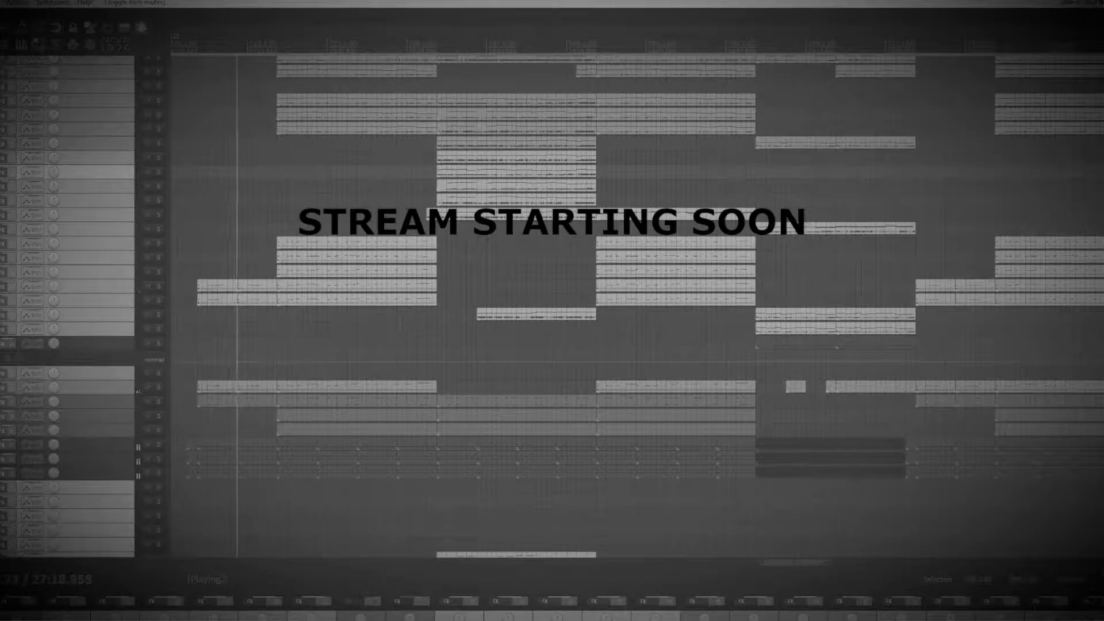
- Open the selected violin, viola, cello and bass items together in the MIDI editor to view their notes, and close it
{"action": "left_click_drag", "start_coordinate": [314, 265], "coordinate": [340, 334]}
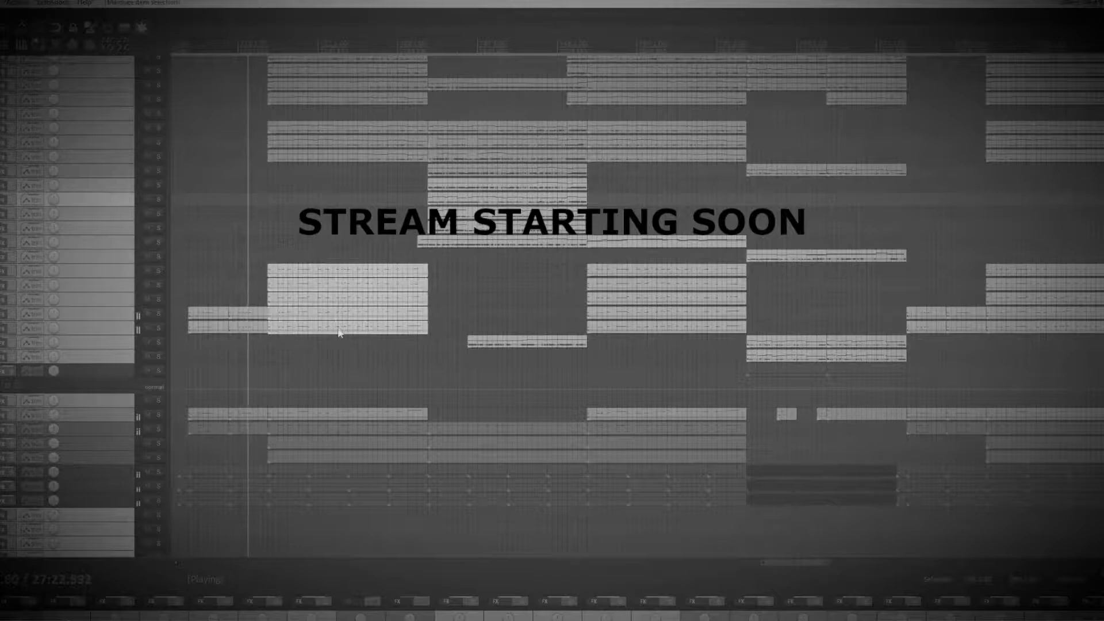
{"action": "double_click", "coordinate": [339, 316]}
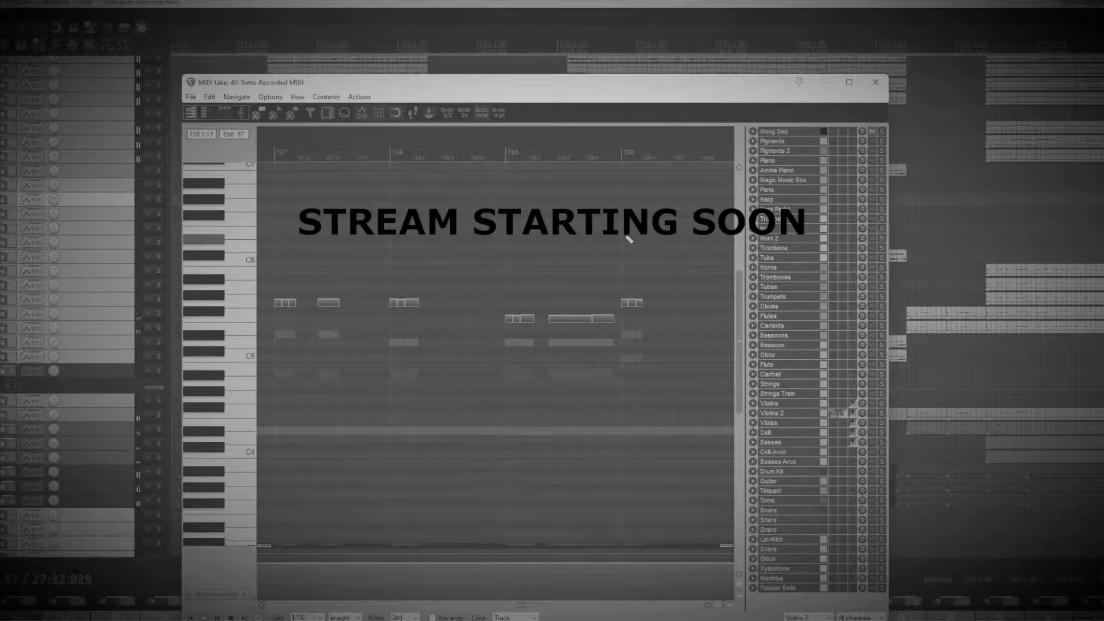
{"action": "left_click", "coordinate": [875, 82]}
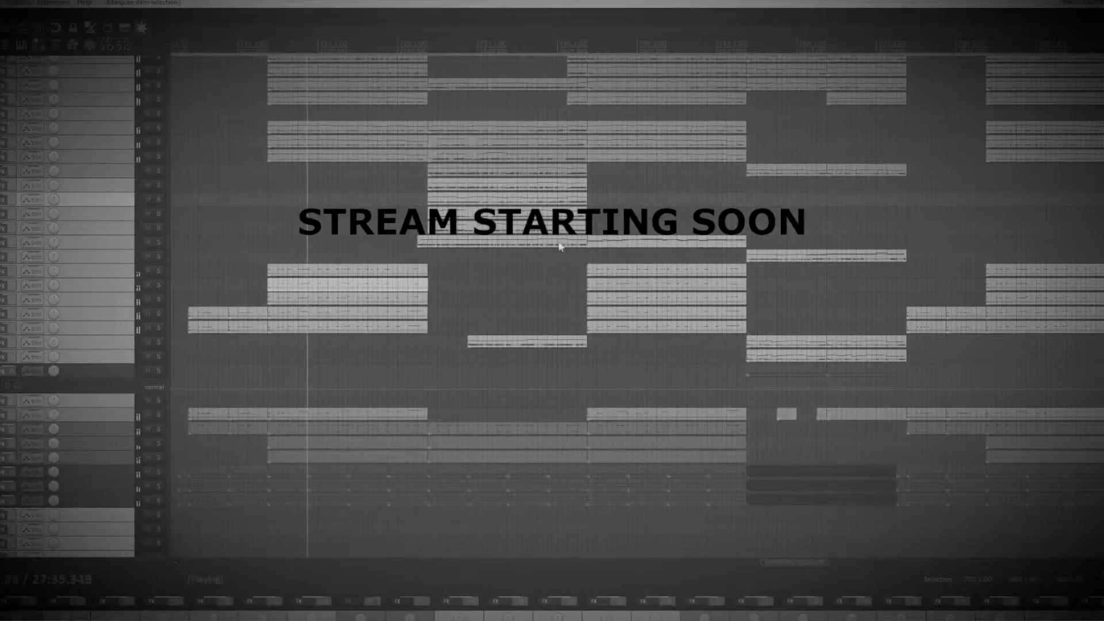
- Examine the horns, trombones, tubas and trumpets items through to their end in the MIDI editor, and close it
{"action": "scroll", "coordinate": [273, 148], "scroll_direction": "up", "scroll_amount": 5}
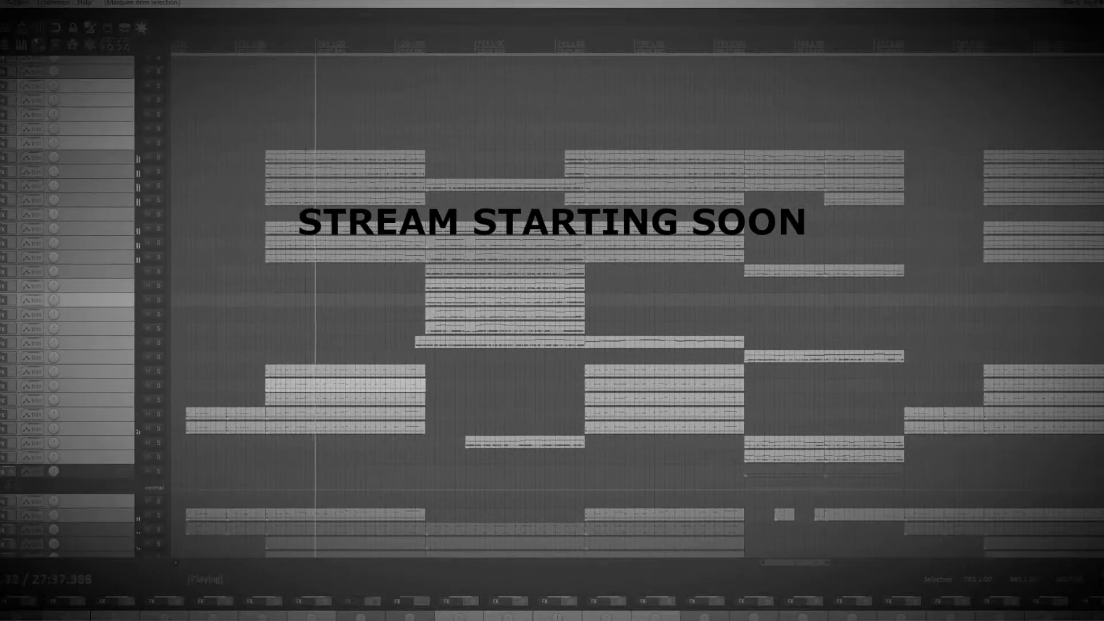
{"action": "left_click", "coordinate": [341, 190]}
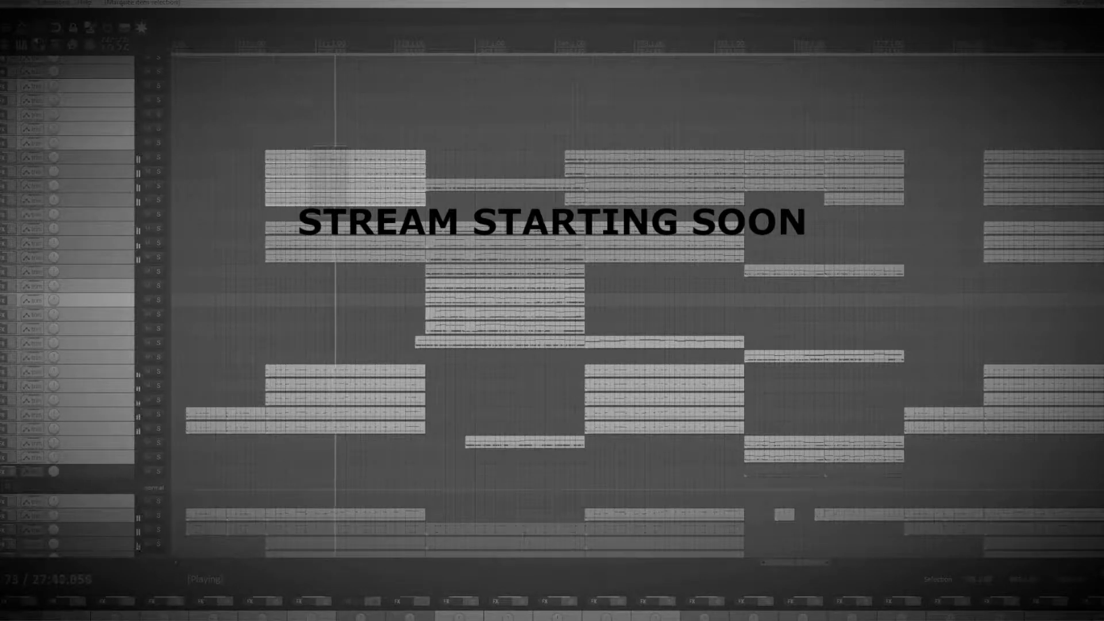
{"action": "key", "text": "ctrl+alt+e"}
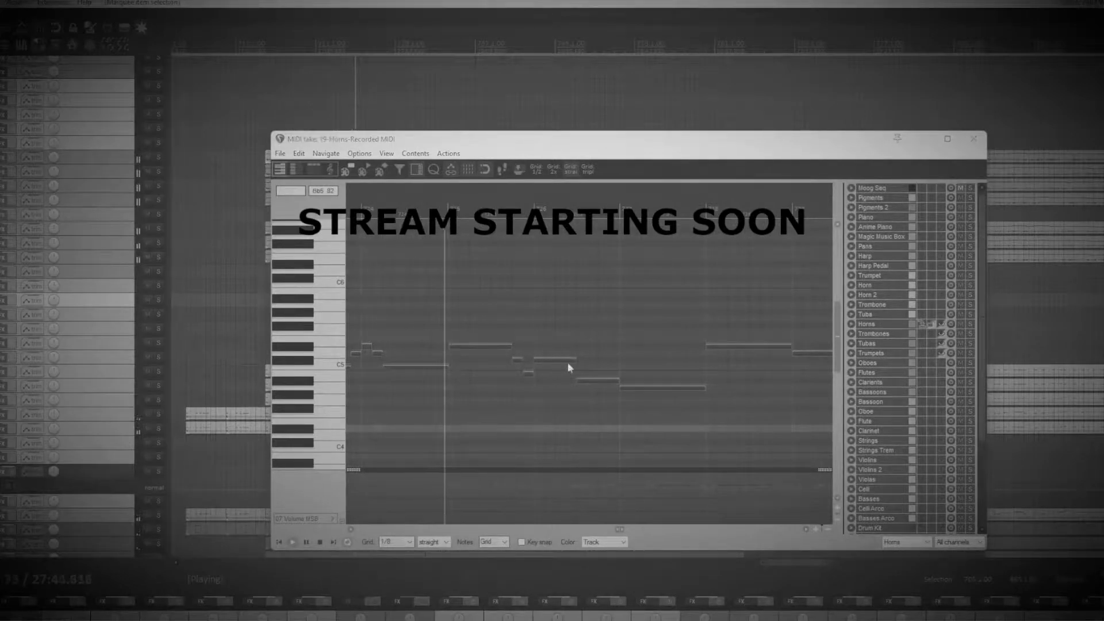
{"action": "left_click_drag", "start_coordinate": [568, 362], "coordinate": [539, 306]}
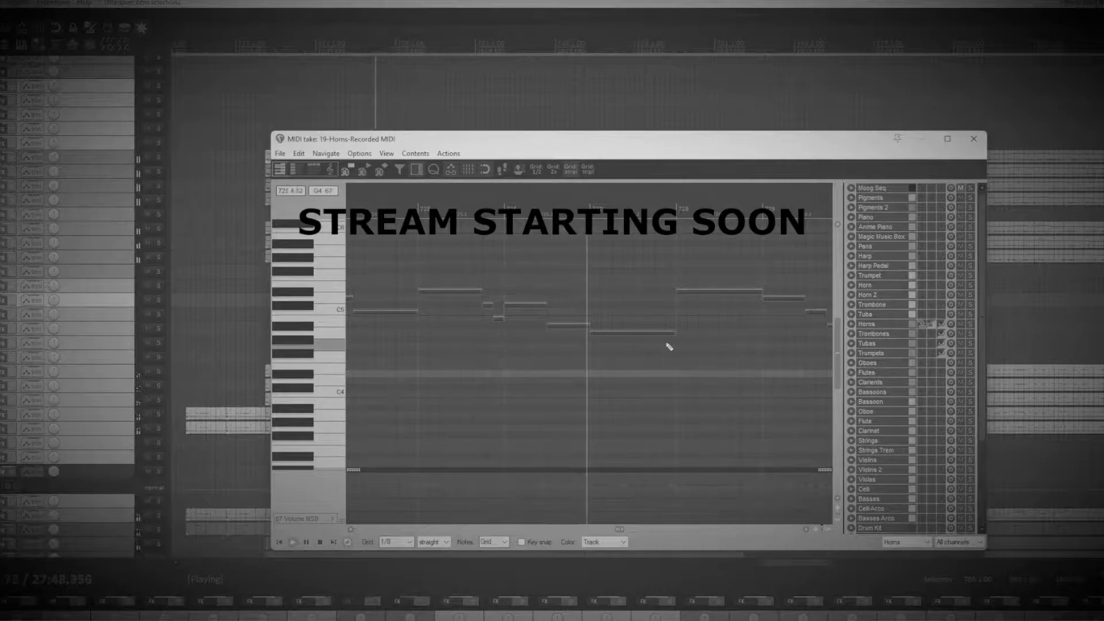
{"action": "left_click_drag", "start_coordinate": [722, 317], "coordinate": [519, 319]}
{"action": "left_click_drag", "start_coordinate": [614, 319], "coordinate": [551, 319]}
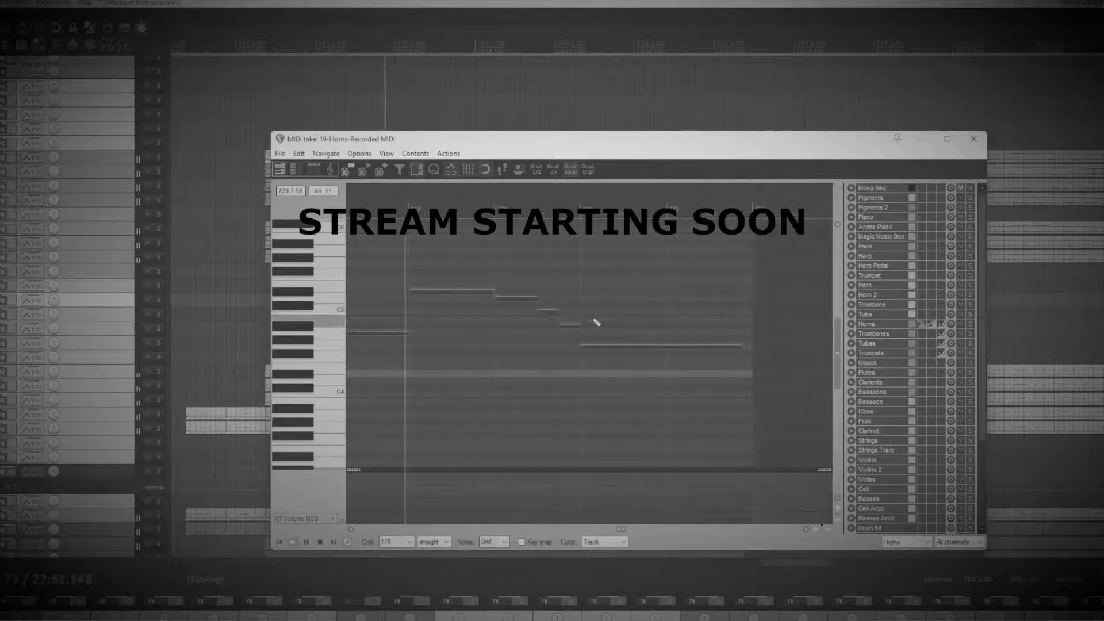
{"action": "left_click", "coordinate": [973, 139]}
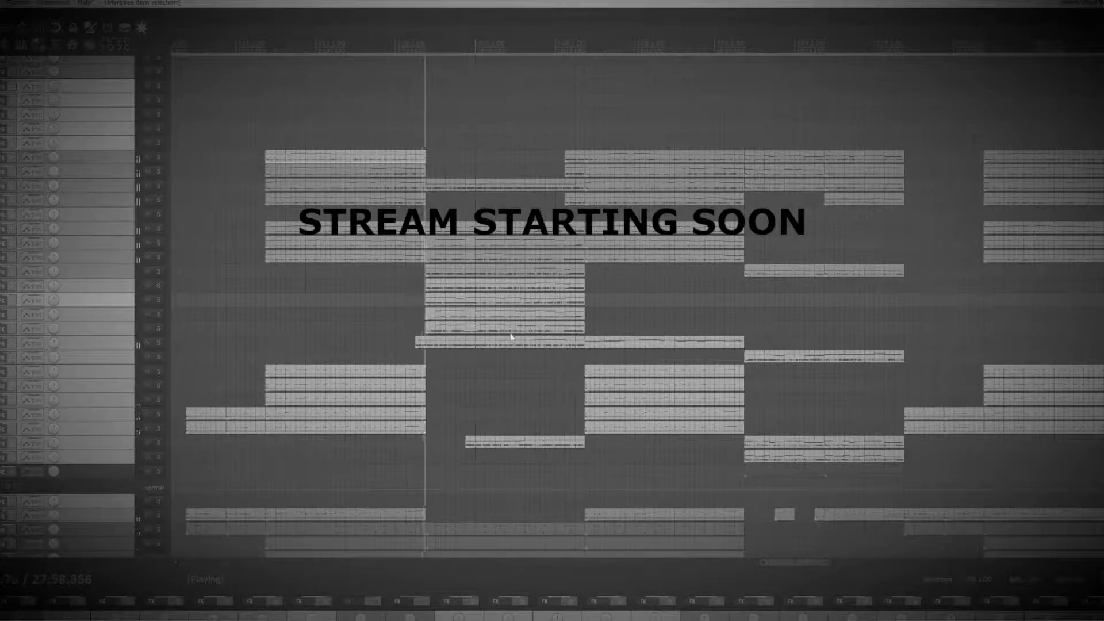
- Examine the long Strings item's melody and mod wheel data in the MIDI editor, and close it
{"action": "left_click", "coordinate": [450, 340]}
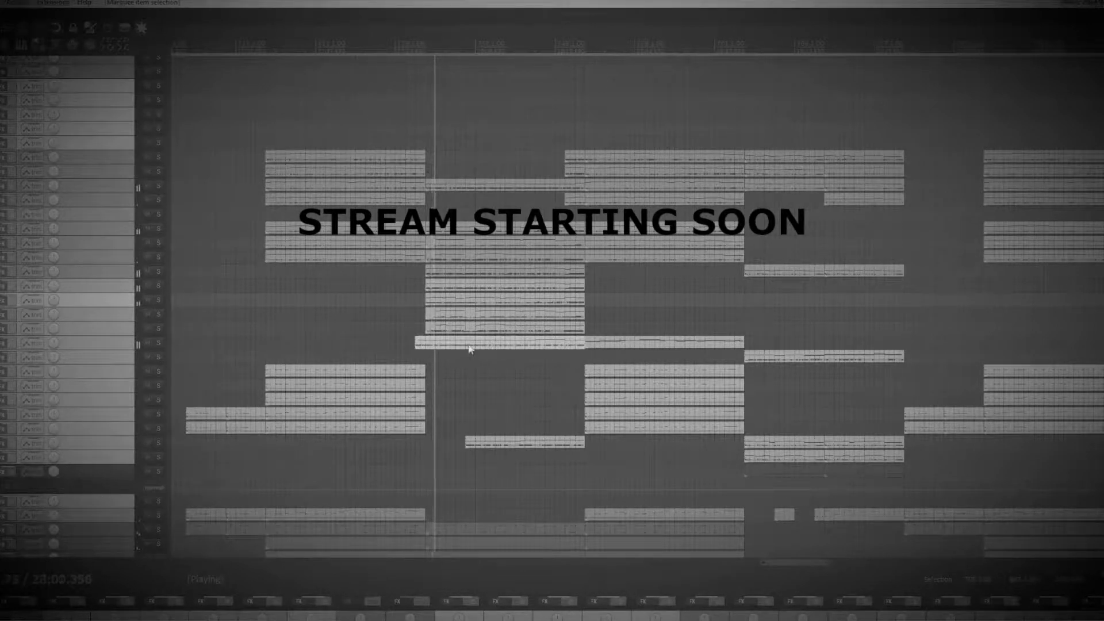
{"action": "double_click", "coordinate": [469, 344]}
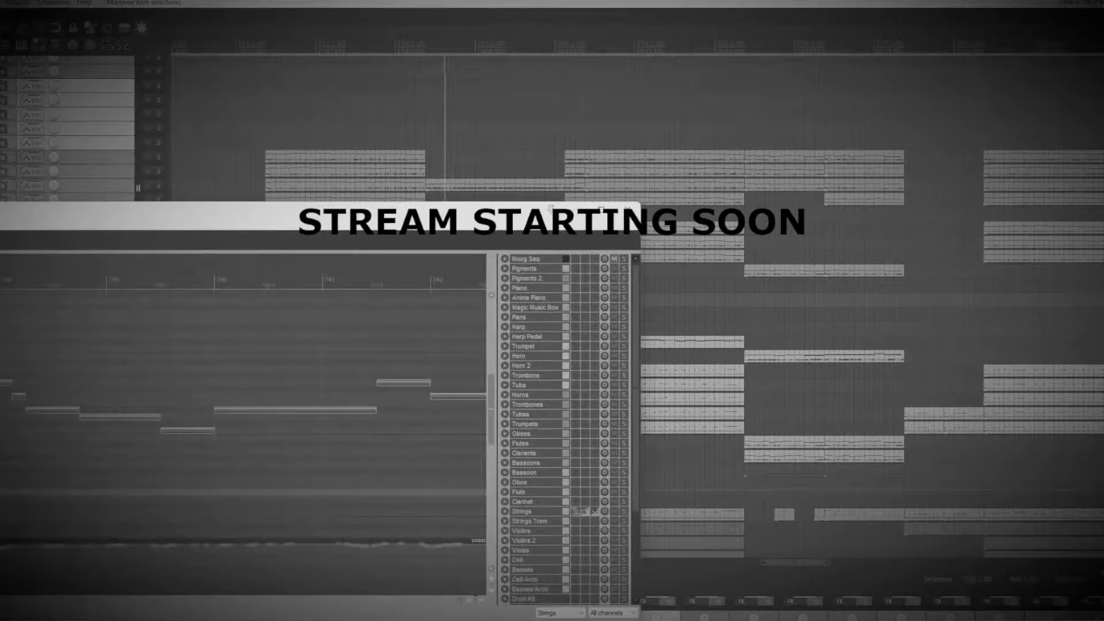
{"action": "left_click_drag", "start_coordinate": [94, 215], "coordinate": [366, 159]}
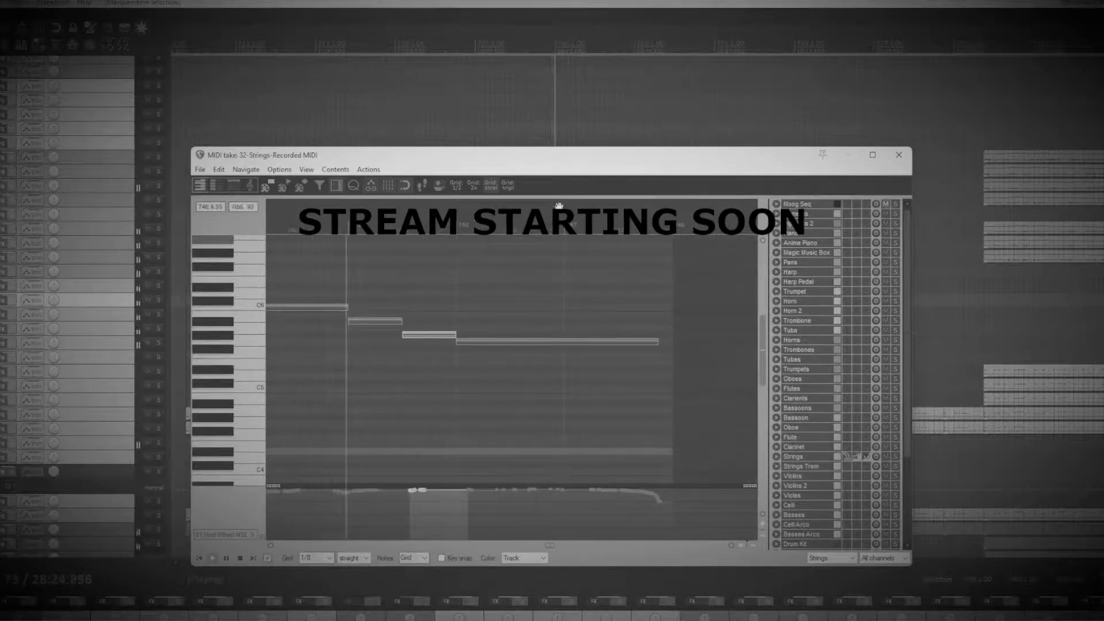
{"action": "left_click_drag", "start_coordinate": [588, 170], "coordinate": [581, 170]}
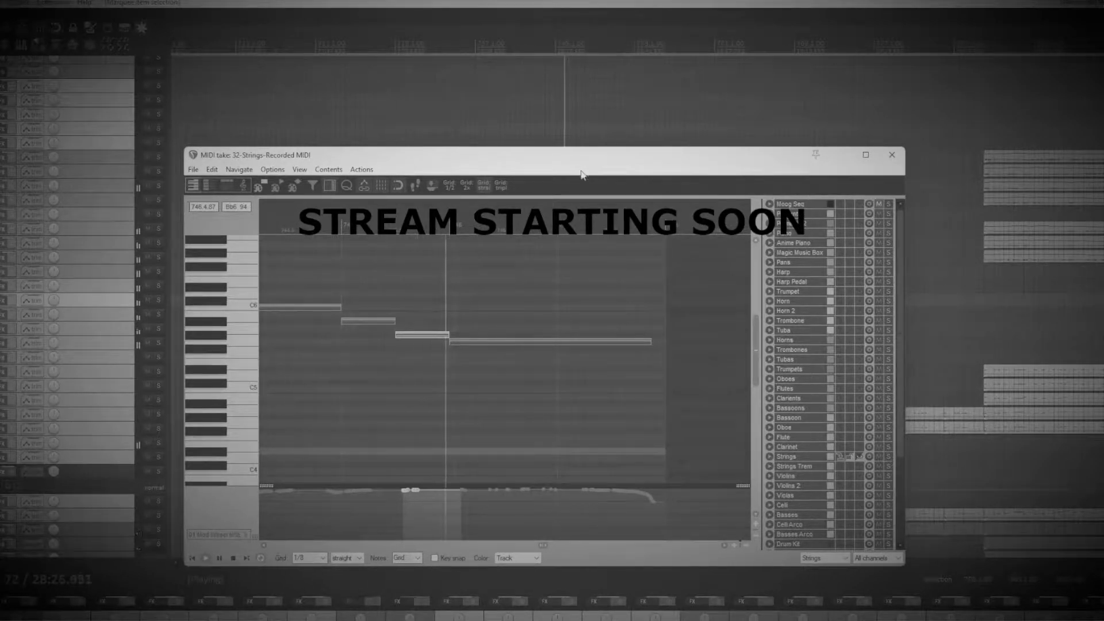
{"action": "key", "text": "Escape"}
- Examine the Harp track item's arpeggio notes through to the end in the MIDI editor, and close it
{"action": "left_click_drag", "start_coordinate": [592, 319], "coordinate": [550, 448]}
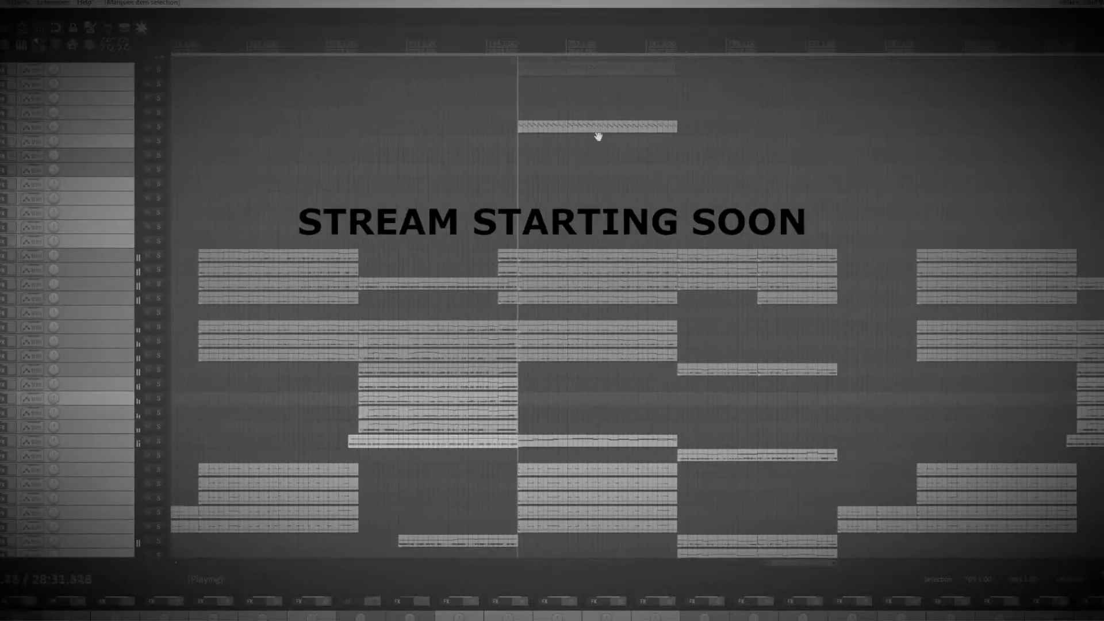
{"action": "left_click_drag", "start_coordinate": [596, 134], "coordinate": [599, 147]}
{"action": "double_click", "coordinate": [581, 144]}
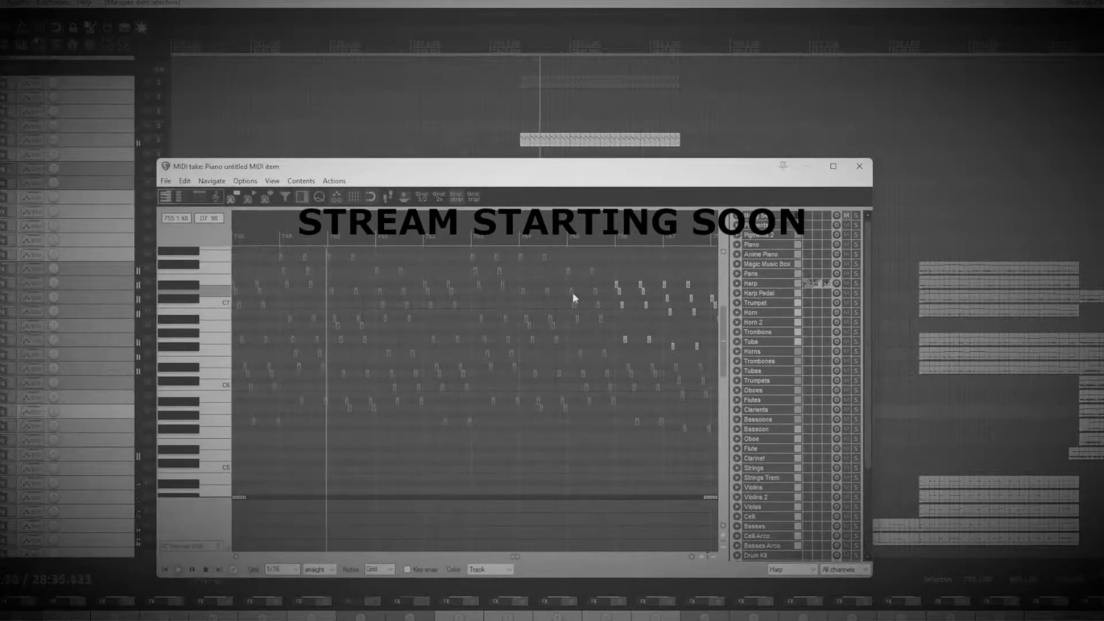
{"action": "left_click_drag", "start_coordinate": [570, 281], "coordinate": [534, 325]}
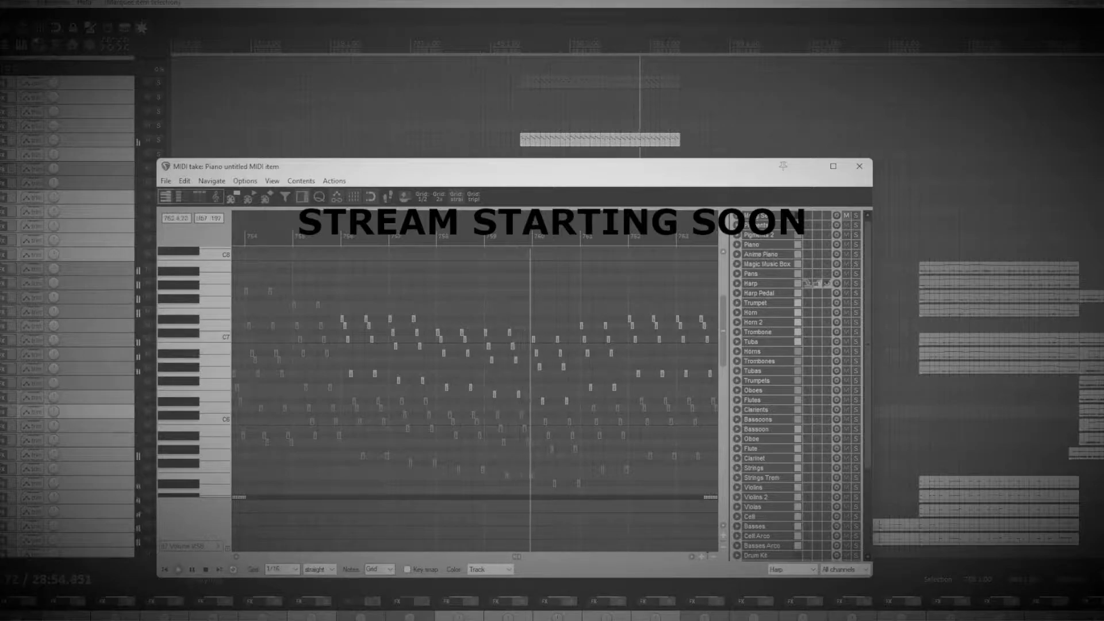
{"action": "left_click", "coordinate": [860, 170]}
- Examine the Celli Arco and Basses Arco items together in the MIDI editor, and close it
{"action": "scroll", "coordinate": [719, 281], "scroll_direction": "down", "scroll_amount": 2}
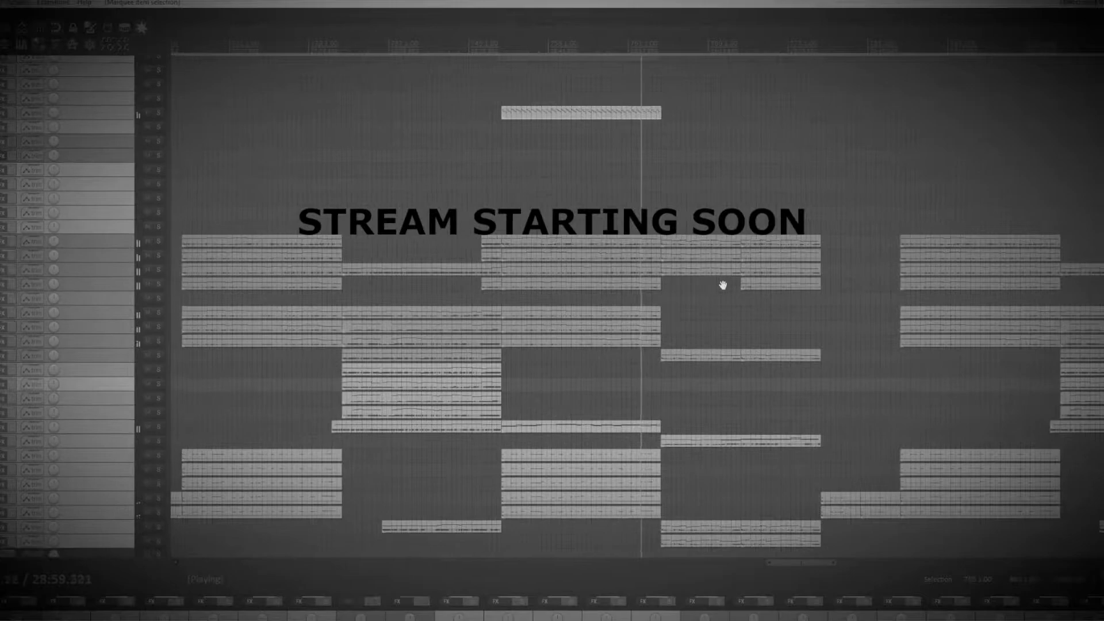
{"action": "scroll", "coordinate": [697, 328], "scroll_direction": "down", "scroll_amount": 8}
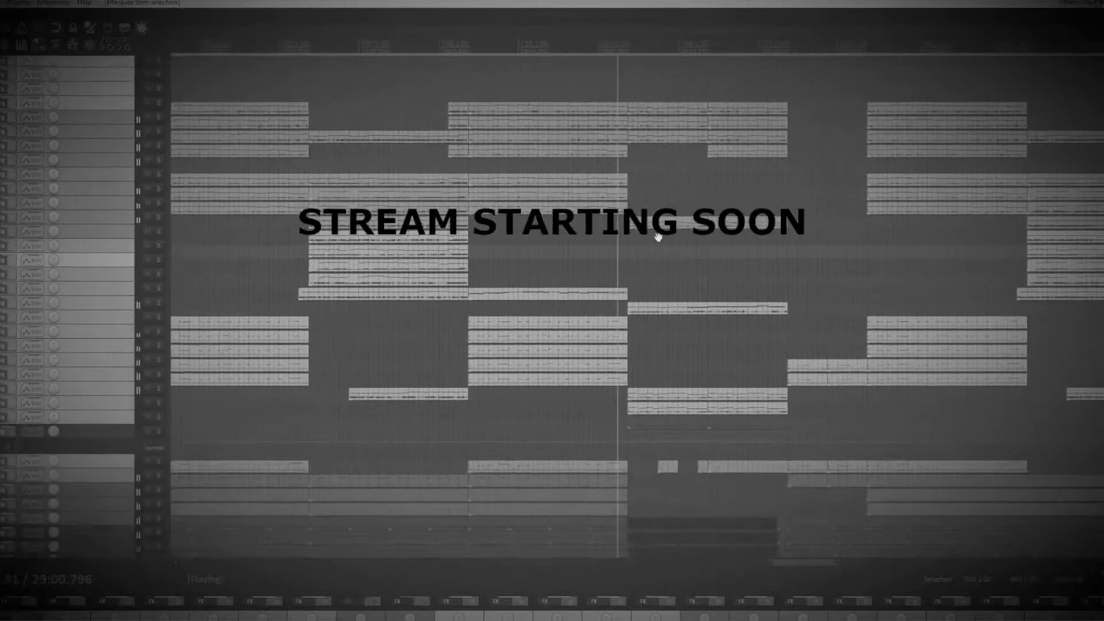
{"action": "left_click_drag", "start_coordinate": [685, 404], "coordinate": [685, 406]}
{"action": "double_click", "coordinate": [686, 395]}
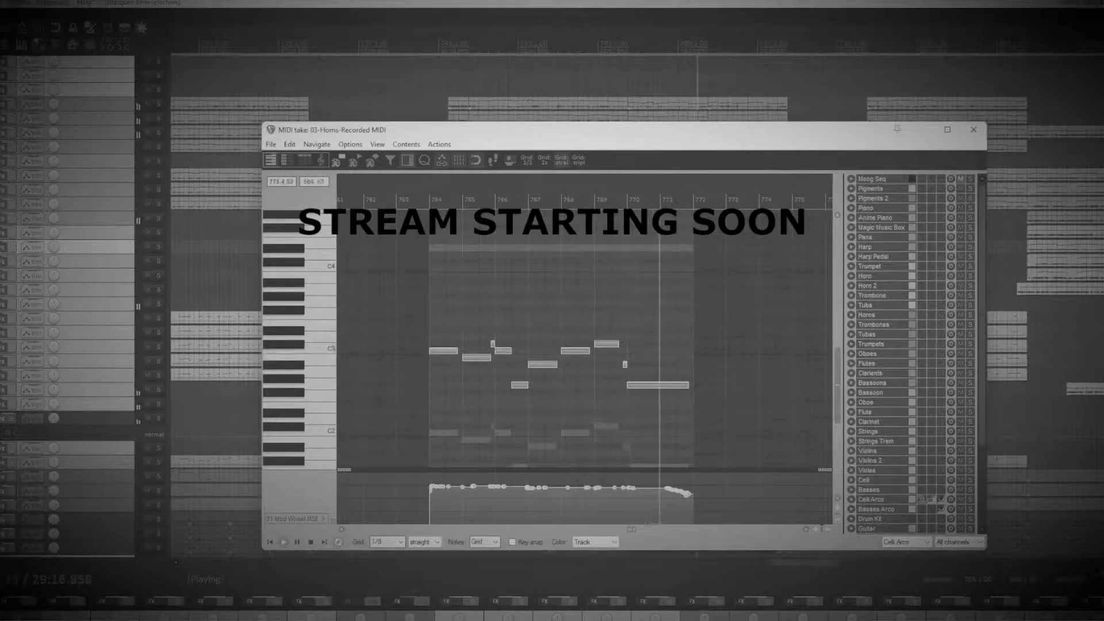
{"action": "left_click", "coordinate": [973, 129]}
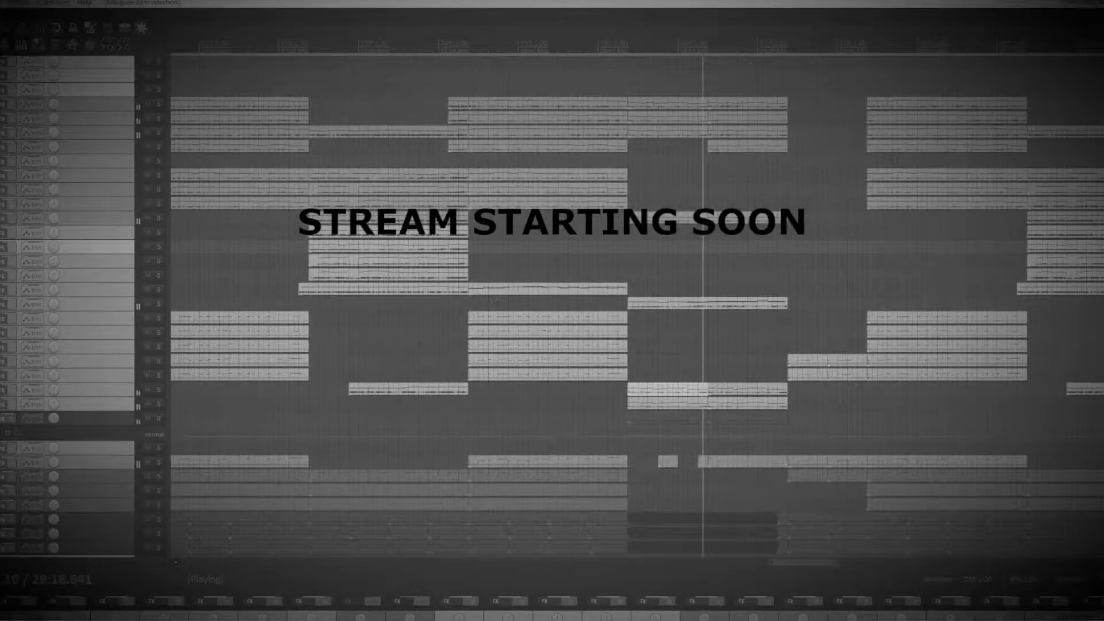
- Compare the horns, trombones, tubas and trumpets parts starting at measure 772 one by one in the MIDI editor, and close it
{"action": "scroll", "coordinate": [730, 108], "scroll_direction": "down", "scroll_amount": 1}
{"action": "right_click", "coordinate": [769, 166]}
{"action": "left_click_drag", "start_coordinate": [720, 86], "coordinate": [744, 160]}
{"action": "key", "text": "ctrl+alt+e"}
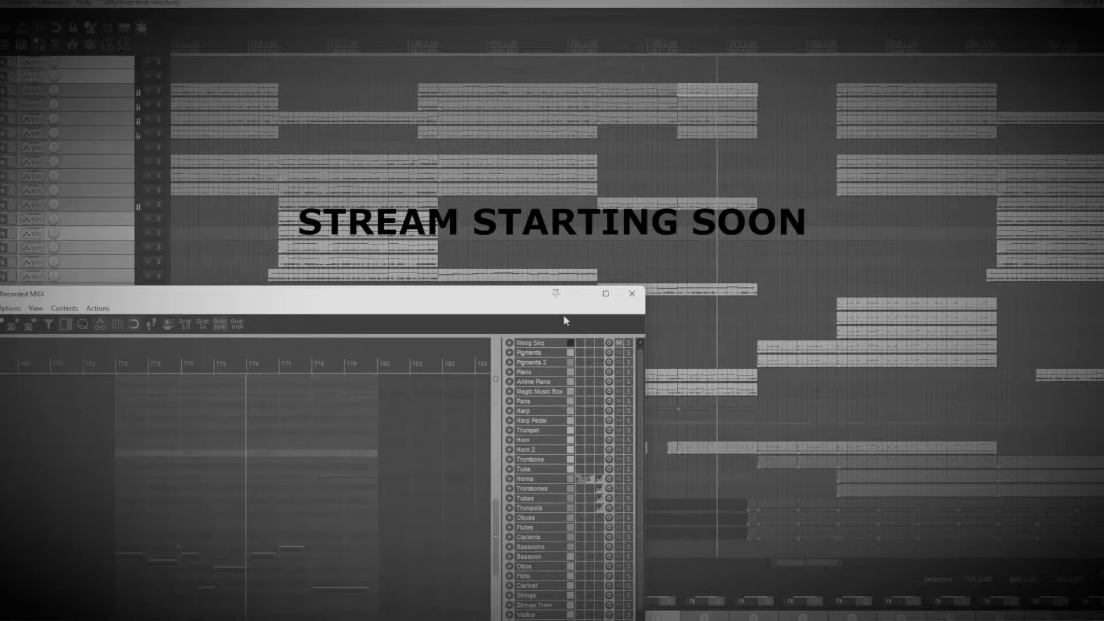
{"action": "left_click", "coordinate": [704, 102]}
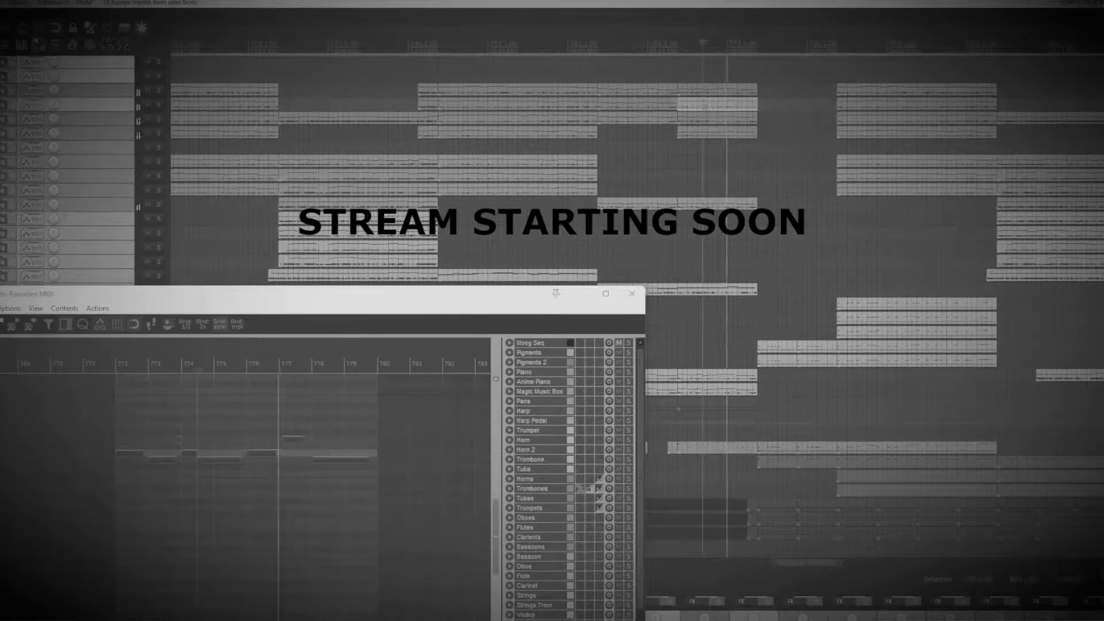
{"action": "left_click", "coordinate": [706, 118]}
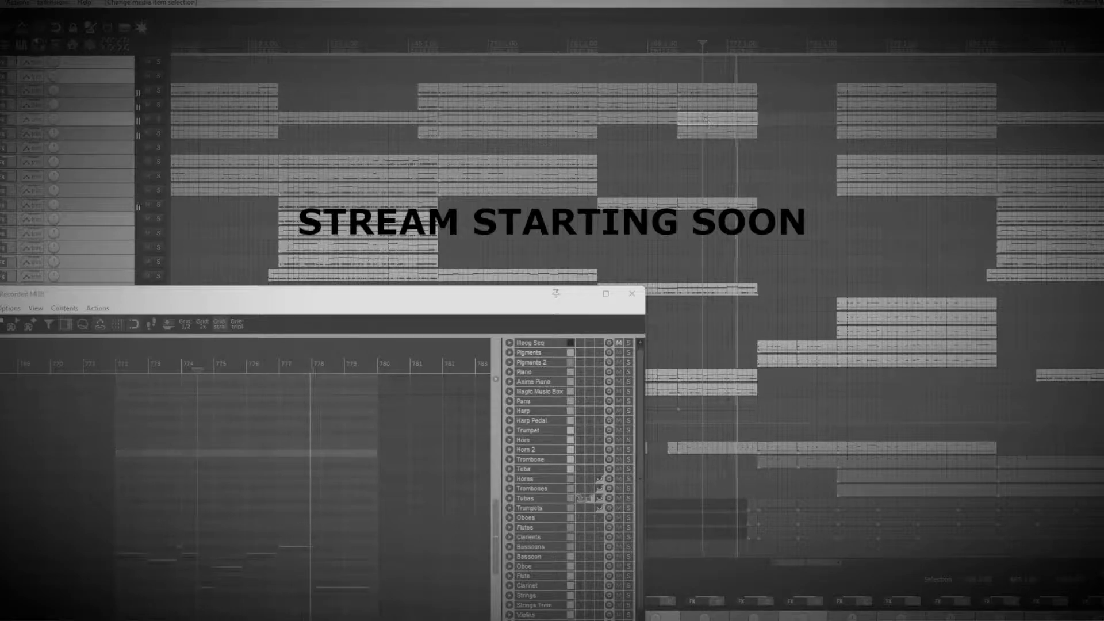
{"action": "left_click", "coordinate": [706, 132]}
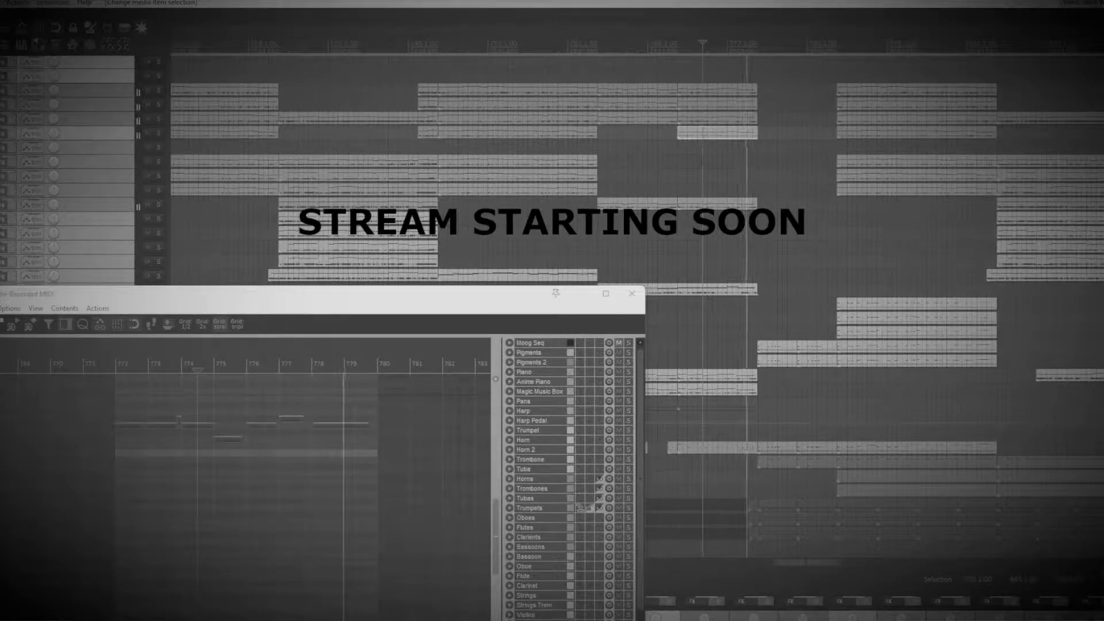
{"action": "left_click_drag", "start_coordinate": [736, 106], "coordinate": [726, 128]}
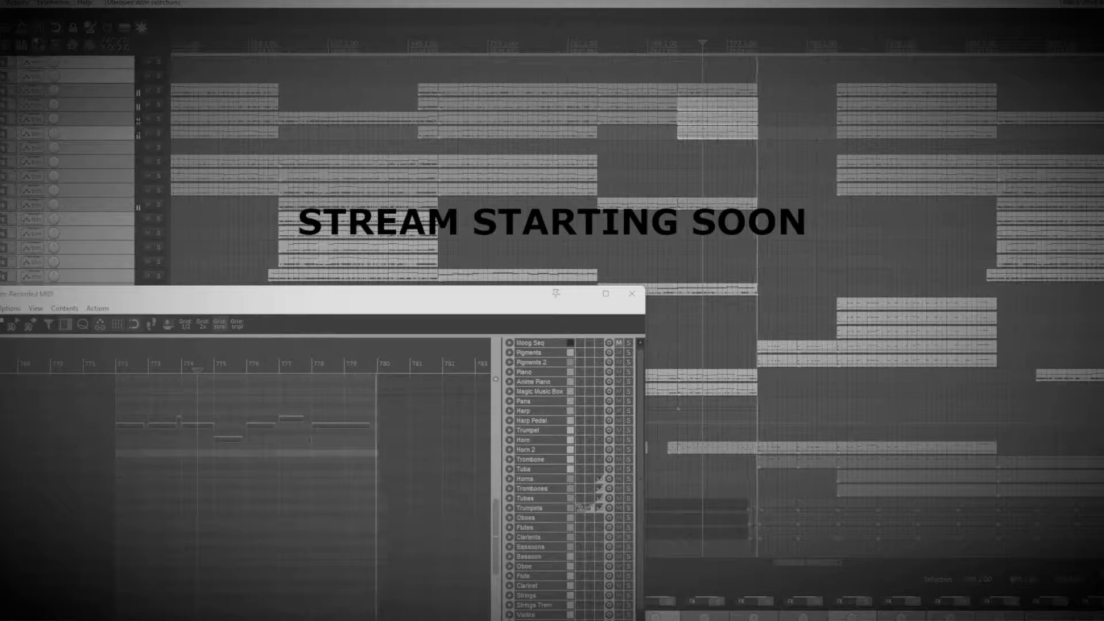
{"action": "left_click", "coordinate": [631, 293]}
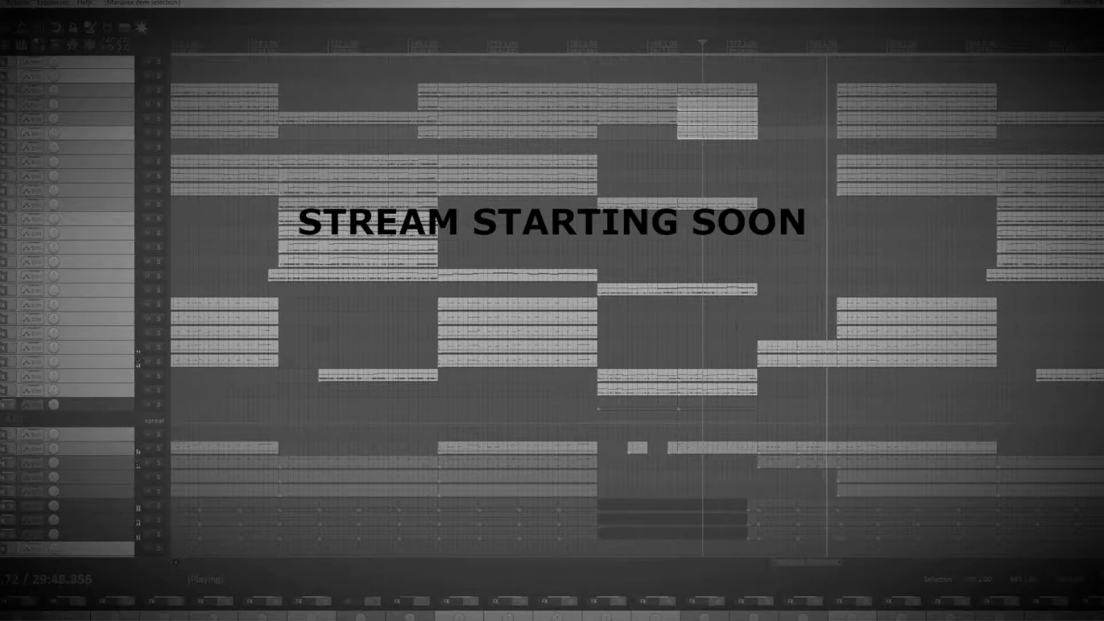
- Deselect the brass items and place the edit cursor at measure 793
{"action": "left_click_drag", "start_coordinate": [796, 230], "coordinate": [503, 252]}
{"action": "left_click_drag", "start_coordinate": [692, 246], "coordinate": [549, 262]}
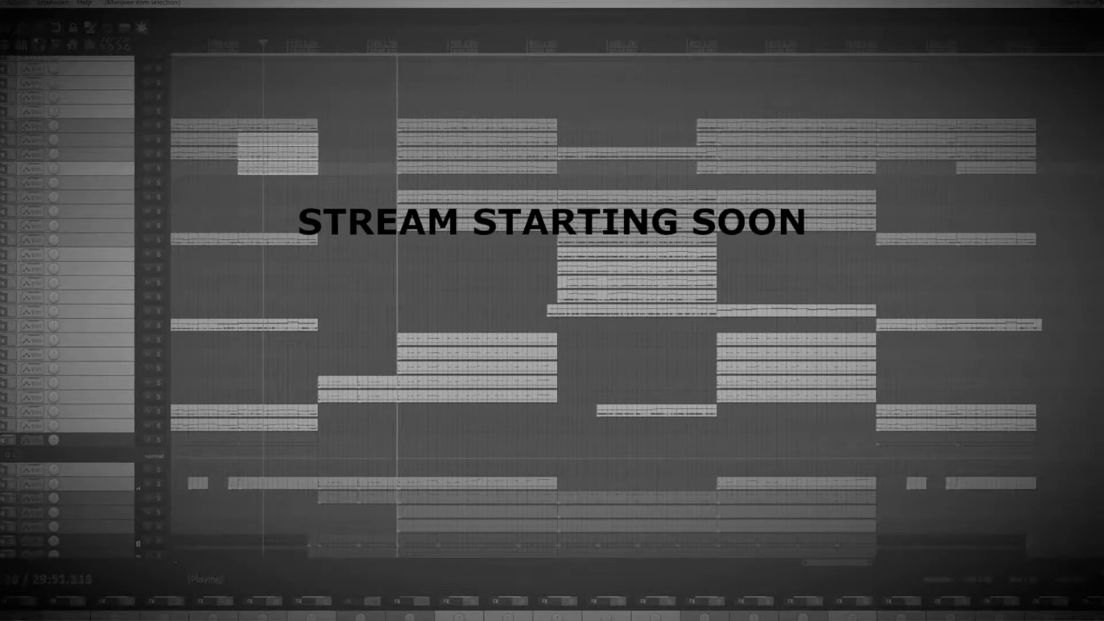
{"action": "left_click", "coordinate": [447, 136]}
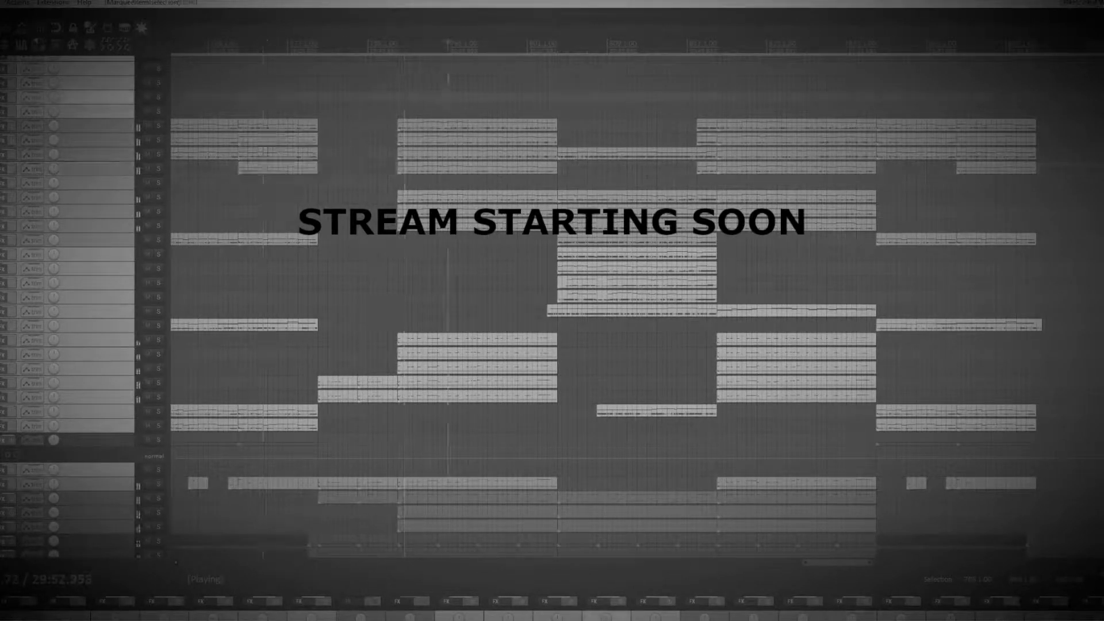
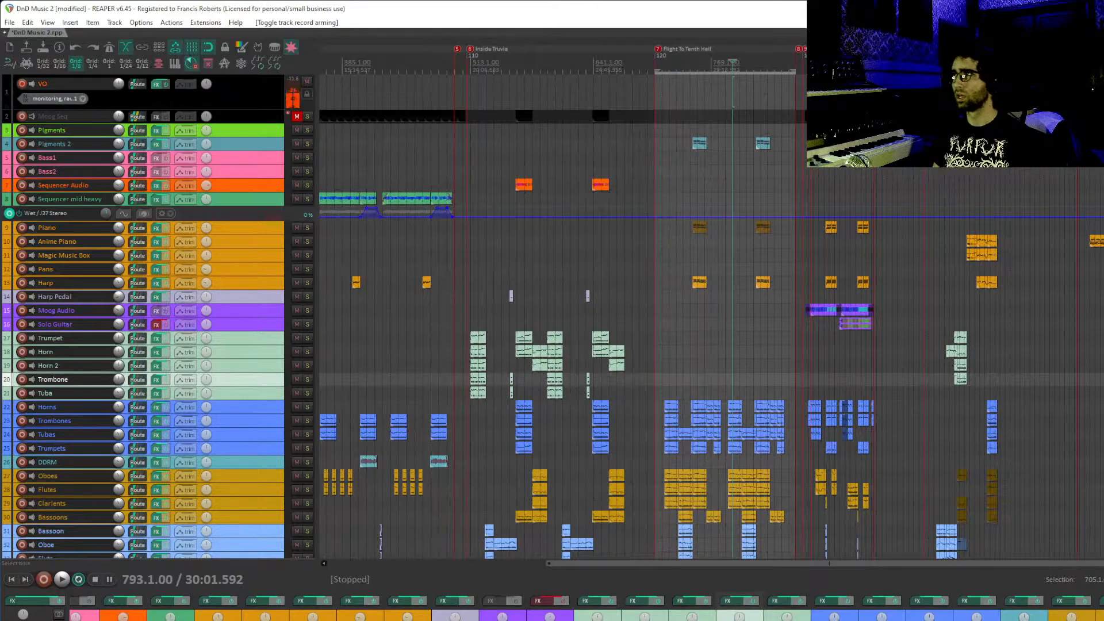
- Remove the time selection and place the edit cursor at measure 1209
{"action": "left_click_drag", "start_coordinate": [1088, 64], "coordinate": [1102, 63]}
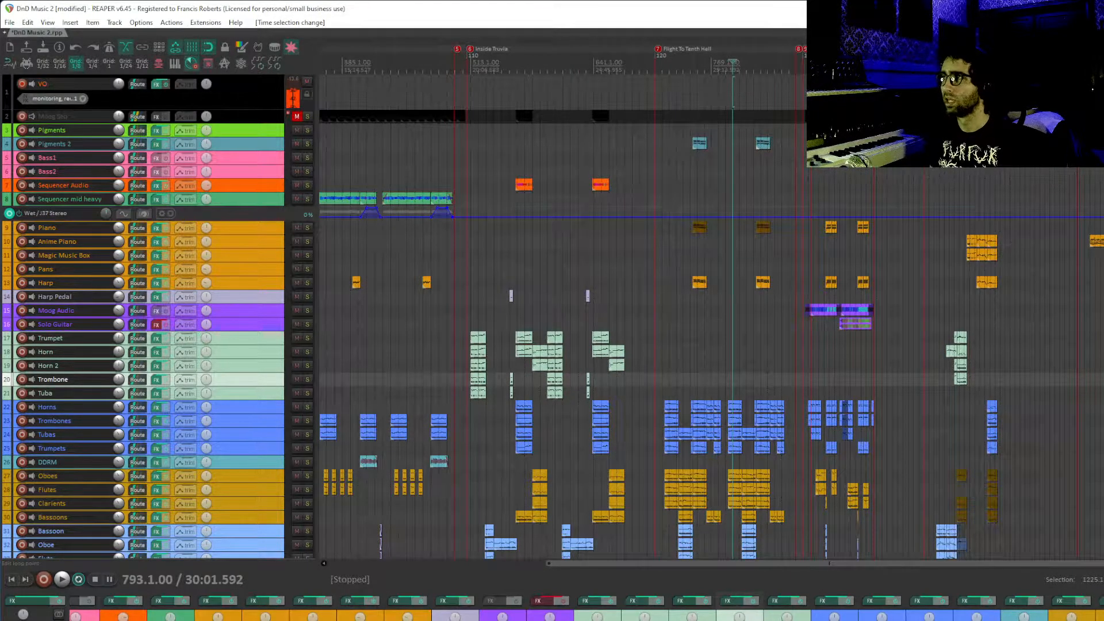
{"action": "mouse_move", "coordinate": [1077, 63]}
{"action": "left_mouse_down"}
{"action": "mouse_move", "coordinate": [1009, 63]}
{"action": "mouse_move", "coordinate": [1069, 63]}
{"action": "left_mouse_up"}
{"action": "left_click", "coordinate": [1005, 63]}
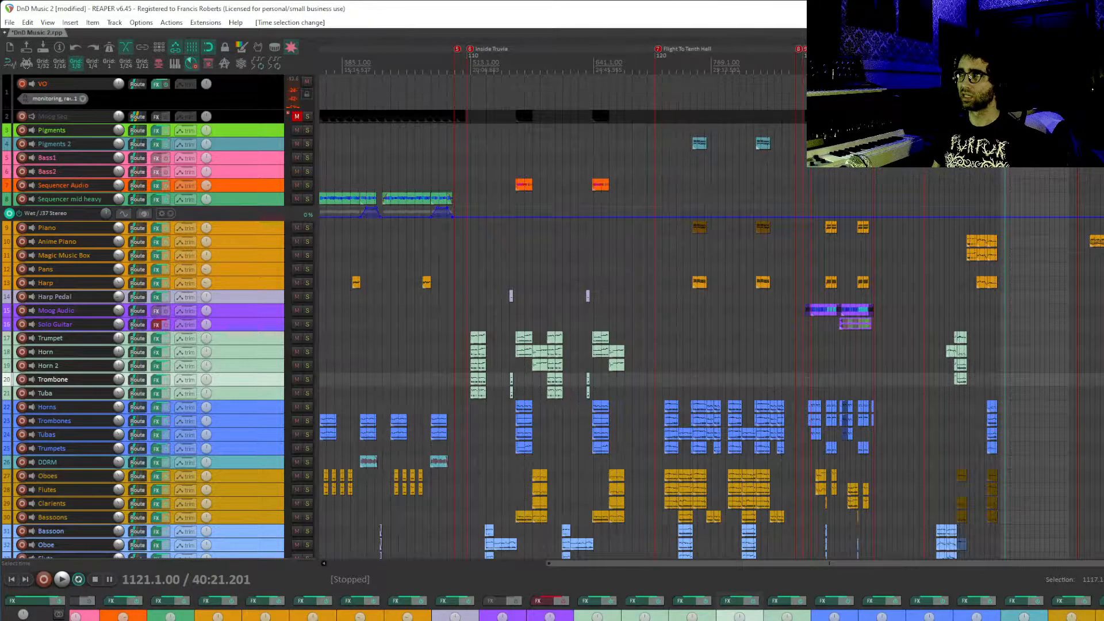
{"action": "scroll", "coordinate": [711, 334], "scroll_direction": "right", "scroll_amount": 3}
{"action": "left_click_drag", "start_coordinate": [985, 63], "coordinate": [1015, 63]}
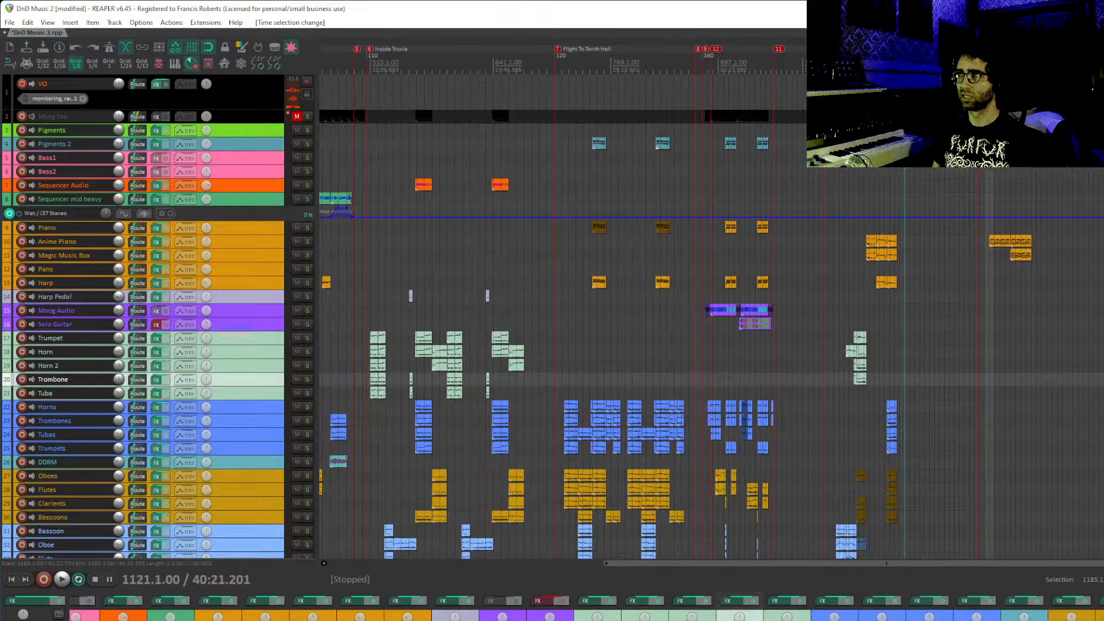
{"action": "left_click", "coordinate": [1015, 63]}
{"action": "scroll", "coordinate": [974, 266], "scroll_direction": "down", "scroll_amount": 2}
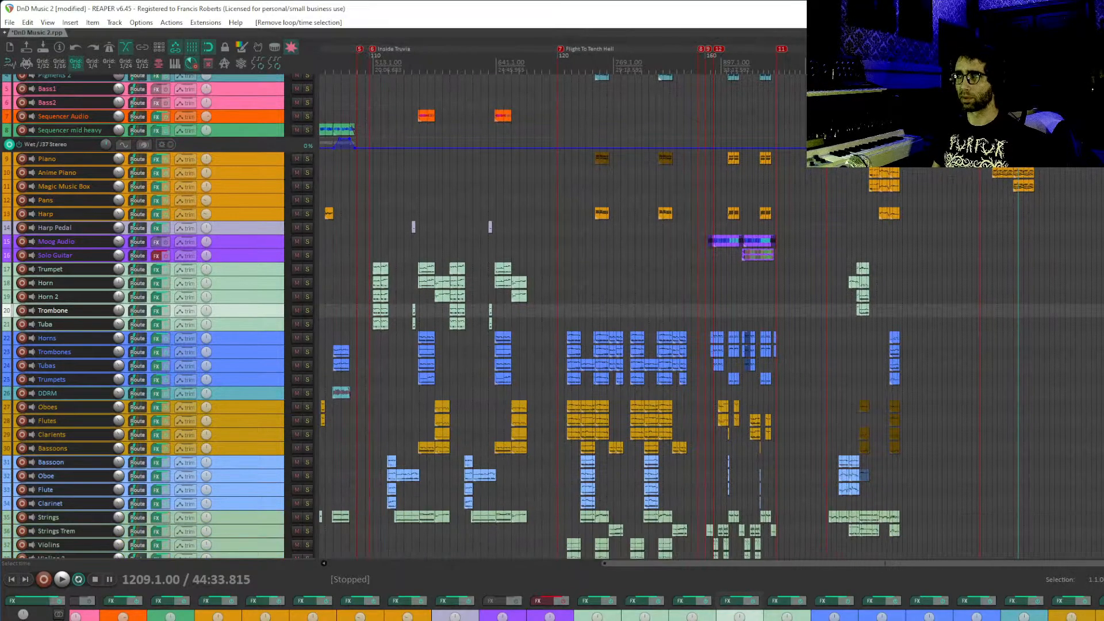
{"action": "scroll", "coordinate": [970, 199], "scroll_direction": "right", "scroll_amount": 7}
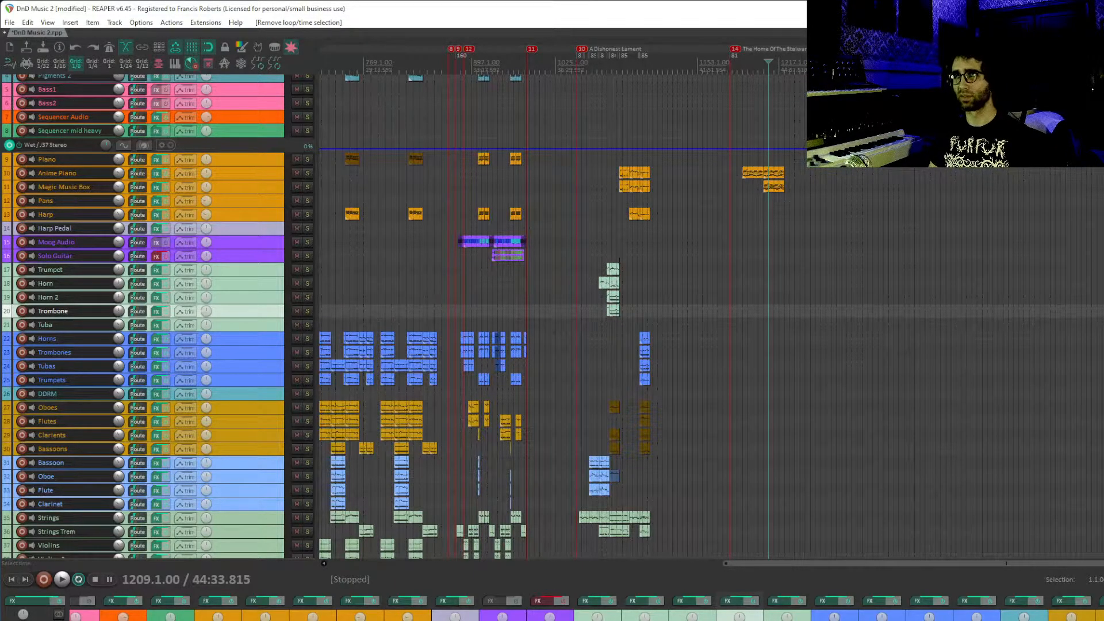
{"action": "scroll", "coordinate": [1050, 300], "scroll_direction": "up", "scroll_amount": 4}
{"action": "scroll", "coordinate": [1050, 300], "scroll_direction": "up", "scroll_amount": 2}
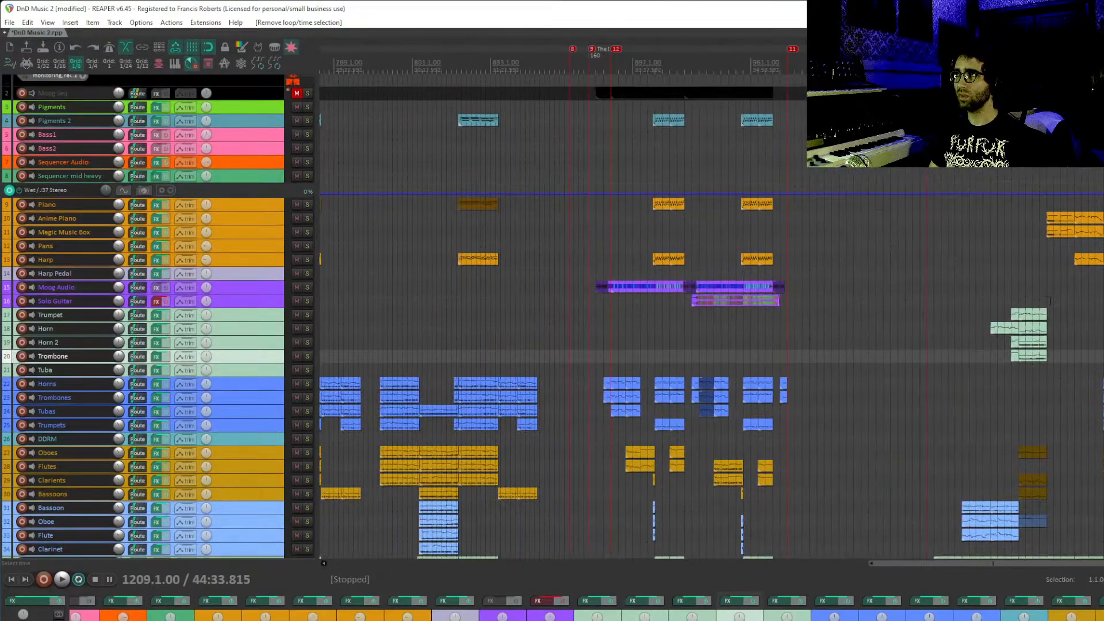
- Place the edit cursor at measure 873 and start playback of The Duke's Broadsword section
{"action": "left_click", "coordinate": [588, 64]}
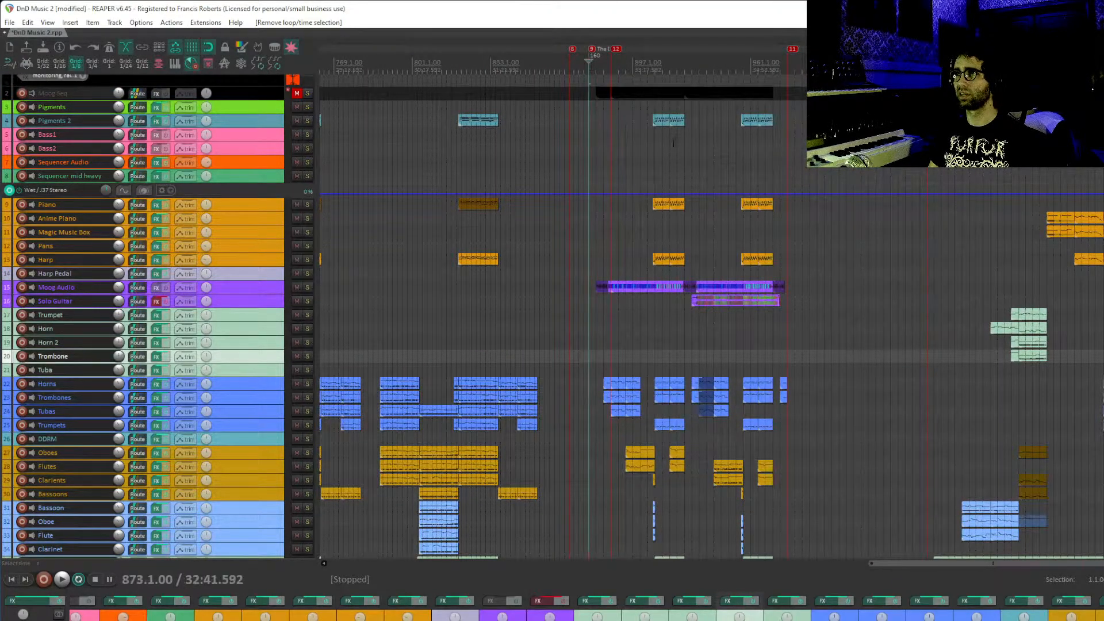
{"action": "left_click_drag", "start_coordinate": [491, 128], "coordinate": [557, 151]}
{"action": "left_click_drag", "start_coordinate": [704, 398], "coordinate": [768, 188]}
{"action": "scroll", "coordinate": [828, 132], "scroll_direction": "up", "scroll_amount": 6}
{"action": "left_click_drag", "start_coordinate": [847, 122], "coordinate": [818, 396]}
{"action": "scroll", "coordinate": [841, 194], "scroll_direction": "down", "scroll_amount": 3}
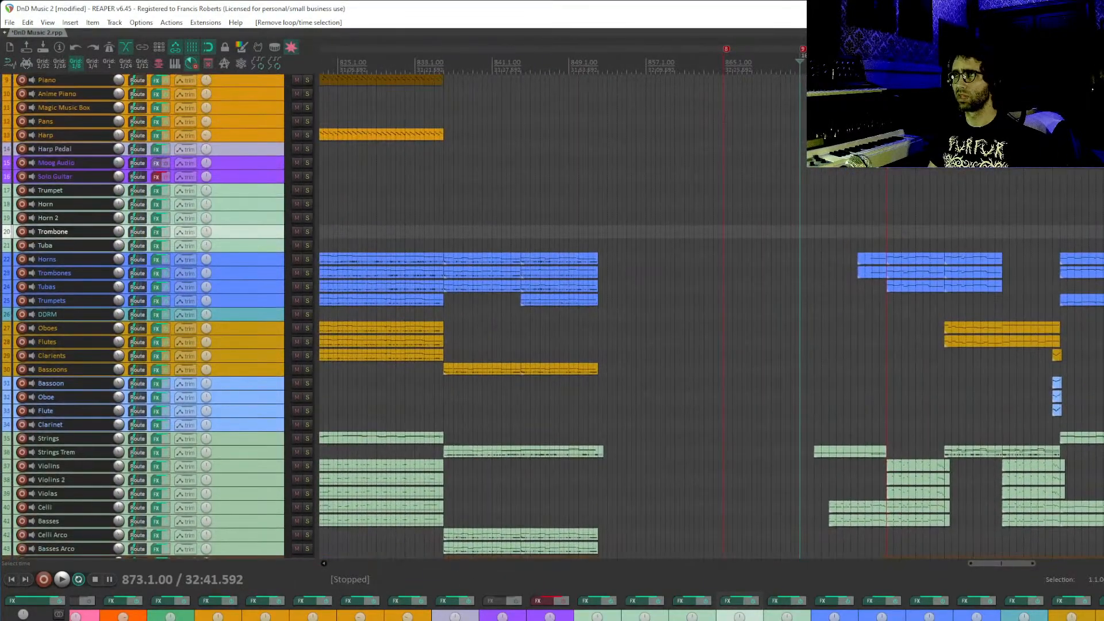
{"action": "left_click_drag", "start_coordinate": [831, 91], "coordinate": [376, 127]}
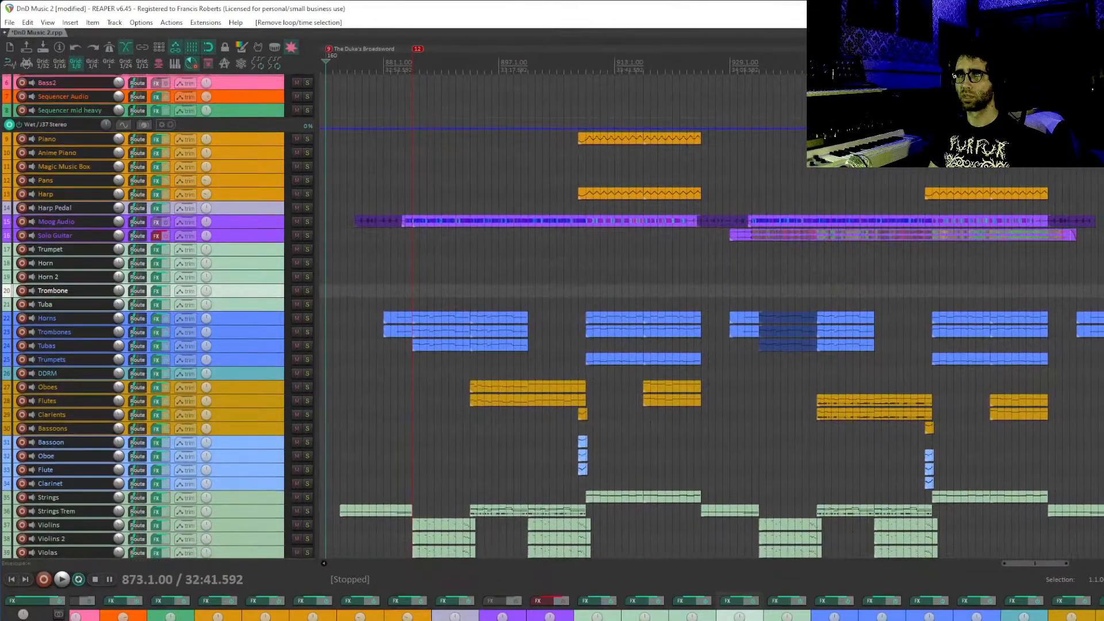
{"action": "left_click_drag", "start_coordinate": [429, 325], "coordinate": [431, 229]}
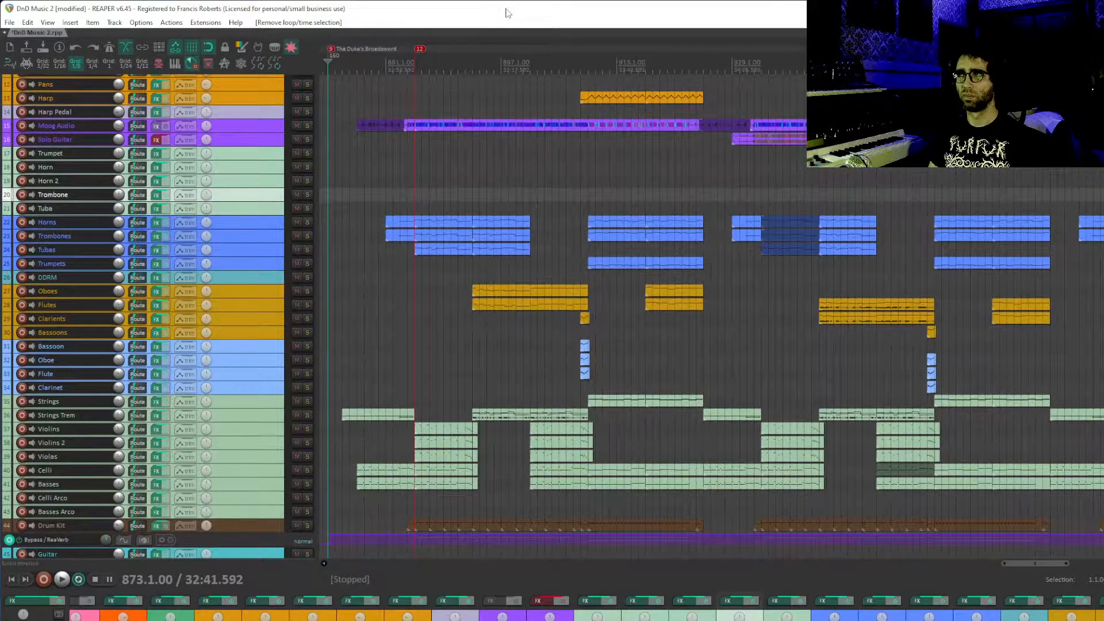
{"action": "key", "text": "space"}
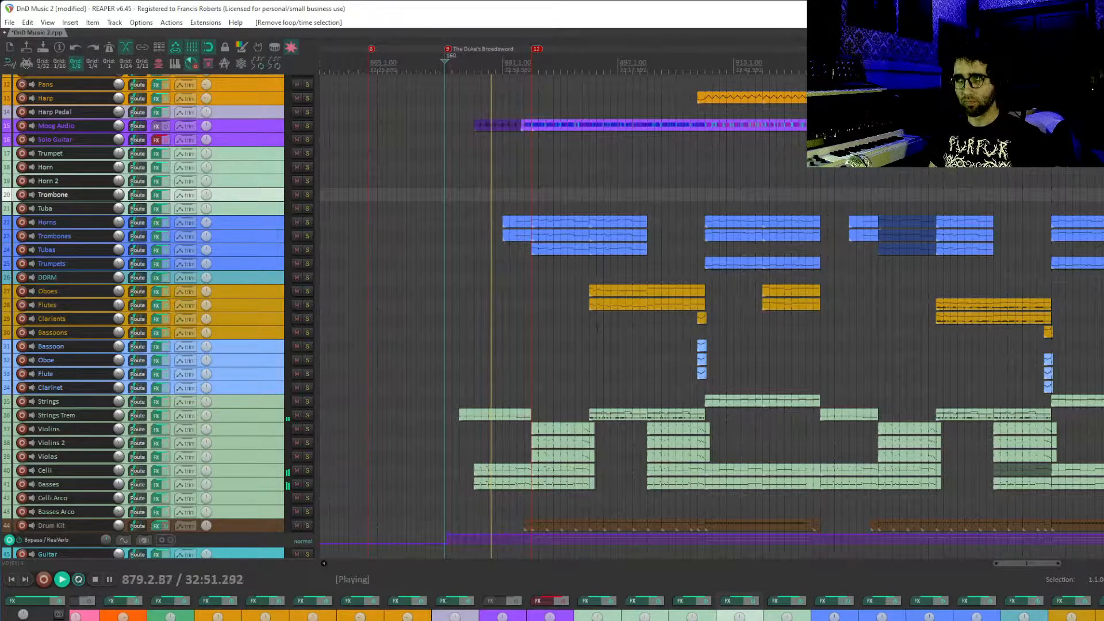
- Select the opening Celli and Basses items of The Duke's Broadsword, examine them in the MIDI editor, and close it
{"action": "scroll", "coordinate": [552, 316], "scroll_direction": "down", "scroll_amount": 2}
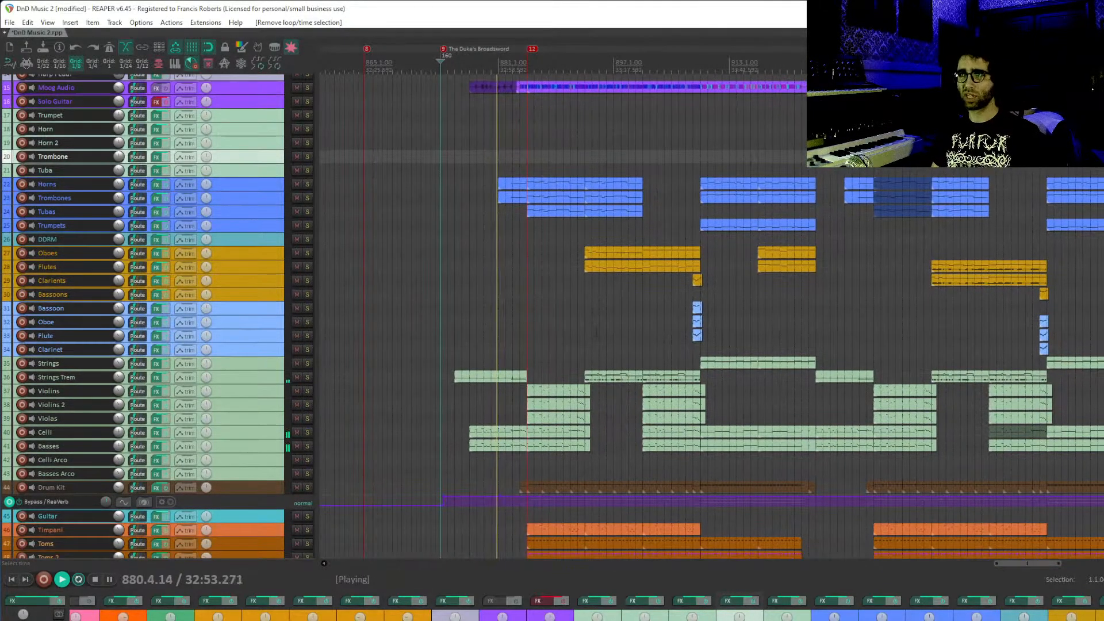
{"action": "left_click_drag", "start_coordinate": [508, 433], "coordinate": [556, 457]}
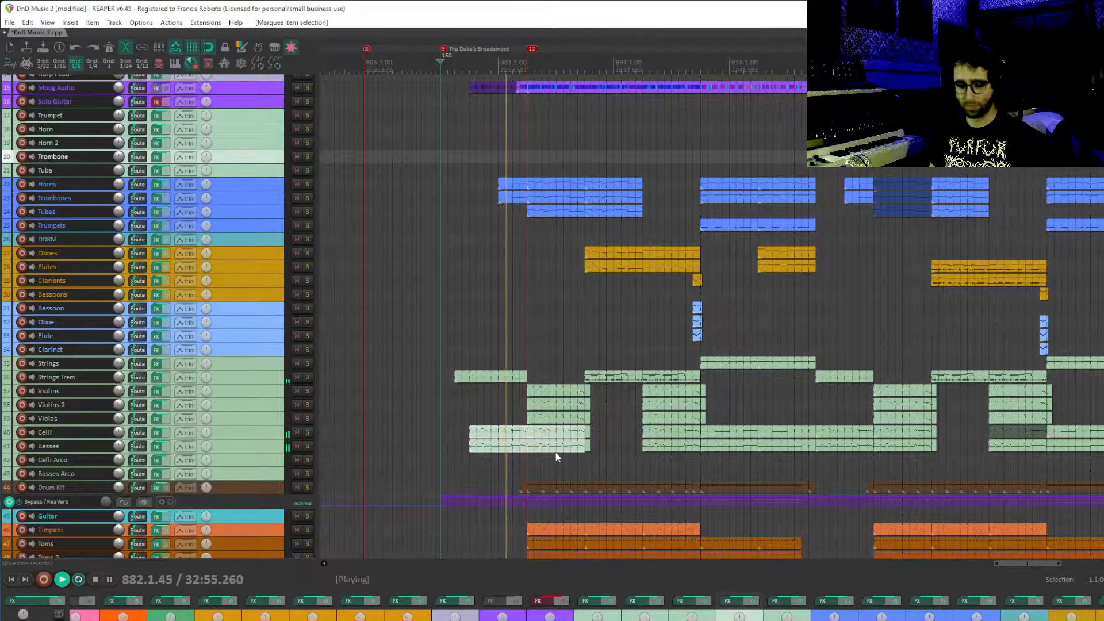
{"action": "double_click", "coordinate": [557, 455]}
{"action": "scroll", "coordinate": [658, 352], "scroll_direction": "up", "scroll_amount": 2}
{"action": "scroll", "coordinate": [676, 343], "scroll_direction": "down", "scroll_amount": 4}
{"action": "key", "text": "Escape"}
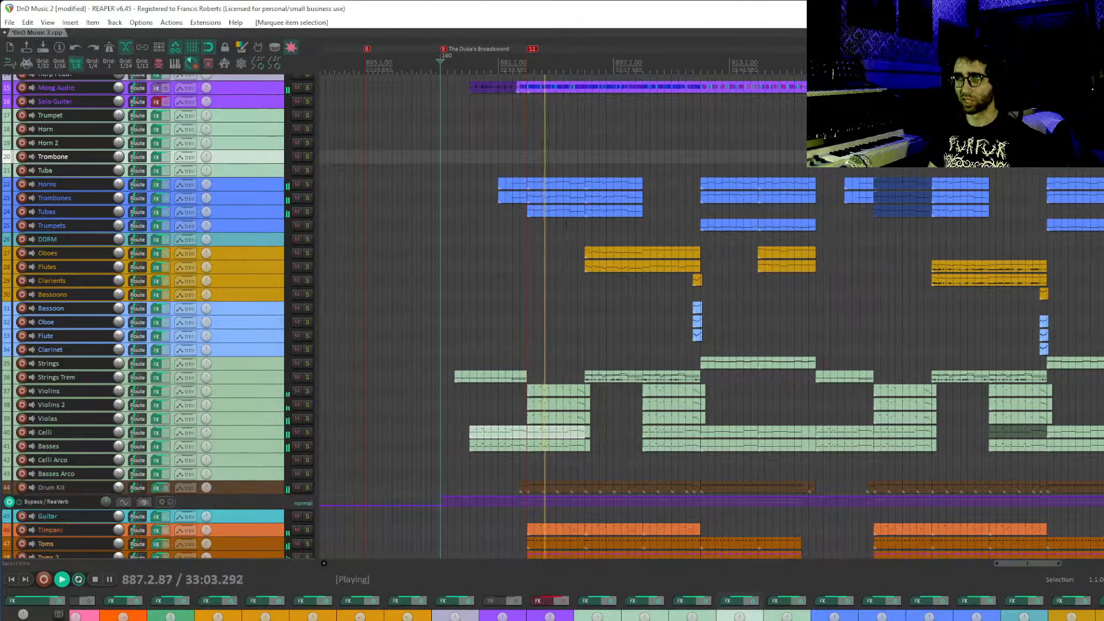
- Select the Toms, Toms 2, Toms 3 and upper two Snare tracks' items in the section beginning at measure 885
{"action": "scroll", "coordinate": [488, 184], "scroll_direction": "down", "scroll_amount": 5}
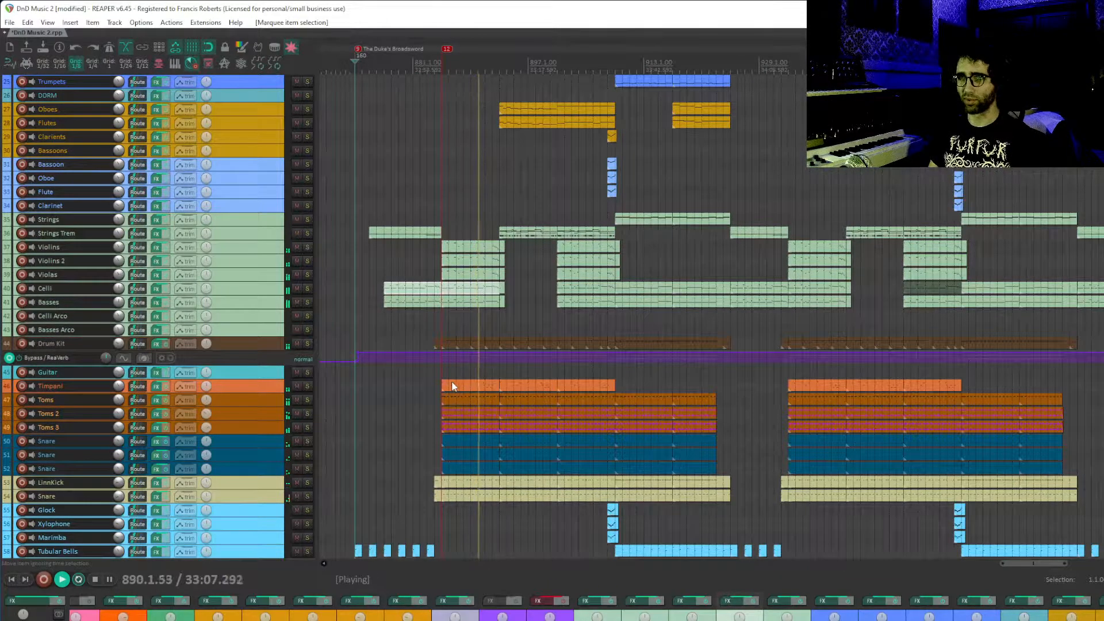
{"action": "left_click_drag", "start_coordinate": [481, 397], "coordinate": [598, 455]}
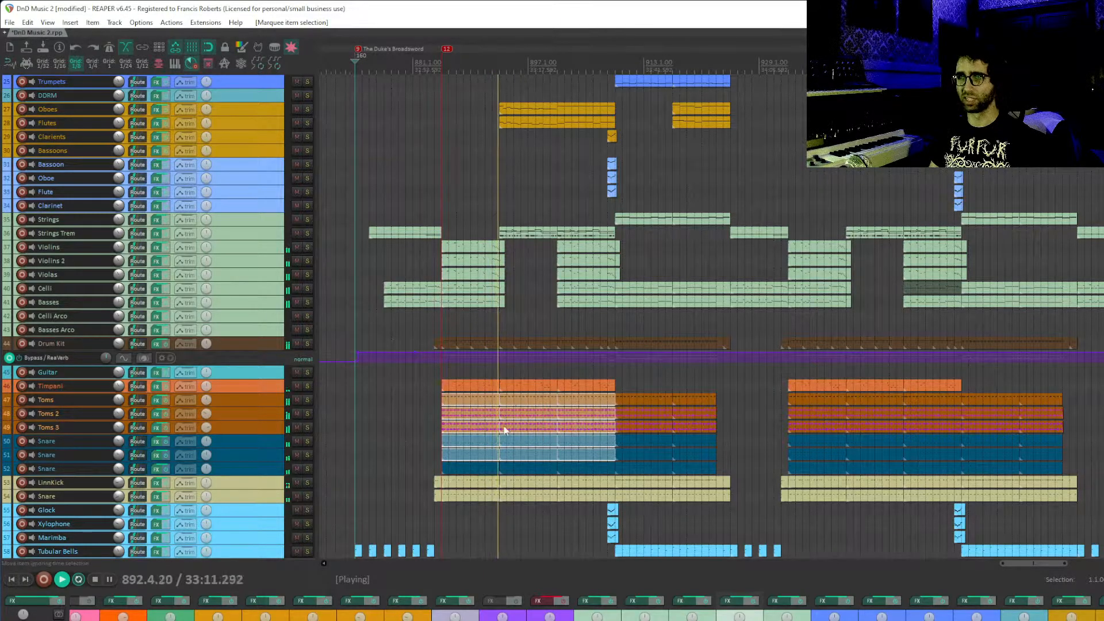
{"action": "scroll", "coordinate": [505, 430], "scroll_direction": "down", "scroll_amount": 3}
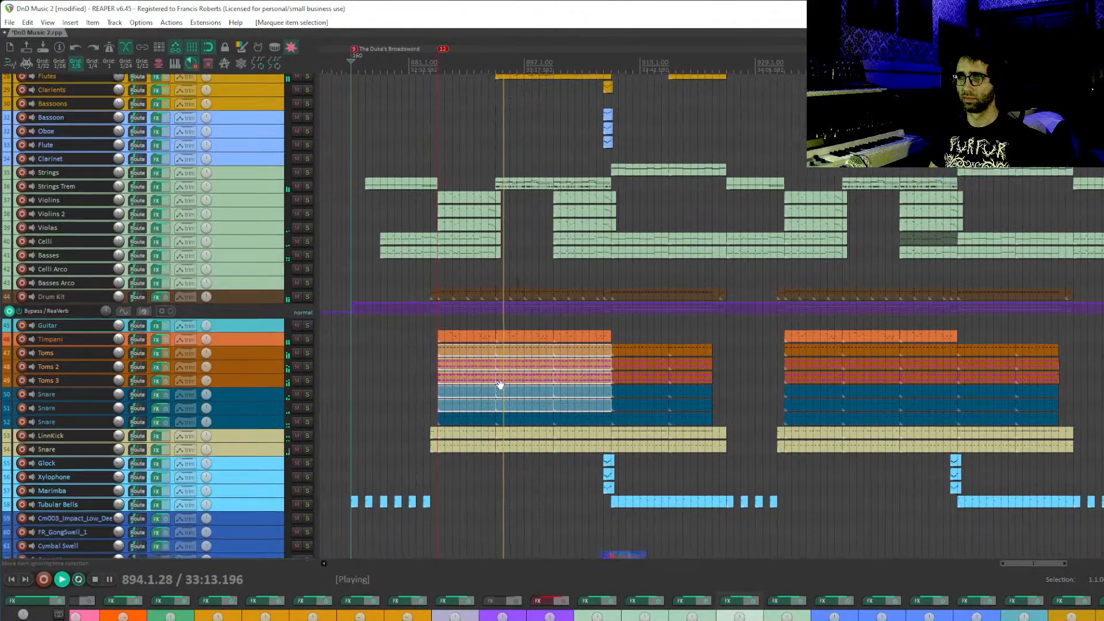
{"action": "scroll", "coordinate": [500, 390], "scroll_direction": "down", "scroll_amount": 2}
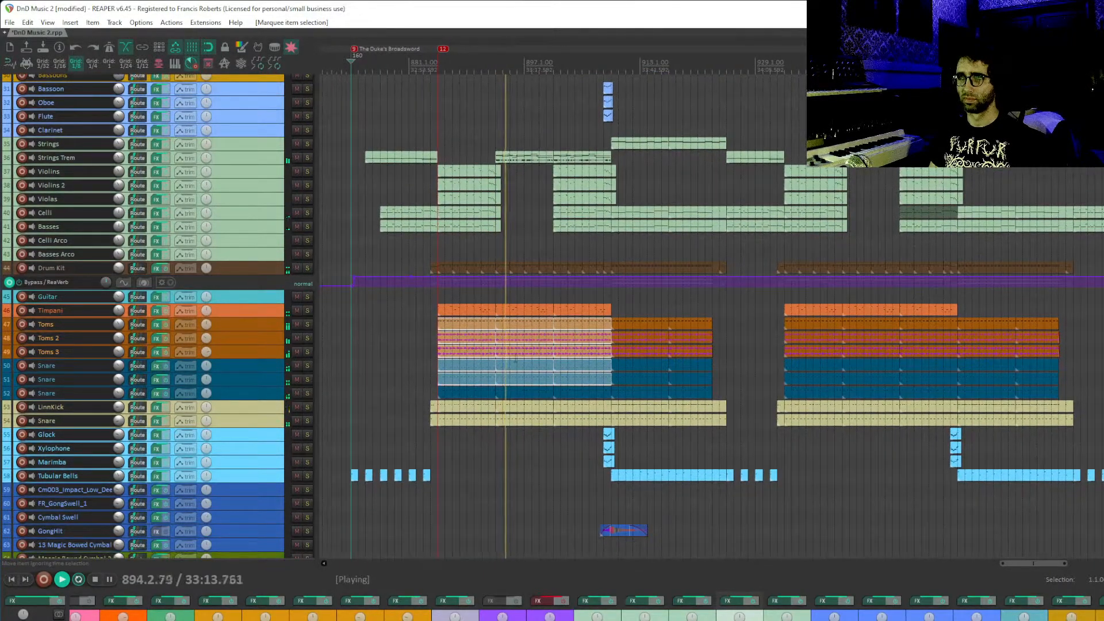
- Solo the percussion tracks from Timpani to the lower Snare to hear them alone, and unsolo them
{"action": "left_click", "coordinate": [263, 315]}
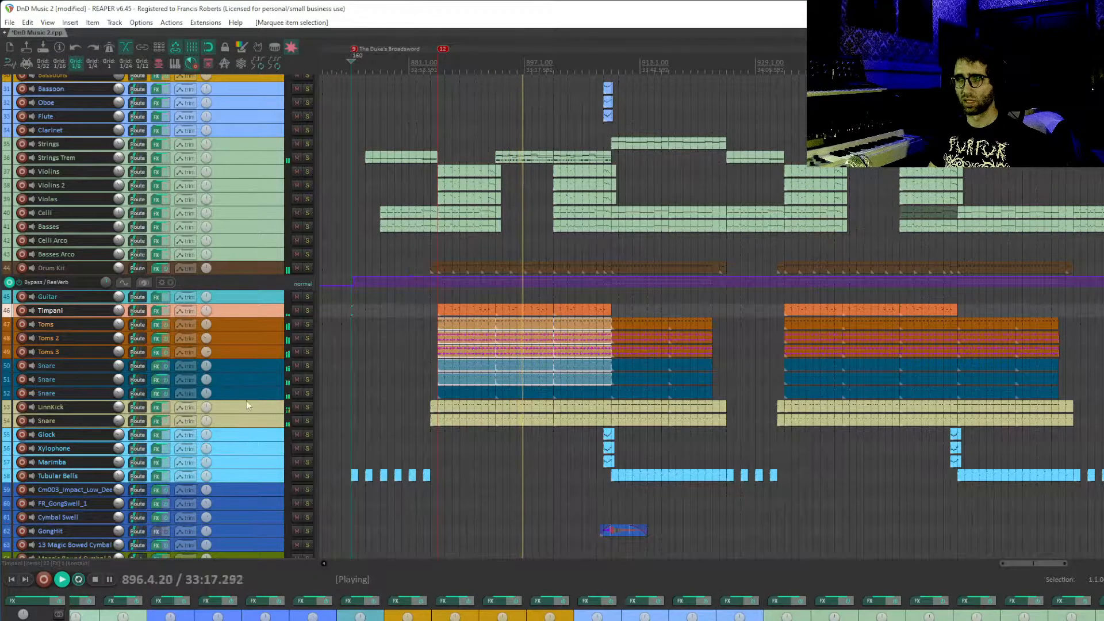
{"action": "left_click", "coordinate": [260, 421], "text": "shift"}
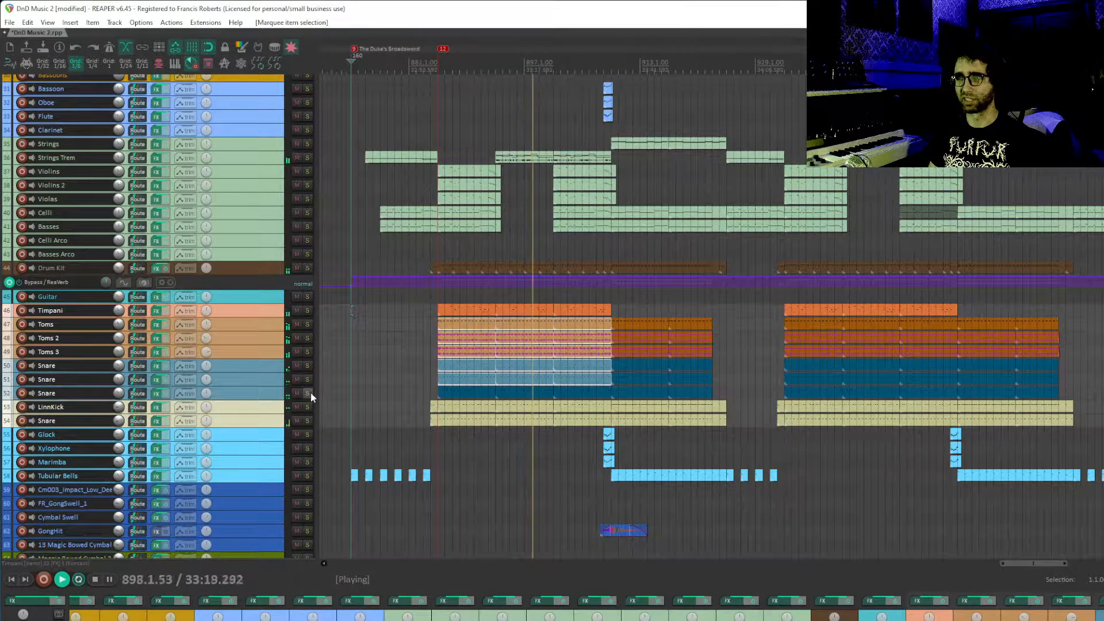
{"action": "left_click", "coordinate": [307, 393]}
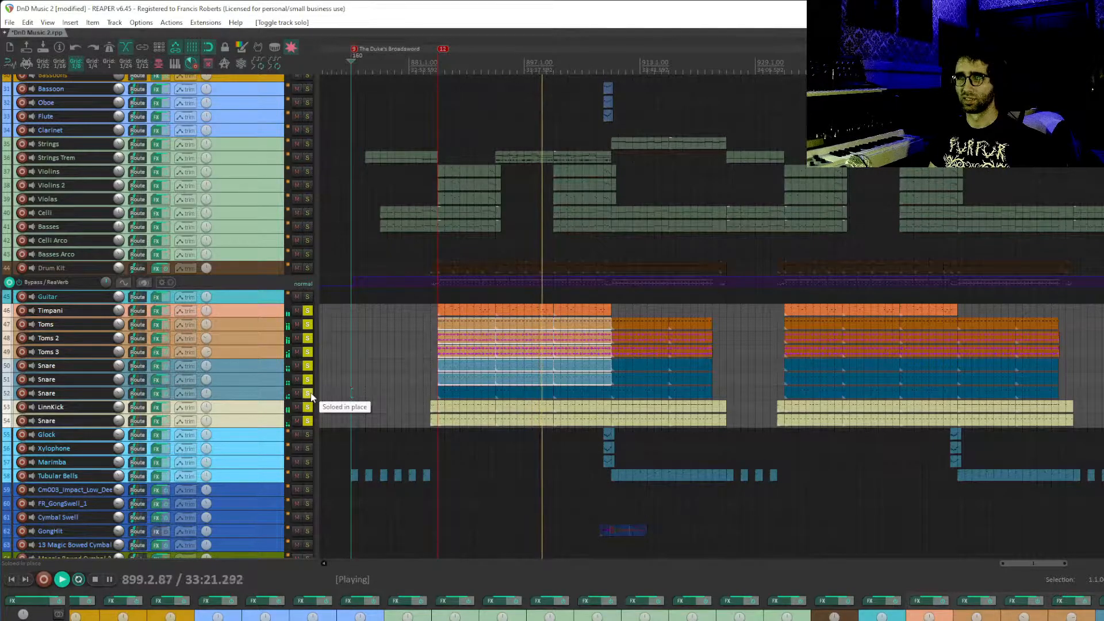
{"action": "left_click", "coordinate": [308, 393]}
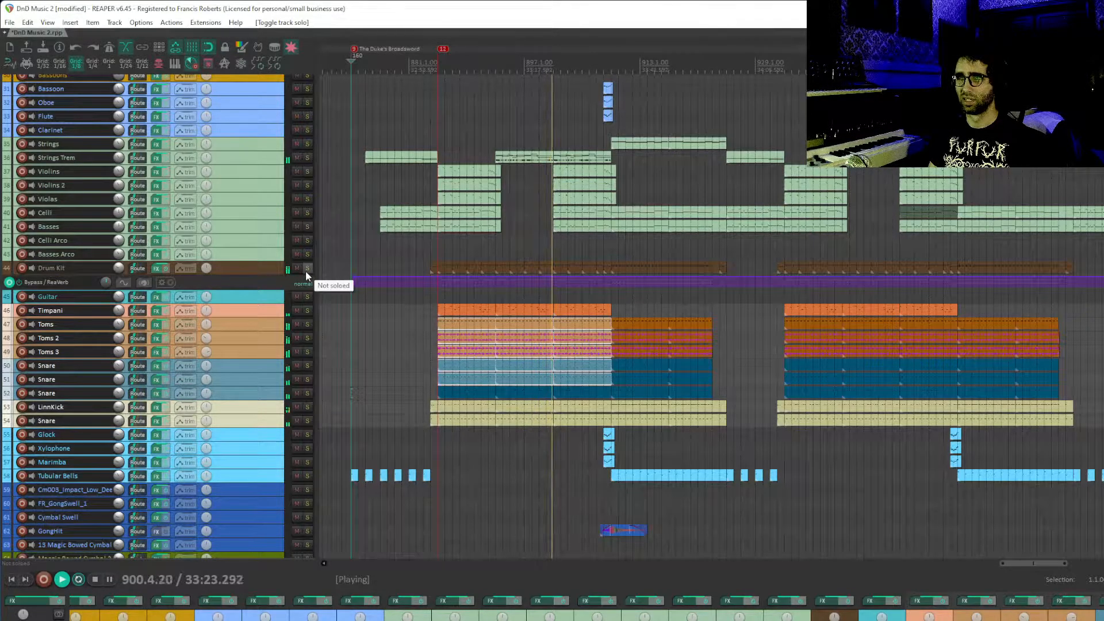
- Solo all tracks from Drum Kit to Tubular Bells to hear them together, and unsolo them
{"action": "left_click", "coordinate": [265, 268]}
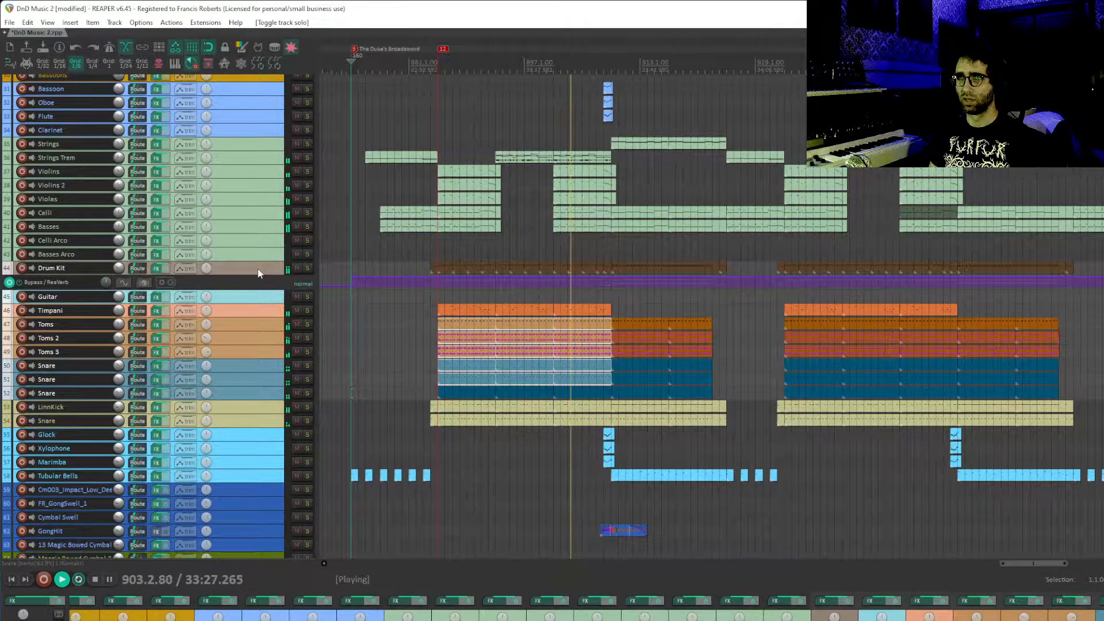
{"action": "left_click", "coordinate": [258, 269]}
{"action": "left_click", "coordinate": [246, 478], "text": "shift"}
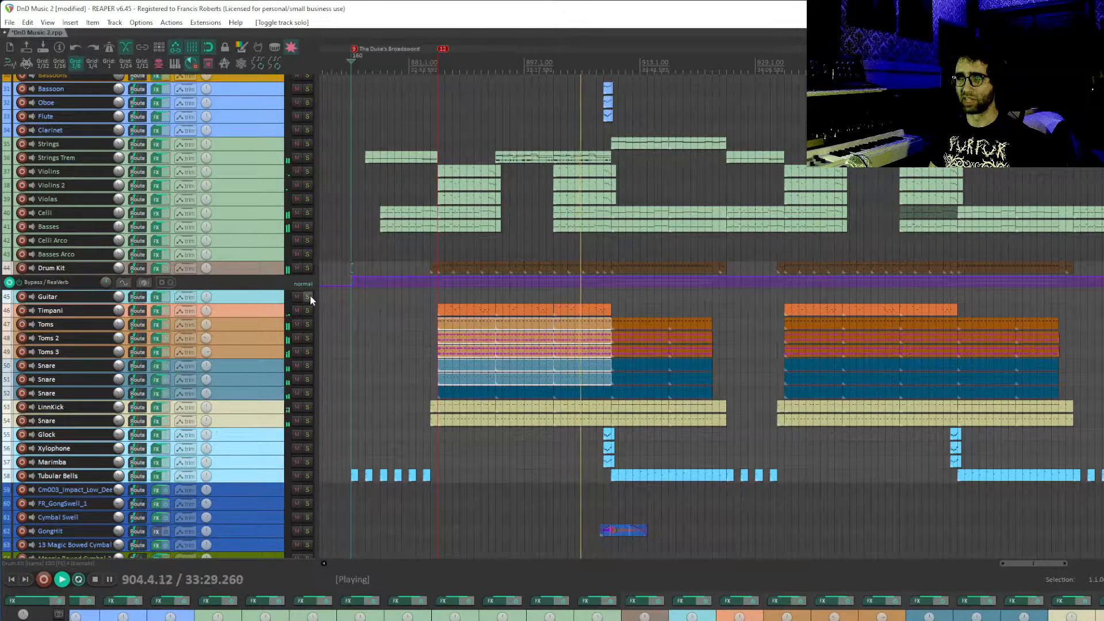
{"action": "left_click", "coordinate": [308, 297]}
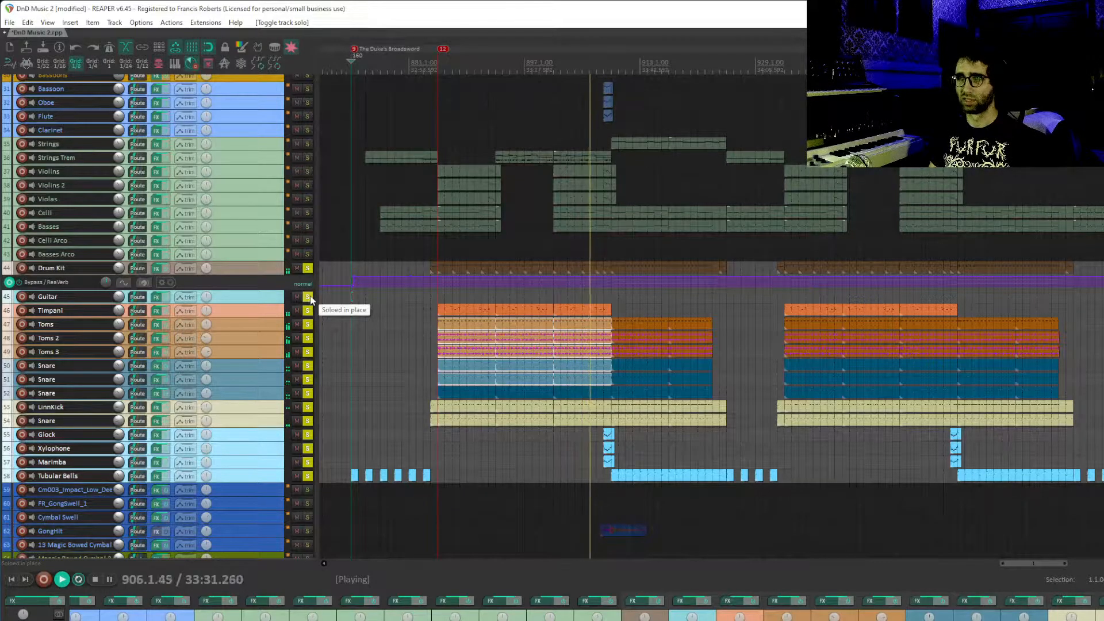
{"action": "left_click", "coordinate": [308, 297]}
- Examine the brass, woodwind, string and percussion parts as playback moves through the second half of The Duke's Broadsword
{"action": "scroll", "coordinate": [311, 299], "scroll_direction": "up", "scroll_amount": 3}
{"action": "scroll", "coordinate": [575, 317], "scroll_direction": "up", "scroll_amount": 4}
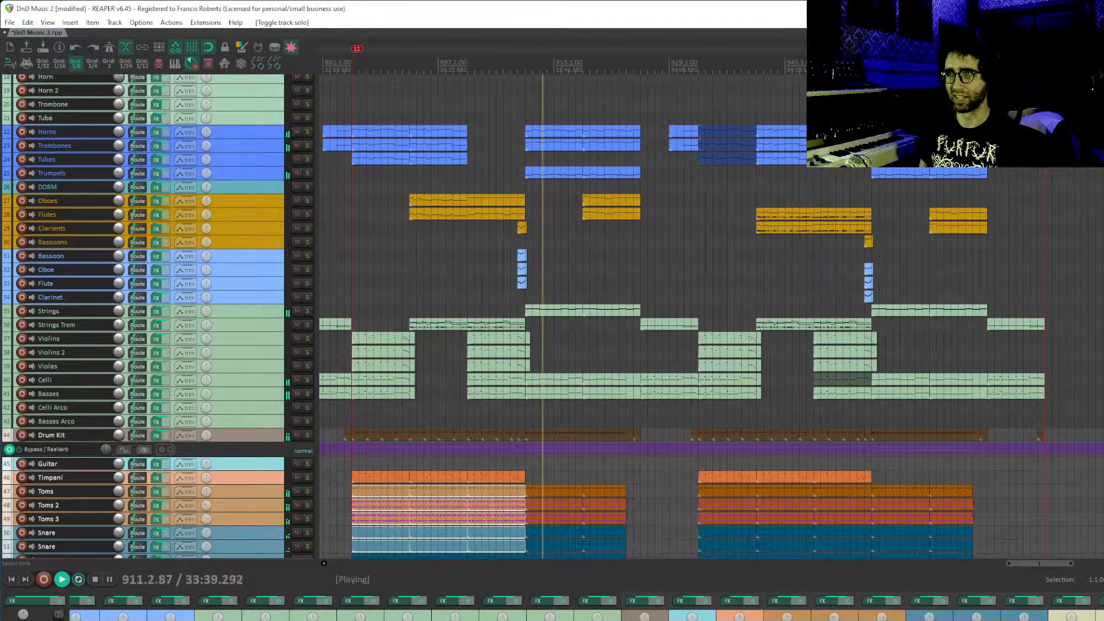
{"action": "scroll", "coordinate": [587, 387], "scroll_direction": "down", "scroll_amount": 6}
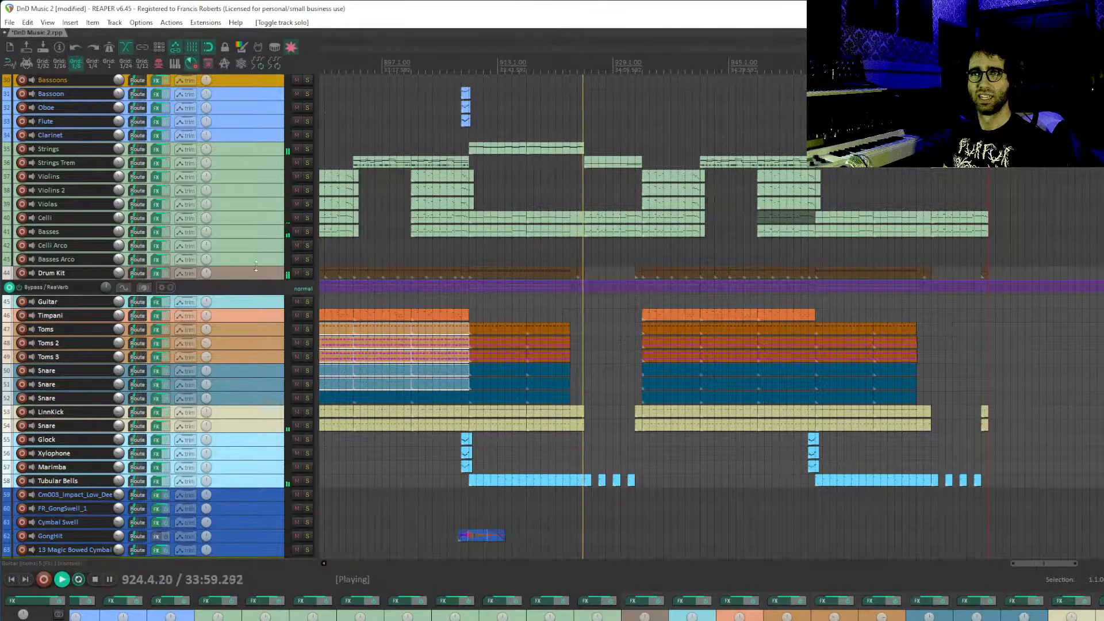
{"action": "left_click_drag", "start_coordinate": [655, 207], "coordinate": [528, 312]}
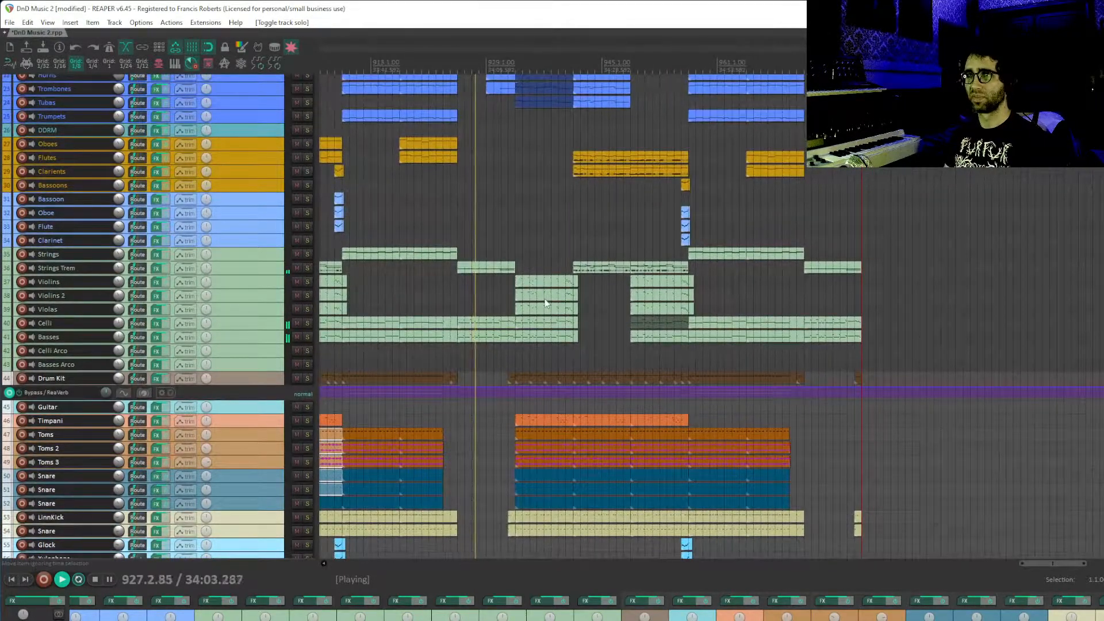
{"action": "left_click_drag", "start_coordinate": [526, 182], "coordinate": [542, 450]}
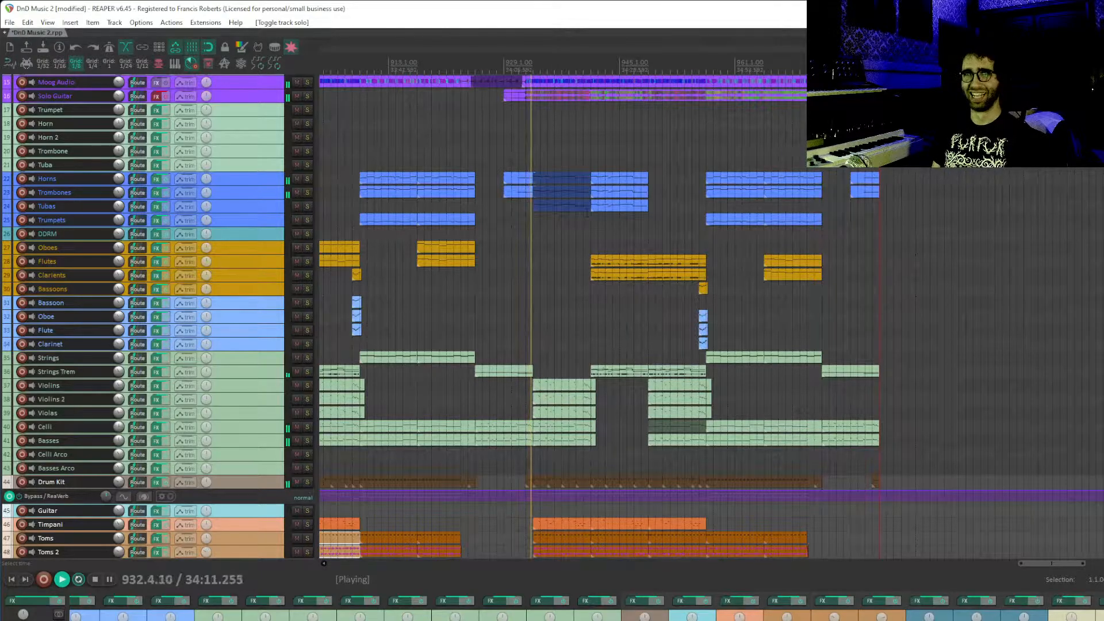
{"action": "left_click_drag", "start_coordinate": [612, 211], "coordinate": [566, 333]}
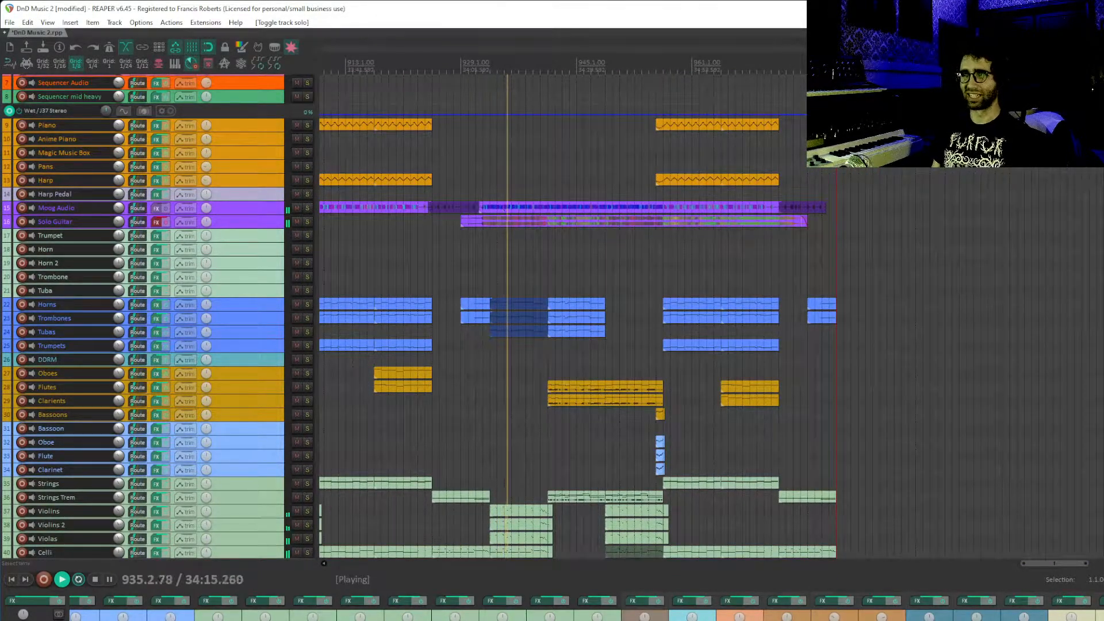
- Raise the Master Limiter's threshold on the master track to -5.2 dB and close the effects window
{"action": "left_click", "coordinate": [32, 602]}
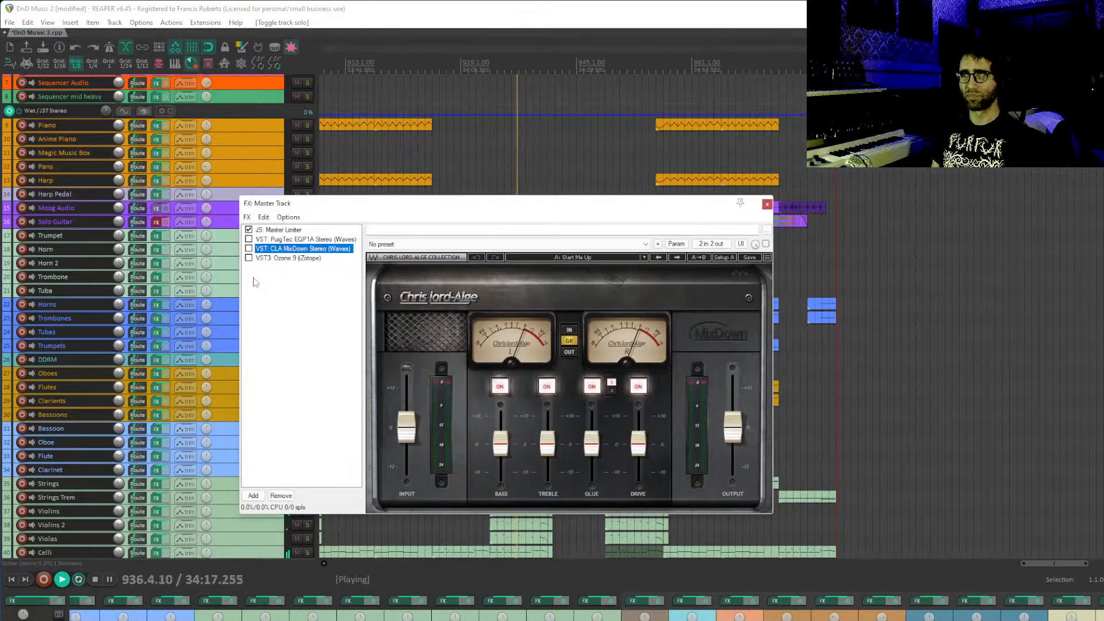
{"action": "left_click", "coordinate": [282, 230]}
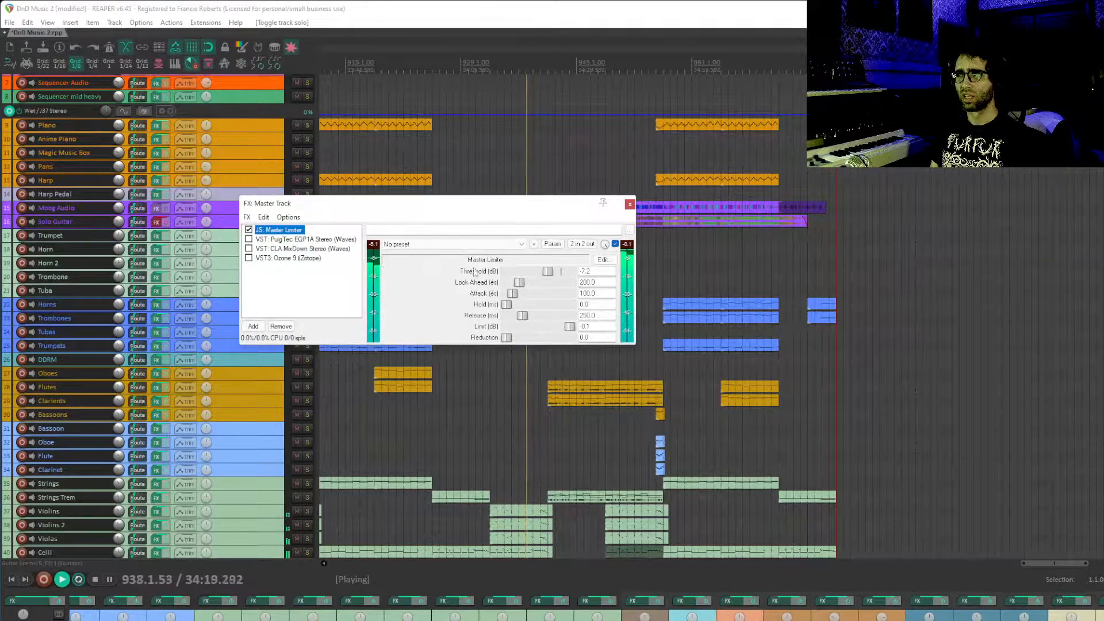
{"action": "left_click", "coordinate": [551, 271]}
{"action": "left_click_drag", "start_coordinate": [551, 272], "coordinate": [557, 276]}
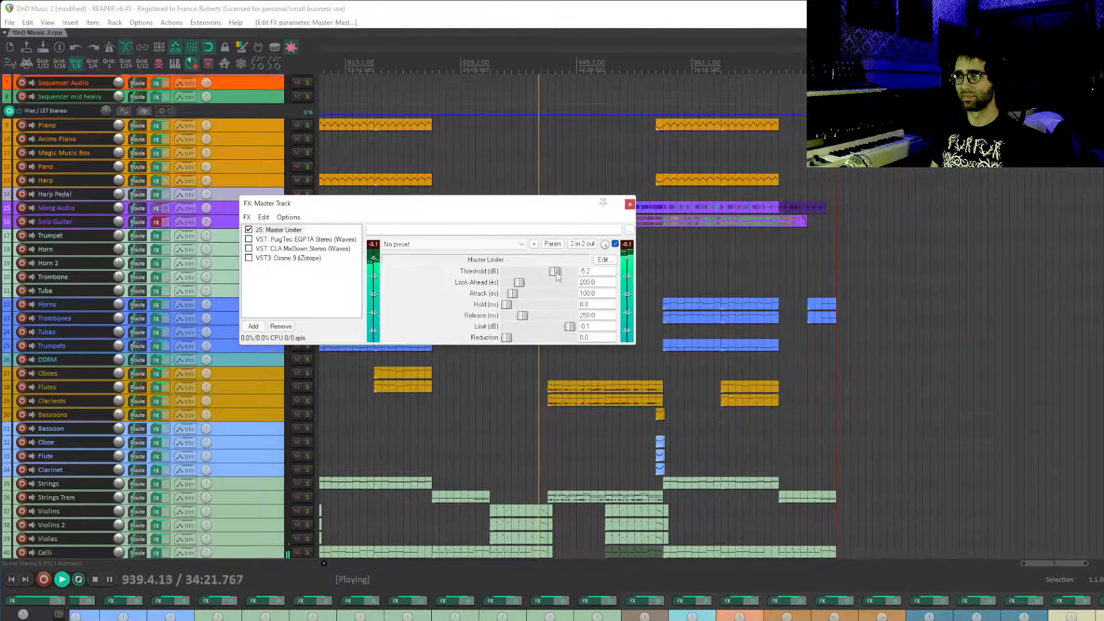
{"action": "left_click", "coordinate": [629, 205]}
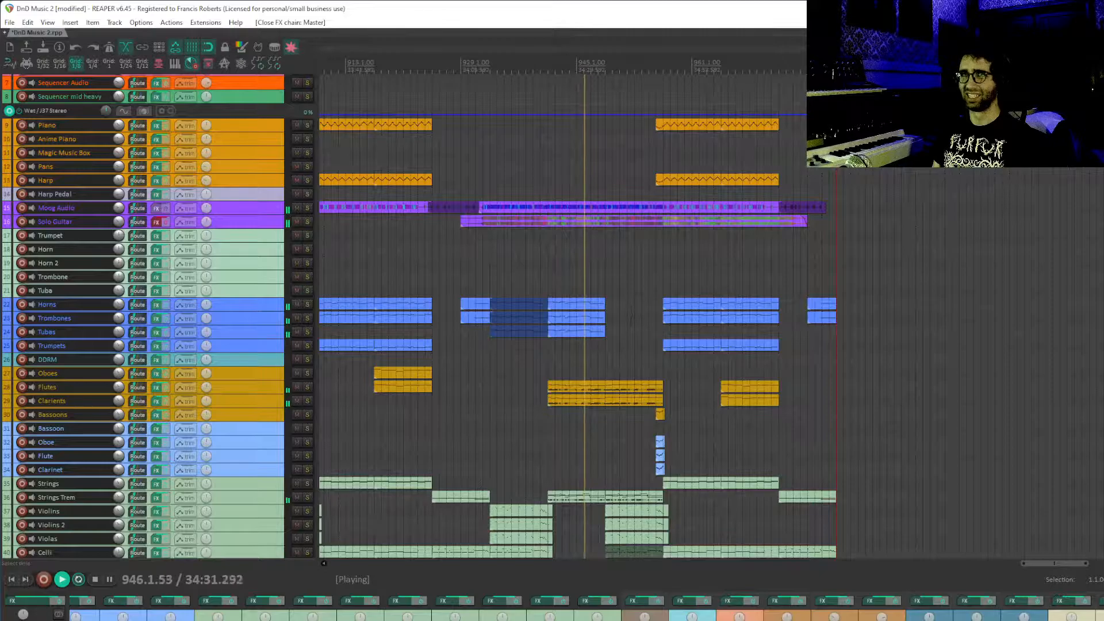
- Solo the Solo Guitar track during playback to hear it alone, and unsolo it
{"action": "left_click_drag", "start_coordinate": [608, 226], "coordinate": [542, 234]}
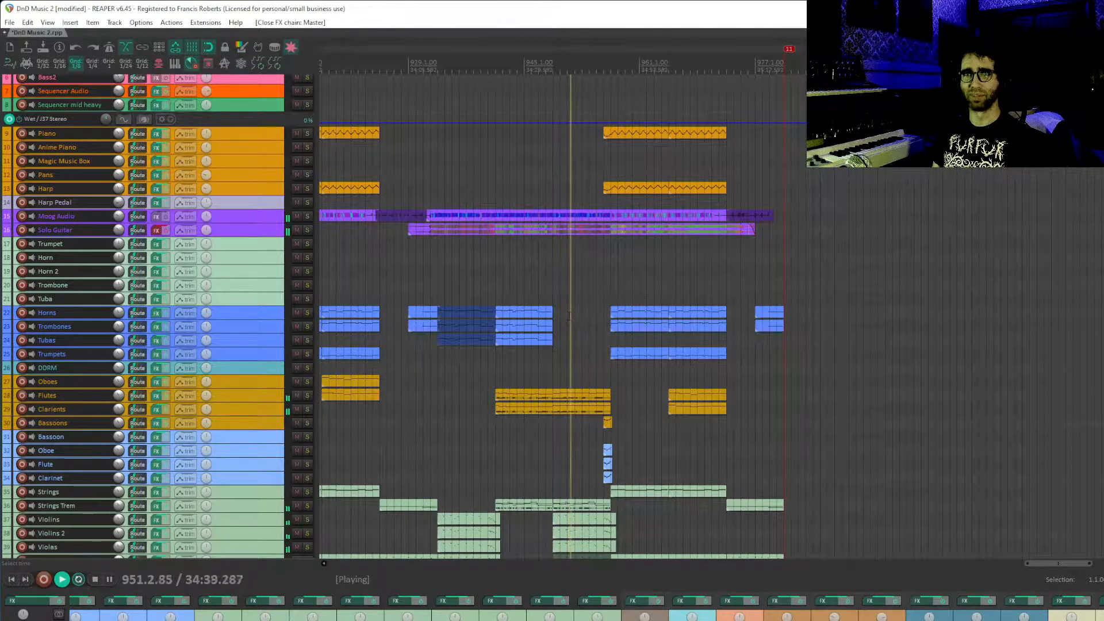
{"action": "left_click_drag", "start_coordinate": [569, 316], "coordinate": [514, 261]}
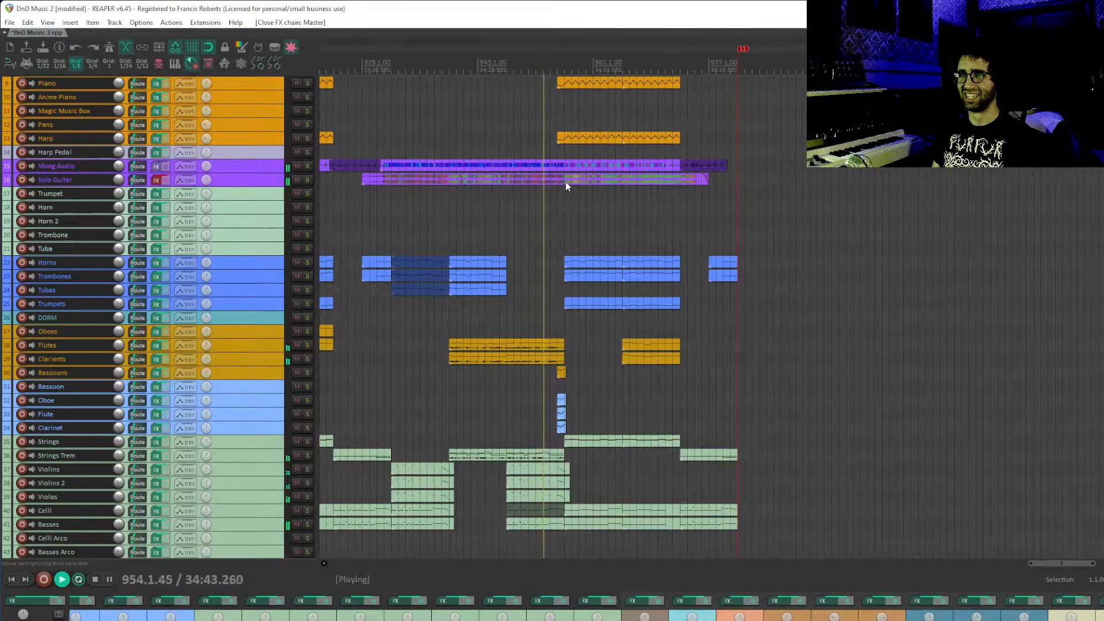
{"action": "left_click_drag", "start_coordinate": [551, 134], "coordinate": [507, 170]}
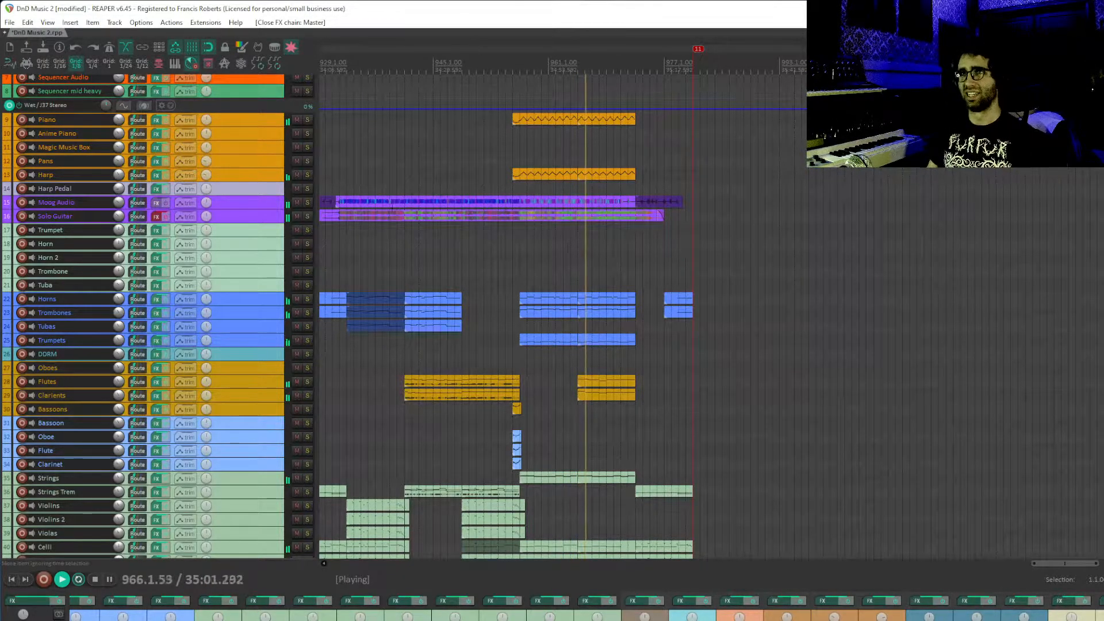
{"action": "left_click", "coordinate": [292, 216]}
{"action": "left_click", "coordinate": [307, 217]}
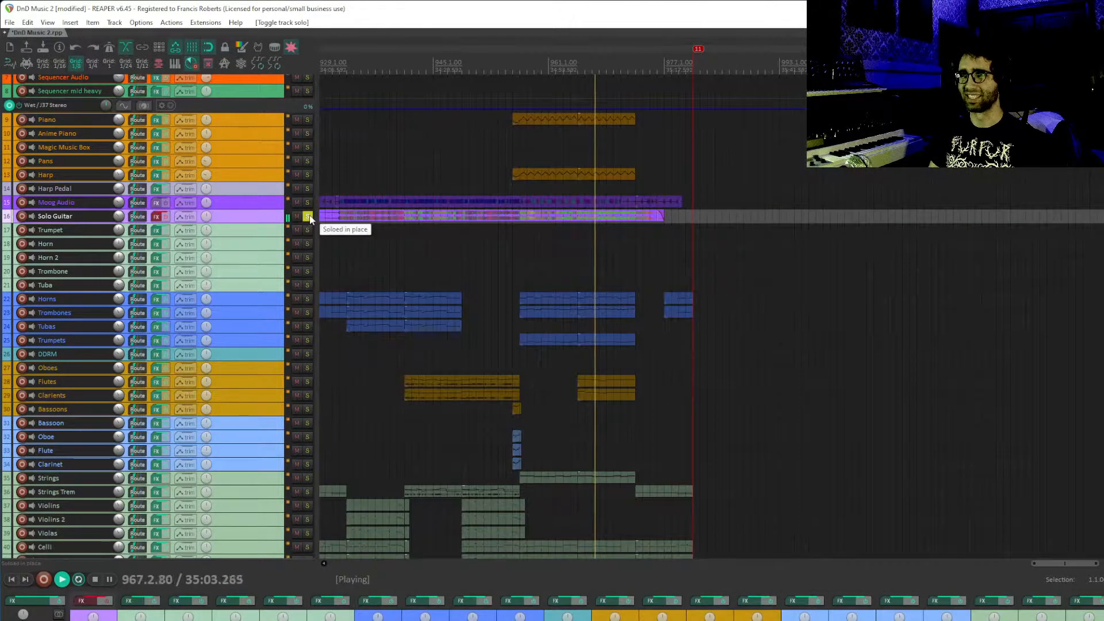
{"action": "left_click", "coordinate": [307, 217]}
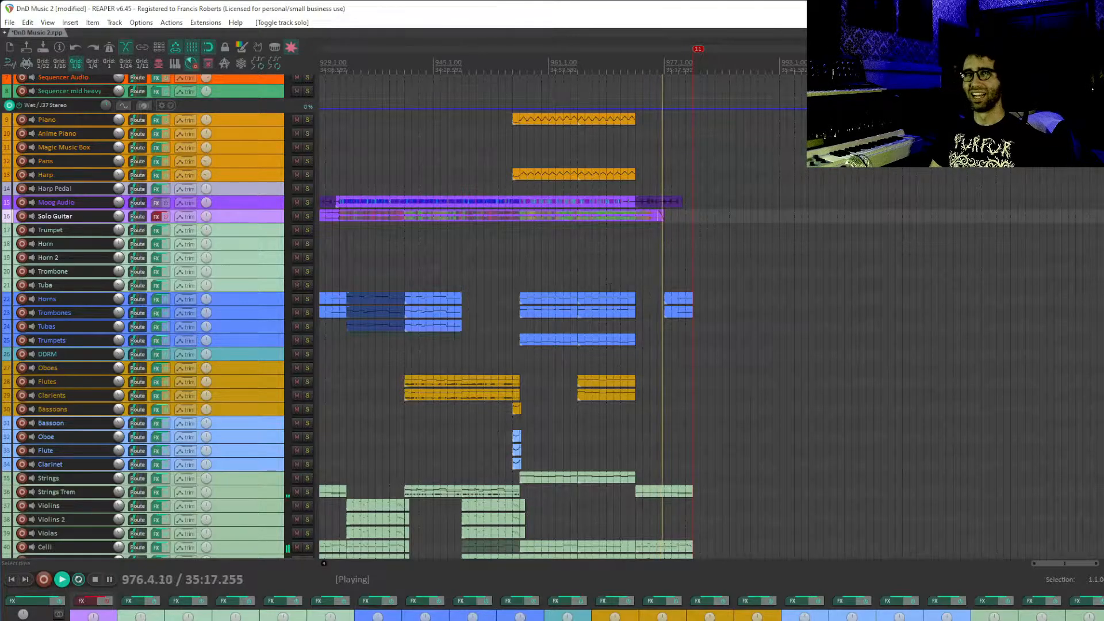
- Stop playback, set a time selection over the section starting at measure 885, and place the edit cursor at measure 980
{"action": "left_click_drag", "start_coordinate": [607, 280], "coordinate": [544, 245]}
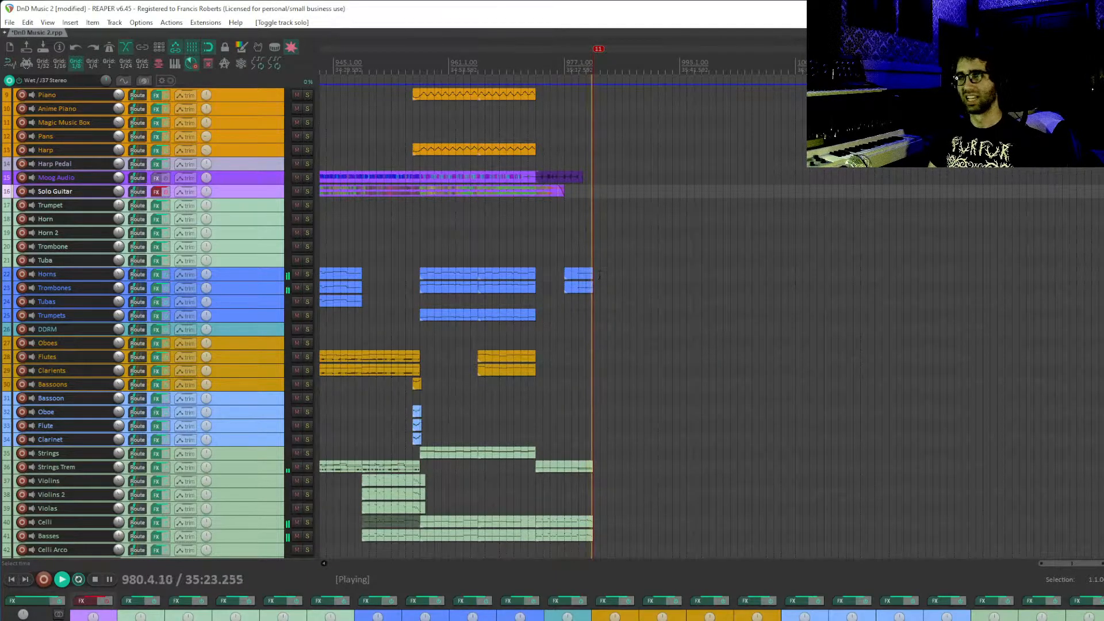
{"action": "key", "text": "space"}
{"action": "left_click_drag", "start_coordinate": [643, 238], "coordinate": [926, 241]}
{"action": "double_click", "coordinate": [638, 57]}
{"action": "left_click", "coordinate": [869, 62]}
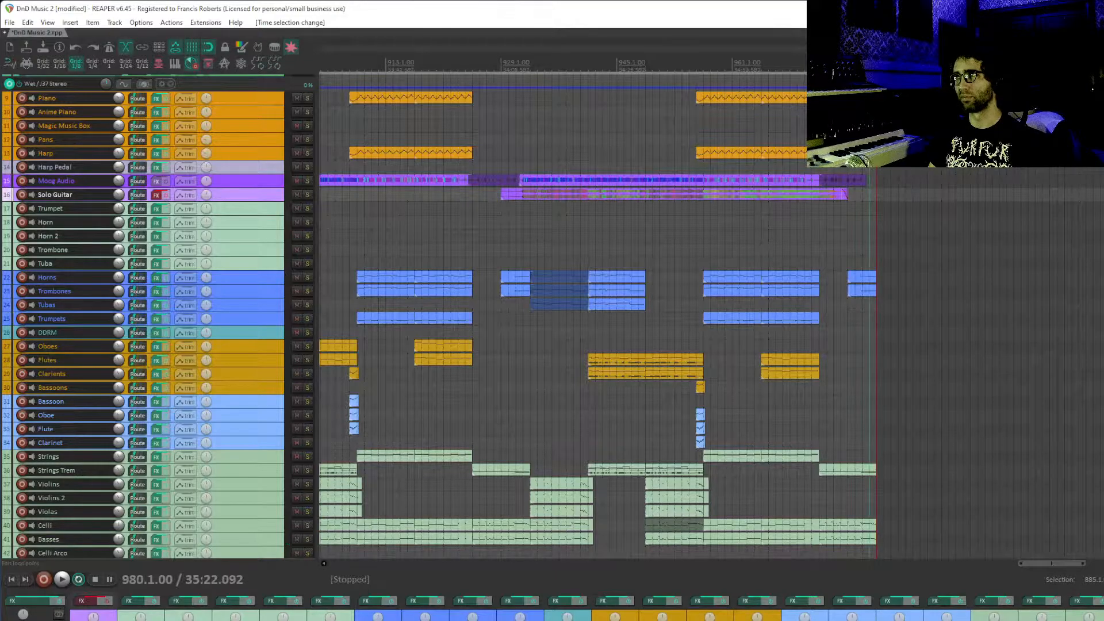
- Play back the start of the selected section from measure 885, stop, and clear the time selection
{"action": "left_click_drag", "start_coordinate": [870, 218], "coordinate": [850, 255]}
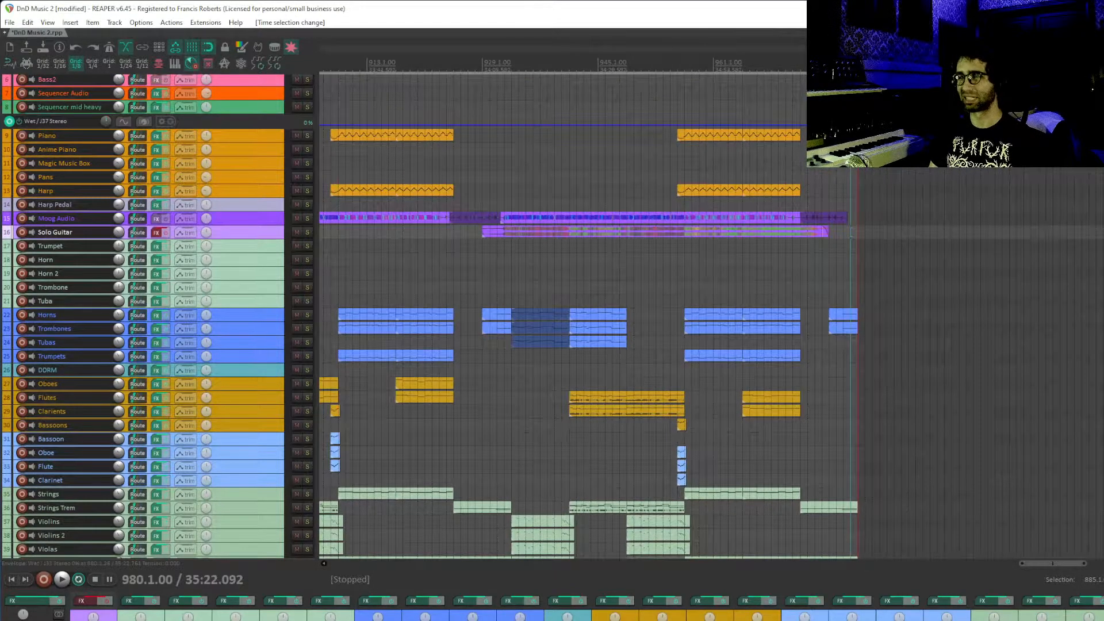
{"action": "key", "text": "space"}
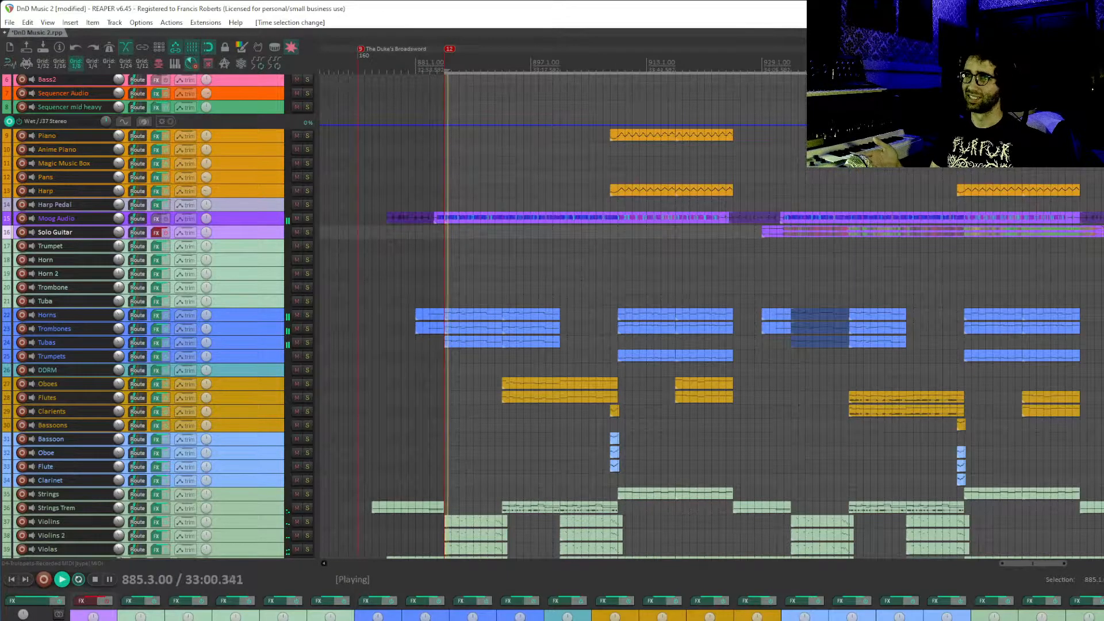
{"action": "key", "text": "space"}
{"action": "left_click_drag", "start_coordinate": [797, 233], "coordinate": [628, 207]}
{"action": "key", "text": "Escape"}
{"action": "left_click_drag", "start_coordinate": [664, 287], "coordinate": [715, 292]}
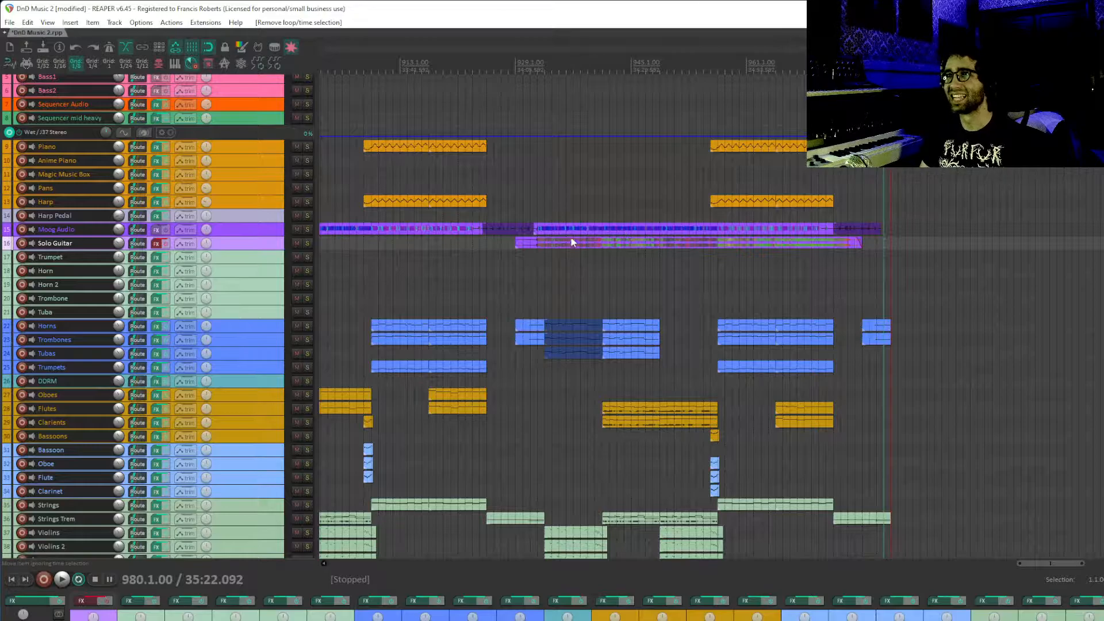
{"action": "left_click_drag", "start_coordinate": [480, 255], "coordinate": [511, 336]}
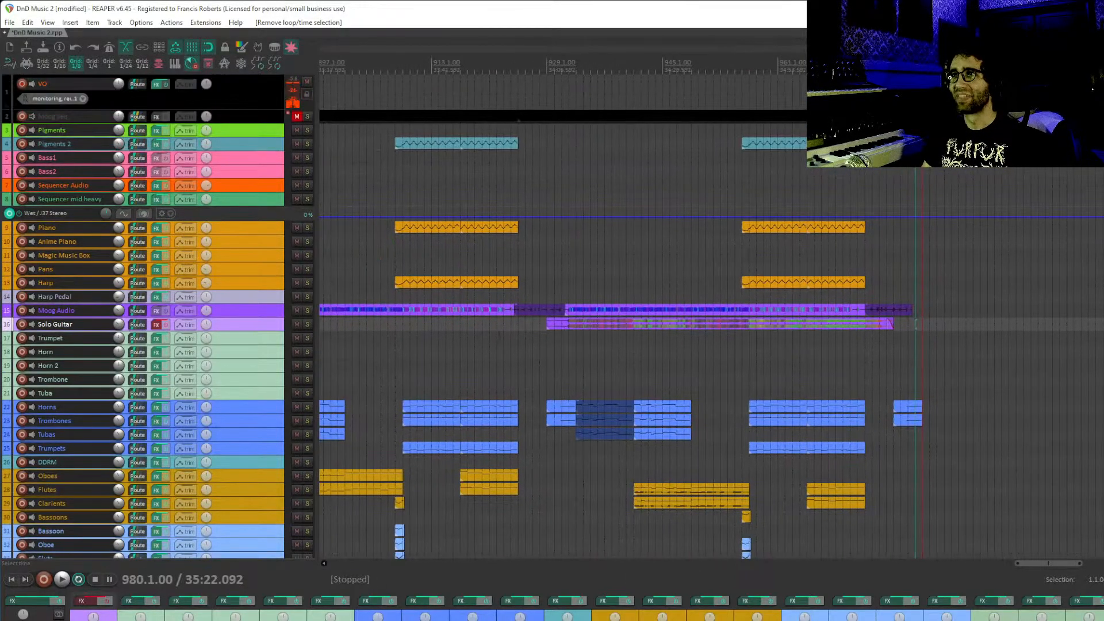
- Solo the Horns, Trombones and Tubas together, play them from measure 941, stop, and unsolo all three tracks
{"action": "left_click", "coordinate": [604, 338]}
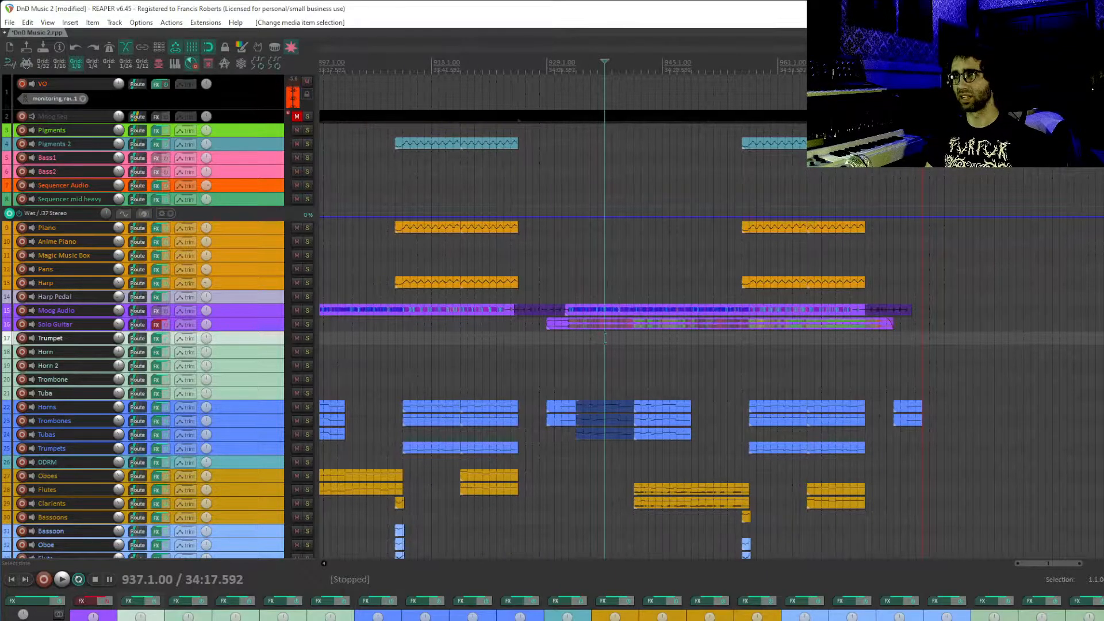
{"action": "left_click_drag", "start_coordinate": [696, 315], "coordinate": [596, 216]}
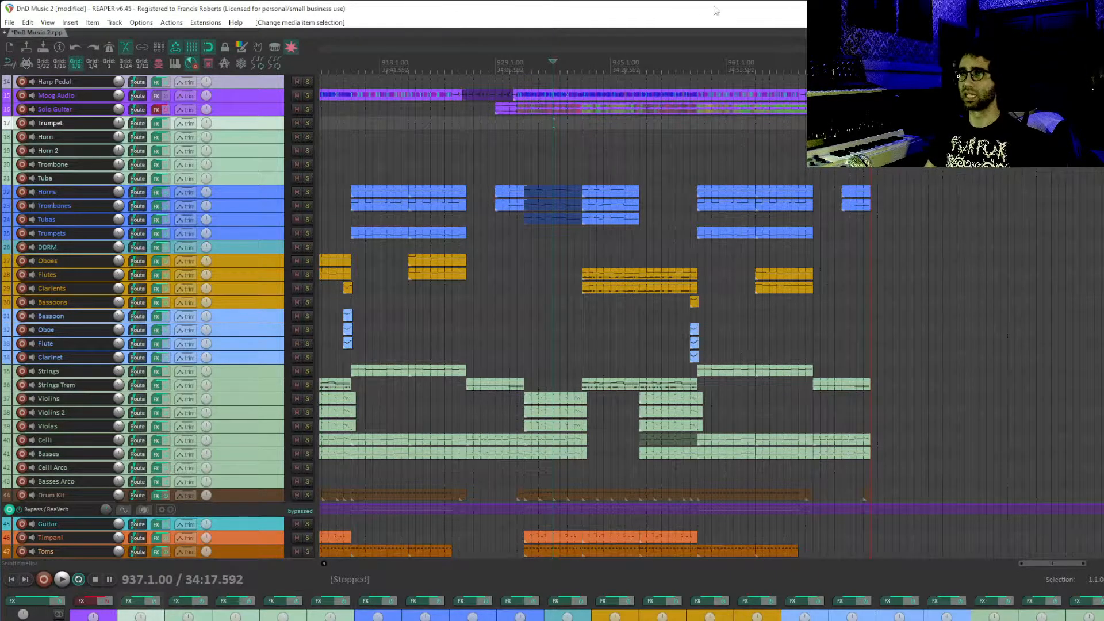
{"action": "left_click", "coordinate": [581, 164]}
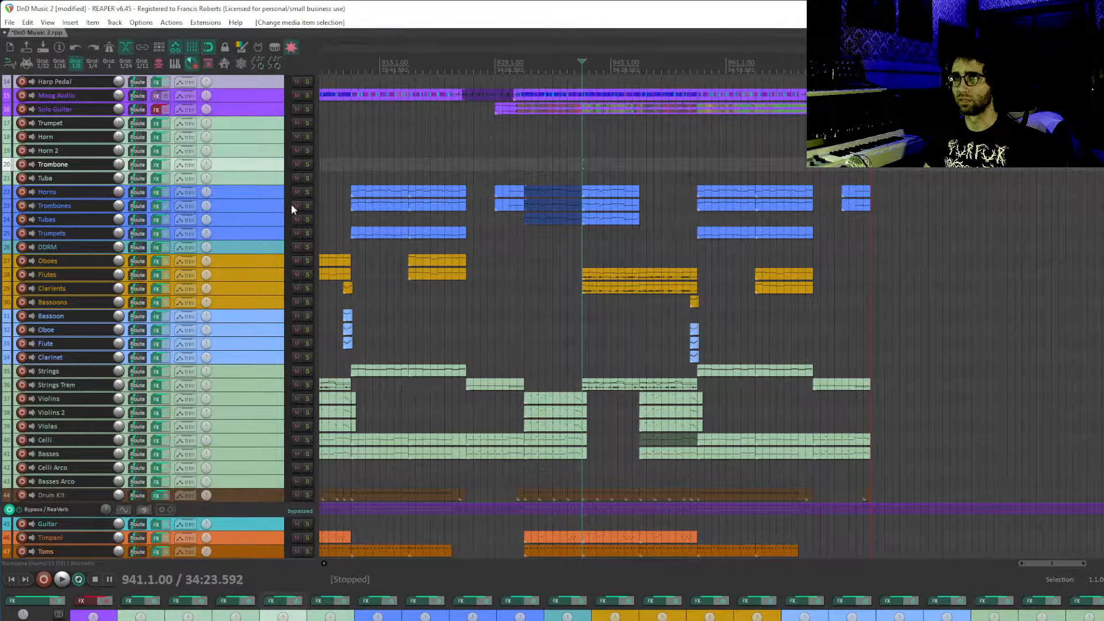
{"action": "left_click", "coordinate": [308, 192]}
{"action": "left_click", "coordinate": [307, 206]}
{"action": "left_click", "coordinate": [307, 219]}
{"action": "key", "text": "space"}
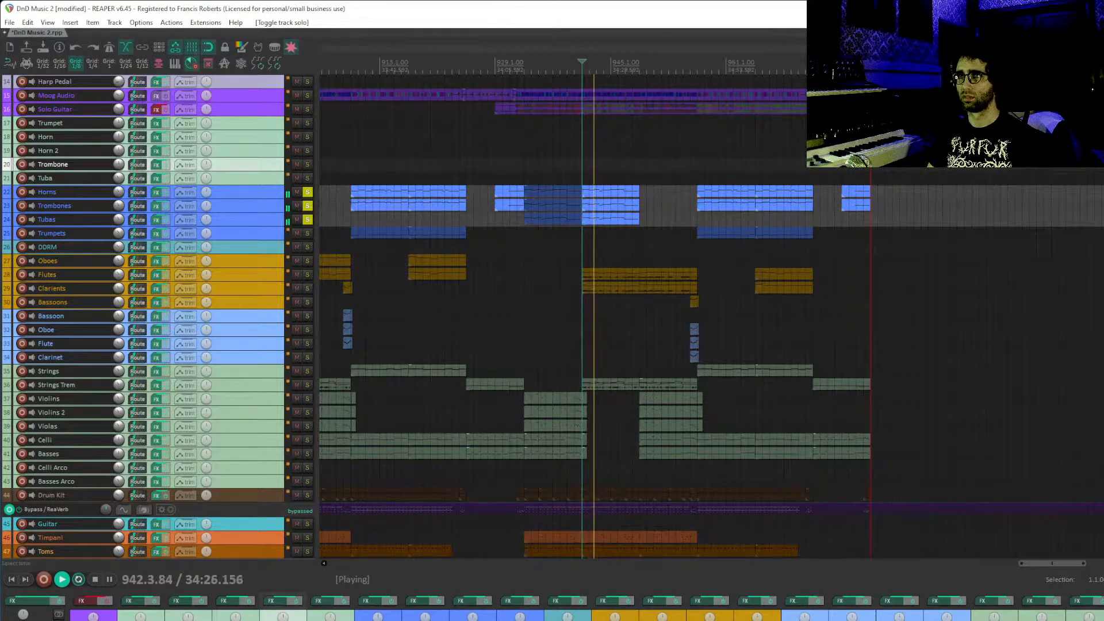
{"action": "key", "text": "space"}
{"action": "left_click", "coordinate": [306, 193]}
{"action": "left_click", "coordinate": [313, 206]}
{"action": "left_click", "coordinate": [307, 206]}
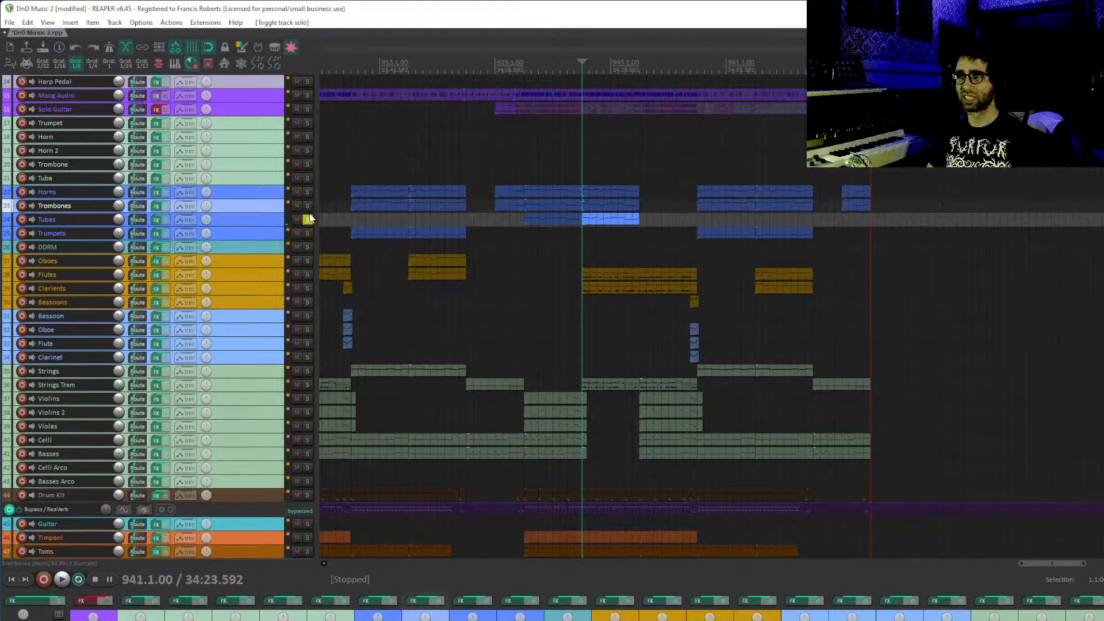
{"action": "left_click", "coordinate": [308, 220]}
- Look over the Moog Audio and Solo Guitar parts across The Duke's Broadsword and clear the time selection made there
{"action": "left_click_drag", "start_coordinate": [560, 250], "coordinate": [537, 283]}
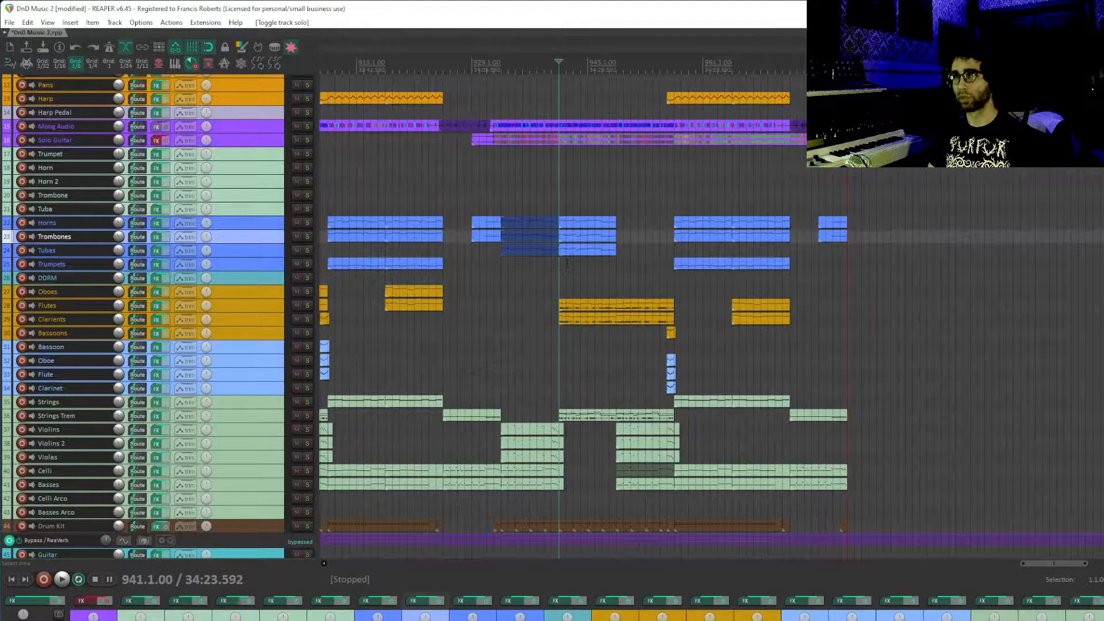
{"action": "left_click_drag", "start_coordinate": [587, 126], "coordinate": [524, 155]}
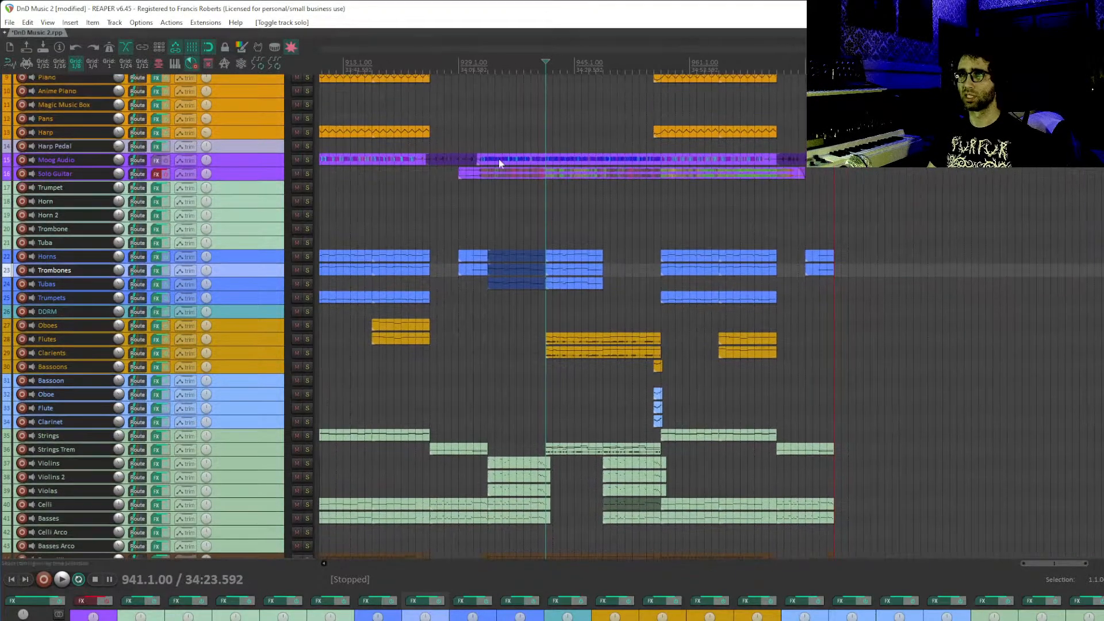
{"action": "left_click_drag", "start_coordinate": [514, 201], "coordinate": [1101, 160]}
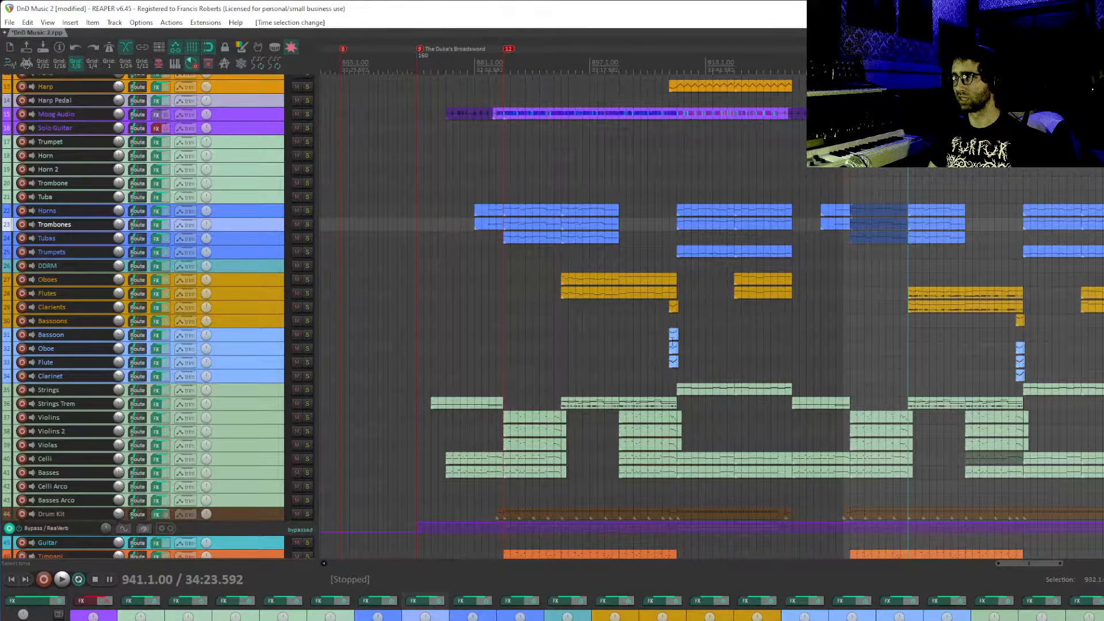
{"action": "scroll", "coordinate": [848, 342], "scroll_direction": "down", "scroll_amount": 6}
{"action": "left_click_drag", "start_coordinate": [850, 343], "coordinate": [899, 434]}
{"action": "key", "text": "Escape"}
- Go to A Dishonest Lament and place the edit cursor at its start, measure 1057
{"action": "left_click_drag", "start_coordinate": [1029, 126], "coordinate": [845, 126]}
{"action": "left_click_drag", "start_coordinate": [1101, 270], "coordinate": [664, 299]}
{"action": "left_click_drag", "start_coordinate": [1100, 345], "coordinate": [622, 352]}
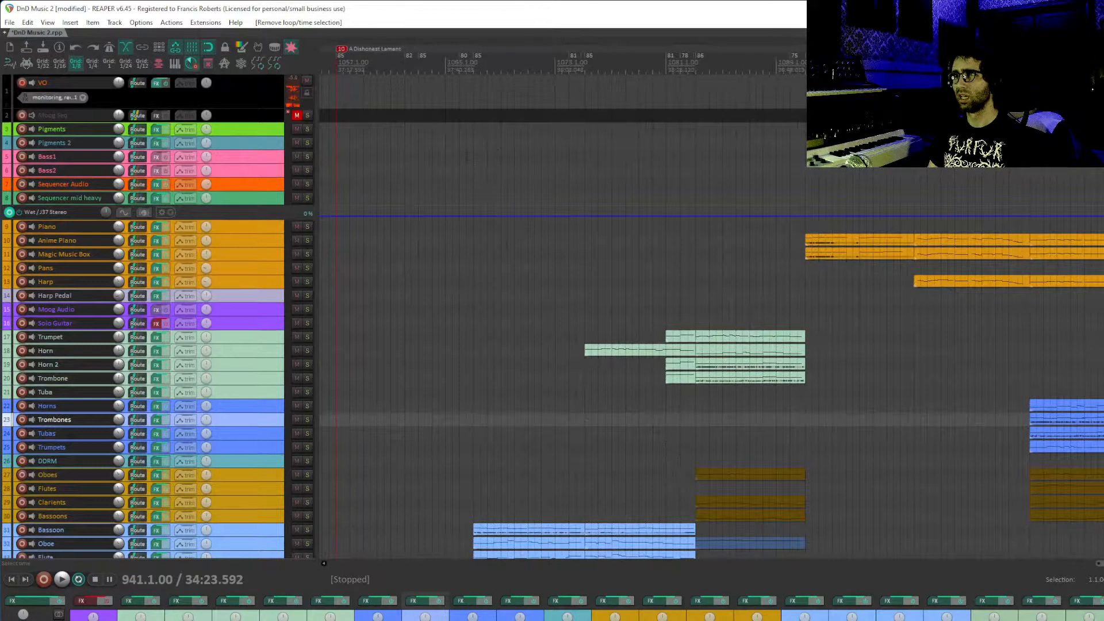
{"action": "scroll", "coordinate": [941, 161], "scroll_direction": "down", "scroll_amount": 4}
{"action": "left_click", "coordinate": [820, 157]}
{"action": "left_click_drag", "start_coordinate": [820, 157], "coordinate": [751, 158]}
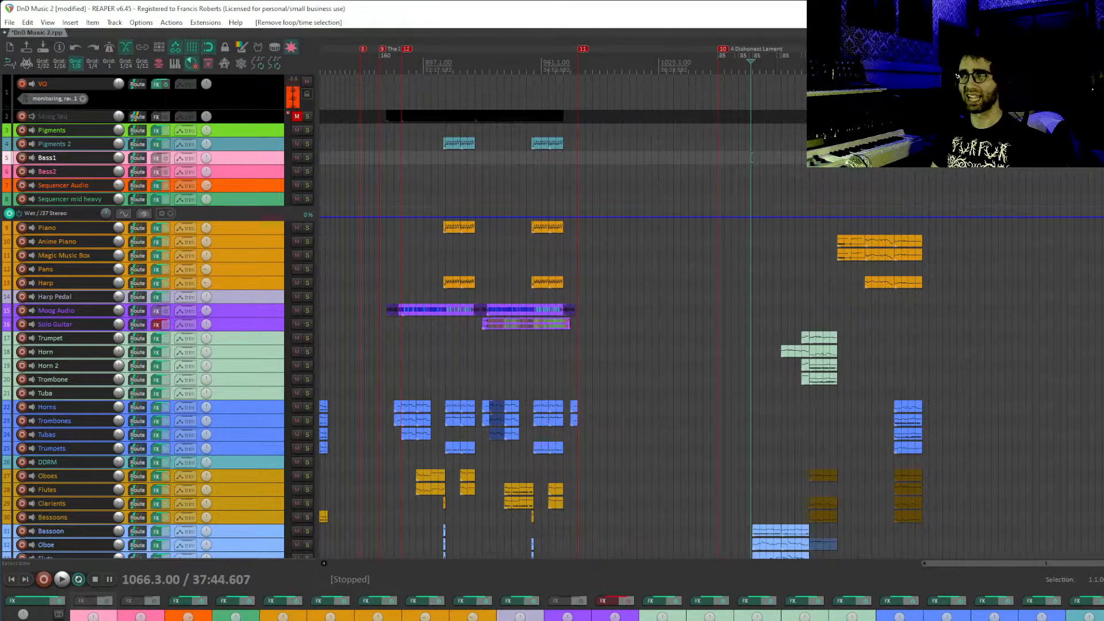
{"action": "left_click", "coordinate": [722, 81]}
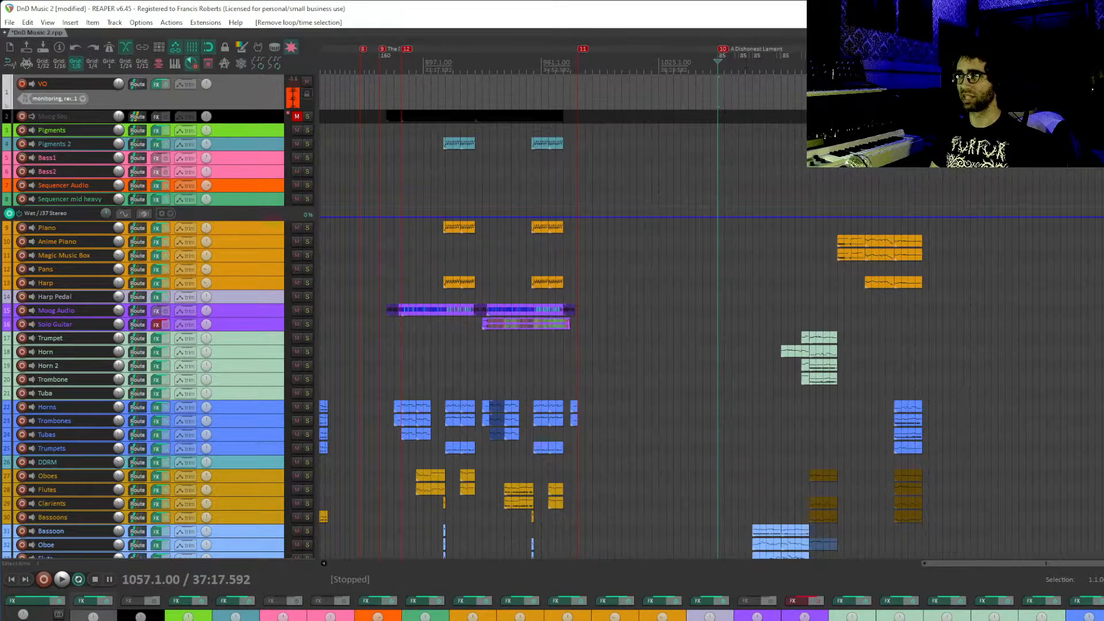
- Look over the arrangement beyond A Dishonest Lament, placing the edit cursor at measure 1199
{"action": "left_click", "coordinate": [1103, 68]}
{"action": "scroll", "coordinate": [1103, 68], "scroll_direction": "right", "scroll_amount": 3}
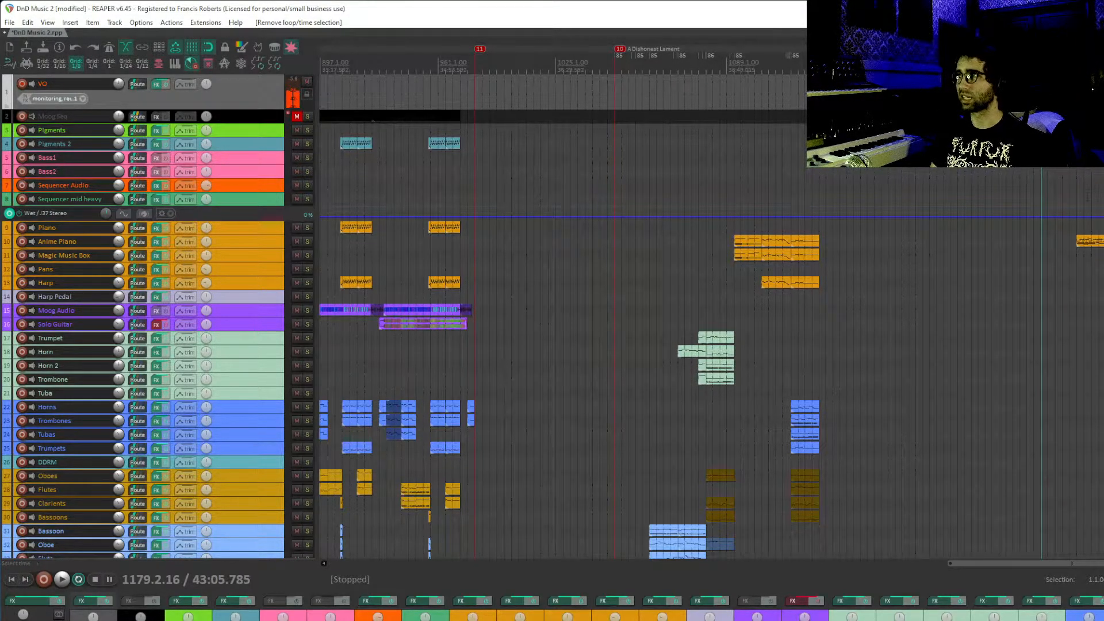
{"action": "scroll", "coordinate": [707, 317], "scroll_direction": "right", "scroll_amount": 3}
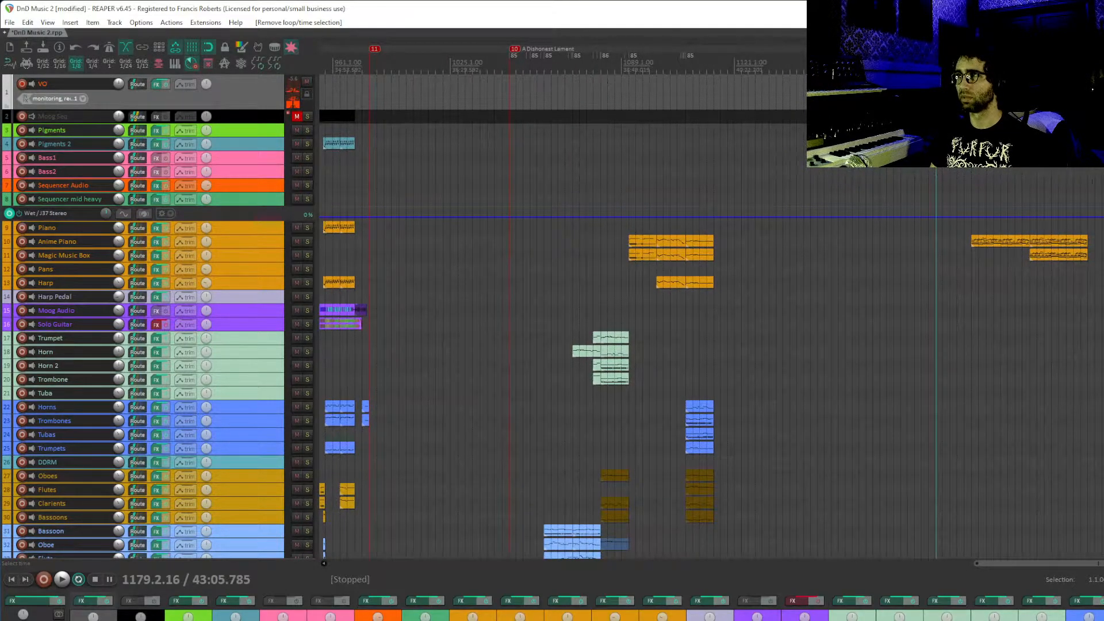
{"action": "left_click_drag", "start_coordinate": [658, 165], "coordinate": [1010, 175]}
{"action": "left_click", "coordinate": [1011, 175]}
{"action": "key", "text": "Escape"}
{"action": "scroll", "coordinate": [1011, 195], "scroll_direction": "left", "scroll_amount": 9}
{"action": "scroll", "coordinate": [977, 218], "scroll_direction": "right", "scroll_amount": 7}
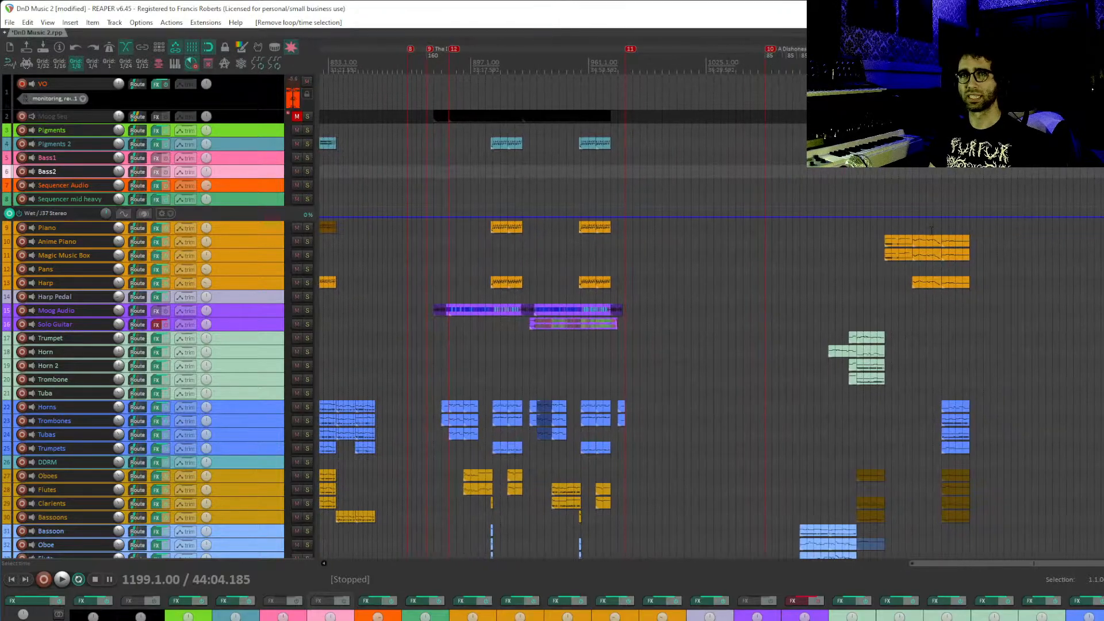
- Return the edit cursor to measure 1057 and examine the woodwind, string and brass parts of A Dishonest Lament
{"action": "scroll", "coordinate": [978, 218], "scroll_direction": "down", "scroll_amount": 5}
{"action": "left_click", "coordinate": [613, 50]}
{"action": "scroll", "coordinate": [698, 281], "scroll_direction": "right", "scroll_amount": 1}
{"action": "scroll", "coordinate": [698, 281], "scroll_direction": "down", "scroll_amount": 3}
{"action": "scroll", "coordinate": [697, 281], "scroll_direction": "left", "scroll_amount": 6}
{"action": "scroll", "coordinate": [697, 282], "scroll_direction": "up", "scroll_amount": 4}
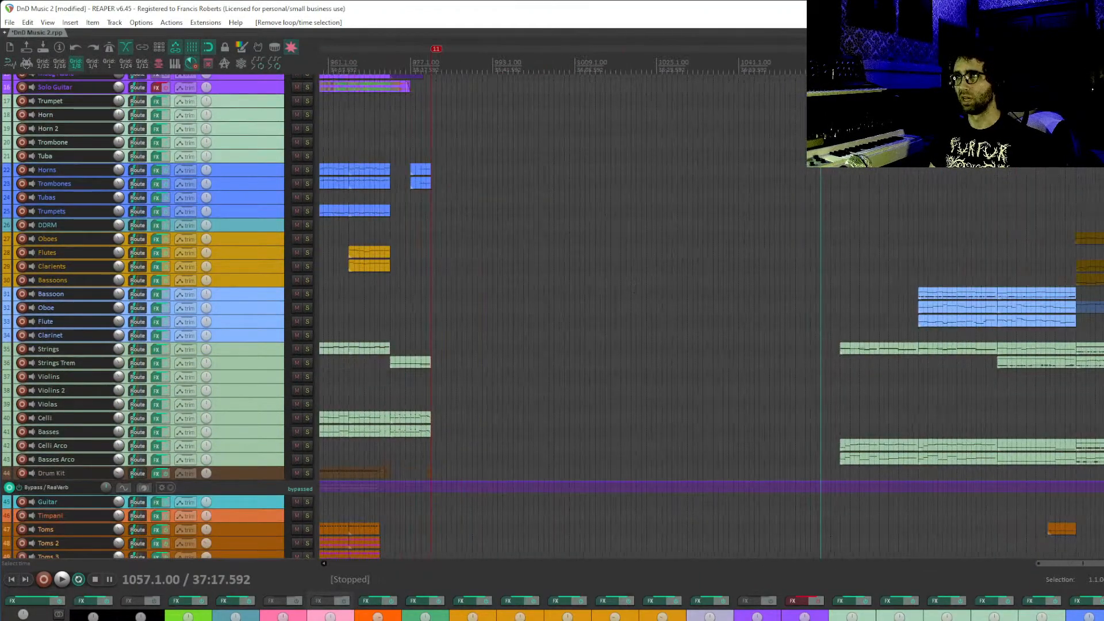
{"action": "scroll", "coordinate": [634, 290], "scroll_direction": "right", "scroll_amount": 11}
{"action": "scroll", "coordinate": [634, 289], "scroll_direction": "up", "scroll_amount": 2}
{"action": "scroll", "coordinate": [505, 303], "scroll_direction": "up", "scroll_amount": 6}
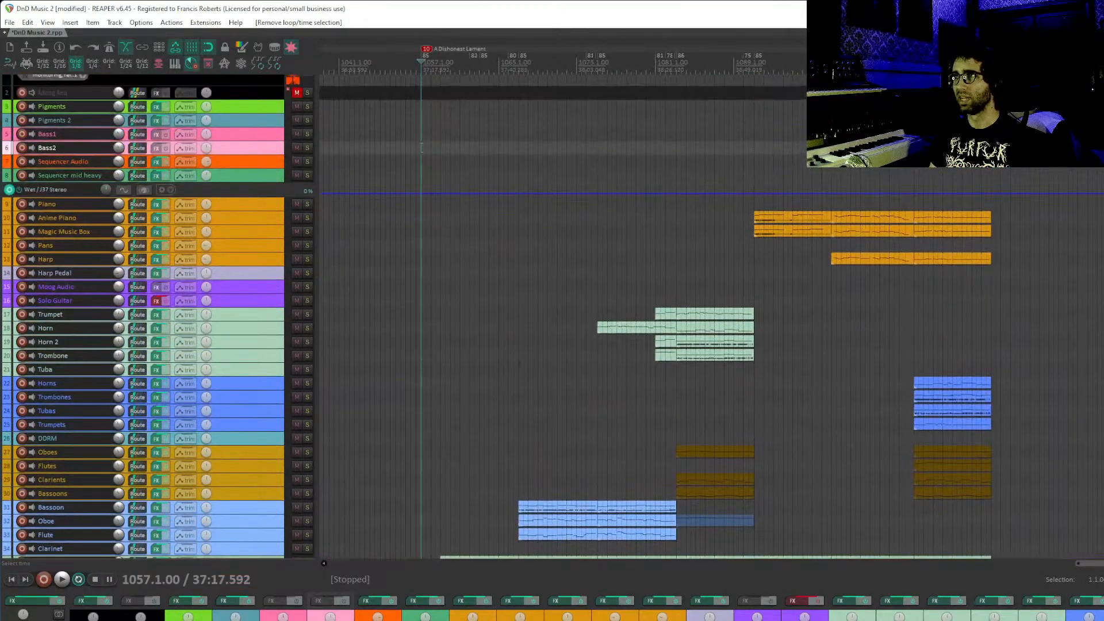
- Select the Anime Piano track, then briefly play back the passage from measure 1189 and stop
{"action": "left_click", "coordinate": [241, 222]}
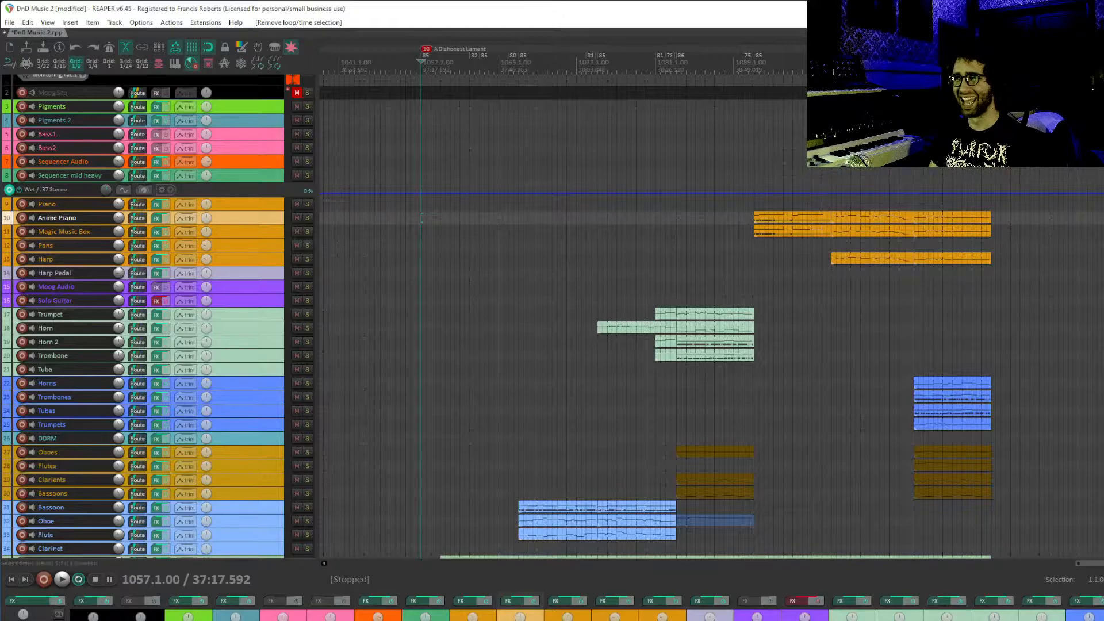
{"action": "scroll", "coordinate": [966, 204], "scroll_direction": "down", "scroll_amount": 5}
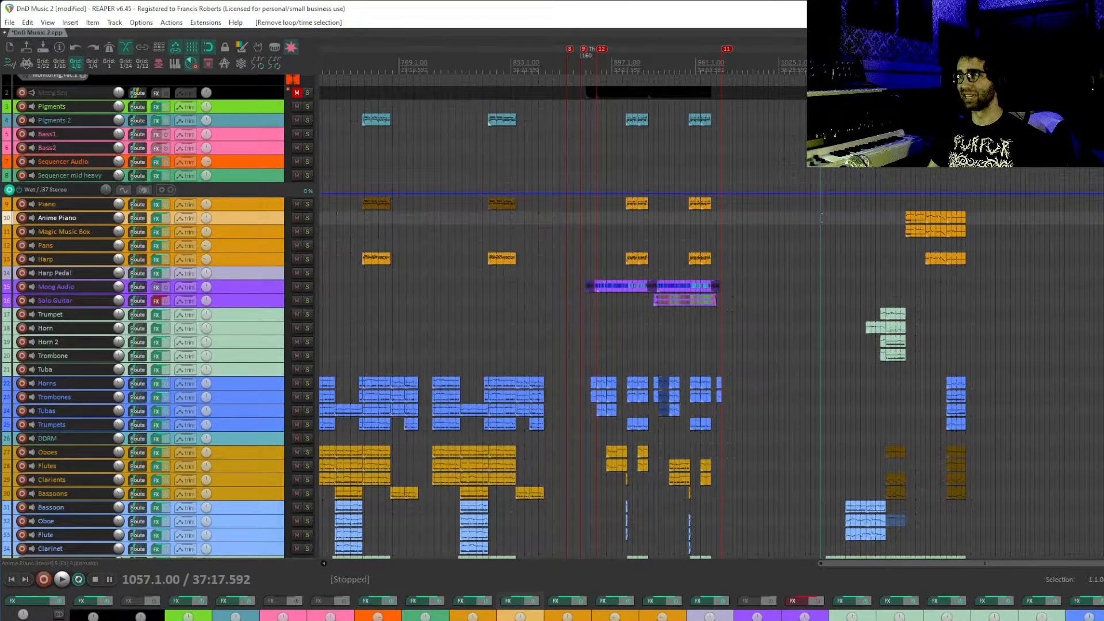
{"action": "left_click", "coordinate": [1098, 161]}
{"action": "left_click", "coordinate": [1101, 162]}
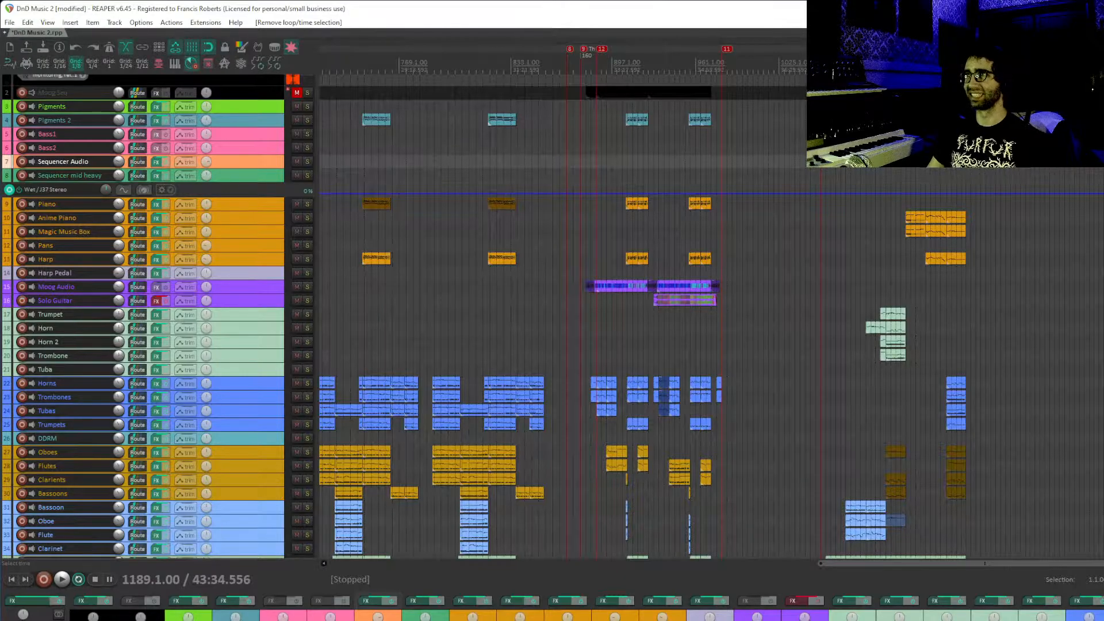
{"action": "key", "text": "space"}
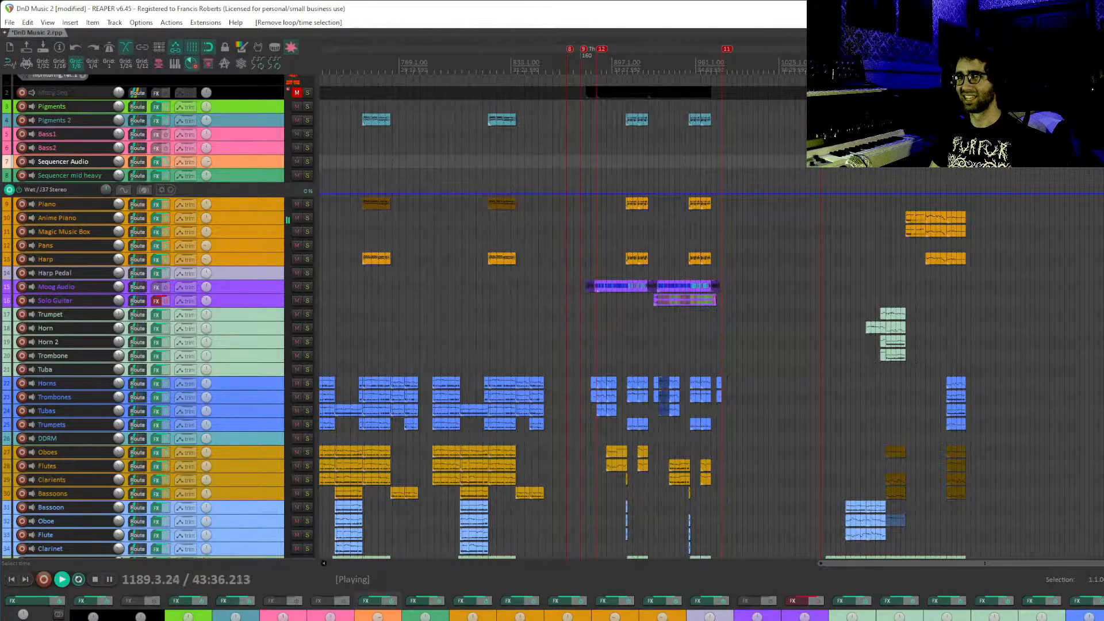
{"action": "key", "text": "space"}
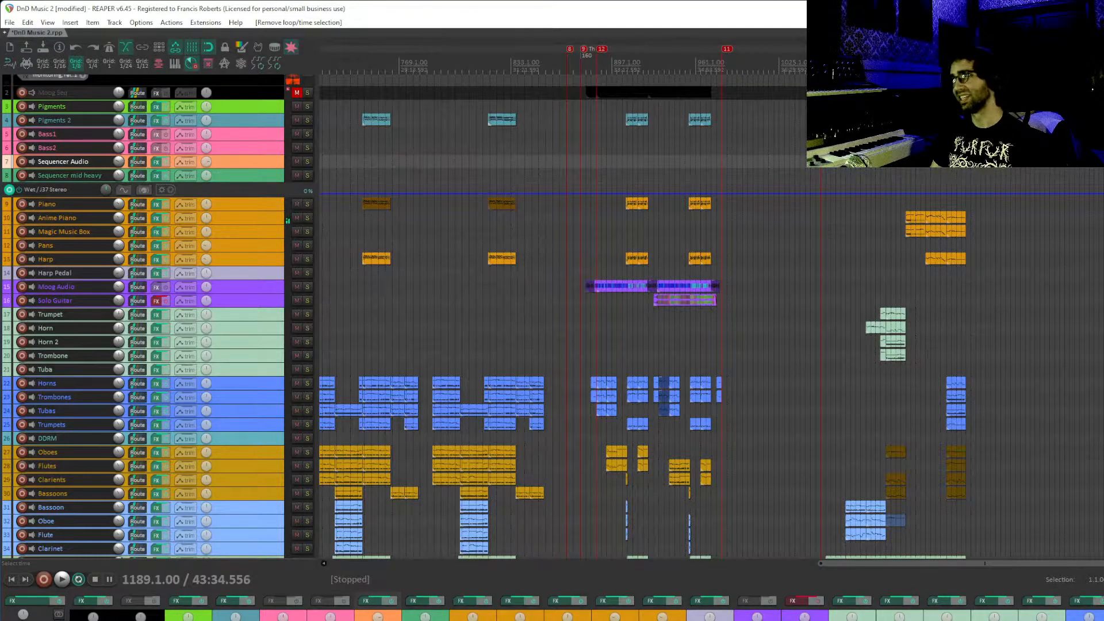
- Place the edit cursor at measure 1091, where the Anime Piano and Magic Music Box parts of A Dishonest Lament begin
{"action": "scroll", "coordinate": [789, 299], "scroll_direction": "down", "scroll_amount": 1}
{"action": "mouse_move", "coordinate": [790, 298]}
{"action": "left_mouse_down"}
{"action": "mouse_move", "coordinate": [788, 278]}
{"action": "mouse_move", "coordinate": [778, 315]}
{"action": "left_mouse_up"}
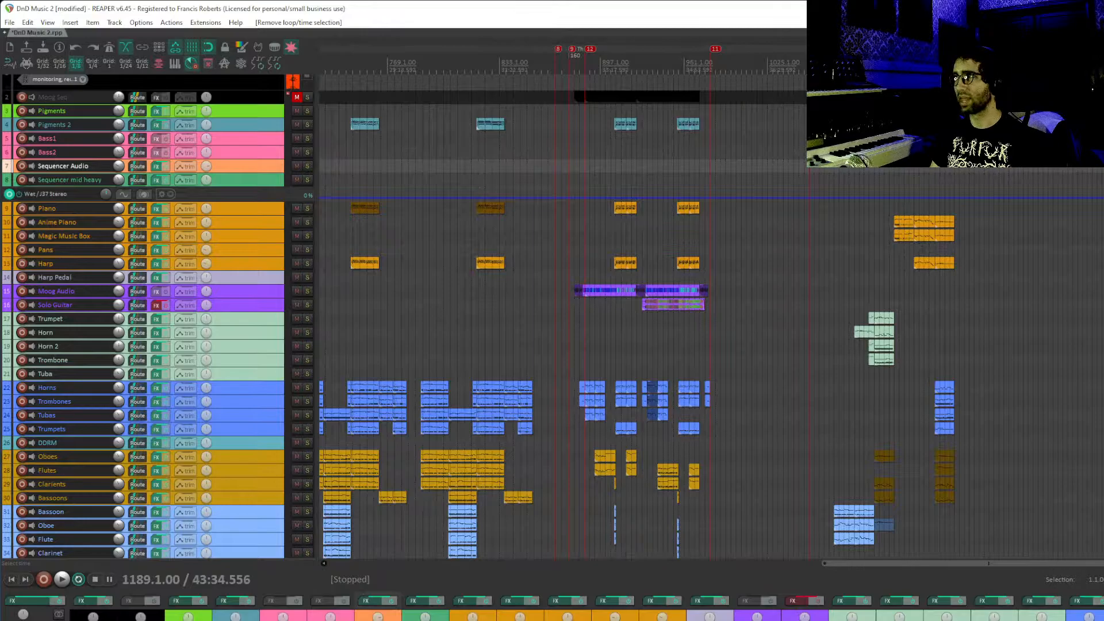
{"action": "left_click", "coordinate": [892, 249]}
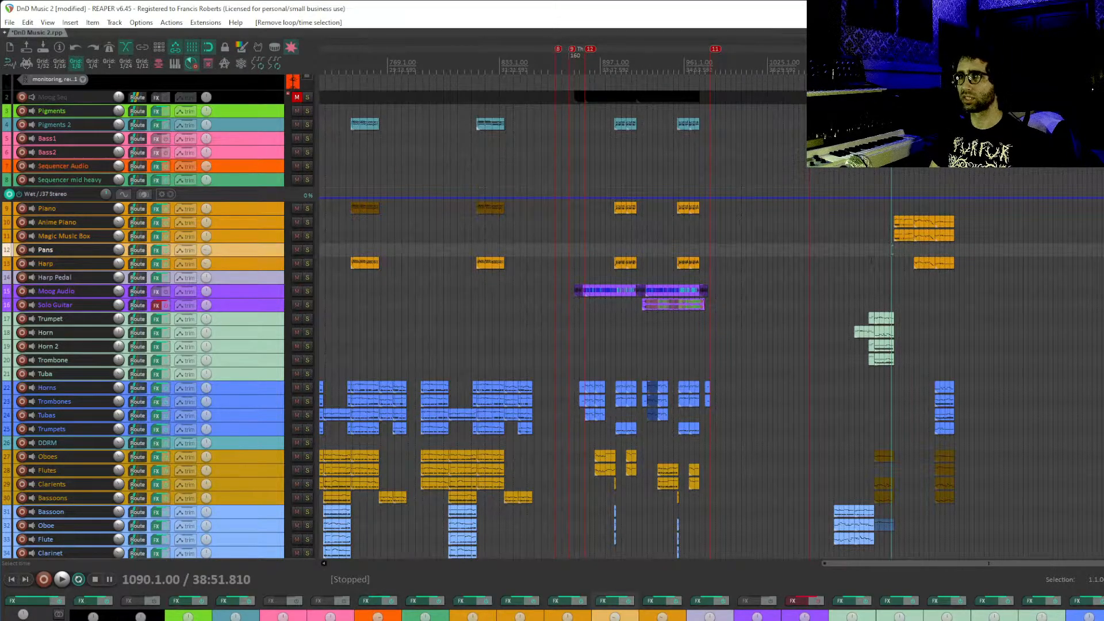
{"action": "left_click", "coordinate": [263, 238]}
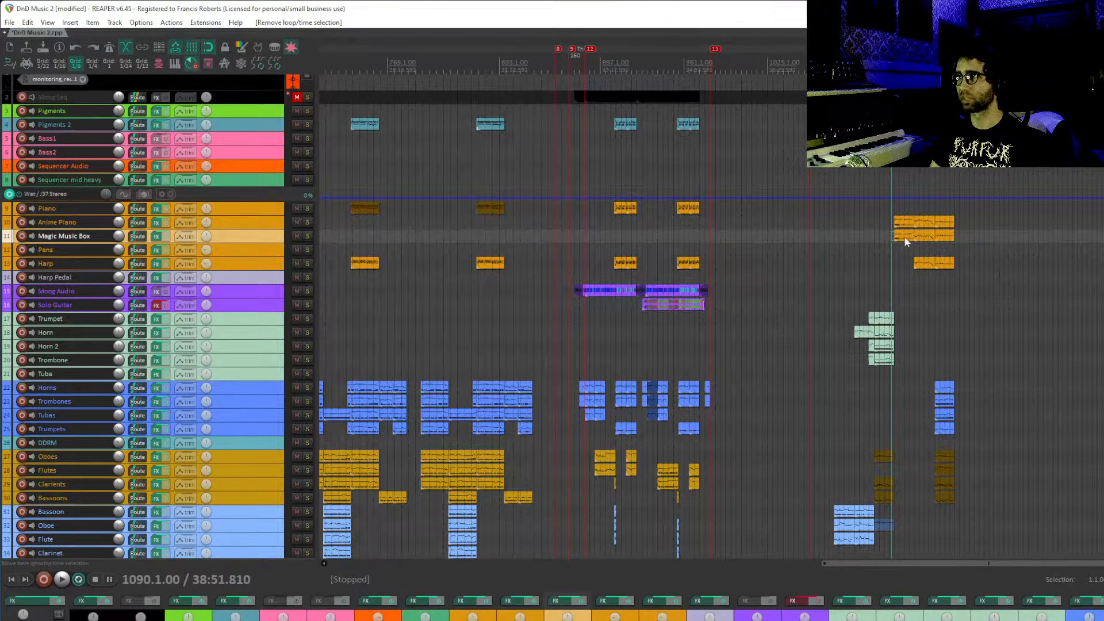
{"action": "left_click", "coordinate": [895, 250]}
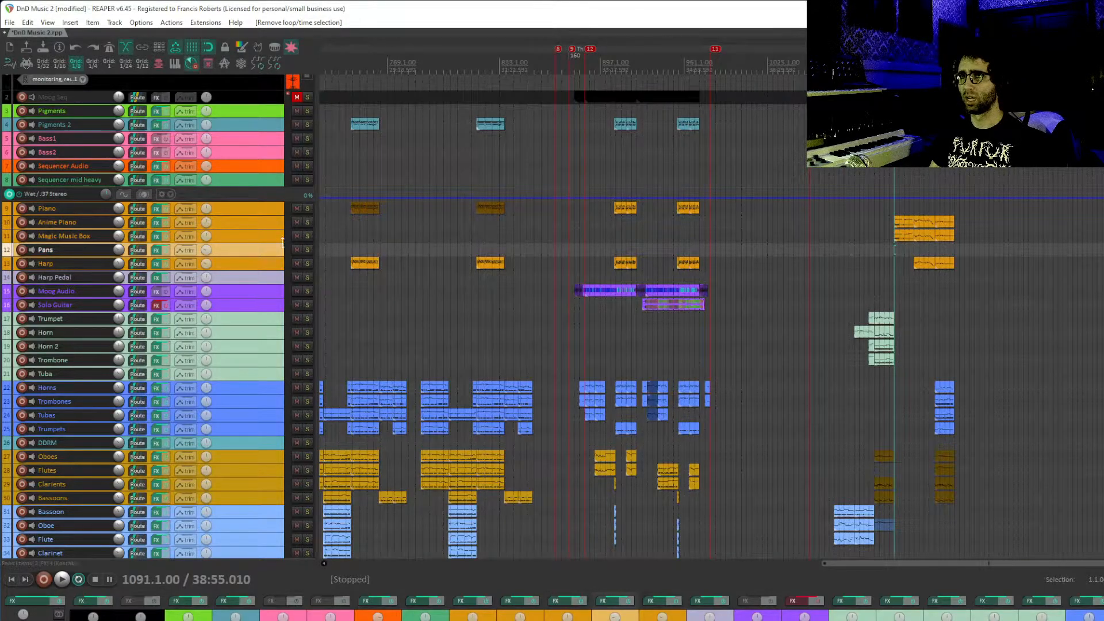
- Select the Magic Music Box track, inspect its ValhallaSupermassive effect settings, and close the effects window
{"action": "left_click", "coordinate": [261, 240]}
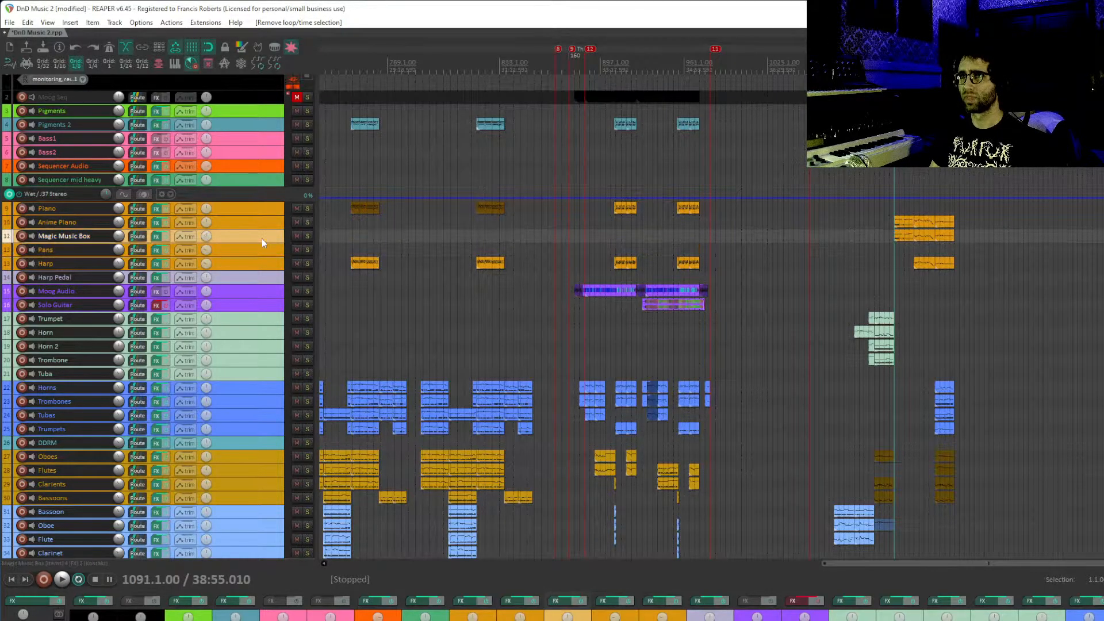
{"action": "left_click", "coordinate": [157, 243]}
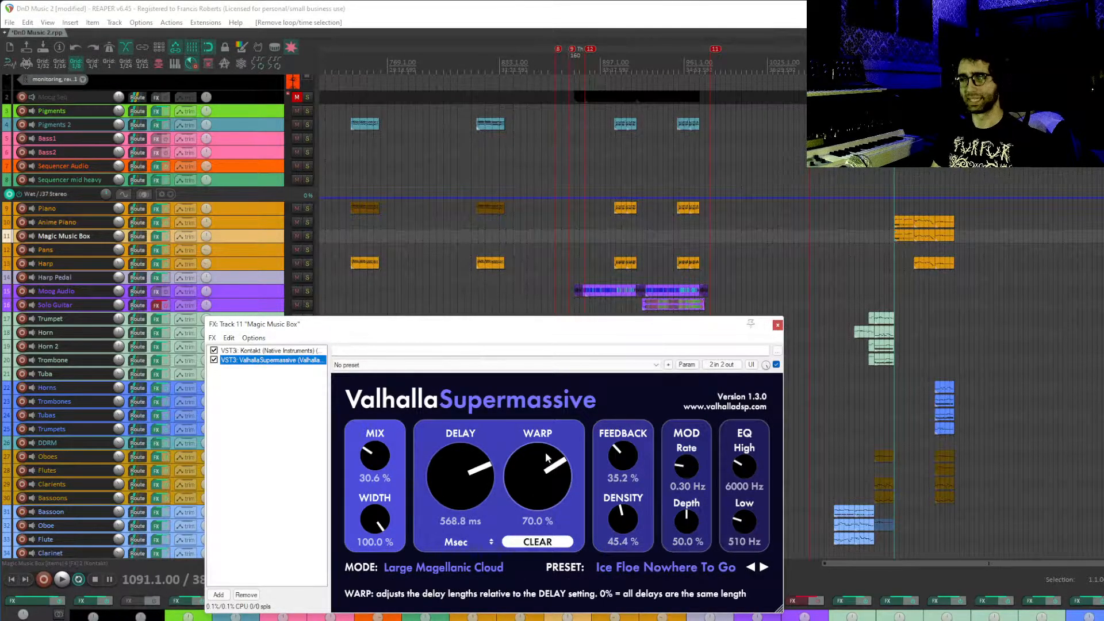
{"action": "left_click", "coordinate": [776, 325]}
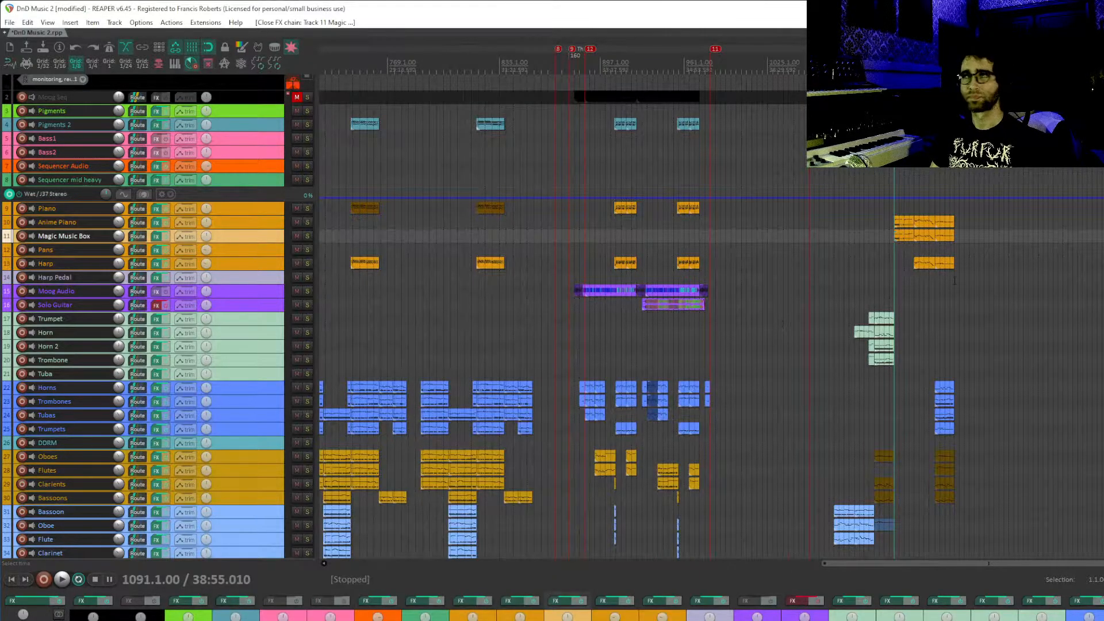
- Play from measure 1091 with Anime Piano and Magic Music Box soloed one at a time, leaving Magic Music Box soloed, and stop
{"action": "scroll", "coordinate": [940, 276], "scroll_direction": "up", "scroll_amount": 4}
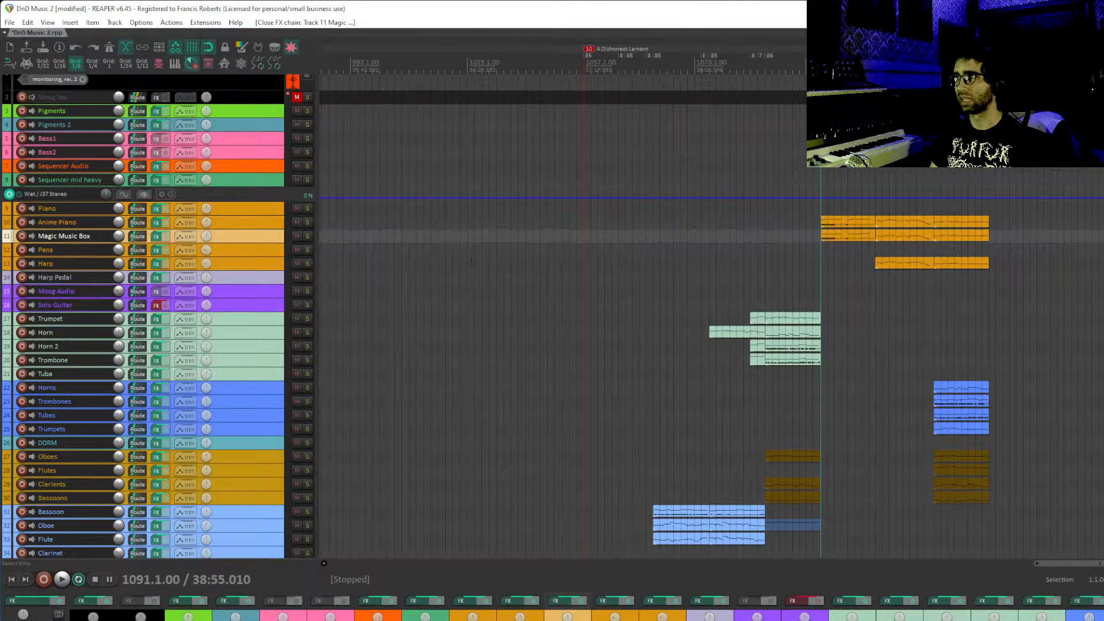
{"action": "key", "text": "space"}
{"action": "left_click", "coordinate": [307, 236]}
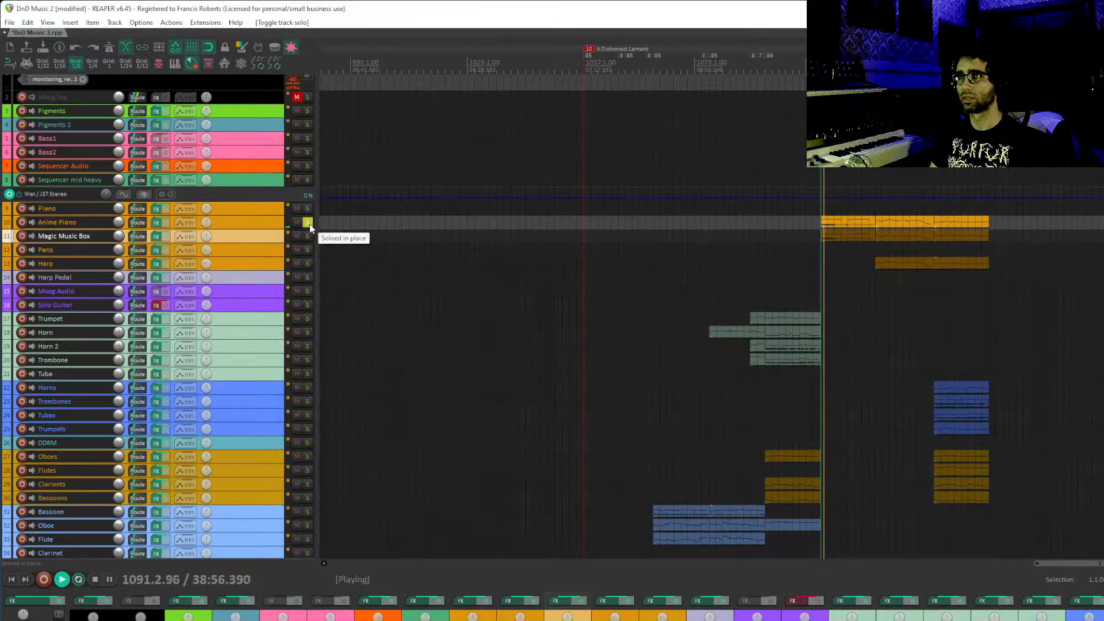
{"action": "key", "text": "space"}
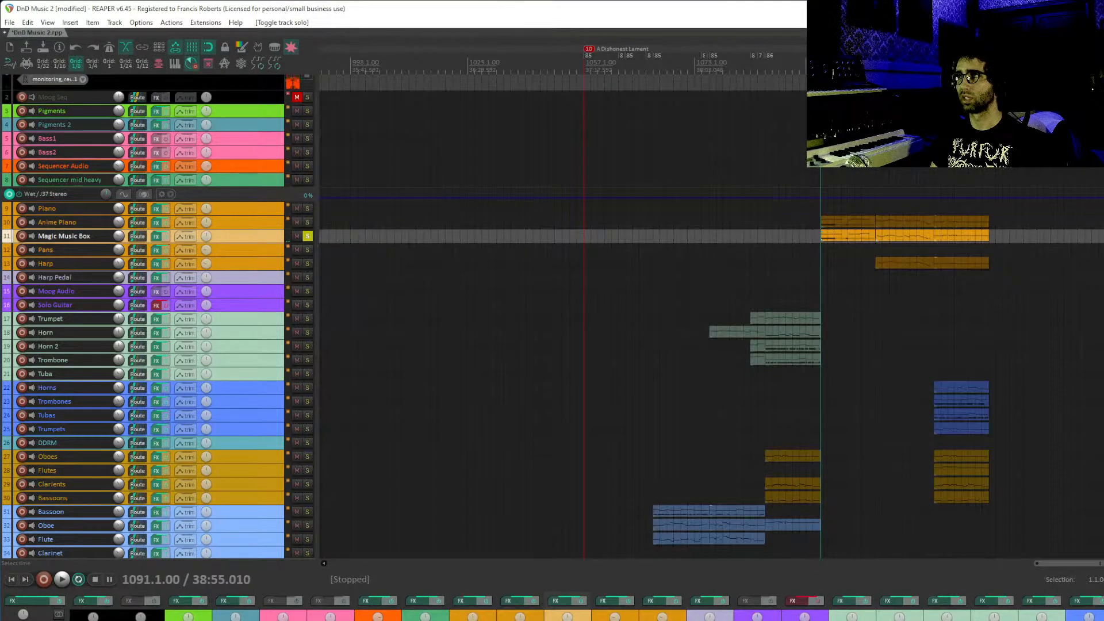
- Unsolo Magic Music Box and place the edit cursor at measure 1207, where its next part beyond A Dishonest Lament begins
{"action": "left_click", "coordinate": [875, 278]}
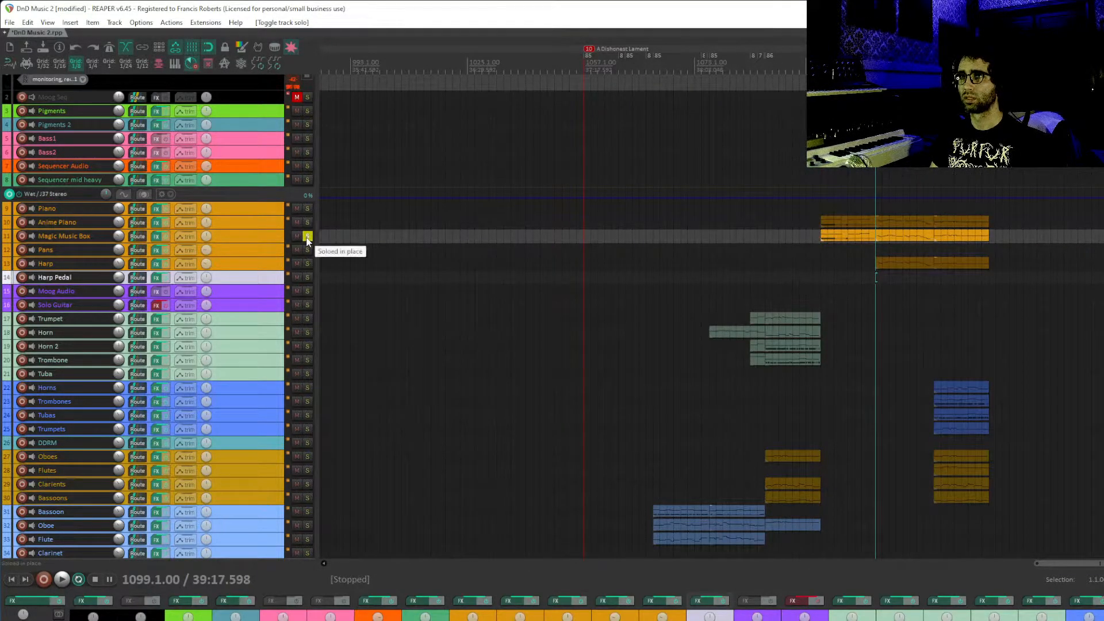
{"action": "left_click", "coordinate": [307, 236]}
{"action": "key", "text": "minus"}
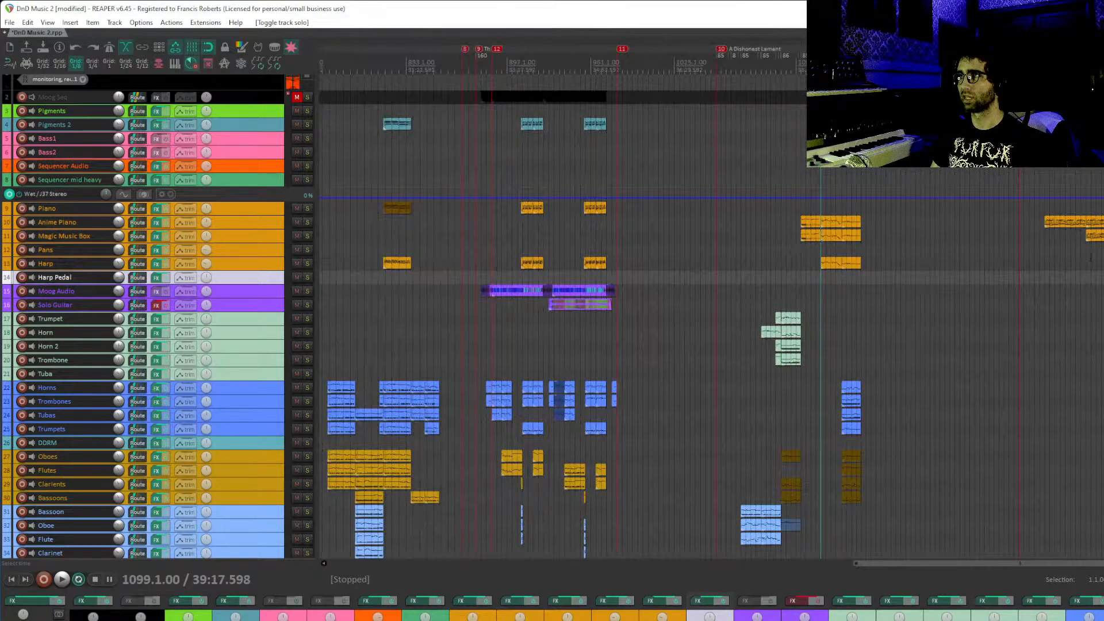
{"action": "left_click", "coordinate": [1090, 255]}
{"action": "left_click_drag", "start_coordinate": [1090, 256], "coordinate": [1039, 304]}
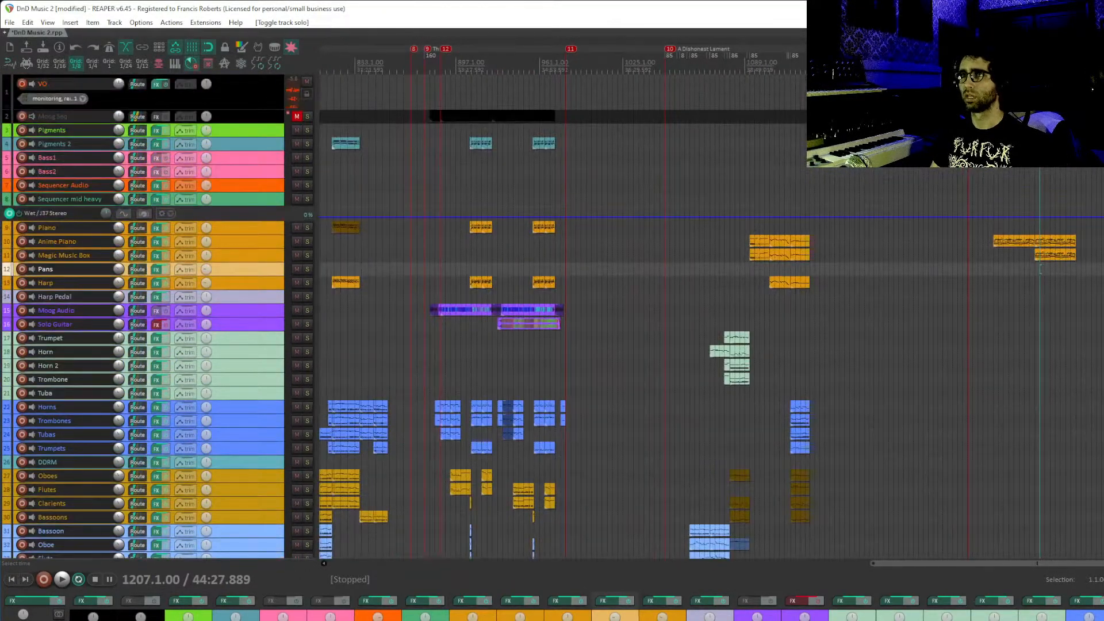
- Solo the Magic Music Box track again and play it from measure 1091
{"action": "left_click", "coordinate": [243, 246]}
{"action": "left_click", "coordinate": [245, 252]}
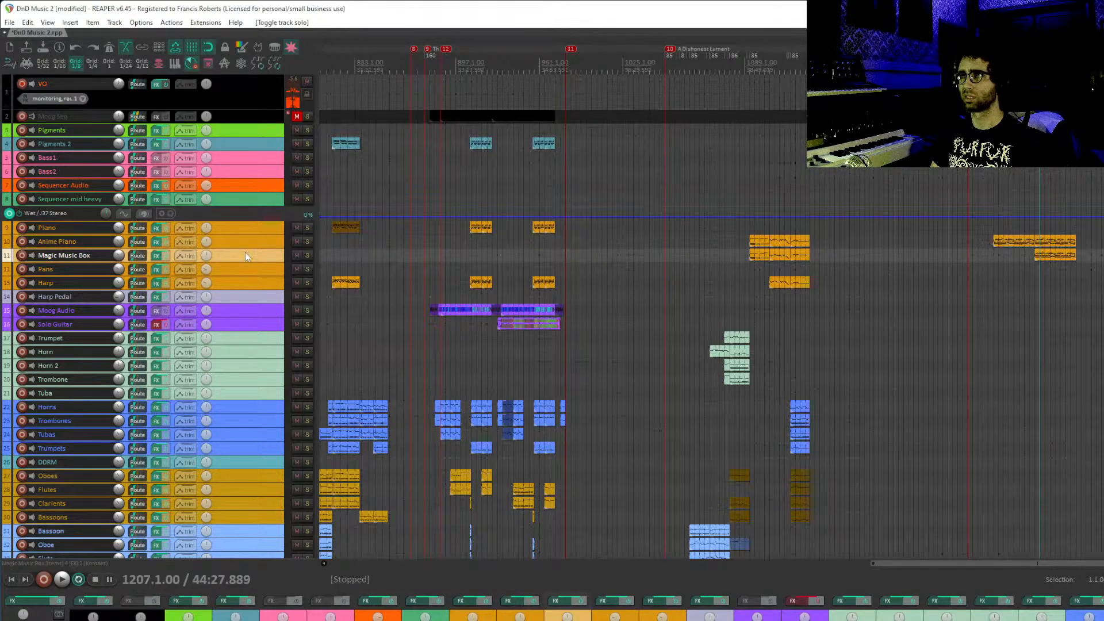
{"action": "left_click", "coordinate": [750, 268]}
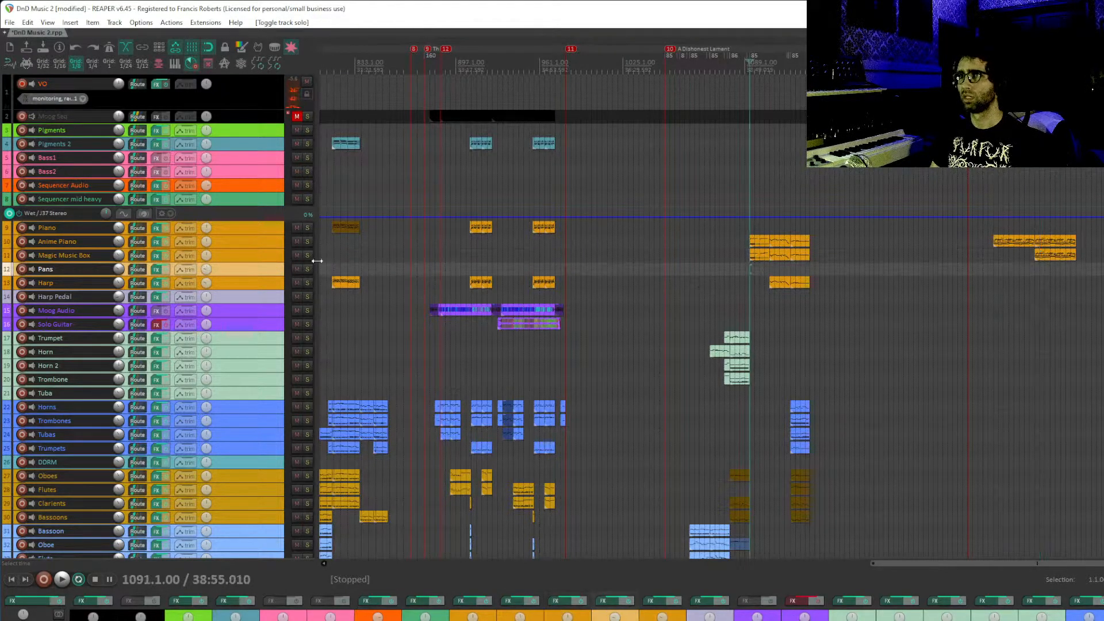
{"action": "left_click", "coordinate": [227, 253]}
{"action": "left_click", "coordinate": [308, 256]}
{"action": "key", "text": "space"}
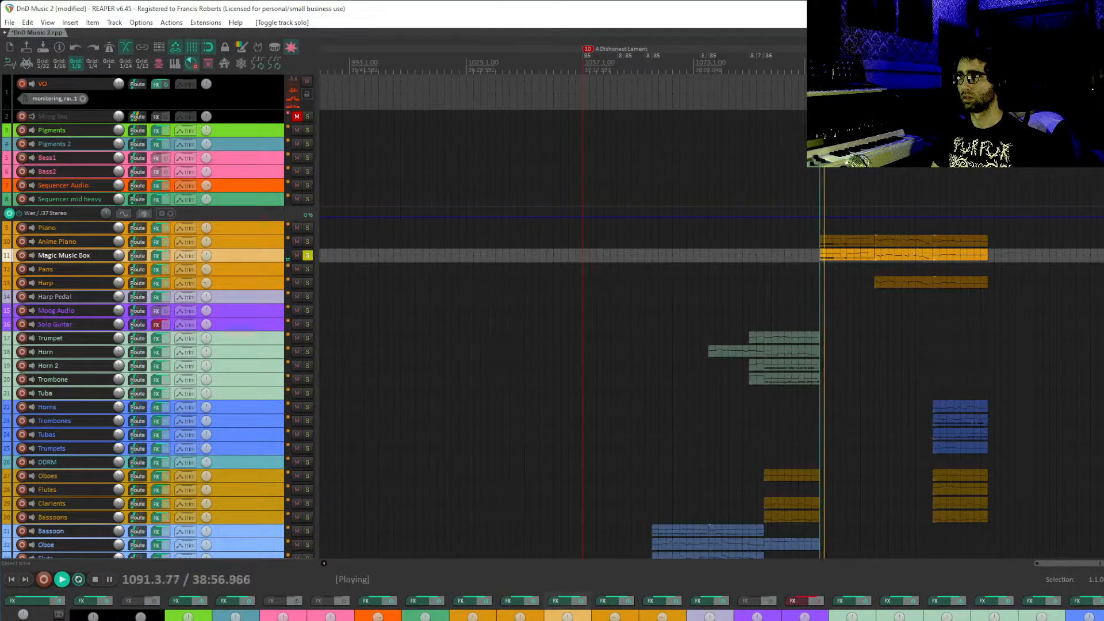
- Jump the soloed Magic Music Box playback to measures 1099 and 1207, stop it, and unsolo the track
{"action": "left_click", "coordinate": [874, 267]}
{"action": "left_click_drag", "start_coordinate": [1087, 320], "coordinate": [621, 320]}
{"action": "left_click", "coordinate": [1103, 267]}
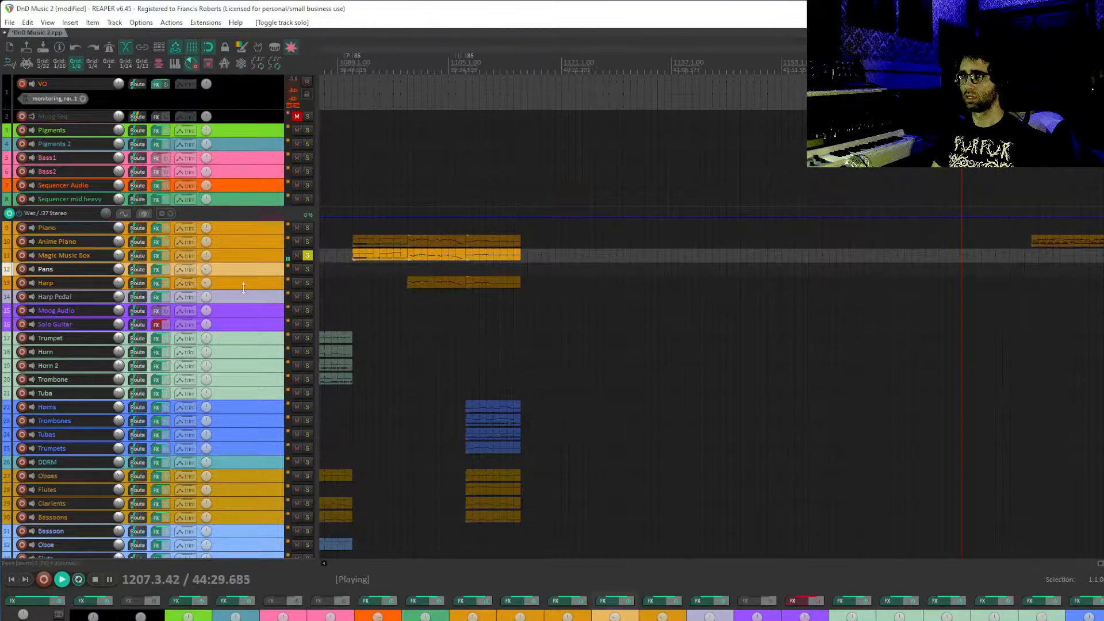
{"action": "key", "text": "space"}
{"action": "left_click", "coordinate": [308, 257]}
- Place the edit cursor at measure 1057, the start of A Dishonest Lament
{"action": "scroll", "coordinate": [500, 276], "scroll_direction": "down", "scroll_amount": 5}
{"action": "mouse_move", "coordinate": [508, 279]}
{"action": "left_mouse_down"}
{"action": "mouse_move", "coordinate": [539, 279]}
{"action": "mouse_move", "coordinate": [522, 283]}
{"action": "left_mouse_up"}
{"action": "left_click", "coordinate": [611, 135]}
{"action": "scroll", "coordinate": [708, 249], "scroll_direction": "up", "scroll_amount": 4}
{"action": "left_click_drag", "start_coordinate": [888, 208], "coordinate": [618, 230]}
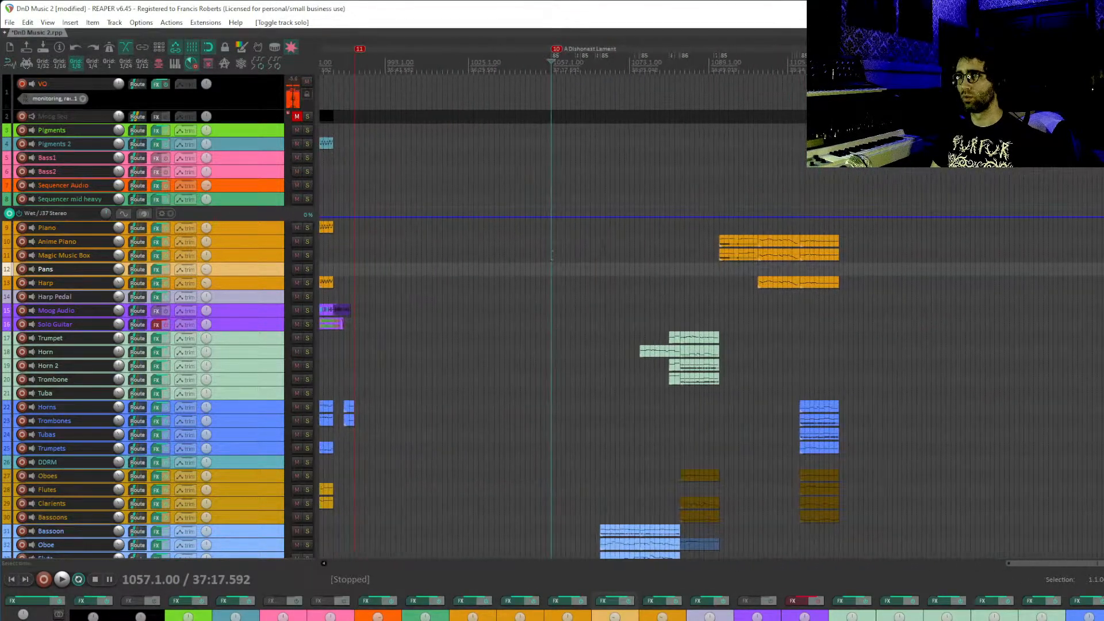
- Examine which piano, brass, woodwind, string and percussion tracks have parts in A Dishonest Lament
{"action": "left_click_drag", "start_coordinate": [683, 408], "coordinate": [572, 330]}
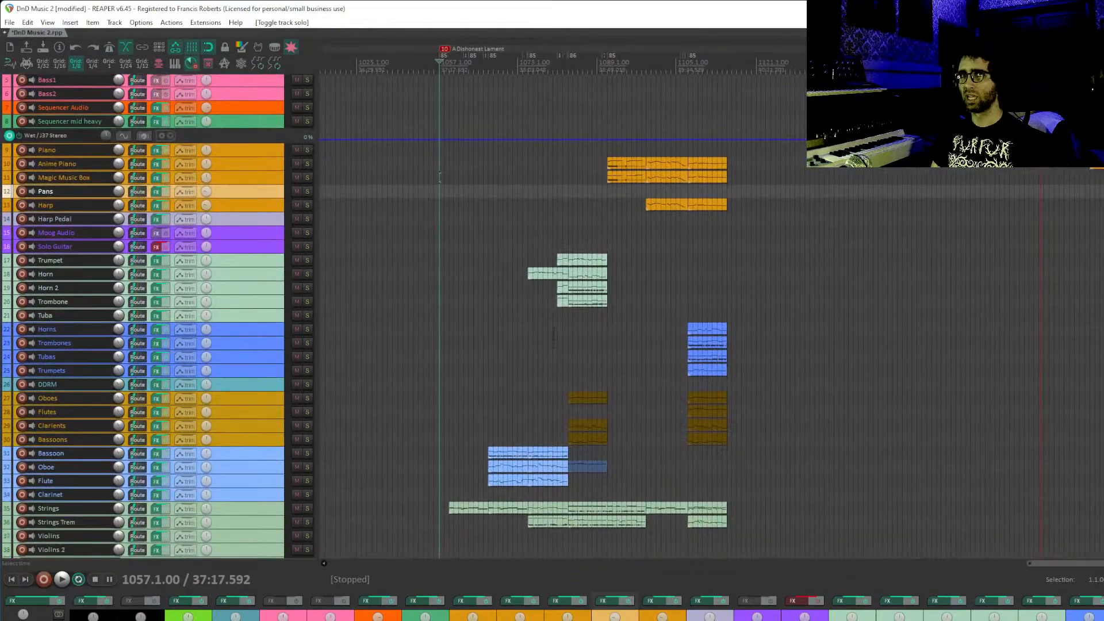
{"action": "left_click_drag", "start_coordinate": [614, 474], "coordinate": [607, 222]}
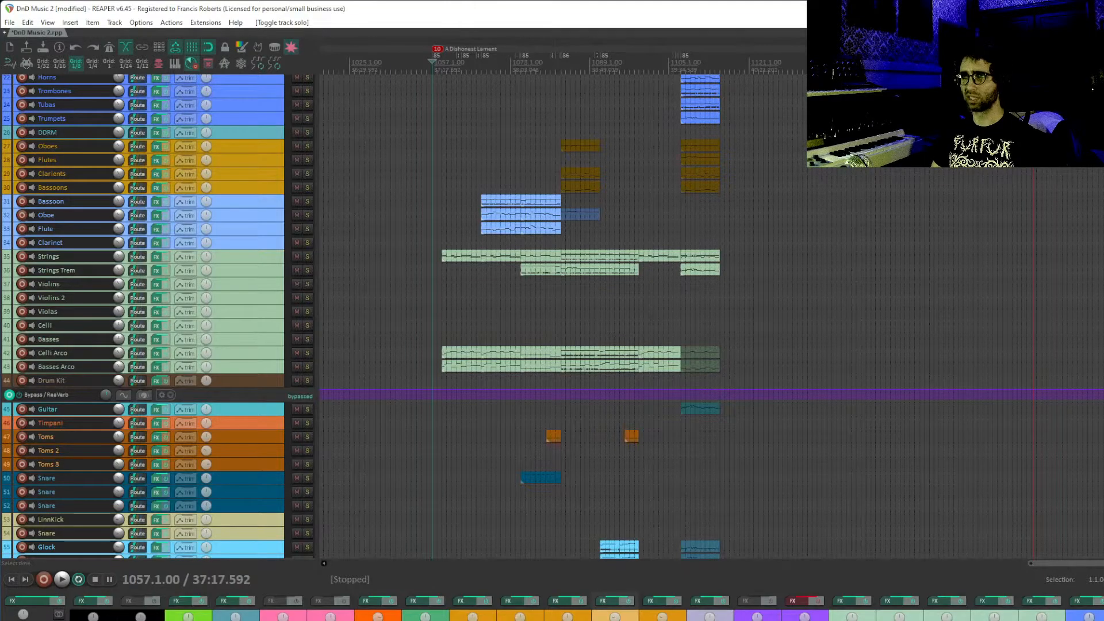
{"action": "left_click_drag", "start_coordinate": [543, 370], "coordinate": [463, 215]}
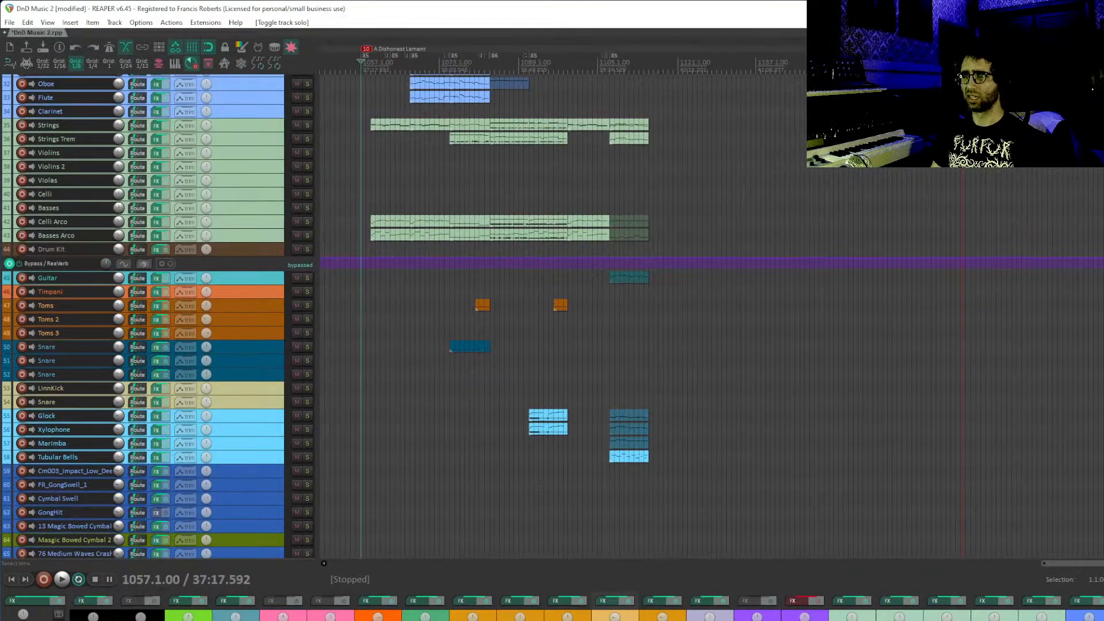
{"action": "left_click_drag", "start_coordinate": [580, 221], "coordinate": [497, 556]}
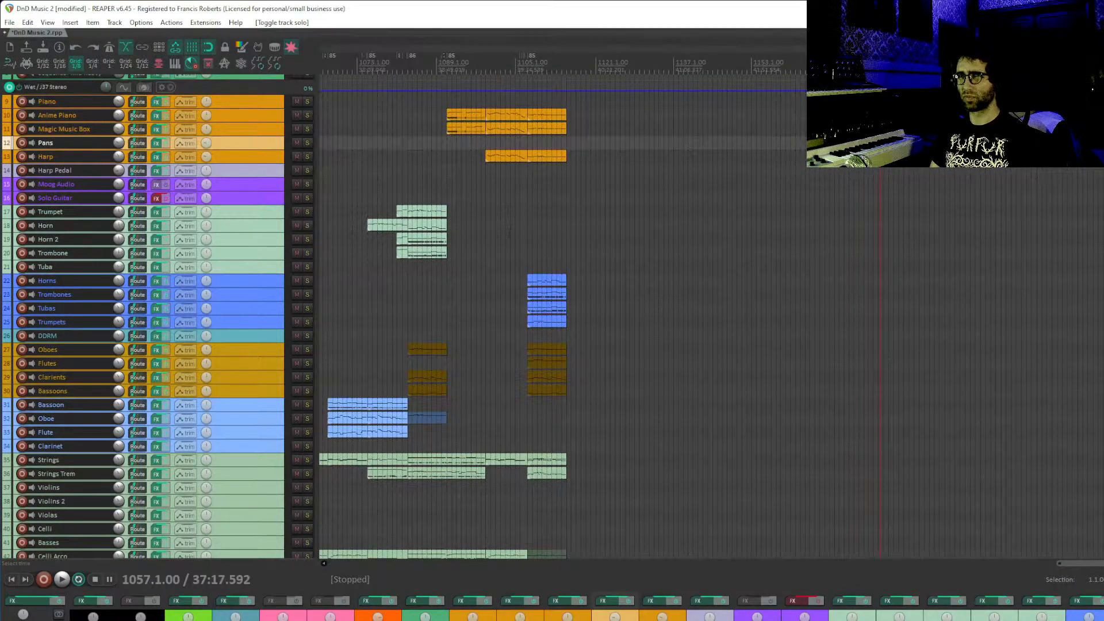
{"action": "left_click_drag", "start_coordinate": [513, 178], "coordinate": [499, 270]}
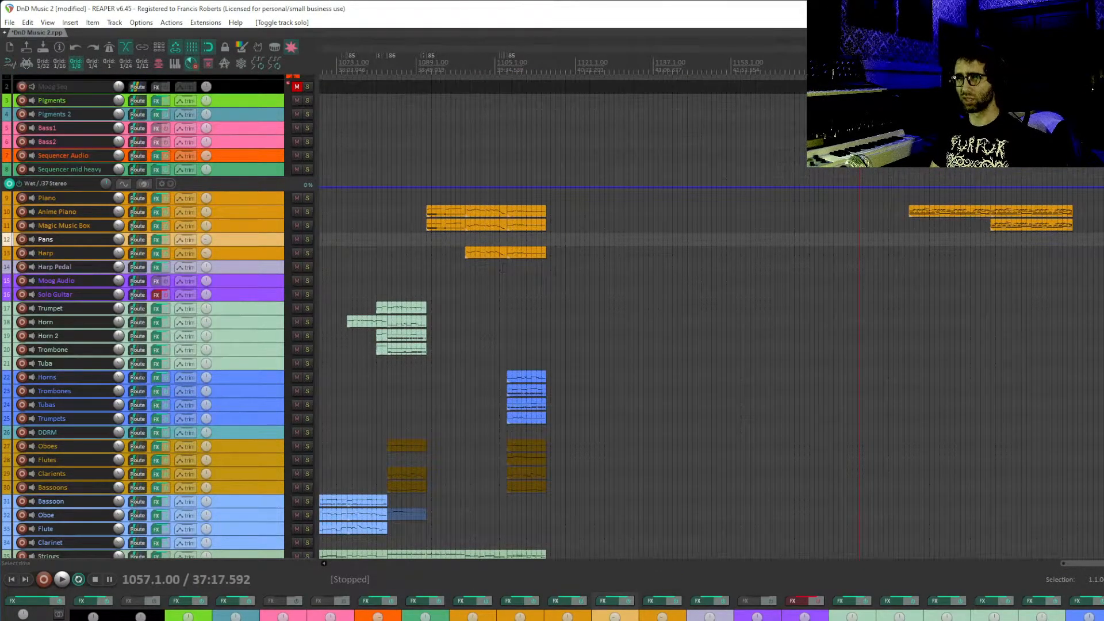
{"action": "left_click_drag", "start_coordinate": [452, 236], "coordinate": [529, 220]}
{"action": "left_click_drag", "start_coordinate": [402, 298], "coordinate": [435, 197]}
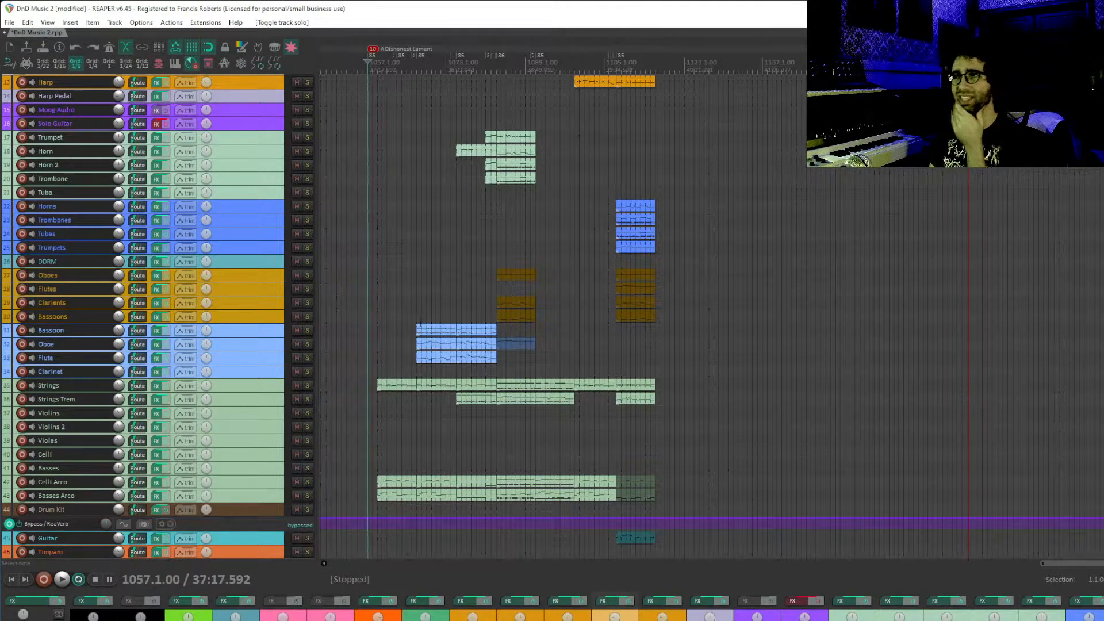
- Place the edit cursor at measure 1067, where Bassoon, Oboe and Flute enter, and compare the instrumentation with the preceding sections
{"action": "left_click", "coordinate": [418, 306]}
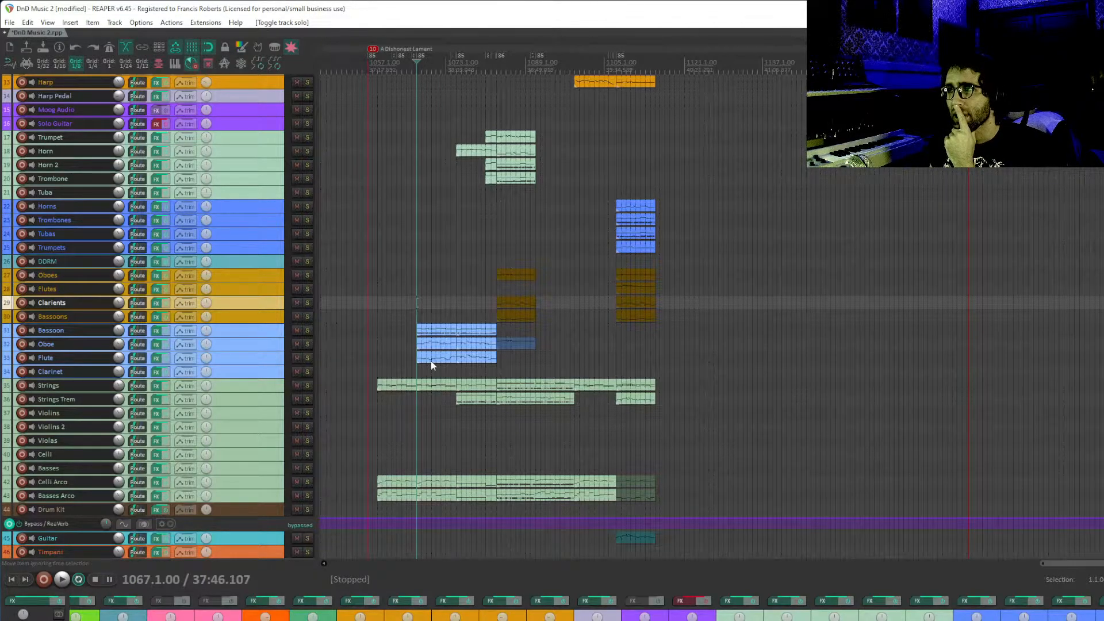
{"action": "scroll", "coordinate": [430, 360], "scroll_direction": "down", "scroll_amount": 5}
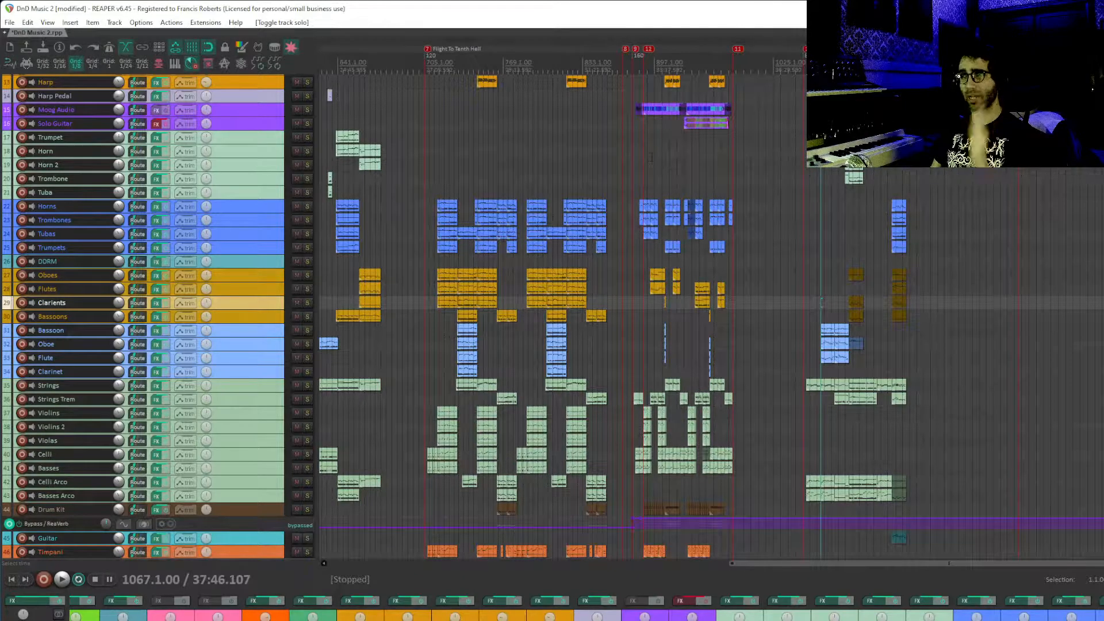
{"action": "left_click_drag", "start_coordinate": [551, 179], "coordinate": [632, 227]}
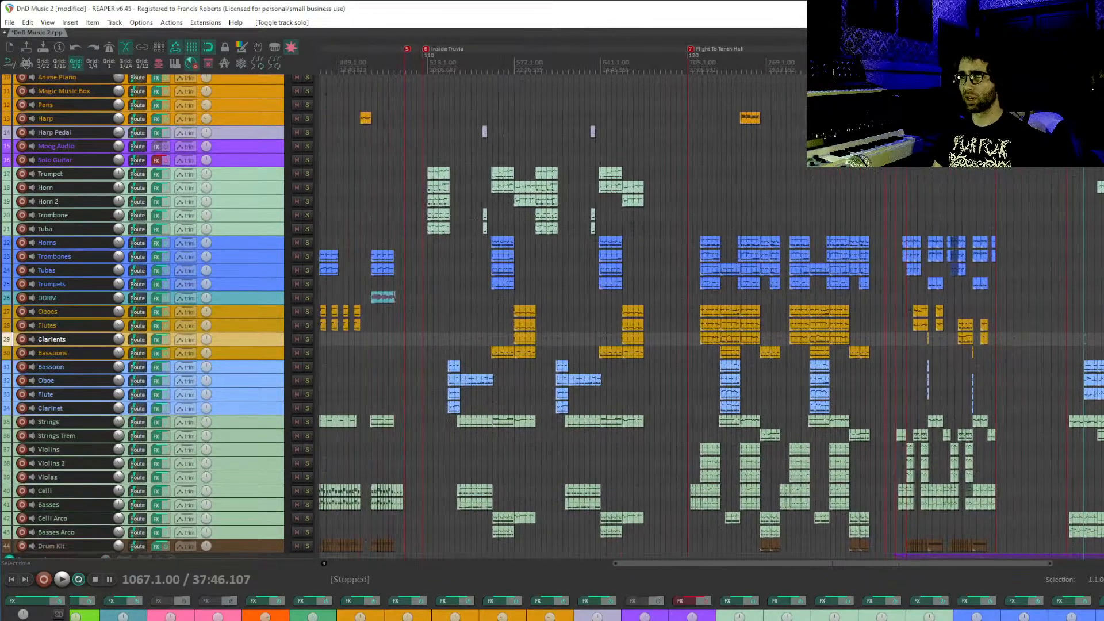
{"action": "left_click_drag", "start_coordinate": [926, 137], "coordinate": [561, 172]}
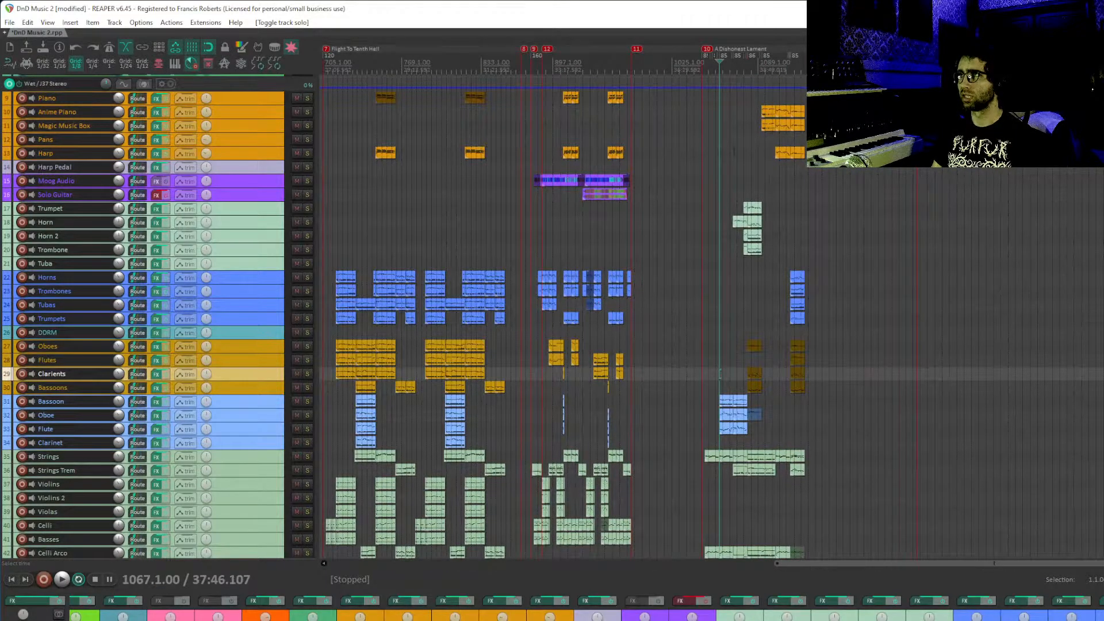
- Solo the Trumpets track, play its A Dishonest Lament part from measure 1107, stop, and unsolo it
{"action": "left_click", "coordinate": [733, 193]}
{"action": "left_click", "coordinate": [793, 179]}
{"action": "scroll", "coordinate": [791, 177], "scroll_direction": "up", "scroll_amount": 5}
{"action": "left_click", "coordinate": [826, 168]}
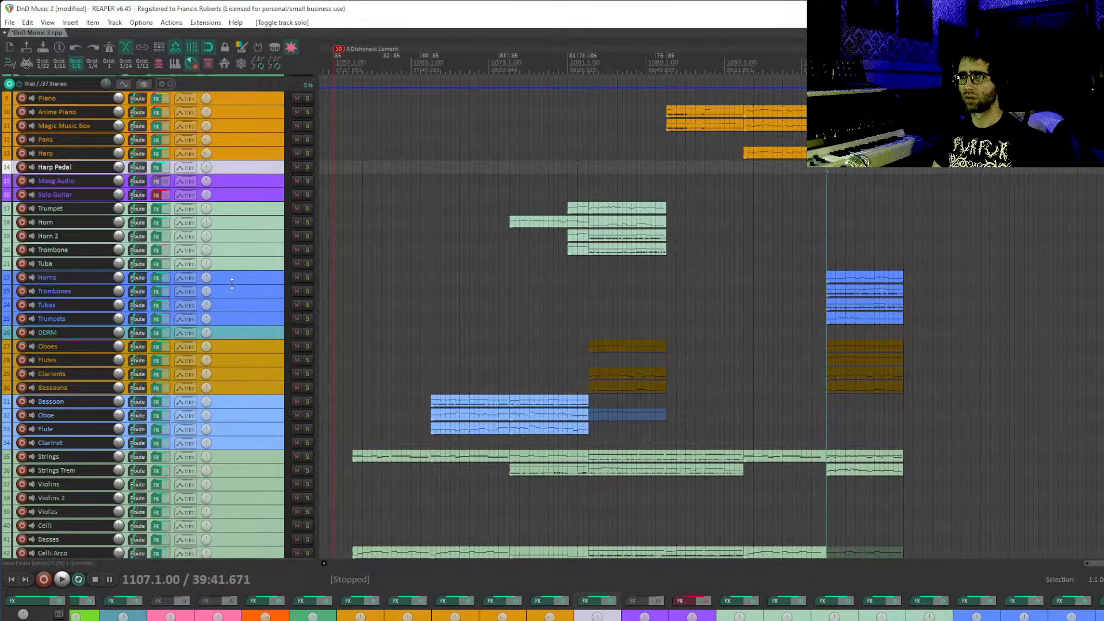
{"action": "left_click", "coordinate": [233, 317]}
{"action": "left_click", "coordinate": [307, 319]}
{"action": "key", "text": "space"}
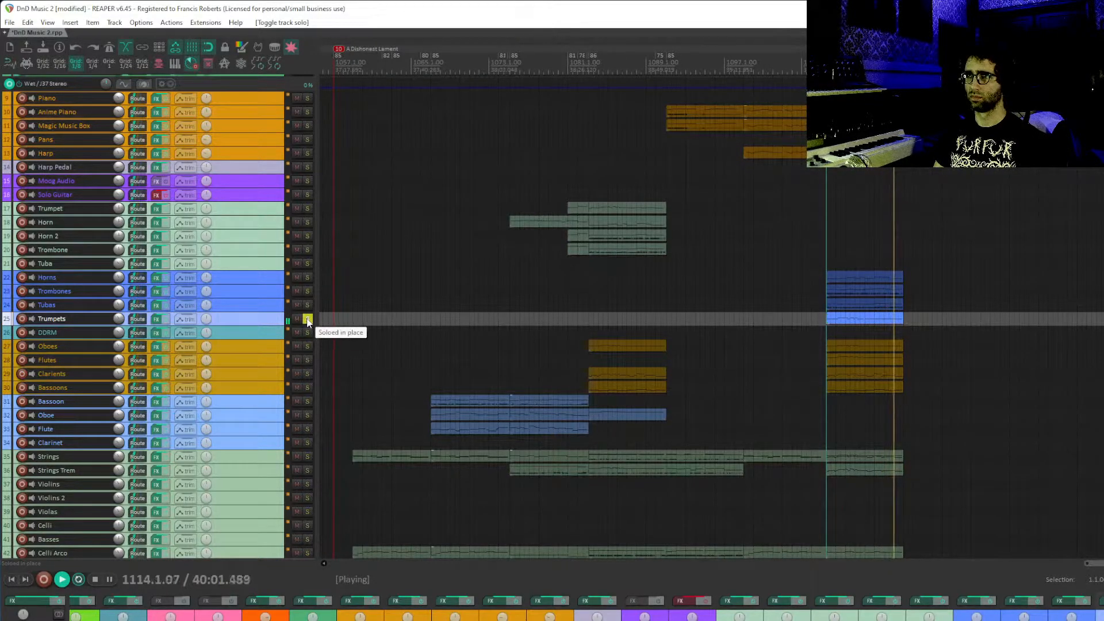
{"action": "key", "text": "space"}
{"action": "left_click", "coordinate": [308, 320]}
- Return to the end of Flight To Tenth Hall and start playback at measure 836, where the Bassoons part resumes
{"action": "left_click_drag", "start_coordinate": [590, 349], "coordinate": [791, 260]}
{"action": "left_click_drag", "start_coordinate": [527, 289], "coordinate": [1048, 405]}
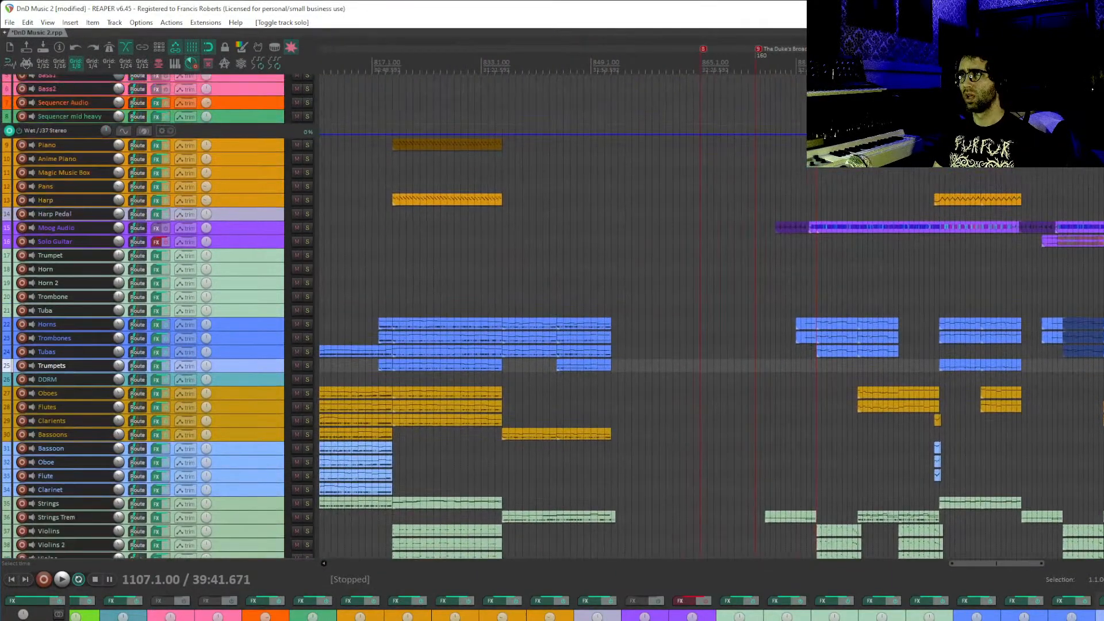
{"action": "left_click_drag", "start_coordinate": [368, 298], "coordinate": [966, 336]}
{"action": "left_click_drag", "start_coordinate": [738, 329], "coordinate": [956, 336]}
{"action": "left_click_drag", "start_coordinate": [700, 333], "coordinate": [549, 329]}
{"action": "left_click_drag", "start_coordinate": [1012, 336], "coordinate": [560, 289]}
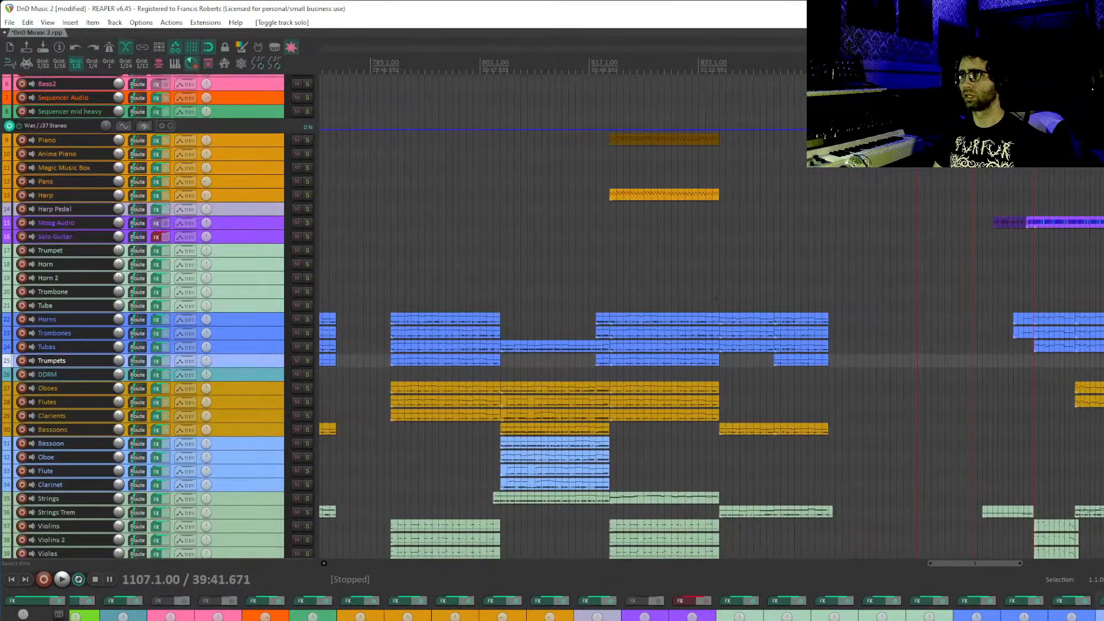
{"action": "left_click", "coordinate": [701, 292]}
{"action": "key", "text": "space"}
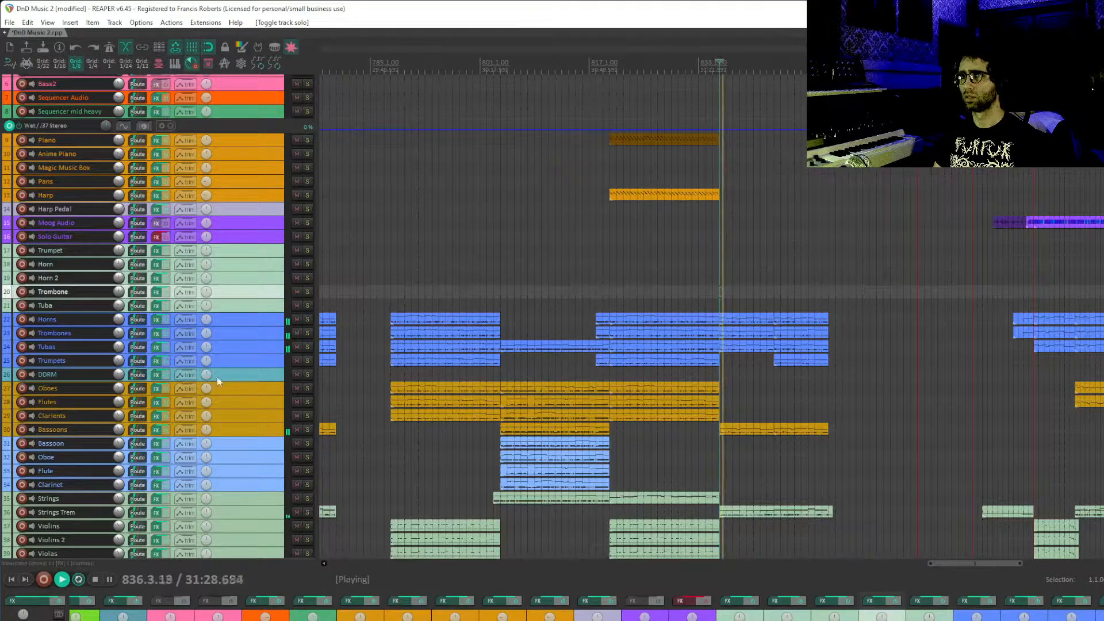
- Solo the Trombones track during playback, then stop and unsolo it
{"action": "left_click", "coordinate": [307, 333]}
{"action": "left_click_drag", "start_coordinate": [707, 286], "coordinate": [615, 224]}
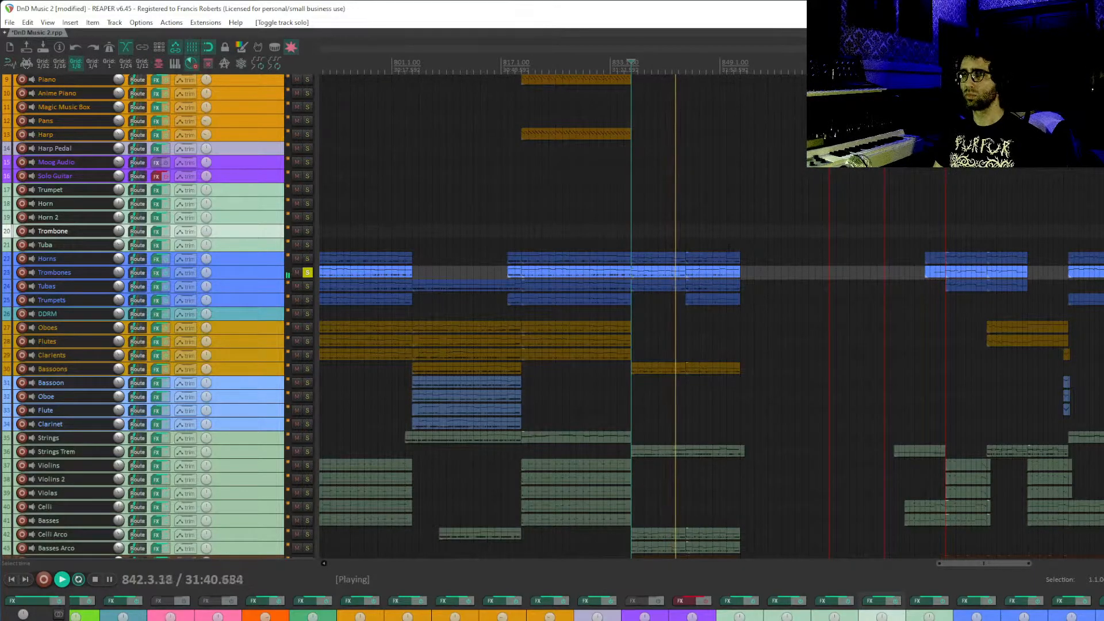
{"action": "key", "text": "space"}
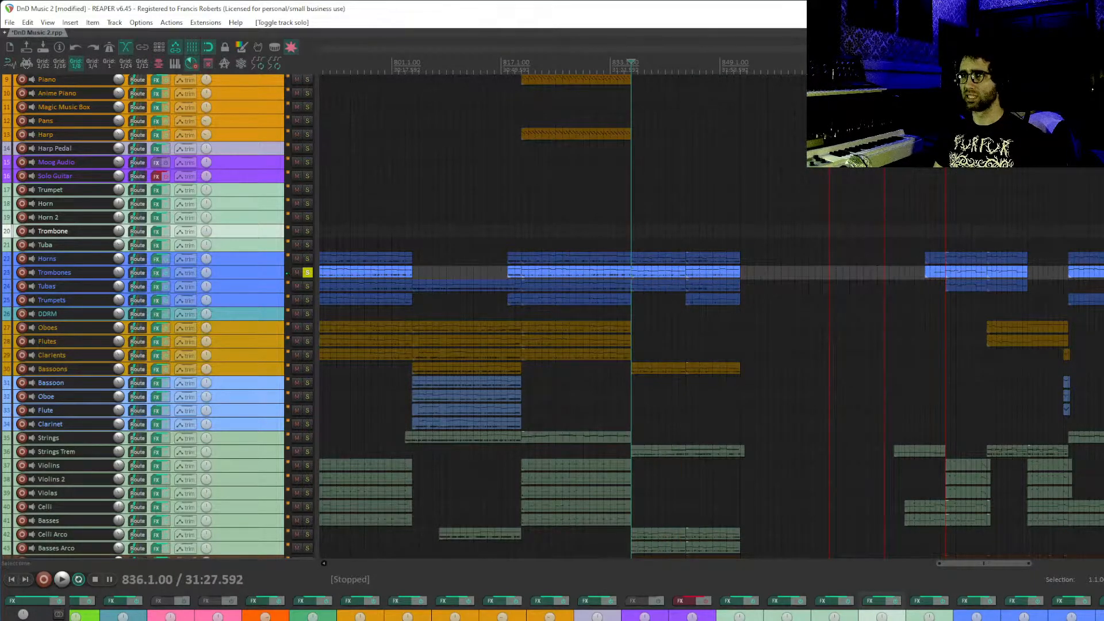
{"action": "left_click", "coordinate": [310, 275]}
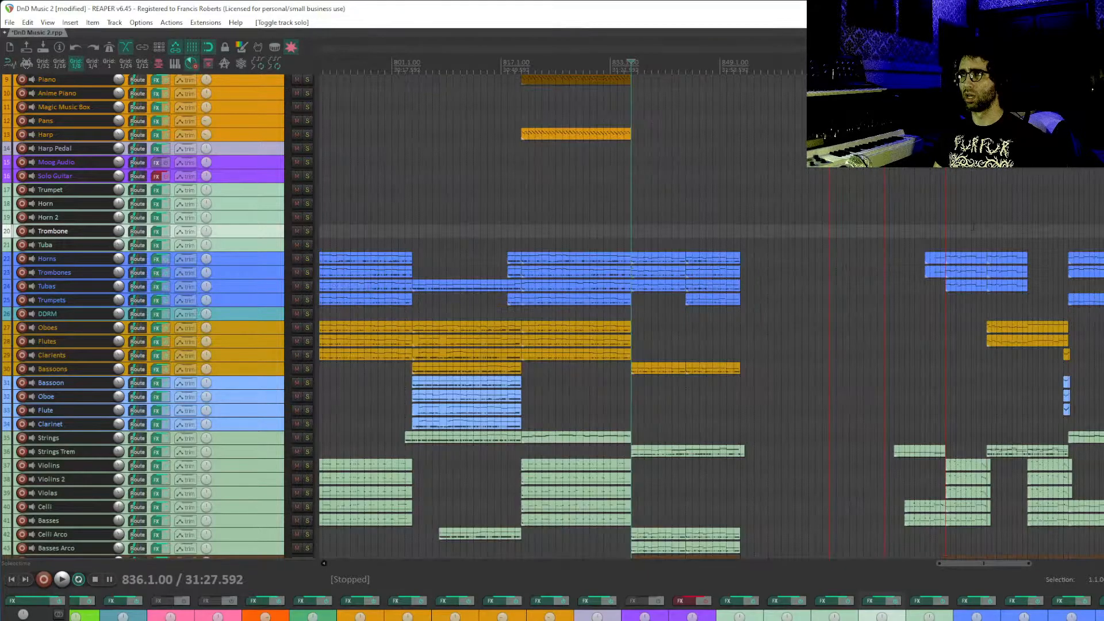
- Play briefly from measure 877, where Celli and Basses enter in The Duke's Broadsword, and stop
{"action": "left_click_drag", "start_coordinate": [956, 229], "coordinate": [834, 253]}
{"action": "scroll", "coordinate": [748, 316], "scroll_direction": "down", "scroll_amount": 3}
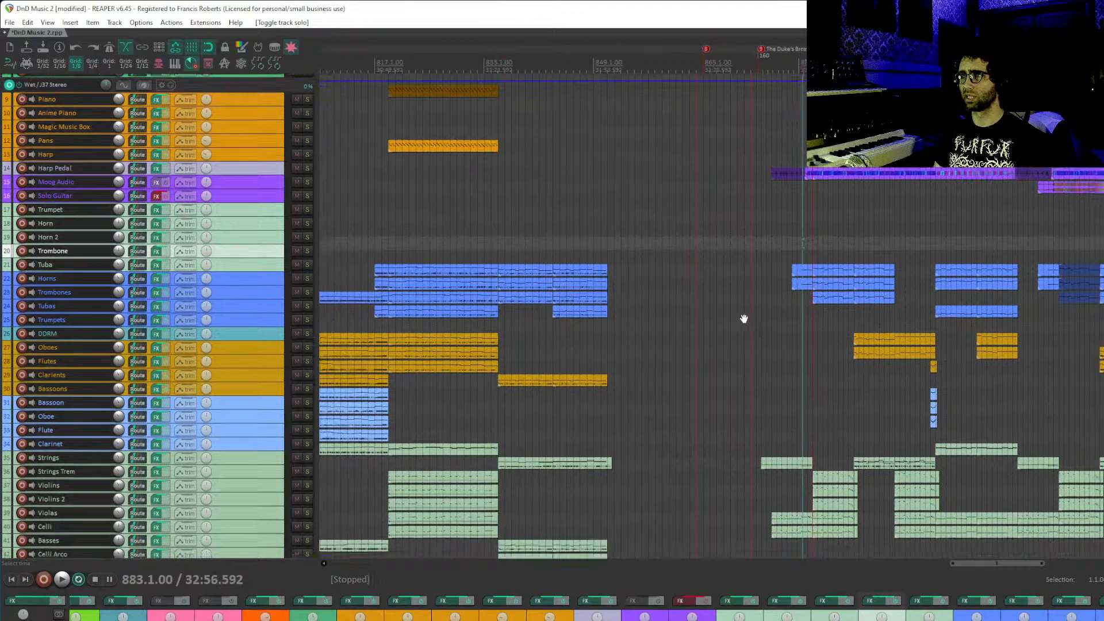
{"action": "left_click", "coordinate": [759, 386]}
{"action": "left_click", "coordinate": [755, 386]}
{"action": "key", "text": "space"}
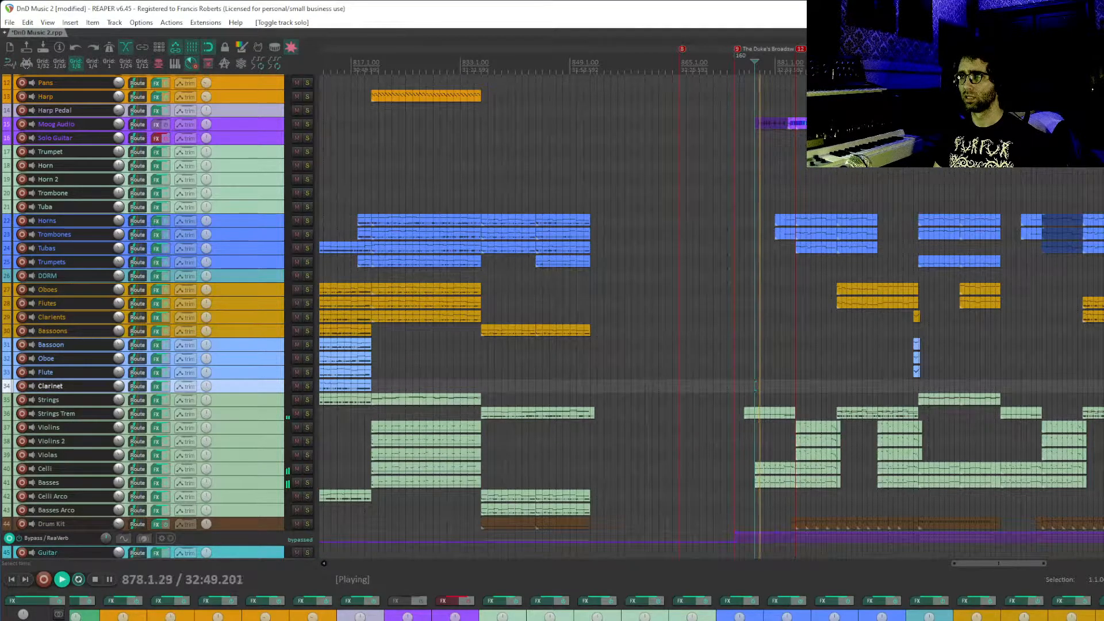
{"action": "key", "text": "space"}
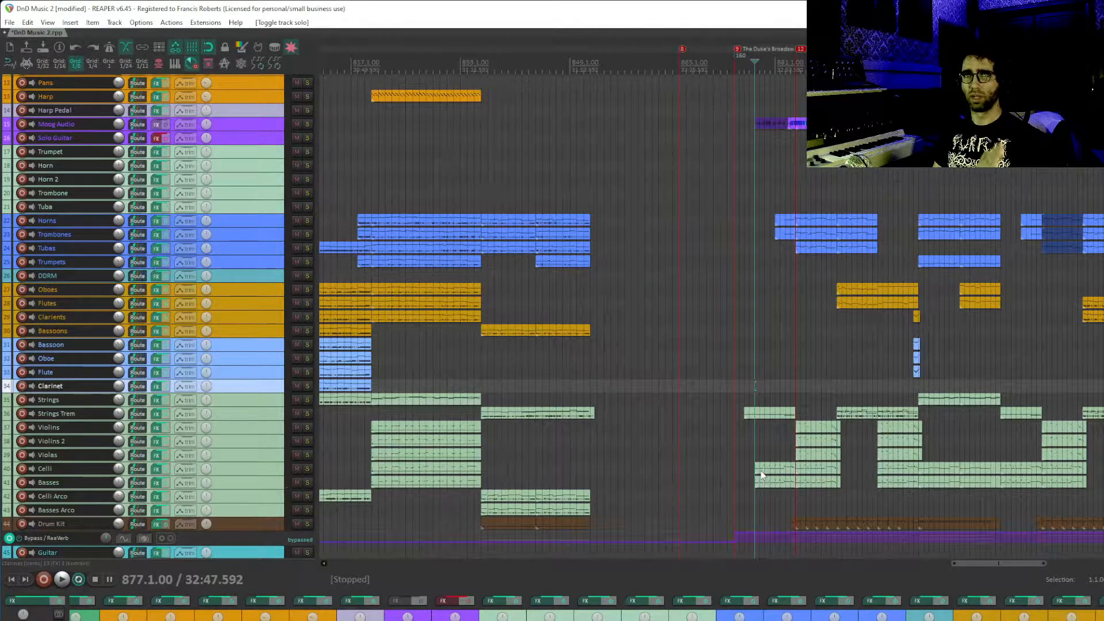
- Select the Celli Arco track and play A Dishonest Lament from measure 1059, stopping once the woodwinds have entered
{"action": "left_click_drag", "start_coordinate": [911, 381], "coordinate": [551, 432]}
{"action": "left_click_drag", "start_coordinate": [911, 266], "coordinate": [469, 273]}
{"action": "left_click_drag", "start_coordinate": [739, 274], "coordinate": [441, 189]}
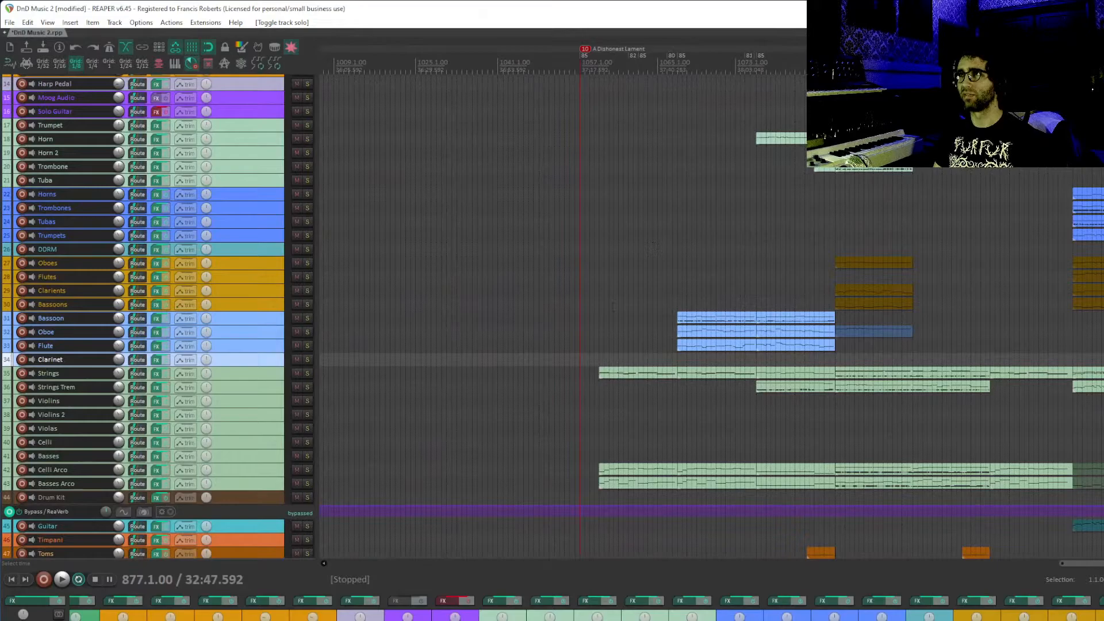
{"action": "left_click", "coordinate": [601, 307]}
{"action": "left_click_drag", "start_coordinate": [669, 319], "coordinate": [550, 277]}
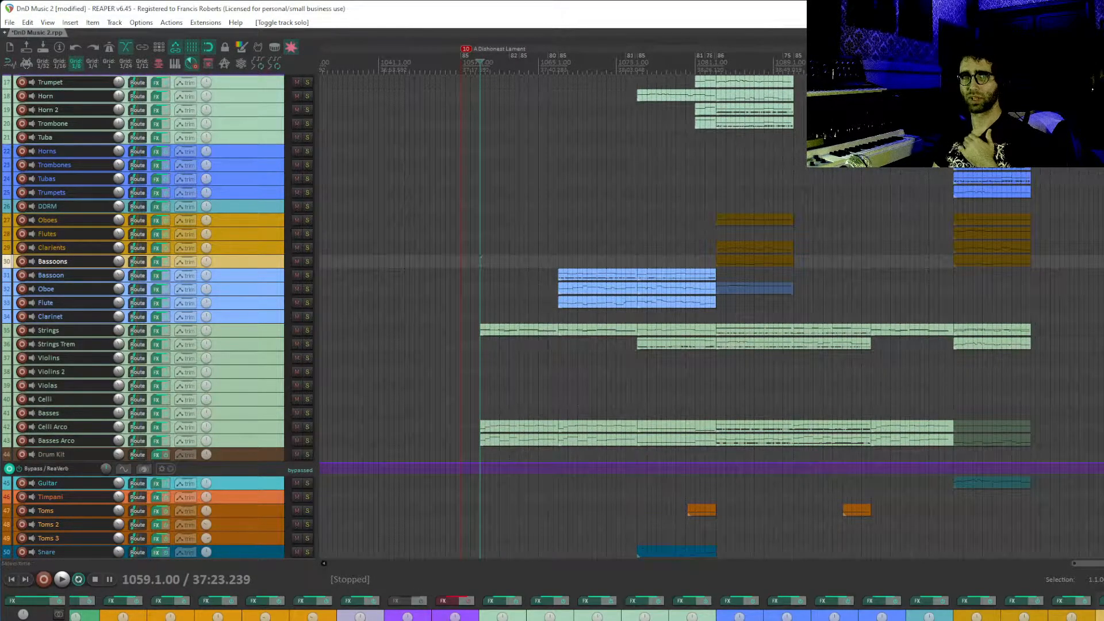
{"action": "scroll", "coordinate": [564, 311], "scroll_direction": "down", "scroll_amount": 3}
{"action": "left_click", "coordinate": [248, 350]}
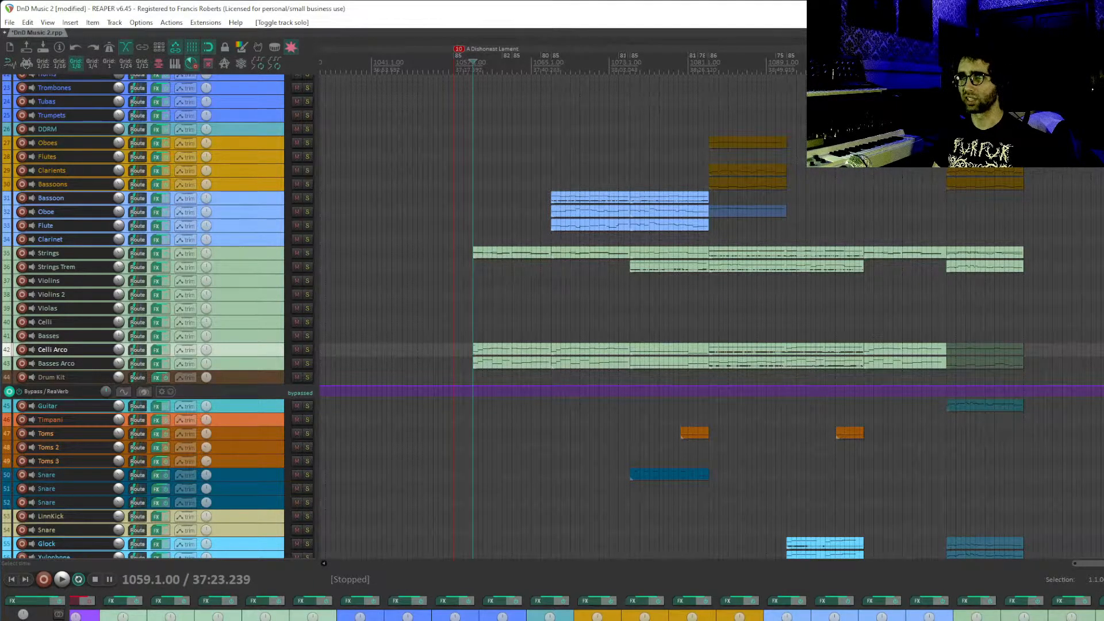
{"action": "left_click_drag", "start_coordinate": [540, 187], "coordinate": [522, 196]}
{"action": "key", "text": "space"}
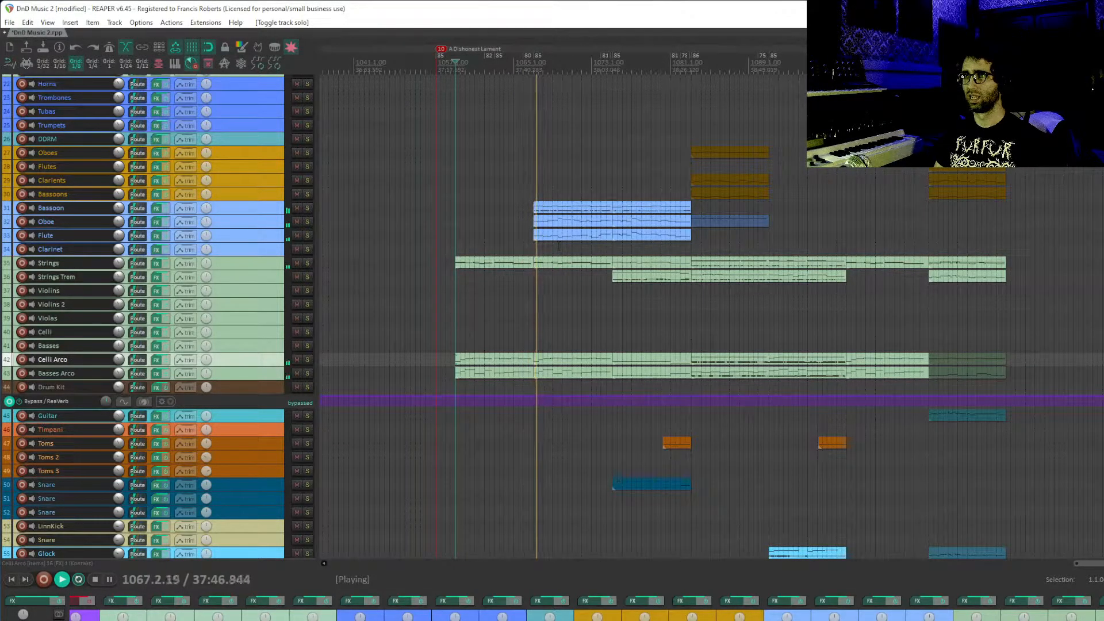
{"action": "key", "text": "space"}
- Open the first Strings item of A Dishonest Lament in the MIDI editor and place the cursor at the short note before measure 1061
{"action": "left_click", "coordinate": [480, 266]}
{"action": "double_click", "coordinate": [482, 266]}
{"action": "left_click", "coordinate": [574, 337]}
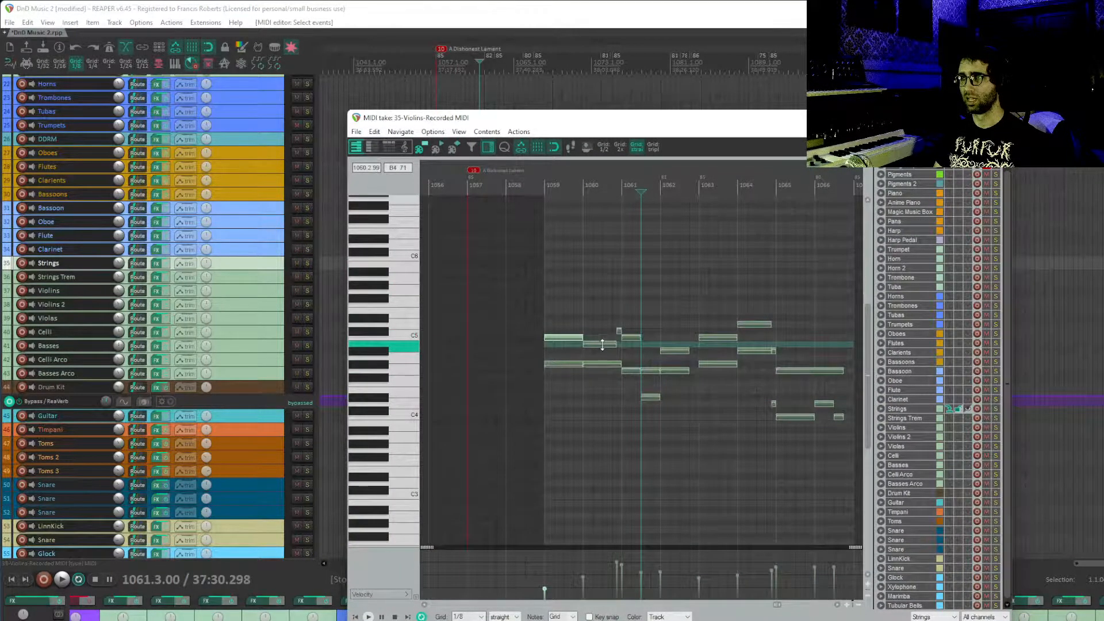
{"action": "left_click", "coordinate": [618, 331]}
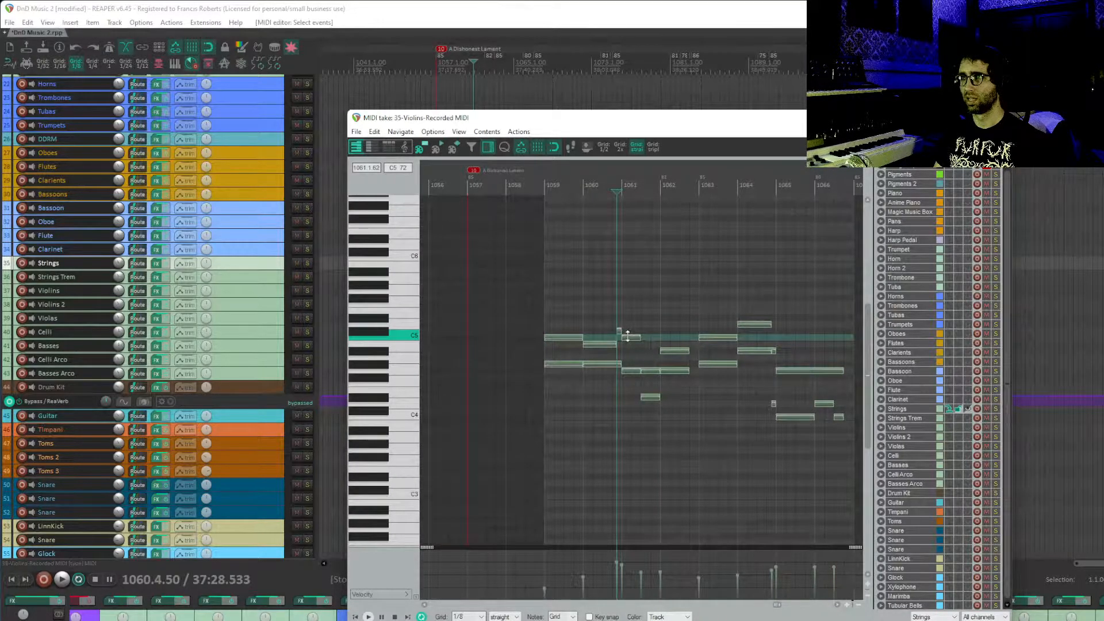
- Check the Strings part's notes from measure 1061 to about measure 1065 in the MIDI editor and close the editor
{"action": "left_click", "coordinate": [653, 372]}
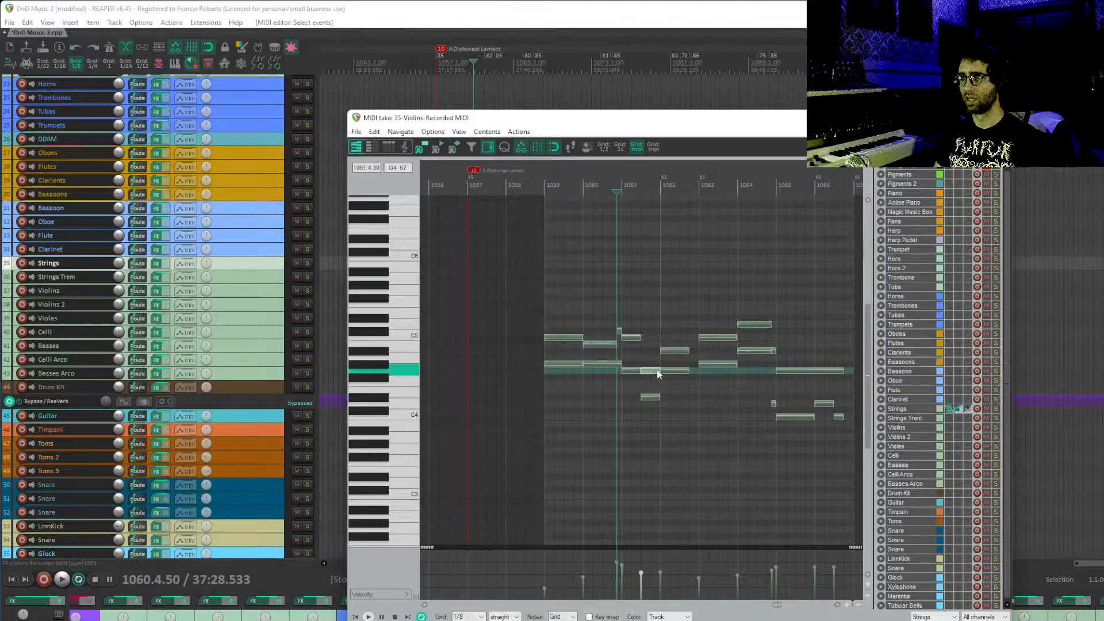
{"action": "left_click", "coordinate": [681, 352]}
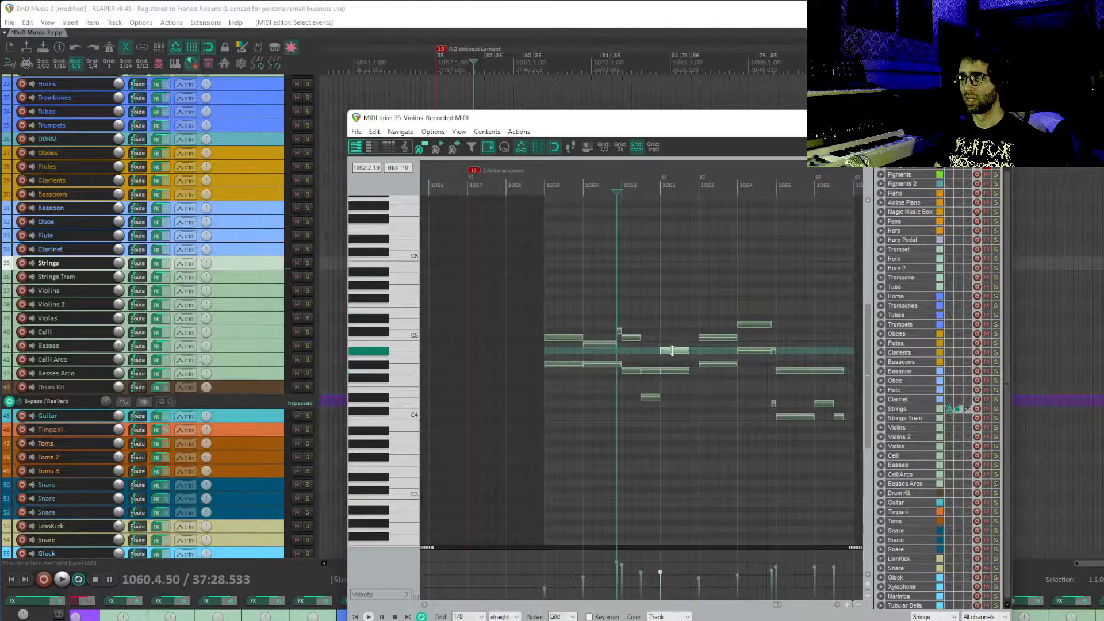
{"action": "left_click", "coordinate": [679, 357]}
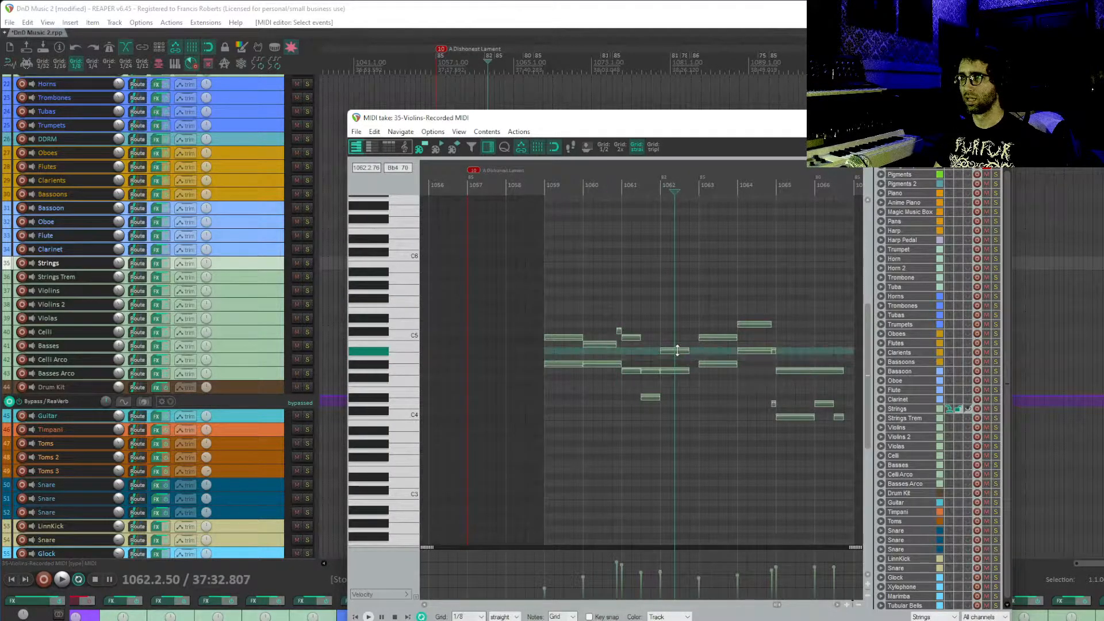
{"action": "left_click", "coordinate": [731, 338]}
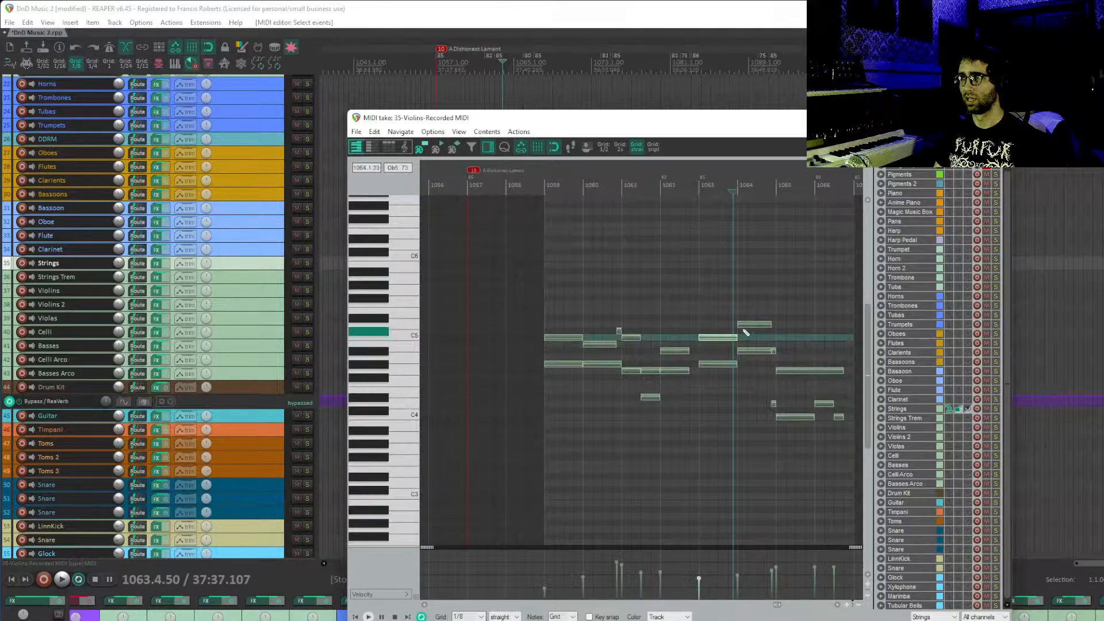
{"action": "left_click", "coordinate": [781, 369]}
{"action": "key", "text": "Escape"}
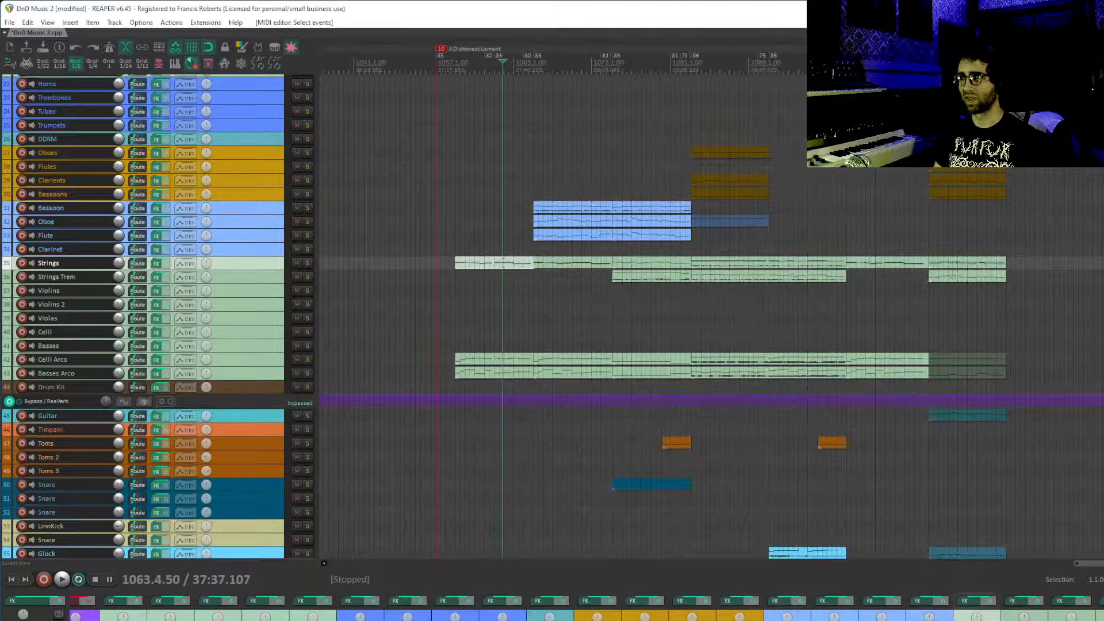
- Return the edit cursor to measure 1059, then view the Trumpet track's Kontakt Brass Solo instrument and close its window
{"action": "left_click", "coordinate": [456, 233]}
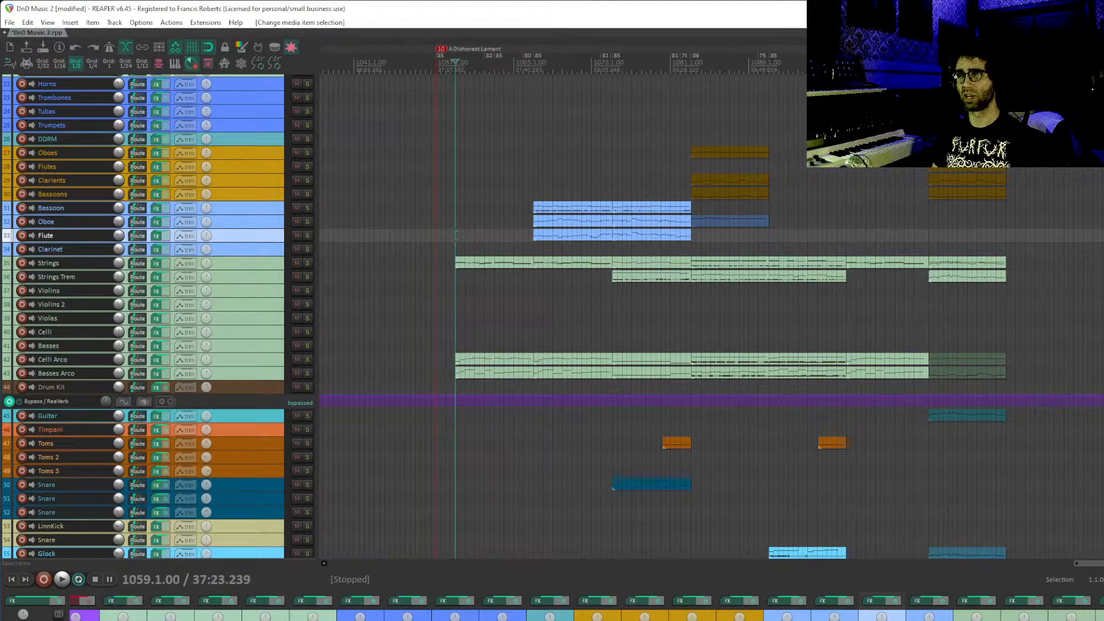
{"action": "left_click_drag", "start_coordinate": [568, 261], "coordinate": [505, 319]}
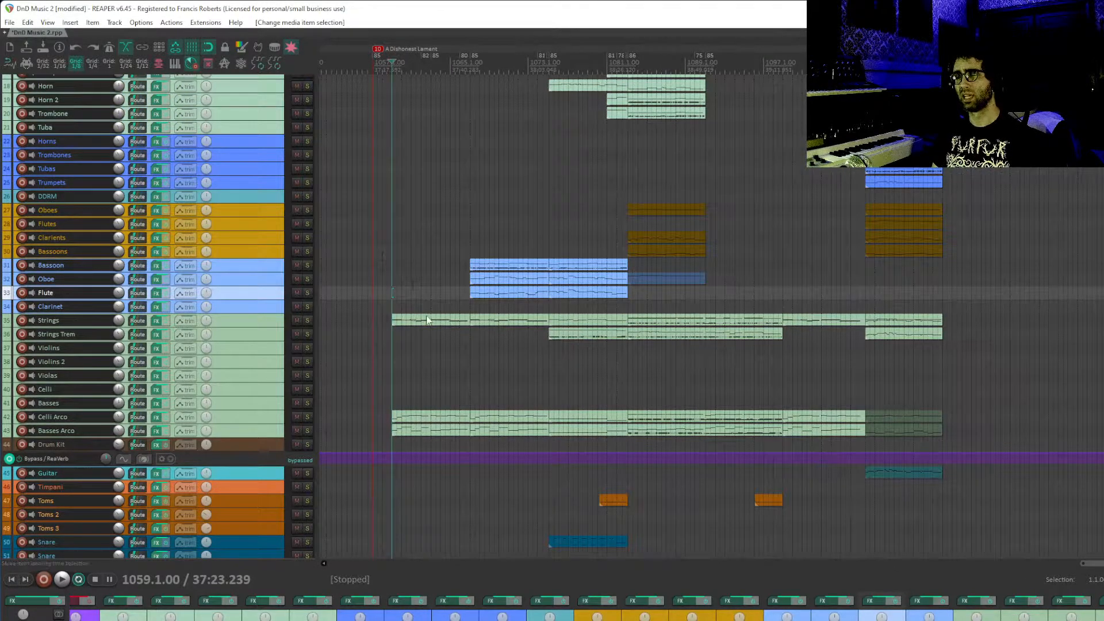
{"action": "left_click_drag", "start_coordinate": [478, 202], "coordinate": [467, 501]}
{"action": "left_click_drag", "start_coordinate": [481, 615], "coordinate": [516, 567]}
{"action": "left_click_drag", "start_coordinate": [587, 340], "coordinate": [558, 289]}
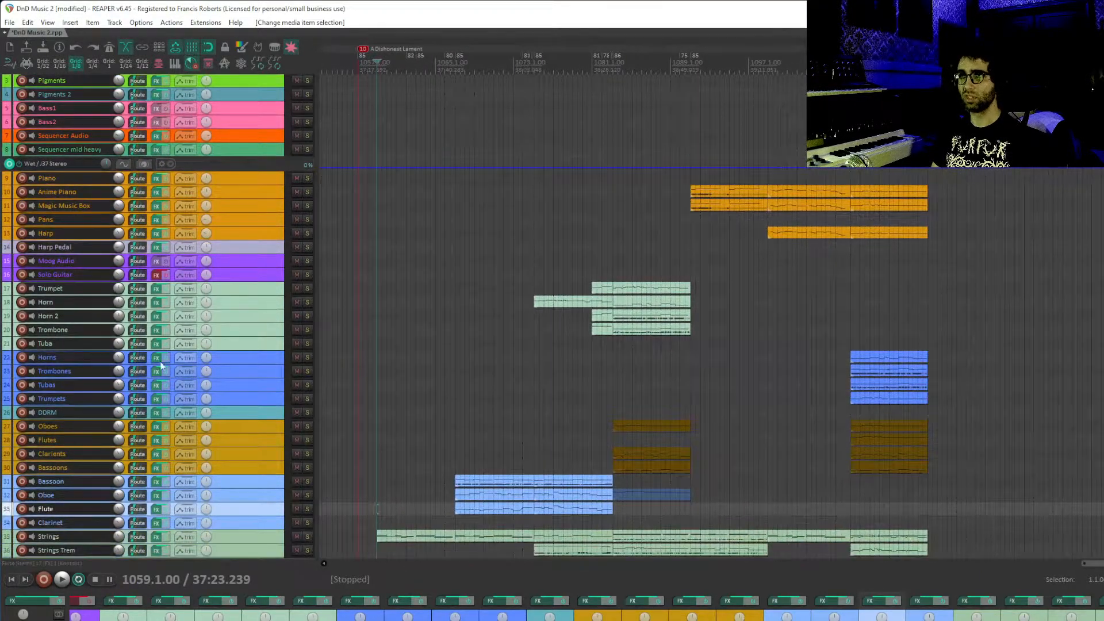
{"action": "left_click", "coordinate": [158, 289]}
{"action": "left_click_drag", "start_coordinate": [229, 48], "coordinate": [275, 111]}
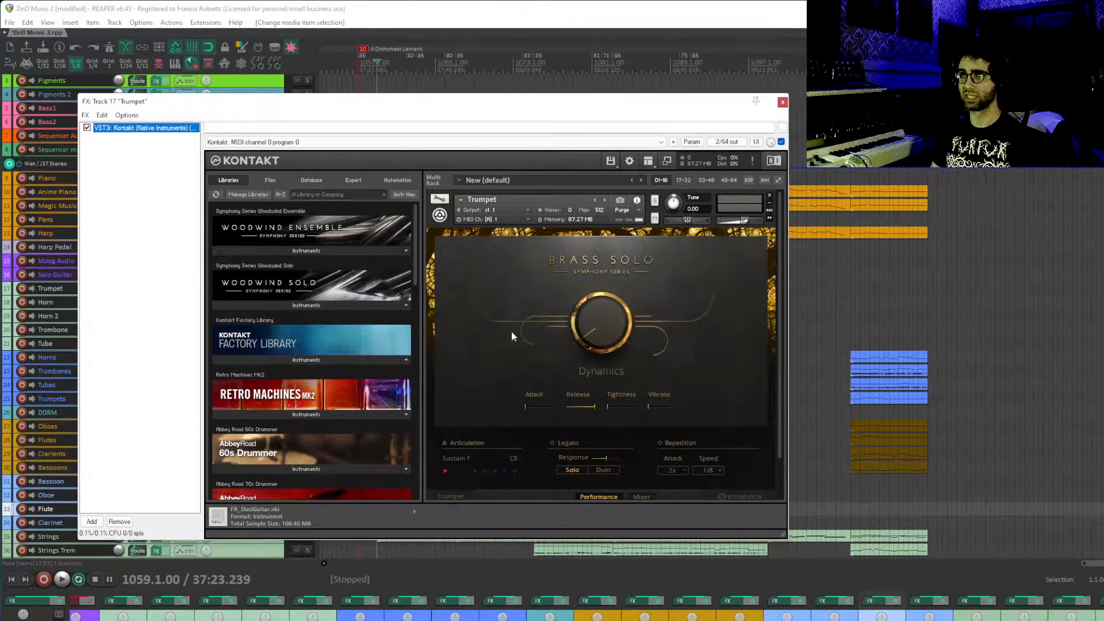
{"action": "left_click_drag", "start_coordinate": [674, 104], "coordinate": [692, 116]}
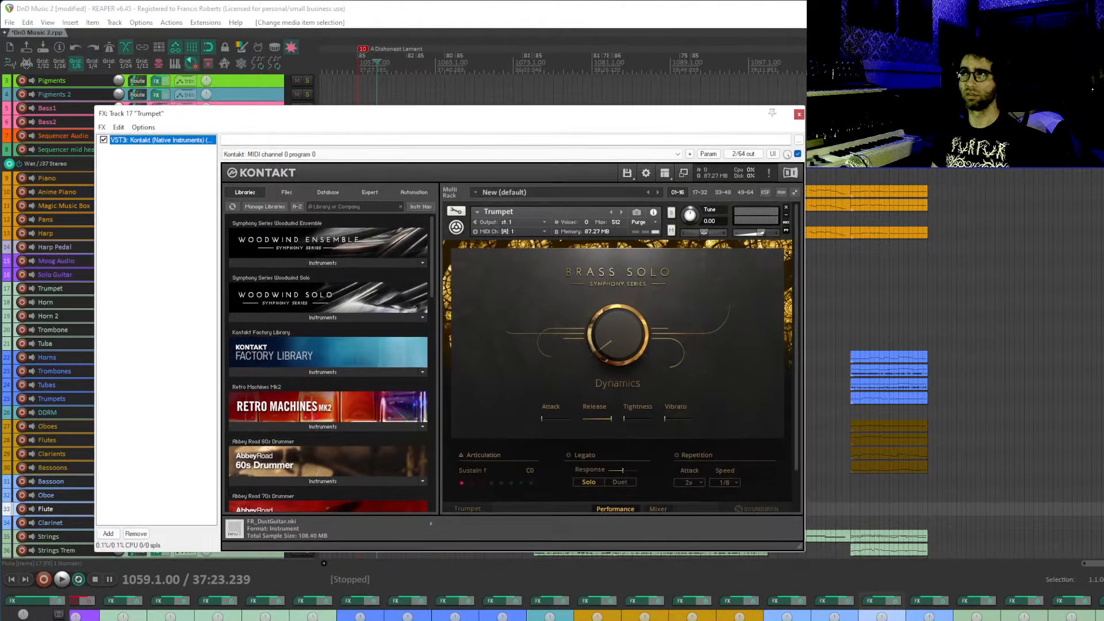
{"action": "left_click", "coordinate": [799, 115]}
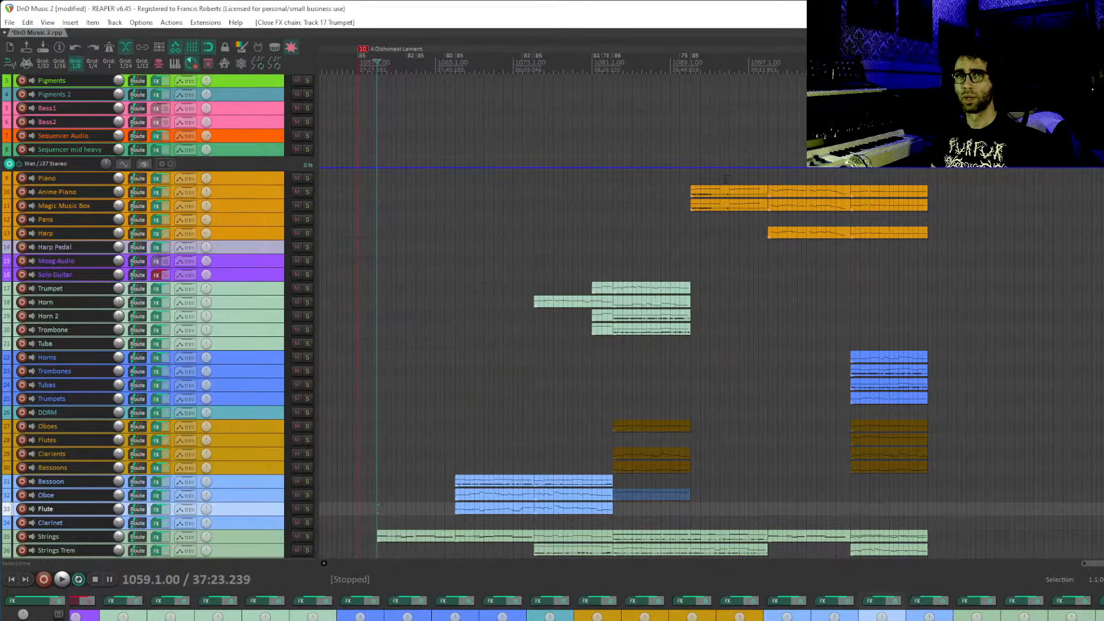
{"action": "scroll", "coordinate": [638, 190], "scroll_direction": "down", "scroll_amount": 5}
{"action": "left_click_drag", "start_coordinate": [552, 151], "coordinate": [560, 135]}
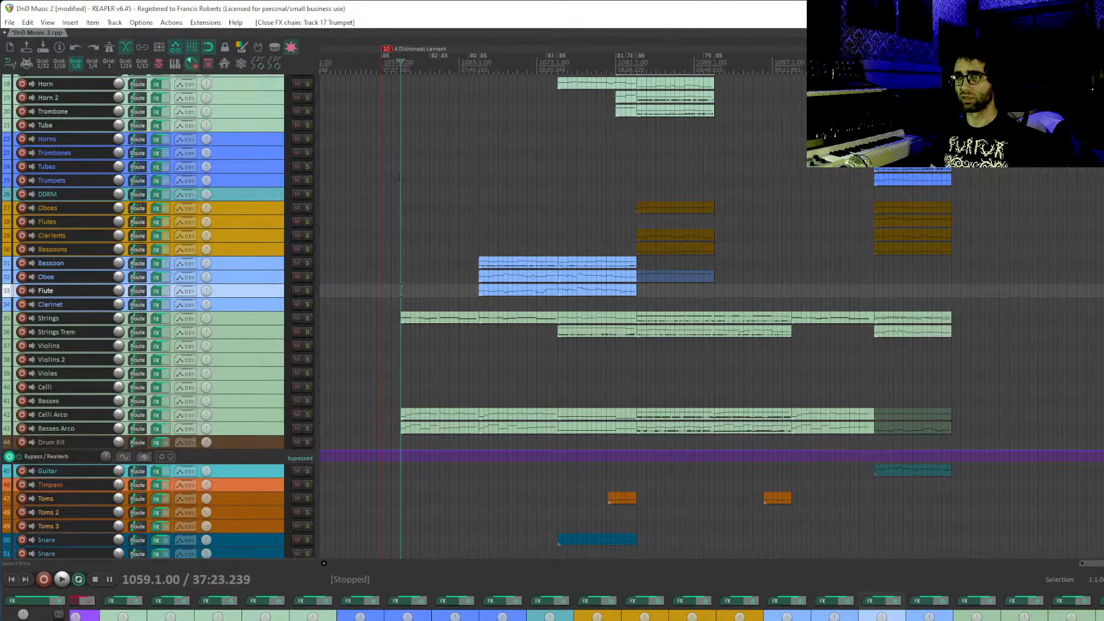
{"action": "left_click", "coordinate": [402, 165]}
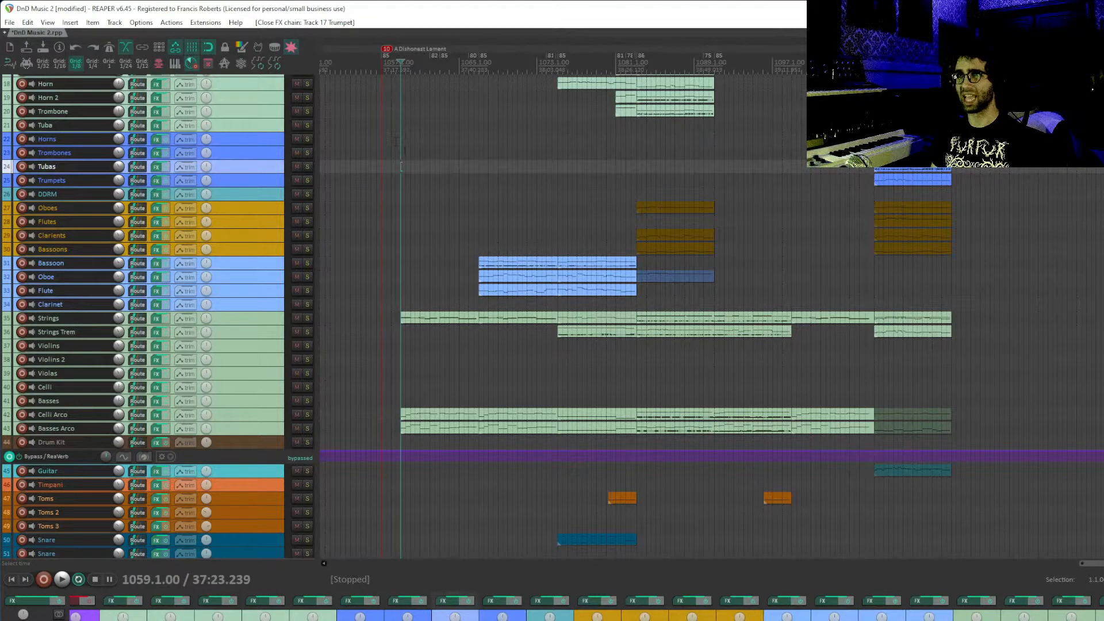
{"action": "left_click", "coordinate": [403, 126]}
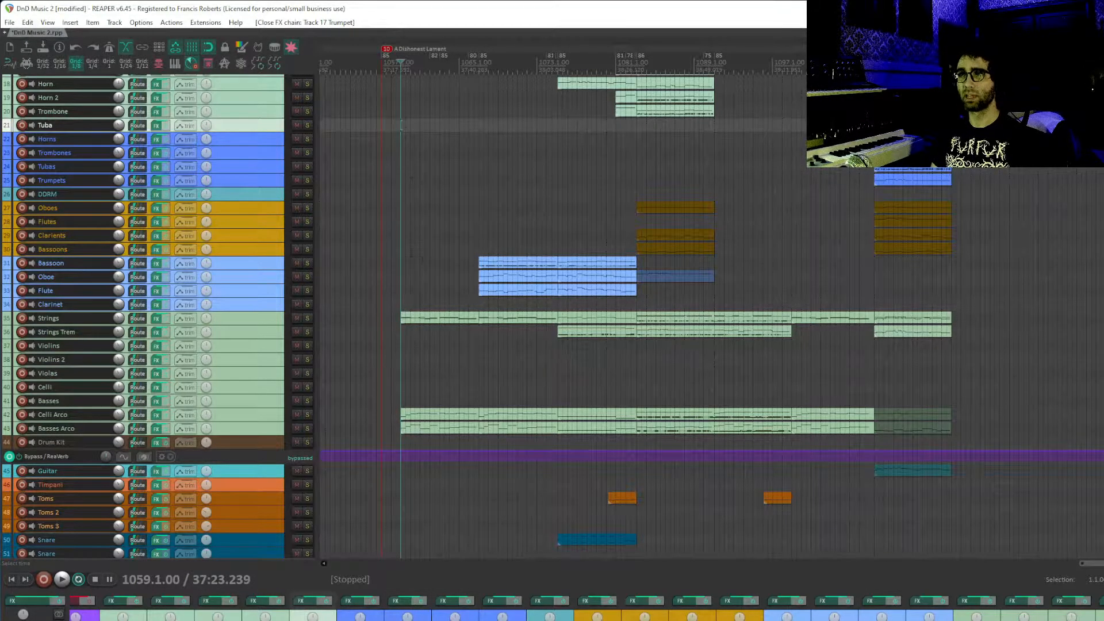
{"action": "left_click", "coordinate": [402, 331]}
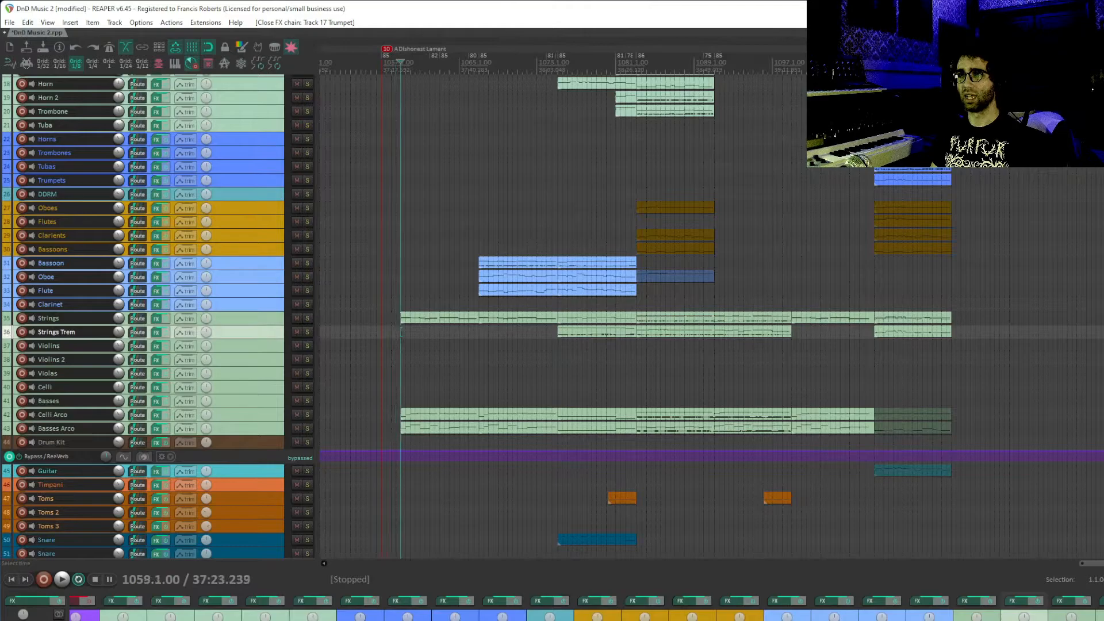
{"action": "left_click", "coordinate": [400, 318]}
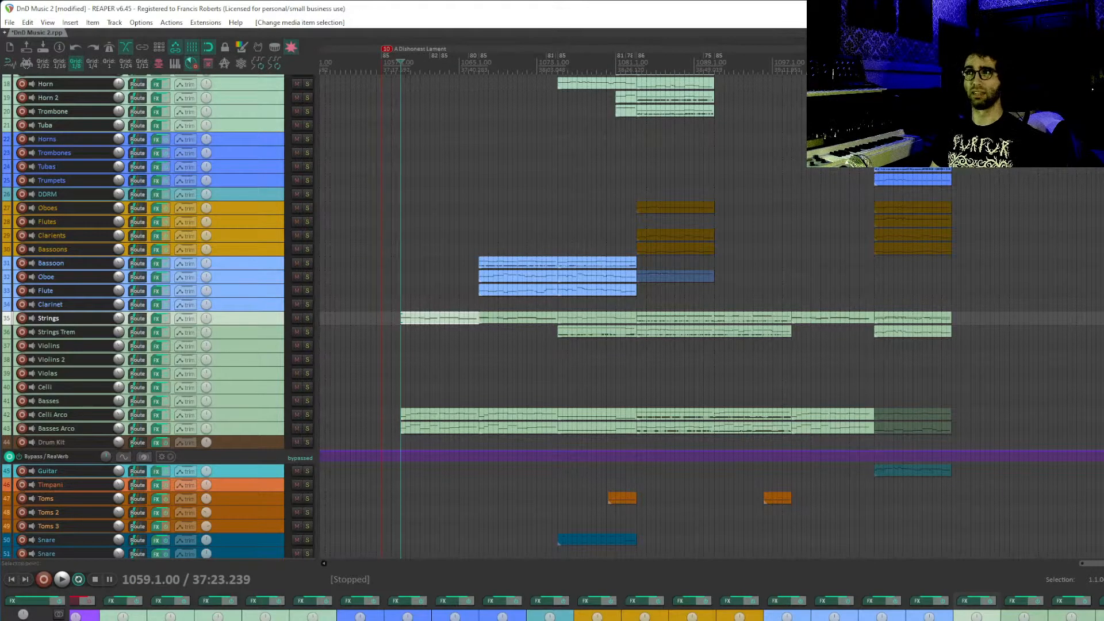
{"action": "left_click_drag", "start_coordinate": [451, 260], "coordinate": [396, 306]}
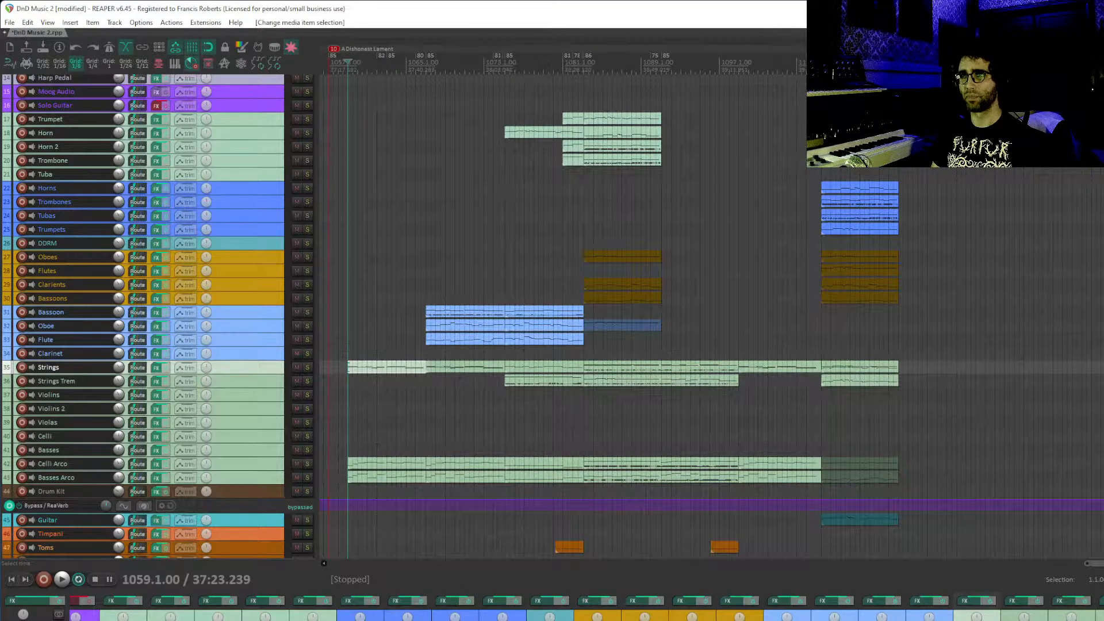
{"action": "left_click", "coordinate": [347, 281]}
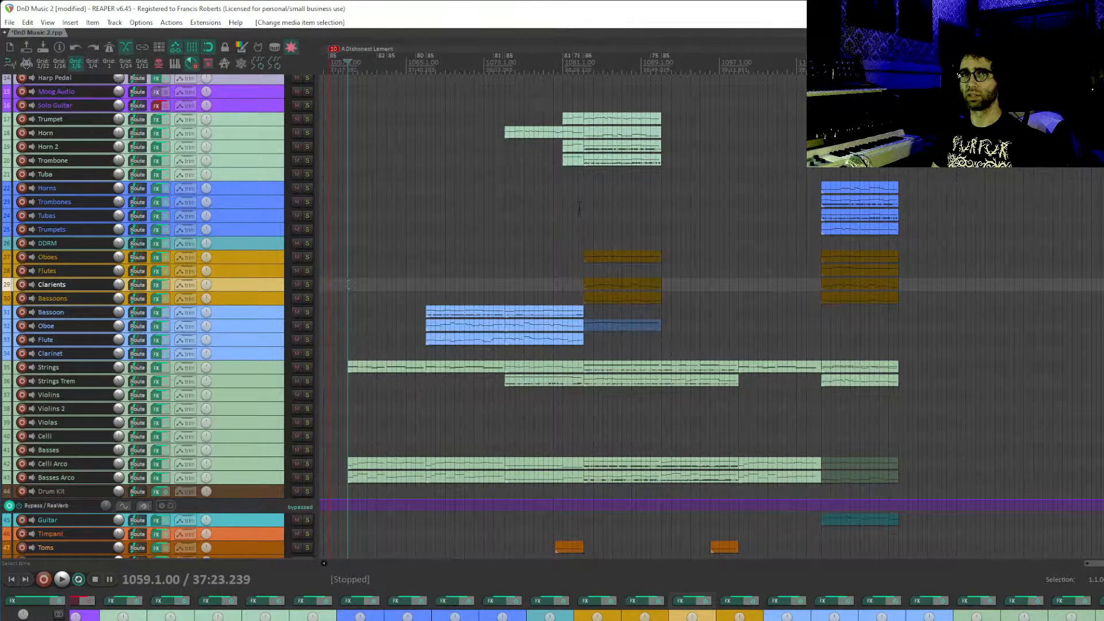
- Play briefly from 1082.4.50, just before the muted Oboes and Clarinets items begin, and stop
{"action": "left_click", "coordinate": [582, 174]}
{"action": "key", "text": "space"}
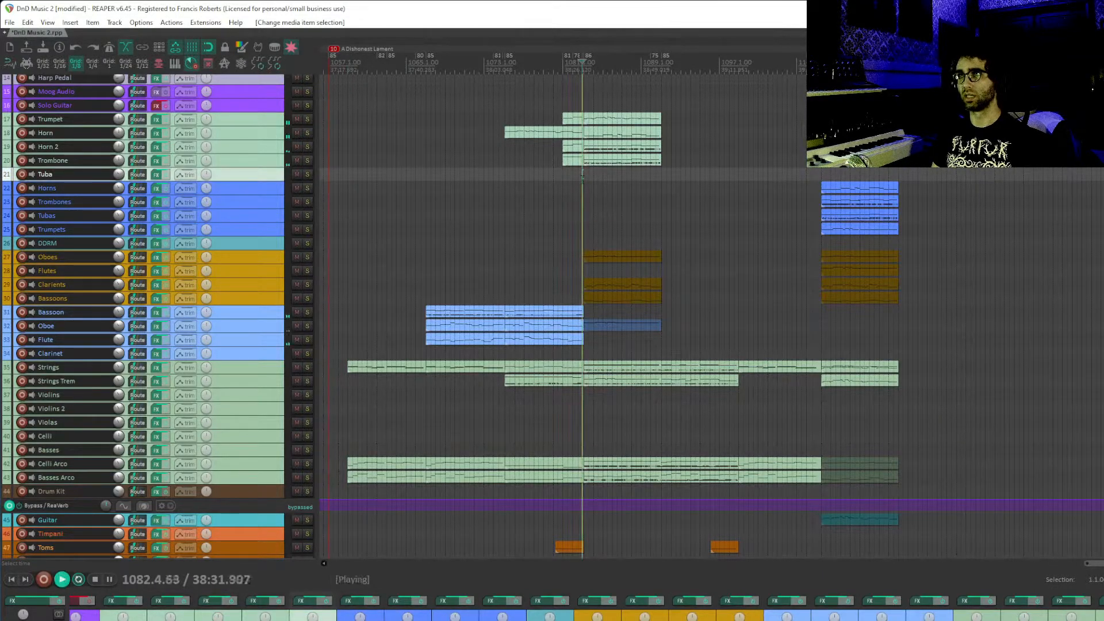
{"action": "key", "text": "space"}
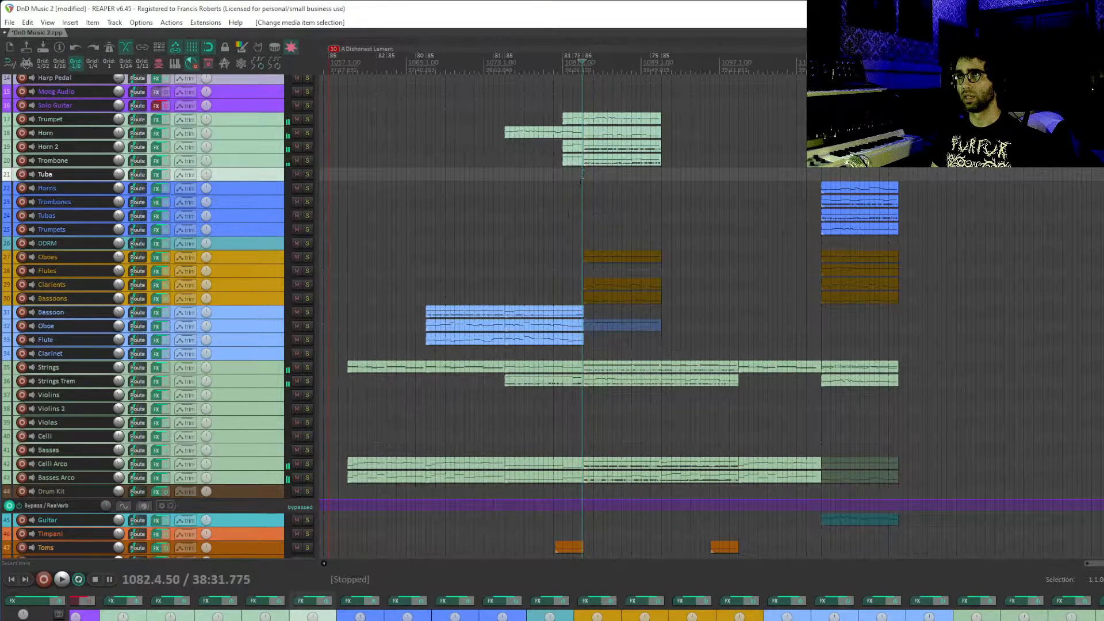
- Play A Dishonest Lament from measure 1059, where the Strings, Celli Arco and Basses Arco enter
{"action": "scroll", "coordinate": [581, 180], "scroll_direction": "down", "scroll_amount": 1}
{"action": "scroll", "coordinate": [581, 179], "scroll_direction": "down", "scroll_amount": 2}
{"action": "left_click", "coordinate": [359, 281]}
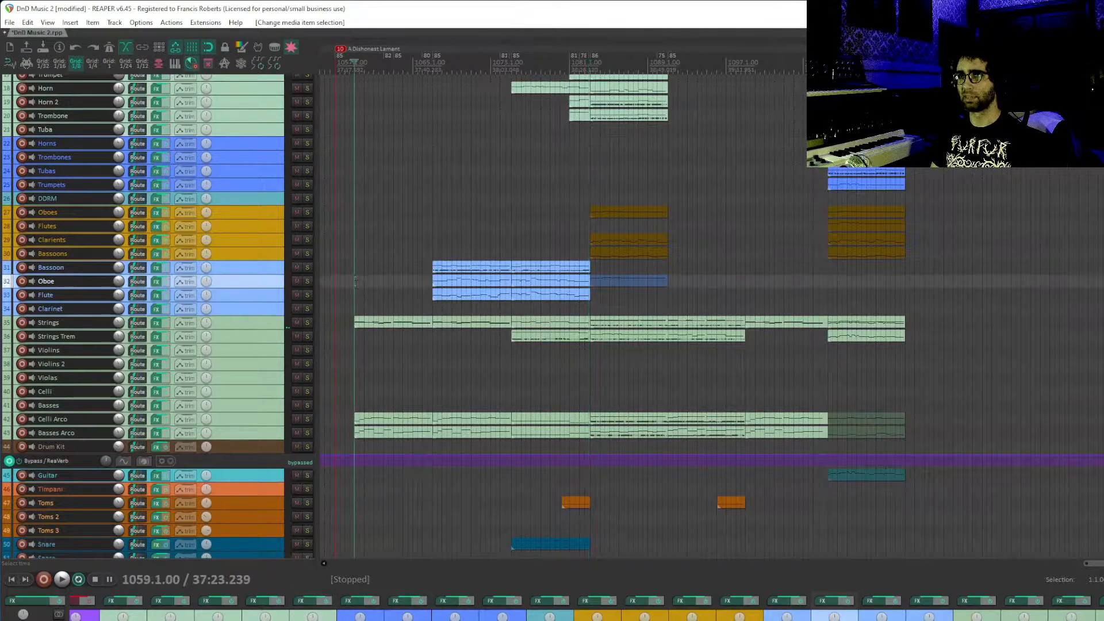
{"action": "scroll", "coordinate": [364, 345], "scroll_direction": "up", "scroll_amount": 6}
{"action": "left_click_drag", "start_coordinate": [490, 168], "coordinate": [1103, 321]}
{"action": "left_click_drag", "start_coordinate": [823, 319], "coordinate": [869, 91]}
{"action": "key", "text": "space"}
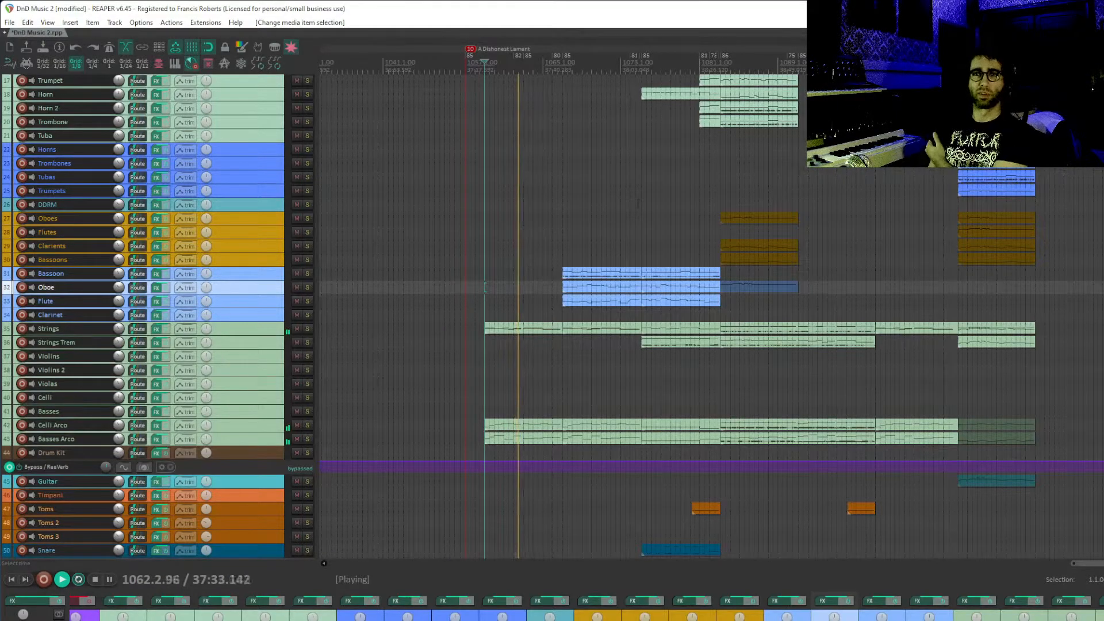
- Follow the playback past the solo brass and select the Anime Piano and Magic Music Box items together
{"action": "left_click_drag", "start_coordinate": [645, 213], "coordinate": [555, 243]}
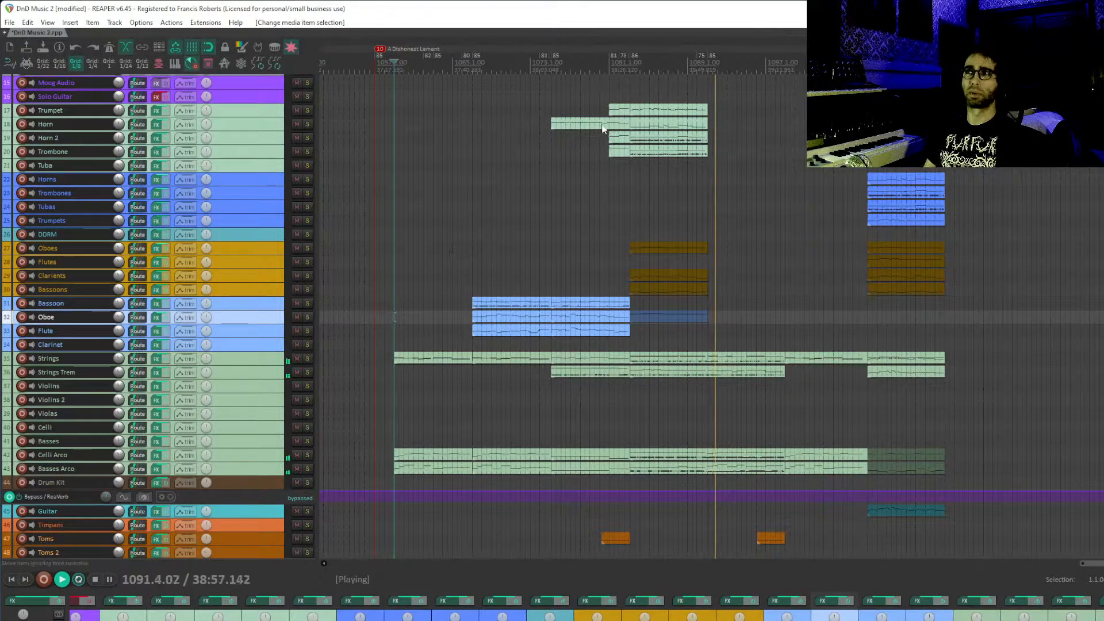
{"action": "scroll", "coordinate": [665, 265], "scroll_direction": "up", "scroll_amount": 5}
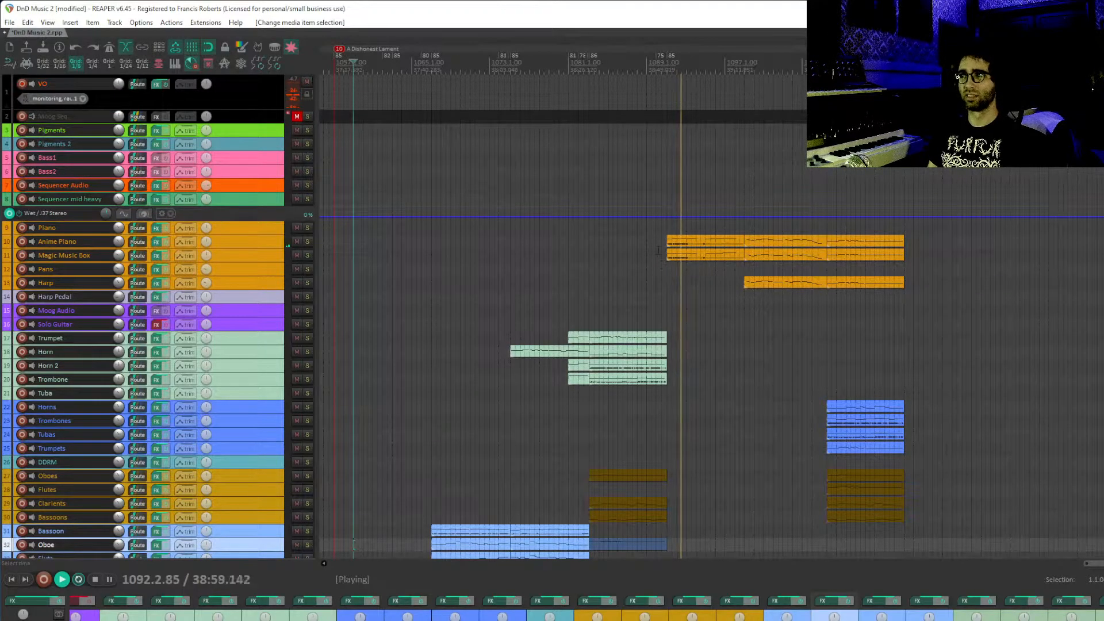
{"action": "scroll", "coordinate": [665, 264], "scroll_direction": "down", "scroll_amount": 5}
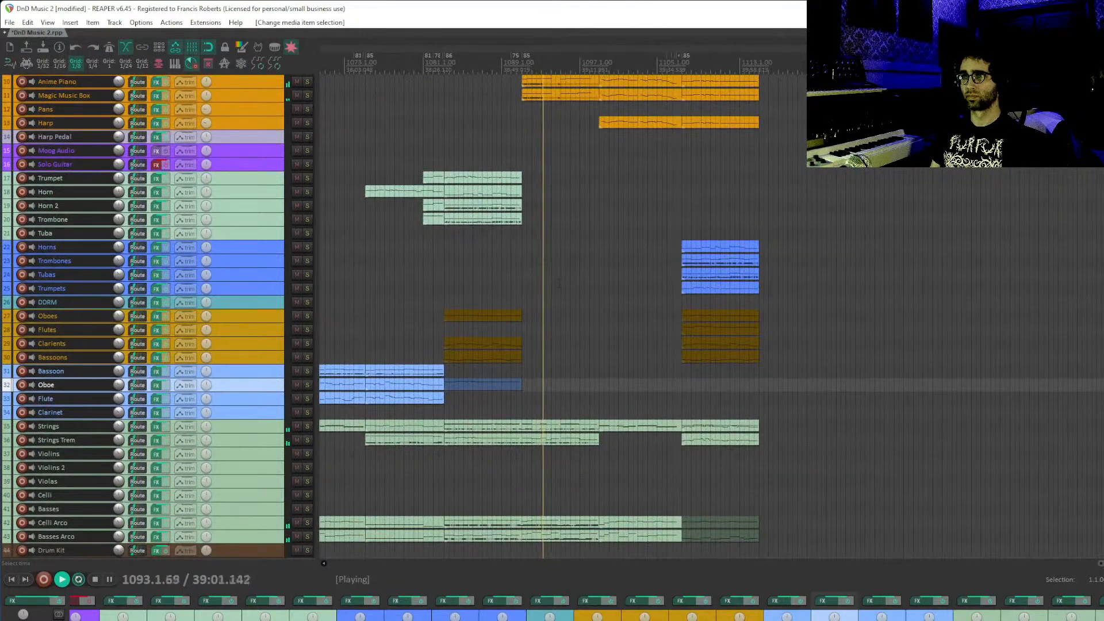
{"action": "scroll", "coordinate": [564, 246], "scroll_direction": "up", "scroll_amount": 1}
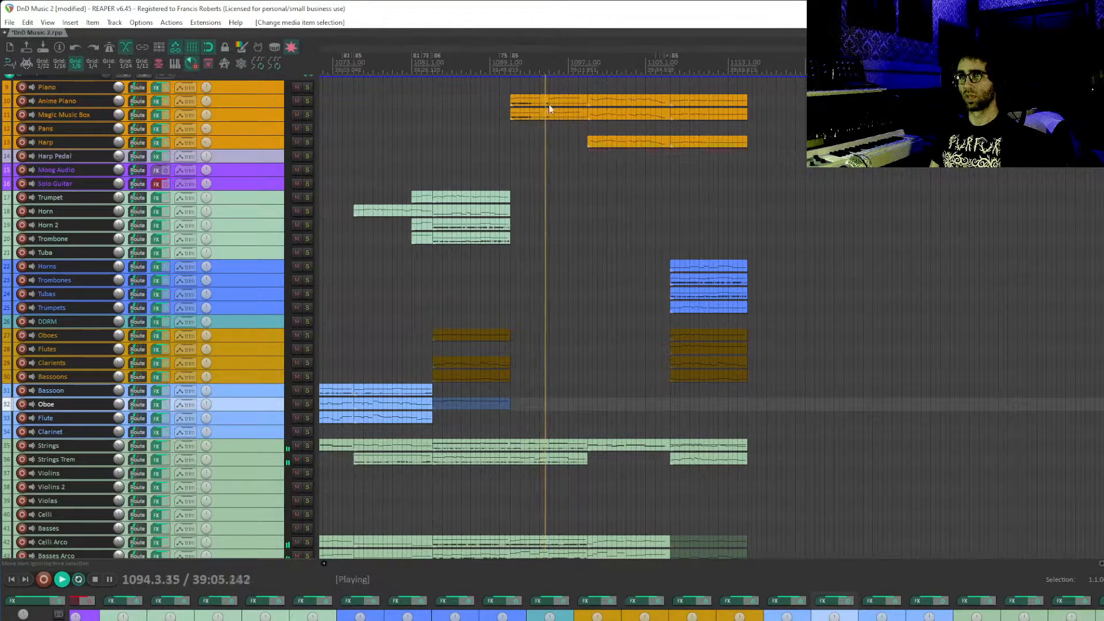
{"action": "left_click_drag", "start_coordinate": [540, 100], "coordinate": [754, 121]}
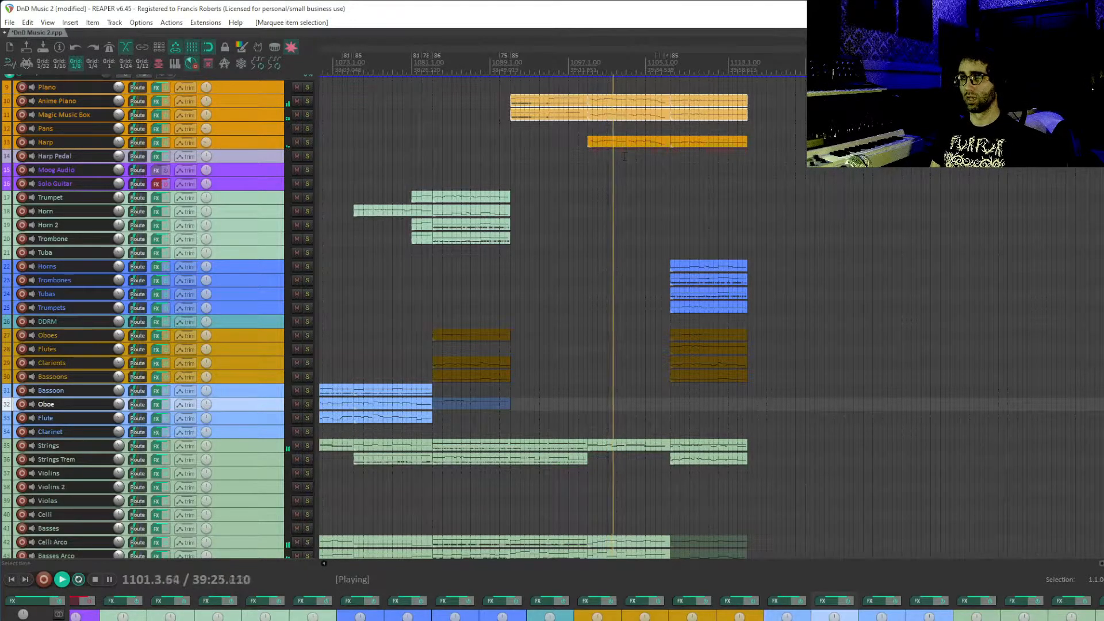
- Follow the playback into the final section with Horns, Trombones, Tubas and Trumpets, place the cursor at measure 1113 and stop
{"action": "left_click_drag", "start_coordinate": [672, 183], "coordinate": [612, 173]}
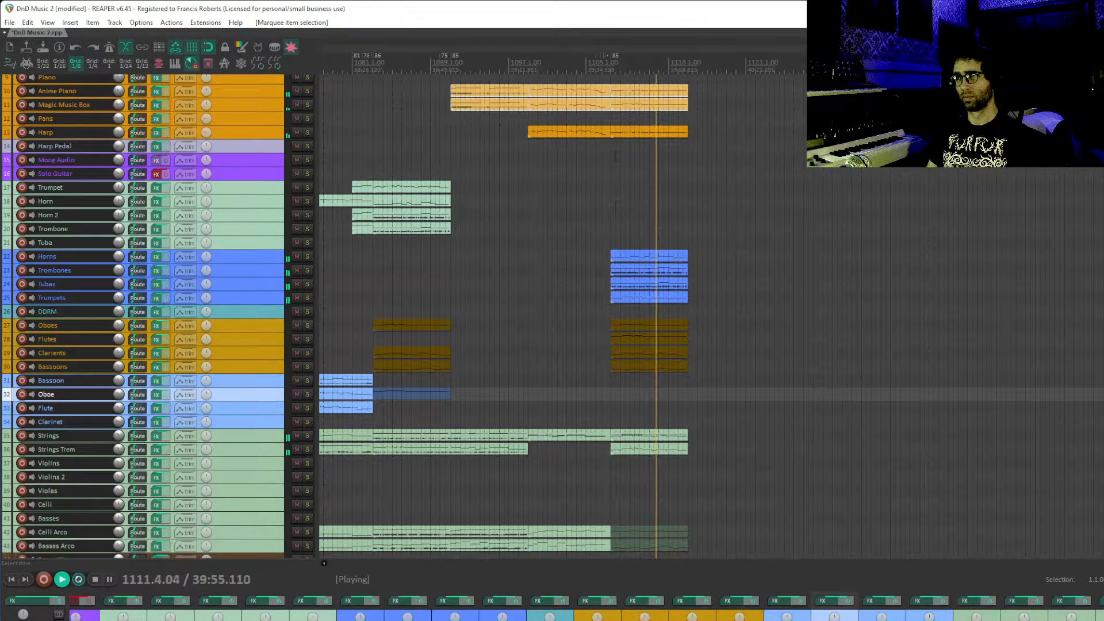
{"action": "scroll", "coordinate": [604, 205], "scroll_direction": "up", "scroll_amount": 3}
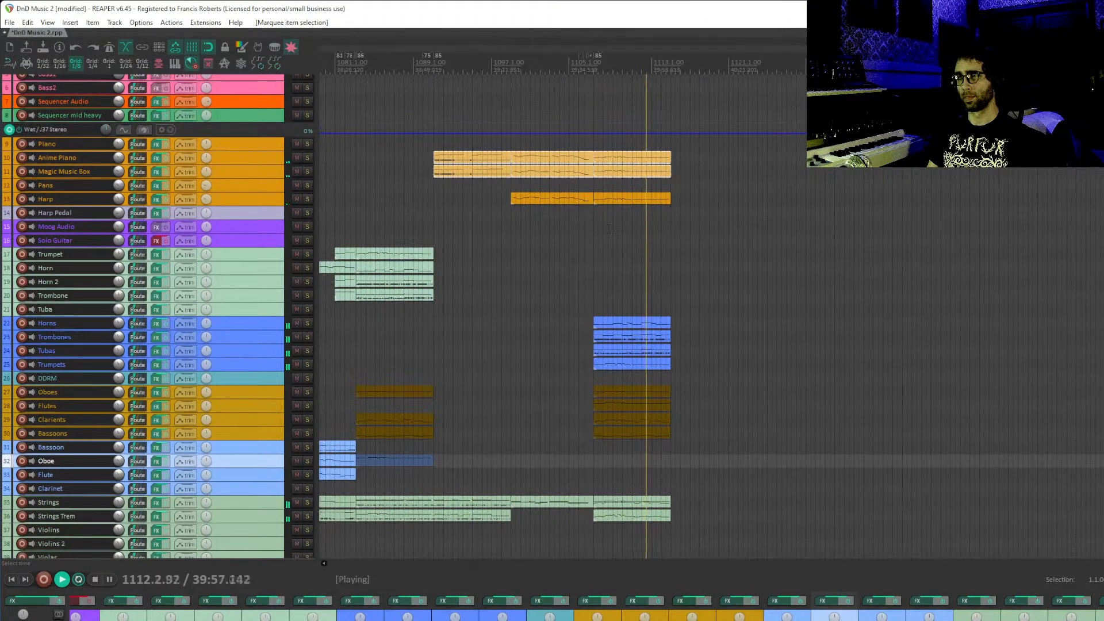
{"action": "scroll", "coordinate": [1035, 290], "scroll_direction": "up", "scroll_amount": 1}
{"action": "scroll", "coordinate": [1035, 290], "scroll_direction": "down", "scroll_amount": 3}
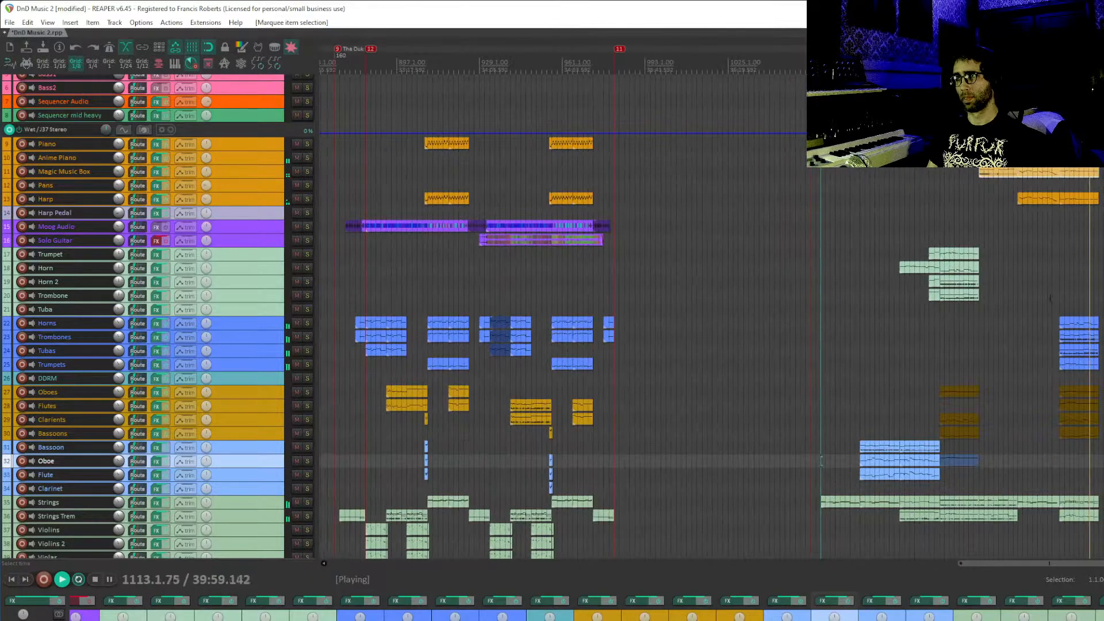
{"action": "left_click_drag", "start_coordinate": [1038, 290], "coordinate": [821, 271]}
{"action": "left_click", "coordinate": [870, 302]}
{"action": "left_click_drag", "start_coordinate": [870, 302], "coordinate": [561, 296]}
{"action": "scroll", "coordinate": [561, 295], "scroll_direction": "up", "scroll_amount": 3}
{"action": "left_click_drag", "start_coordinate": [680, 267], "coordinate": [478, 171]}
{"action": "key", "text": "space"}
- Select all items of the final section across every track and move them later, leaving a gap after the preceding section
{"action": "left_click_drag", "start_coordinate": [548, 152], "coordinate": [499, 253]}
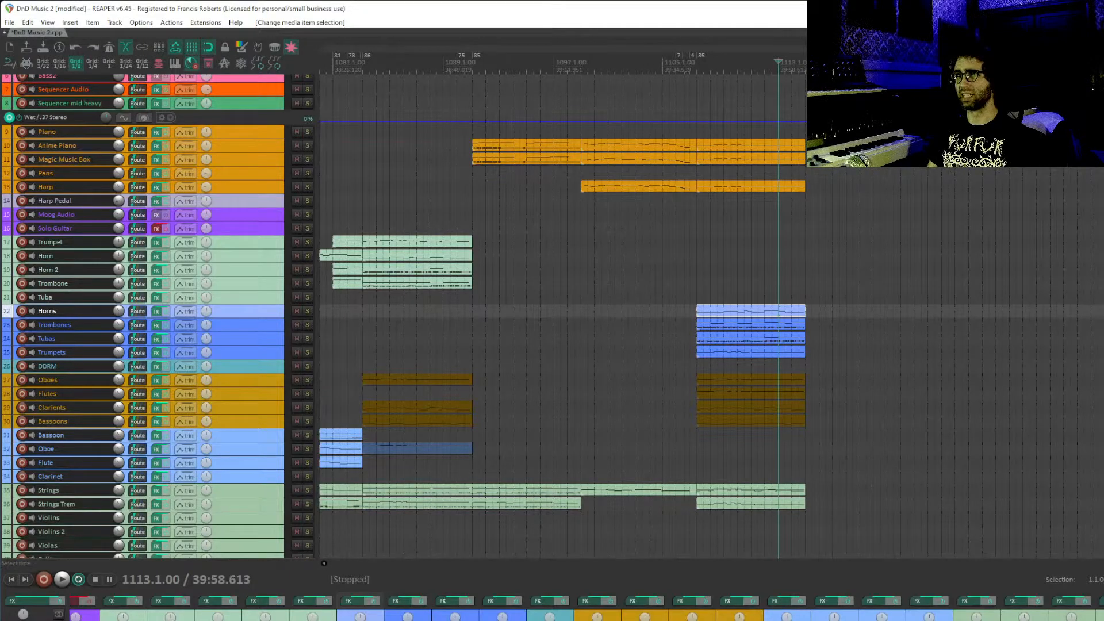
{"action": "left_click_drag", "start_coordinate": [702, 143], "coordinate": [900, 540]}
{"action": "left_click_drag", "start_coordinate": [885, 217], "coordinate": [918, 409]}
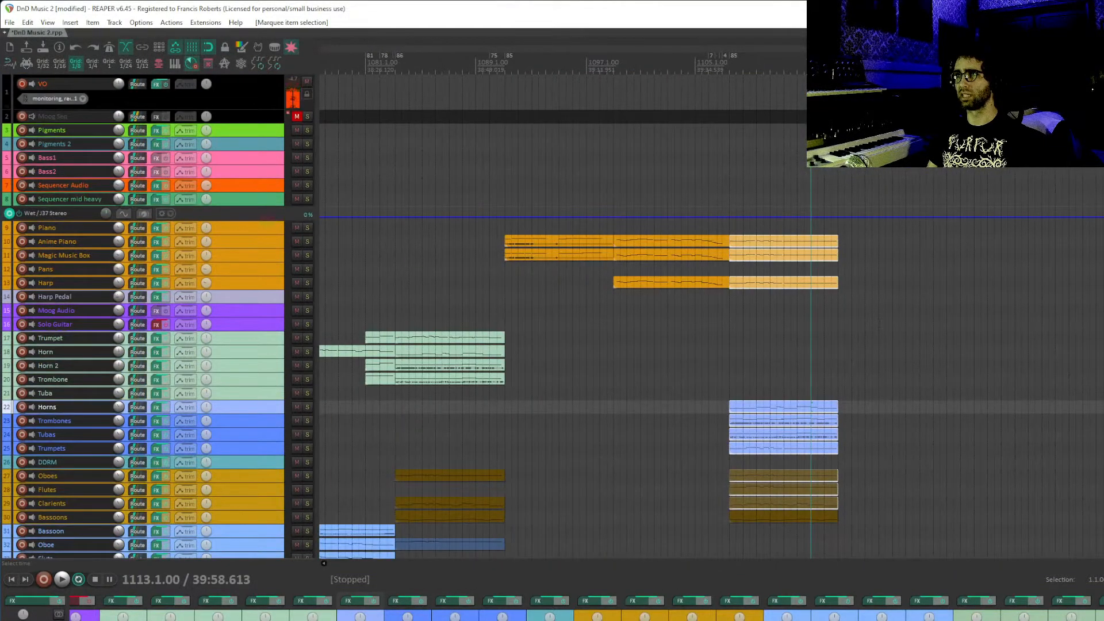
{"action": "left_click_drag", "start_coordinate": [742, 245], "coordinate": [1101, 557]}
{"action": "scroll", "coordinate": [1052, 480], "scroll_direction": "down", "scroll_amount": 7}
{"action": "left_click_drag", "start_coordinate": [925, 201], "coordinate": [945, 511]}
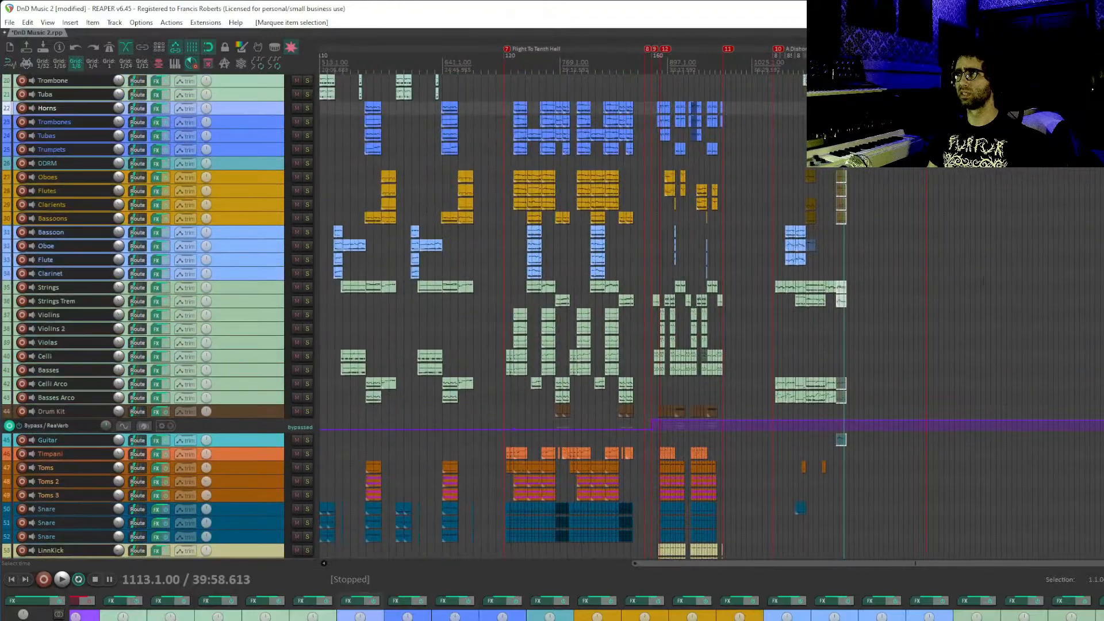
{"action": "scroll", "coordinate": [946, 234], "scroll_direction": "up", "scroll_amount": 6}
{"action": "left_click_drag", "start_coordinate": [810, 116], "coordinate": [1102, 144]}
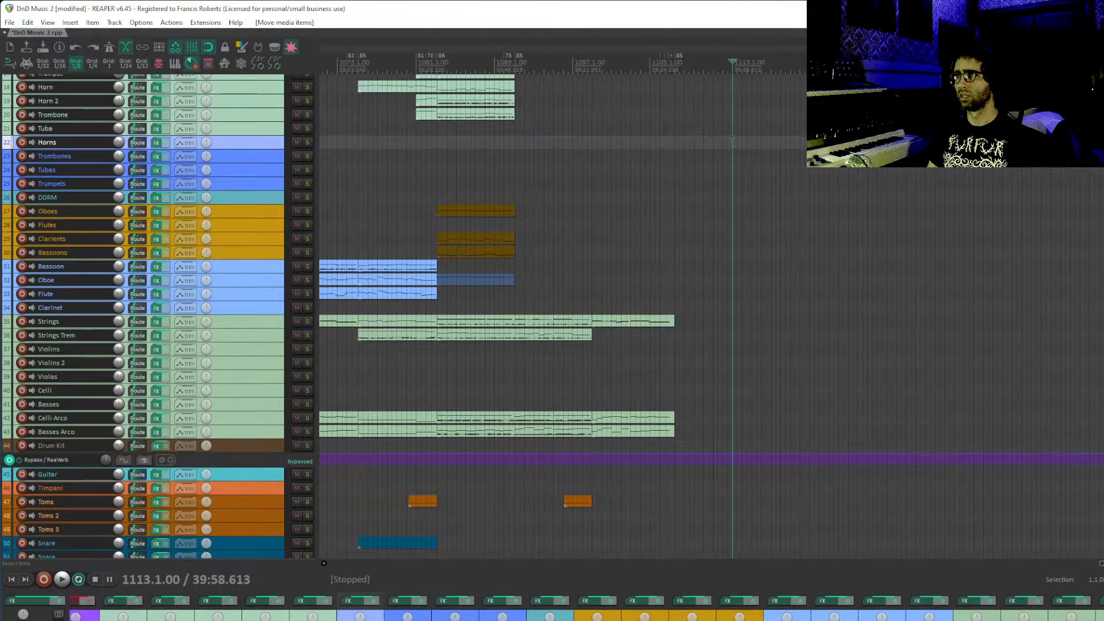
- Play the end of the Strings, Celli Arco and Basses Arco passage from measure 1105, stop and place the cursor at measure 1107
{"action": "left_click", "coordinate": [664, 129]}
{"action": "left_click", "coordinate": [651, 129]}
{"action": "key", "text": "space"}
{"action": "left_click_drag", "start_coordinate": [705, 161], "coordinate": [648, 191]}
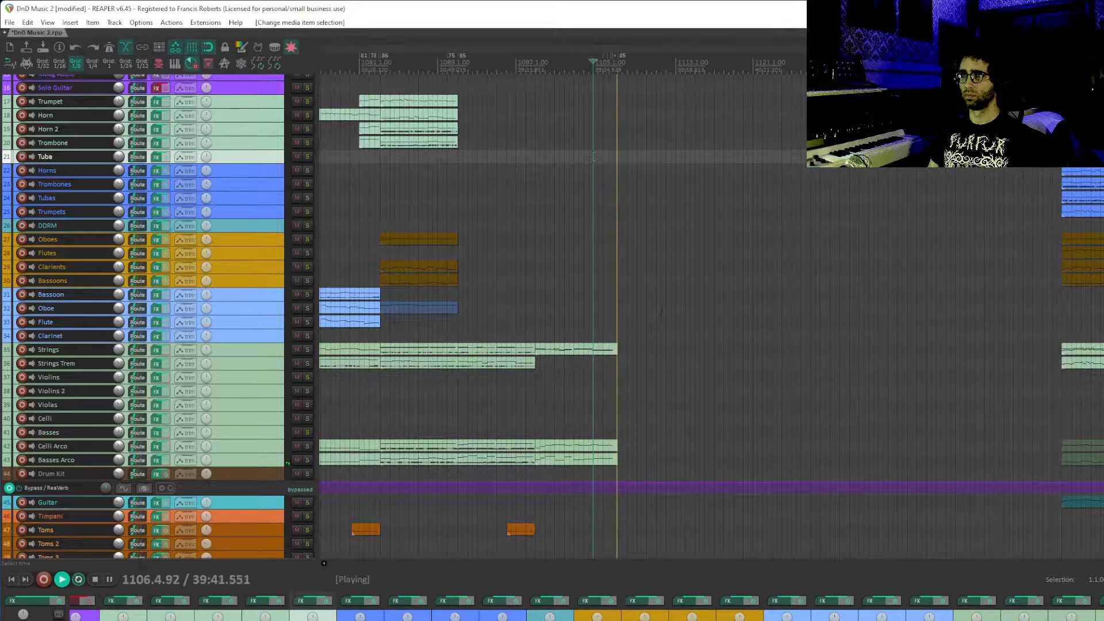
{"action": "key", "text": "space"}
{"action": "left_click", "coordinate": [614, 298]}
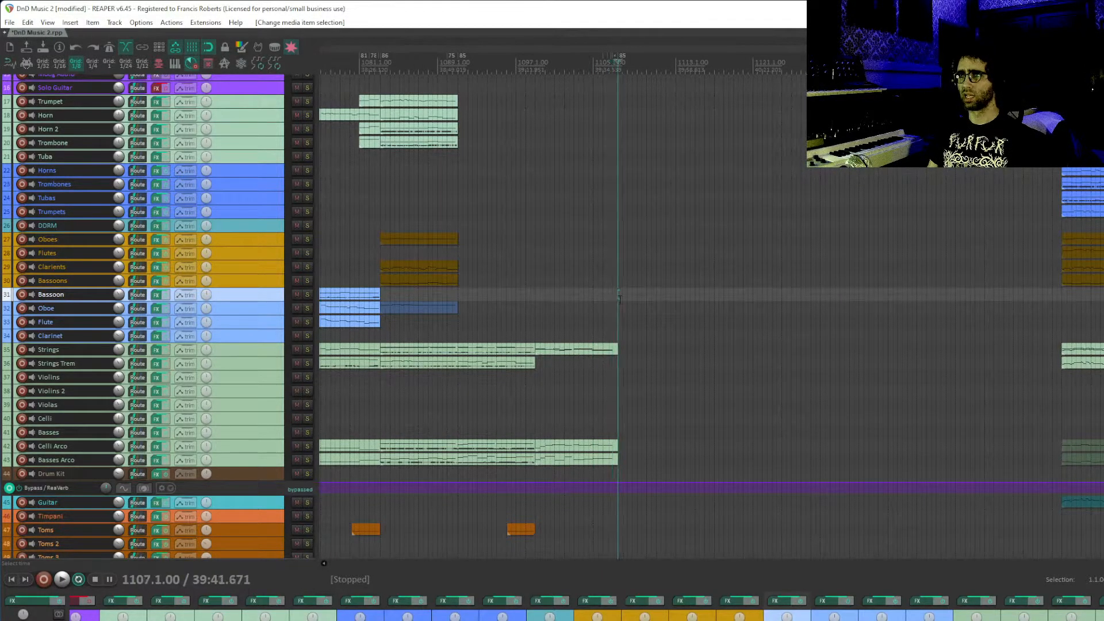
- Play briefly from measure 1099, where the Harp joins Anime Piano and Magic Music Box, and stop
{"action": "scroll", "coordinate": [619, 299], "scroll_direction": "up", "scroll_amount": 3}
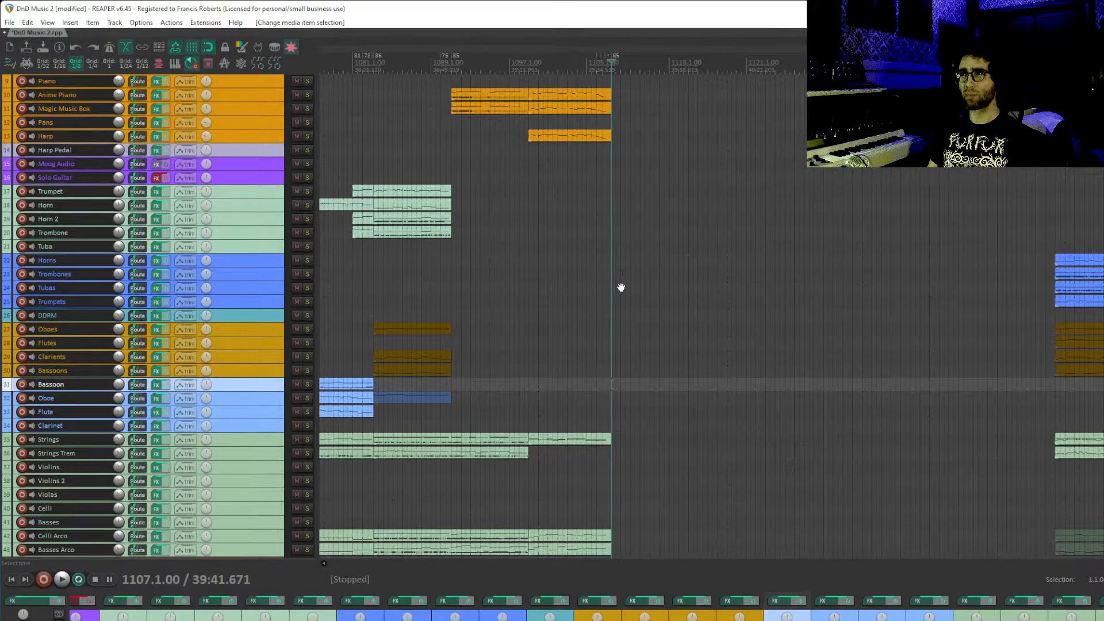
{"action": "scroll", "coordinate": [621, 273], "scroll_direction": "up", "scroll_amount": 1}
{"action": "scroll", "coordinate": [610, 418], "scroll_direction": "up", "scroll_amount": 3}
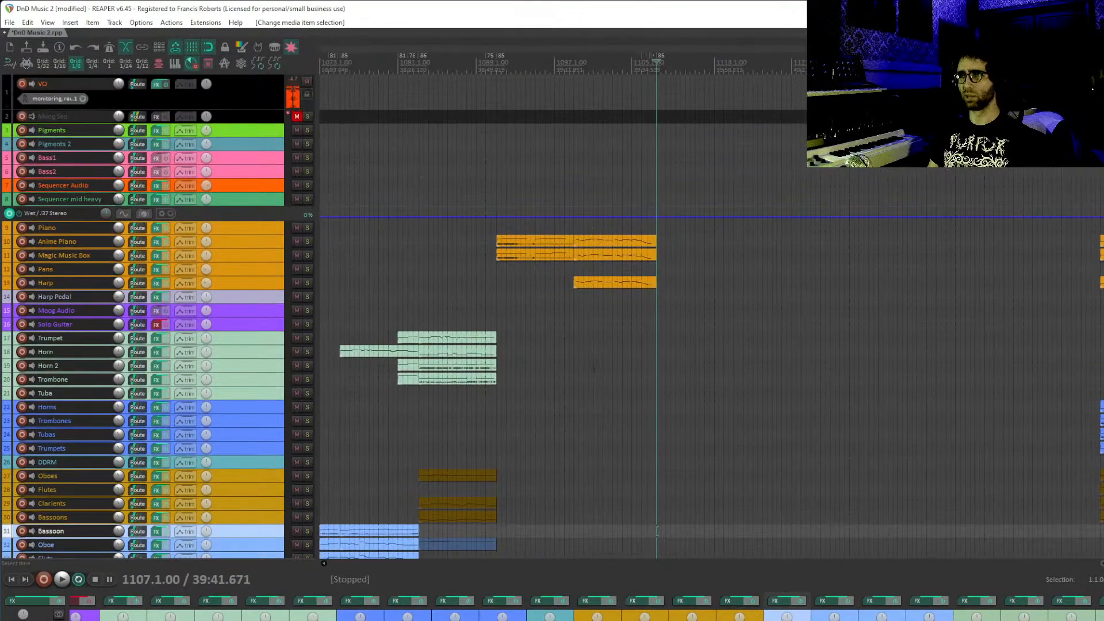
{"action": "left_click", "coordinate": [574, 309]}
{"action": "key", "text": "space"}
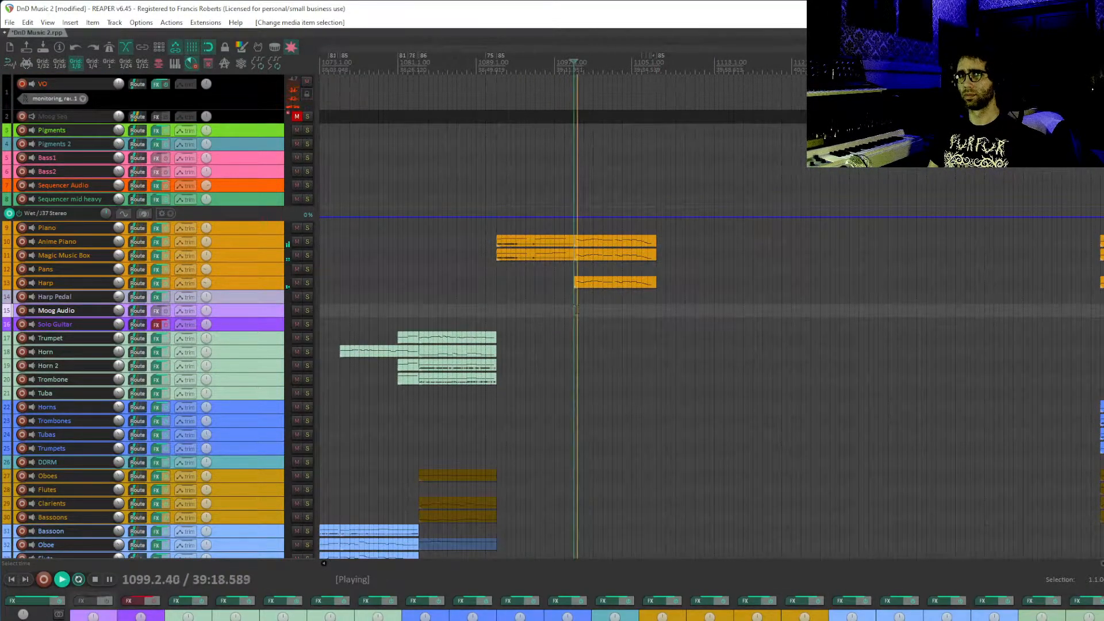
{"action": "key", "text": "space"}
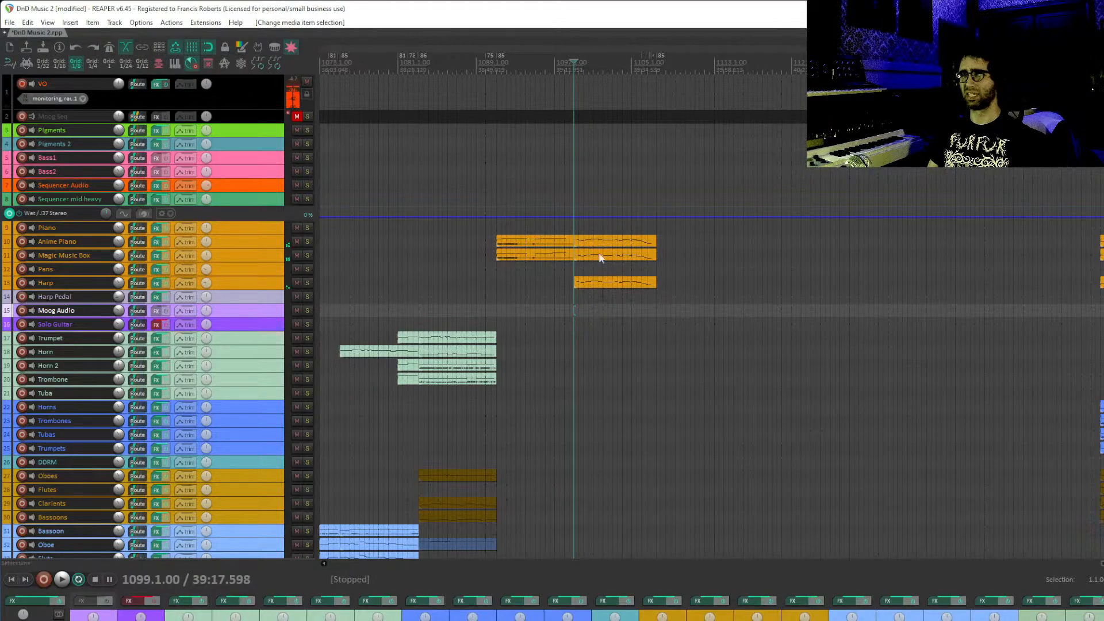
- Place the cursor at measure 1107, where the Harp item ends, and save the project
{"action": "left_click", "coordinate": [652, 299]}
{"action": "left_click", "coordinate": [660, 300]}
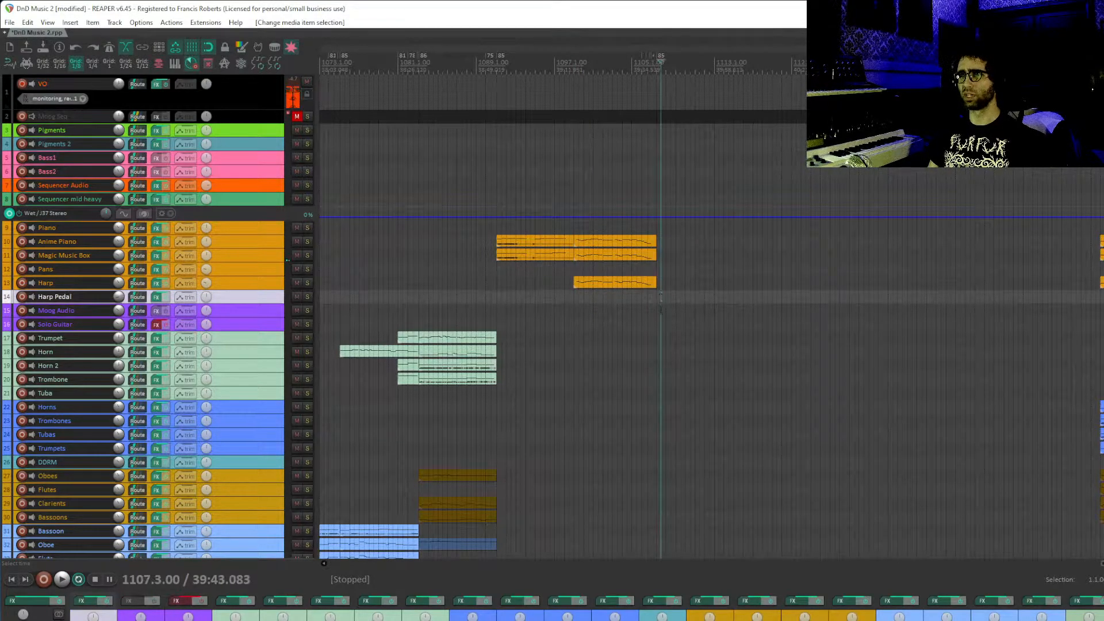
{"action": "left_click", "coordinate": [659, 320]}
{"action": "left_click", "coordinate": [658, 297]}
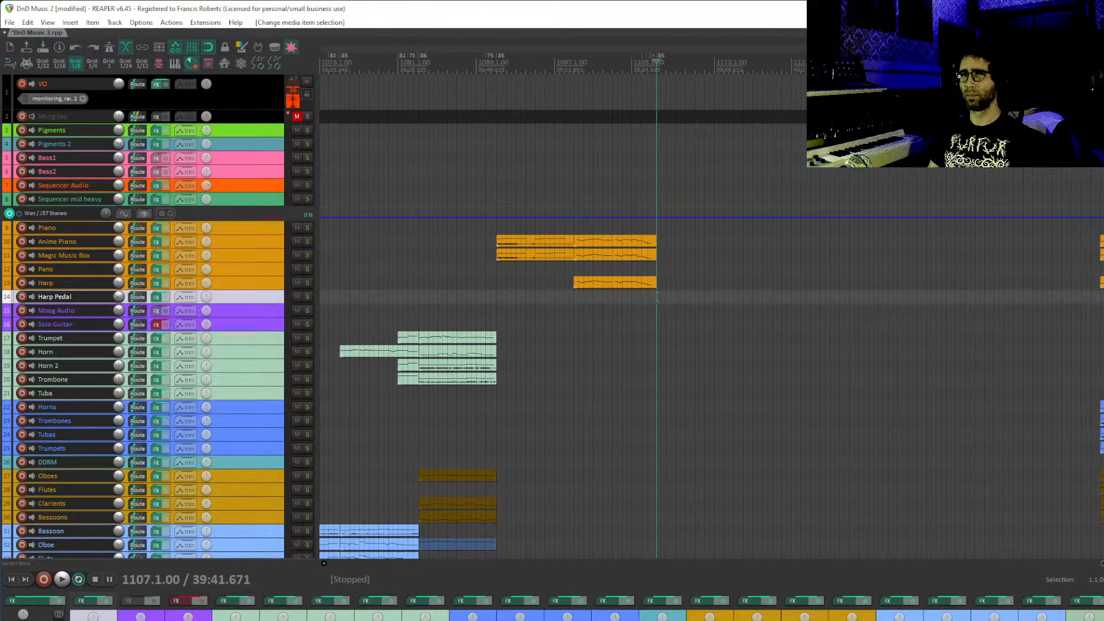
{"action": "scroll", "coordinate": [637, 230], "scroll_direction": "right", "scroll_amount": 1}
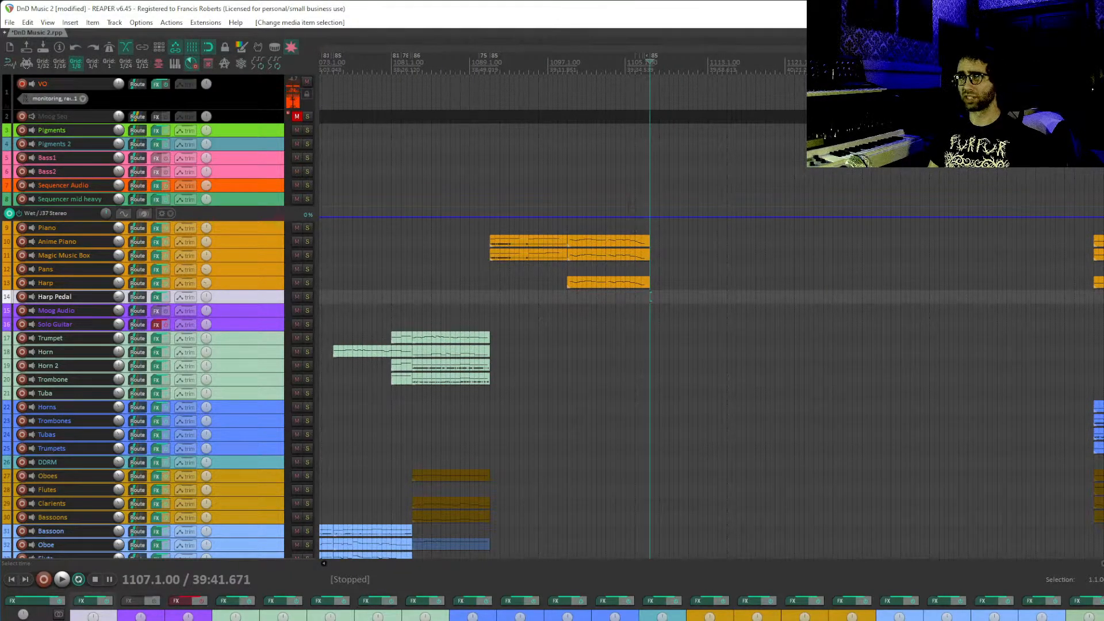
{"action": "scroll", "coordinate": [637, 230], "scroll_direction": "right", "scroll_amount": 4}
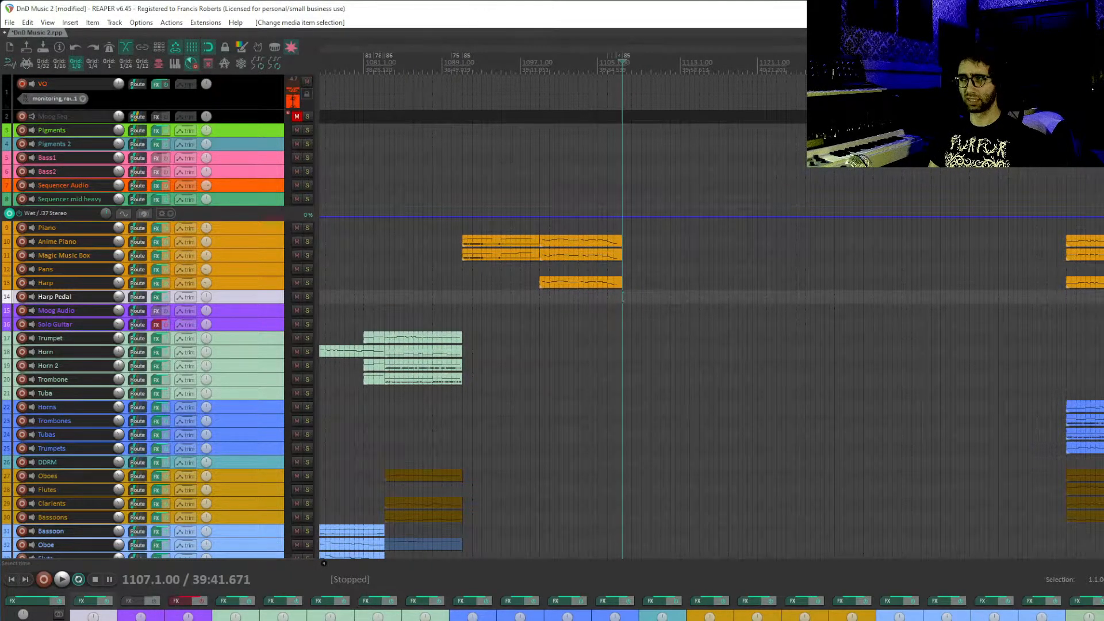
{"action": "scroll", "coordinate": [547, 203], "scroll_direction": "right", "scroll_amount": 2}
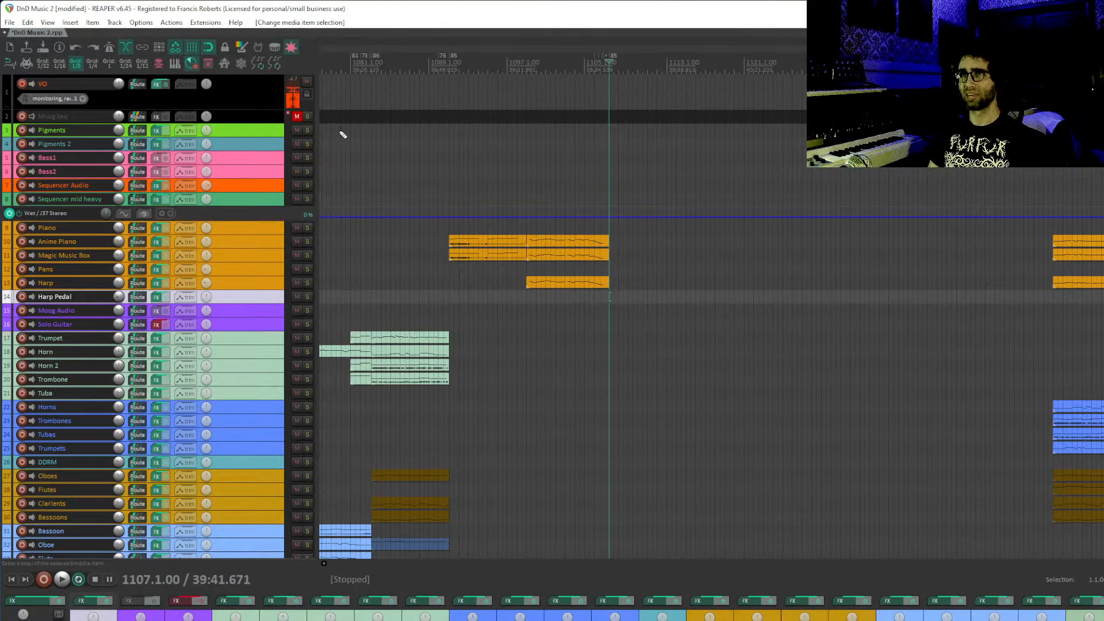
{"action": "key", "text": "ctrl+s"}
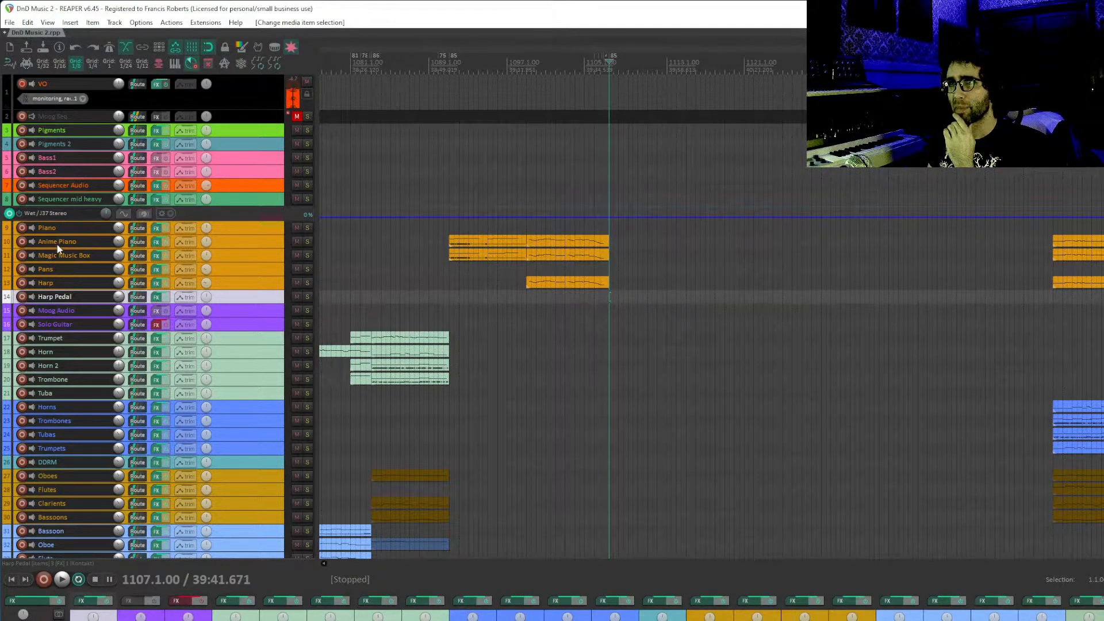
- Arm the Magic Music Box track to try its sound, disarm it and arm the Pans track for recording
{"action": "left_click", "coordinate": [22, 255]}
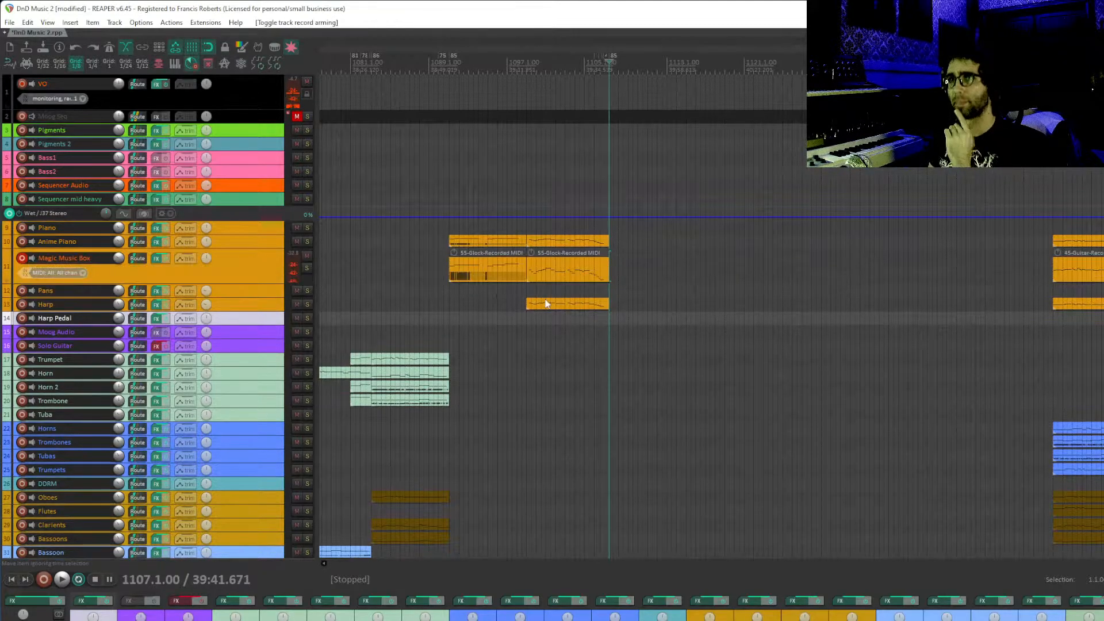
{"action": "scroll", "coordinate": [597, 313], "scroll_direction": "up", "scroll_amount": 2}
{"action": "left_click", "coordinate": [25, 258]}
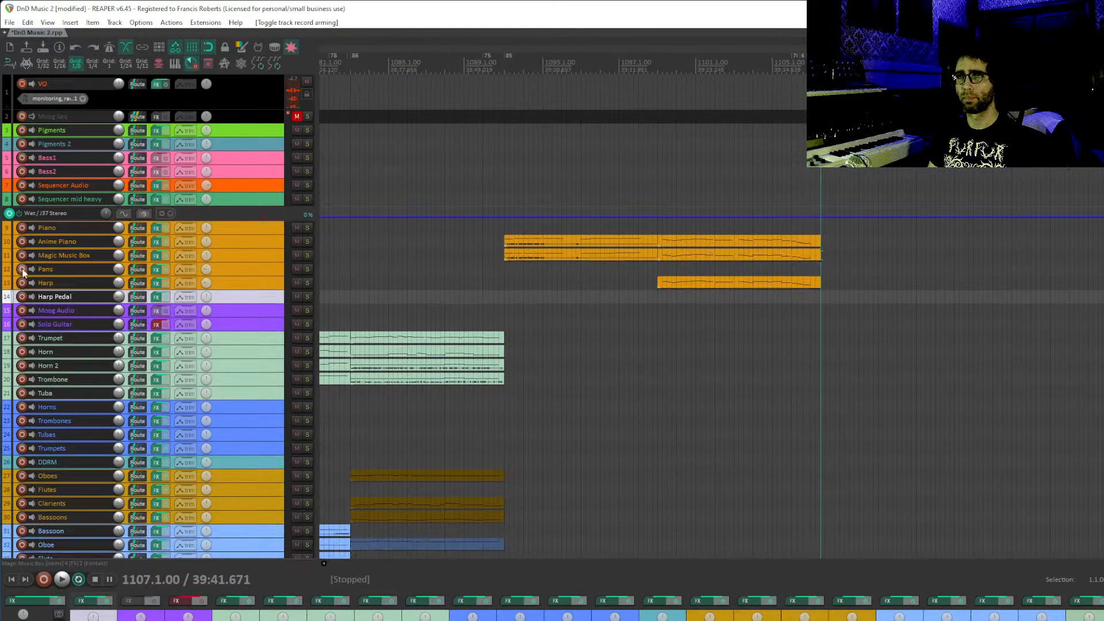
{"action": "left_click", "coordinate": [22, 269]}
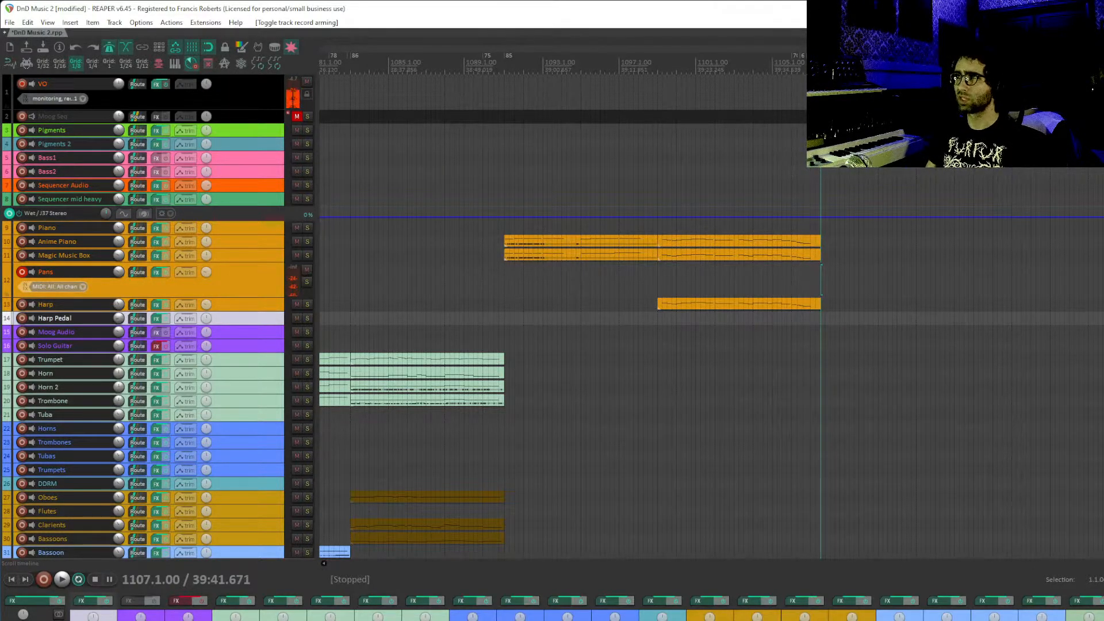
{"action": "key", "text": "space"}
{"action": "left_click_drag", "start_coordinate": [837, 276], "coordinate": [734, 317]}
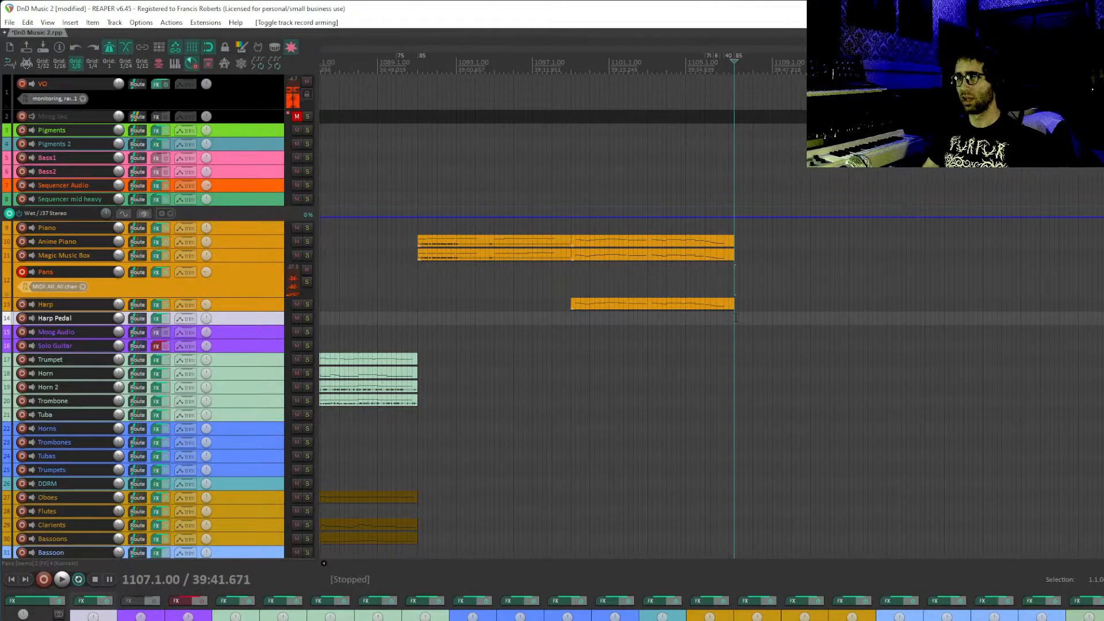
{"action": "left_click_drag", "start_coordinate": [764, 348], "coordinate": [718, 375]}
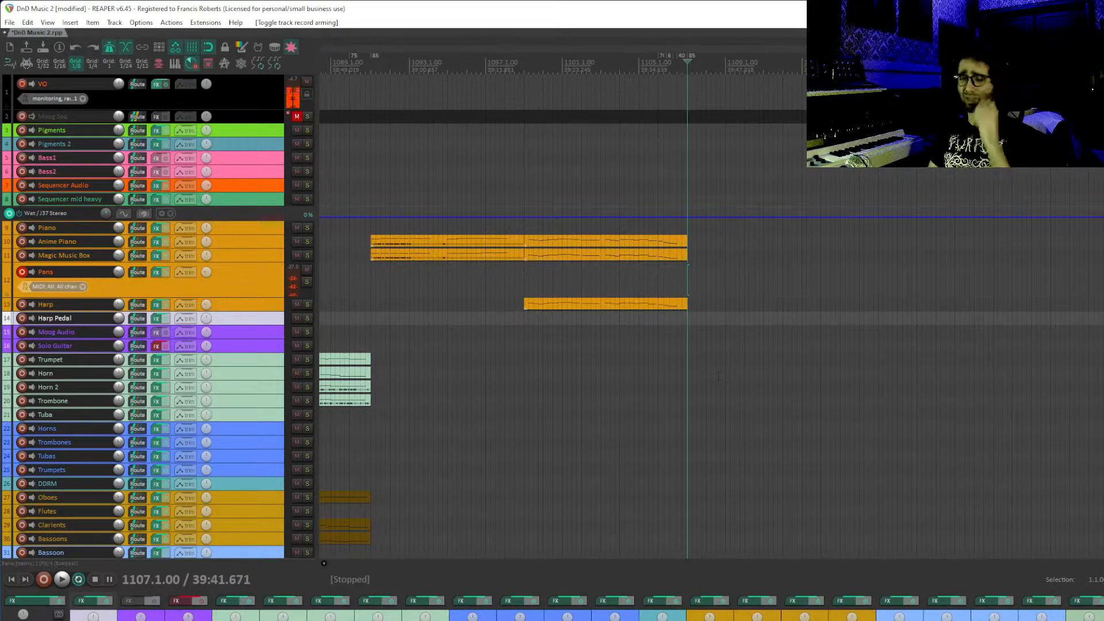
{"action": "left_click_drag", "start_coordinate": [735, 335], "coordinate": [659, 336]}
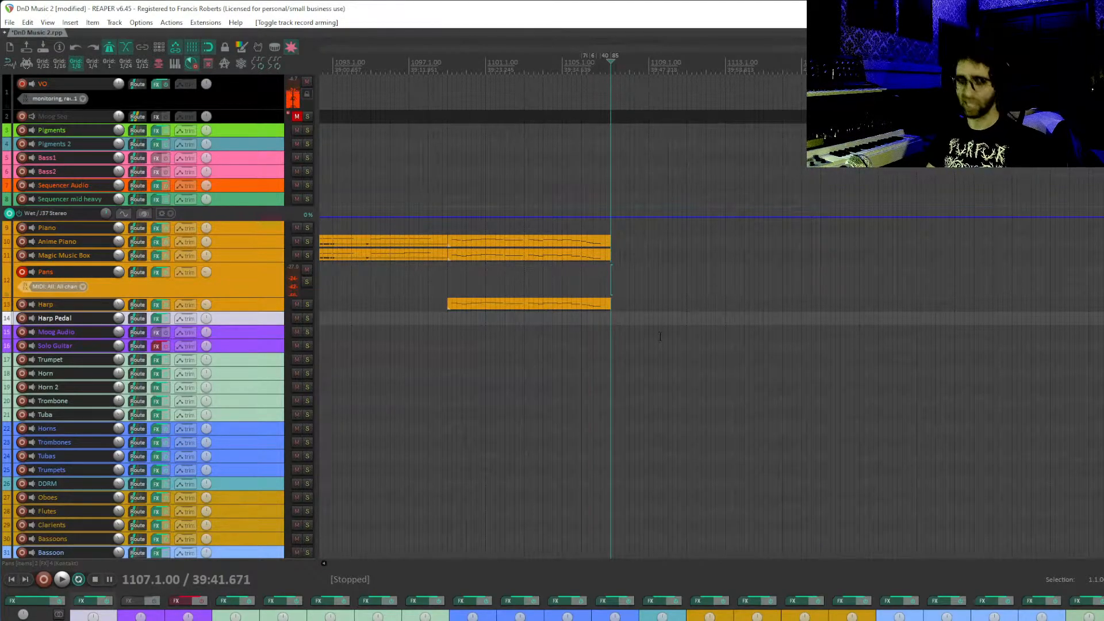
{"action": "left_click_drag", "start_coordinate": [561, 313], "coordinate": [806, 356]}
{"action": "left_click_drag", "start_coordinate": [727, 366], "coordinate": [1088, 239]}
{"action": "left_click_drag", "start_coordinate": [745, 269], "coordinate": [198, 397]}
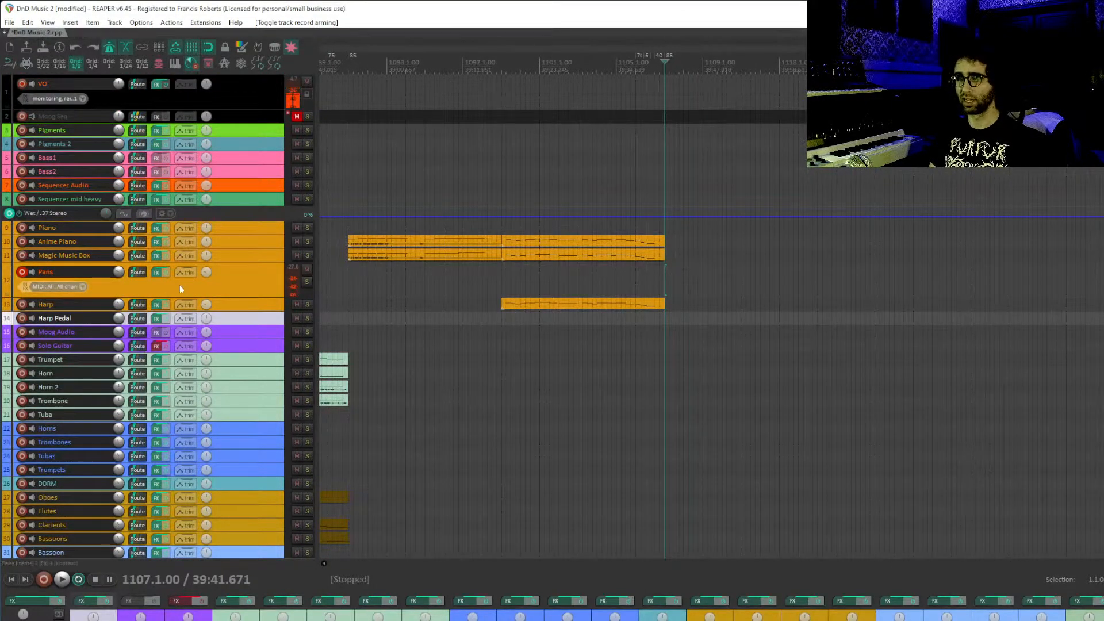
- Select the Pans track and try to record a take from measure 1107
{"action": "left_click", "coordinate": [246, 275]}
{"action": "left_click_drag", "start_coordinate": [696, 266], "coordinate": [673, 308]}
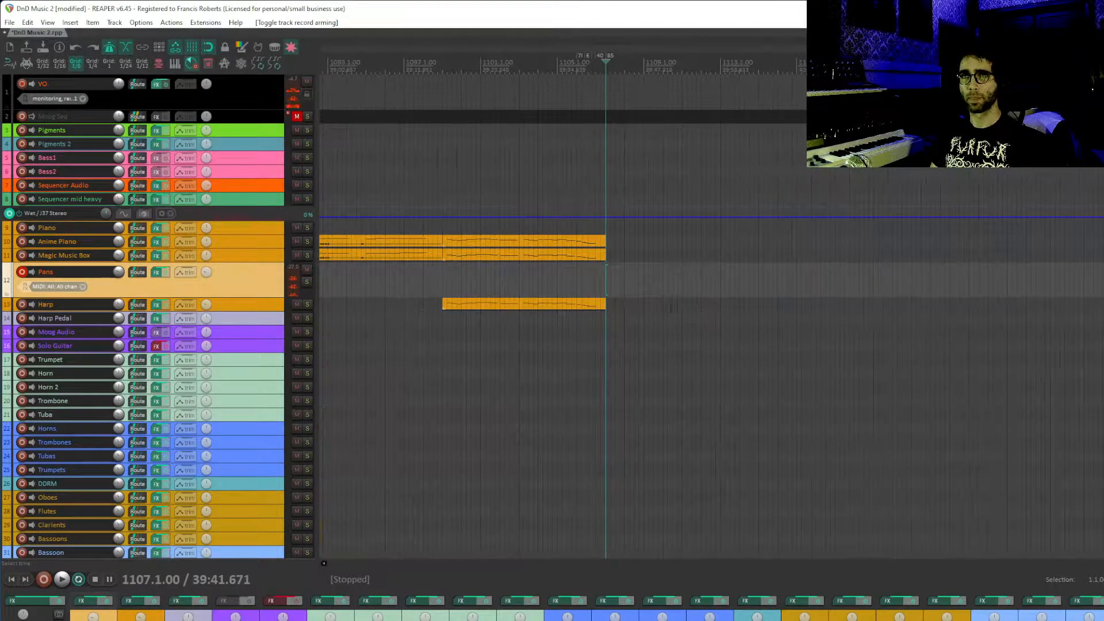
{"action": "key", "text": "ctrl+r"}
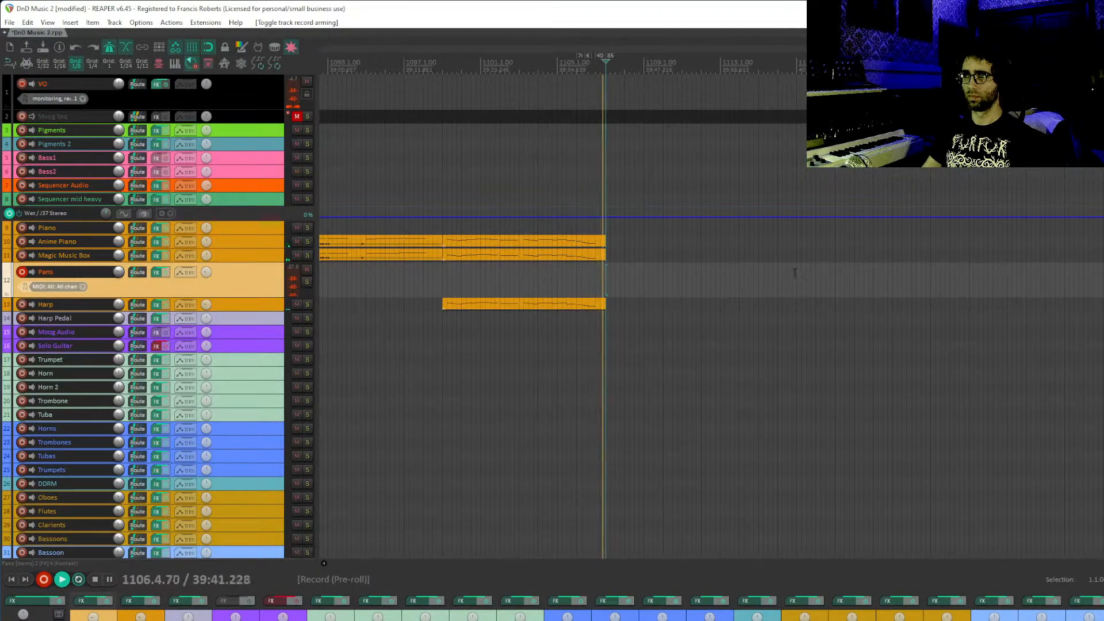
{"action": "key", "text": "space"}
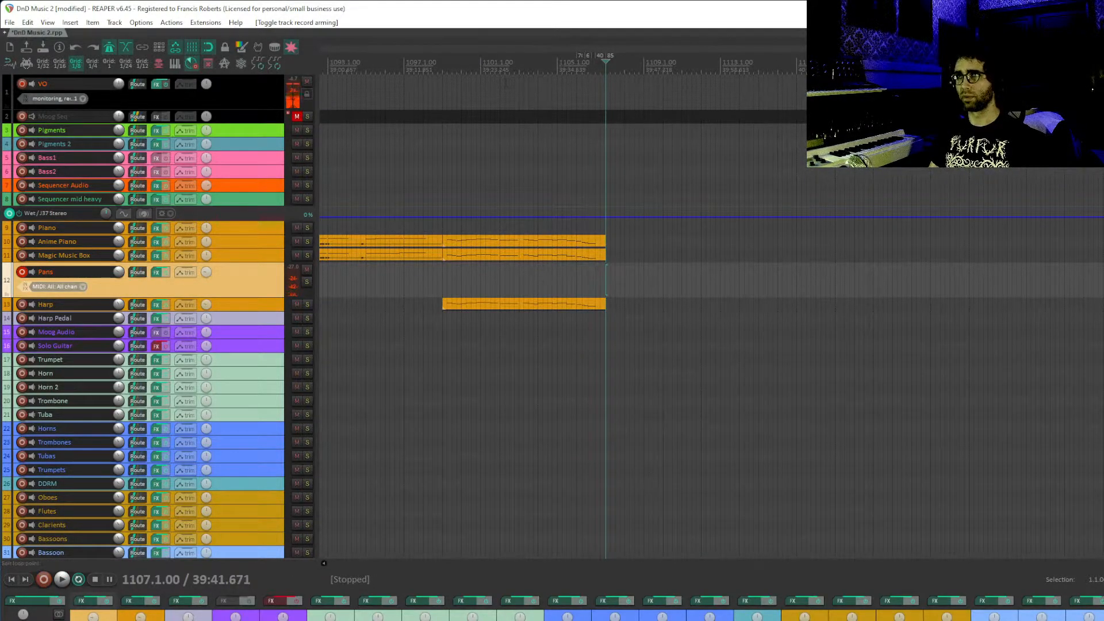
{"action": "scroll", "coordinate": [558, 280], "scroll_direction": "up", "scroll_amount": 6}
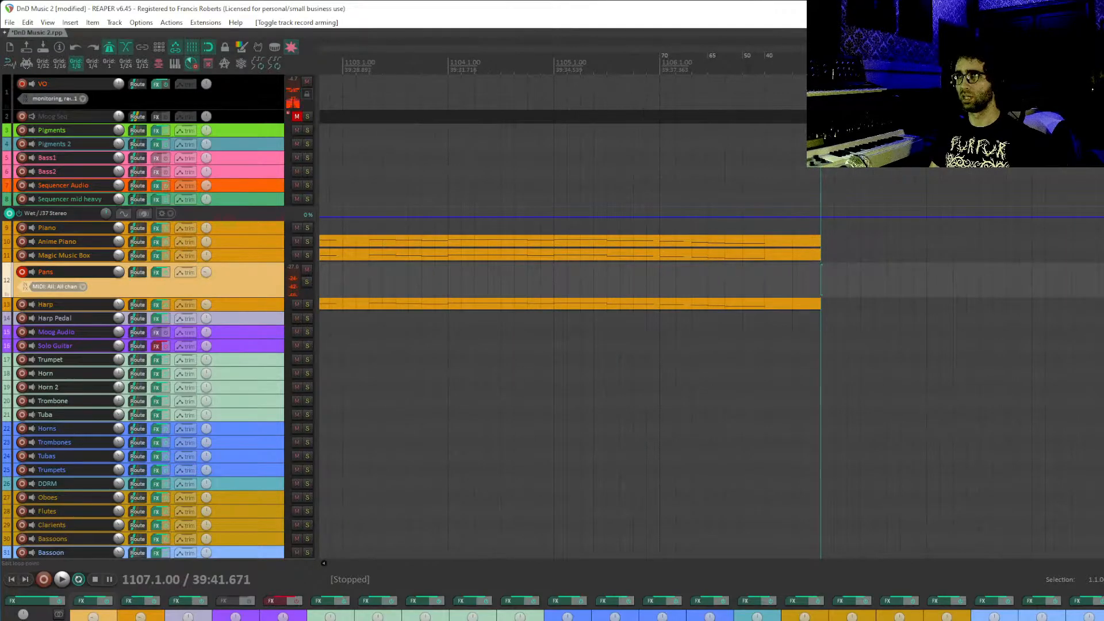
{"action": "left_click_drag", "start_coordinate": [660, 280], "coordinate": [821, 280]}
{"action": "left_click_drag", "start_coordinate": [836, 153], "coordinate": [616, 152]}
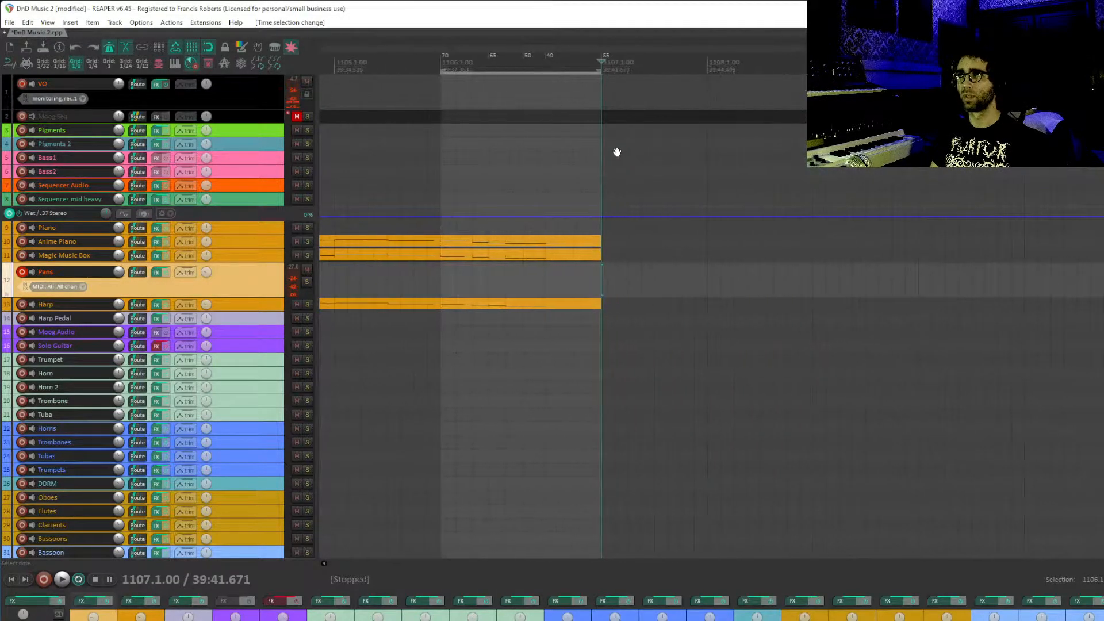
{"action": "left_click", "coordinate": [603, 98]}
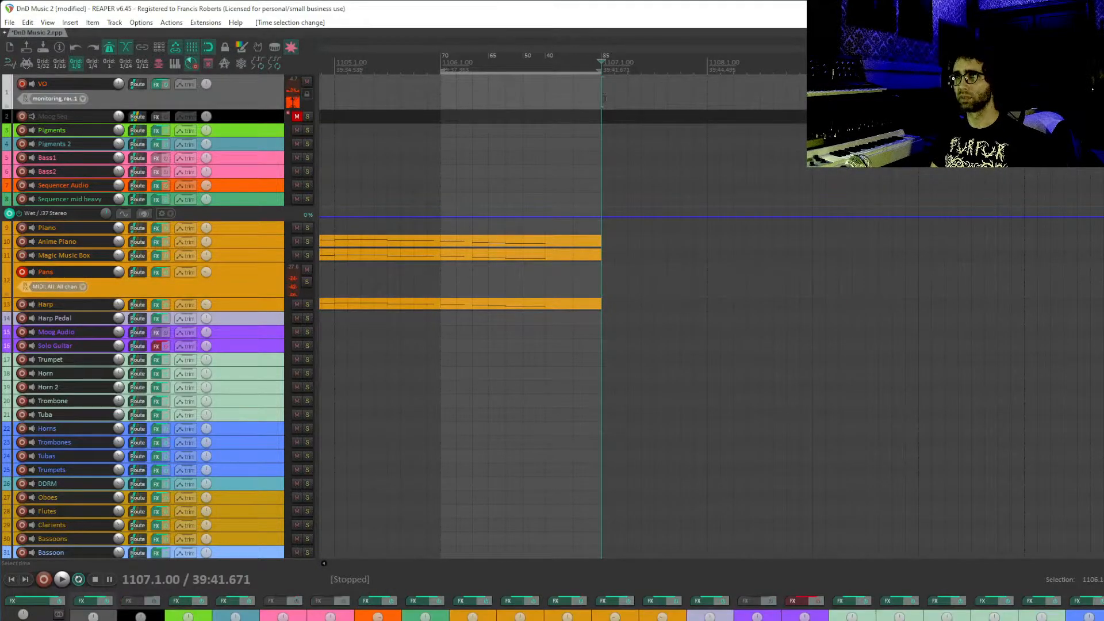
{"action": "key", "text": "Escape"}
- Record a MIDI melody of about four measures on the Pans track, starting at measure 1108
{"action": "left_click", "coordinate": [708, 269]}
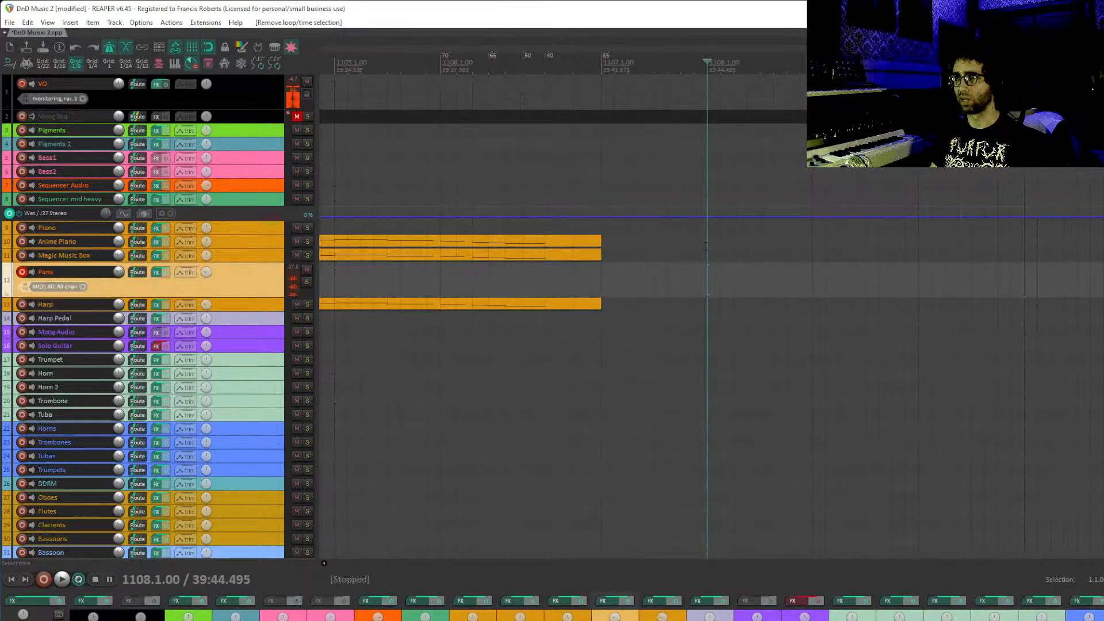
{"action": "scroll", "coordinate": [706, 246], "scroll_direction": "down", "scroll_amount": 3}
{"action": "scroll", "coordinate": [690, 287], "scroll_direction": "right", "scroll_amount": 3}
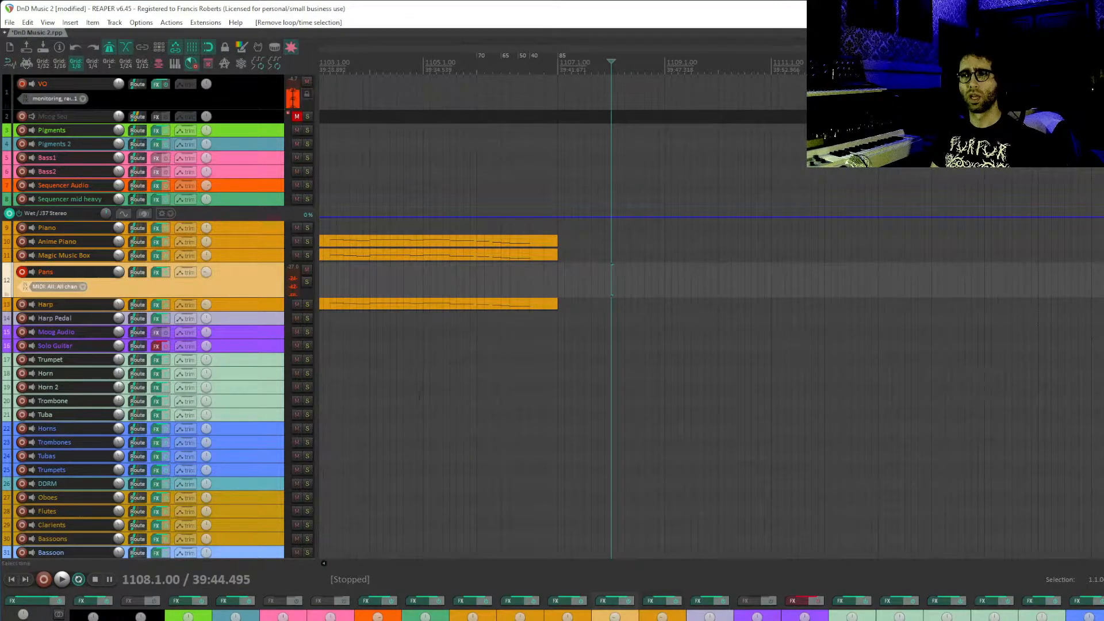
{"action": "scroll", "coordinate": [593, 270], "scroll_direction": "right", "scroll_amount": 1}
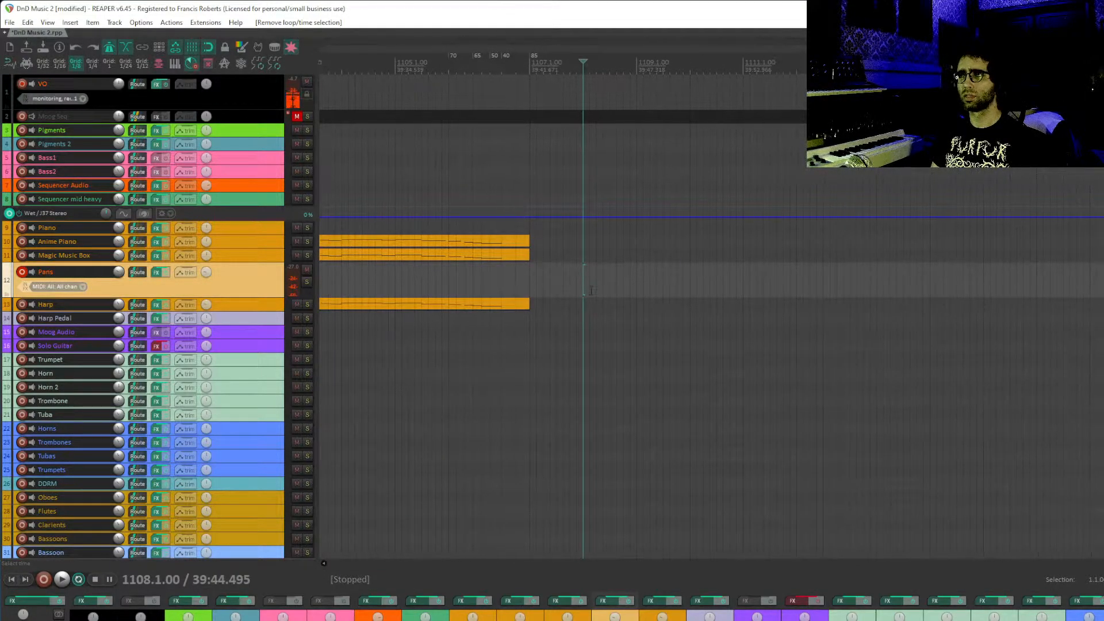
{"action": "key", "text": "ctrl+r"}
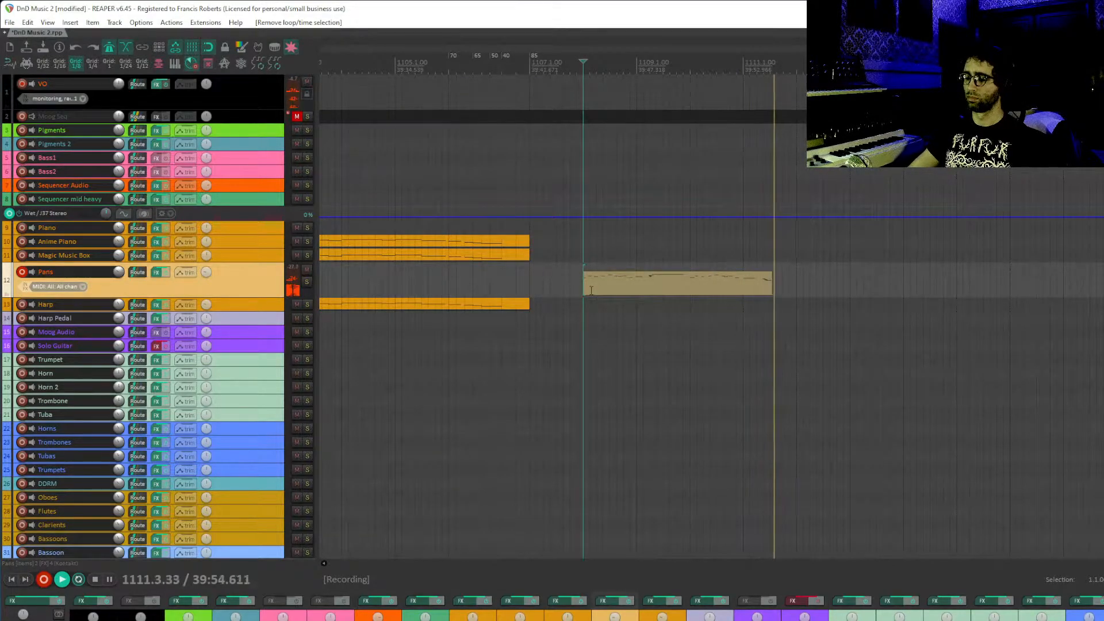
{"action": "key", "text": "space"}
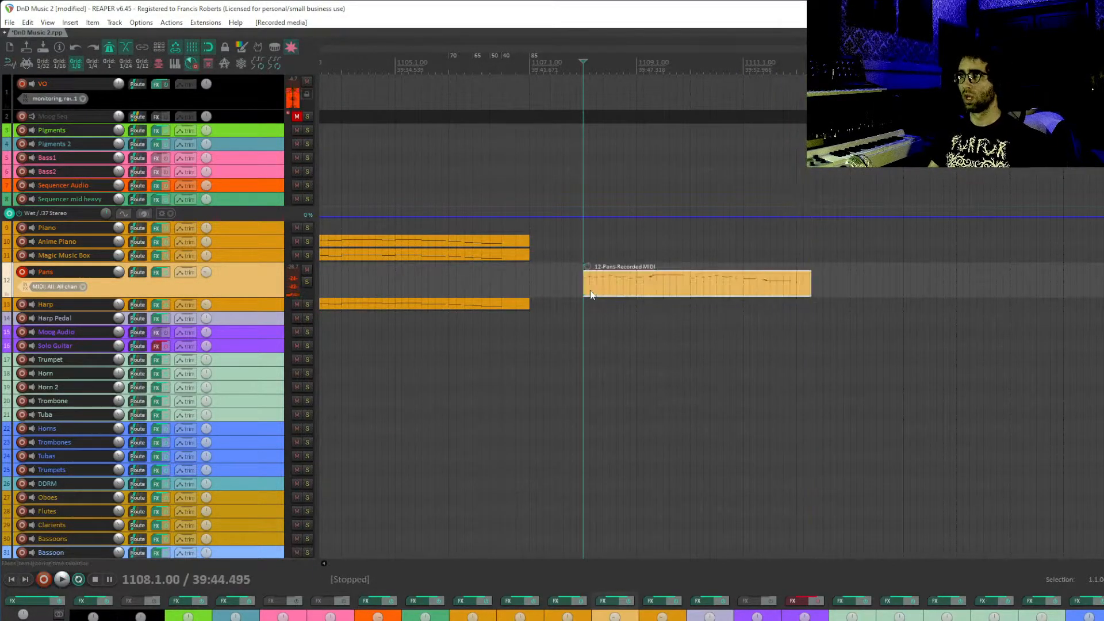
- Open the recorded Pans item in the MIDI editor, select all its notes and quantize them
{"action": "double_click", "coordinate": [612, 276]}
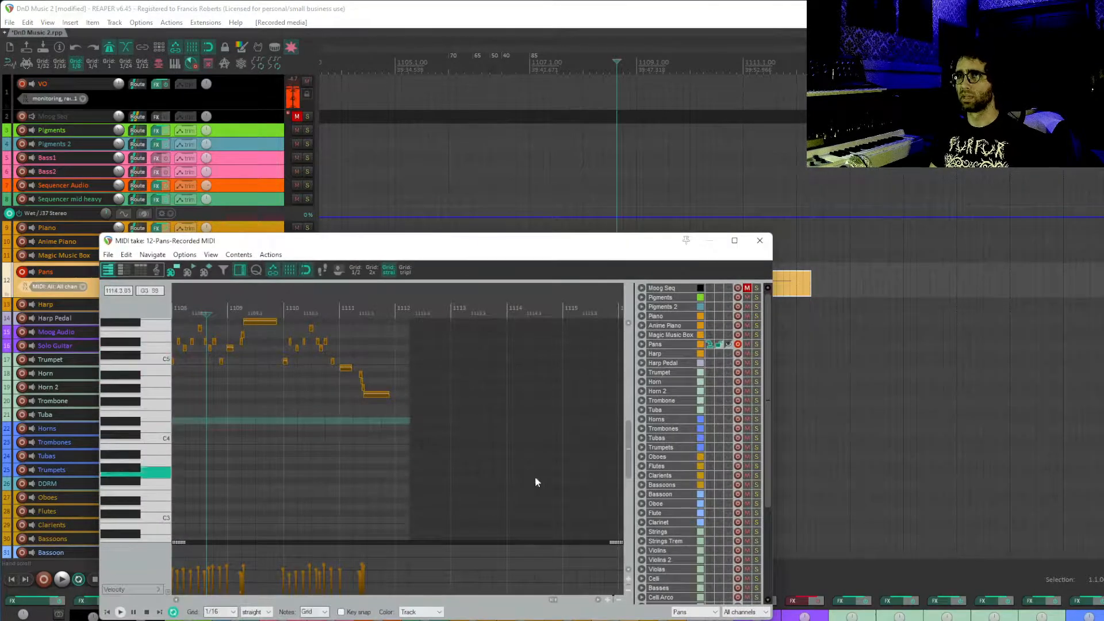
{"action": "scroll", "coordinate": [534, 475], "scroll_direction": "up", "scroll_amount": 2}
{"action": "key", "text": "ctrl+a"}
{"action": "scroll", "coordinate": [254, 365], "scroll_direction": "up", "scroll_amount": 7}
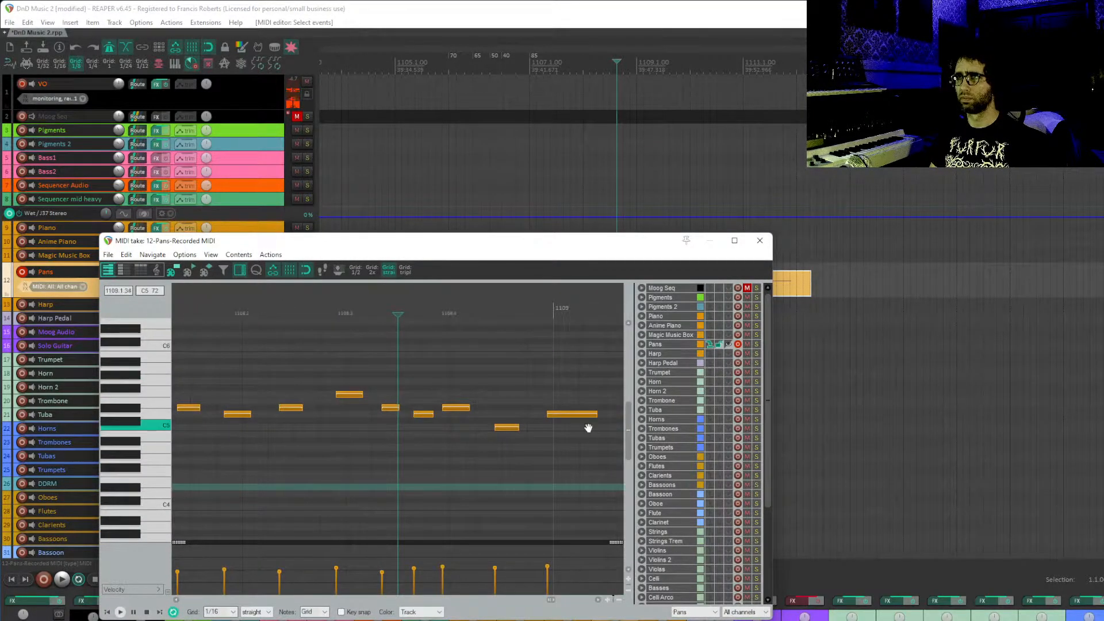
{"action": "left_click_drag", "start_coordinate": [589, 430], "coordinate": [277, 482]}
{"action": "scroll", "coordinate": [279, 484], "scroll_direction": "down", "scroll_amount": 6}
{"action": "scroll", "coordinate": [279, 485], "scroll_direction": "up", "scroll_amount": 5}
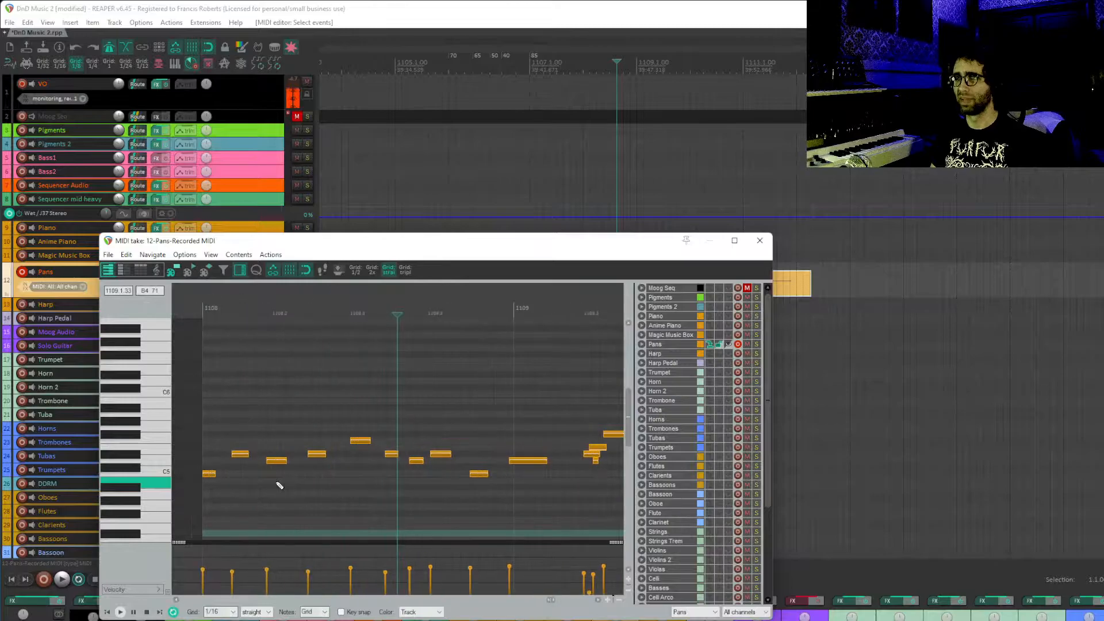
{"action": "key", "text": "q"}
{"action": "key", "text": "Return"}
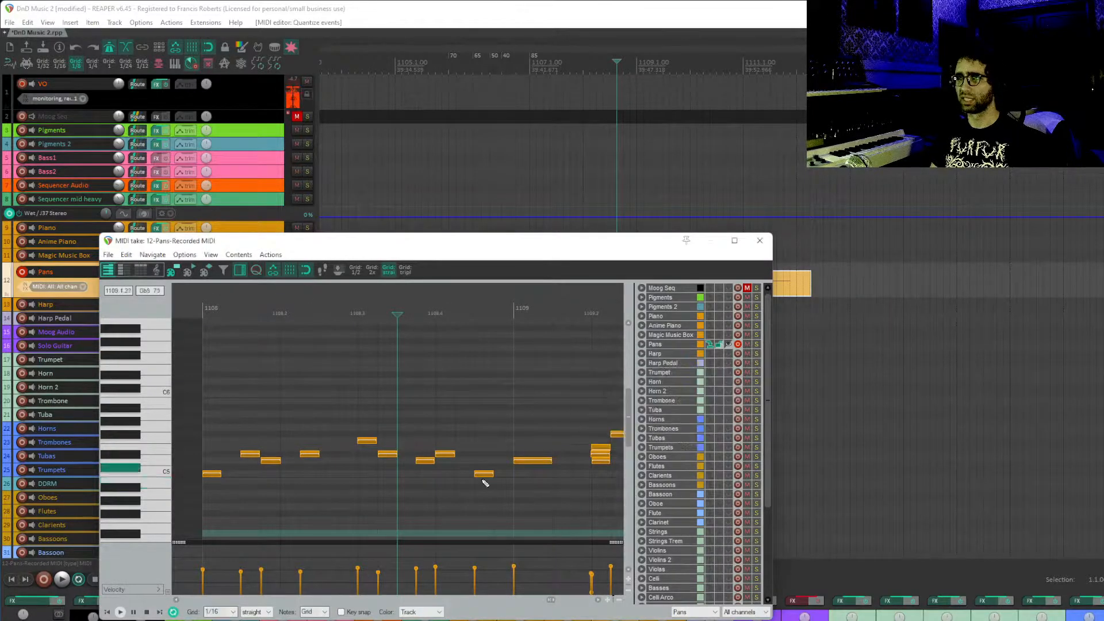
- Play back the quantized Pans melody from measure 1108 to check its timing
{"action": "left_click", "coordinate": [202, 314]}
{"action": "key", "text": "space"}
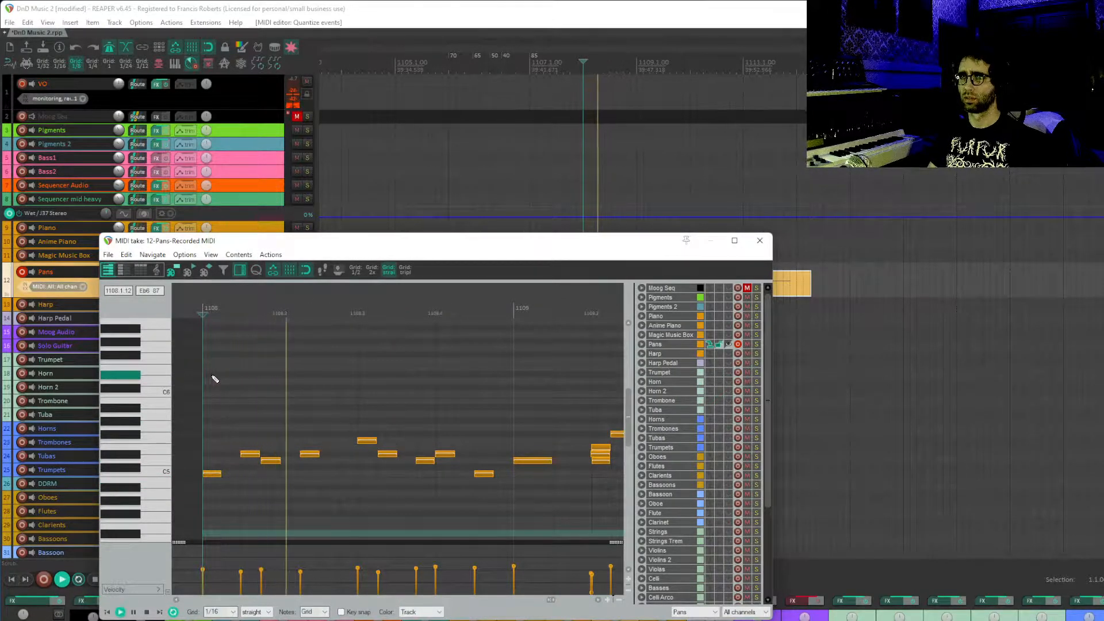
{"action": "key", "text": "space"}
{"action": "left_click", "coordinate": [377, 22]}
{"action": "scroll", "coordinate": [378, 23], "scroll_direction": "up", "scroll_amount": 1}
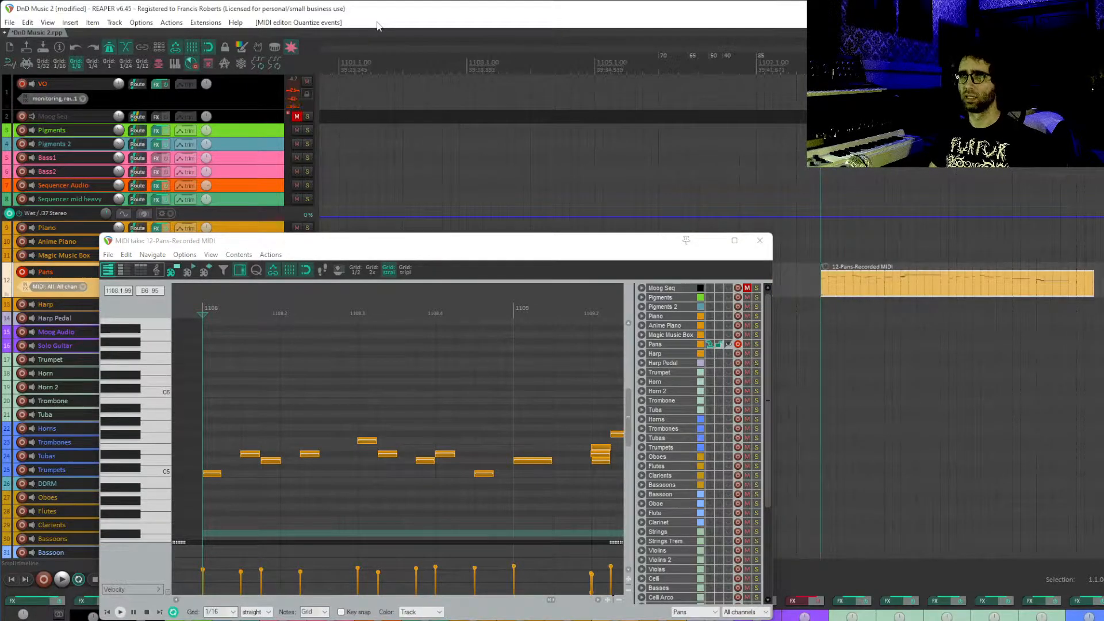
{"action": "key", "text": "space"}
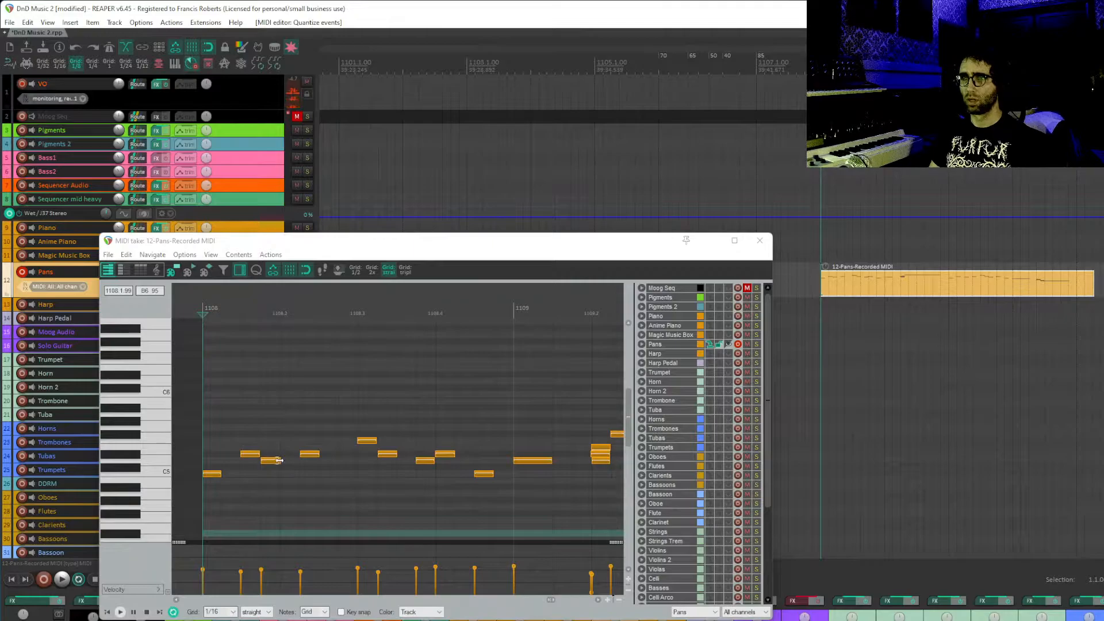
- Shift the third and fourth notes of measure 1108 one sixteenth later and audition the change
{"action": "left_click_drag", "start_coordinate": [278, 440], "coordinate": [290, 460]}
{"action": "key", "text": "space"}
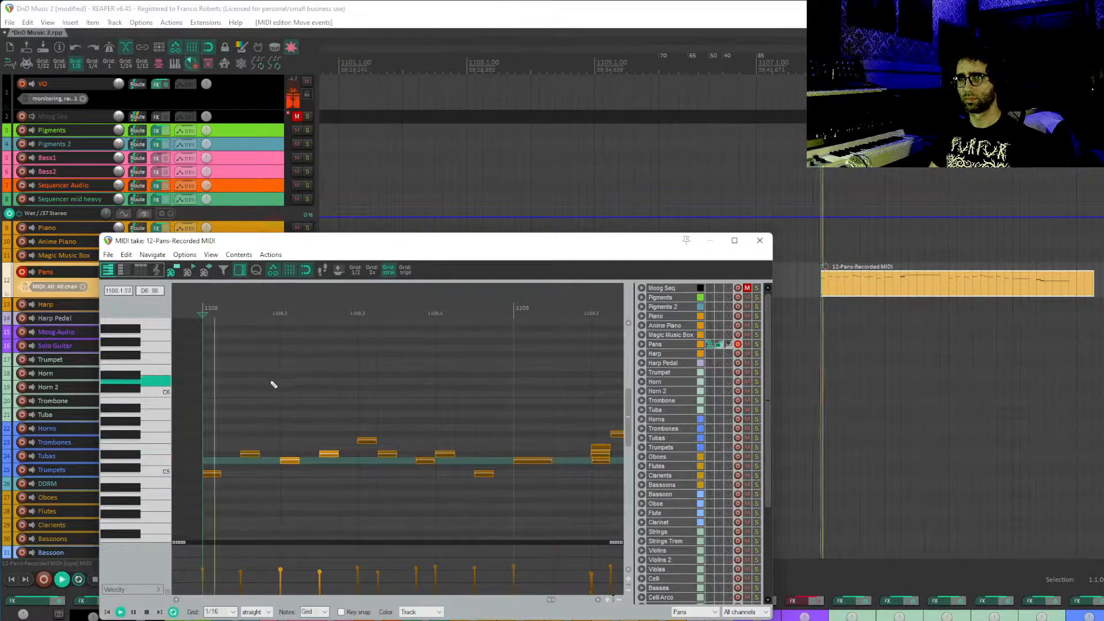
{"action": "scroll", "coordinate": [407, 389], "scroll_direction": "right", "scroll_amount": 1}
{"action": "key", "text": "space"}
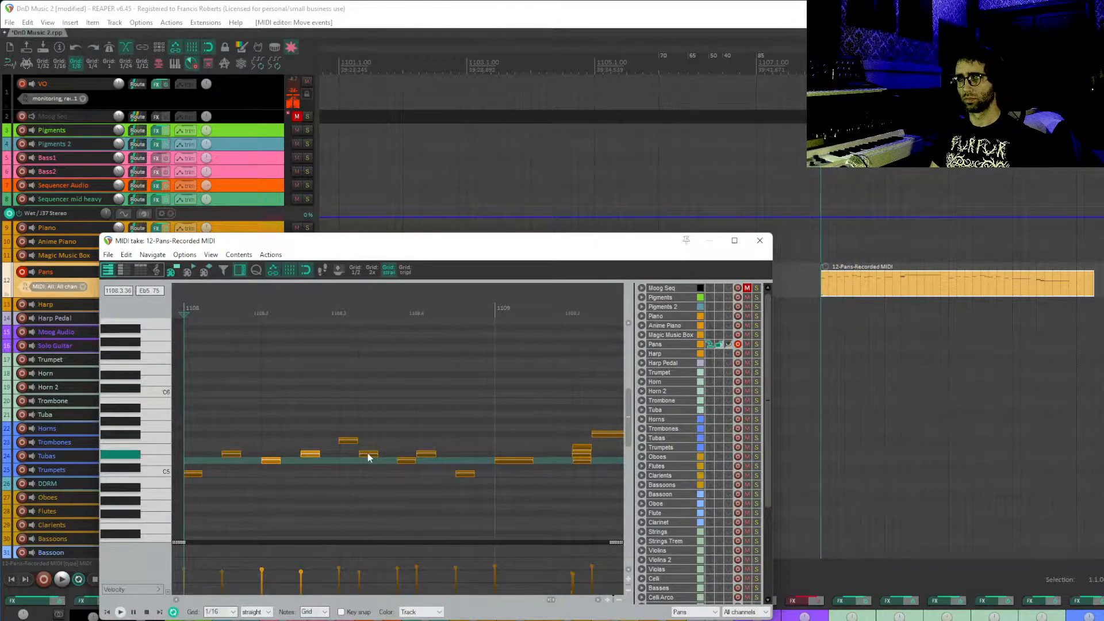
- Move the note right after the highest note of measure 1108 one sixteenth later and play the phrase
{"action": "left_click", "coordinate": [372, 453]}
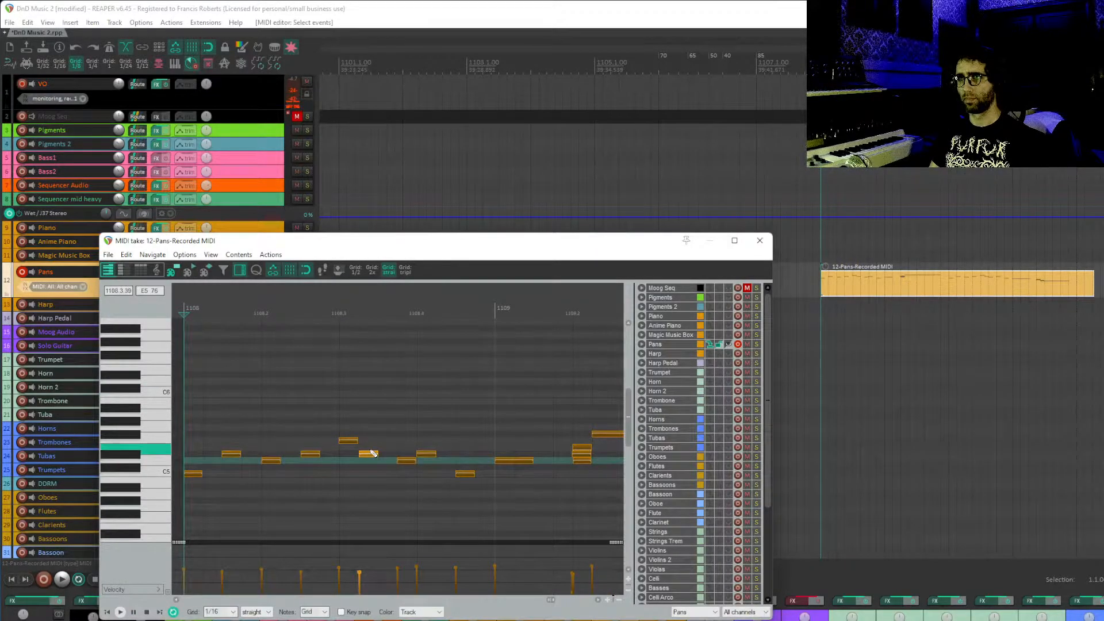
{"action": "left_click", "coordinate": [369, 450]}
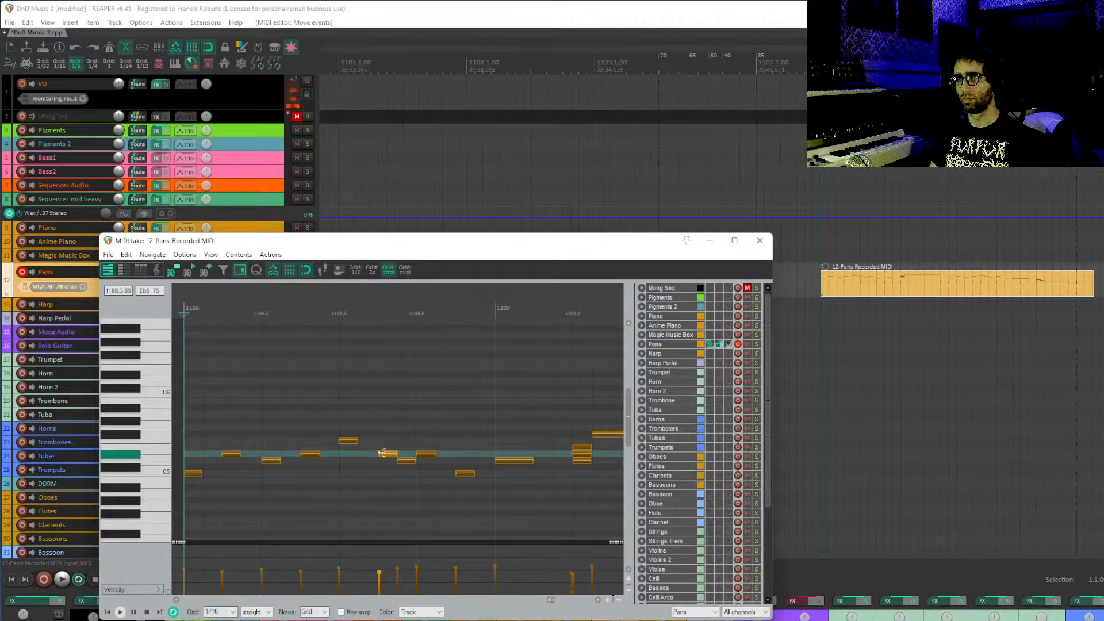
{"action": "left_click", "coordinate": [344, 460]}
{"action": "key", "text": "space"}
{"action": "left_click_drag", "start_coordinate": [520, 448], "coordinate": [375, 455]}
{"action": "key", "text": "space"}
- Delete the stacked notes at beat 2 of measure 1109 and extend the following long note's start back to that beat
{"action": "left_click", "coordinate": [451, 462]}
{"action": "scroll", "coordinate": [448, 466], "scroll_direction": "up", "scroll_amount": 4}
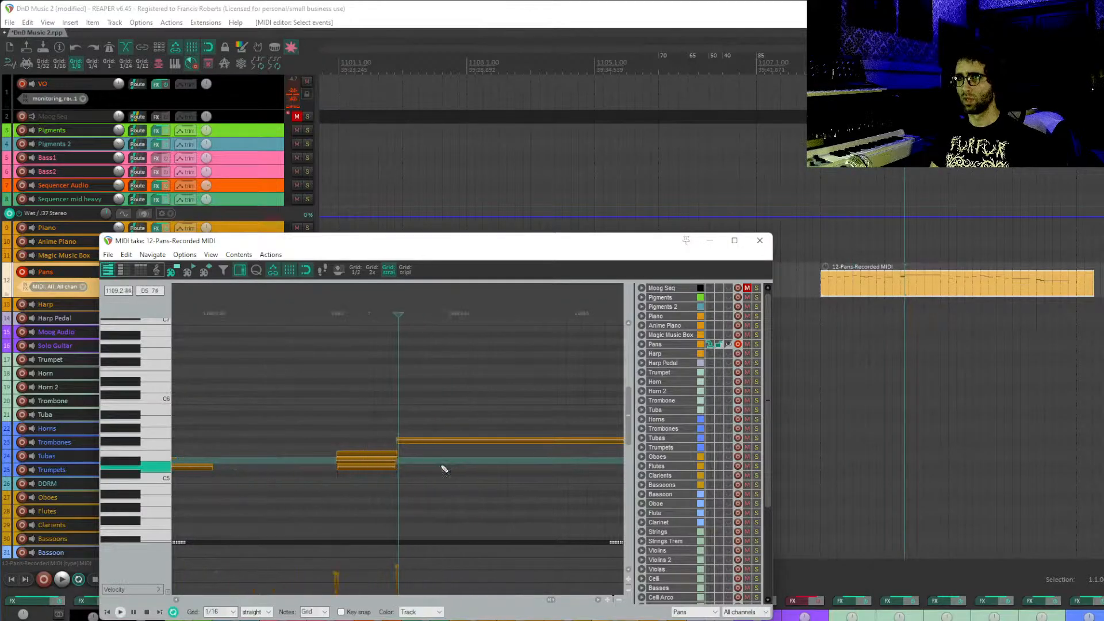
{"action": "left_click_drag", "start_coordinate": [371, 493], "coordinate": [369, 490]}
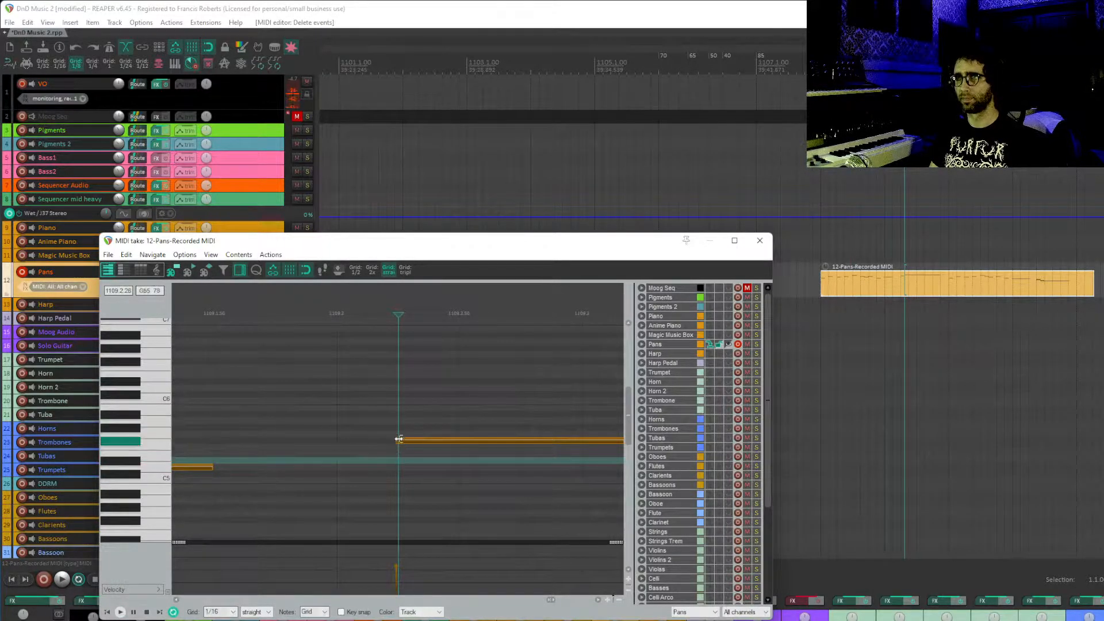
{"action": "left_click_drag", "start_coordinate": [399, 439], "coordinate": [347, 444]}
{"action": "left_click", "coordinate": [352, 453]}
- Shift the two notes following the highest note of measure 1110 one sixteenth later and replay from there
{"action": "key", "text": "space"}
{"action": "scroll", "coordinate": [419, 441], "scroll_direction": "down", "scroll_amount": 4}
{"action": "mouse_move", "coordinate": [536, 463]}
{"action": "left_mouse_down"}
{"action": "mouse_move", "coordinate": [392, 470]}
{"action": "mouse_move", "coordinate": [339, 431]}
{"action": "left_mouse_up"}
{"action": "left_click_drag", "start_coordinate": [387, 471], "coordinate": [349, 470]}
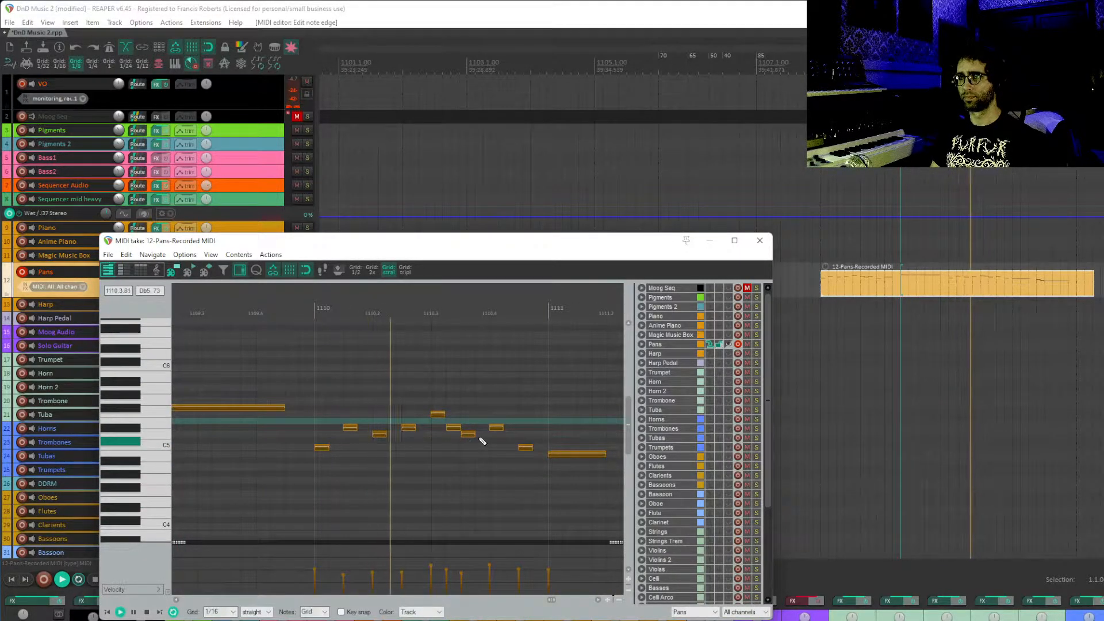
{"action": "left_click_drag", "start_coordinate": [453, 415], "coordinate": [471, 434]}
{"action": "left_click", "coordinate": [431, 399]}
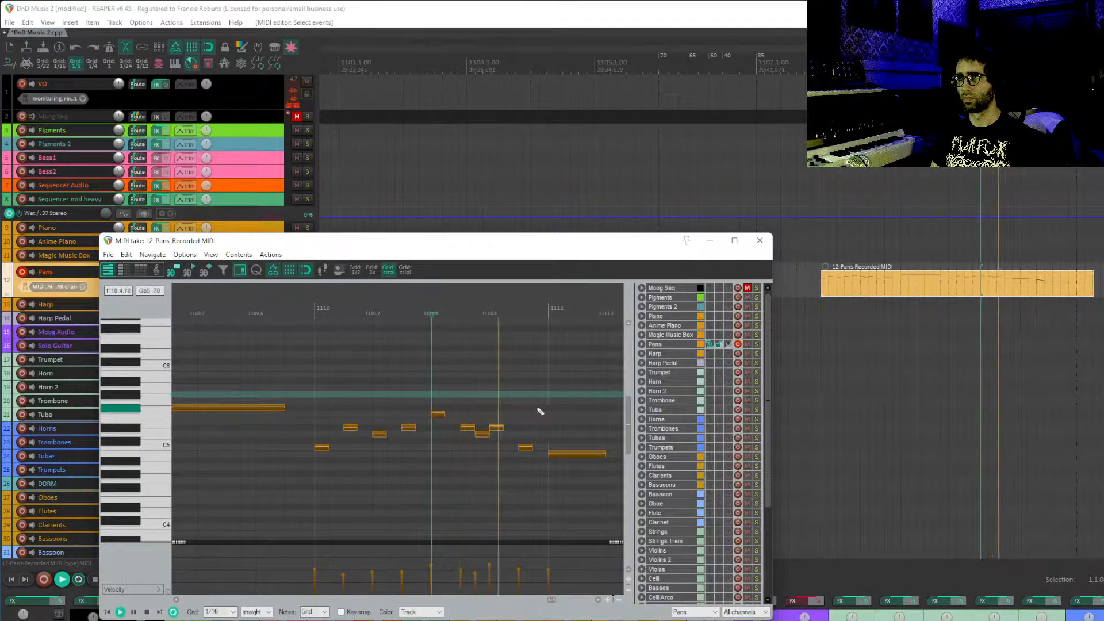
- Adjust the melody's final low note to start on beat 3 of measure 1111 and play the ending
{"action": "left_click_drag", "start_coordinate": [577, 423], "coordinate": [318, 409]}
{"action": "left_click_drag", "start_coordinate": [405, 436], "coordinate": [402, 466]}
{"action": "key", "text": "Delete"}
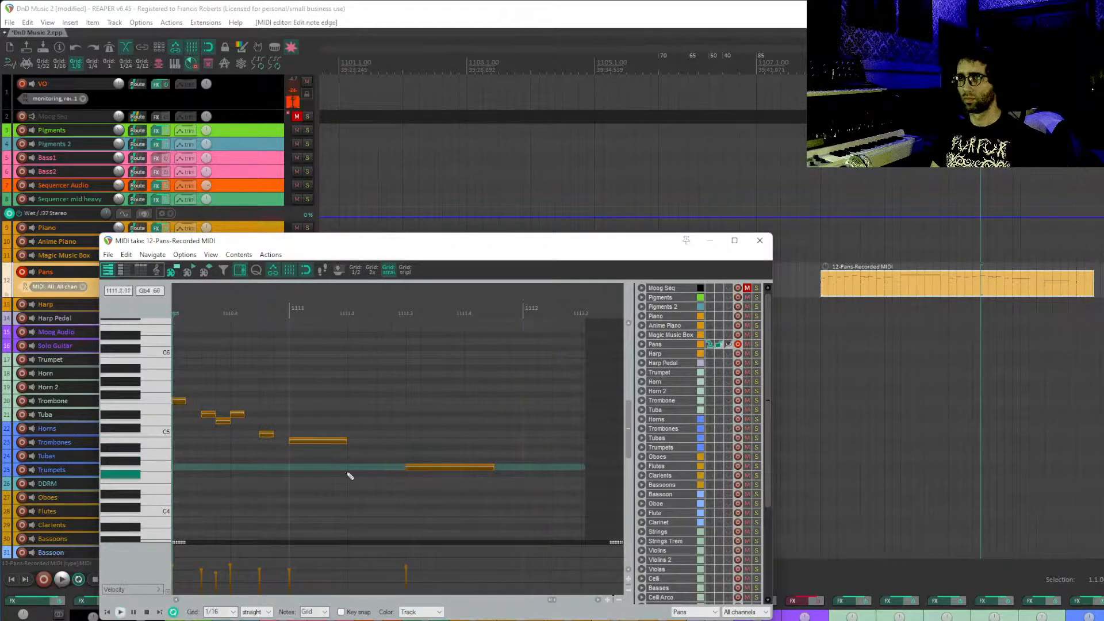
{"action": "left_click", "coordinate": [291, 444]}
{"action": "left_click_drag", "start_coordinate": [469, 438], "coordinate": [420, 444]}
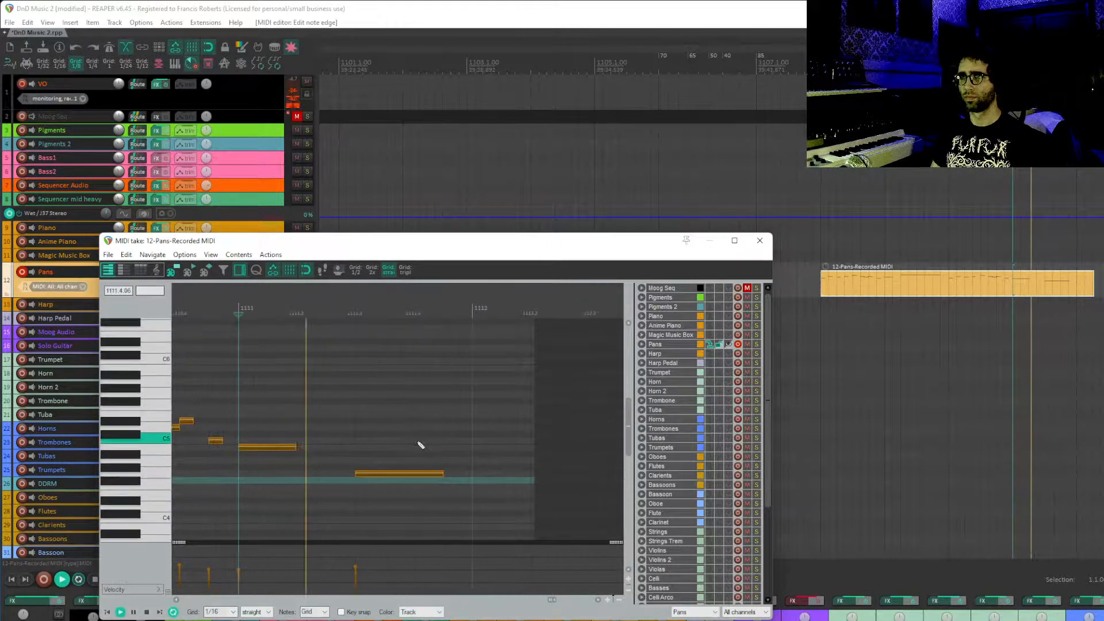
- Close the MIDI editor and trim the excess from the end of the Pans item at measure 1112
{"action": "left_click", "coordinate": [759, 241]}
{"action": "key", "text": "space"}
{"action": "left_click", "coordinate": [1072, 285]}
{"action": "key", "text": "s"}
{"action": "left_click", "coordinate": [862, 281]}
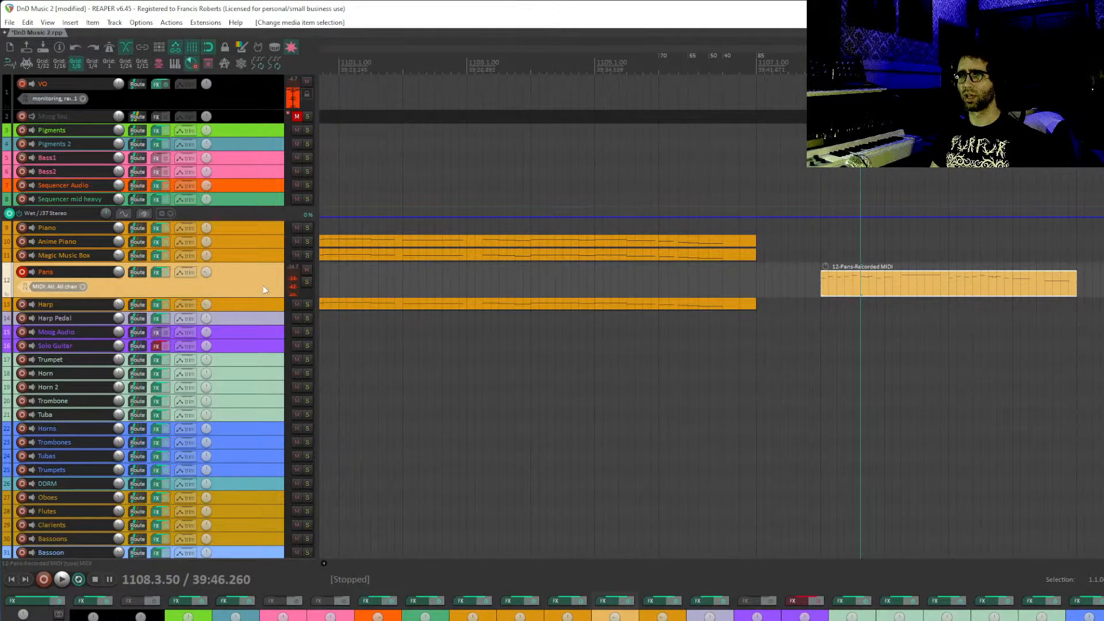
- Insert a track from the Upside Down Reverb template below Pans and check its effects chain
{"action": "left_click", "coordinate": [144, 22]}
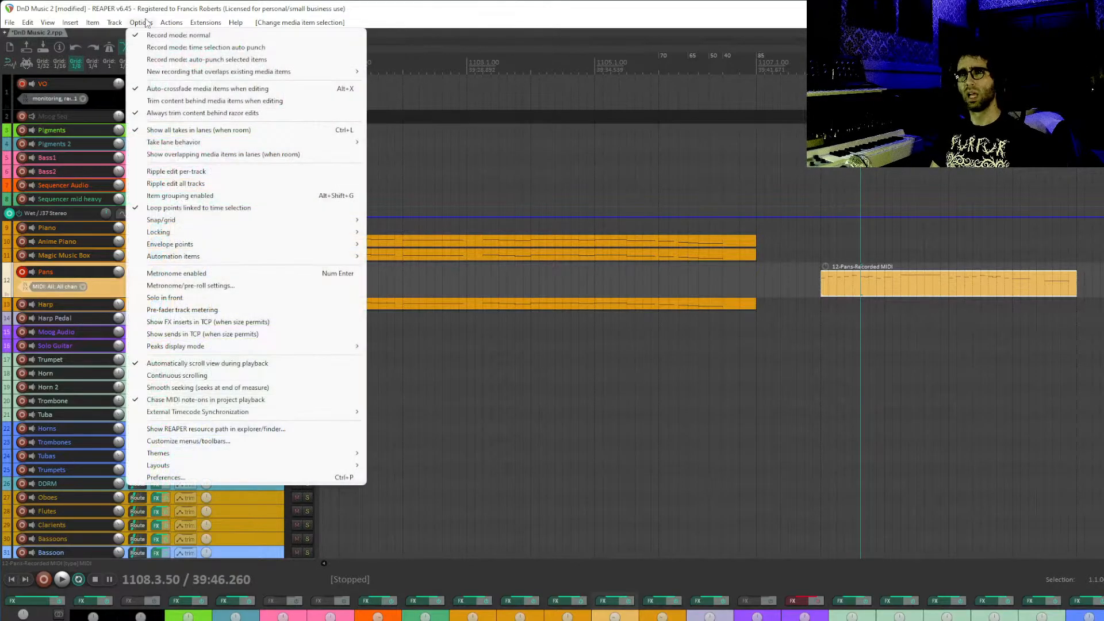
{"action": "mouse_move", "coordinate": [115, 22]}
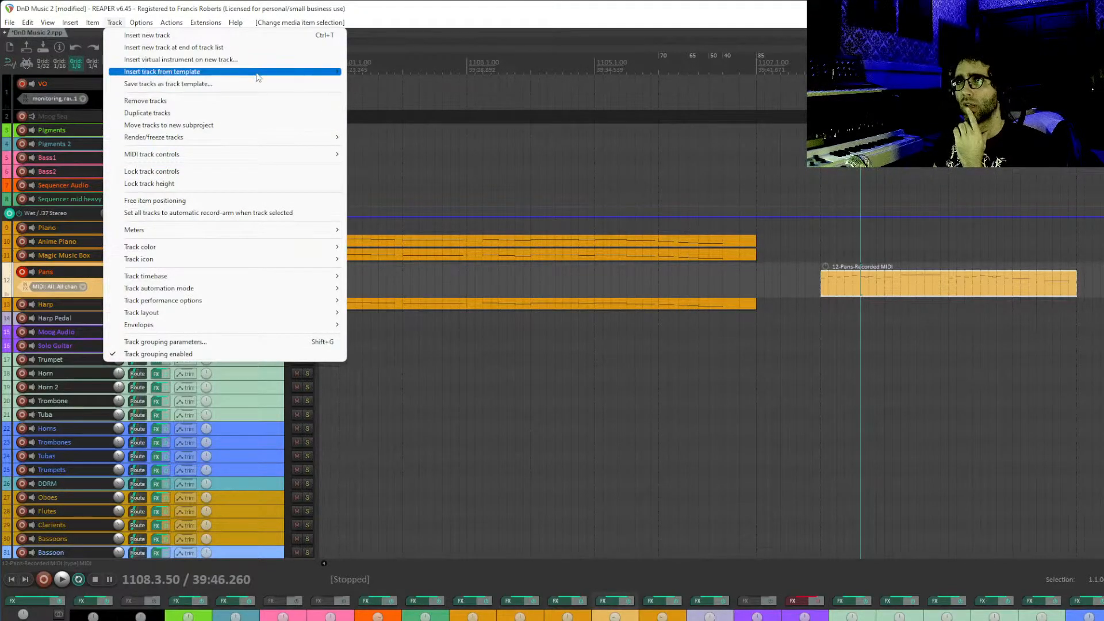
{"action": "mouse_move", "coordinate": [258, 72]}
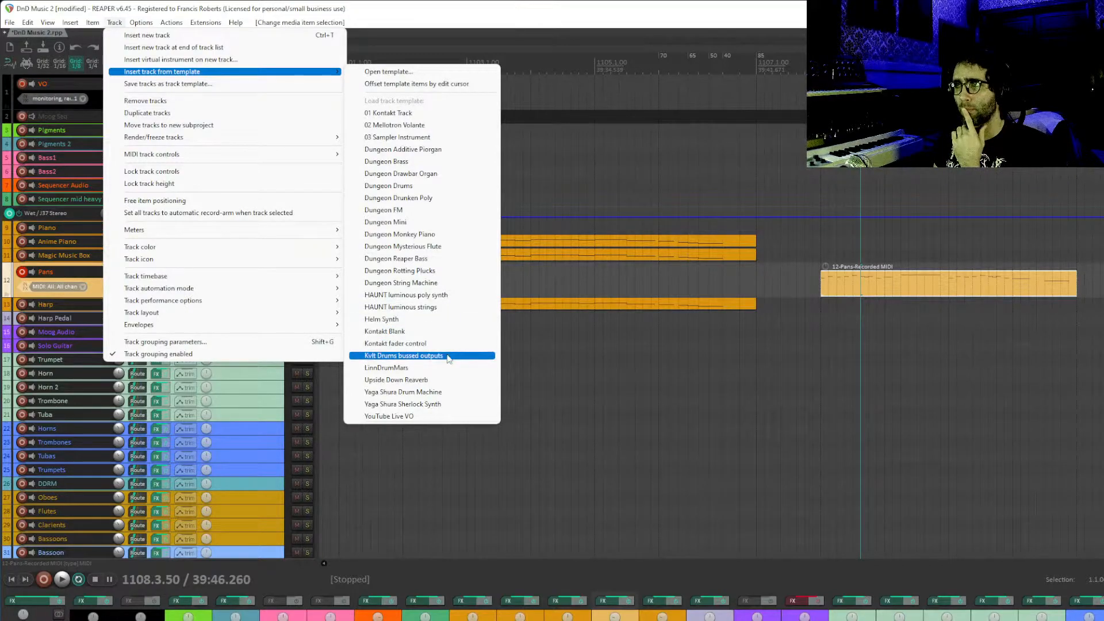
{"action": "left_click", "coordinate": [421, 382]}
{"action": "left_click", "coordinate": [155, 305]}
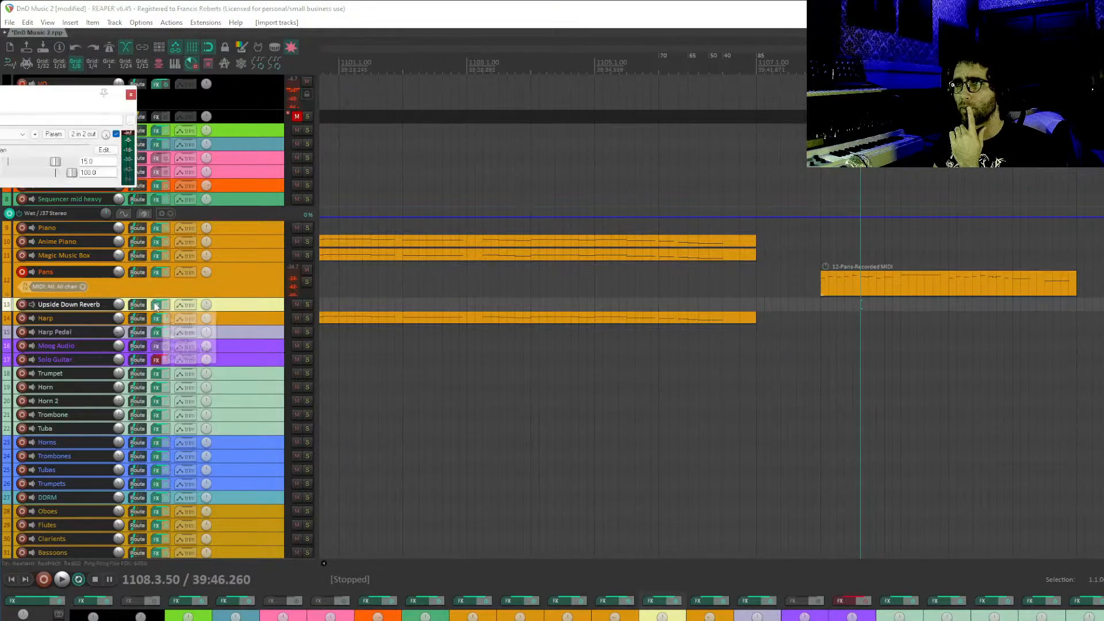
{"action": "left_click", "coordinate": [131, 95]}
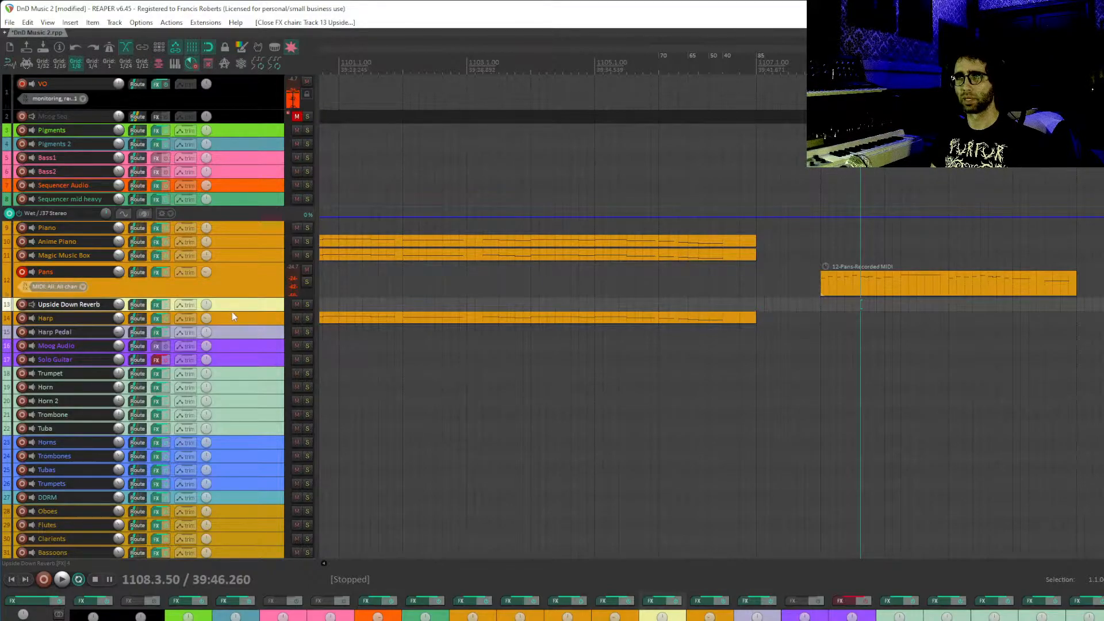
- Enlarge the Upside Down Reverb track and add a send to it from the Pans track
{"action": "left_click_drag", "start_coordinate": [232, 311], "coordinate": [229, 403]}
{"action": "left_click", "coordinate": [244, 295]}
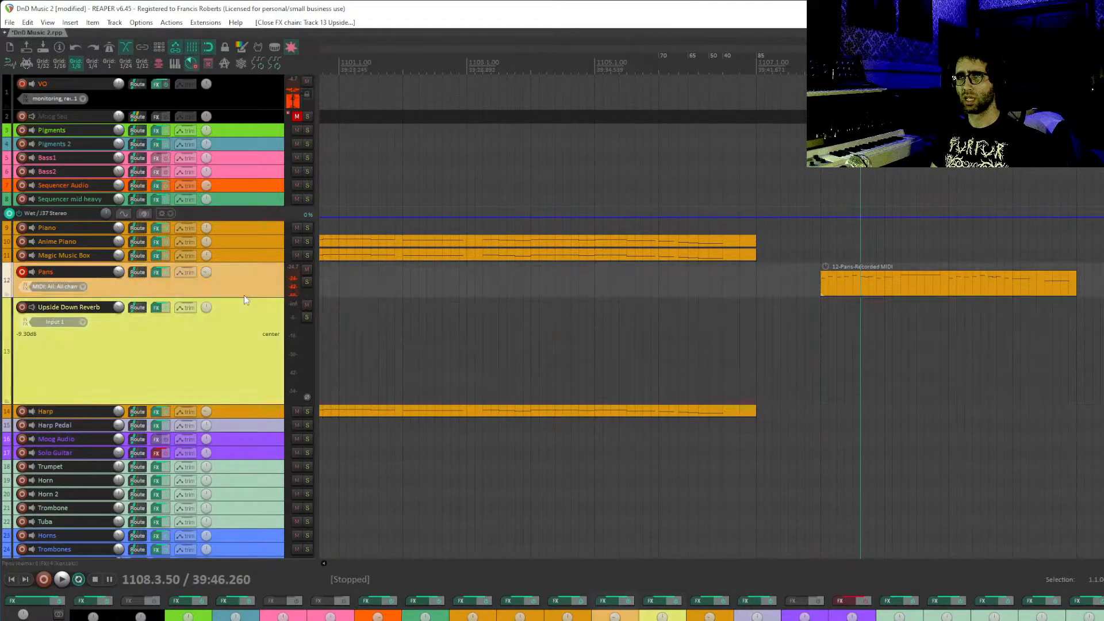
{"action": "scroll", "coordinate": [250, 280], "scroll_direction": "down", "scroll_amount": 3}
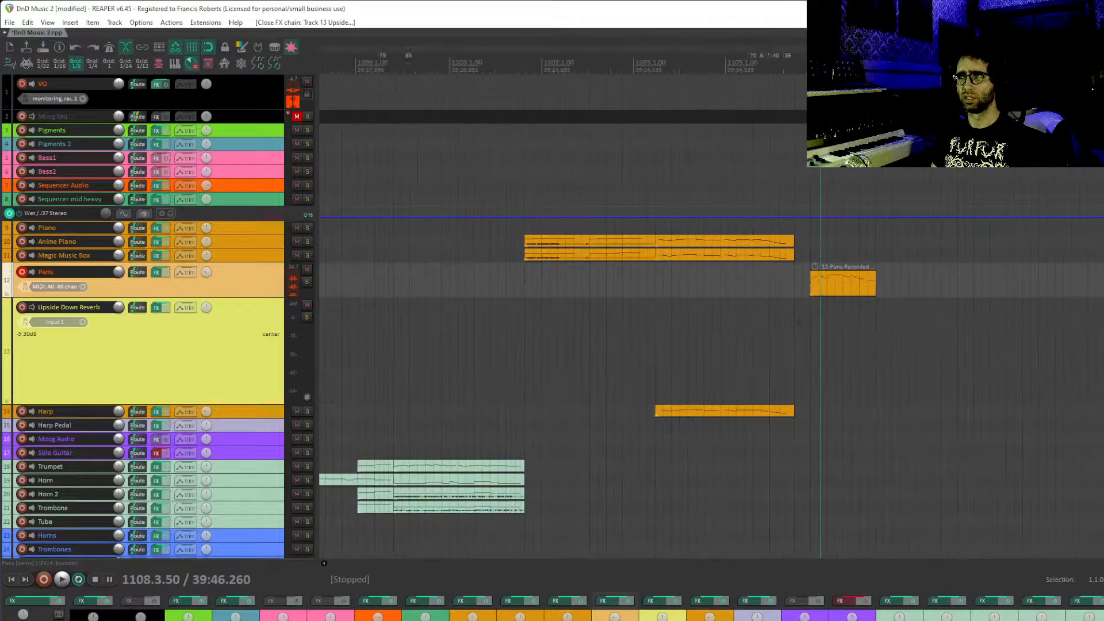
{"action": "scroll", "coordinate": [232, 319], "scroll_direction": "up", "scroll_amount": 3}
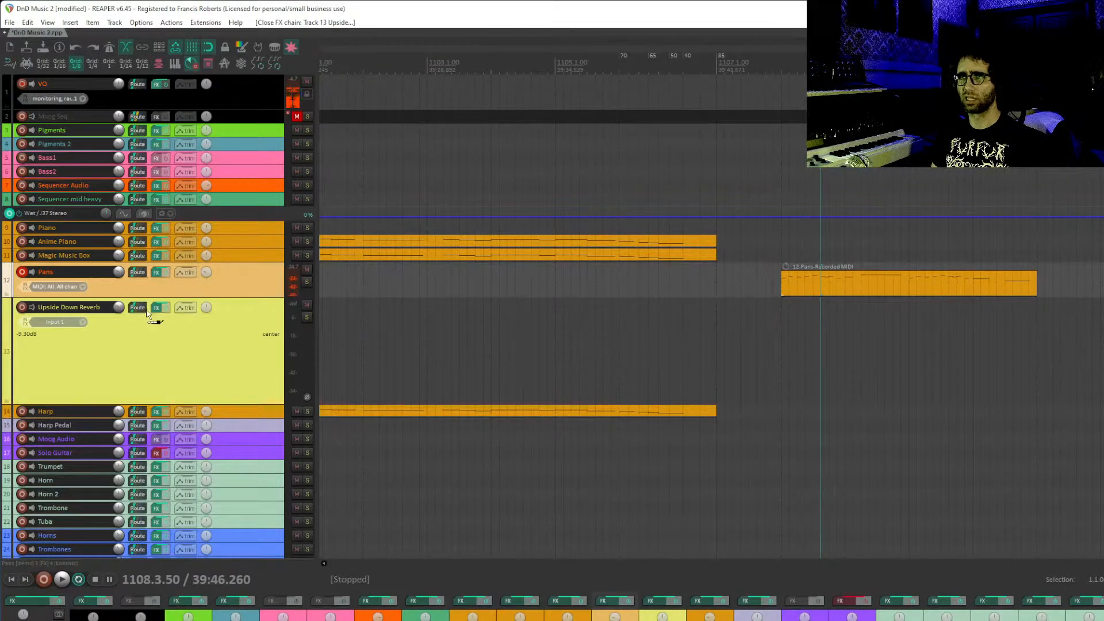
{"action": "left_click_drag", "start_coordinate": [147, 312], "coordinate": [149, 313]}
- Play the Pans melody through the reverb and reset the Upside Down Reverb track volume to 0.00 dB
{"action": "key", "text": "space"}
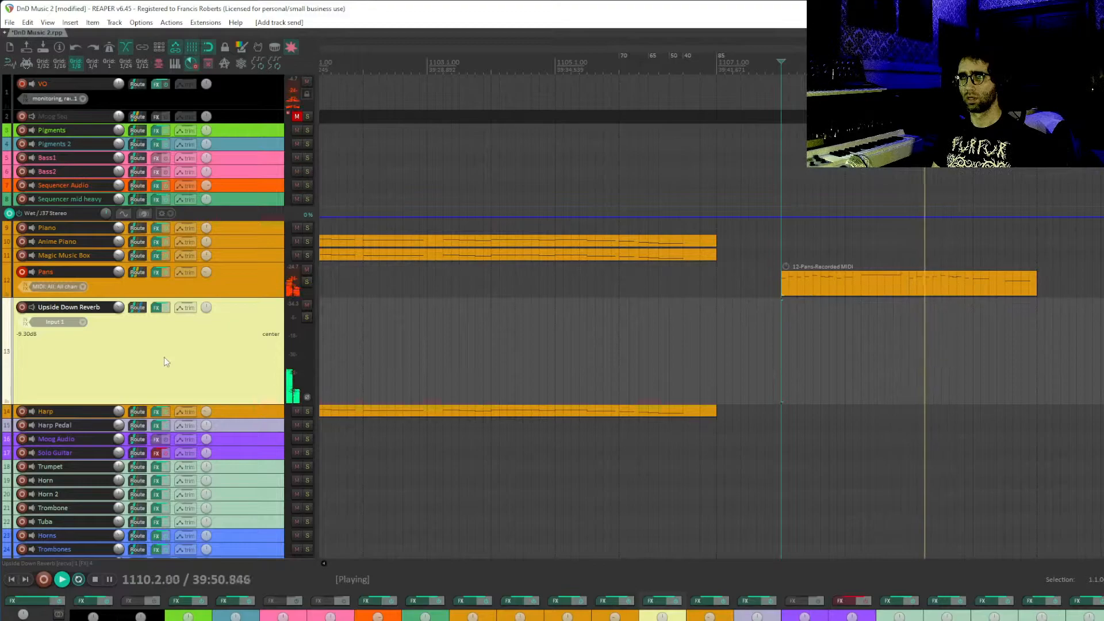
{"action": "double_click", "coordinate": [118, 309]}
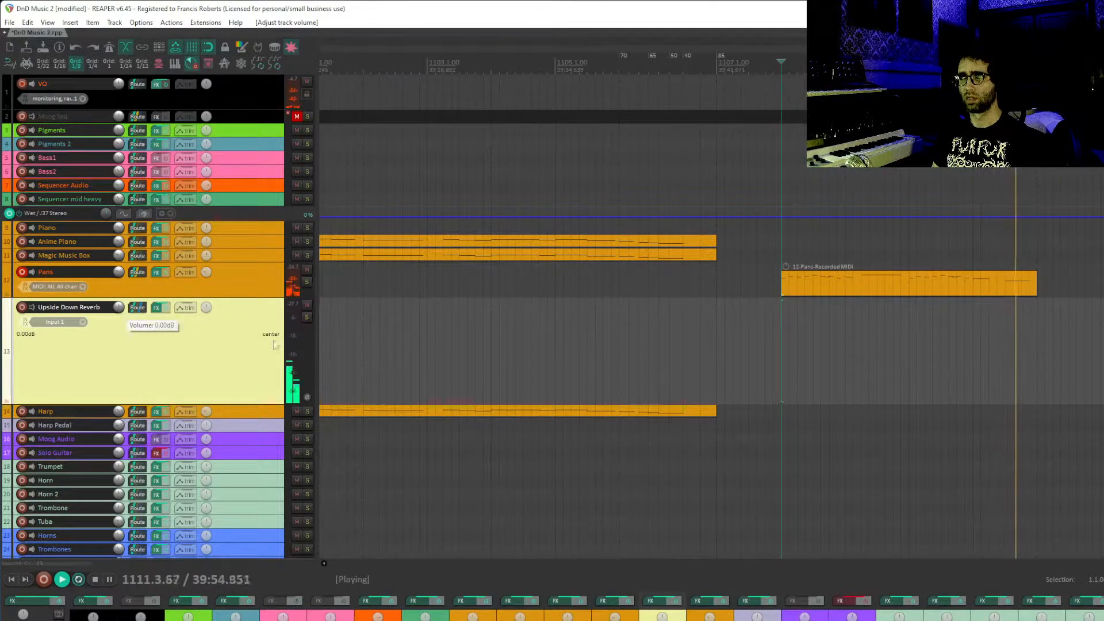
{"action": "key", "text": "space"}
- Place the edit cursor at measure 1057, where A Dishonest Lament begins, and show the Upside Down Reverb track's volume envelope
{"action": "scroll", "coordinate": [711, 316], "scroll_direction": "left", "scroll_amount": 2}
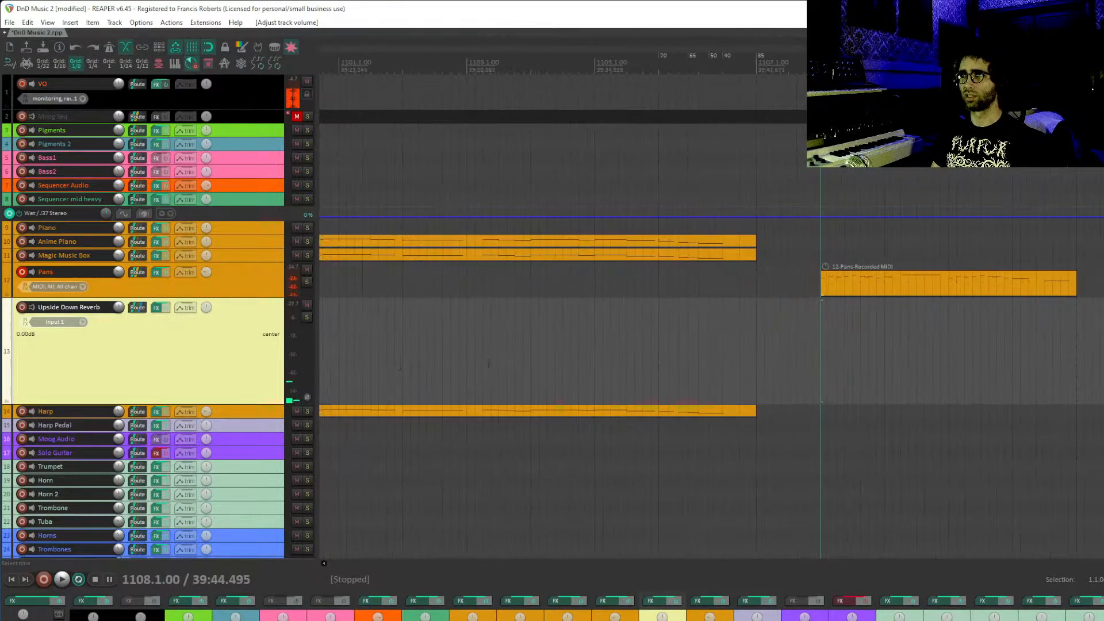
{"action": "scroll", "coordinate": [711, 316], "scroll_direction": "down", "scroll_amount": 3}
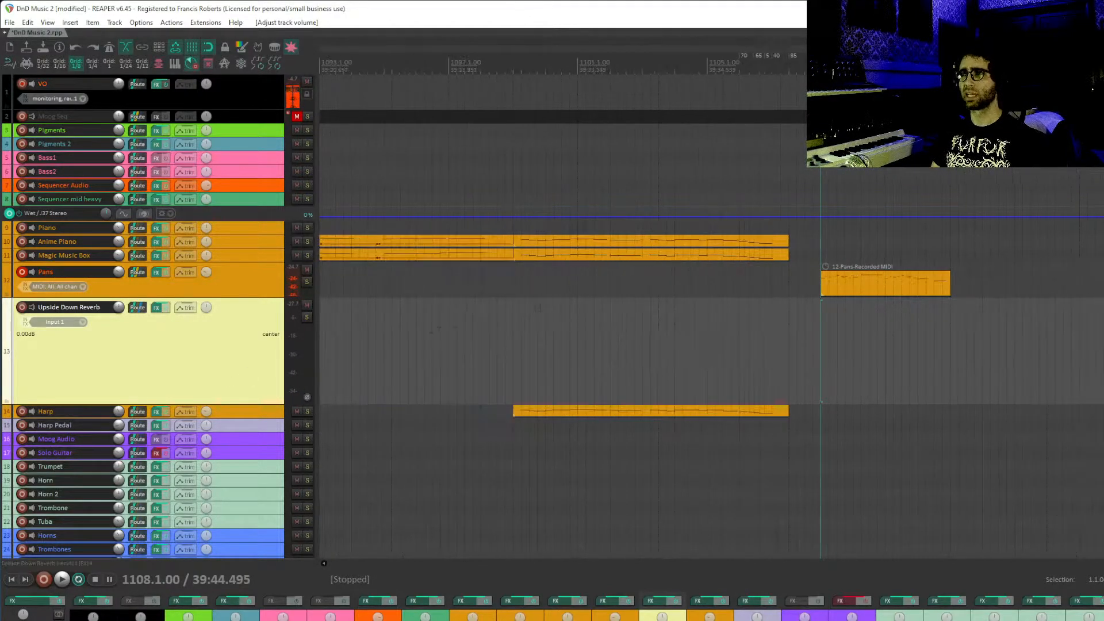
{"action": "scroll", "coordinate": [711, 316], "scroll_direction": "right", "scroll_amount": 1}
{"action": "left_click_drag", "start_coordinate": [528, 332], "coordinate": [966, 325]}
{"action": "left_click_drag", "start_coordinate": [682, 334], "coordinate": [996, 333]}
{"action": "scroll", "coordinate": [675, 329], "scroll_direction": "down", "scroll_amount": 3}
{"action": "scroll", "coordinate": [675, 329], "scroll_direction": "down", "scroll_amount": 2}
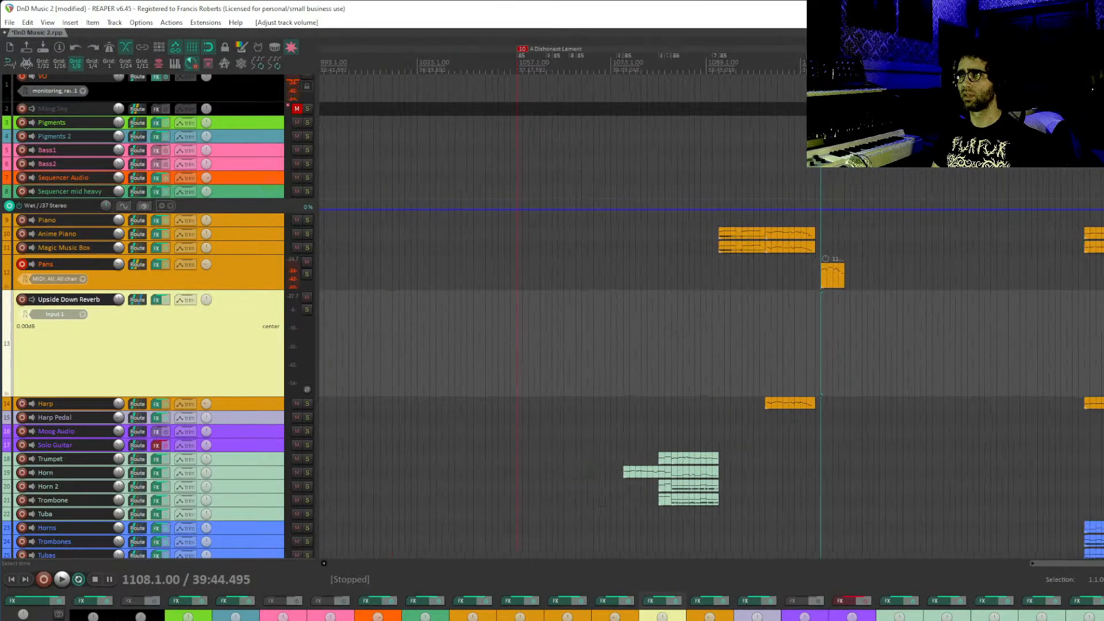
{"action": "left_click", "coordinate": [519, 289]}
{"action": "scroll", "coordinate": [524, 299], "scroll_direction": "up", "scroll_amount": 3}
{"action": "scroll", "coordinate": [603, 365], "scroll_direction": "down", "scroll_amount": 3}
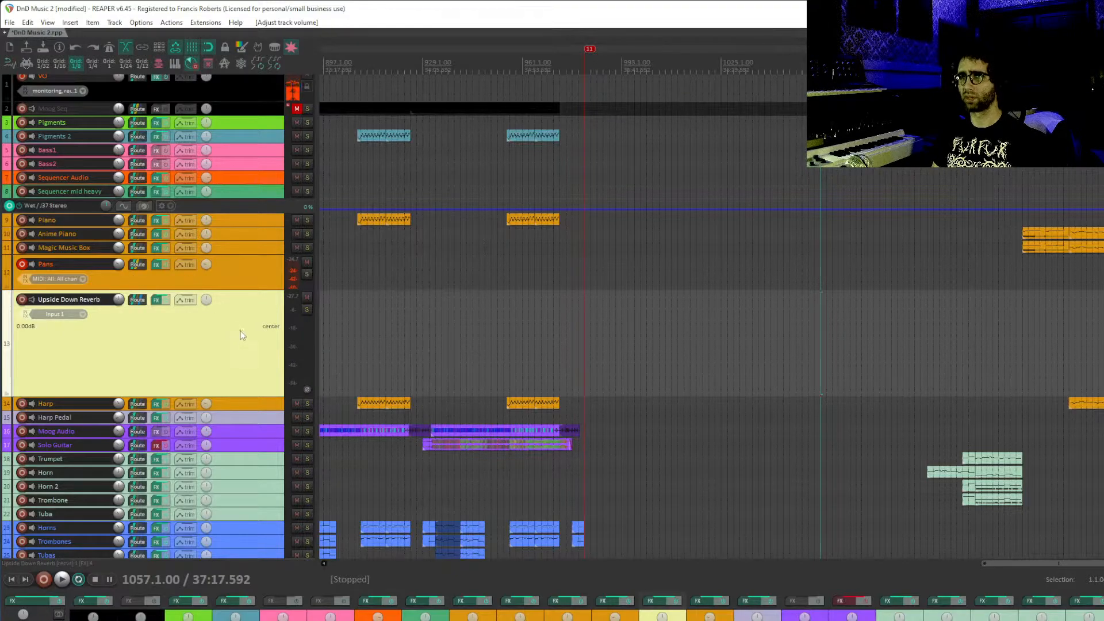
{"action": "key", "text": "v"}
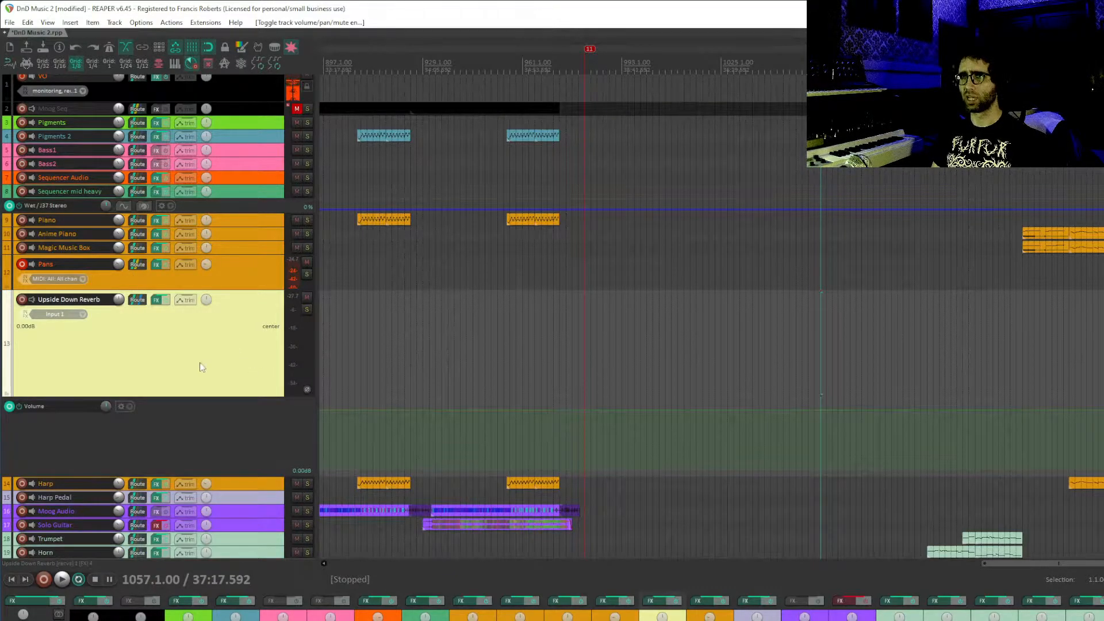
{"action": "scroll", "coordinate": [828, 413], "scroll_direction": "up", "scroll_amount": 3}
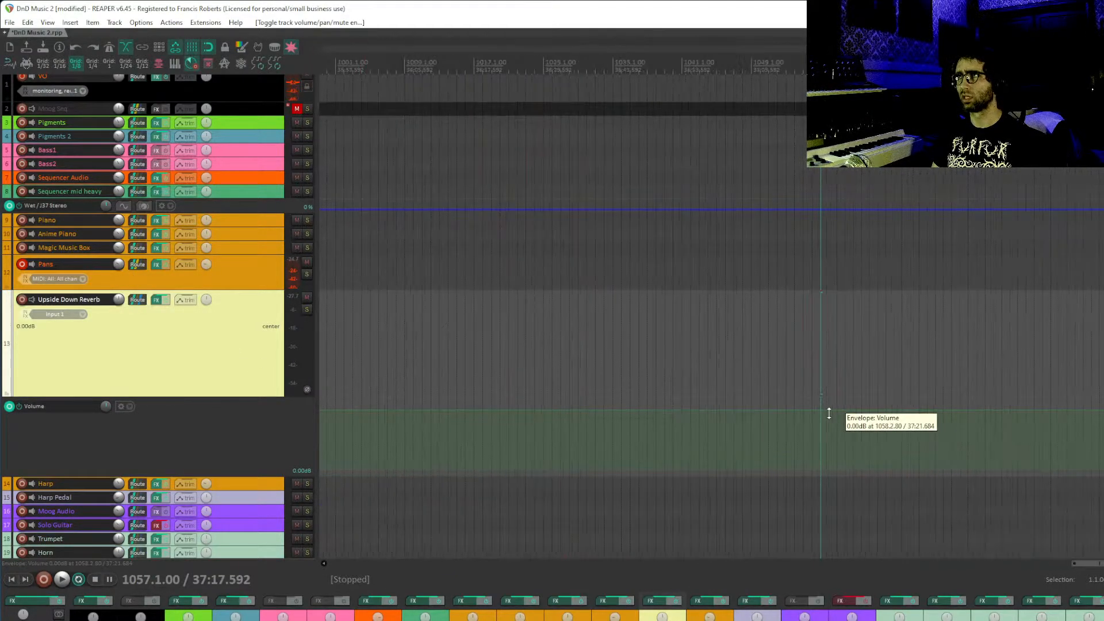
- Add volume envelope points just before measure 1057 and lower the Upside Down Reverb level before them to -inf dB
{"action": "left_click", "coordinate": [837, 408], "text": "ctrl"}
{"action": "left_click", "coordinate": [801, 403]}
{"action": "left_click_drag", "start_coordinate": [791, 413], "coordinate": [813, 534]}
{"action": "scroll", "coordinate": [848, 471], "scroll_direction": "down", "scroll_amount": 2}
{"action": "left_click_drag", "start_coordinate": [1001, 411], "coordinate": [654, 438]}
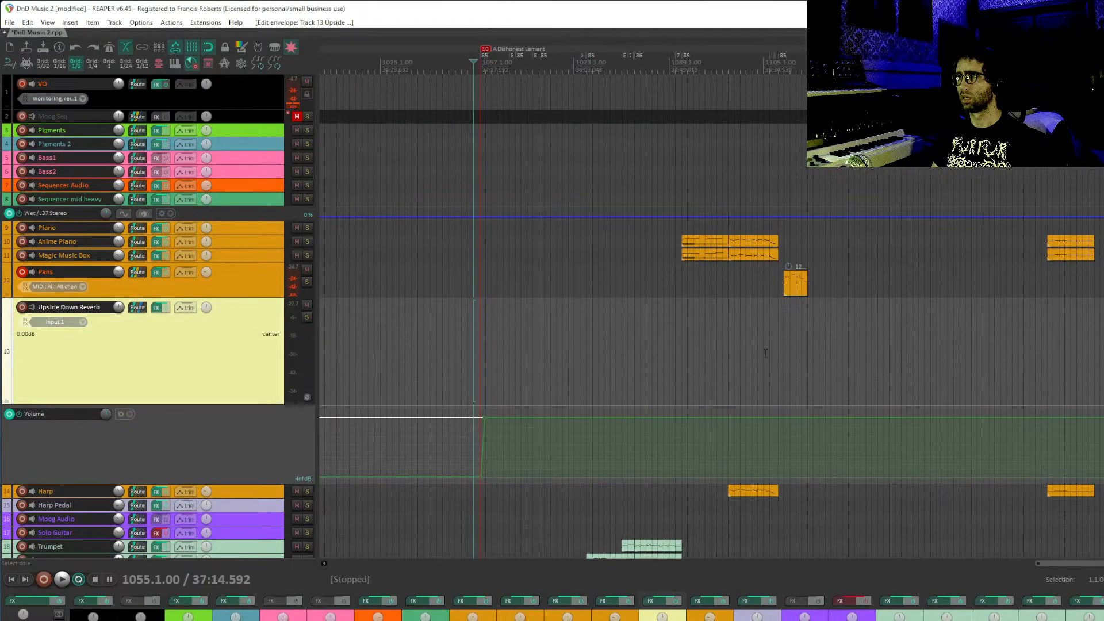
- Play back the Pans item with its reverb to check the sound
{"action": "left_click", "coordinate": [764, 345]}
{"action": "left_click", "coordinate": [789, 343]}
{"action": "key", "text": "space"}
{"action": "scroll", "coordinate": [780, 343], "scroll_direction": "up", "scroll_amount": 4}
{"action": "left_click_drag", "start_coordinate": [749, 328], "coordinate": [503, 298]}
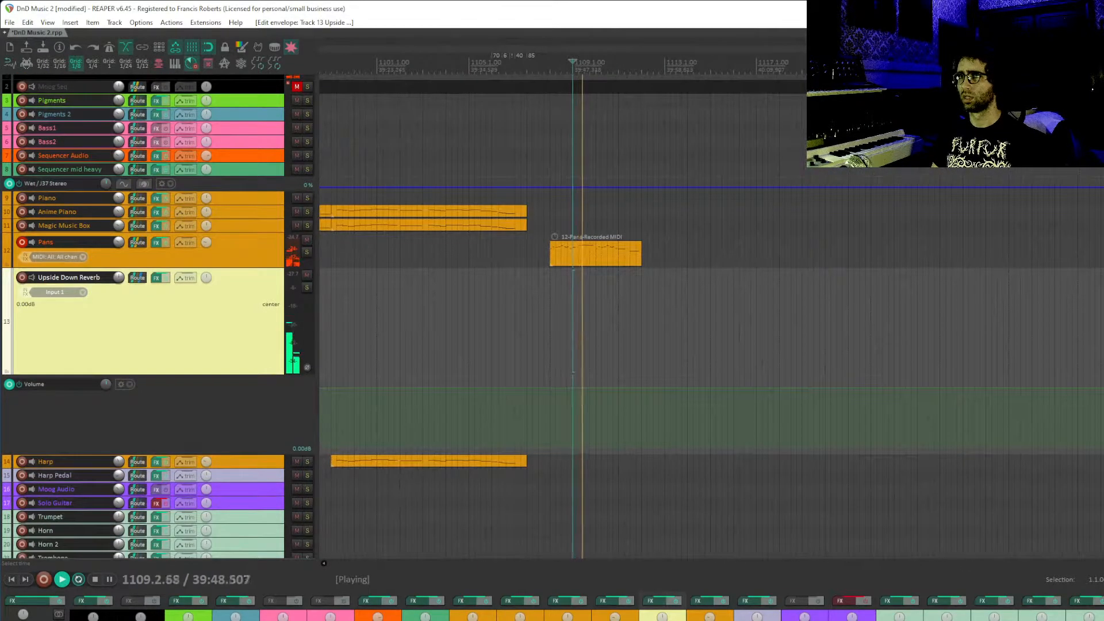
{"action": "key", "text": "space"}
- Disarm the Pans track and move its recorded item to start at measure 1107, directly after the preceding section
{"action": "left_click", "coordinate": [24, 244]}
{"action": "left_click_drag", "start_coordinate": [582, 237], "coordinate": [551, 242]}
{"action": "left_click", "coordinate": [530, 261]}
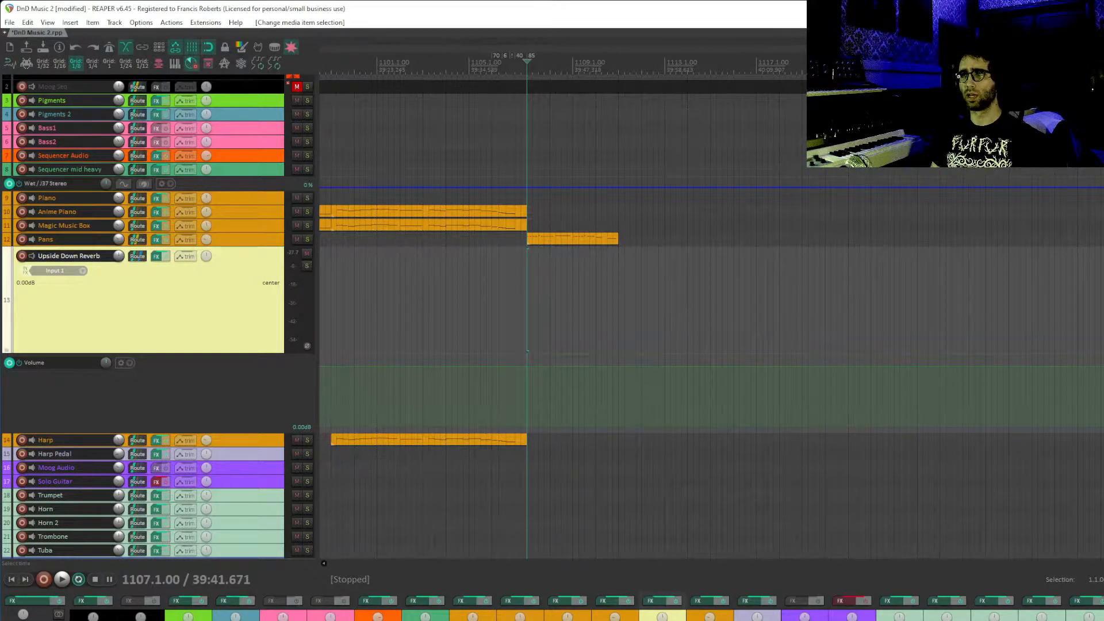
- Arm the Harp track and play along with the Pans melody from measure 1107 to try a part
{"action": "left_click", "coordinate": [22, 440]}
{"action": "key", "text": "space"}
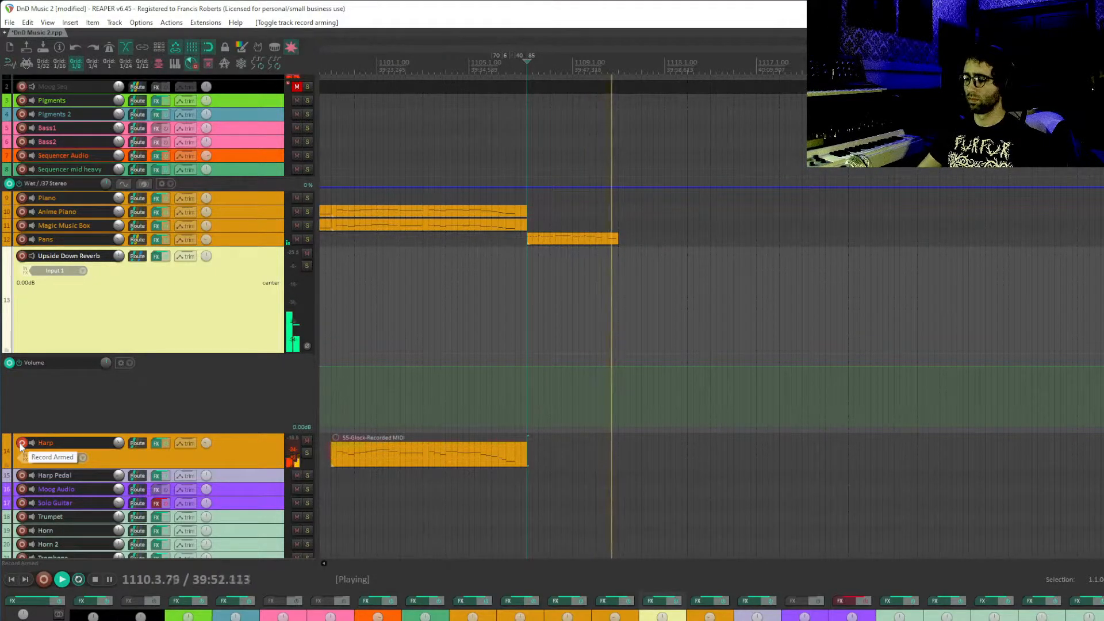
{"action": "key", "text": "space"}
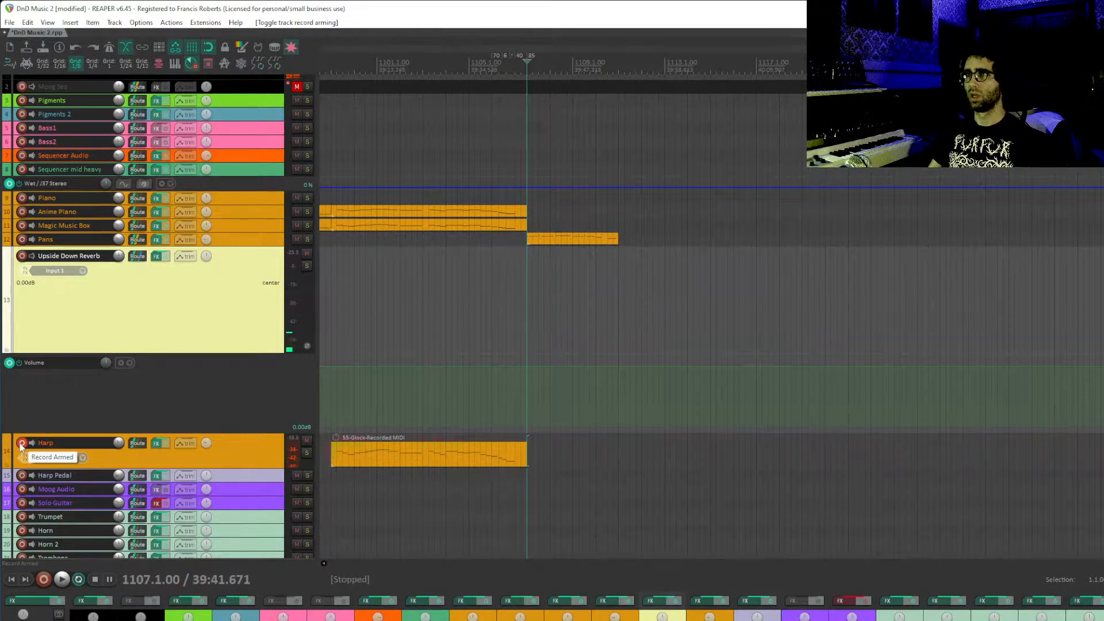
- Disarm the Harp track and arm the Anime Piano track for recording
{"action": "left_click_drag", "start_coordinate": [693, 260], "coordinate": [566, 289]}
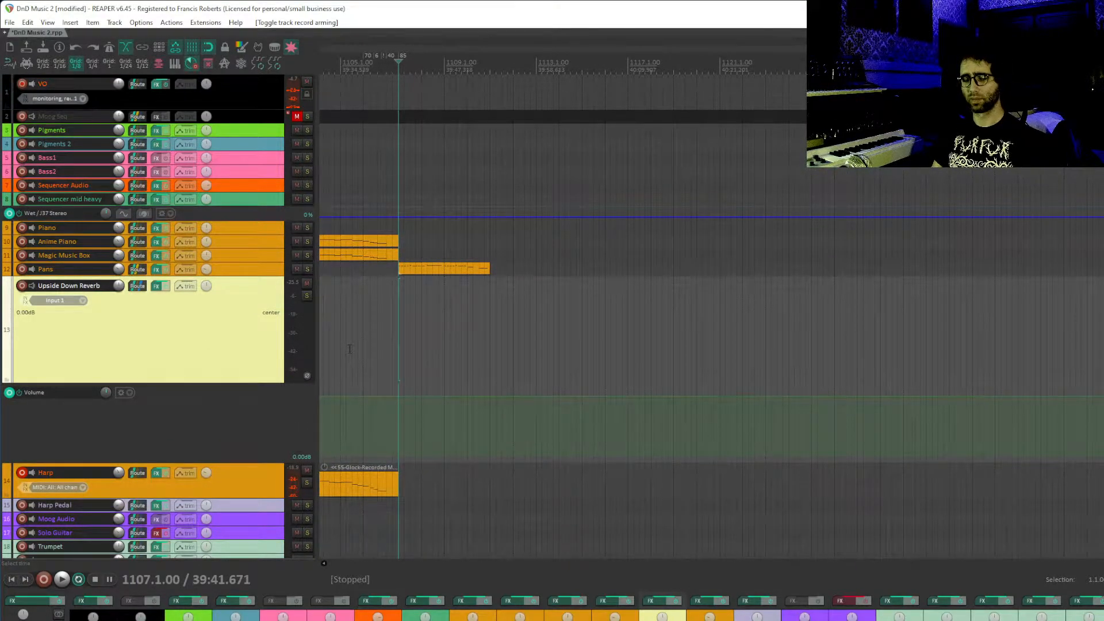
{"action": "left_click", "coordinate": [23, 472]}
{"action": "left_click", "coordinate": [22, 242]}
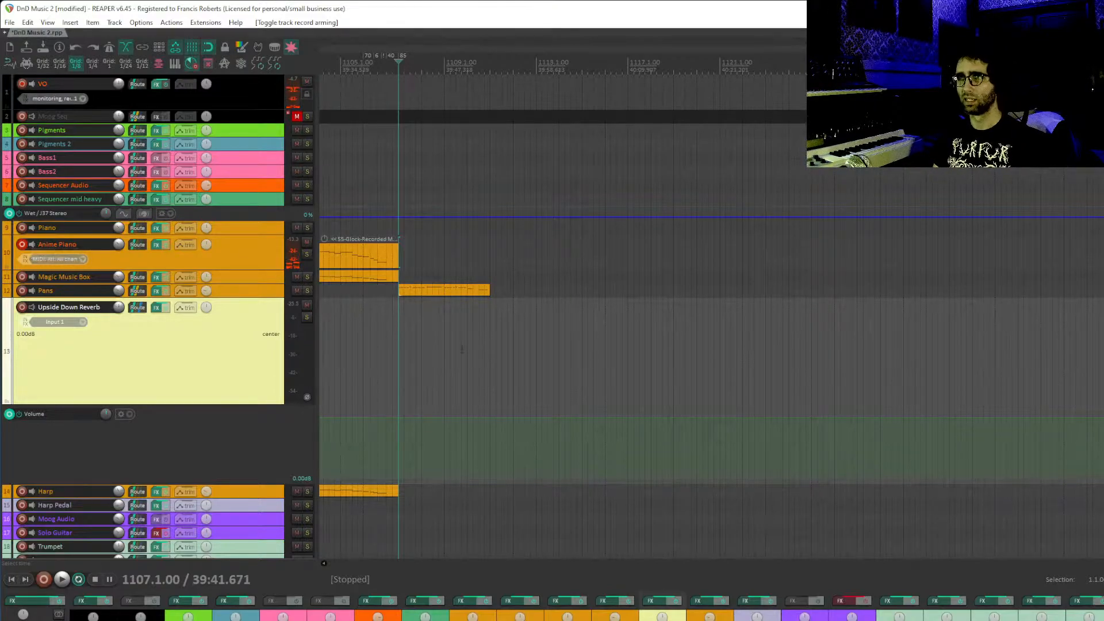
- Rehearse against the Pans melody over measures 1107 to 1111, and record an Anime Piano chord part from measure 1107
{"action": "scroll", "coordinate": [427, 345], "scroll_direction": "up", "scroll_amount": 3}
{"action": "left_click_drag", "start_coordinate": [820, 311], "coordinate": [1013, 303]}
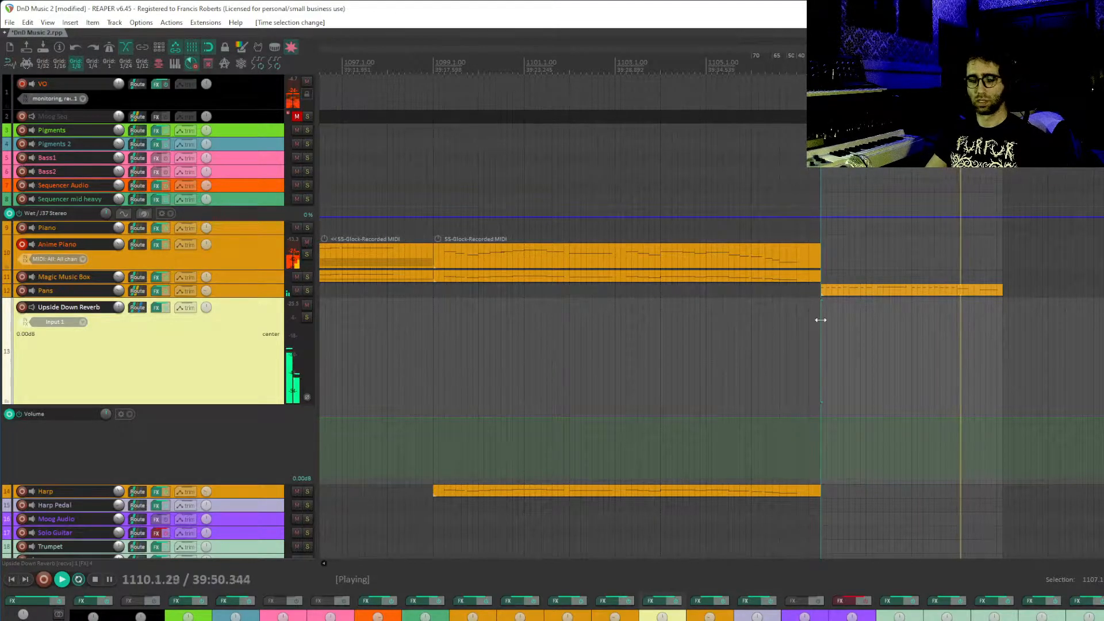
{"action": "key", "text": "space"}
{"action": "key", "text": "Escape"}
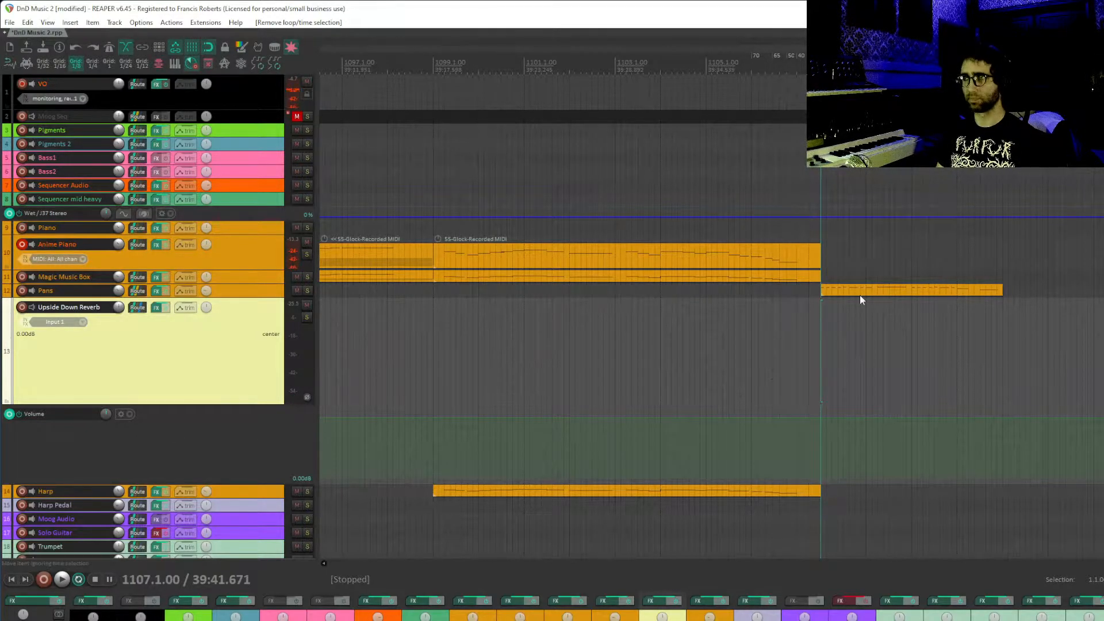
{"action": "key", "text": "ctrl+r"}
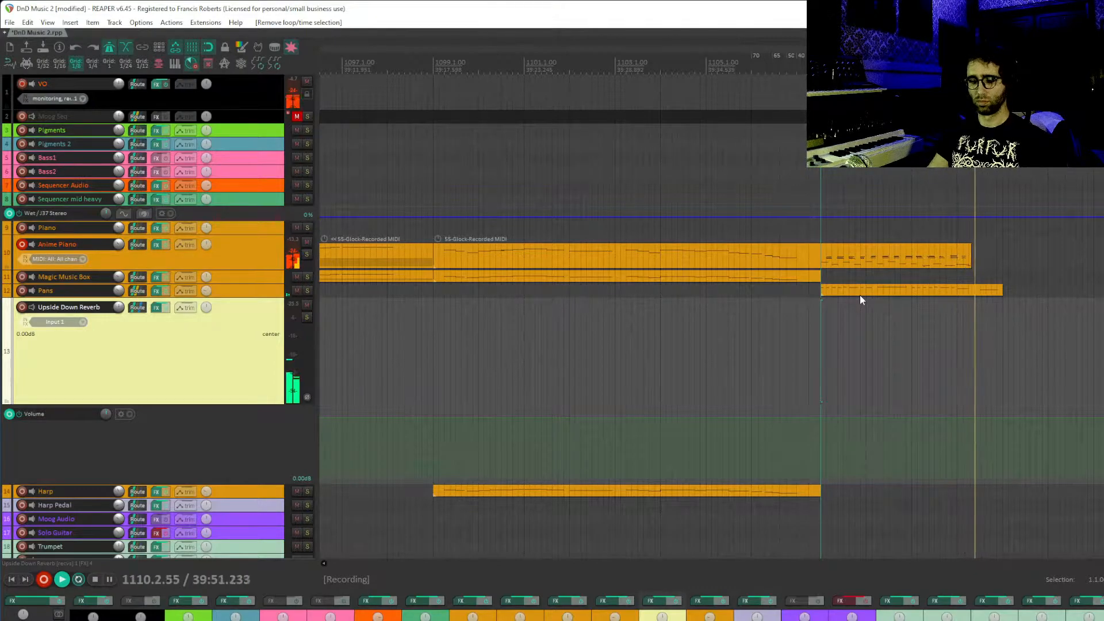
{"action": "key", "text": "space"}
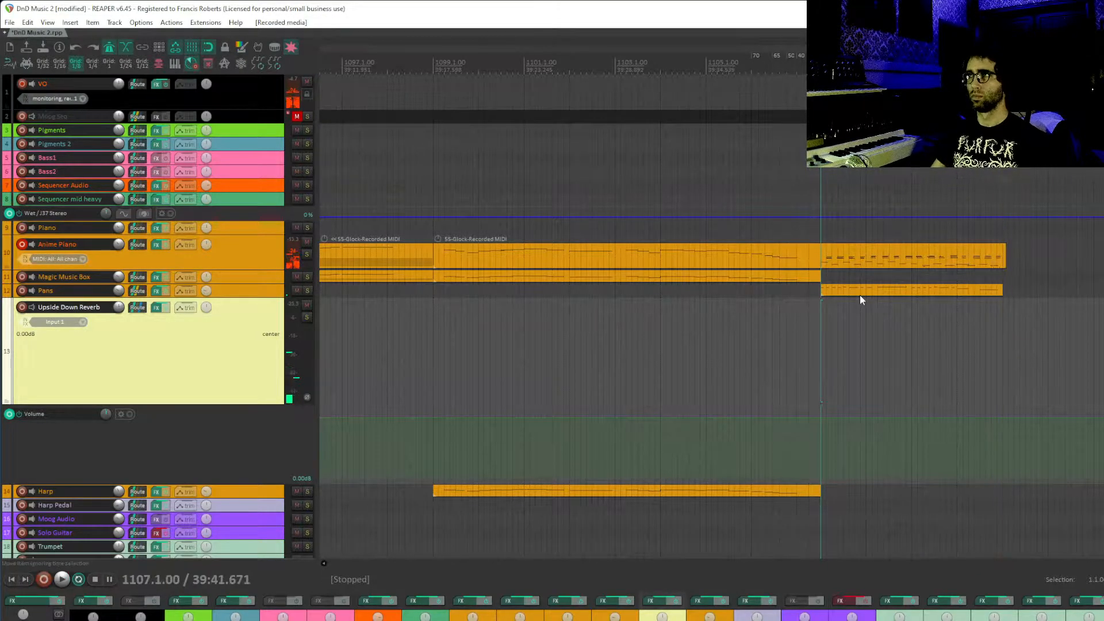
- Quantize the newly recorded Anime Piano notes from measure 1107 onward
{"action": "double_click", "coordinate": [833, 251]}
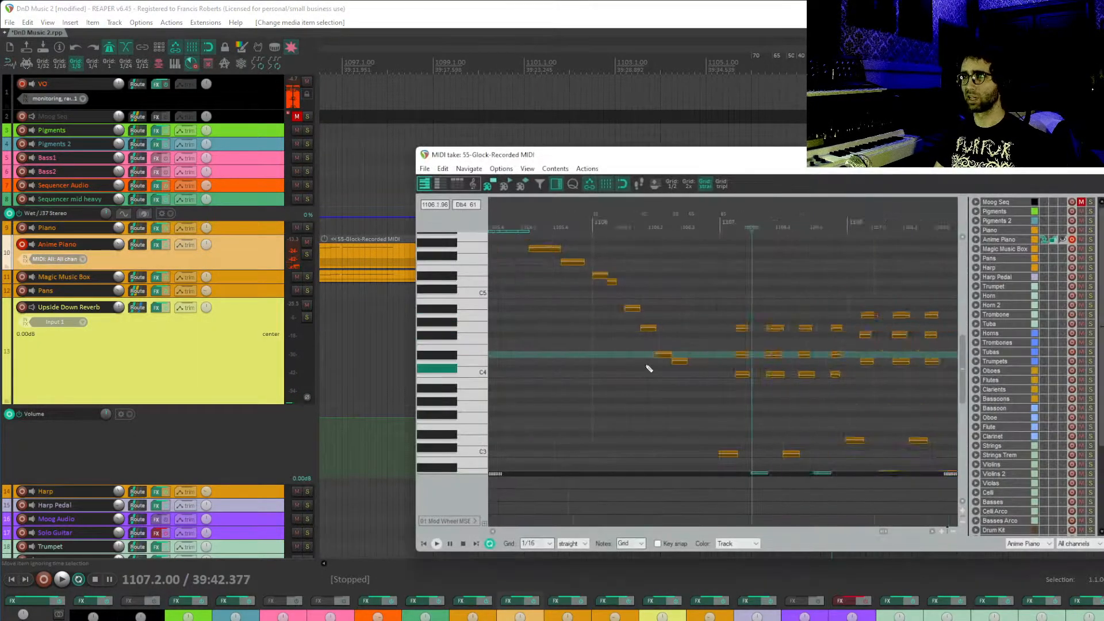
{"action": "scroll", "coordinate": [675, 373], "scroll_direction": "down", "scroll_amount": 3}
{"action": "left_click_drag", "start_coordinate": [517, 317], "coordinate": [504, 317]}
{"action": "key", "text": "Escape"}
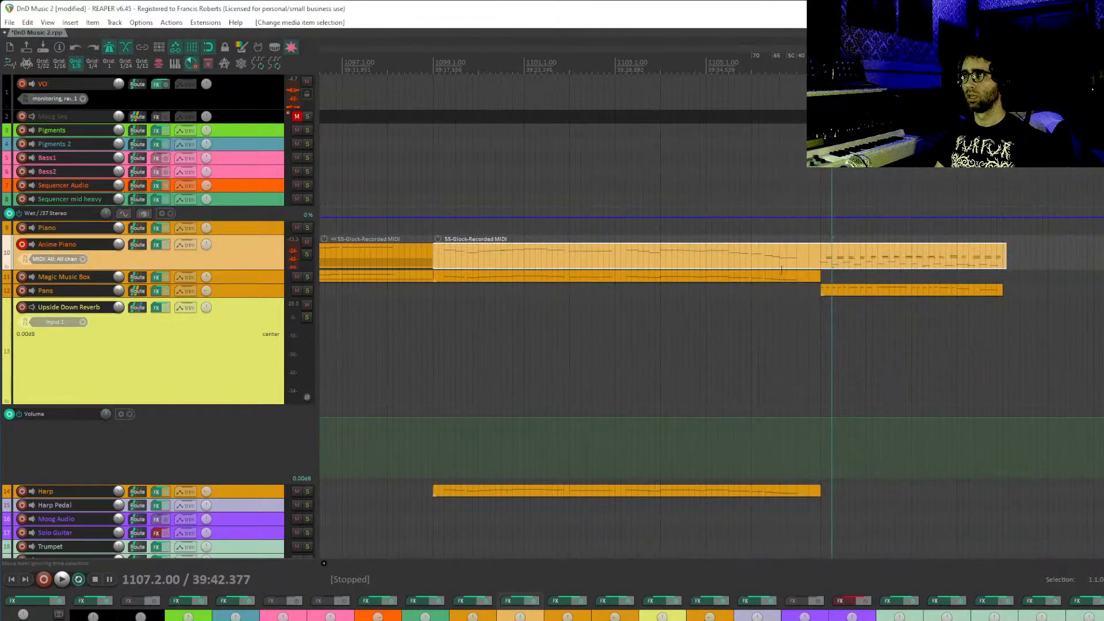
{"action": "scroll", "coordinate": [781, 275], "scroll_direction": "up", "scroll_amount": 6}
{"action": "left_click", "coordinate": [750, 265]}
{"action": "double_click", "coordinate": [745, 266]}
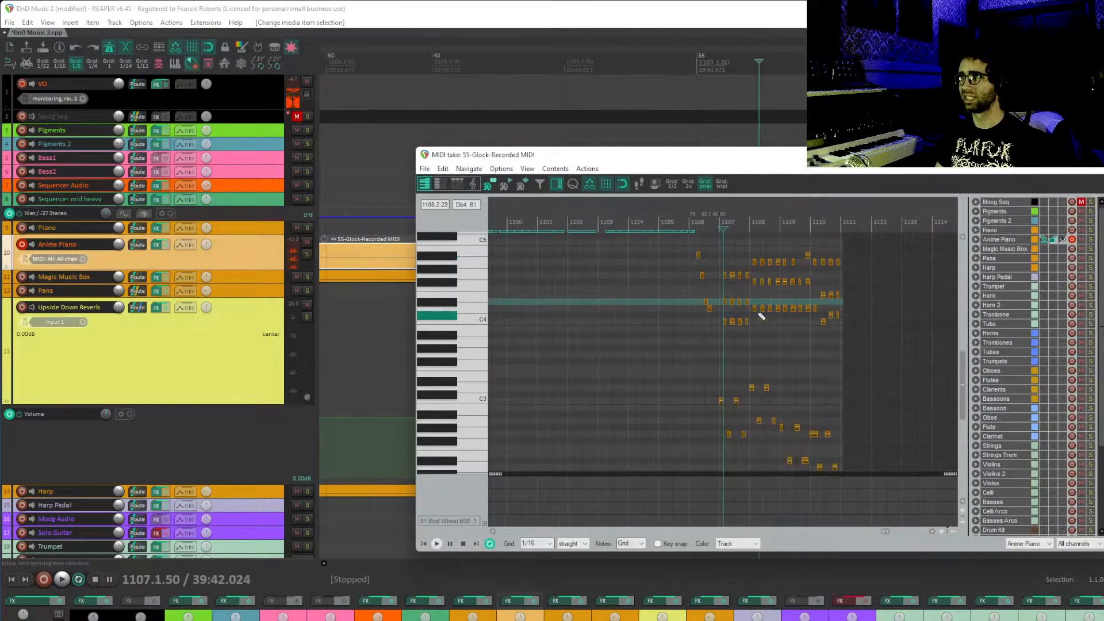
{"action": "left_click_drag", "start_coordinate": [722, 339], "coordinate": [701, 325]}
{"action": "left_click_drag", "start_coordinate": [680, 264], "coordinate": [680, 312]}
{"action": "left_click_drag", "start_coordinate": [943, 460], "coordinate": [407, 288]}
{"action": "left_click_drag", "start_coordinate": [453, 250], "coordinate": [817, 423]}
{"action": "key", "text": "q"}
{"action": "key", "text": "Return"}
- Split the Anime Piano item at measure 1107 and open the new chord section for note editing
{"action": "left_click_drag", "start_coordinate": [748, 380], "coordinate": [856, 376]}
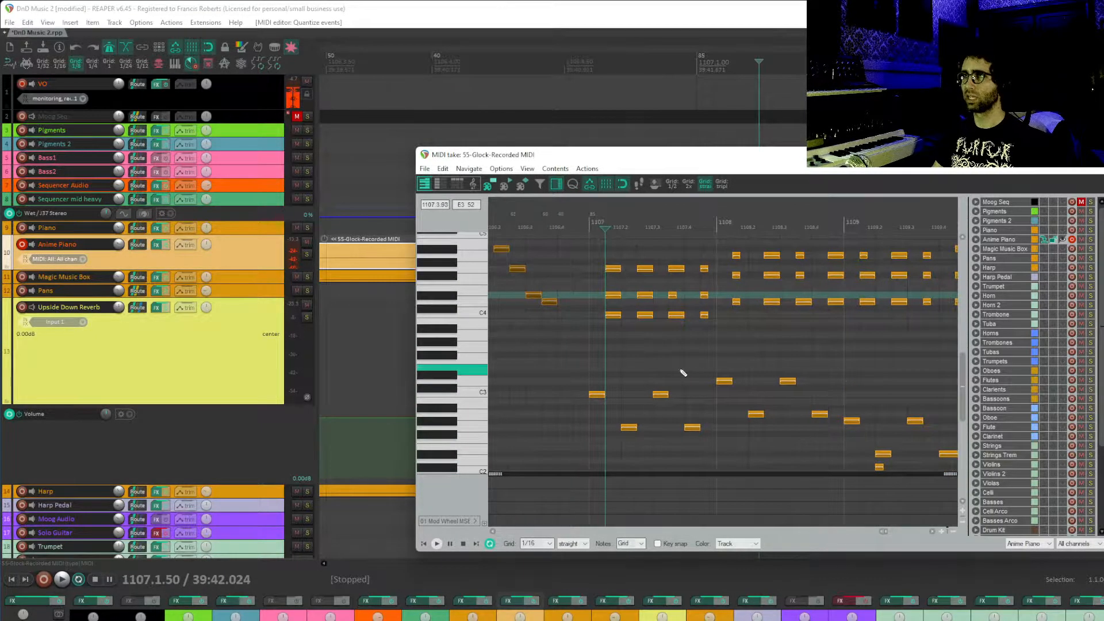
{"action": "left_click", "coordinate": [674, 370]}
{"action": "scroll", "coordinate": [673, 369], "scroll_direction": "up", "scroll_amount": 4}
{"action": "left_click_drag", "start_coordinate": [670, 368], "coordinate": [849, 374]}
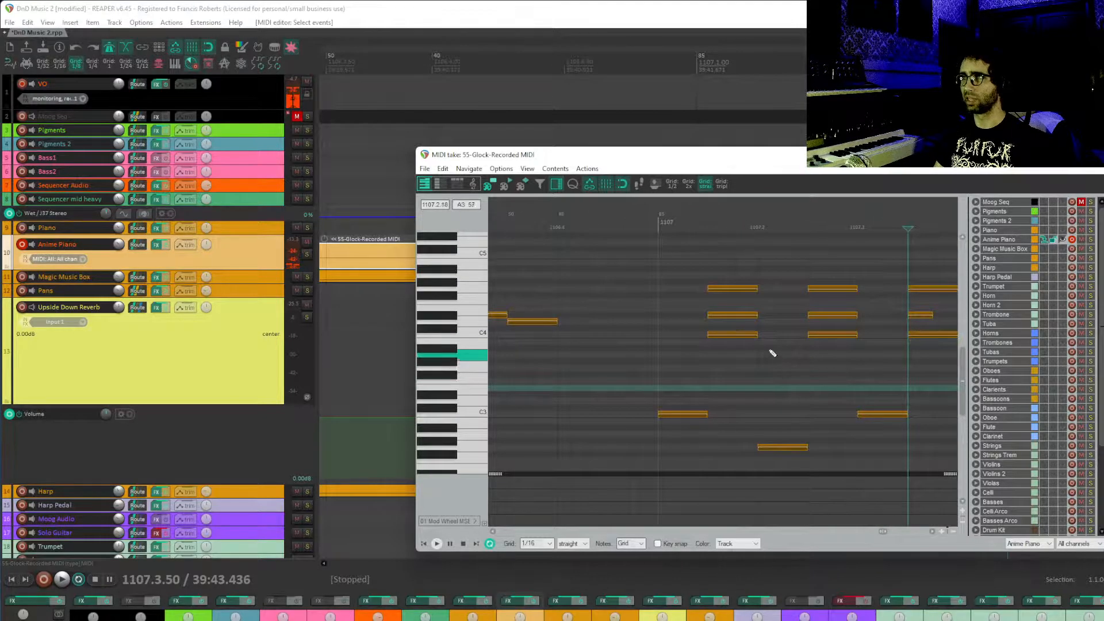
{"action": "key", "text": "Escape"}
{"action": "left_click", "coordinate": [697, 257]}
{"action": "scroll", "coordinate": [748, 258], "scroll_direction": "down", "scroll_amount": 4}
{"action": "key", "text": "s"}
{"action": "left_click_drag", "start_coordinate": [917, 258], "coordinate": [918, 258]}
{"action": "double_click", "coordinate": [919, 260]}
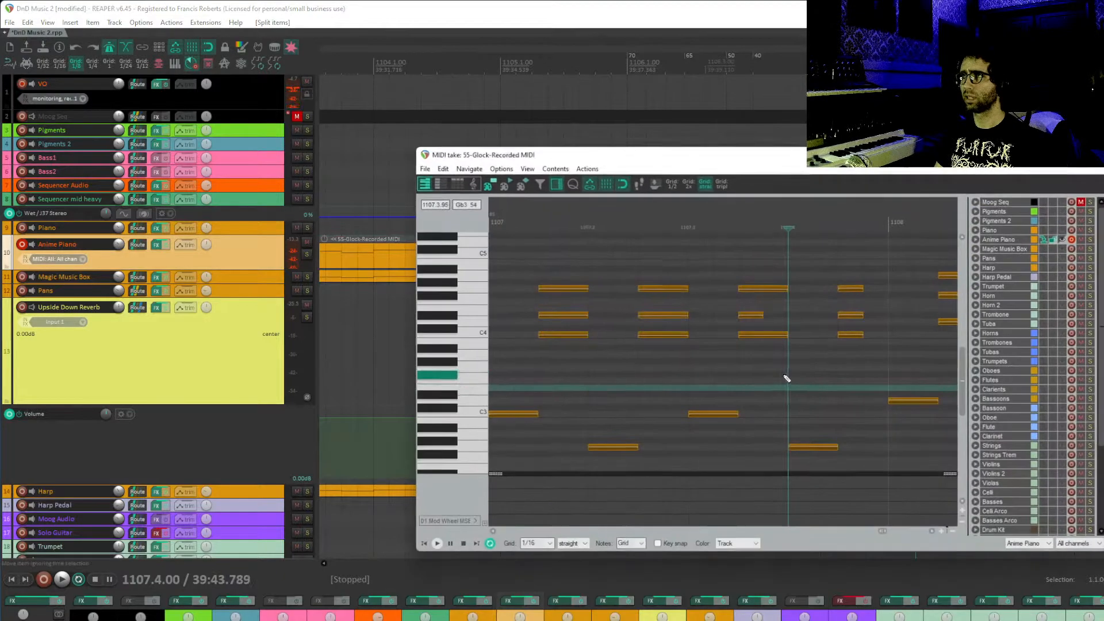
- Play back the Anime Piano part and delete the stray short low note under the bass note on beat 2 of measure 1109
{"action": "key", "text": "space"}
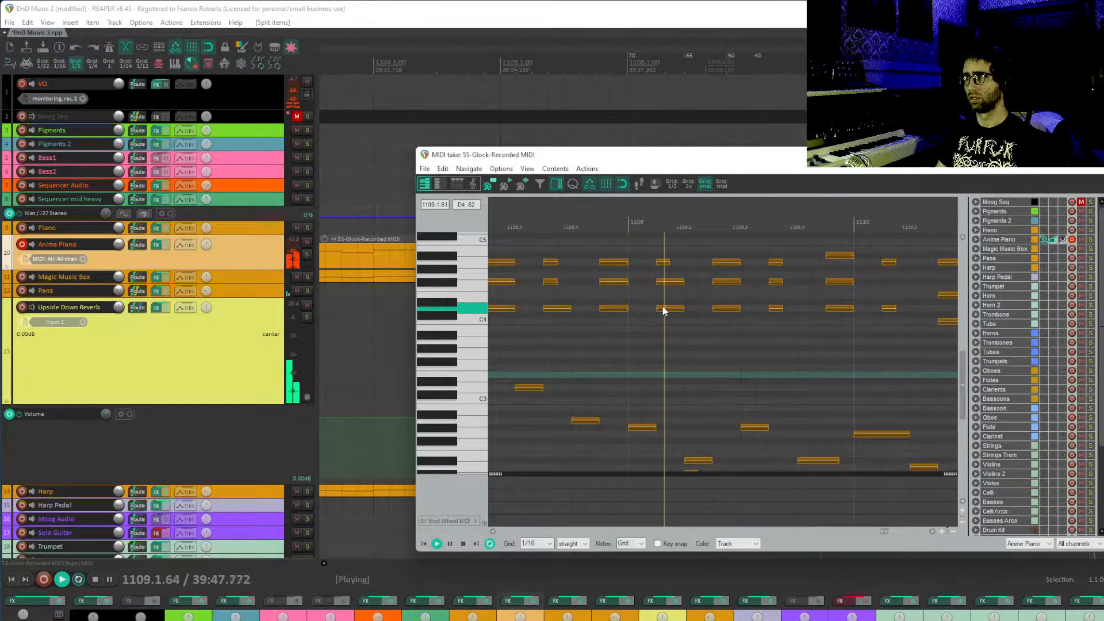
{"action": "key", "text": "space"}
{"action": "left_click", "coordinate": [647, 428]}
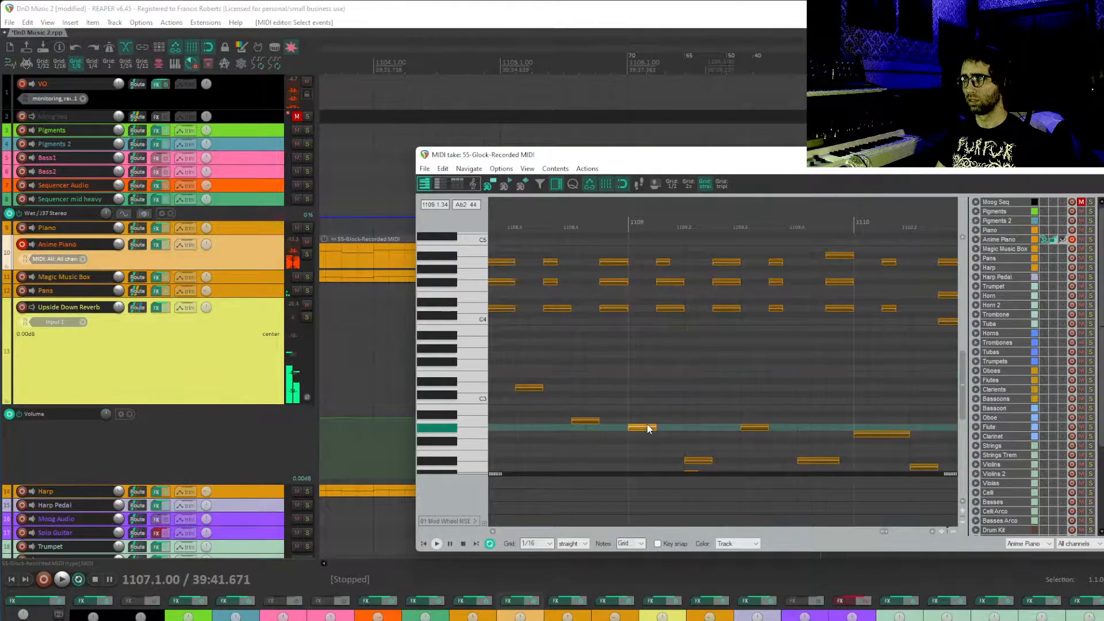
{"action": "left_click", "coordinate": [699, 461]}
{"action": "left_click_drag", "start_coordinate": [734, 422], "coordinate": [690, 383]}
{"action": "left_click_drag", "start_coordinate": [681, 431], "coordinate": [626, 439]}
{"action": "key", "text": "Delete"}
{"action": "scroll", "coordinate": [633, 360], "scroll_direction": "up", "scroll_amount": 2}
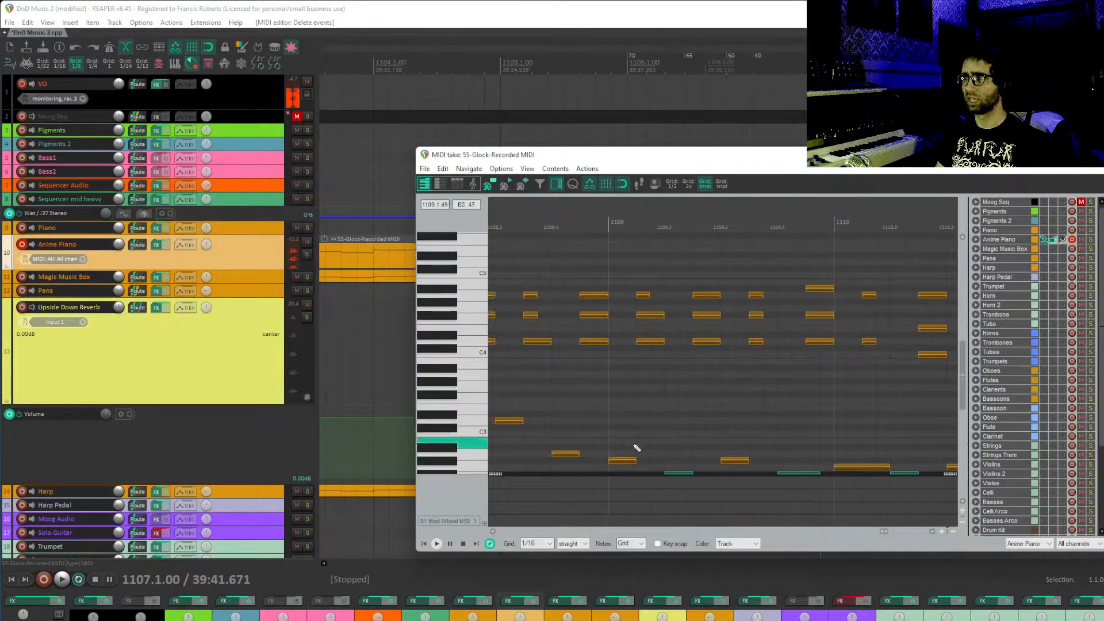
- Raise the lowest note of the first off-beat chord in measure 1109 to Eb4 and audition it
{"action": "left_click", "coordinate": [621, 462]}
{"action": "left_click", "coordinate": [653, 342]}
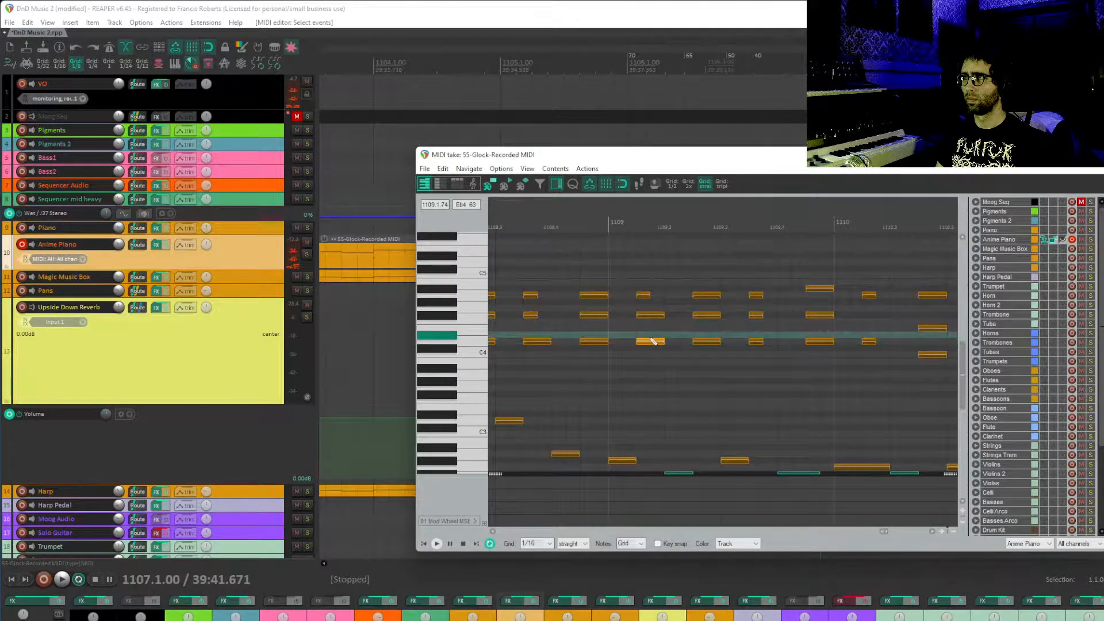
{"action": "left_click_drag", "start_coordinate": [653, 341], "coordinate": [653, 316]}
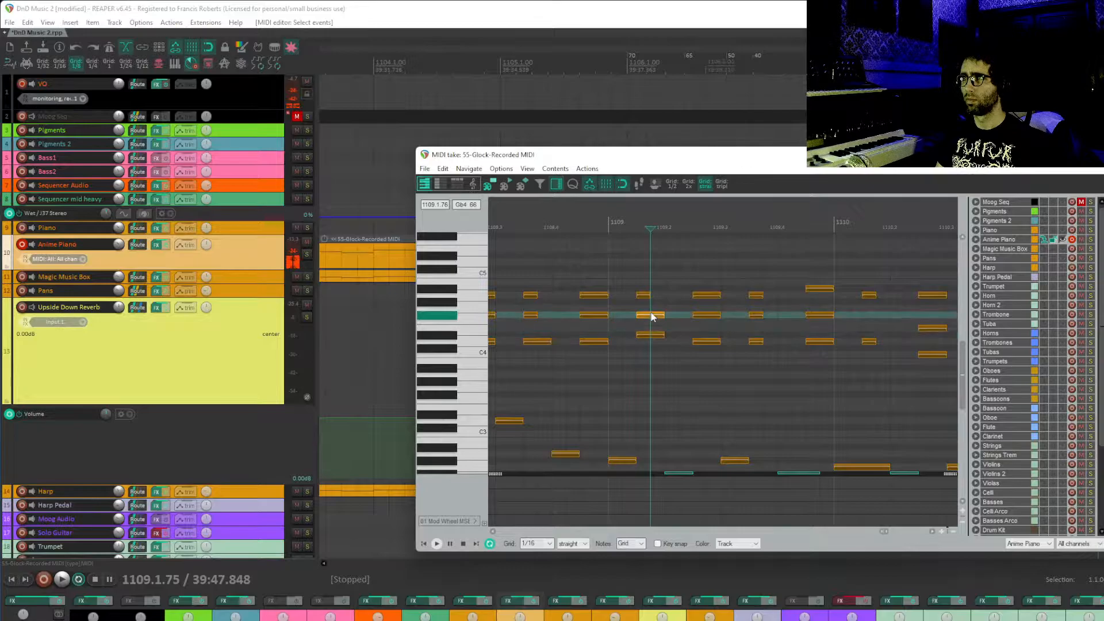
{"action": "left_click", "coordinate": [642, 296]}
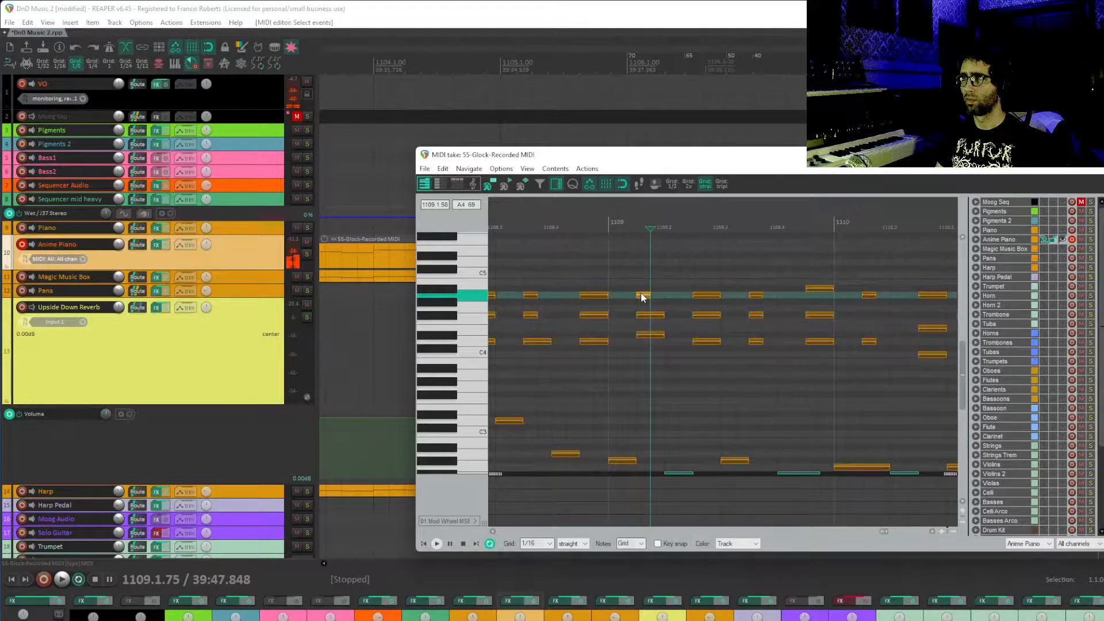
{"action": "mouse_move", "coordinate": [641, 294]}
{"action": "left_mouse_down"}
{"action": "mouse_move", "coordinate": [643, 274]}
{"action": "mouse_move", "coordinate": [644, 293]}
{"action": "left_mouse_up"}
{"action": "left_click", "coordinate": [648, 314]}
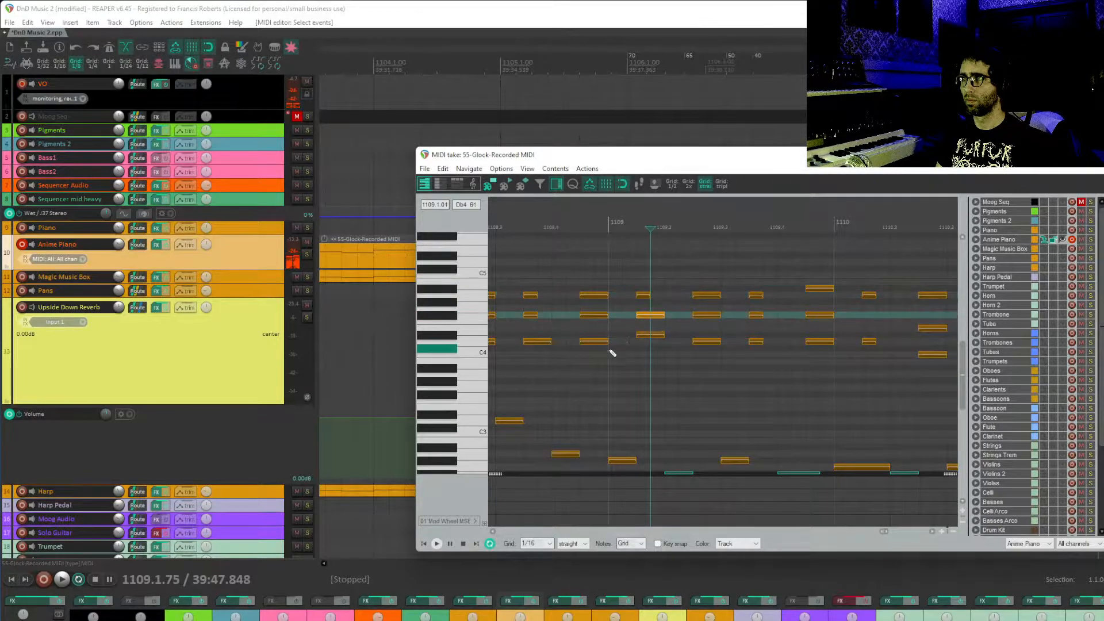
{"action": "left_click", "coordinate": [611, 350]}
{"action": "key", "text": "space"}
{"action": "key", "text": "space"}
- Raise the middle note of the first off-beat chord in measure 1109 to Ab4 and its top note to C5
{"action": "left_click", "coordinate": [654, 316]}
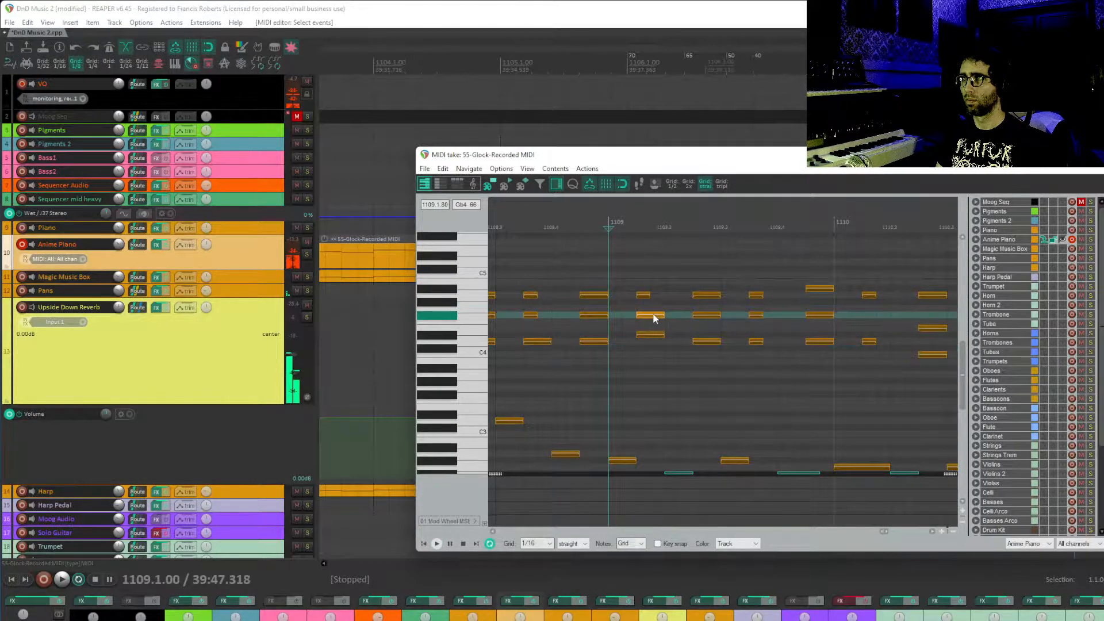
{"action": "left_click_drag", "start_coordinate": [654, 313], "coordinate": [654, 301]}
{"action": "key", "text": "space"}
{"action": "key", "text": "space"}
{"action": "left_click", "coordinate": [646, 303]}
{"action": "left_click_drag", "start_coordinate": [647, 303], "coordinate": [647, 276]}
{"action": "key", "text": "space"}
{"action": "key", "text": "space"}
- Move the middle notes of the next three chords before measure 1110 to Ab4 and their top notes to C5
{"action": "left_click_drag", "start_coordinate": [712, 314], "coordinate": [712, 316]}
{"action": "left_click_drag", "start_coordinate": [697, 277], "coordinate": [823, 320]}
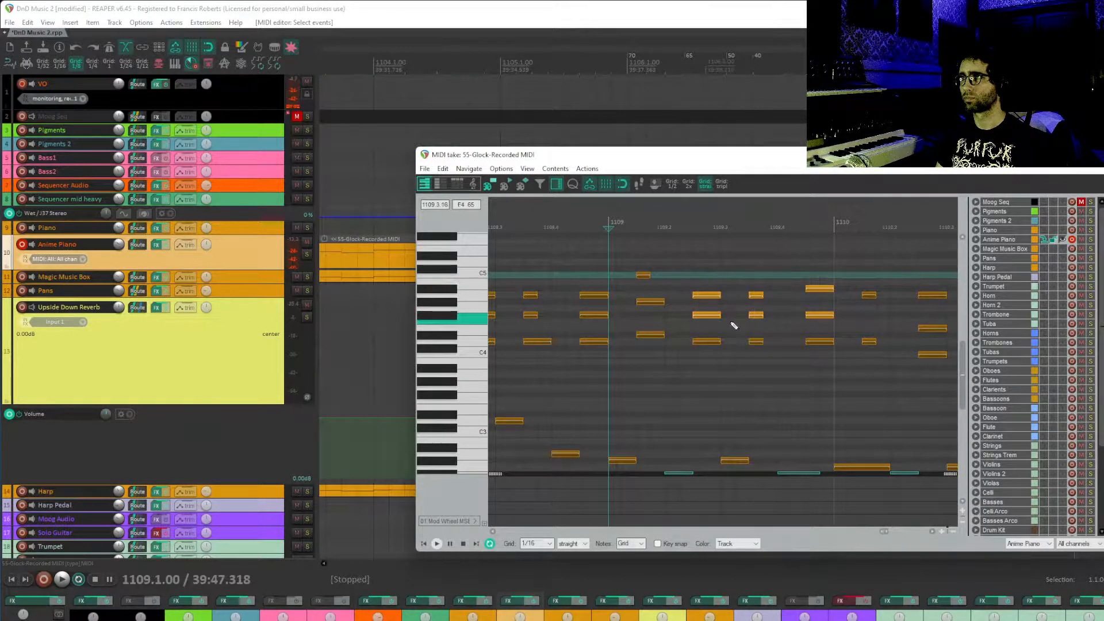
{"action": "left_click_drag", "start_coordinate": [709, 317], "coordinate": [709, 304]}
{"action": "left_click_drag", "start_coordinate": [770, 282], "coordinate": [710, 274]}
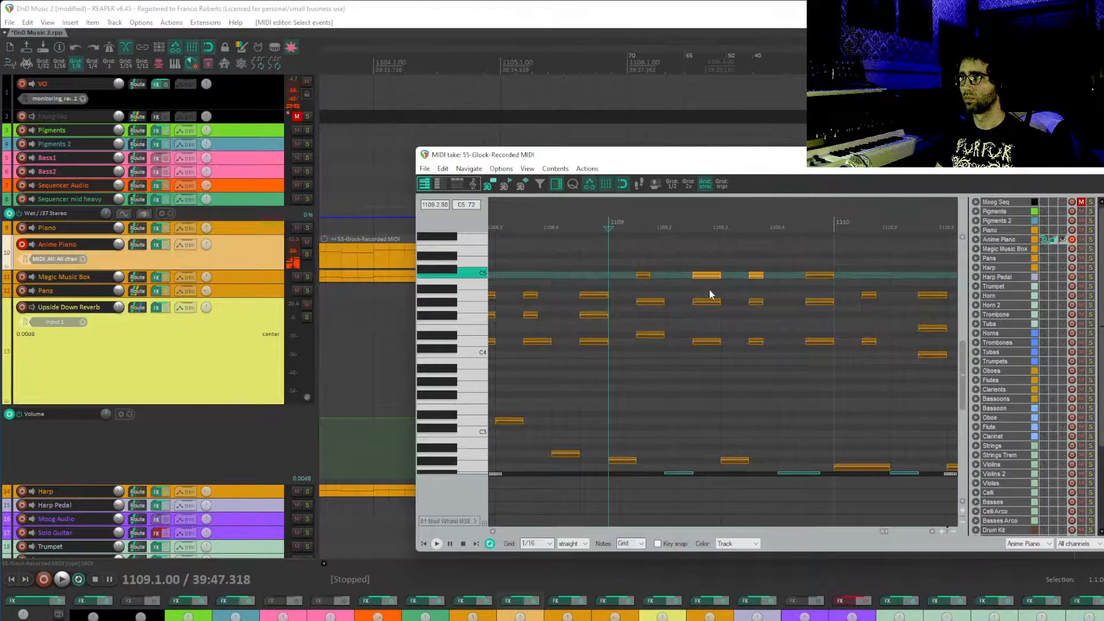
- Raise the lowest notes of those three measure 1109 chords to Eb4 and play back the result
{"action": "right_click", "coordinate": [814, 343]}
{"action": "left_click", "coordinate": [702, 354]}
{"action": "left_click_drag", "start_coordinate": [697, 329], "coordinate": [836, 371]}
{"action": "left_click_drag", "start_coordinate": [707, 347], "coordinate": [681, 338]}
{"action": "mouse_move", "coordinate": [716, 304]}
{"action": "left_mouse_down"}
{"action": "mouse_move", "coordinate": [646, 271]}
{"action": "mouse_move", "coordinate": [690, 308]}
{"action": "mouse_move", "coordinate": [733, 319]}
{"action": "left_mouse_up"}
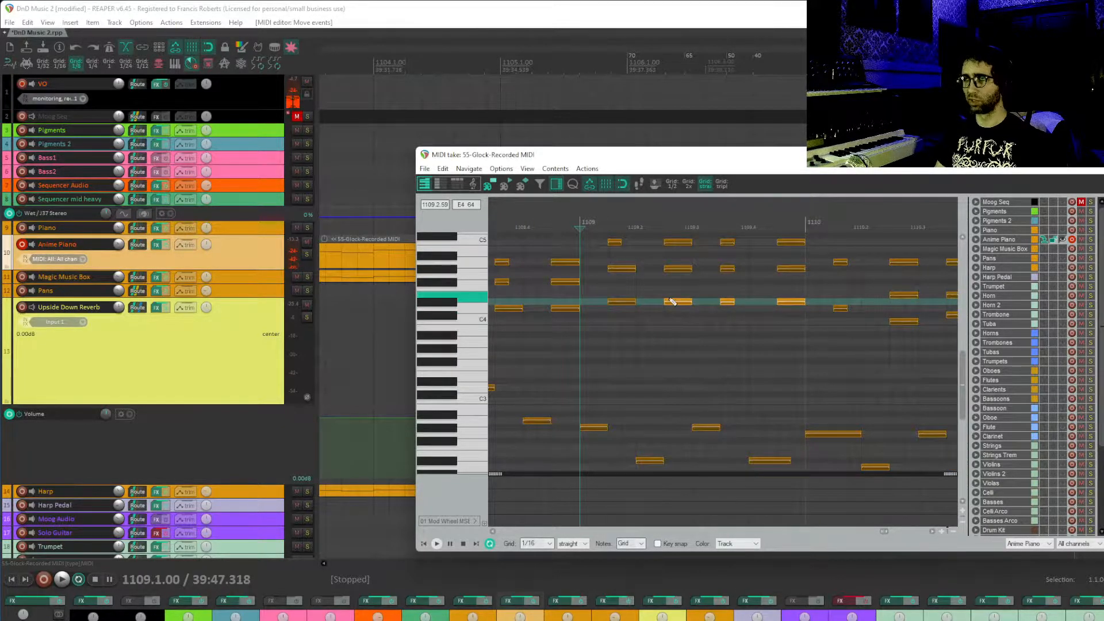
{"action": "left_click_drag", "start_coordinate": [663, 319], "coordinate": [627, 358]}
{"action": "key", "text": "space"}
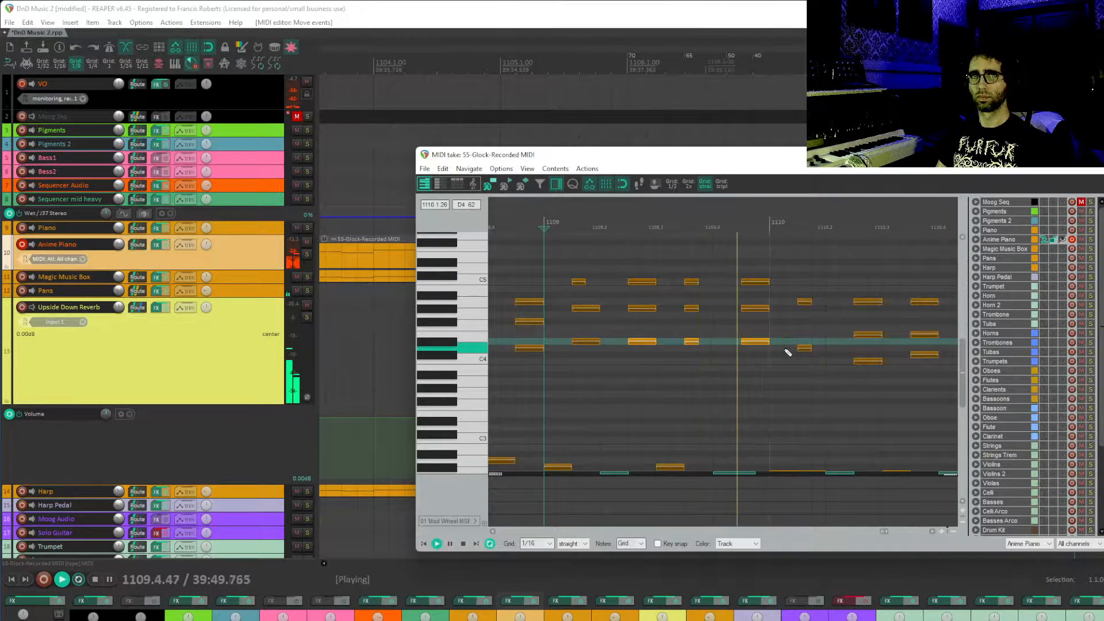
{"action": "left_click_drag", "start_coordinate": [838, 357], "coordinate": [676, 315]}
{"action": "key", "text": "space"}
- Lower the A4 of the first chord in measure 1110 to G4 and add a short B4 above it
{"action": "left_click_drag", "start_coordinate": [690, 373], "coordinate": [712, 414]}
{"action": "left_click_drag", "start_coordinate": [639, 345], "coordinate": [653, 367]}
{"action": "left_click", "coordinate": [622, 328]}
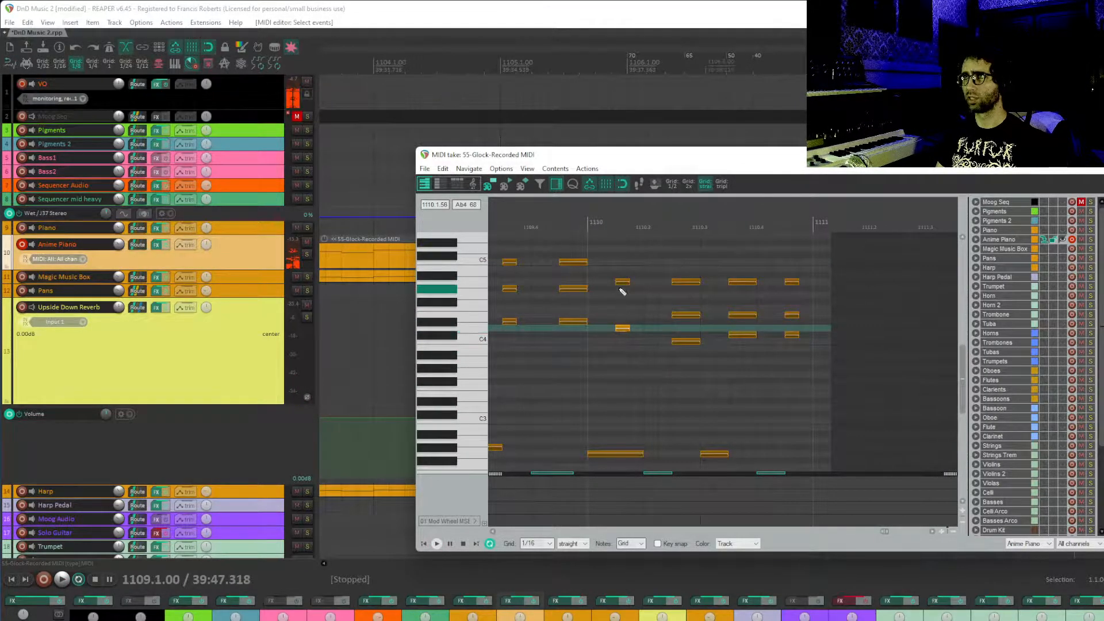
{"action": "left_click_drag", "start_coordinate": [620, 283], "coordinate": [621, 298]}
{"action": "left_click", "coordinate": [621, 269]}
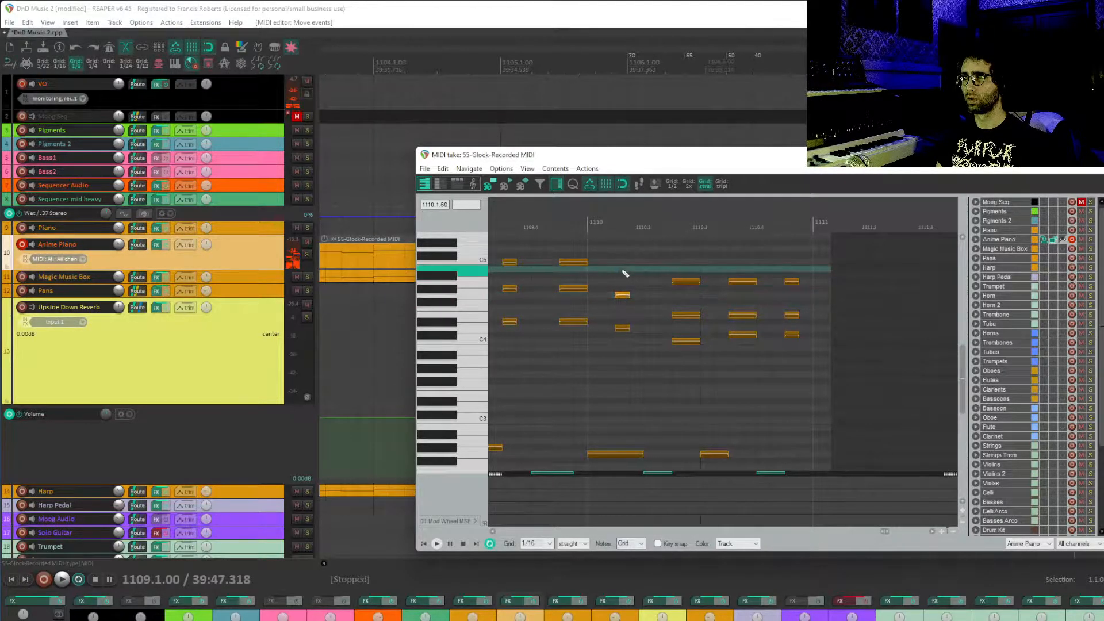
- Move the notes of the last three chords in measure 1110 to B4, G4 and D4
{"action": "left_click_drag", "start_coordinate": [667, 268], "coordinate": [797, 283]}
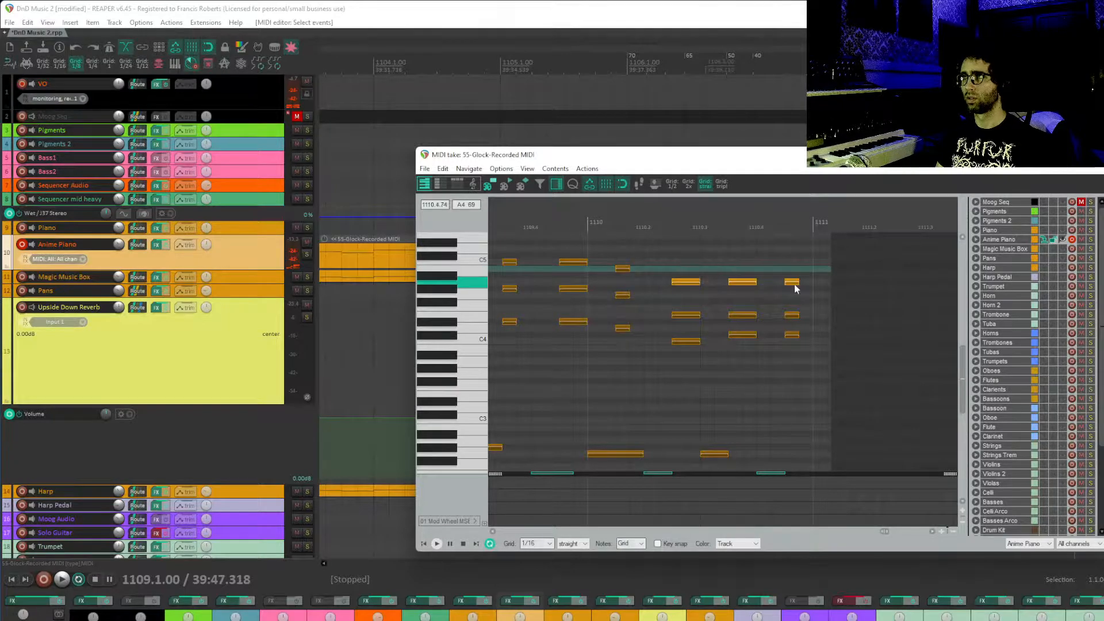
{"action": "left_click_drag", "start_coordinate": [691, 288], "coordinate": [824, 366]}
{"action": "left_click_drag", "start_coordinate": [687, 318], "coordinate": [692, 299]}
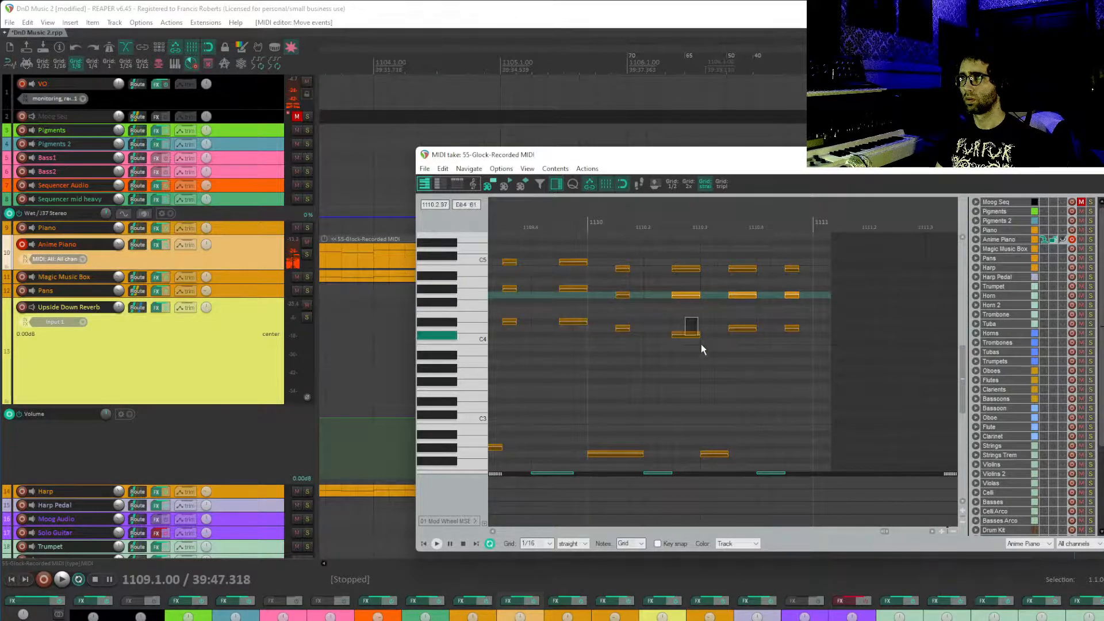
{"action": "left_click", "coordinate": [686, 335]}
{"action": "left_click_drag", "start_coordinate": [686, 336], "coordinate": [685, 330]}
- Play back the revised chords from the end of measure 1109 and close the note editor
{"action": "left_click", "coordinate": [561, 362]}
{"action": "key", "text": "space"}
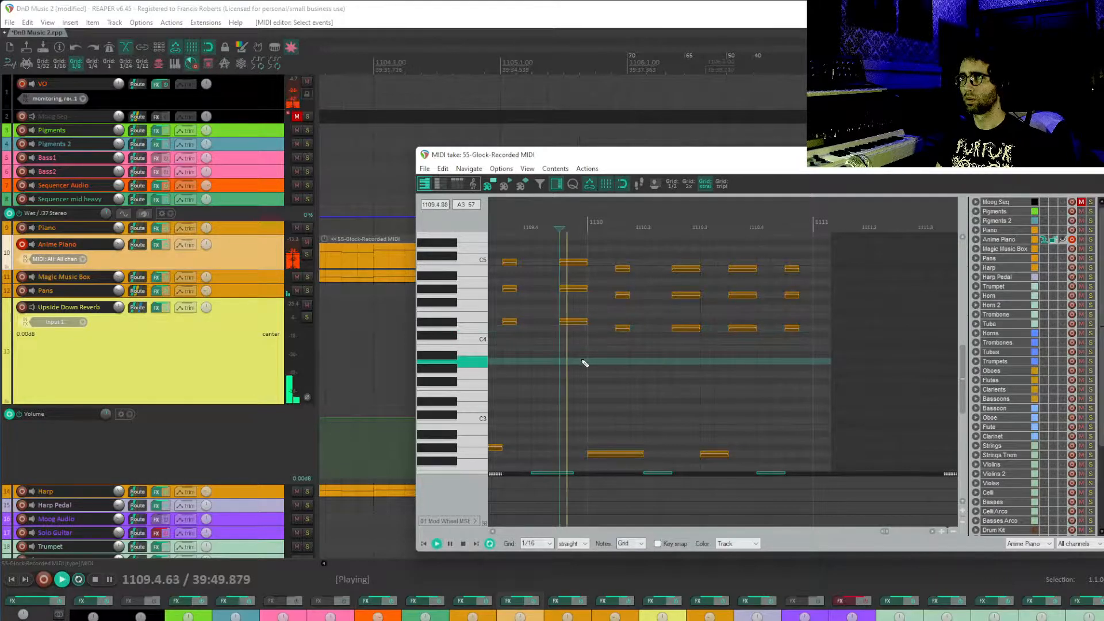
{"action": "scroll", "coordinate": [707, 353], "scroll_direction": "down", "scroll_amount": 2}
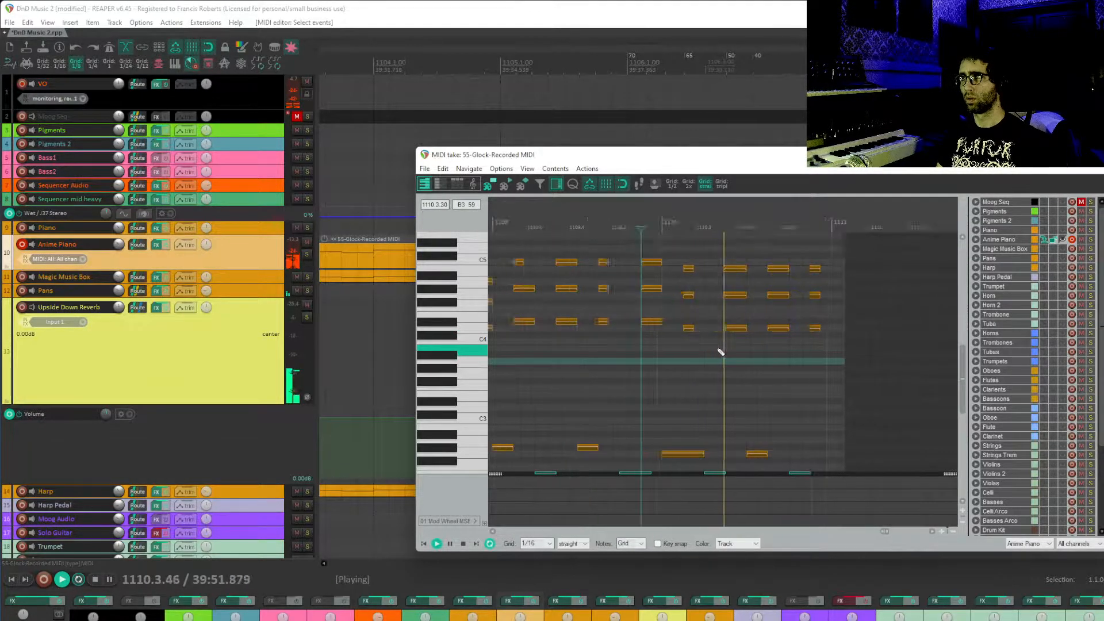
{"action": "key", "text": "Escape"}
{"action": "key", "text": "space"}
- Split the Anime Piano item at measure 1111 and delete the leftover tail
{"action": "scroll", "coordinate": [724, 348], "scroll_direction": "down", "scroll_amount": 4}
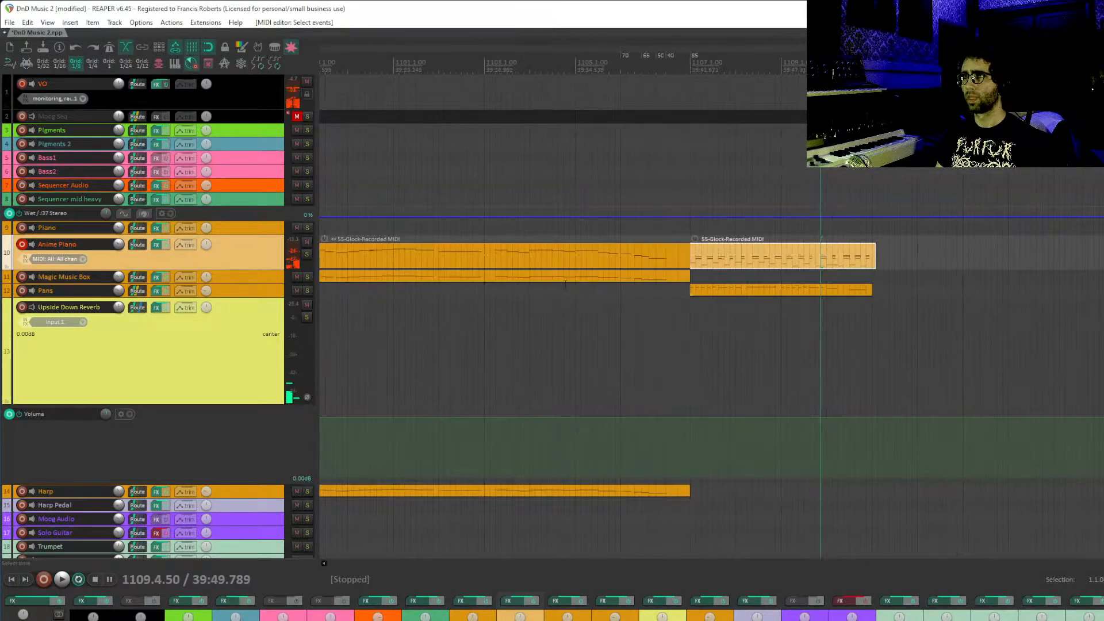
{"action": "left_click", "coordinate": [865, 254]}
{"action": "scroll", "coordinate": [865, 253], "scroll_direction": "up", "scroll_amount": 4}
{"action": "left_click", "coordinate": [842, 257]}
{"action": "key", "text": "s"}
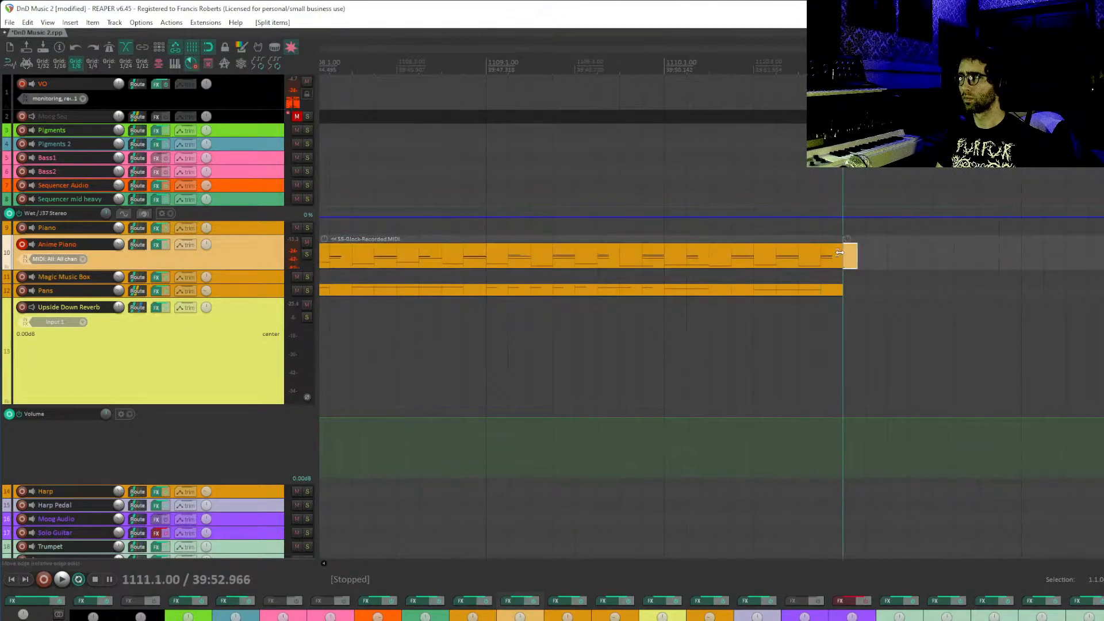
{"action": "scroll", "coordinate": [840, 257], "scroll_direction": "down", "scroll_amount": 4}
{"action": "key", "text": "Delete"}
- Duplicate the Anime Piano and Pans items of measures 1107 to 1111 directly after the originals
{"action": "left_click_drag", "start_coordinate": [841, 245], "coordinate": [750, 313]}
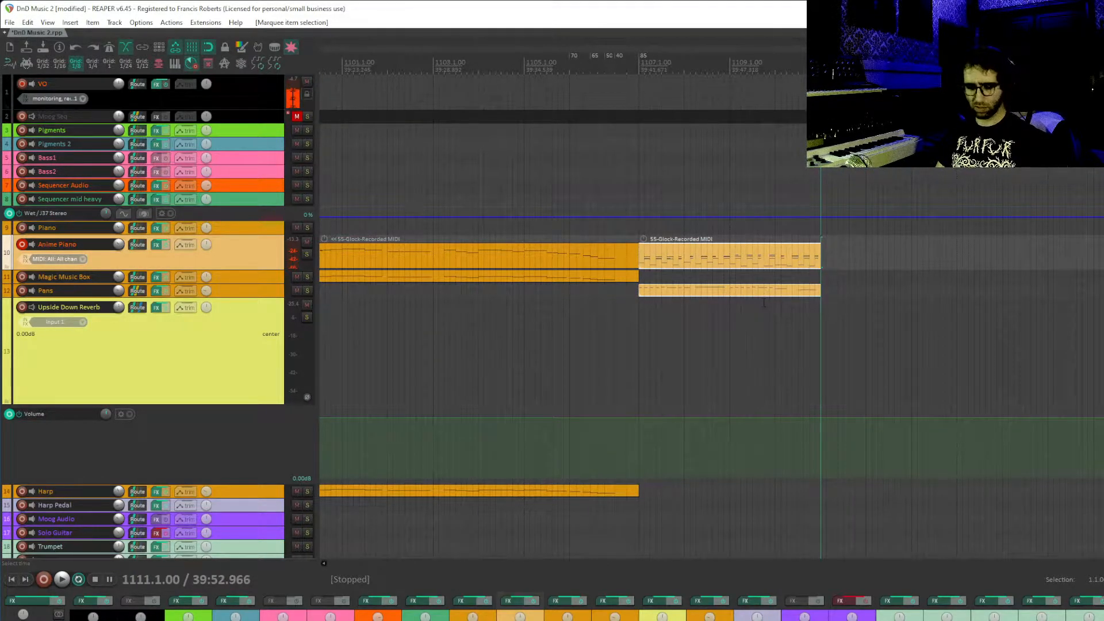
{"action": "key", "text": "ctrl+d"}
- Glue the original and duplicated items on each track and open the glued Anime Piano item for note editing
{"action": "left_click_drag", "start_coordinate": [871, 270], "coordinate": [755, 331]}
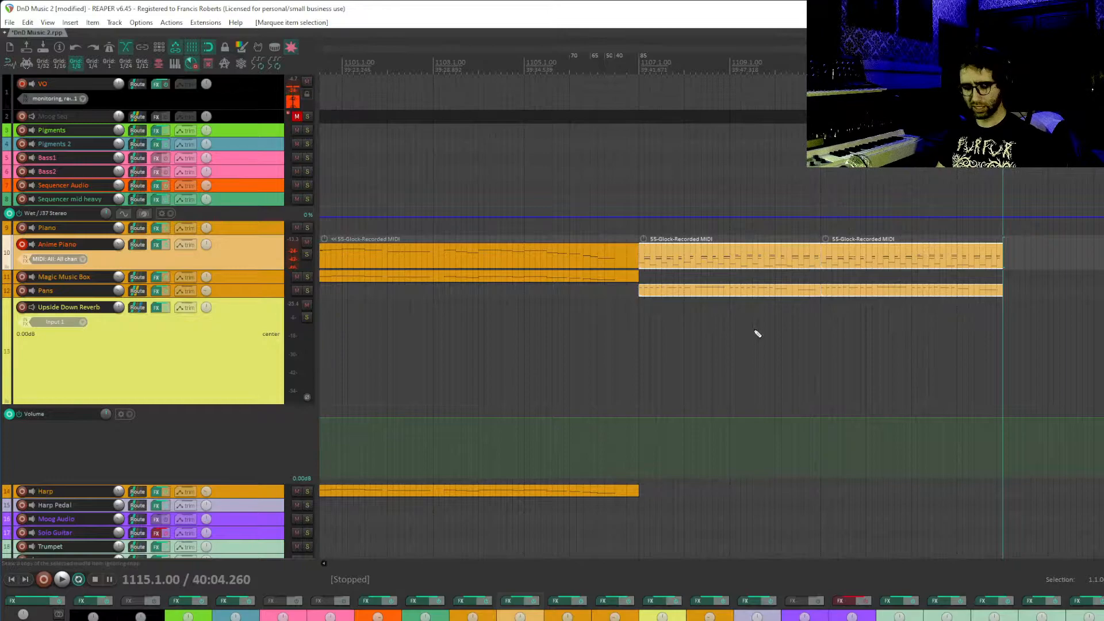
{"action": "double_click", "coordinate": [748, 255]}
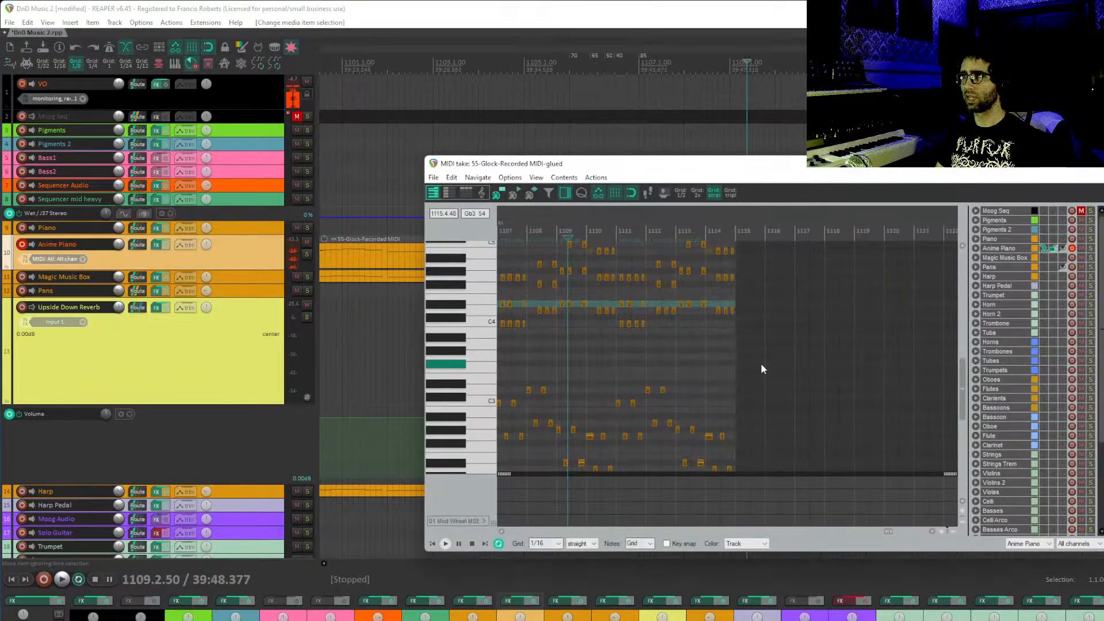
- Select the low notes of the Anime Piano item and humanize with timing 7%, velocity 8% and timing bias -40%
{"action": "scroll", "coordinate": [761, 363], "scroll_direction": "down", "scroll_amount": 4}
{"action": "left_click_drag", "start_coordinate": [760, 363], "coordinate": [710, 251]}
{"action": "scroll", "coordinate": [756, 308], "scroll_direction": "up", "scroll_amount": 6}
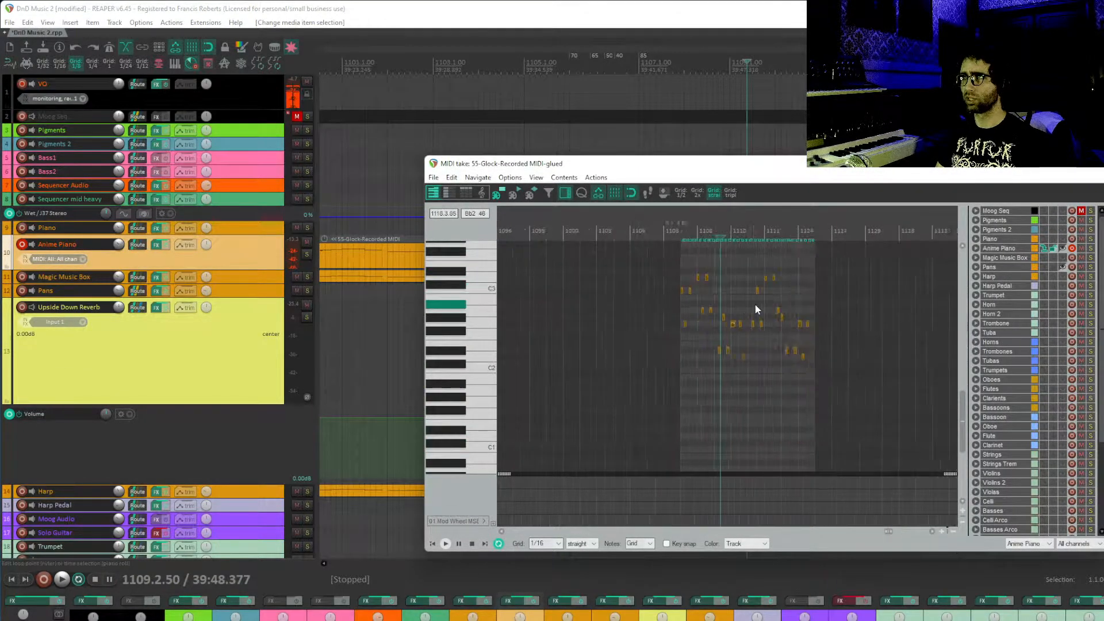
{"action": "left_click_drag", "start_coordinate": [758, 310], "coordinate": [742, 394]}
{"action": "left_click_drag", "start_coordinate": [564, 315], "coordinate": [1069, 436]}
{"action": "left_click_drag", "start_coordinate": [610, 420], "coordinate": [1040, 465]}
{"action": "mouse_move", "coordinate": [723, 407]}
{"action": "left_mouse_down"}
{"action": "mouse_move", "coordinate": [762, 413]}
{"action": "mouse_move", "coordinate": [702, 406]}
{"action": "left_mouse_up"}
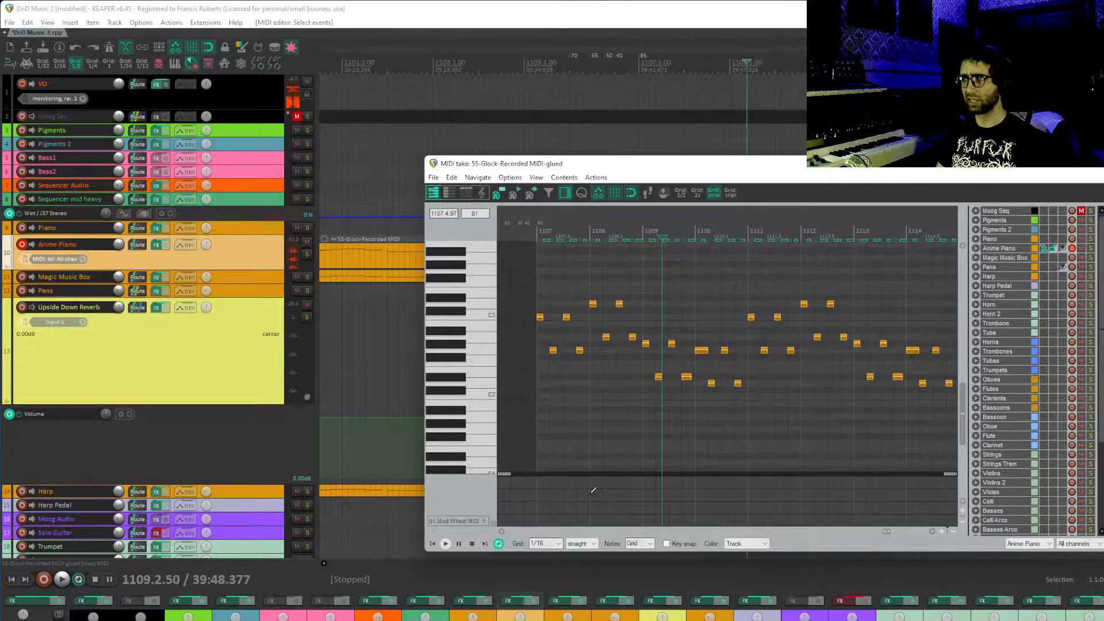
{"action": "key", "text": "h"}
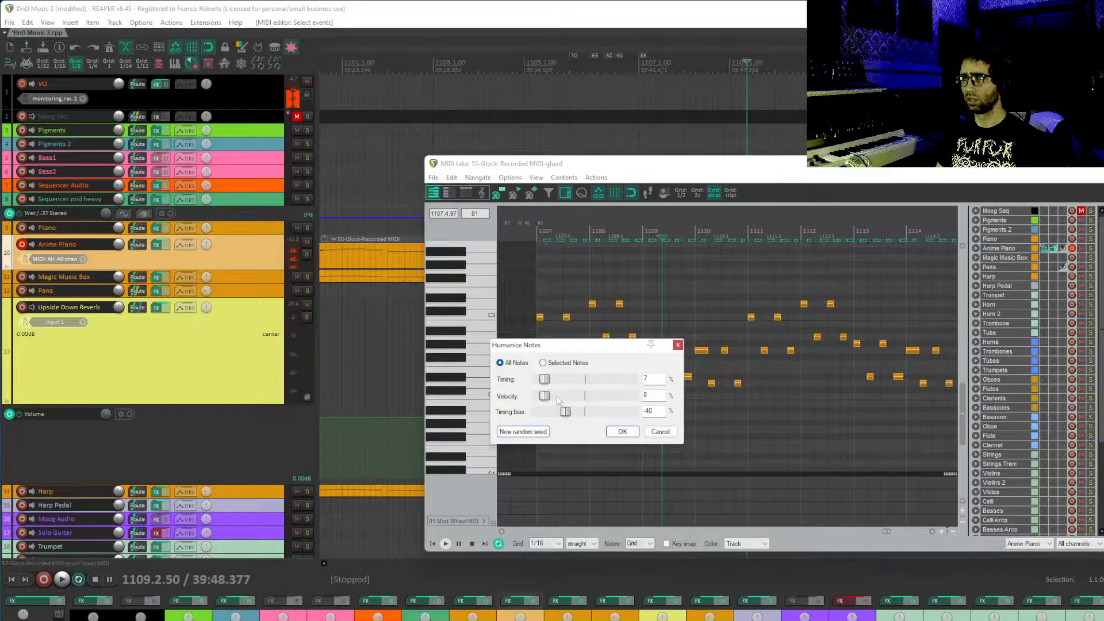
{"action": "left_click", "coordinate": [622, 431]}
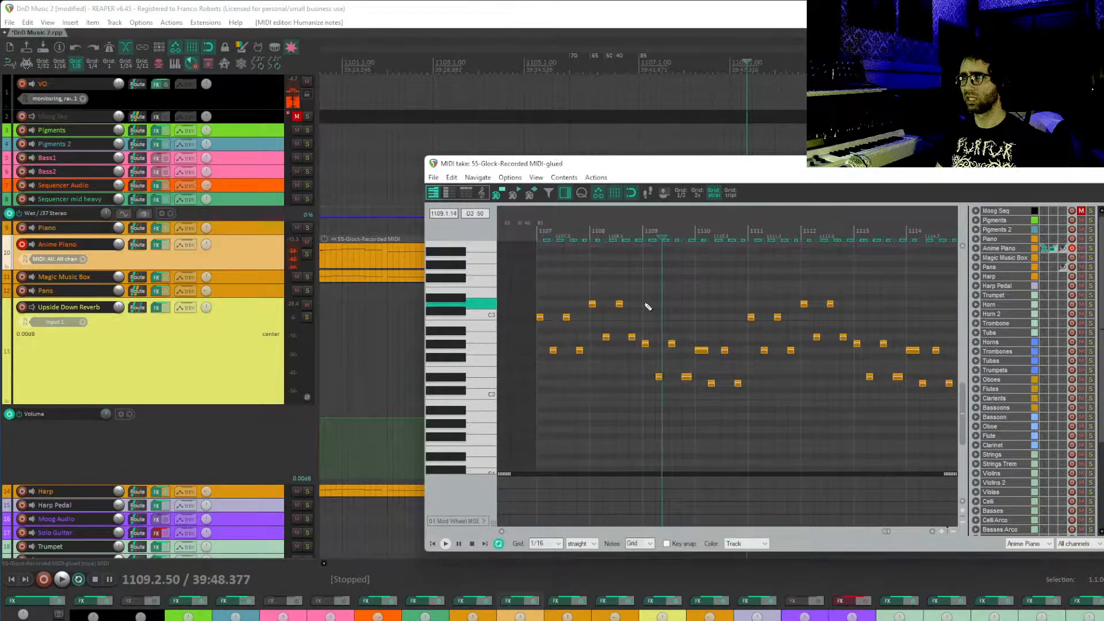
- Select the upper chord notes, humanize with timing 14%, velocity 8% and a positive timing bias, and close the note editor
{"action": "scroll", "coordinate": [632, 414], "scroll_direction": "up", "scroll_amount": 5}
{"action": "scroll", "coordinate": [632, 412], "scroll_direction": "down", "scroll_amount": 3}
{"action": "left_click_drag", "start_coordinate": [605, 407], "coordinate": [935, 235]}
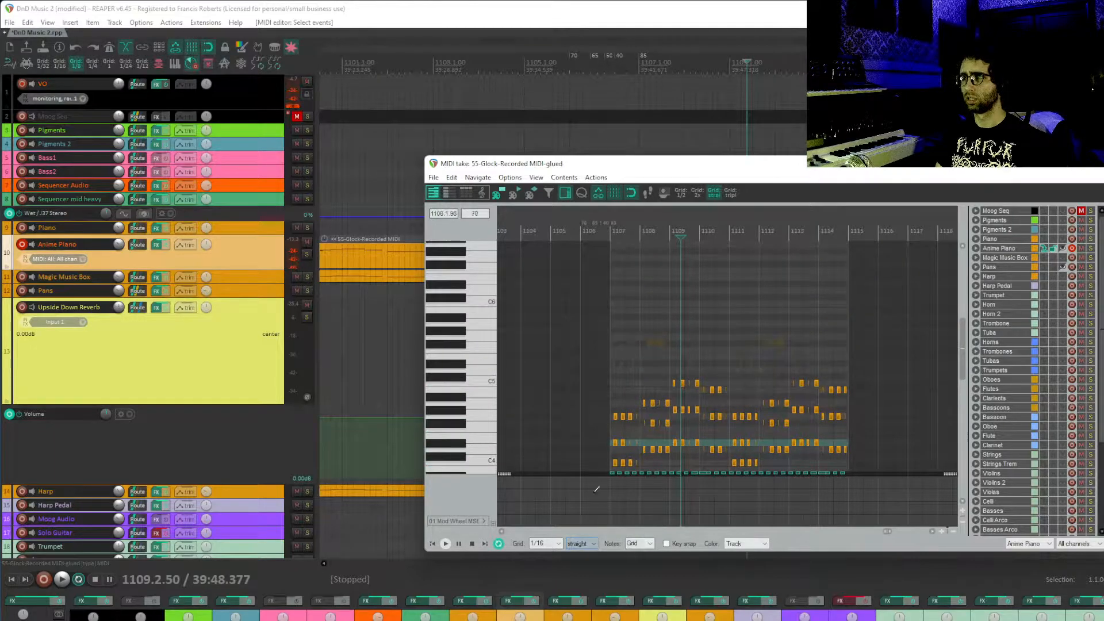
{"action": "key", "text": "h"}
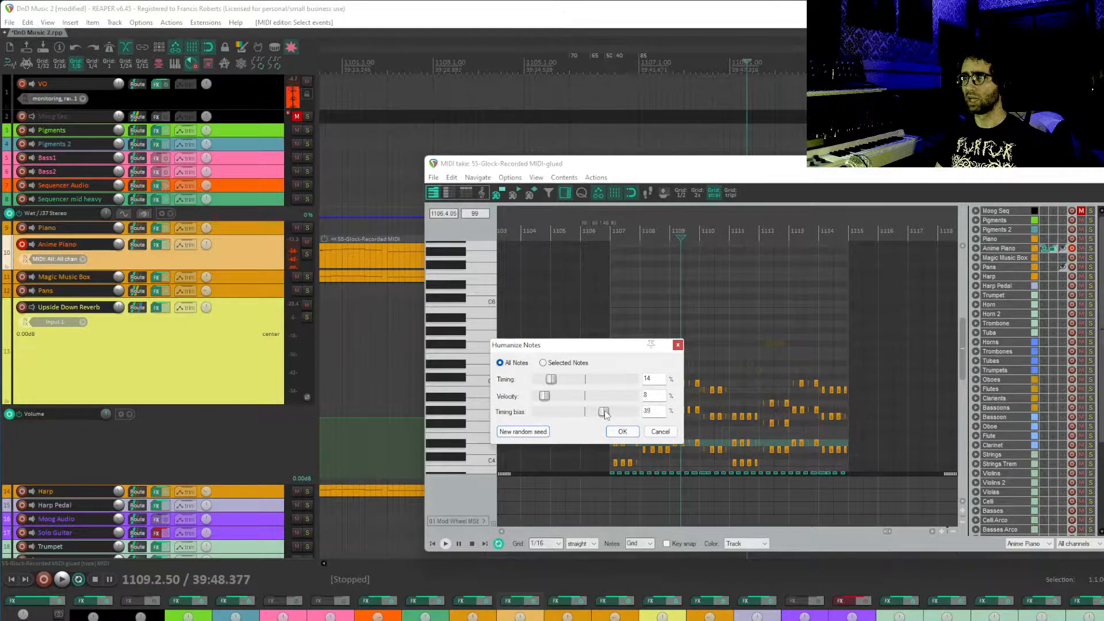
{"action": "left_click", "coordinate": [621, 432]}
{"action": "key", "text": "Escape"}
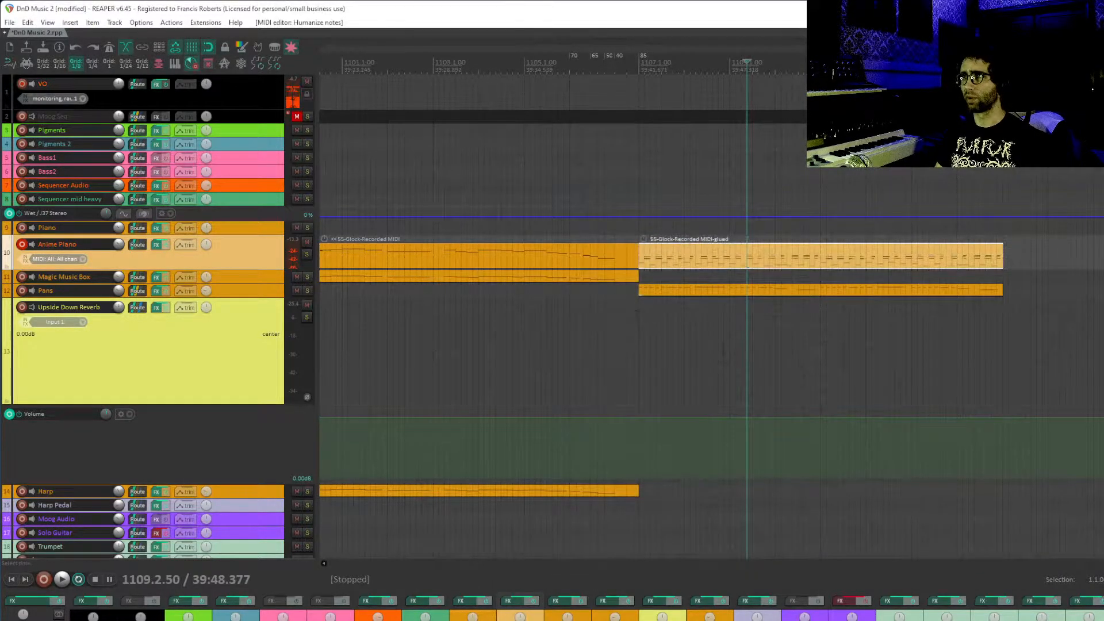
- Play the humanized section from measure 1107, disarm Anime Piano for recording and stop playback
{"action": "left_click", "coordinate": [637, 315]}
{"action": "key", "text": "space"}
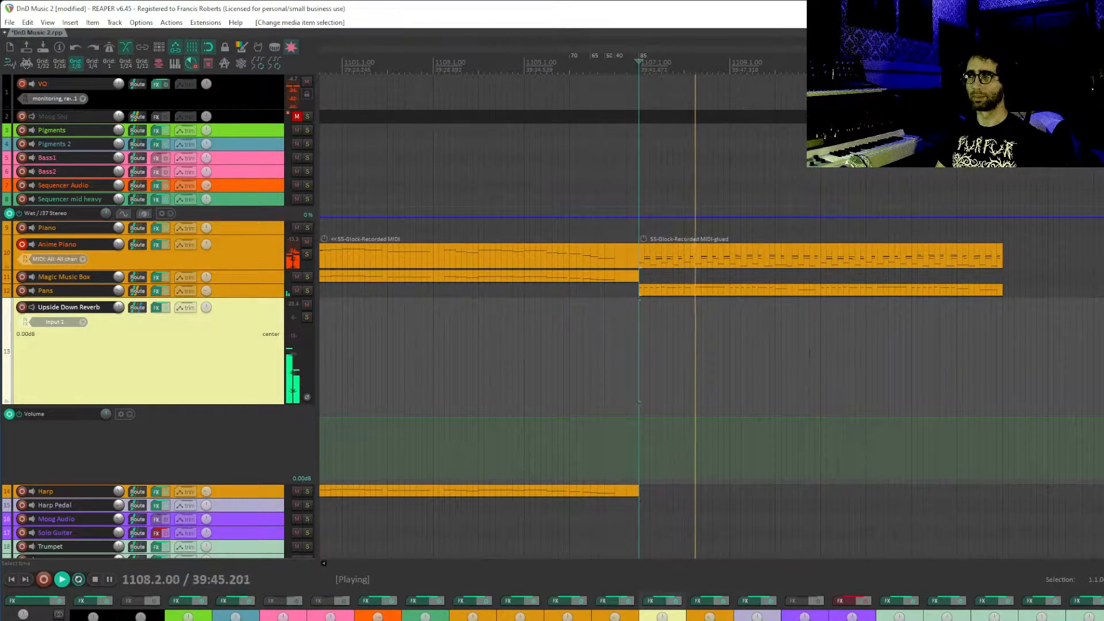
{"action": "left_click", "coordinate": [23, 244]}
{"action": "key", "text": "space"}
- Try the glued chord item on the Piano track during playback from measure 1107 and return it to Anime Piano
{"action": "left_click_drag", "start_coordinate": [647, 241], "coordinate": [648, 232]}
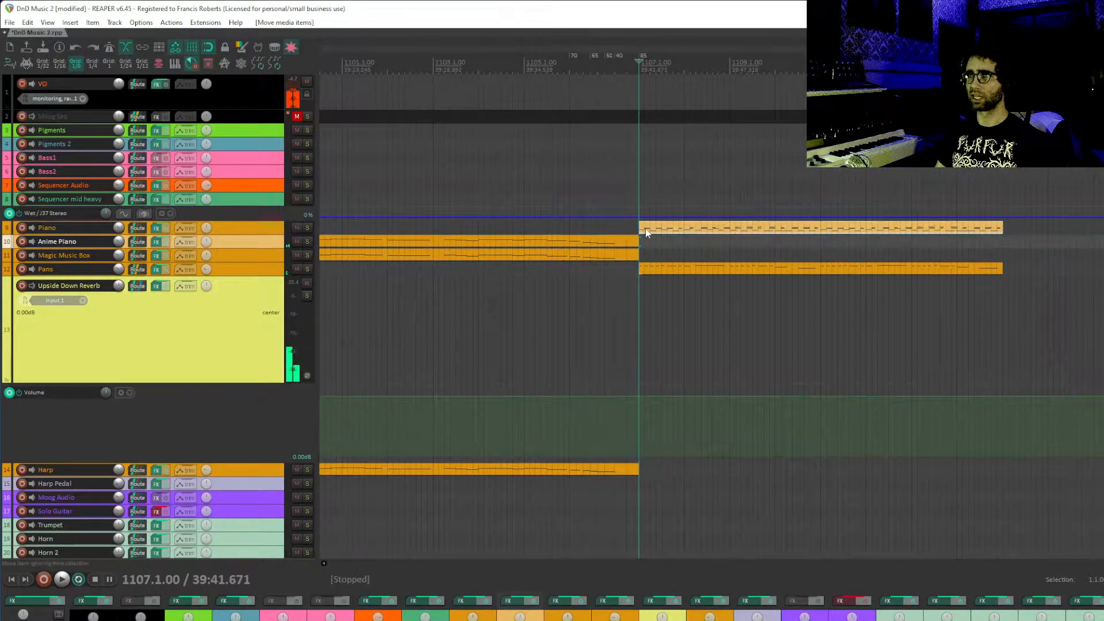
{"action": "left_click", "coordinate": [638, 234]}
{"action": "key", "text": "space"}
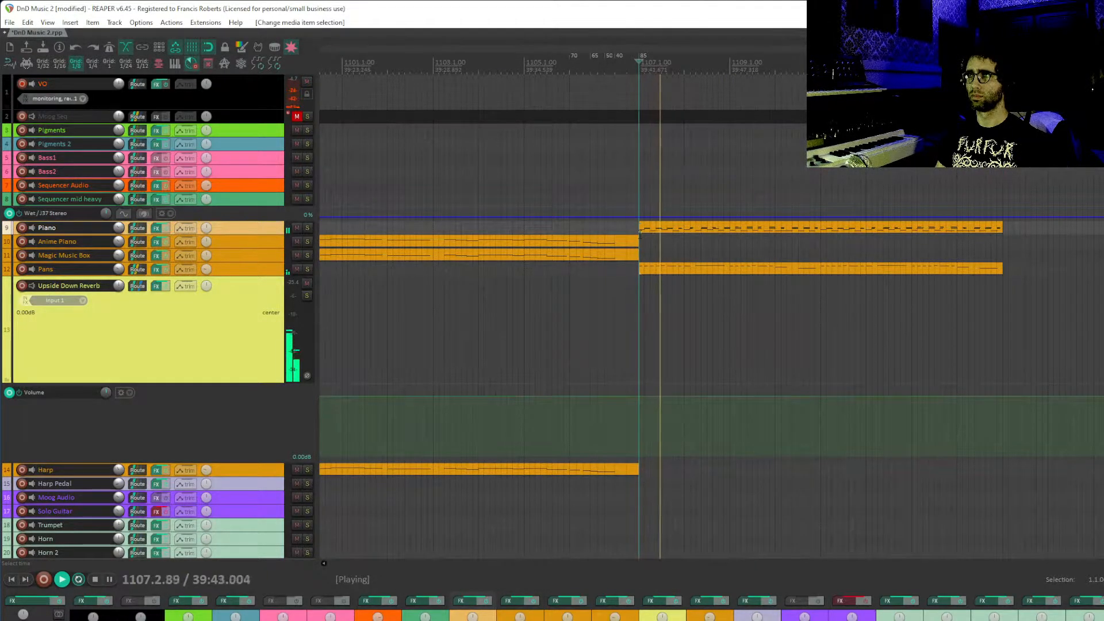
{"action": "left_click_drag", "start_coordinate": [685, 227], "coordinate": [685, 237]}
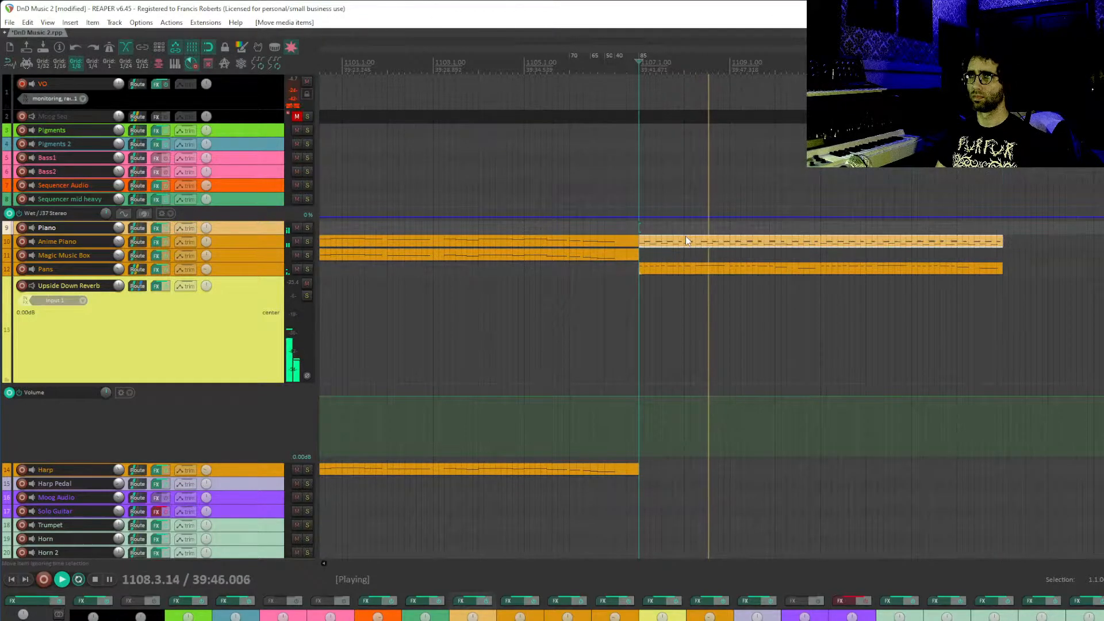
- Set the time selection to the glued Pans item and copy that item onto the Magic Music Box track
{"action": "left_click", "coordinate": [696, 268]}
{"action": "key", "text": "ctrl+space"}
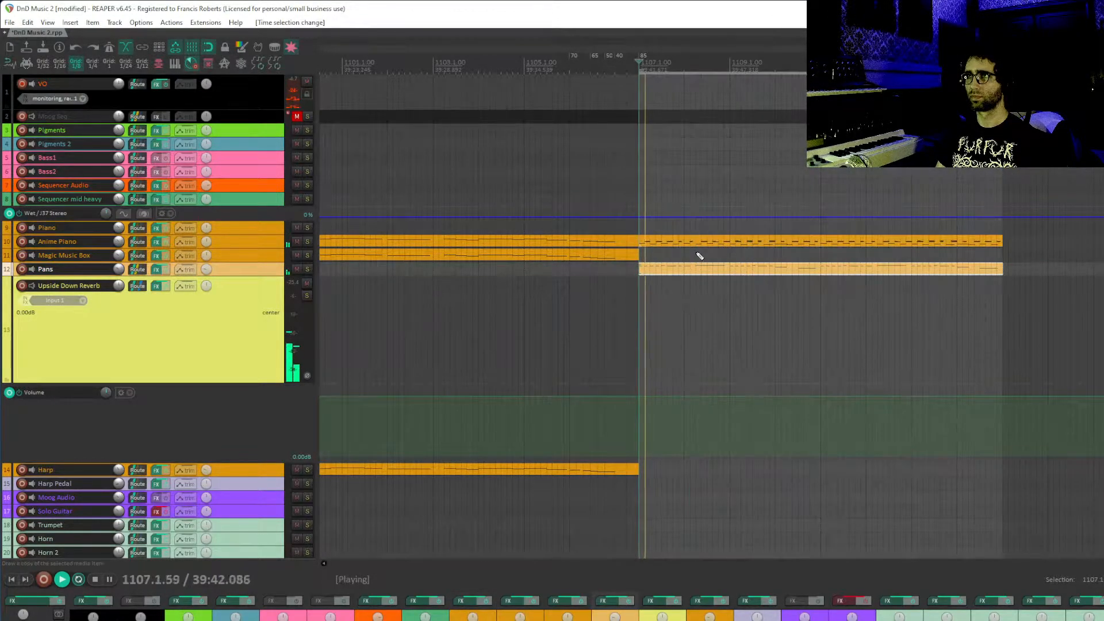
{"action": "left_click_drag", "start_coordinate": [684, 270], "coordinate": [680, 256]}
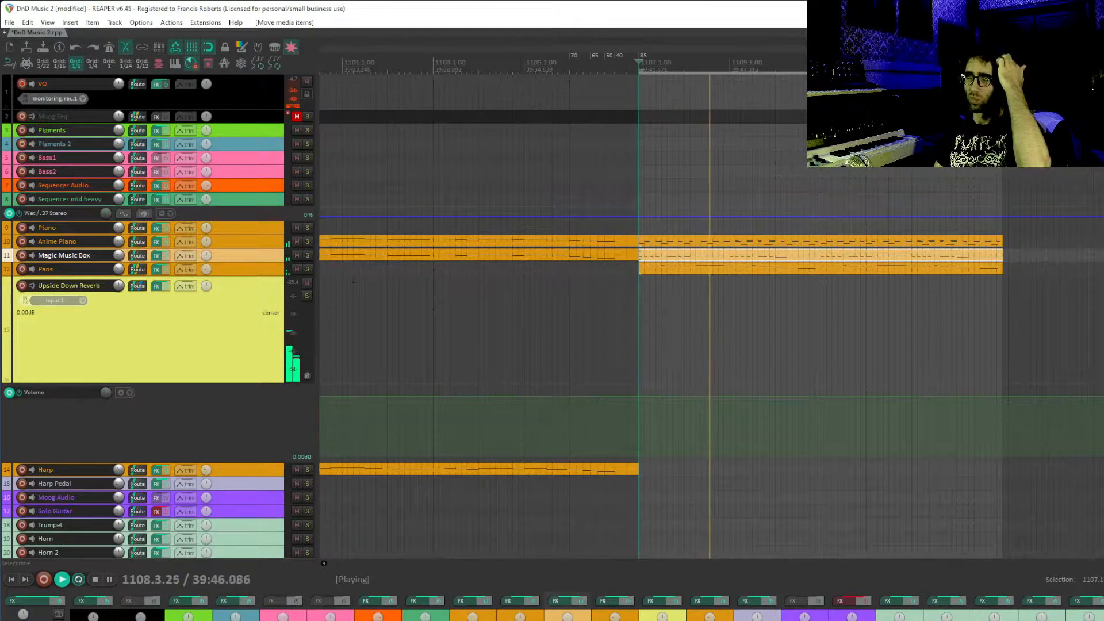
- Listen to the layered section, stop playback, clear the time selection and save the project
{"action": "left_click_drag", "start_coordinate": [796, 264], "coordinate": [697, 266]}
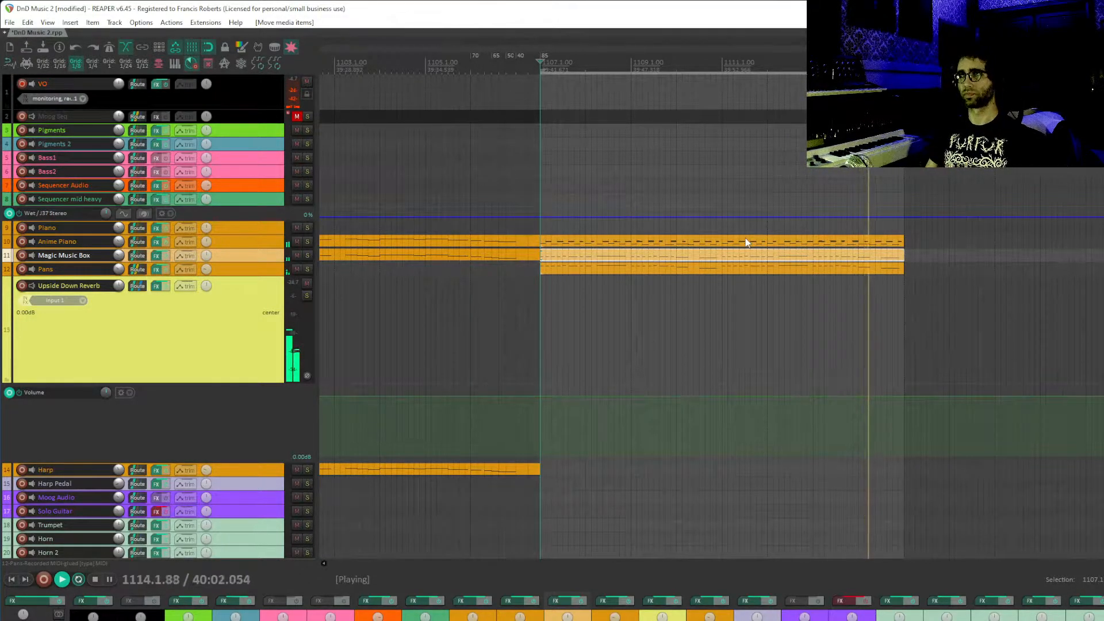
{"action": "scroll", "coordinate": [920, 300], "scroll_direction": "down", "scroll_amount": 5}
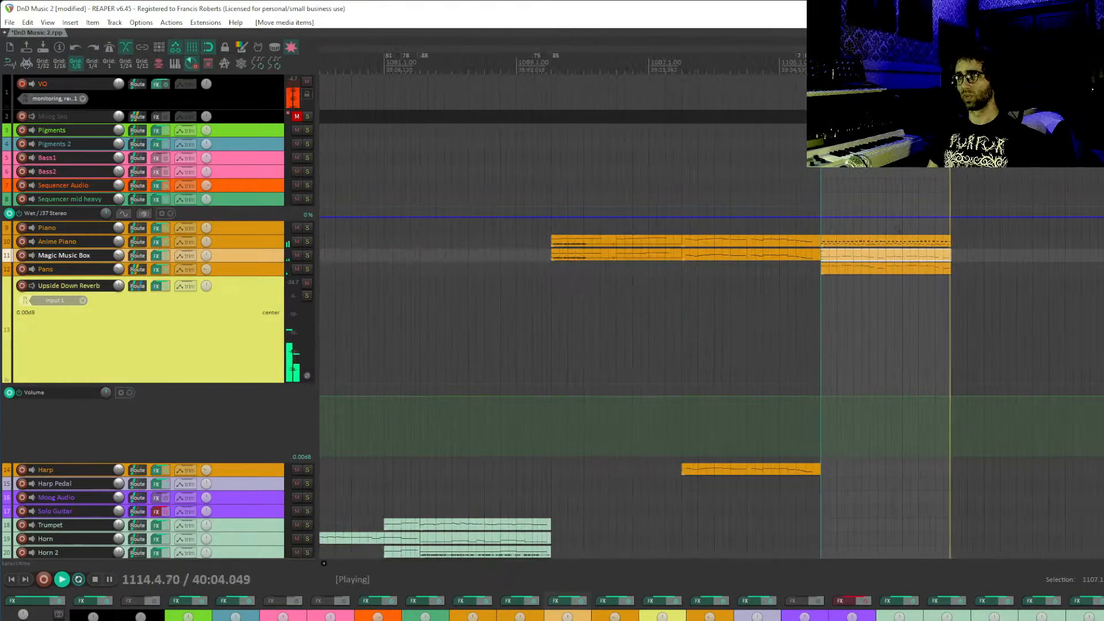
{"action": "key", "text": "space"}
{"action": "key", "text": "Escape"}
{"action": "scroll", "coordinate": [850, 300], "scroll_direction": "left", "scroll_amount": 1}
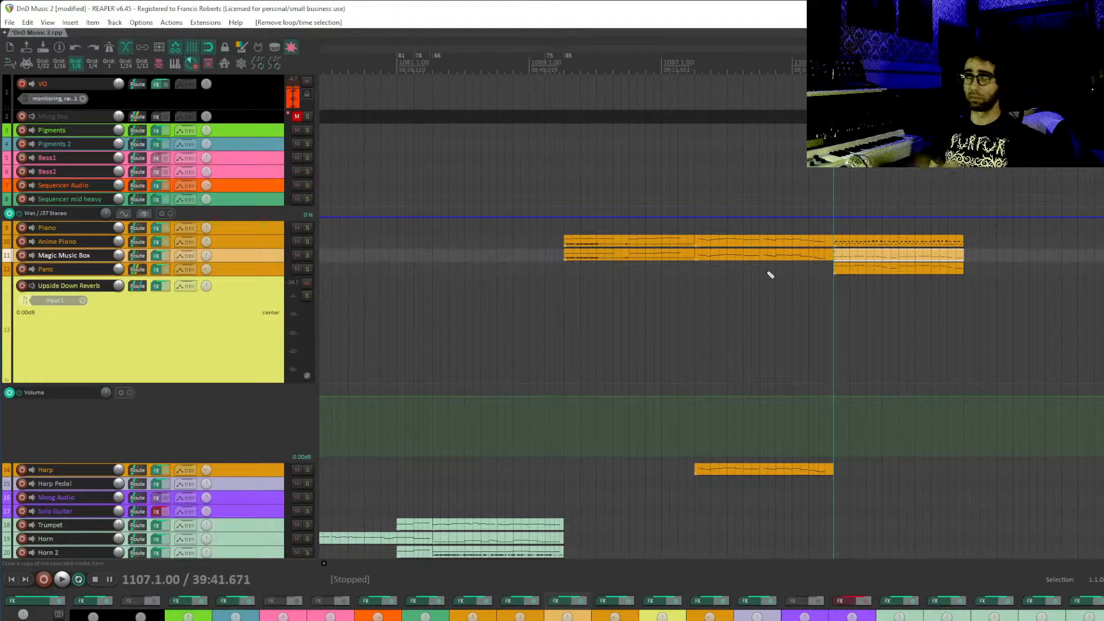
{"action": "key", "text": "ctrl+s"}
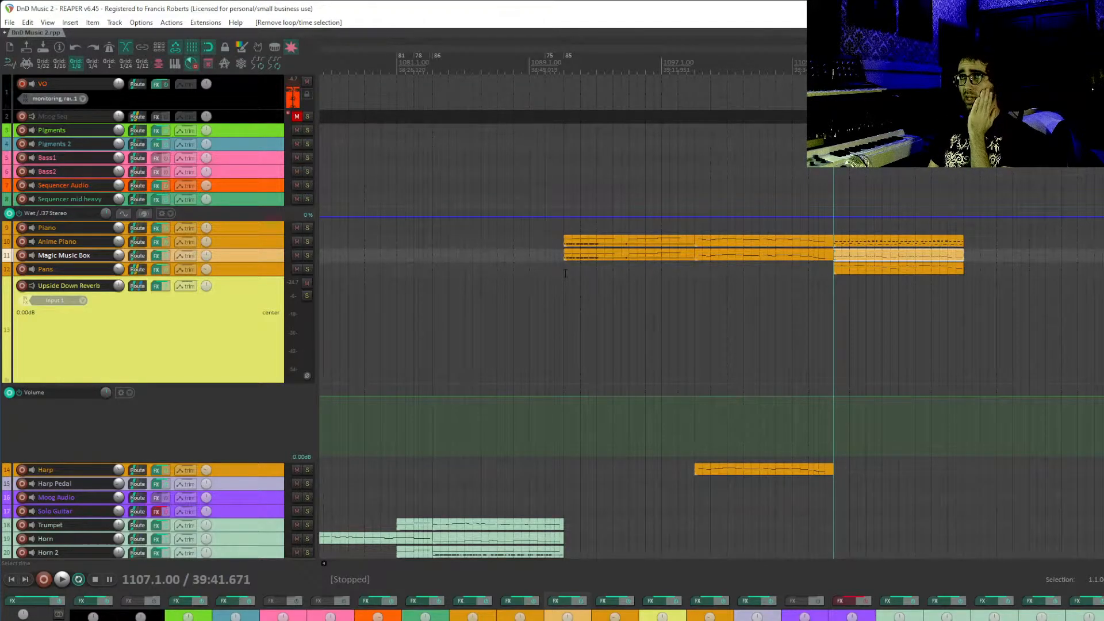
- Look over A Dishonest Lament and play it from about measure 1083
{"action": "left_click", "coordinate": [565, 273]}
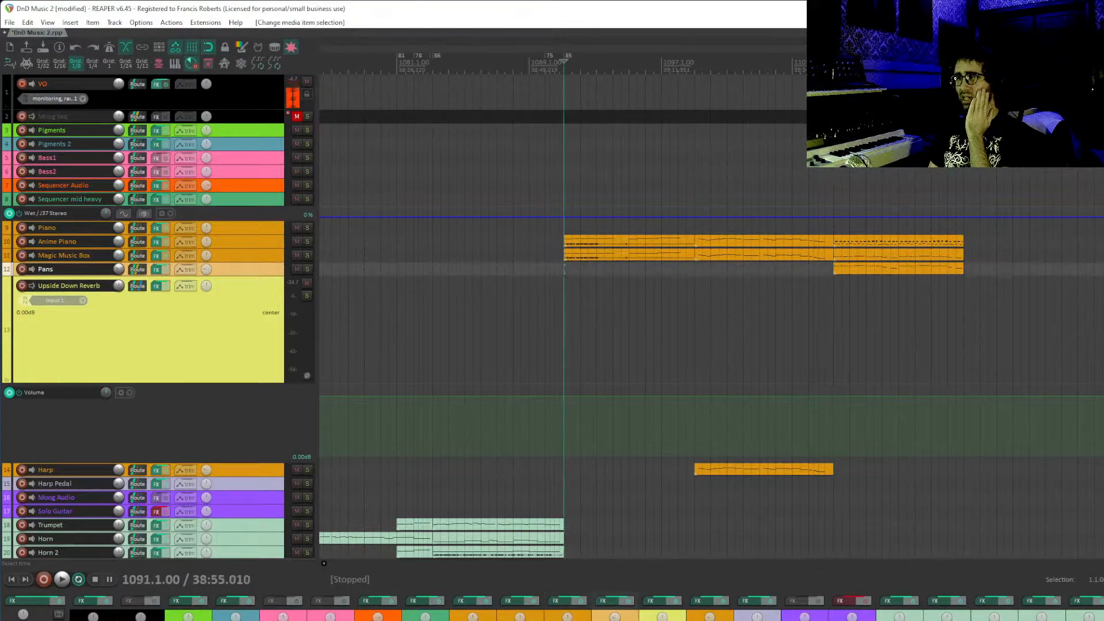
{"action": "scroll", "coordinate": [690, 270], "scroll_direction": "left", "scroll_amount": 5}
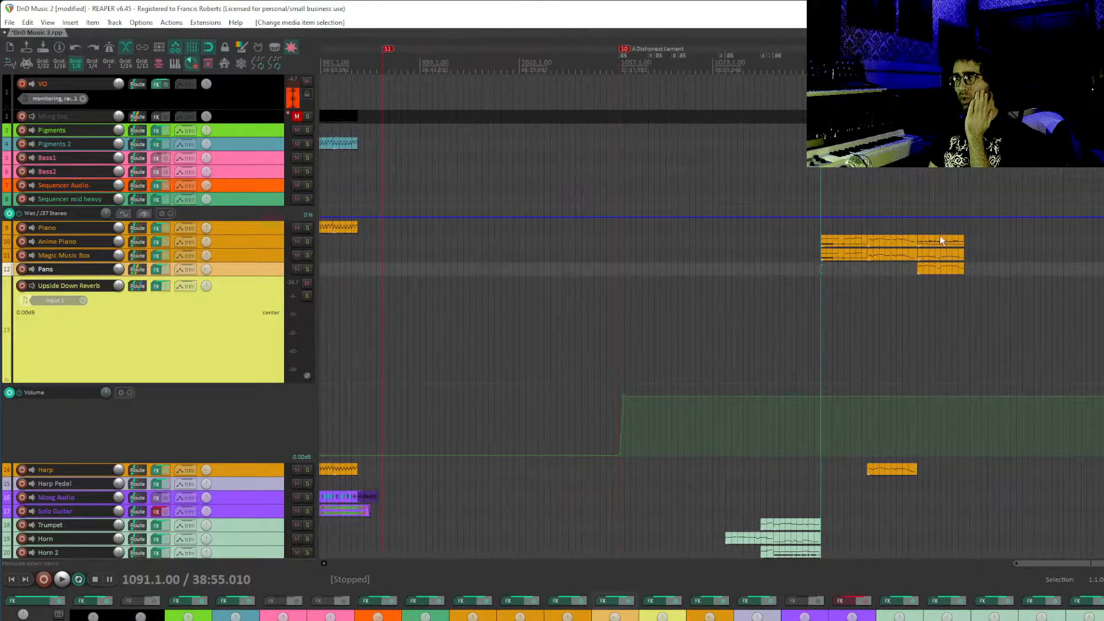
{"action": "left_click_drag", "start_coordinate": [941, 240], "coordinate": [975, 279]}
{"action": "left_click_drag", "start_coordinate": [1103, 412], "coordinate": [949, 381]}
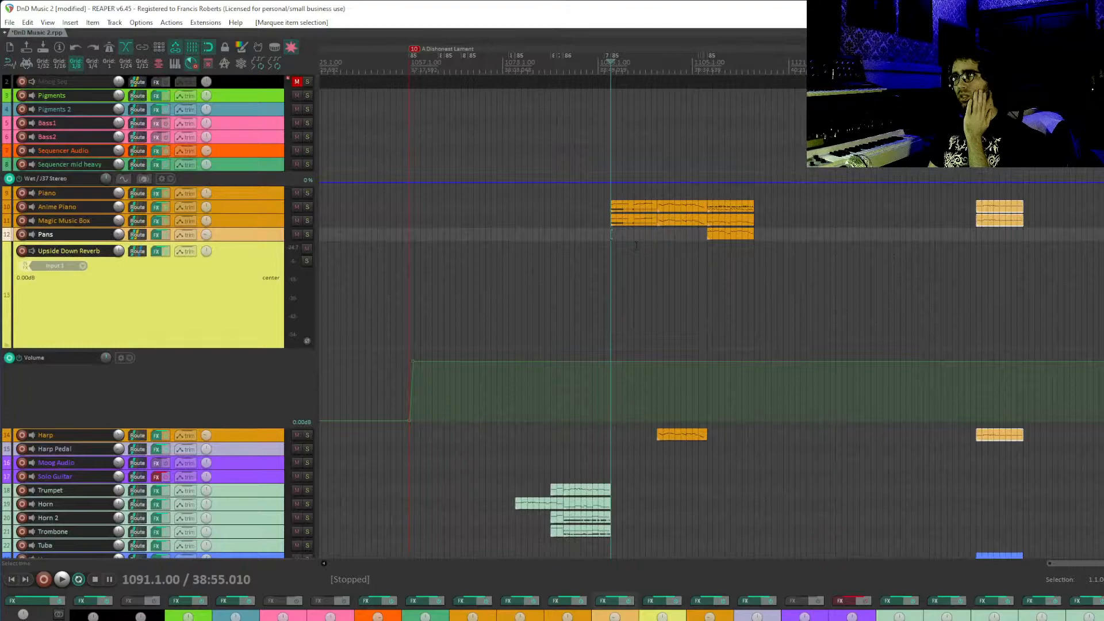
{"action": "left_click", "coordinate": [557, 260]}
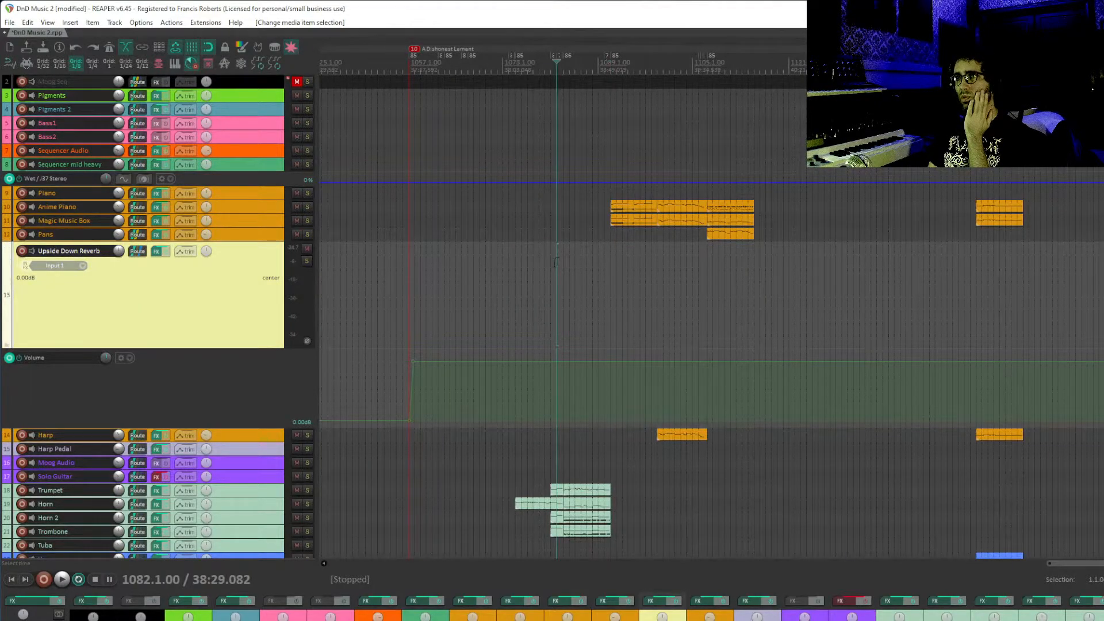
{"action": "left_click", "coordinate": [561, 263]}
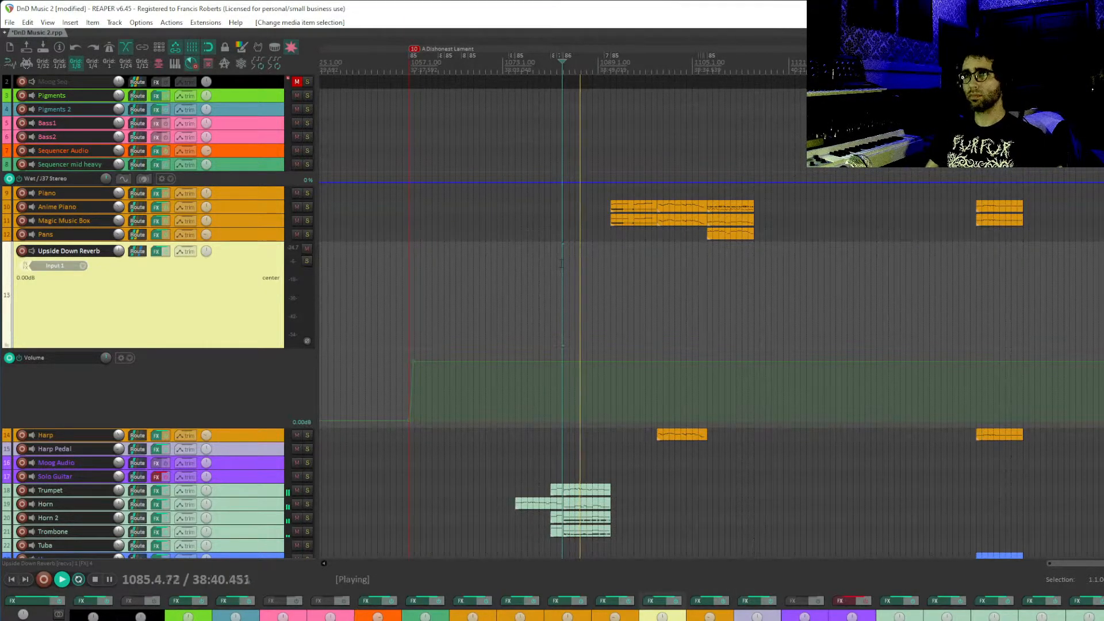
- Enlarge the tracks and examine the Anime Piano, Magic Music Box and Pans items during playback
{"action": "scroll", "coordinate": [262, 214], "scroll_direction": "up", "scroll_amount": 5}
{"action": "scroll", "coordinate": [262, 214], "scroll_direction": "down", "scroll_amount": 2}
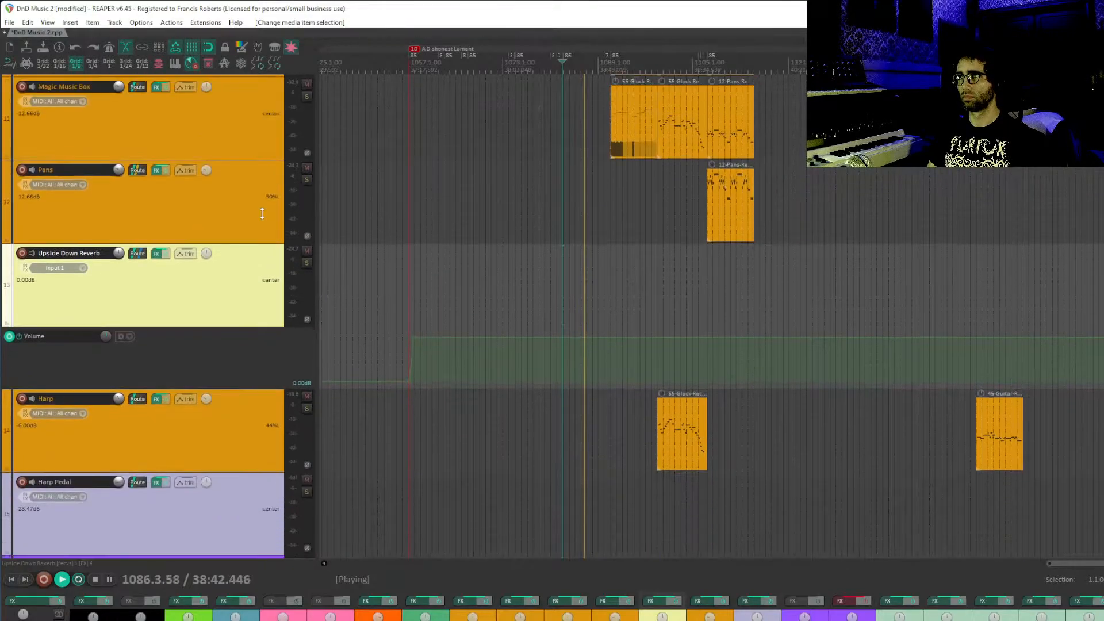
{"action": "left_click_drag", "start_coordinate": [590, 278], "coordinate": [533, 455]}
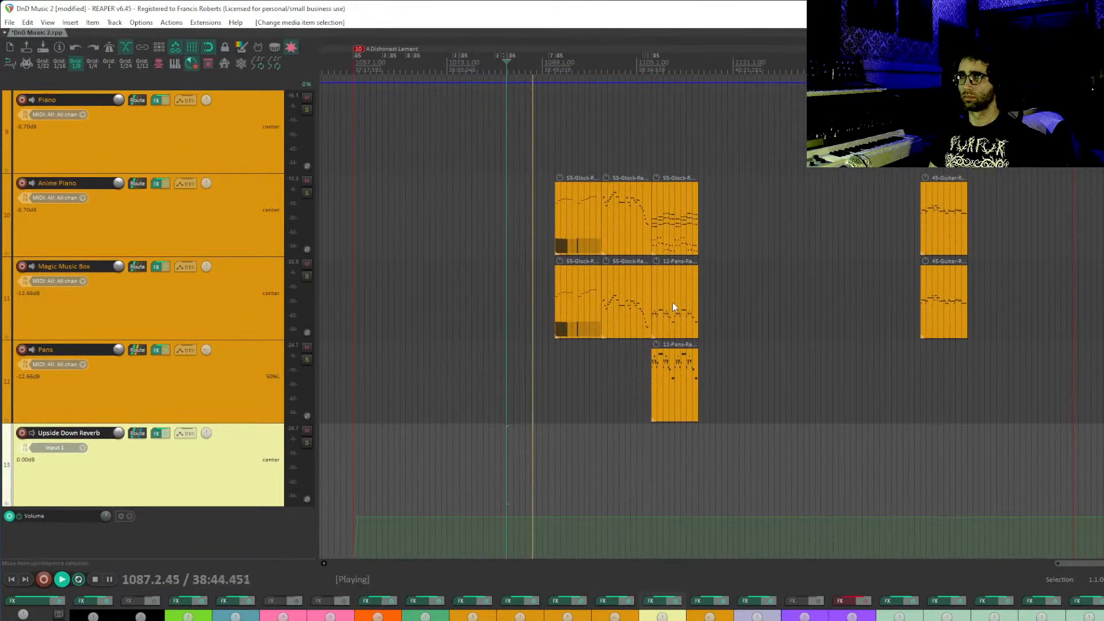
{"action": "left_click_drag", "start_coordinate": [629, 277], "coordinate": [592, 296]}
{"action": "scroll", "coordinate": [596, 272], "scroll_direction": "up", "scroll_amount": 5}
{"action": "left_click_drag", "start_coordinate": [916, 262], "coordinate": [597, 300]}
{"action": "left_click_drag", "start_coordinate": [713, 274], "coordinate": [761, 282]}
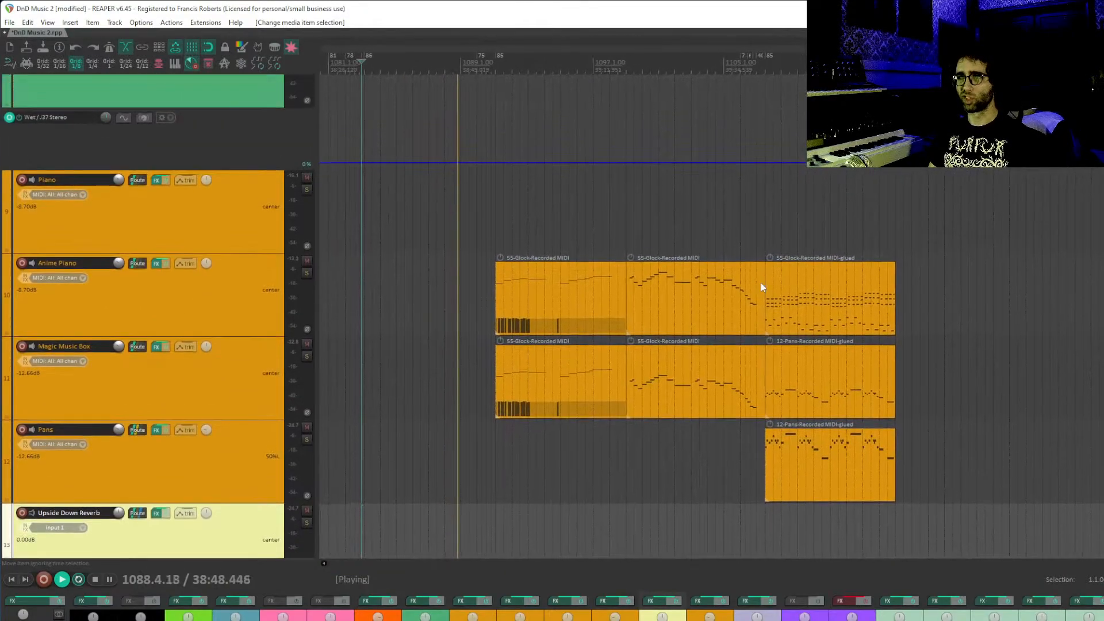
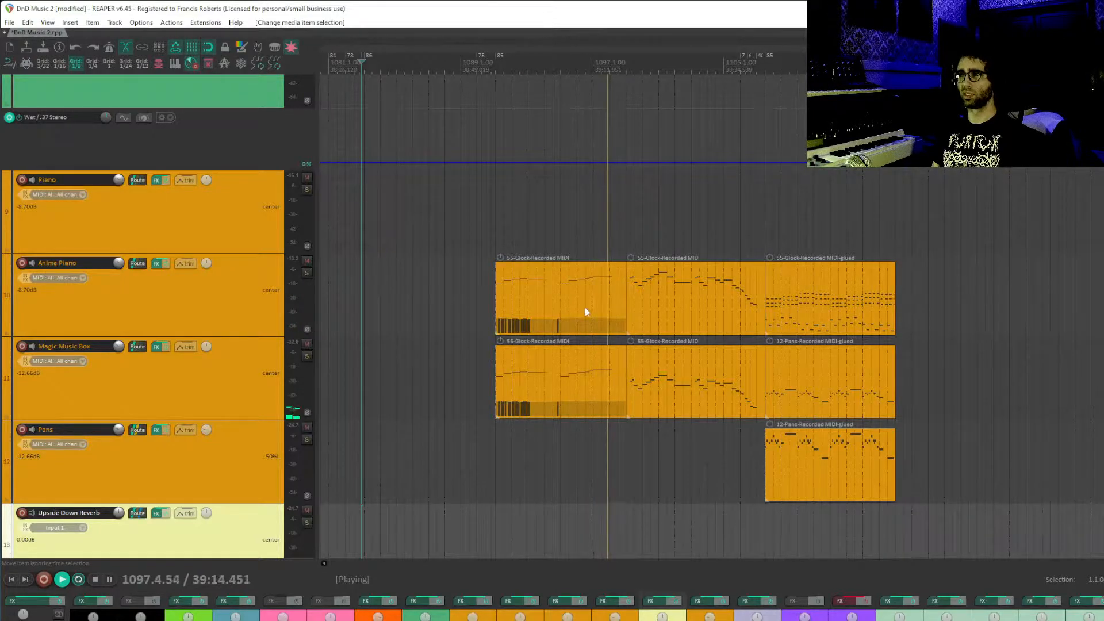
- Examine the Strings and Strings Trem items during playback and select the last Strings item at measure 1101
{"action": "left_click_drag", "start_coordinate": [685, 312], "coordinate": [473, 308]}
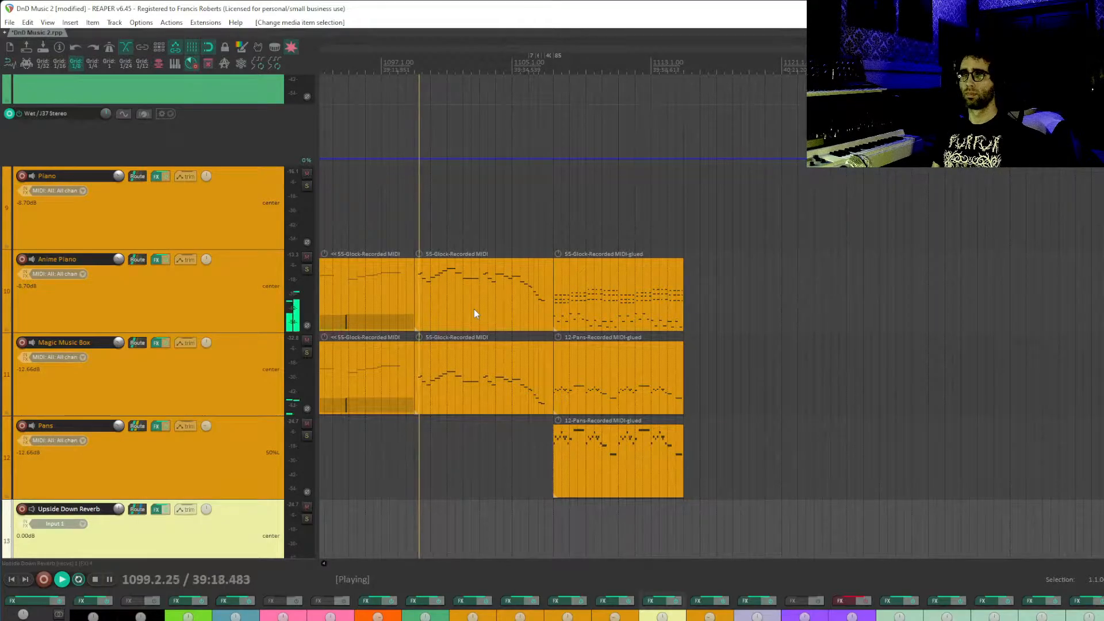
{"action": "left_click_drag", "start_coordinate": [425, 413], "coordinate": [498, 88]}
{"action": "mouse_move", "coordinate": [517, 506]}
{"action": "left_mouse_down"}
{"action": "mouse_move", "coordinate": [526, 374]}
{"action": "mouse_move", "coordinate": [586, 92]}
{"action": "left_mouse_up"}
{"action": "mouse_move", "coordinate": [592, 517]}
{"action": "left_mouse_down"}
{"action": "mouse_move", "coordinate": [625, 316]}
{"action": "mouse_move", "coordinate": [627, 92]}
{"action": "left_mouse_up"}
{"action": "left_click_drag", "start_coordinate": [664, 403], "coordinate": [661, 63]}
{"action": "left_click_drag", "start_coordinate": [648, 519], "coordinate": [646, 18]}
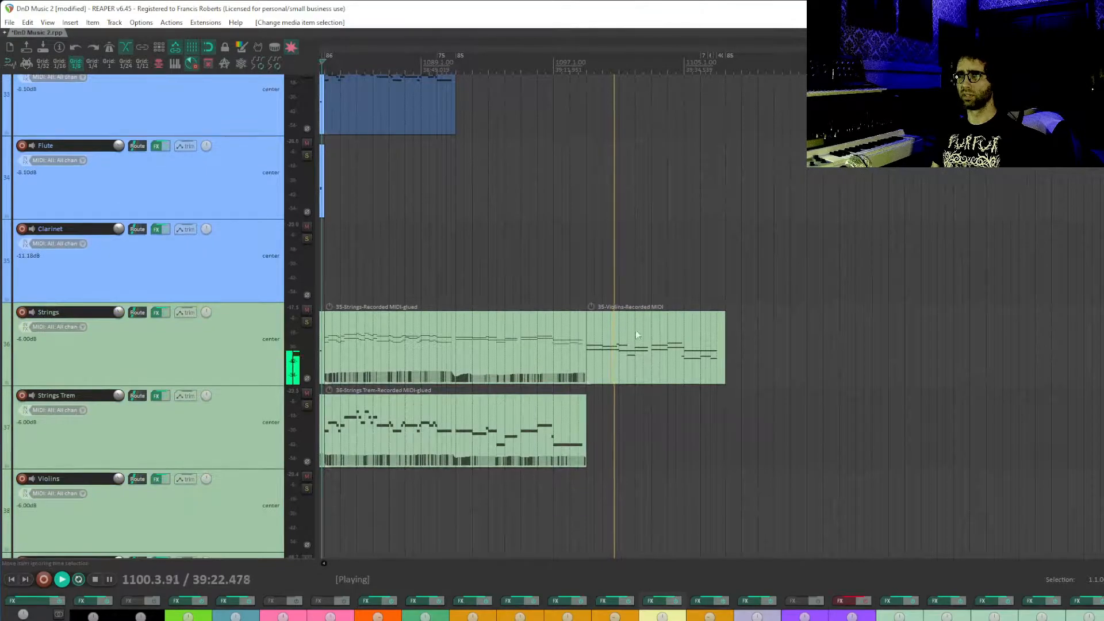
{"action": "left_click", "coordinate": [622, 361]}
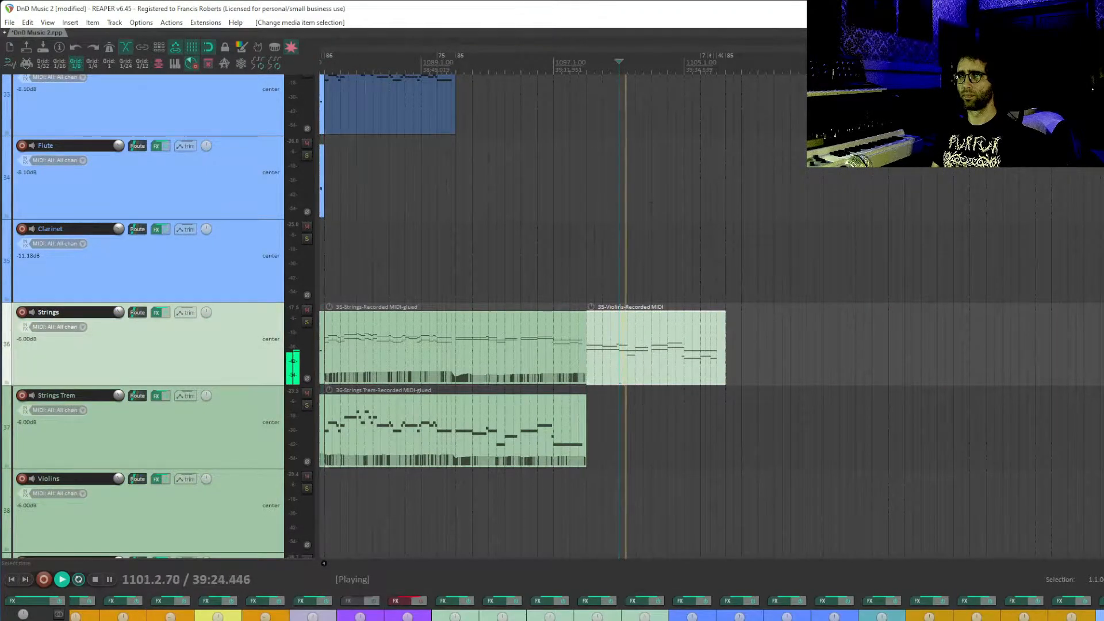
- Return to the Anime Piano, Magic Music Box and Pans tracks, listen through the transition at measure 1107 and stop playback
{"action": "left_click_drag", "start_coordinate": [626, 195], "coordinate": [637, 522]}
{"action": "left_click_drag", "start_coordinate": [766, 60], "coordinate": [763, 518]}
{"action": "left_click_drag", "start_coordinate": [770, 281], "coordinate": [773, 560]}
{"action": "left_click_drag", "start_coordinate": [800, 167], "coordinate": [793, 534]}
{"action": "left_click_drag", "start_coordinate": [805, 259], "coordinate": [806, 512]}
{"action": "left_click_drag", "start_coordinate": [823, 214], "coordinate": [799, 516]}
{"action": "left_click_drag", "start_coordinate": [828, 341], "coordinate": [794, 465]}
{"action": "left_click_drag", "start_coordinate": [822, 324], "coordinate": [749, 319]}
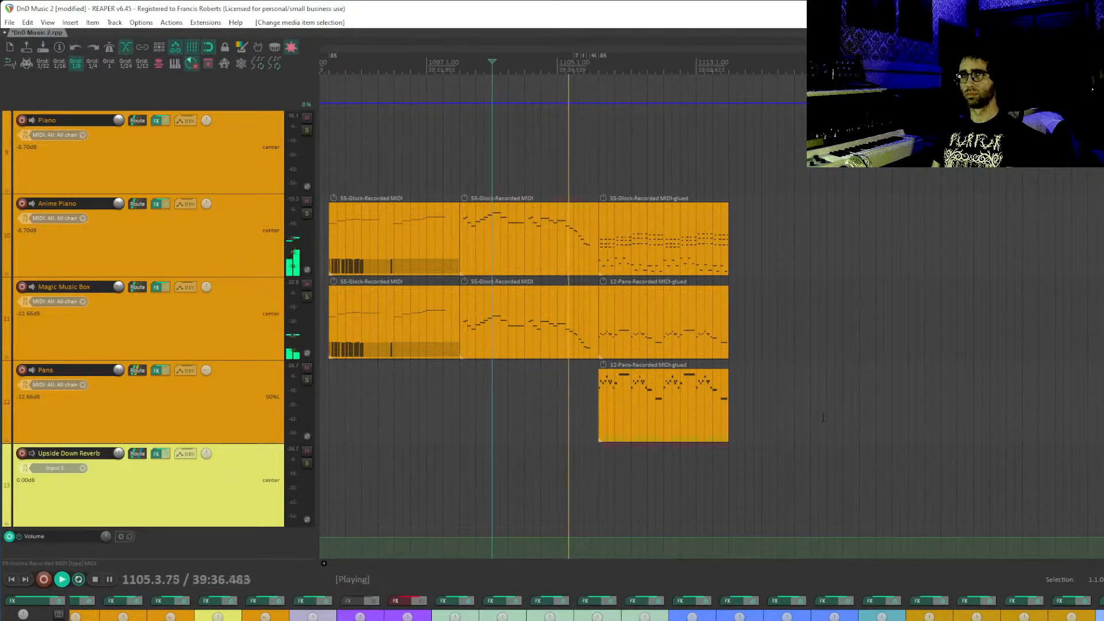
{"action": "scroll", "coordinate": [739, 407], "scroll_direction": "up", "scroll_amount": 1}
{"action": "left_click_drag", "start_coordinate": [996, 343], "coordinate": [745, 330]}
{"action": "left_click_drag", "start_coordinate": [787, 300], "coordinate": [750, 314]}
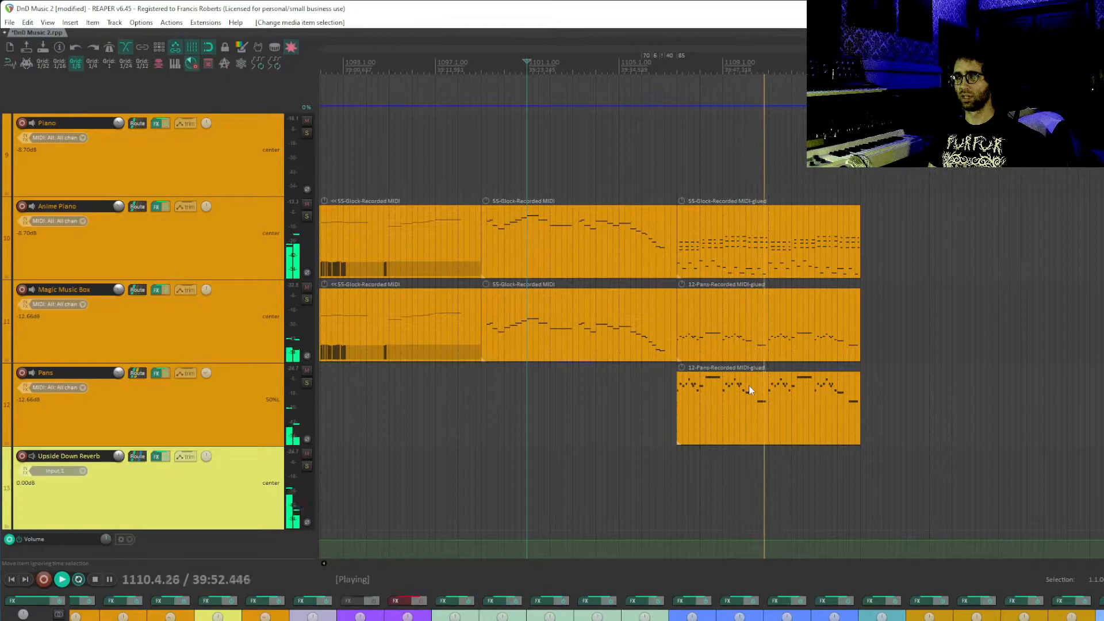
{"action": "key", "text": "space"}
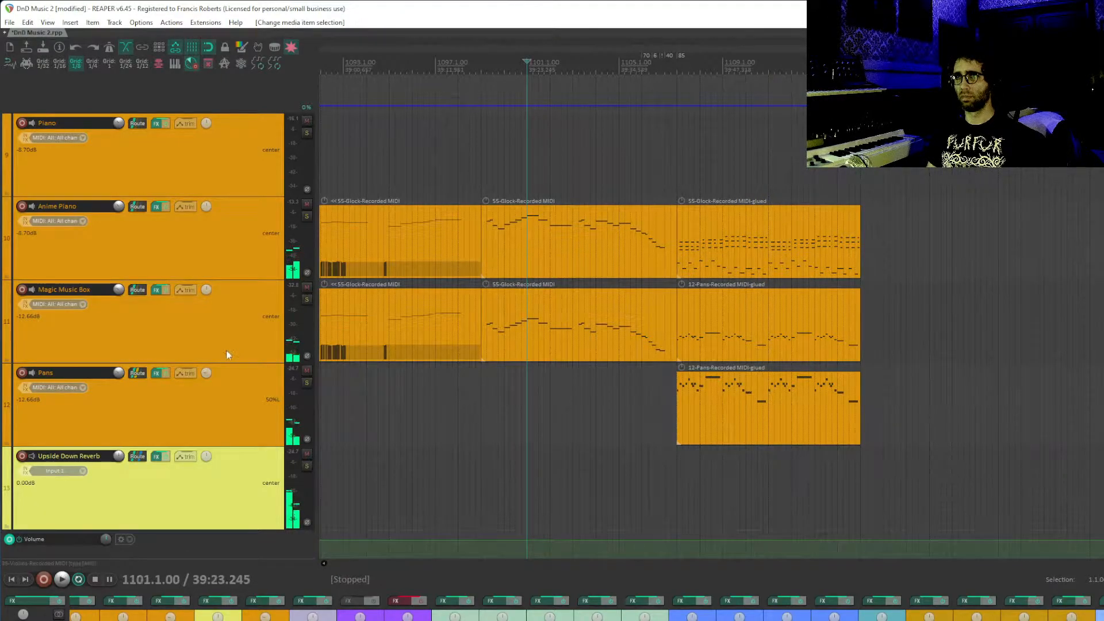
- Shrink the tracks to minimum height and add a marker at measure 1107
{"action": "scroll", "coordinate": [211, 367], "scroll_direction": "down", "scroll_amount": 6}
{"action": "left_click_drag", "start_coordinate": [526, 417], "coordinate": [434, 417]}
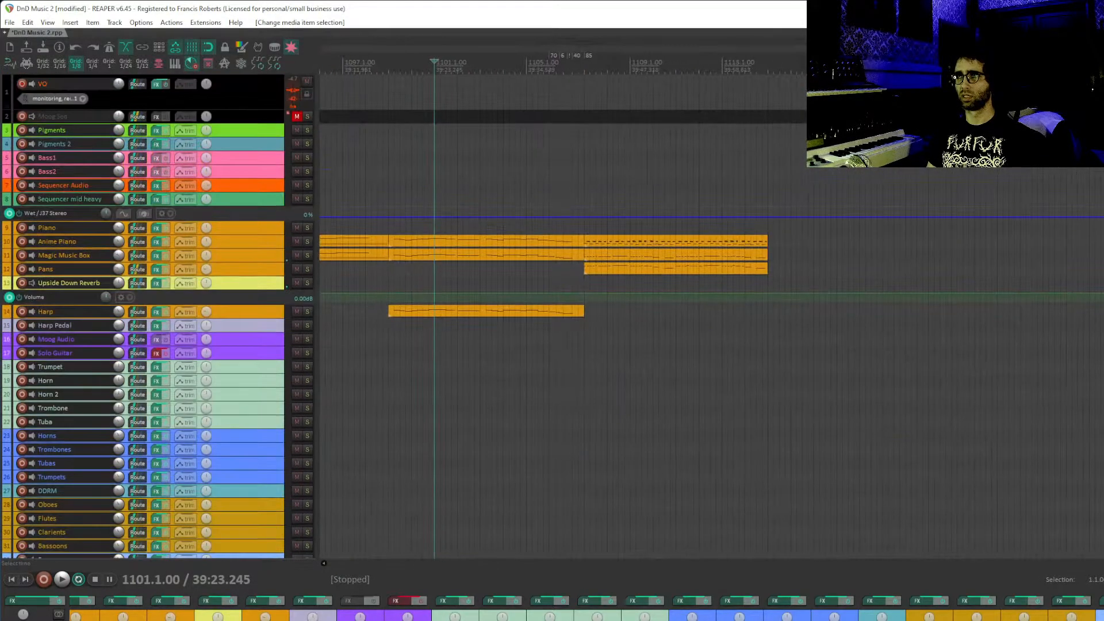
{"action": "left_click", "coordinate": [586, 201]}
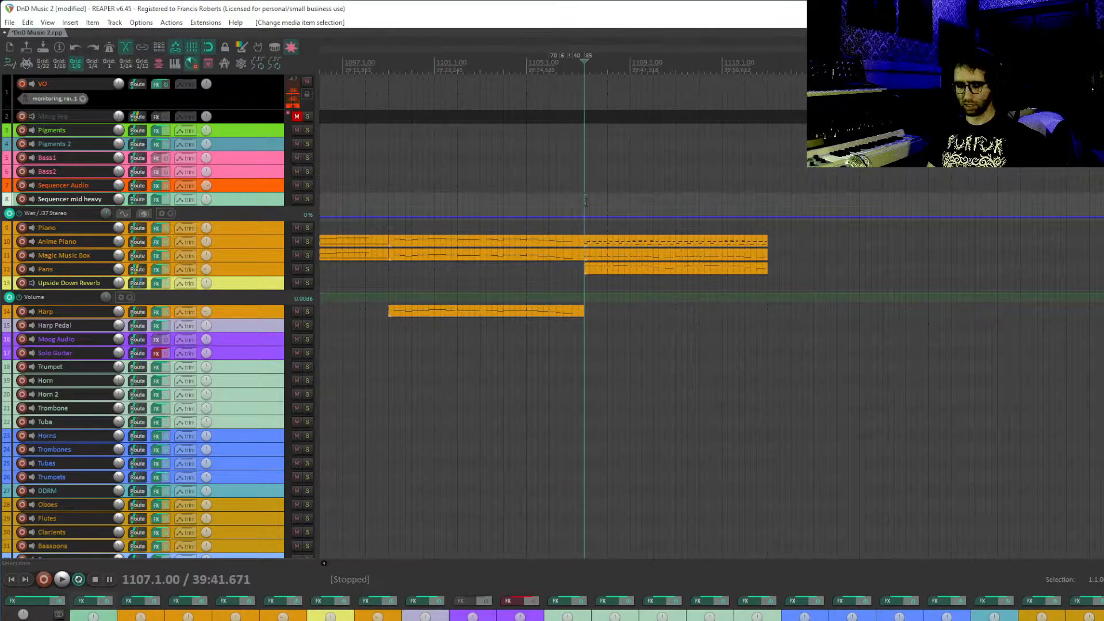
- Copy the Rise_Orchestra_Strings item ending at measure 885 to the marker at measure 1107 and place the edit cursor at measure 1108
{"action": "scroll", "coordinate": [586, 201], "scroll_direction": "down", "scroll_amount": 4}
{"action": "left_click_drag", "start_coordinate": [586, 201], "coordinate": [823, 241]}
{"action": "left_click_drag", "start_coordinate": [596, 500], "coordinate": [671, 102]}
{"action": "left_click_drag", "start_coordinate": [545, 335], "coordinate": [710, 94]}
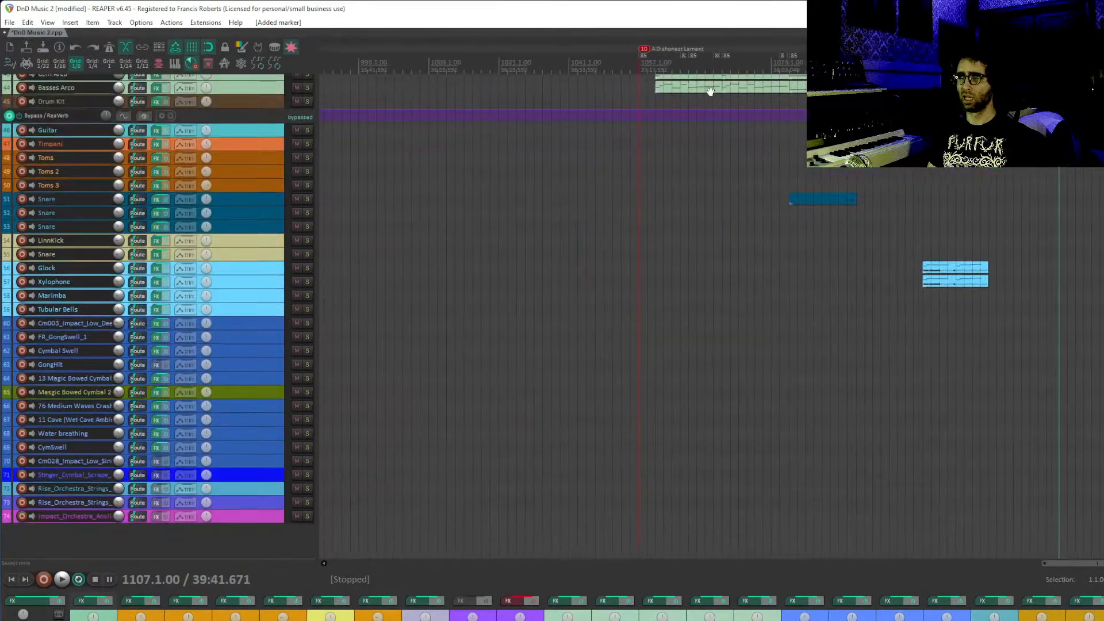
{"action": "left_click_drag", "start_coordinate": [367, 391], "coordinate": [966, 395]}
{"action": "left_click_drag", "start_coordinate": [670, 435], "coordinate": [888, 432]}
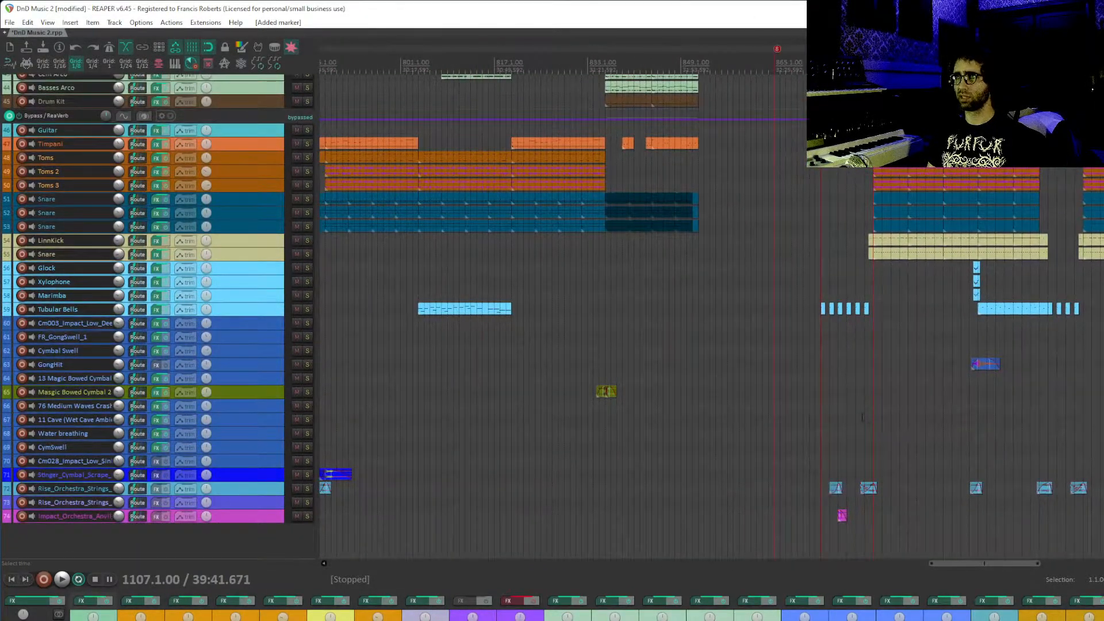
{"action": "left_click", "coordinate": [871, 491]}
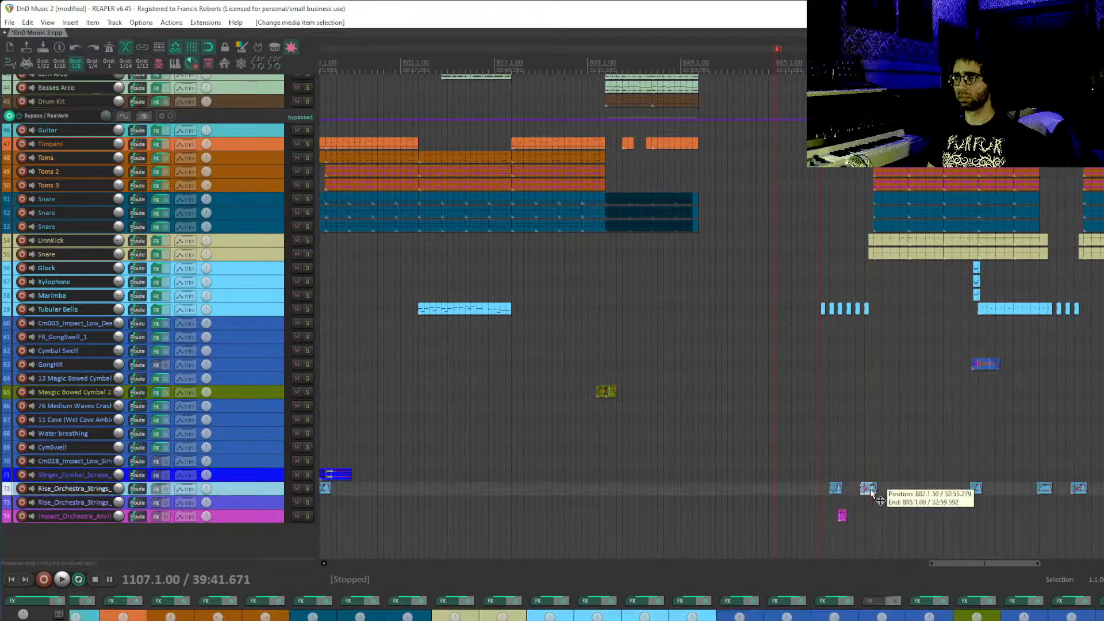
{"action": "left_click_drag", "start_coordinate": [870, 488], "coordinate": [912, 488]}
{"action": "left_click", "coordinate": [912, 459]}
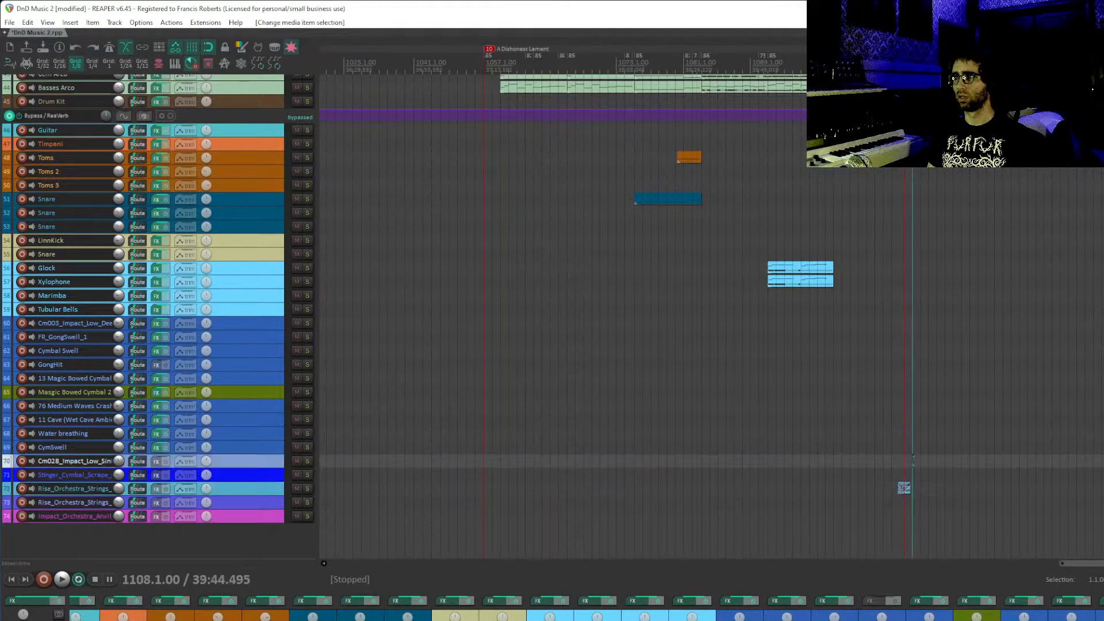
- Enlarge track 72 and move the Rise_Orchestra_Strings_Trembling item so that it ends at 1107.1.00
{"action": "scroll", "coordinate": [912, 457], "scroll_direction": "up", "scroll_amount": 3}
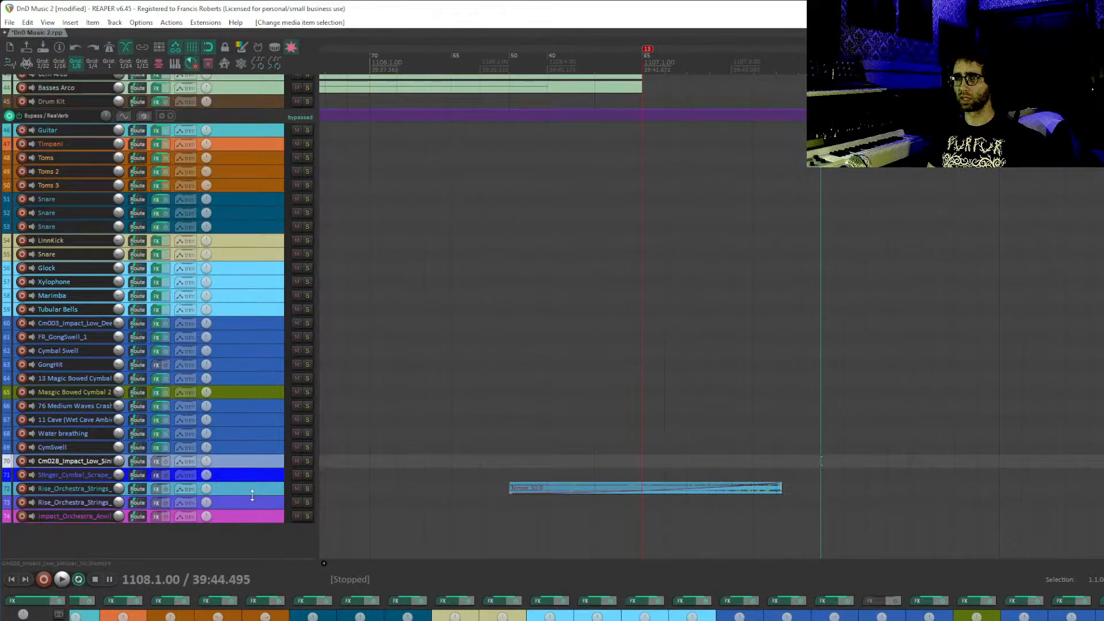
{"action": "left_click_drag", "start_coordinate": [252, 495], "coordinate": [252, 611]}
{"action": "left_click_drag", "start_coordinate": [631, 400], "coordinate": [623, 298]}
{"action": "left_click_drag", "start_coordinate": [728, 432], "coordinate": [613, 445]}
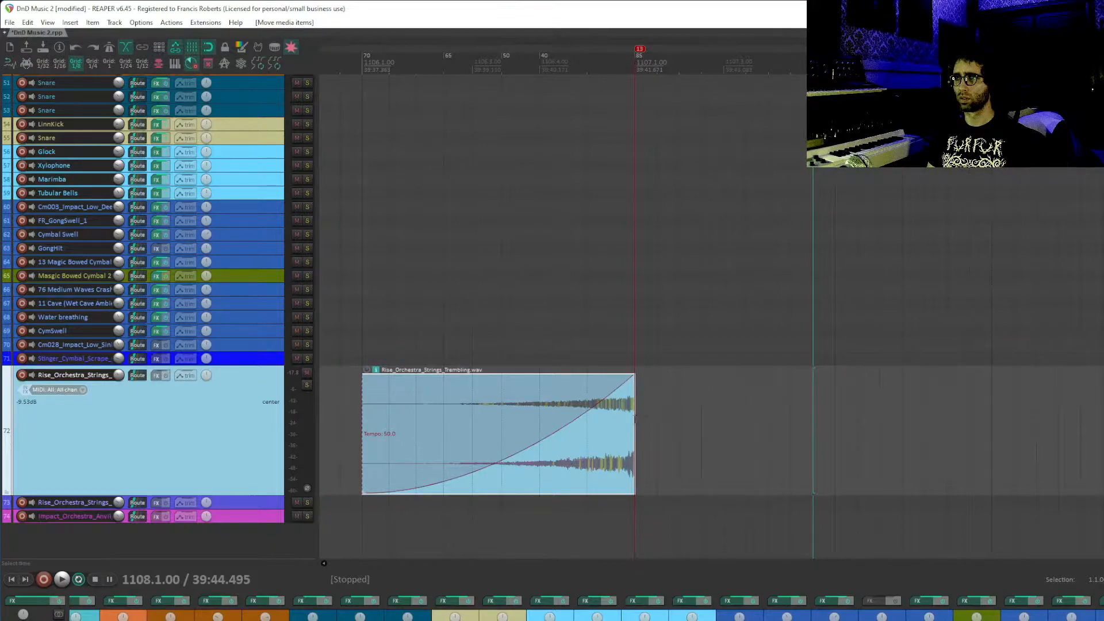
- Play back the moved strings rise from its middle and again from 1106.1.00
{"action": "left_click", "coordinate": [502, 303]}
{"action": "key", "text": "space"}
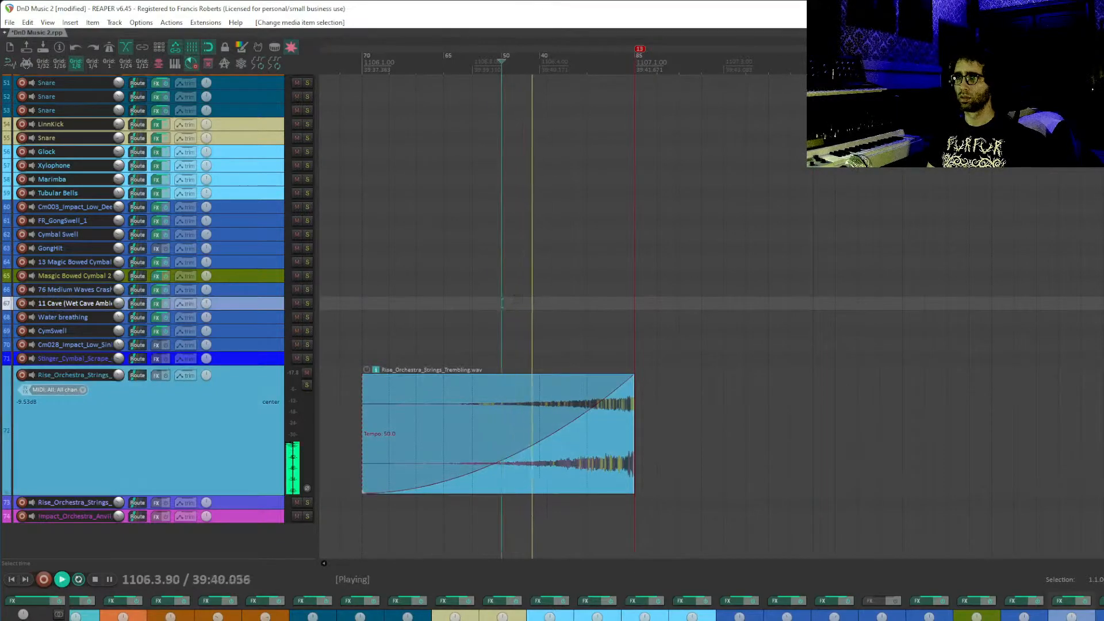
{"action": "key", "text": "space"}
{"action": "left_click", "coordinate": [363, 262]}
{"action": "key", "text": "space"}
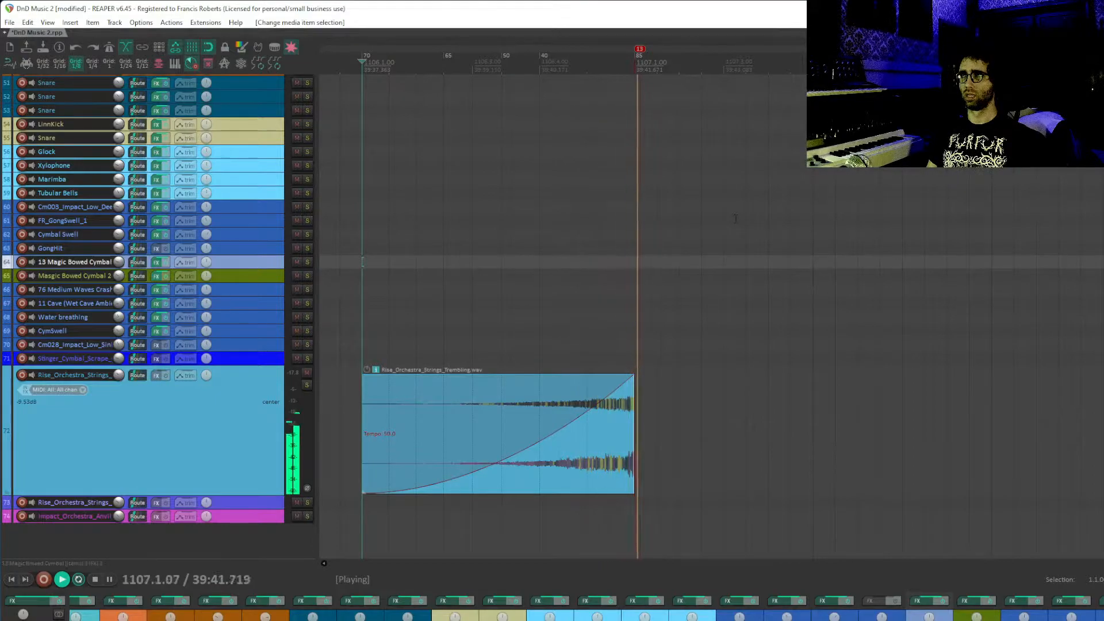
{"action": "key", "text": "space"}
- Extend the strings rise's end about three quarters of a bar past 1107.1.00 and give the tail a long fade-out
{"action": "left_click", "coordinate": [638, 317]}
{"action": "scroll", "coordinate": [641, 322], "scroll_direction": "up", "scroll_amount": 5}
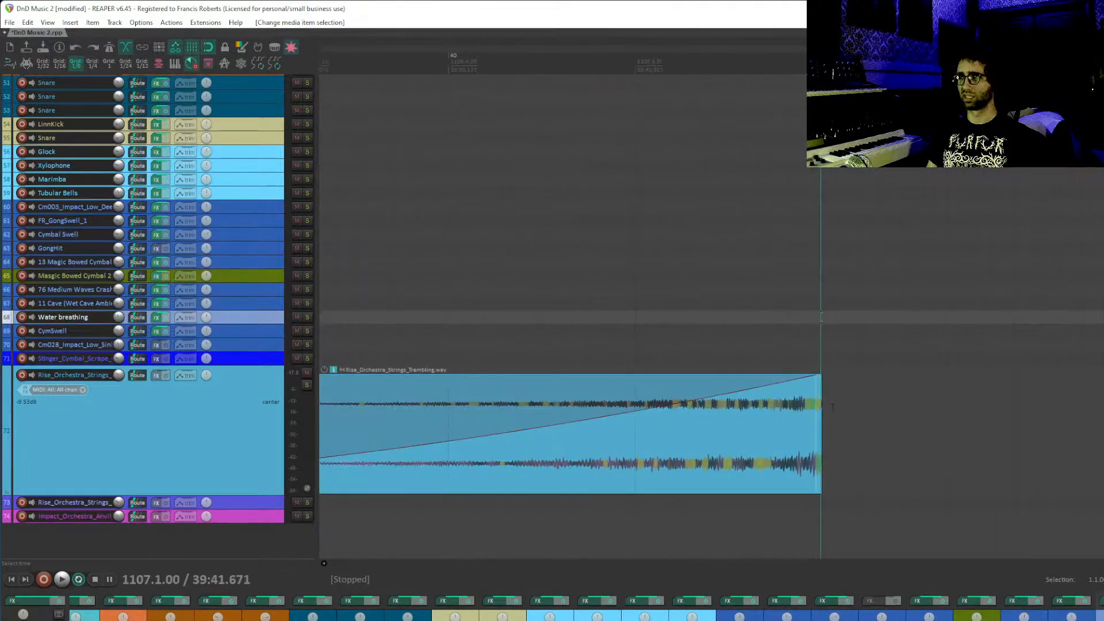
{"action": "left_click_drag", "start_coordinate": [817, 416], "coordinate": [1099, 415]}
{"action": "left_click_drag", "start_coordinate": [1097, 377], "coordinate": [692, 381]}
{"action": "scroll", "coordinate": [692, 381], "scroll_direction": "down", "scroll_amount": 5}
- Play the extended strings rise from 1106.2.50 to check its new tail
{"action": "left_click", "coordinate": [685, 303]}
{"action": "key", "text": "space"}
{"action": "left_click_drag", "start_coordinate": [919, 273], "coordinate": [709, 278]}
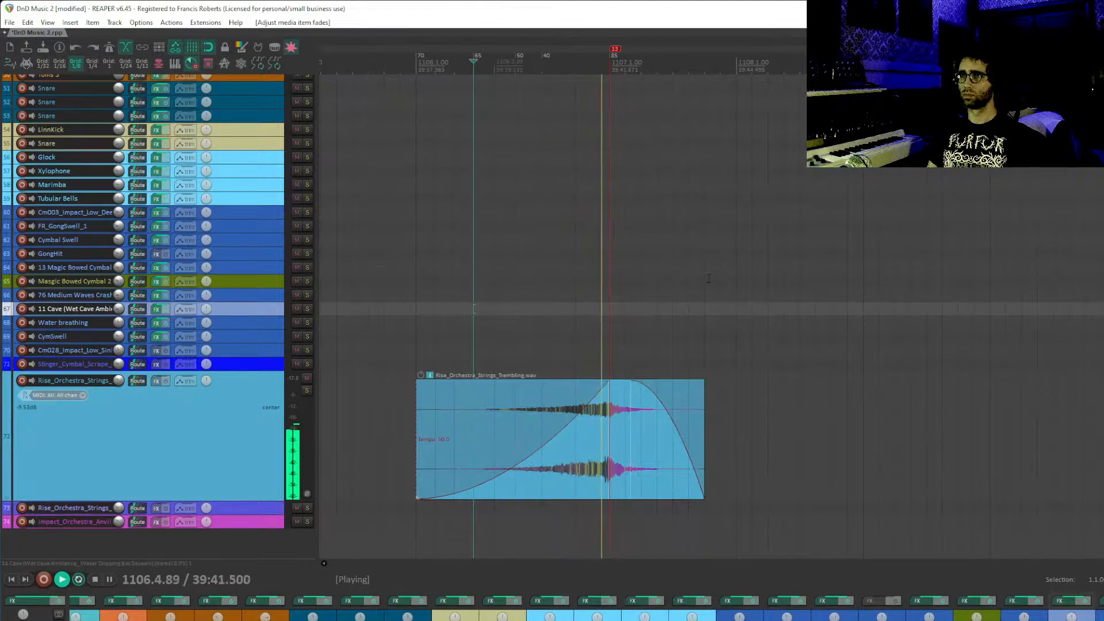
{"action": "key", "text": "space"}
- Shorten the strings rise's fade-in to about 2.3 s and trim away its quiet beginning
{"action": "left_click", "coordinate": [605, 385]}
{"action": "left_click_drag", "start_coordinate": [577, 385], "coordinate": [520, 385]}
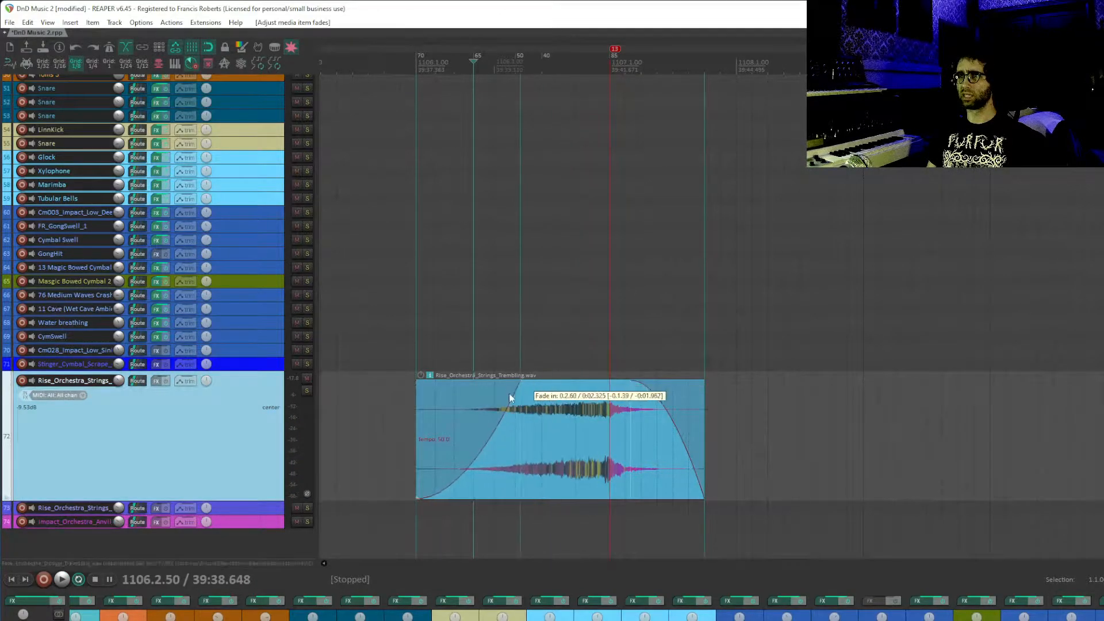
{"action": "left_click_drag", "start_coordinate": [418, 411], "coordinate": [506, 420]}
- Play the trimmed strings rise through into the section after 1107.1.00, checking the upper instrument tracks
{"action": "left_click", "coordinate": [495, 339]}
{"action": "key", "text": "space"}
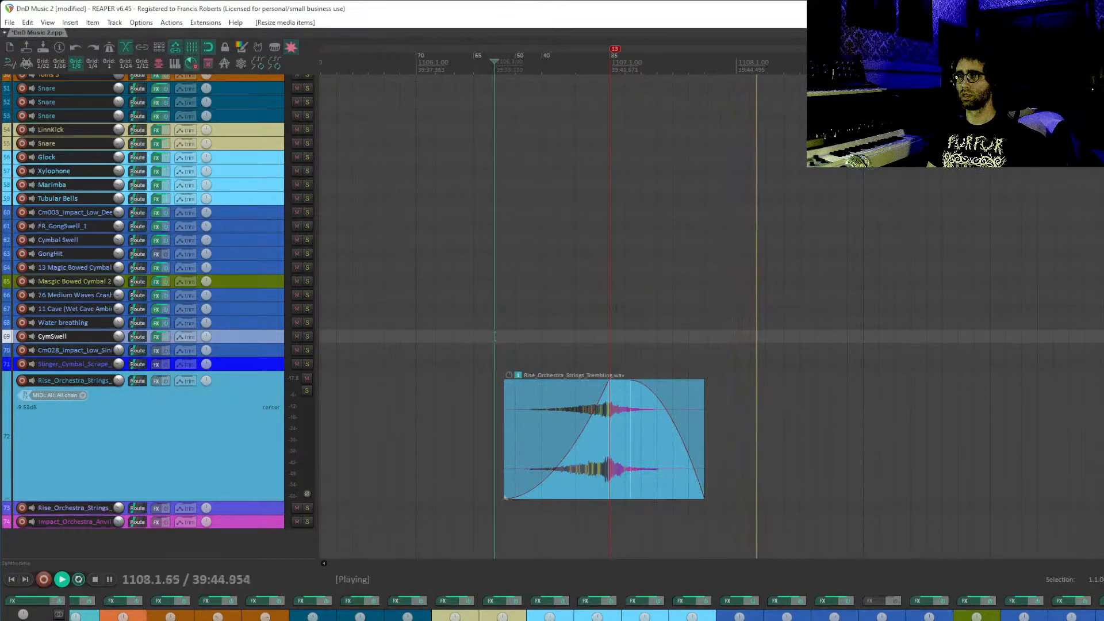
{"action": "scroll", "coordinate": [636, 208], "scroll_direction": "up", "scroll_amount": 1}
{"action": "scroll", "coordinate": [635, 209], "scroll_direction": "up", "scroll_amount": 10}
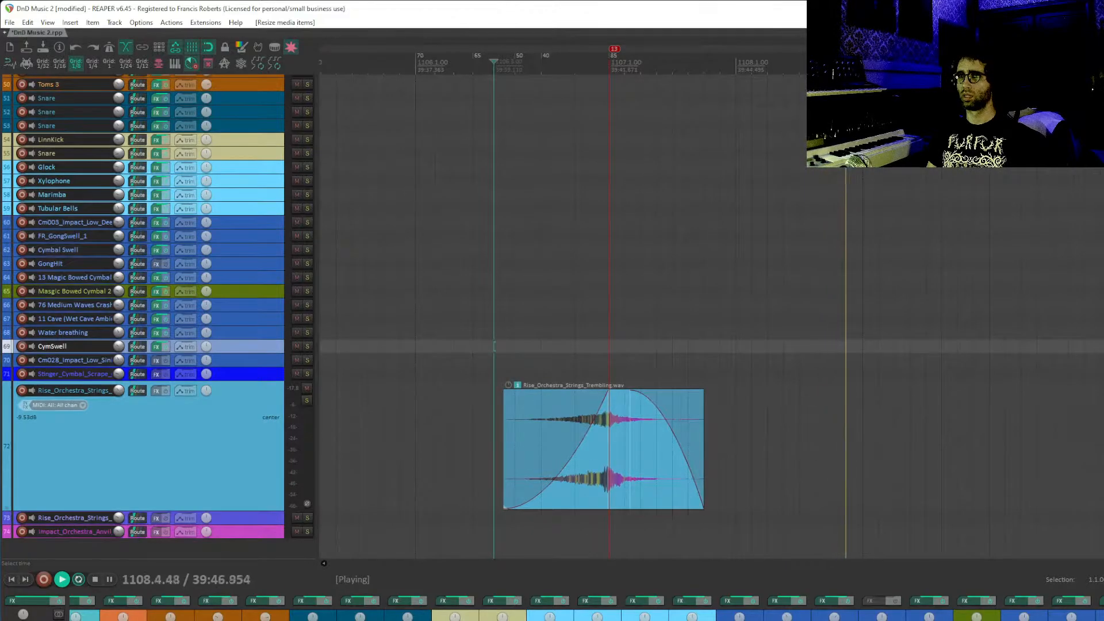
{"action": "scroll", "coordinate": [579, 419], "scroll_direction": "up", "scroll_amount": 10}
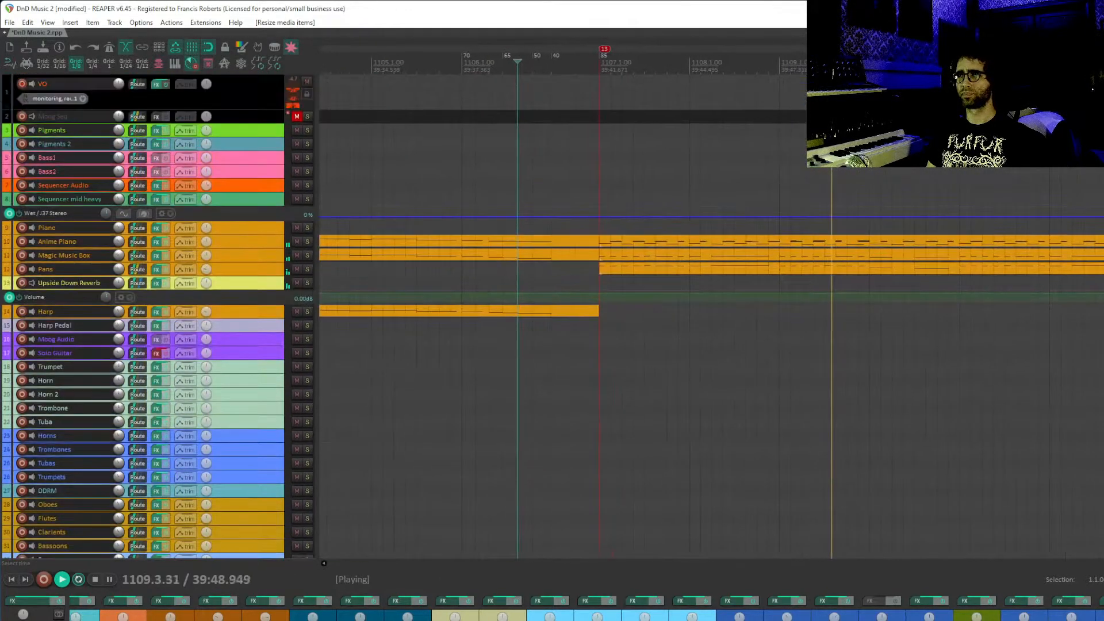
{"action": "scroll", "coordinate": [580, 419], "scroll_direction": "up", "scroll_amount": 2}
{"action": "key", "text": "space"}
- Place the edit cursor at 1107.1.00 and save the project
{"action": "left_click", "coordinate": [484, 130]}
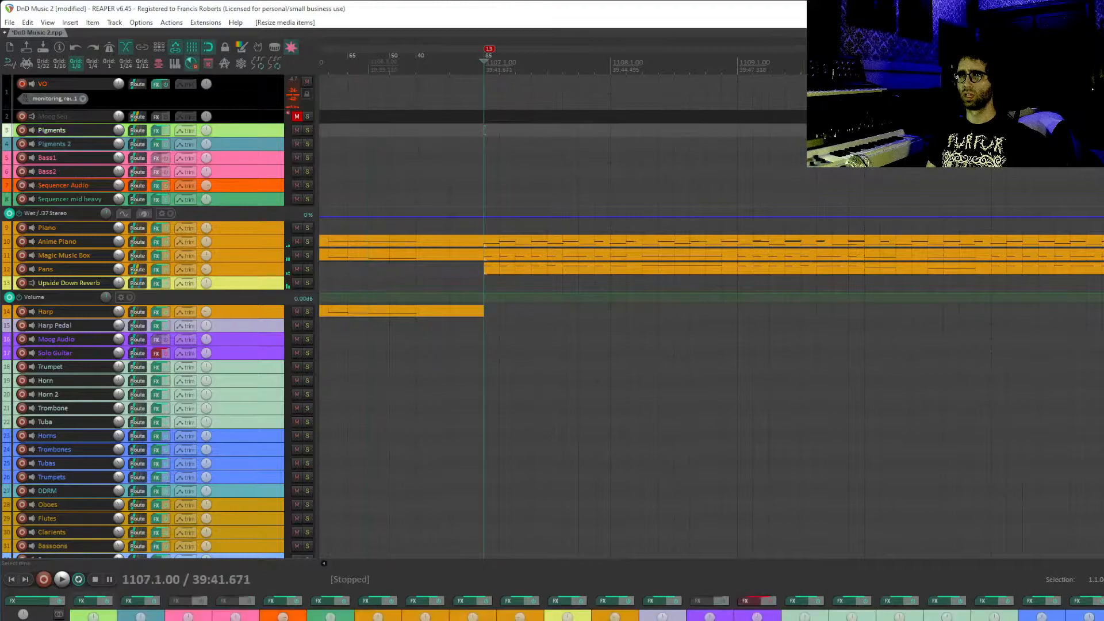
{"action": "left_click_drag", "start_coordinate": [461, 157], "coordinate": [459, 172]}
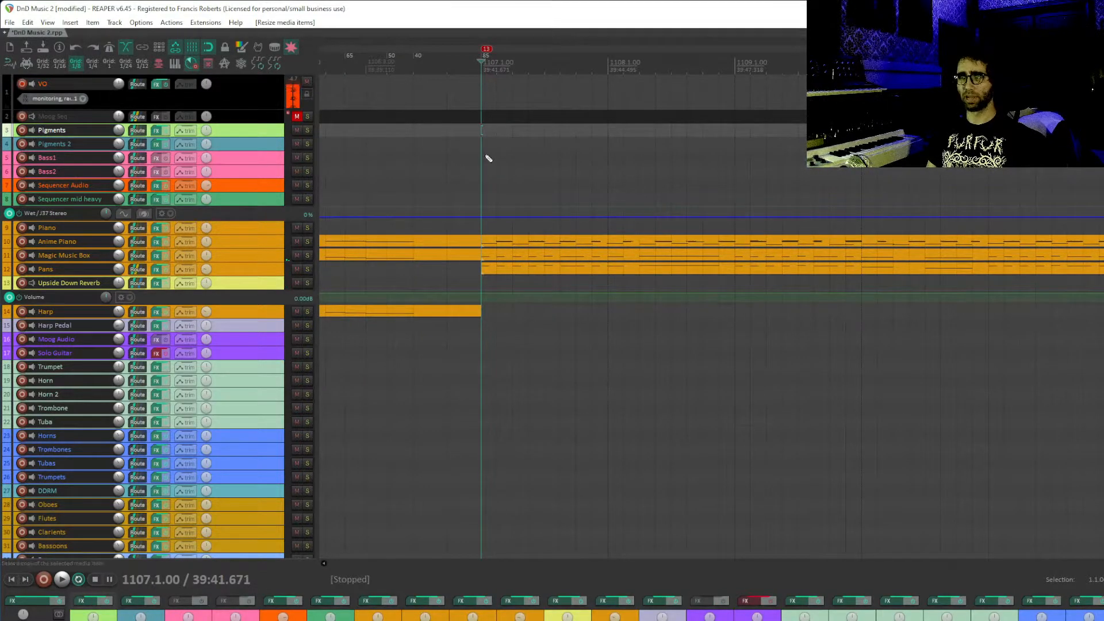
{"action": "key", "text": "ctrl+s"}
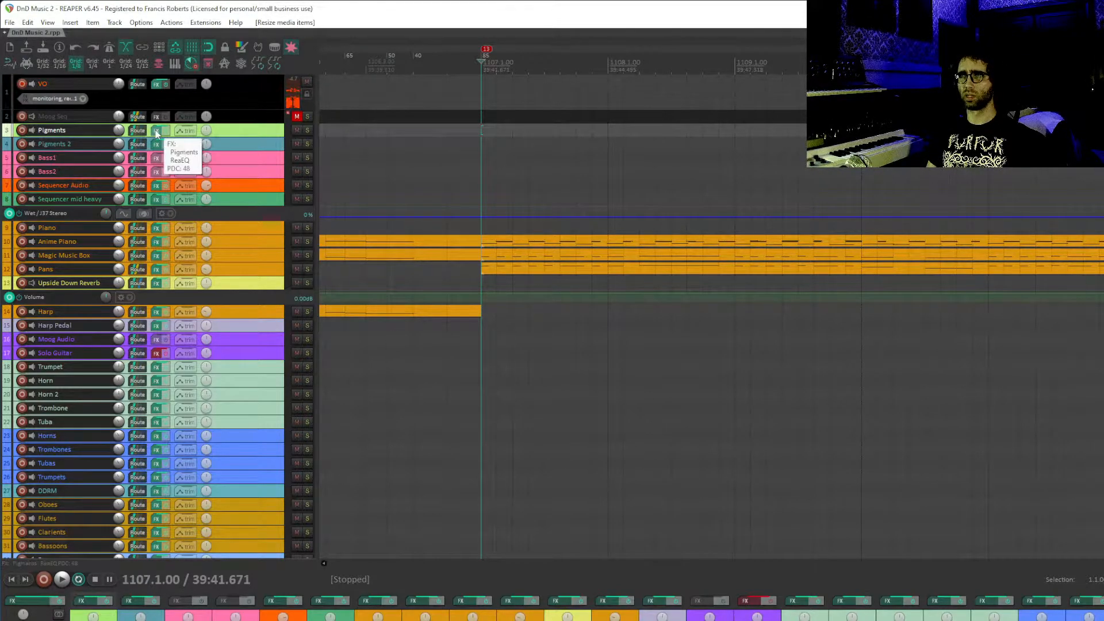
- Create a one-bar MIDI item at 1107.1.00 on the Pigments track and draw a half-bar C6 note at its start
{"action": "mouse_move", "coordinate": [483, 130]}
{"action": "left_mouse_down"}
{"action": "mouse_move", "coordinate": [621, 131]}
{"action": "mouse_move", "coordinate": [611, 130]}
{"action": "left_mouse_up"}
{"action": "double_click", "coordinate": [594, 130]}
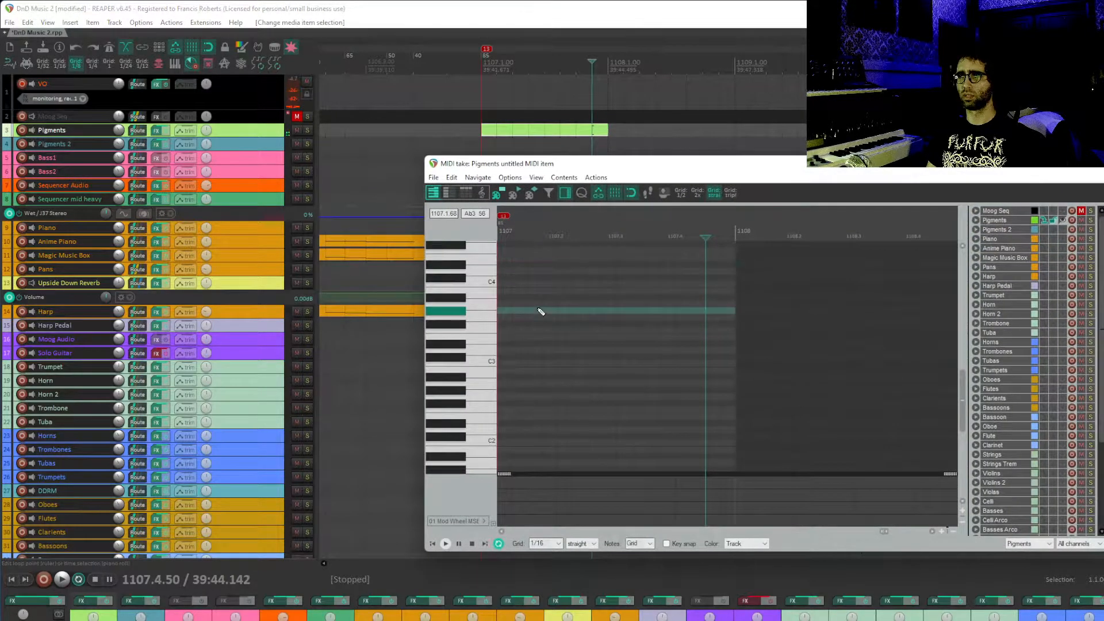
{"action": "left_click", "coordinate": [540, 311]}
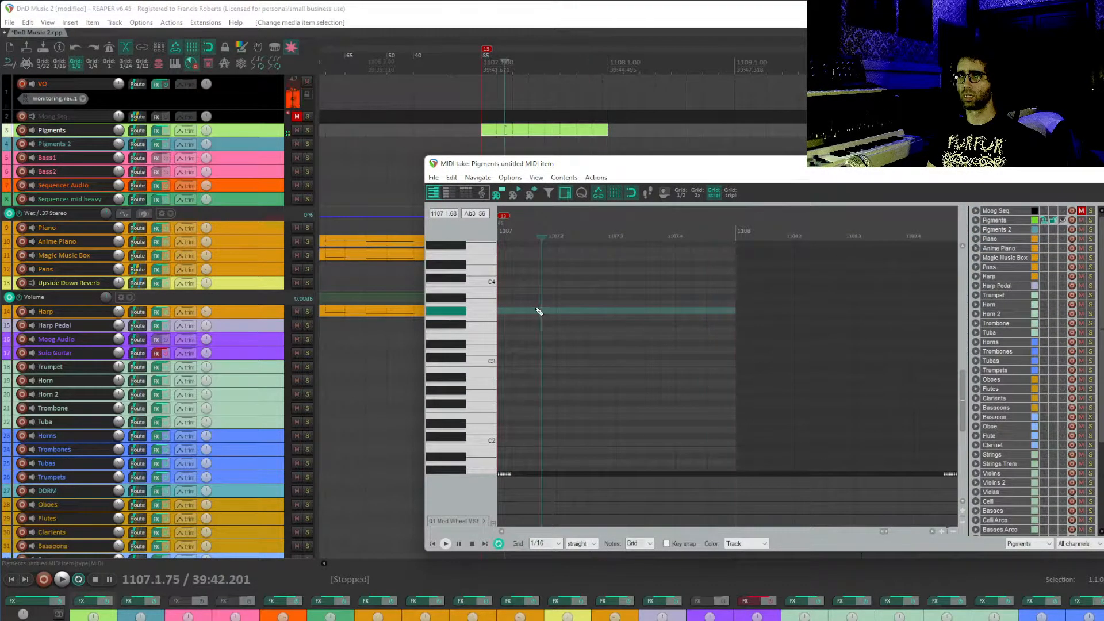
{"action": "scroll", "coordinate": [479, 282], "scroll_direction": "up", "scroll_amount": 6}
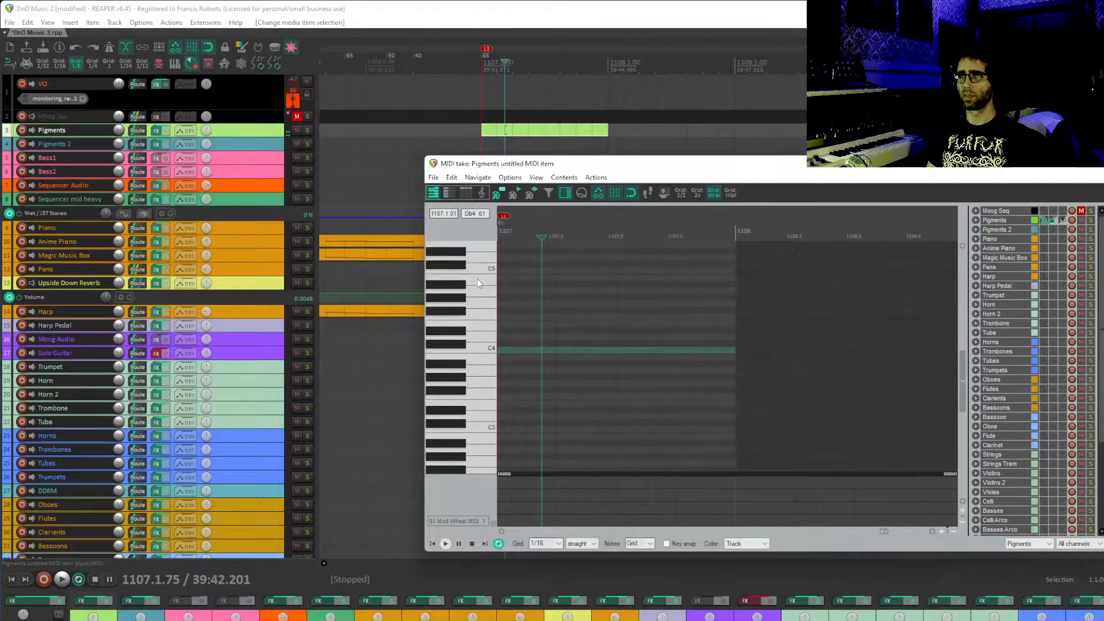
{"action": "scroll", "coordinate": [477, 279], "scroll_direction": "up", "scroll_amount": 1}
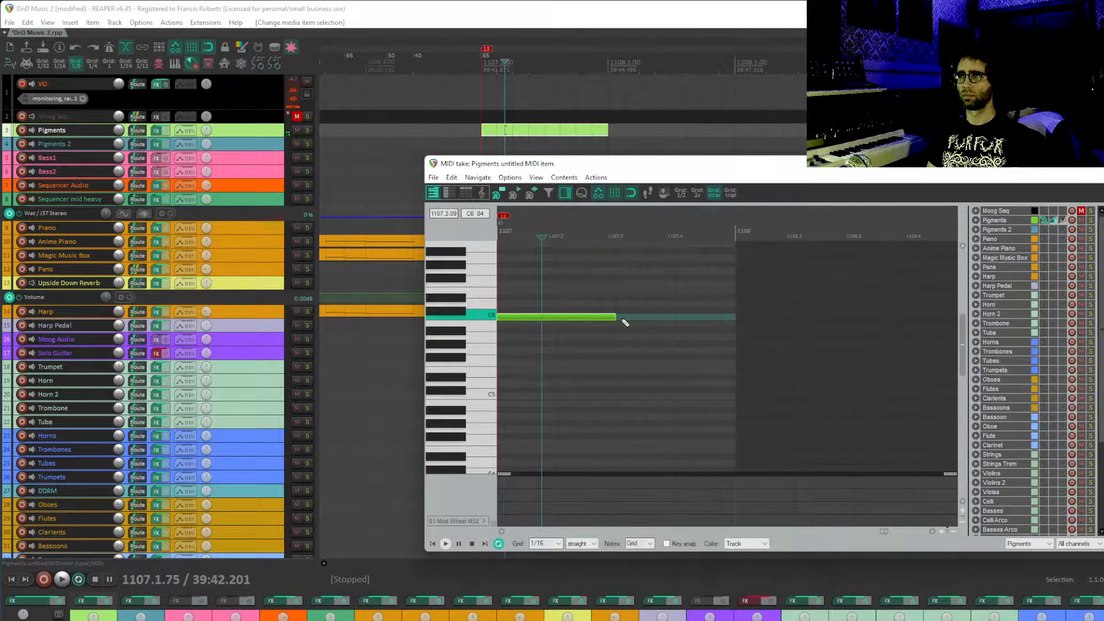
- Play the Pigments note in context from 1106.4.50
{"action": "key", "text": "space"}
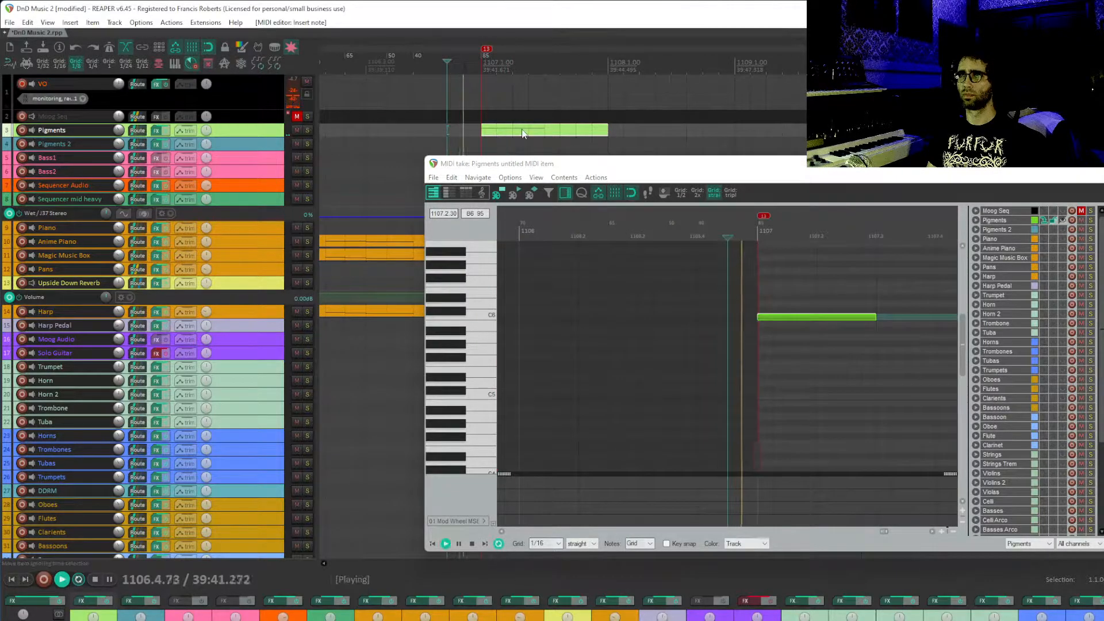
{"action": "key", "text": "space"}
{"action": "scroll", "coordinate": [854, 304], "scroll_direction": "down", "scroll_amount": 2}
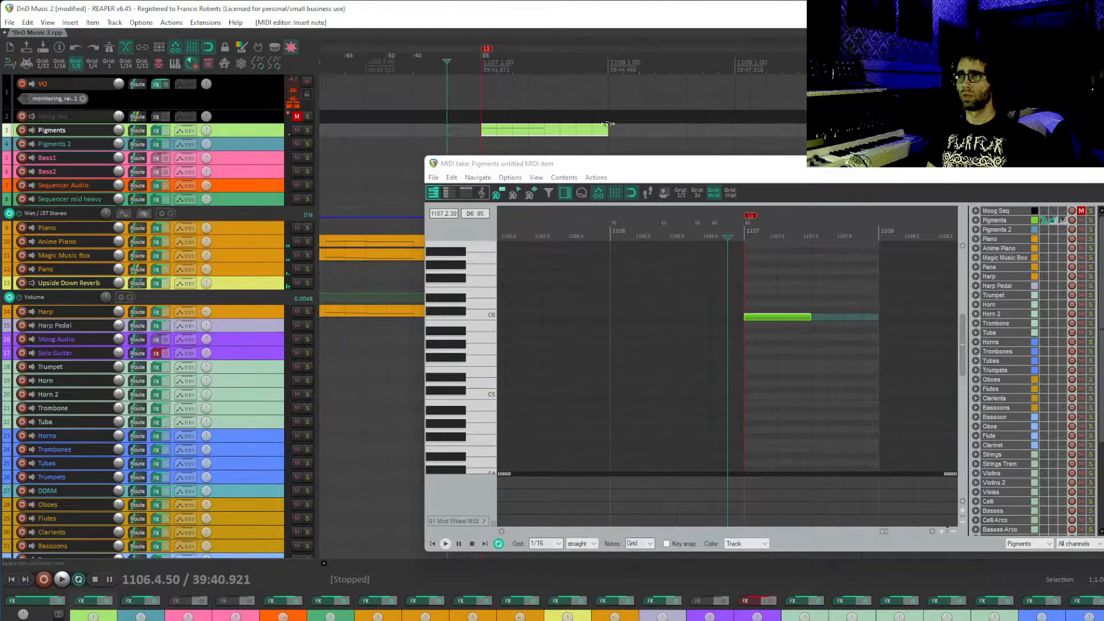
- Extend the Pigments item to 1111.1.00 and fill it with four one-bar notes beginning on C6
{"action": "left_click_drag", "start_coordinate": [608, 128], "coordinate": [778, 137]}
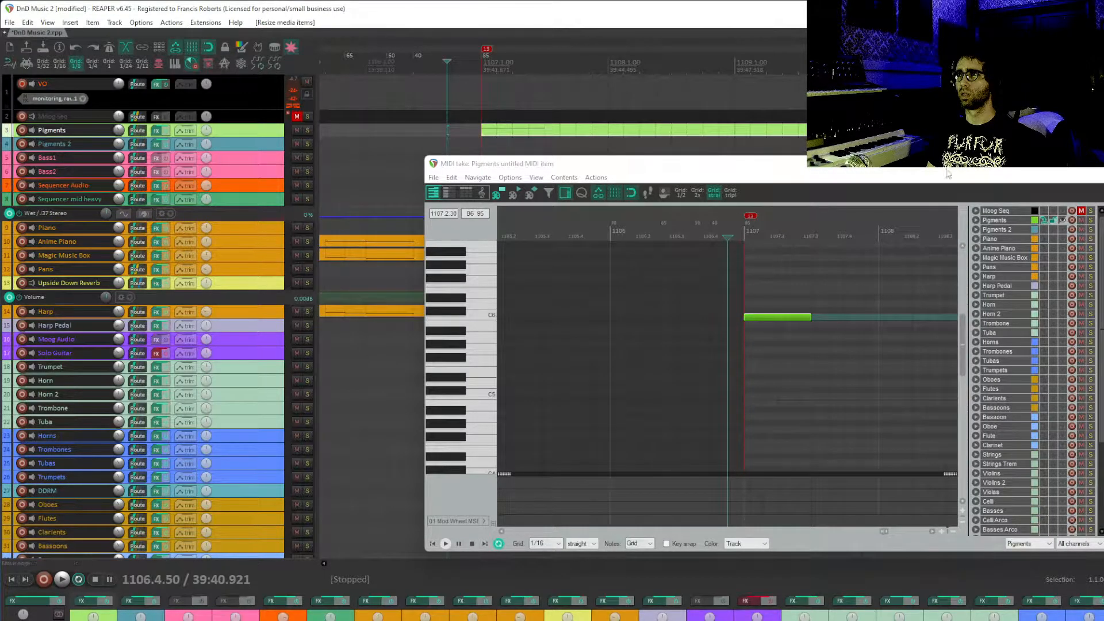
{"action": "left_click_drag", "start_coordinate": [873, 323], "coordinate": [937, 352]}
{"action": "scroll", "coordinate": [855, 305], "scroll_direction": "right", "scroll_amount": 3}
{"action": "key", "text": "Escape"}
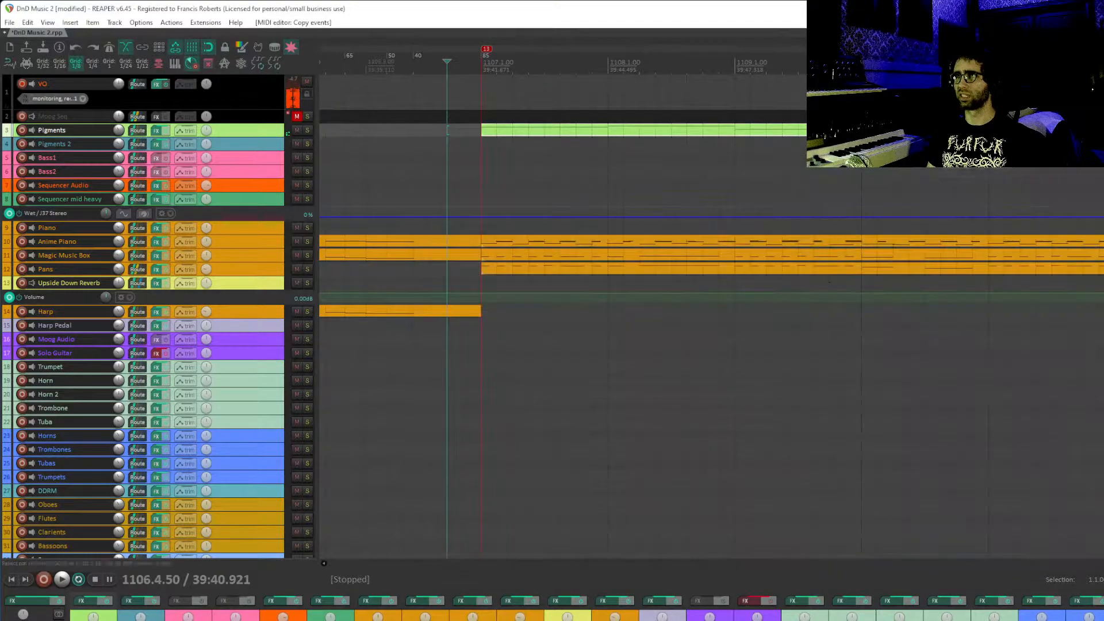
- Play the new Pigments line with the other parts from 1107.1.00
{"action": "left_click", "coordinate": [483, 145]}
{"action": "key", "text": "space"}
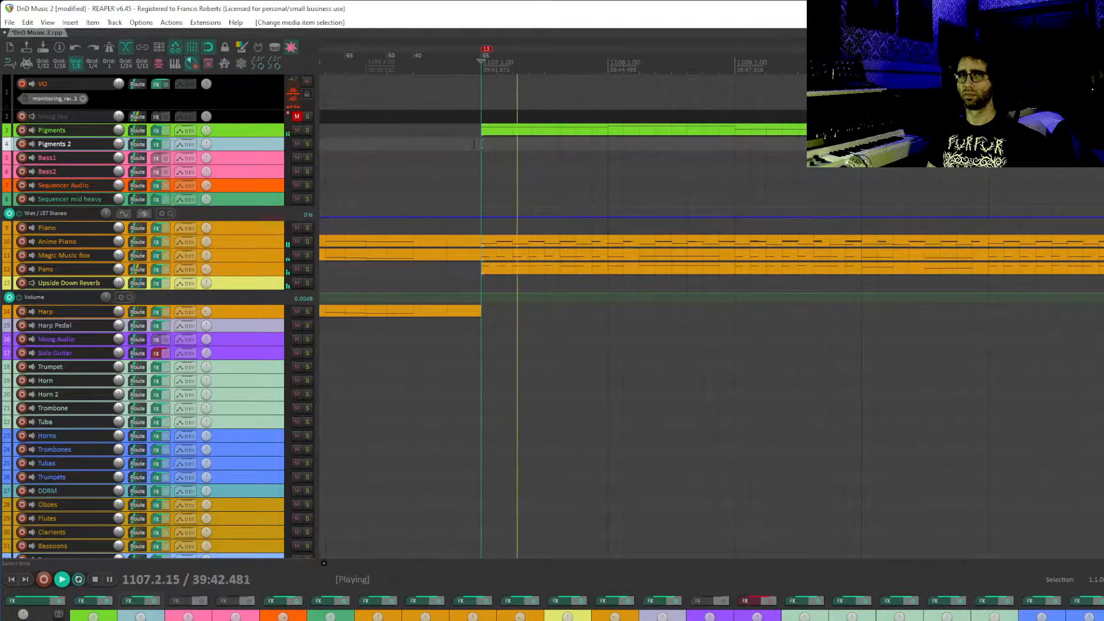
{"action": "scroll", "coordinate": [1077, 144], "scroll_direction": "down", "scroll_amount": 3}
{"action": "scroll", "coordinate": [1072, 144], "scroll_direction": "right", "scroll_amount": 3}
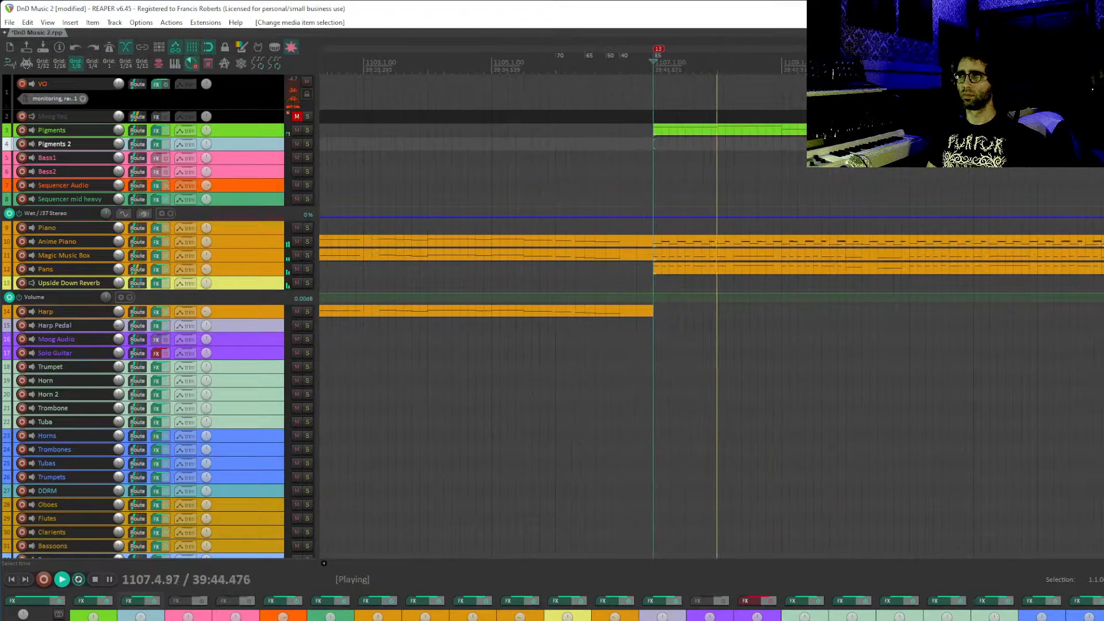
{"action": "key", "text": "space"}
- Raise all four notes of the Pigments item by an octave so that the line begins on C7
{"action": "double_click", "coordinate": [747, 132]}
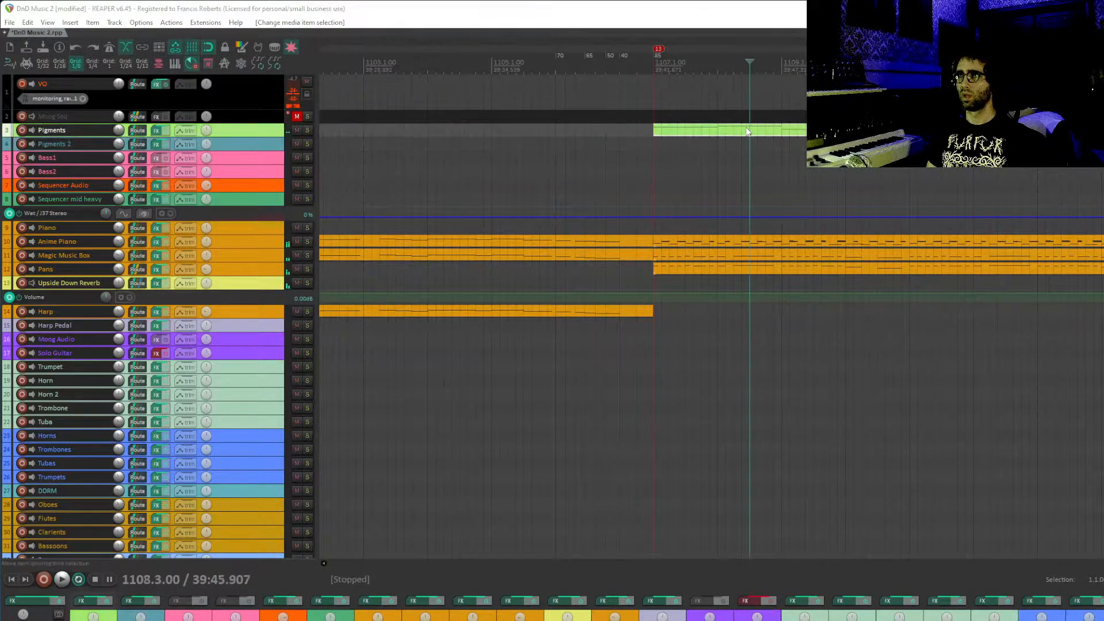
{"action": "scroll", "coordinate": [796, 397], "scroll_direction": "down", "scroll_amount": 4}
{"action": "left_click_drag", "start_coordinate": [796, 398], "coordinate": [674, 246]}
{"action": "scroll", "coordinate": [712, 322], "scroll_direction": "up", "scroll_amount": 3}
{"action": "left_click_drag", "start_coordinate": [652, 356], "coordinate": [626, 351]}
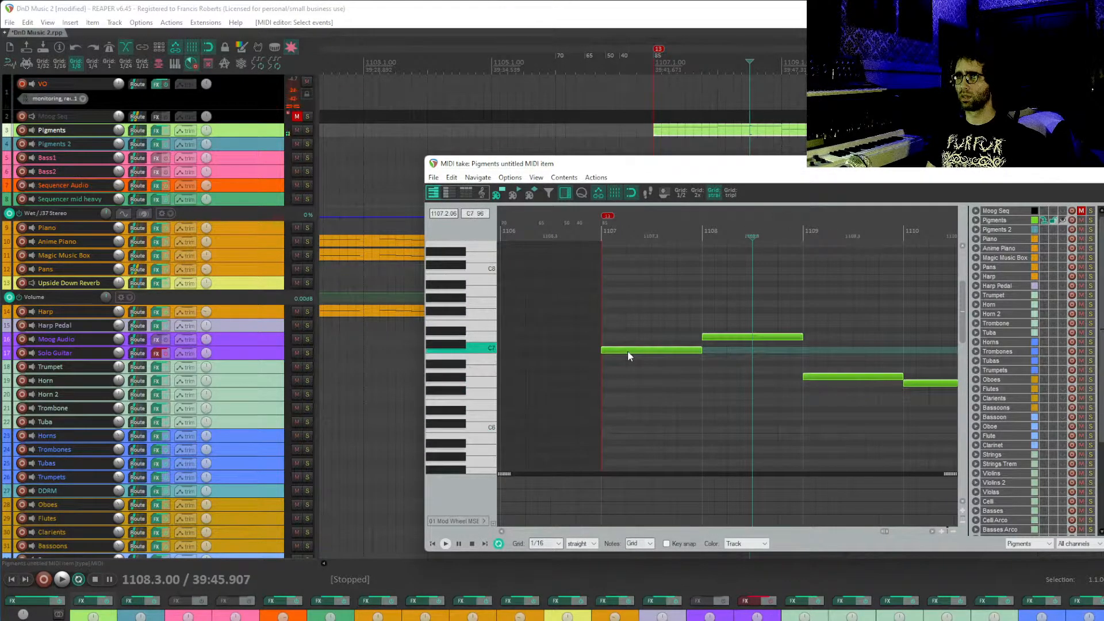
{"action": "key", "text": "Escape"}
- Play the octave-raised Pigments line from just before bar 1107
{"action": "left_click", "coordinate": [623, 147]}
{"action": "key", "text": "space"}
{"action": "left_click_drag", "start_coordinate": [758, 171], "coordinate": [581, 133]}
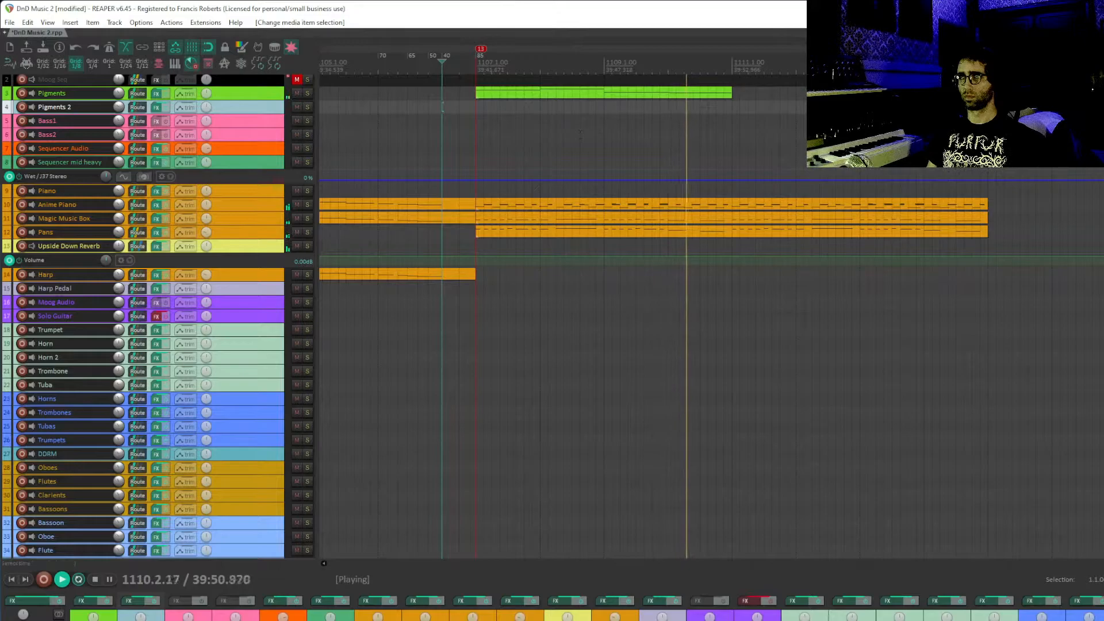
- Duplicate the four-bar Pigments item so that the copy starts at 1111.1.00, and listen through to bar 1114
{"action": "left_click", "coordinate": [682, 95]}
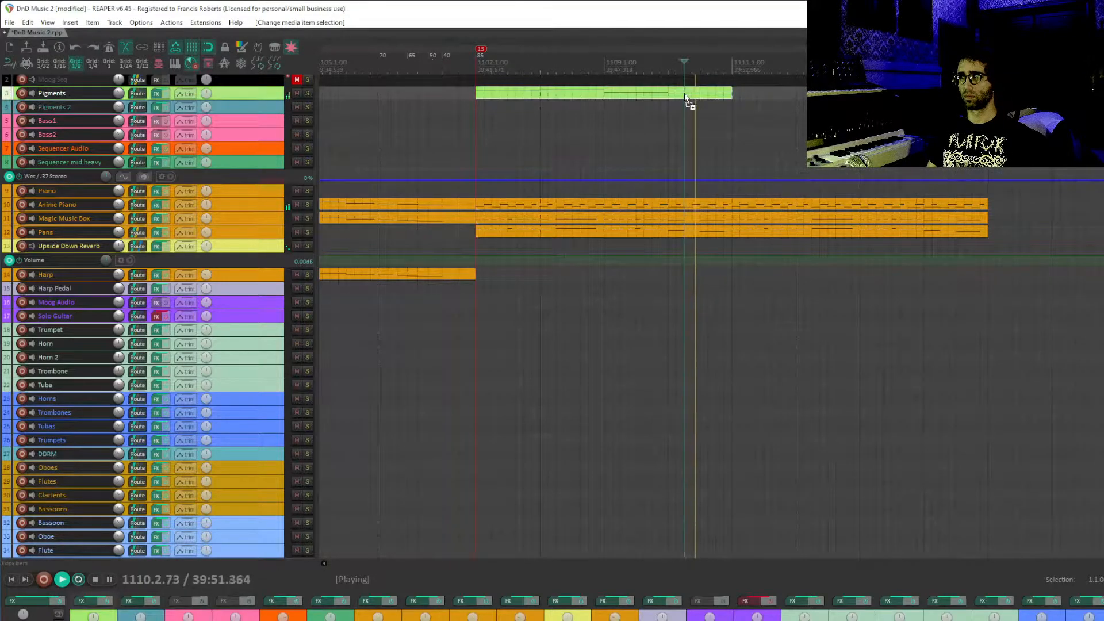
{"action": "key", "text": "ctrl+d"}
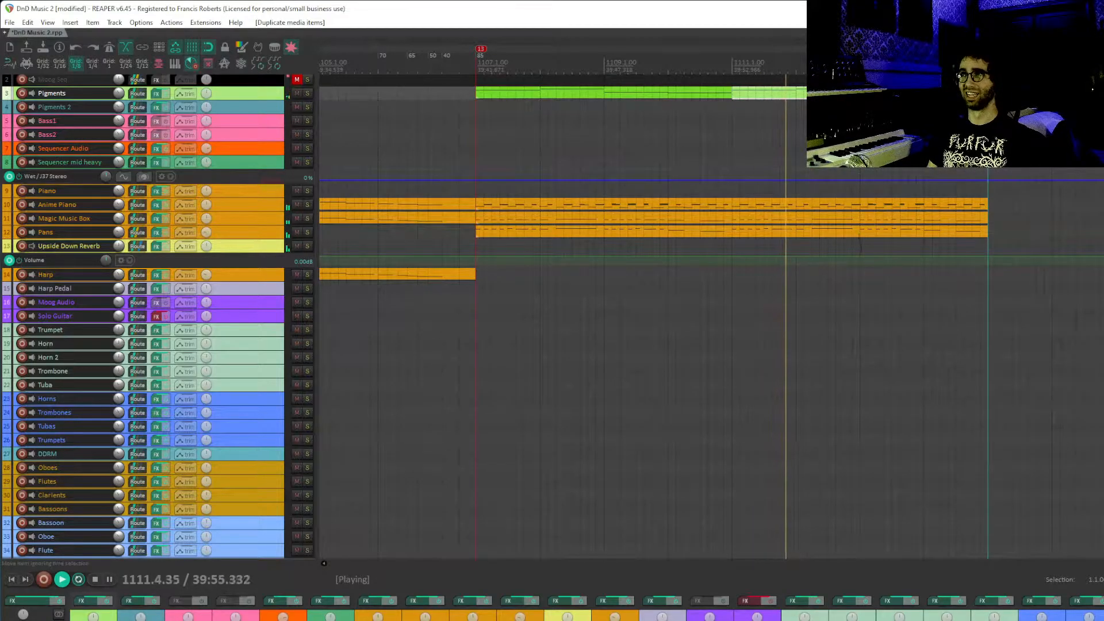
{"action": "scroll", "coordinate": [859, 259], "scroll_direction": "up", "scroll_amount": 2}
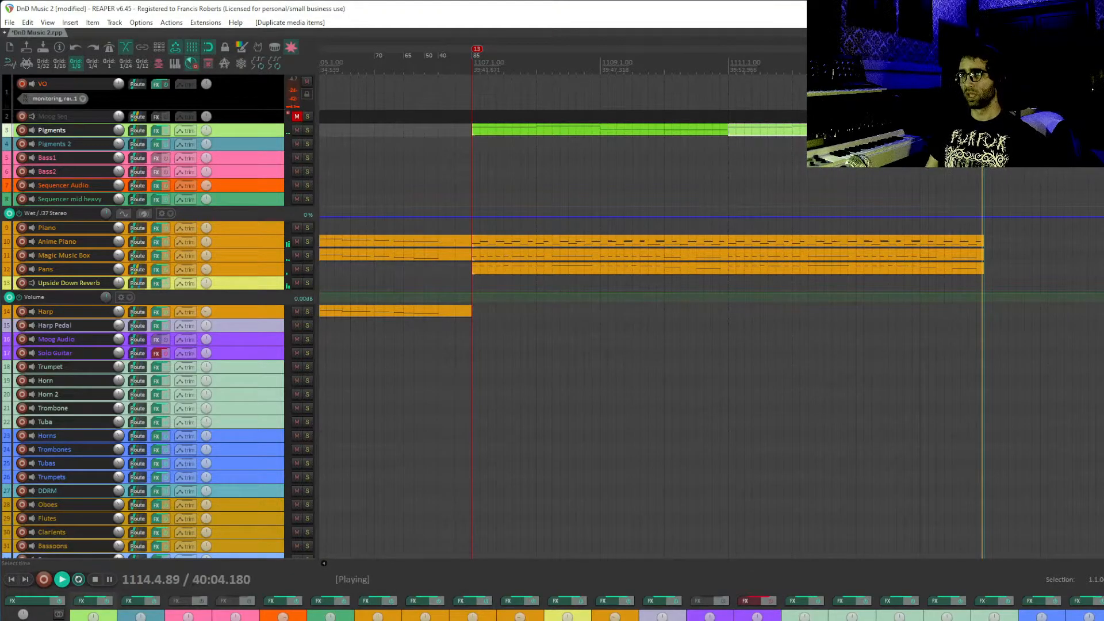
{"action": "key", "text": "space"}
- Duplicate the Anime Piano, Magic Music Box and Pans items that start at 1107.1.00, extending these parts to 1123.1.00
{"action": "left_click", "coordinate": [472, 171]}
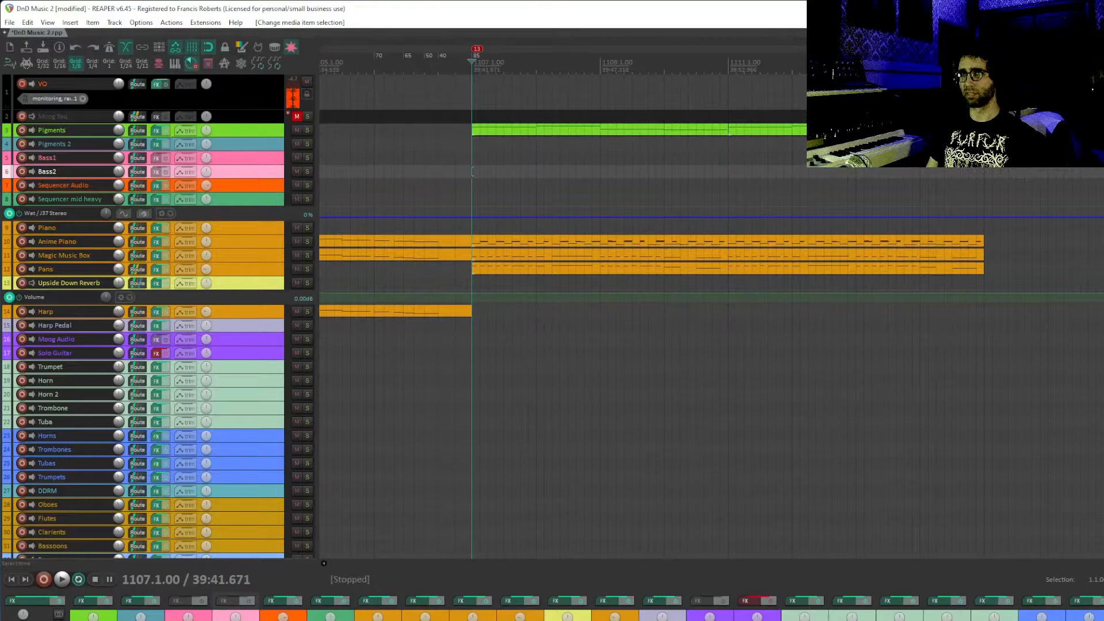
{"action": "scroll", "coordinate": [472, 171], "scroll_direction": "down", "scroll_amount": 10}
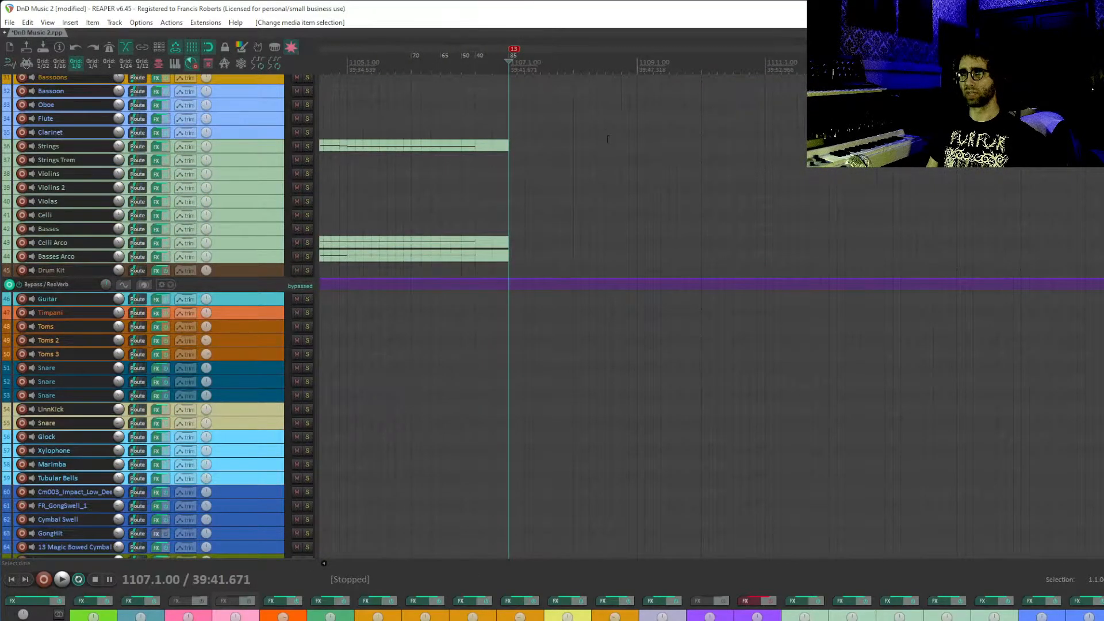
{"action": "scroll", "coordinate": [607, 138], "scroll_direction": "up", "scroll_amount": 4}
{"action": "scroll", "coordinate": [922, 115], "scroll_direction": "down", "scroll_amount": 4}
{"action": "scroll", "coordinate": [885, 230], "scroll_direction": "up", "scroll_amount": 6}
{"action": "scroll", "coordinate": [836, 387], "scroll_direction": "up", "scroll_amount": 1}
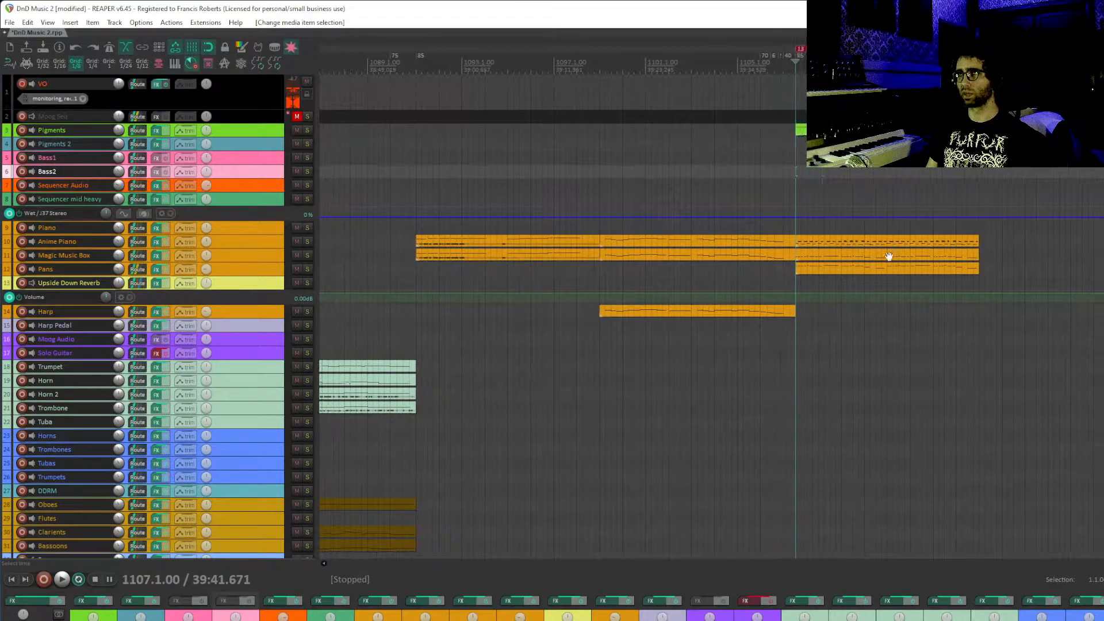
{"action": "scroll", "coordinate": [889, 255], "scroll_direction": "down", "scroll_amount": 2}
{"action": "left_click_drag", "start_coordinate": [840, 173], "coordinate": [989, 309]}
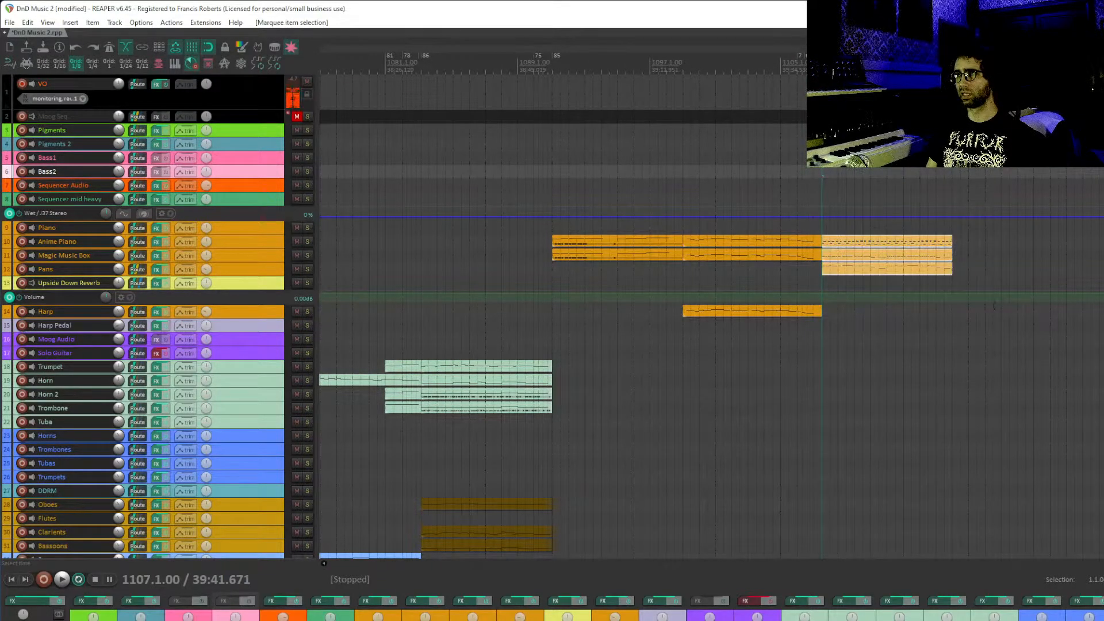
{"action": "key", "text": "ctrl+d"}
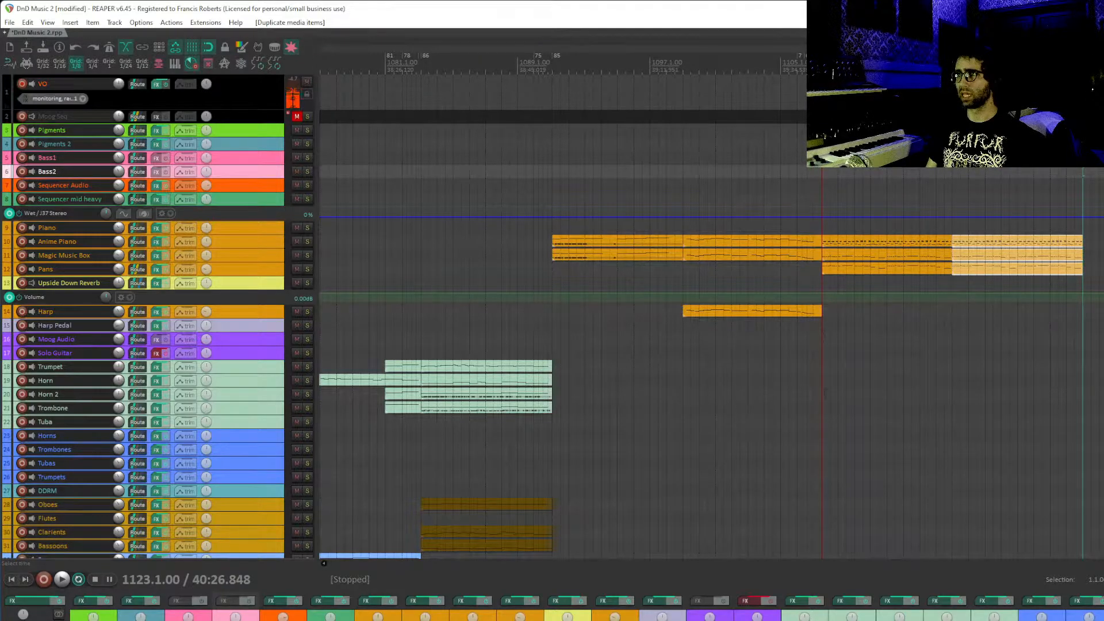
- Save the project and record a MIDI part on the Basses track from 1107.1.00 to just past 1115.1.00
{"action": "left_click", "coordinate": [822, 443]}
{"action": "scroll", "coordinate": [852, 211], "scroll_direction": "down", "scroll_amount": 10}
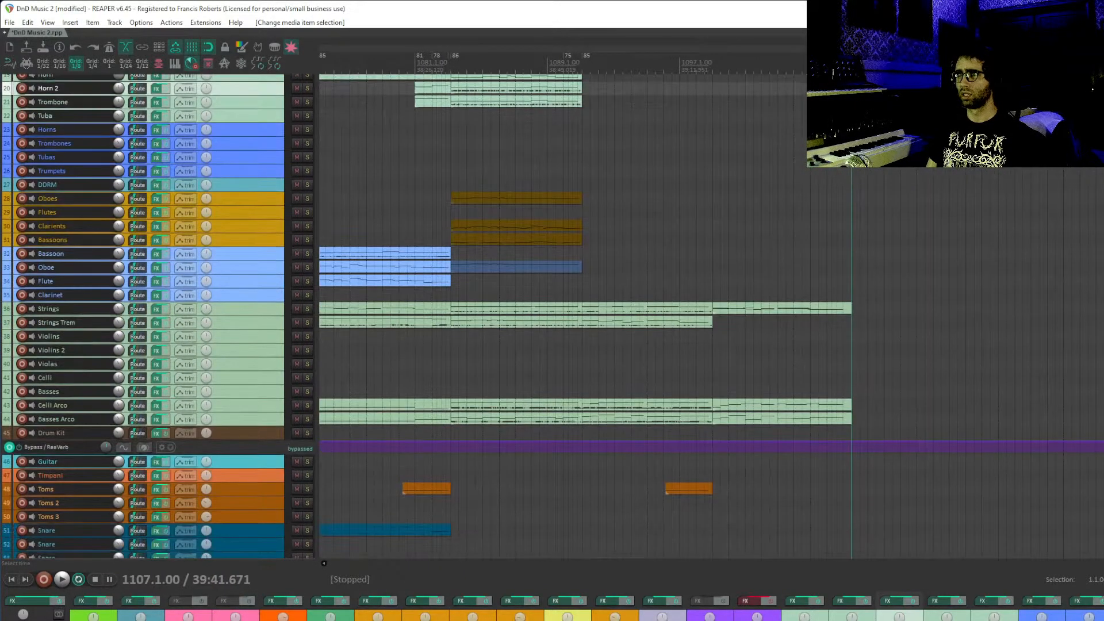
{"action": "left_click", "coordinate": [22, 392]}
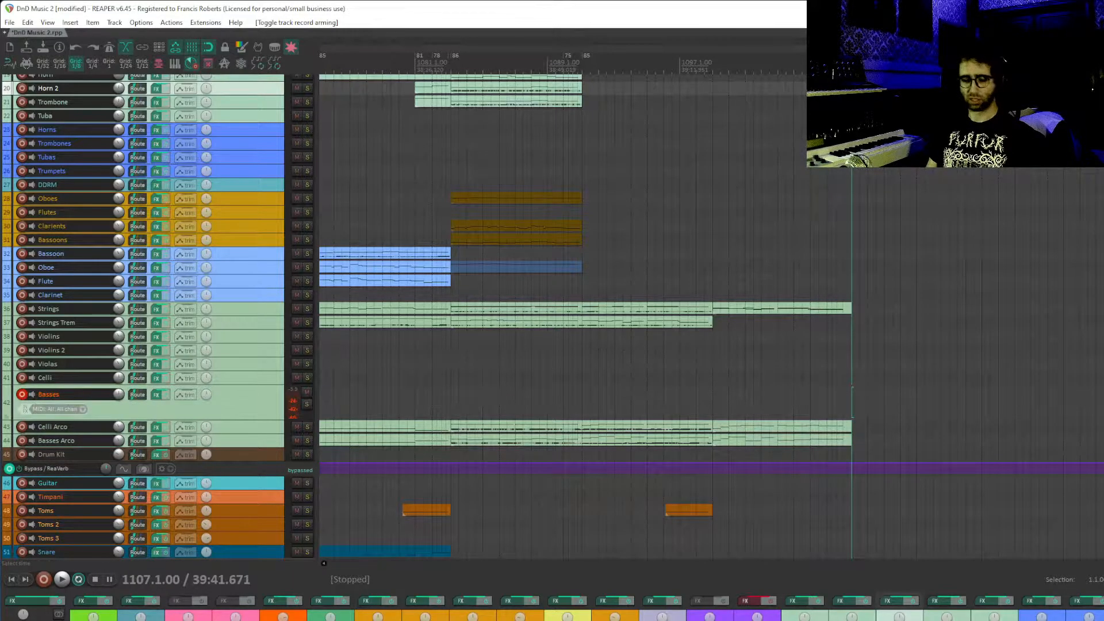
{"action": "scroll", "coordinate": [792, 376], "scroll_direction": "up", "scroll_amount": 2}
{"action": "key", "text": "ctrl+s"}
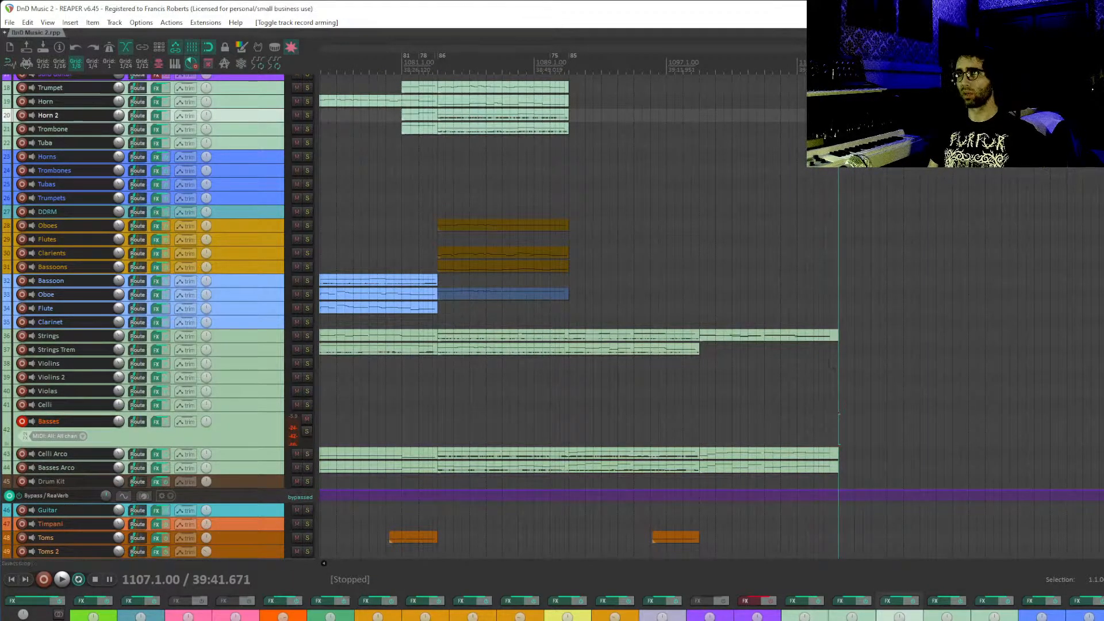
{"action": "key", "text": "ctrl+r"}
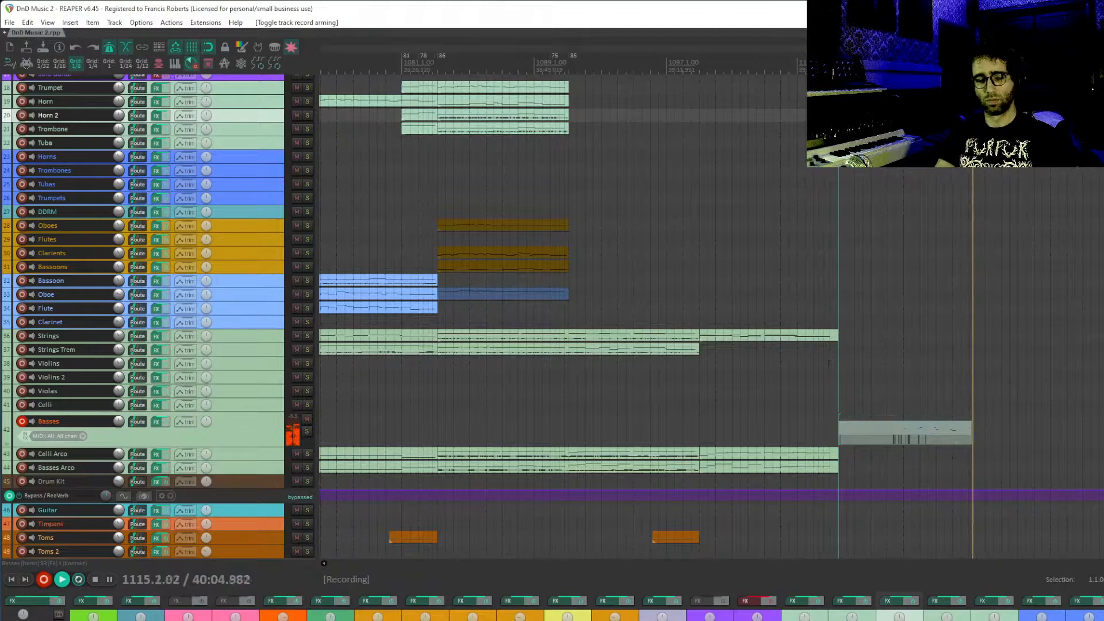
{"action": "key", "text": "space"}
- Quantize the recorded Basses notes and move the note just before bar 1112 so that it starts exactly on that bar
{"action": "double_click", "coordinate": [970, 427]}
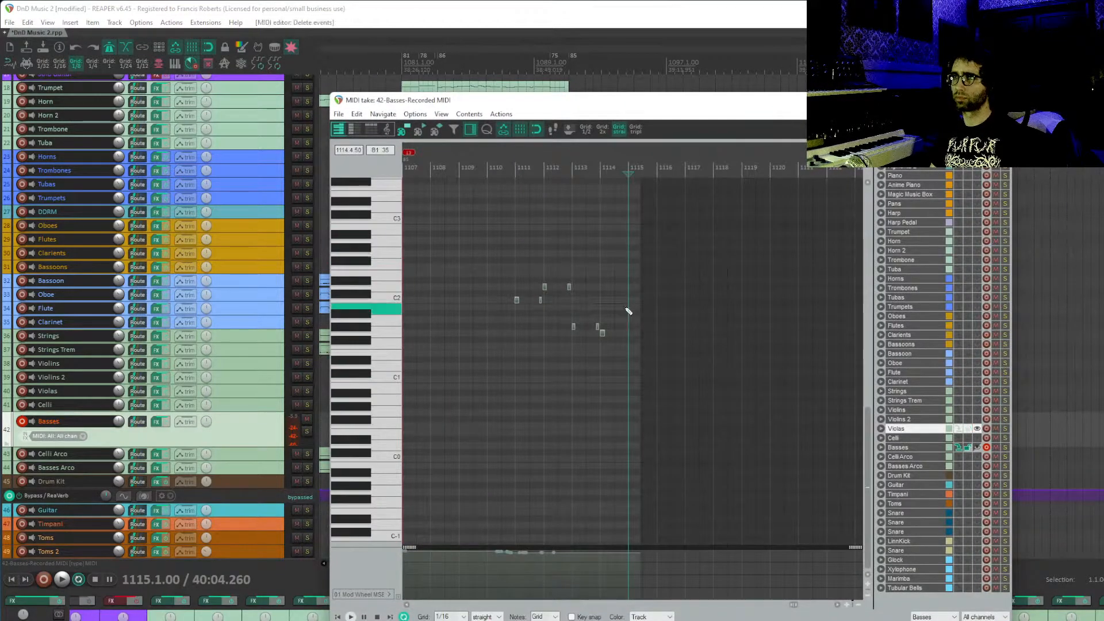
{"action": "key", "text": "Escape"}
{"action": "double_click", "coordinate": [907, 436]}
{"action": "left_click_drag", "start_coordinate": [693, 227], "coordinate": [419, 396]}
{"action": "key", "text": "q"}
{"action": "key", "text": "Return"}
{"action": "scroll", "coordinate": [597, 358], "scroll_direction": "up", "scroll_amount": 4}
{"action": "left_click", "coordinate": [802, 285]}
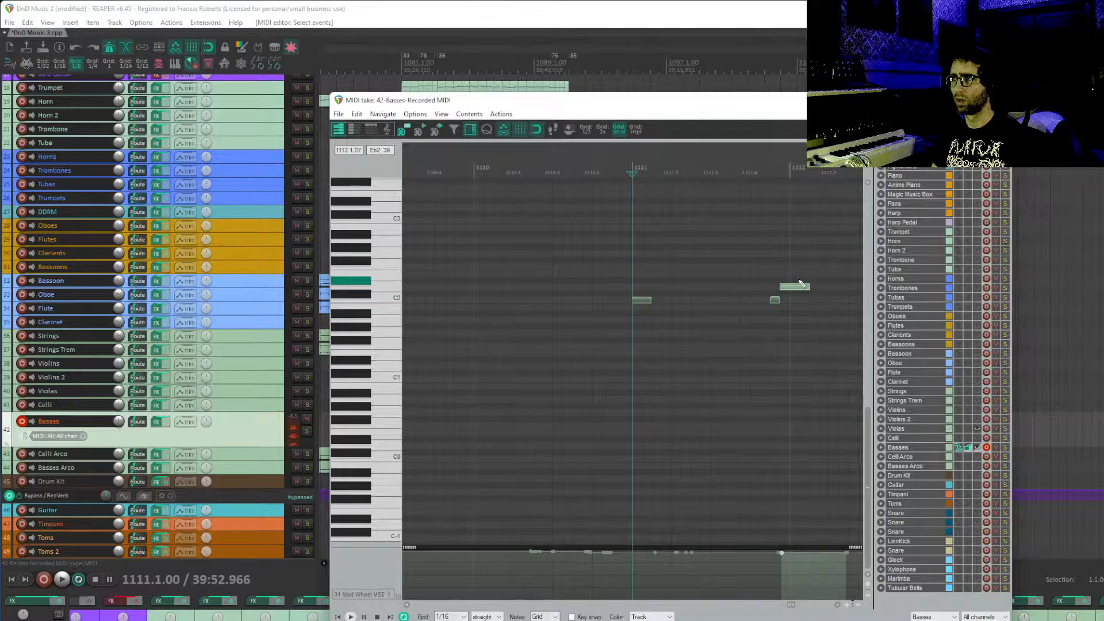
{"action": "left_click", "coordinate": [793, 287]}
{"action": "left_click_drag", "start_coordinate": [795, 287], "coordinate": [446, 315]}
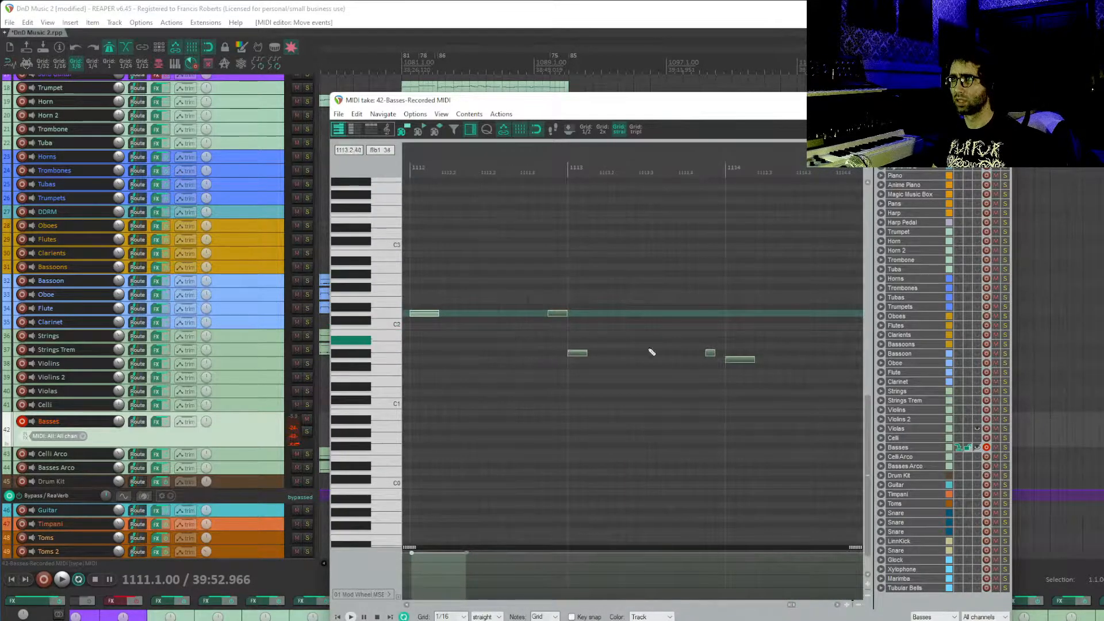
{"action": "key", "text": "Escape"}
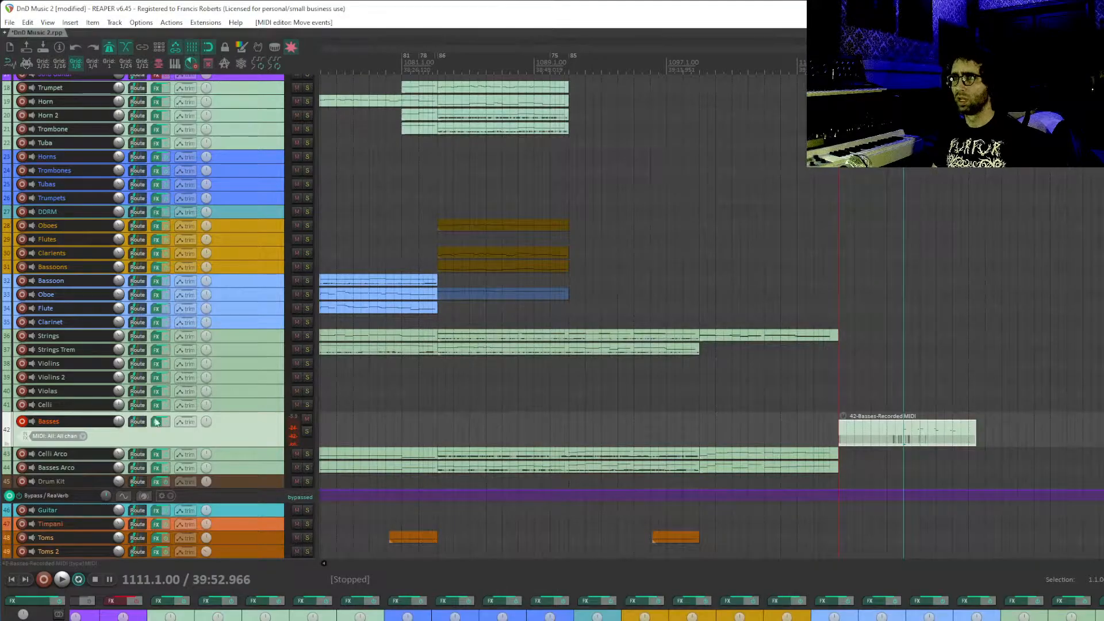
- Disarm Basses, arm Celli and record a MIDI part on it from 1111.1.00 to about bar 1115
{"action": "left_click", "coordinate": [23, 422]}
{"action": "left_click", "coordinate": [22, 405]}
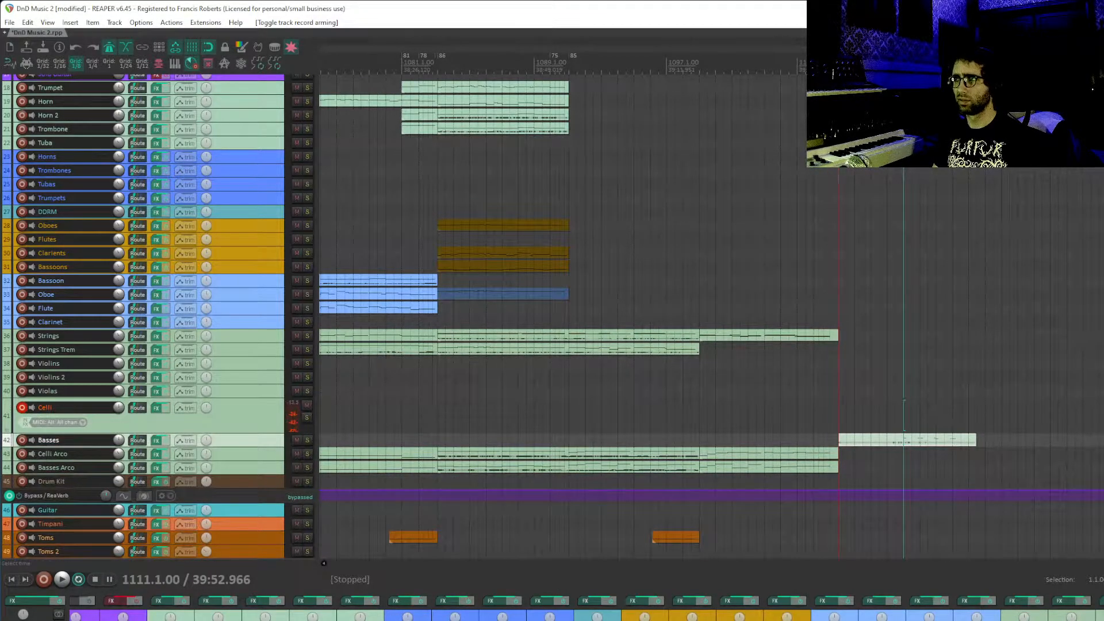
{"action": "left_click", "coordinate": [850, 407]}
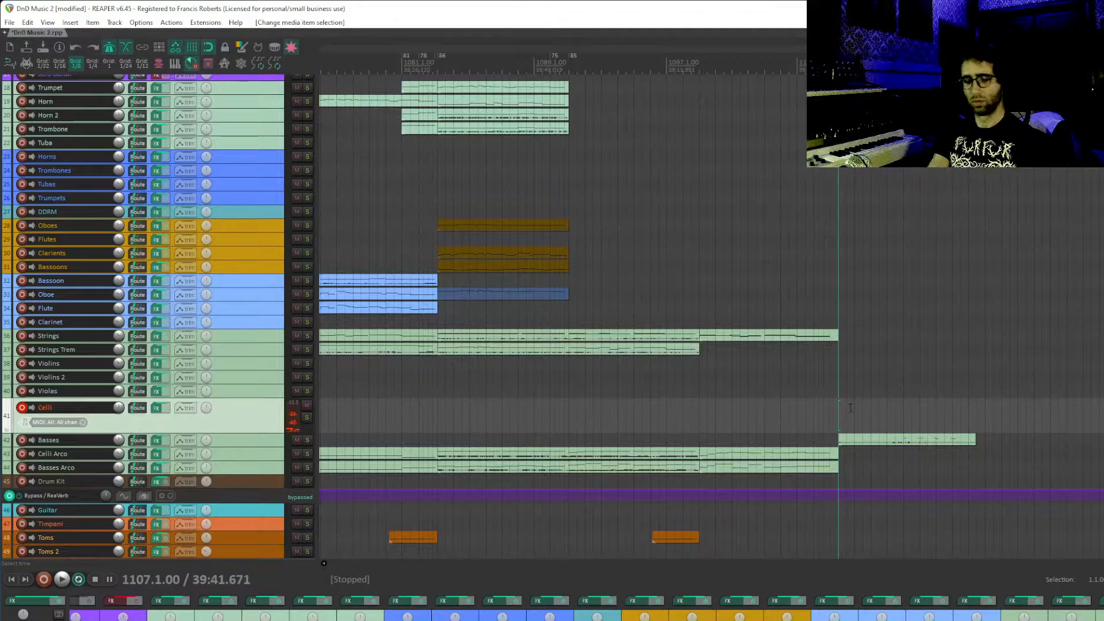
{"action": "key", "text": "ctrl+r"}
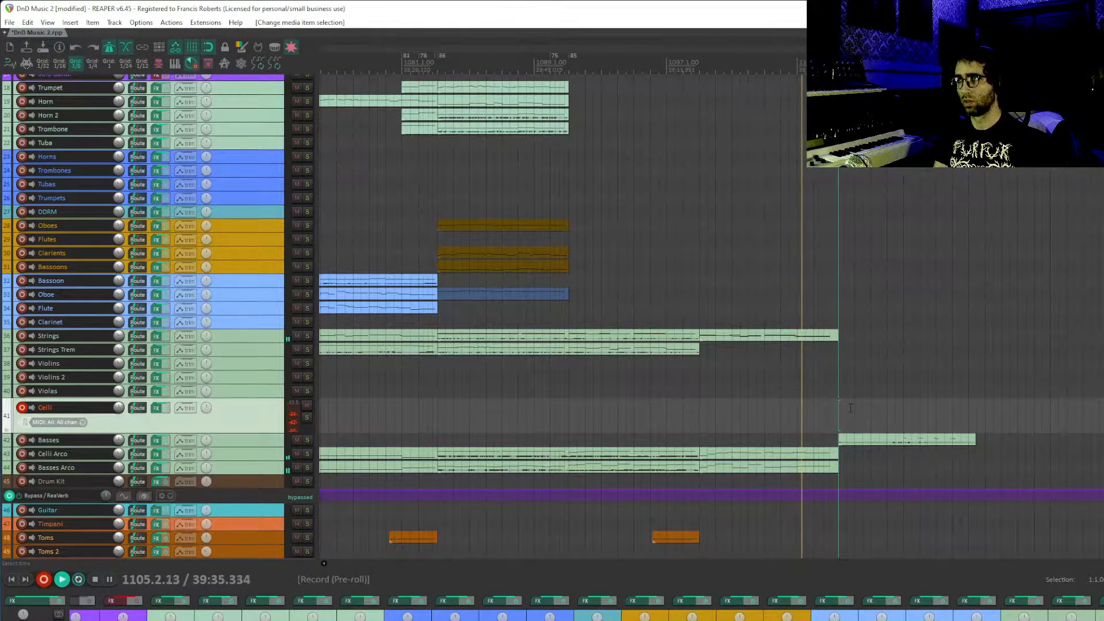
{"action": "left_click", "coordinate": [904, 417]}
{"action": "key", "text": "ctrl+r"}
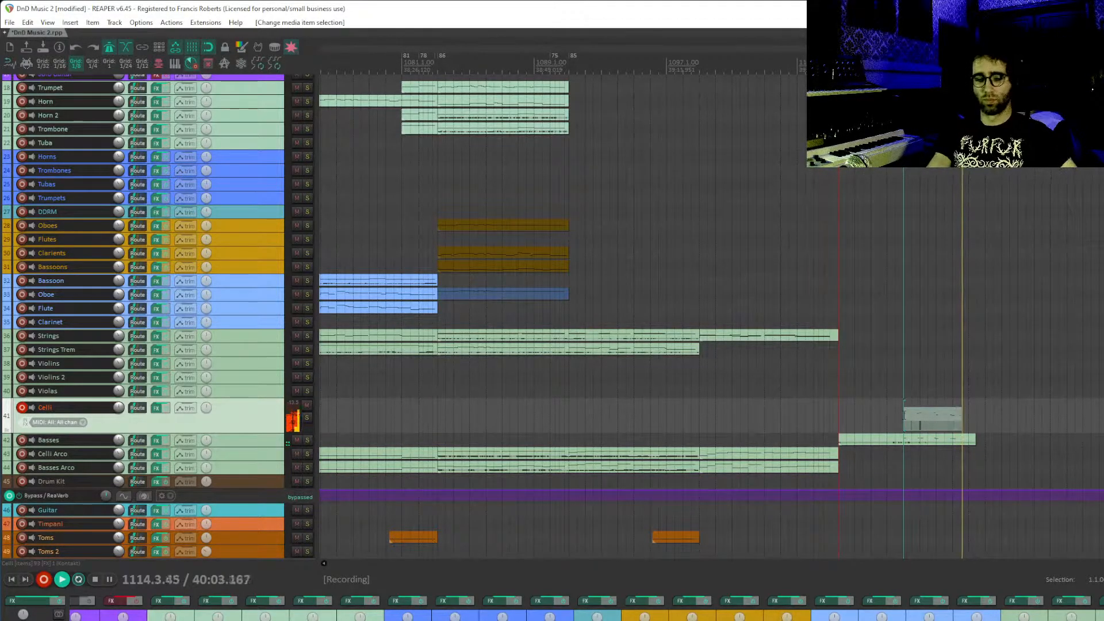
{"action": "key", "text": "space"}
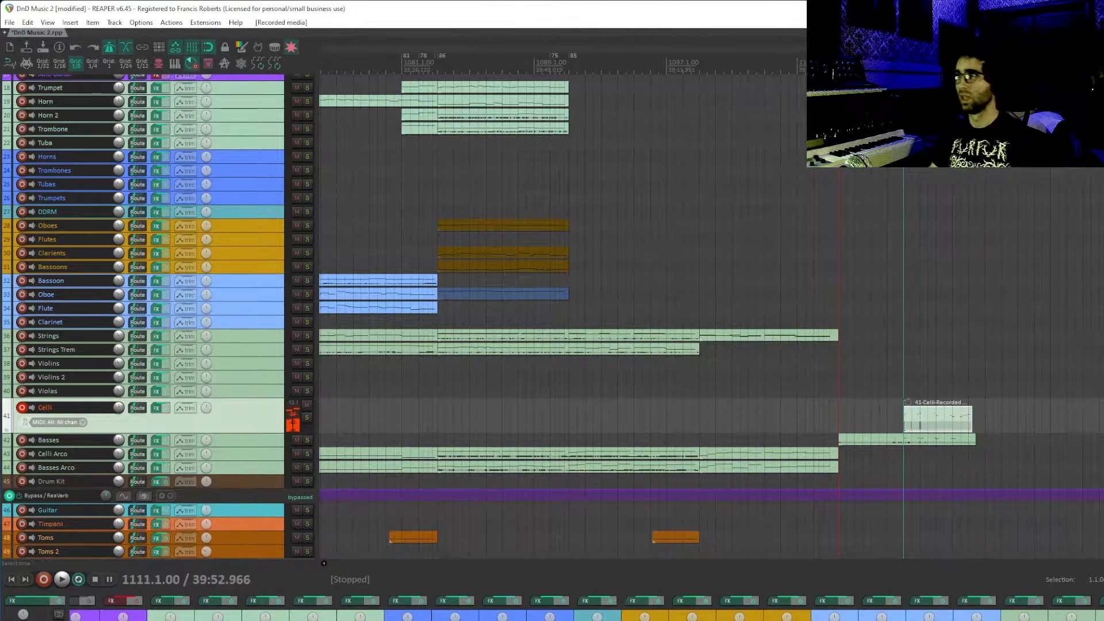
- Insert a rising run of four sixteenth notes in the Basses item, starting on G1 at 1114.3.00
{"action": "double_click", "coordinate": [966, 442]}
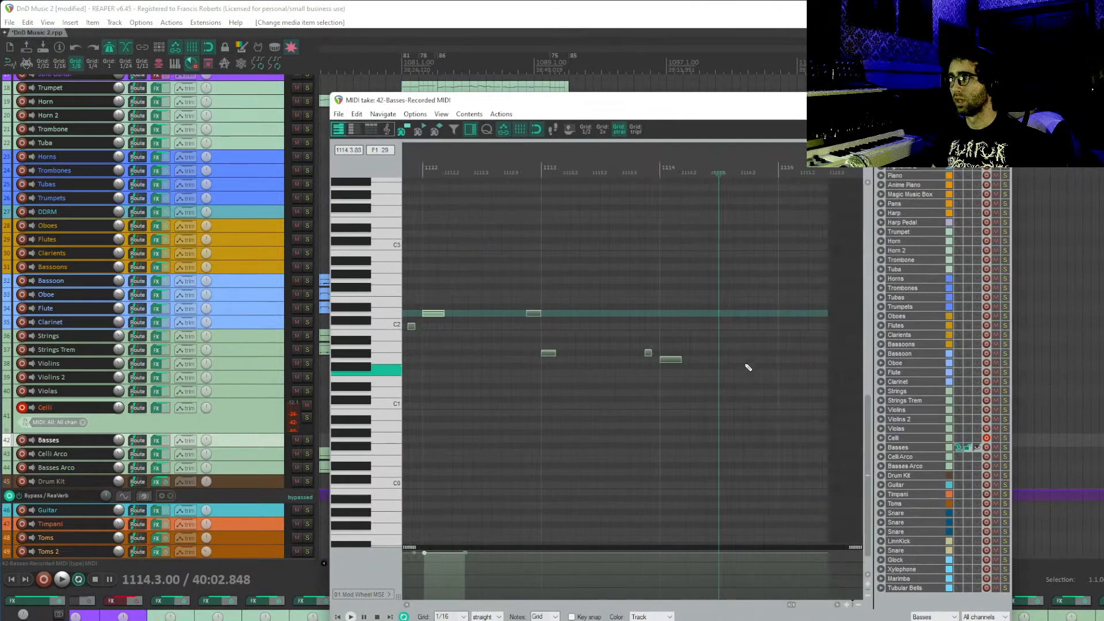
{"action": "left_click", "coordinate": [726, 361]}
{"action": "scroll", "coordinate": [730, 360], "scroll_direction": "up", "scroll_amount": 3}
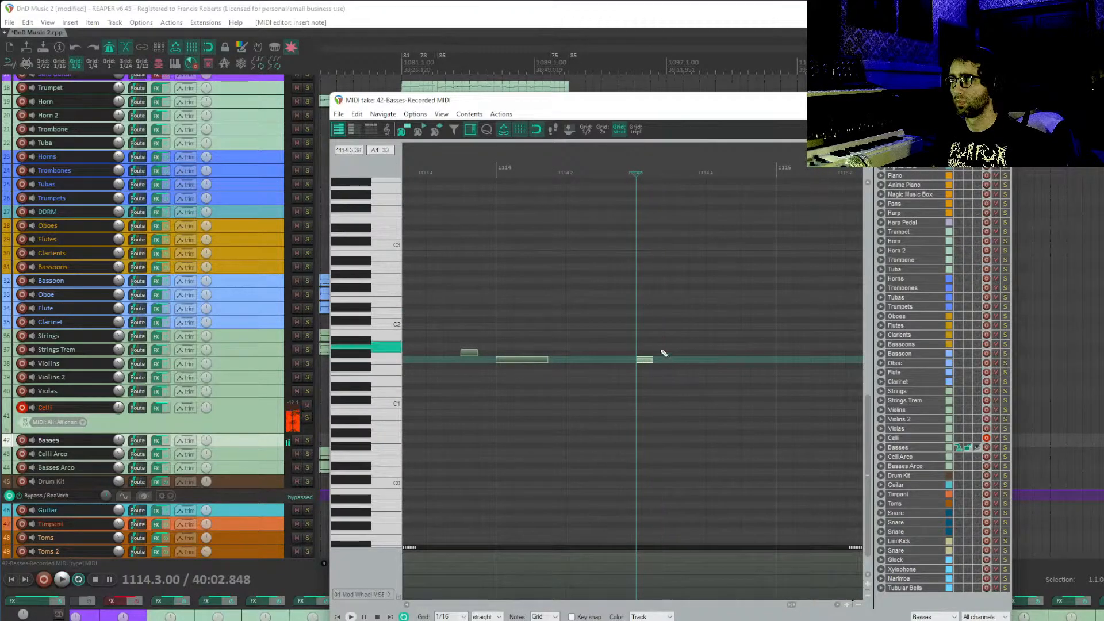
{"action": "left_click", "coordinate": [678, 340]}
{"action": "left_click", "coordinate": [696, 333]}
{"action": "key", "text": "space"}
{"action": "key", "text": "space"}
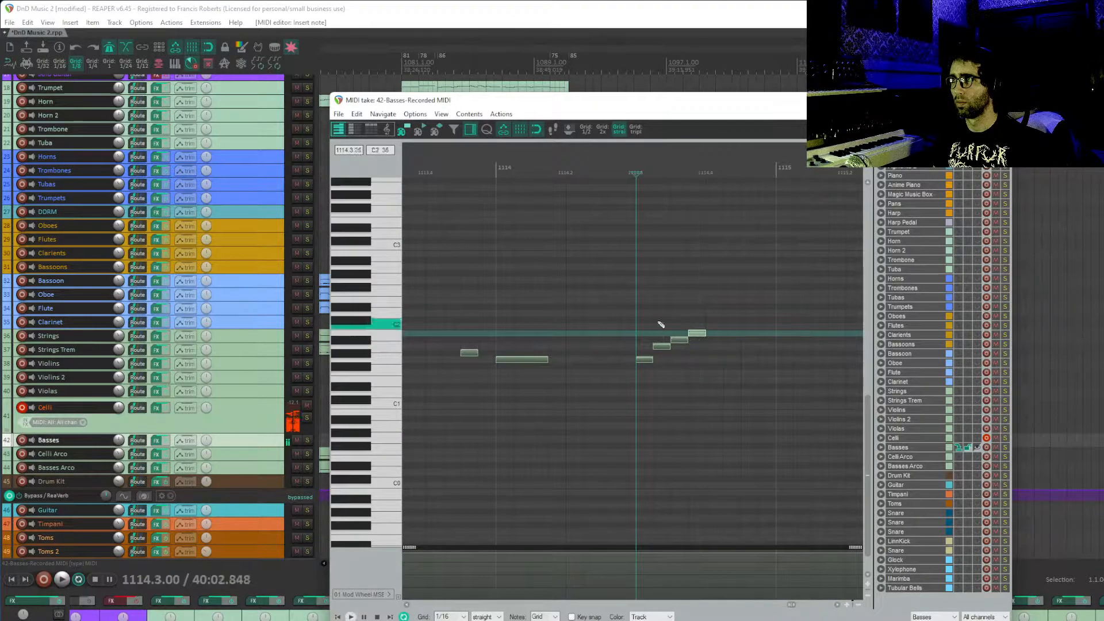
- Spread the last three notes of the Basses run to eighth-note spacing and play the run from 1114.3.00
{"action": "left_click_drag", "start_coordinate": [659, 349], "coordinate": [748, 334]}
{"action": "key", "text": "space"}
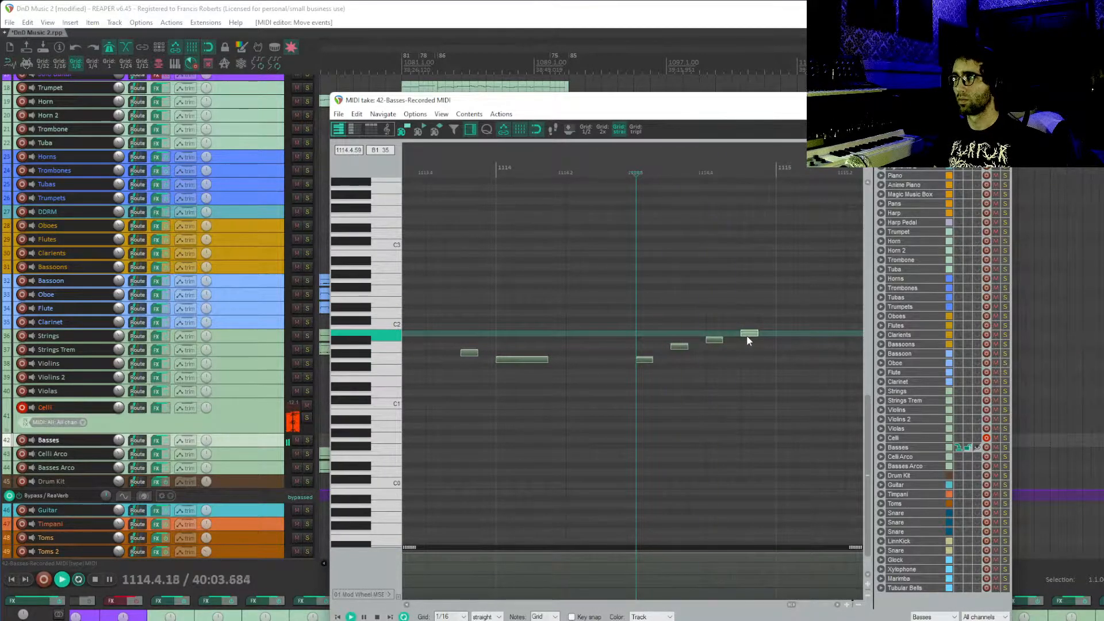
{"action": "key", "text": "Escape"}
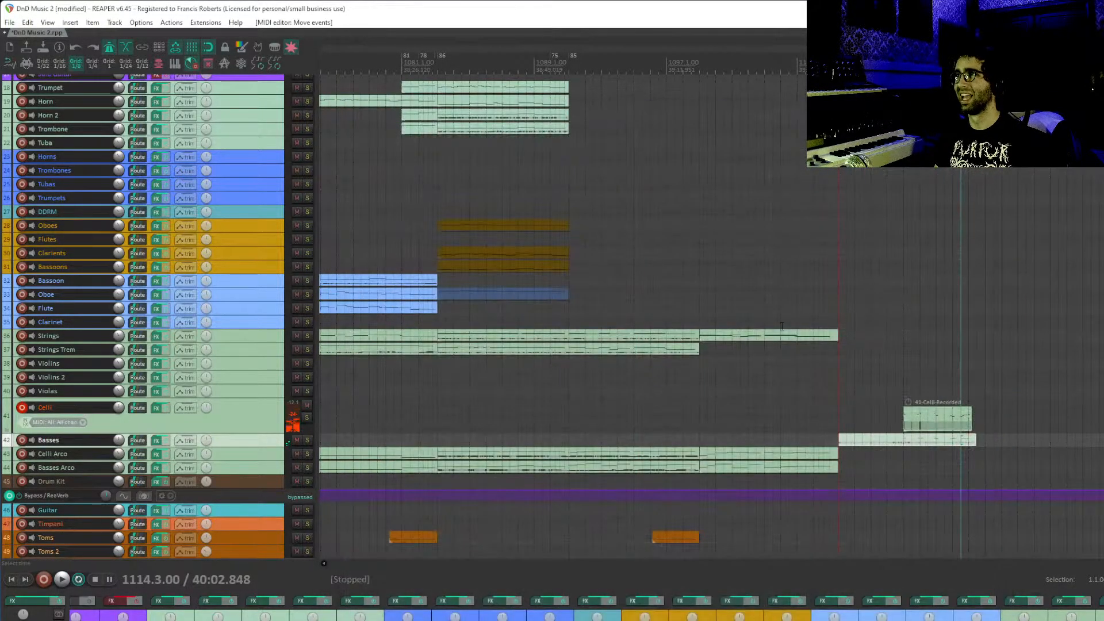
- Quantize all notes of the recorded Celli item that starts at 1111.1.00
{"action": "scroll", "coordinate": [938, 426], "scroll_direction": "up", "scroll_amount": 5}
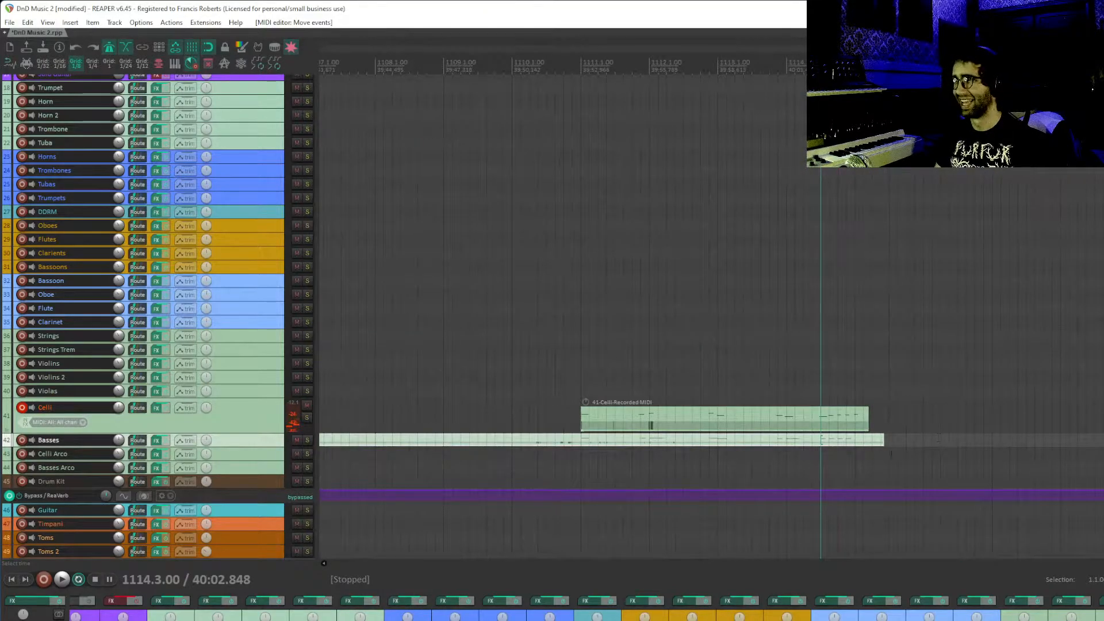
{"action": "scroll", "coordinate": [891, 454], "scroll_direction": "up", "scroll_amount": 3}
{"action": "double_click", "coordinate": [892, 425]}
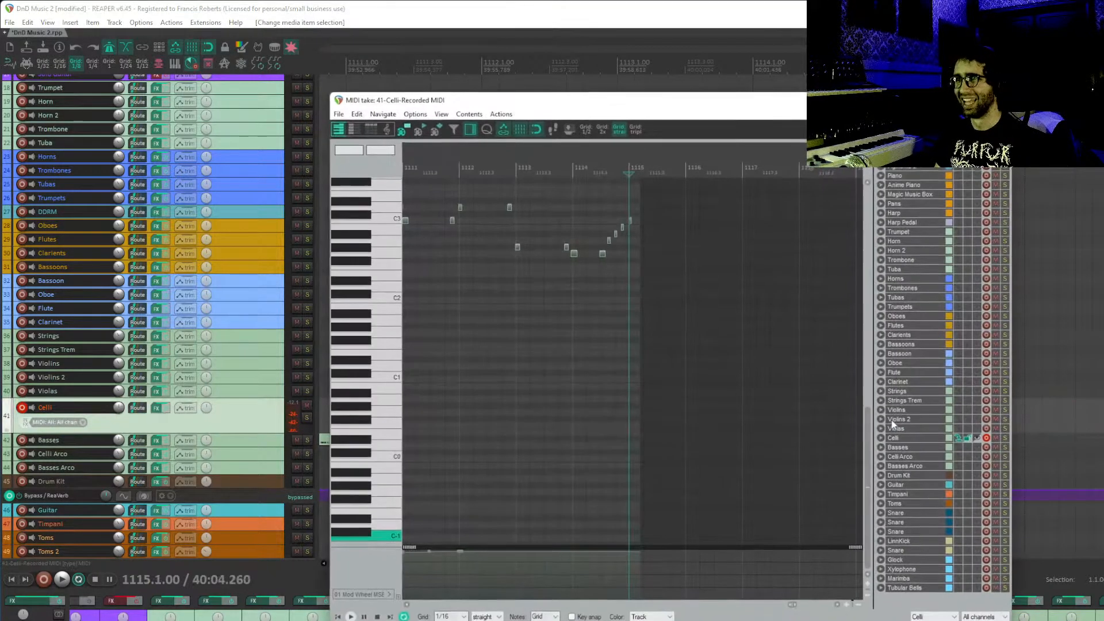
{"action": "left_click_drag", "start_coordinate": [669, 399], "coordinate": [669, 406]}
{"action": "key", "text": "ctrl+a"}
{"action": "key", "text": "q"}
{"action": "key", "text": "Return"}
- Clean up the quantized Celli take by shifting misplaced notes and deleting the stray events
{"action": "scroll", "coordinate": [476, 256], "scroll_direction": "up", "scroll_amount": 5}
{"action": "scroll", "coordinate": [476, 262], "scroll_direction": "down", "scroll_amount": 2}
{"action": "left_click_drag", "start_coordinate": [438, 279], "coordinate": [814, 351]}
{"action": "left_click_drag", "start_coordinate": [531, 352], "coordinate": [564, 352]}
{"action": "left_click_drag", "start_coordinate": [533, 340], "coordinate": [407, 377]}
{"action": "key", "text": "Delete"}
{"action": "left_click_drag", "start_coordinate": [710, 381], "coordinate": [607, 382]}
{"action": "left_click_drag", "start_coordinate": [817, 401], "coordinate": [555, 402]}
{"action": "key", "text": "Escape"}
- Disarm the Celli track and play the Celli and Basses parts together from 1110.2.50
{"action": "scroll", "coordinate": [751, 396], "scroll_direction": "down", "scroll_amount": 3}
{"action": "left_click", "coordinate": [547, 377]}
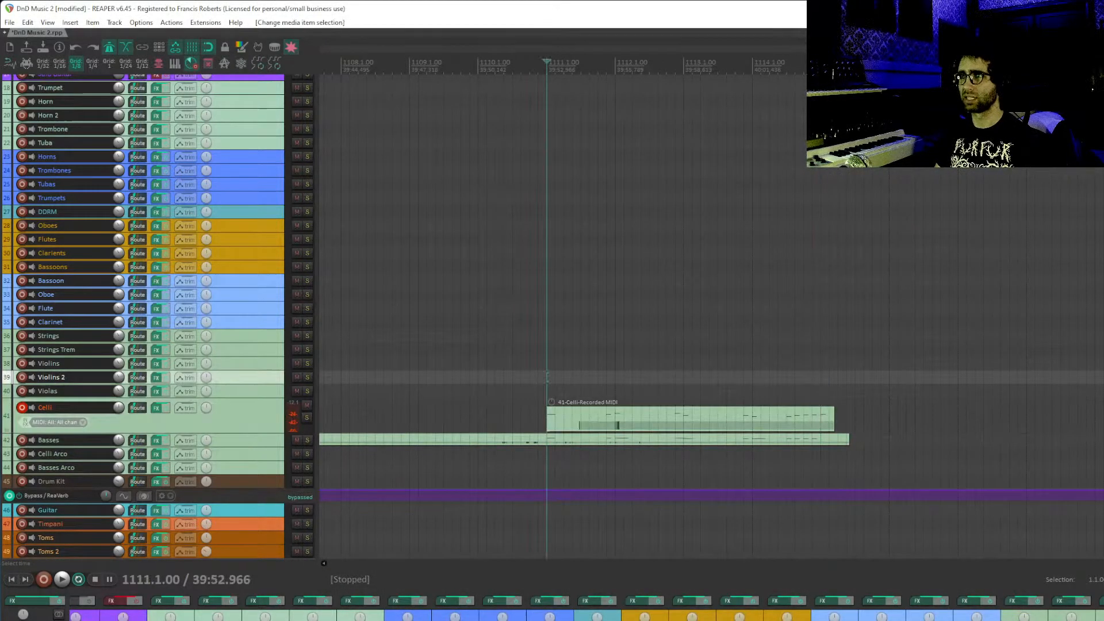
{"action": "left_click", "coordinate": [22, 408]}
{"action": "left_click", "coordinate": [504, 350]}
{"action": "key", "text": "space"}
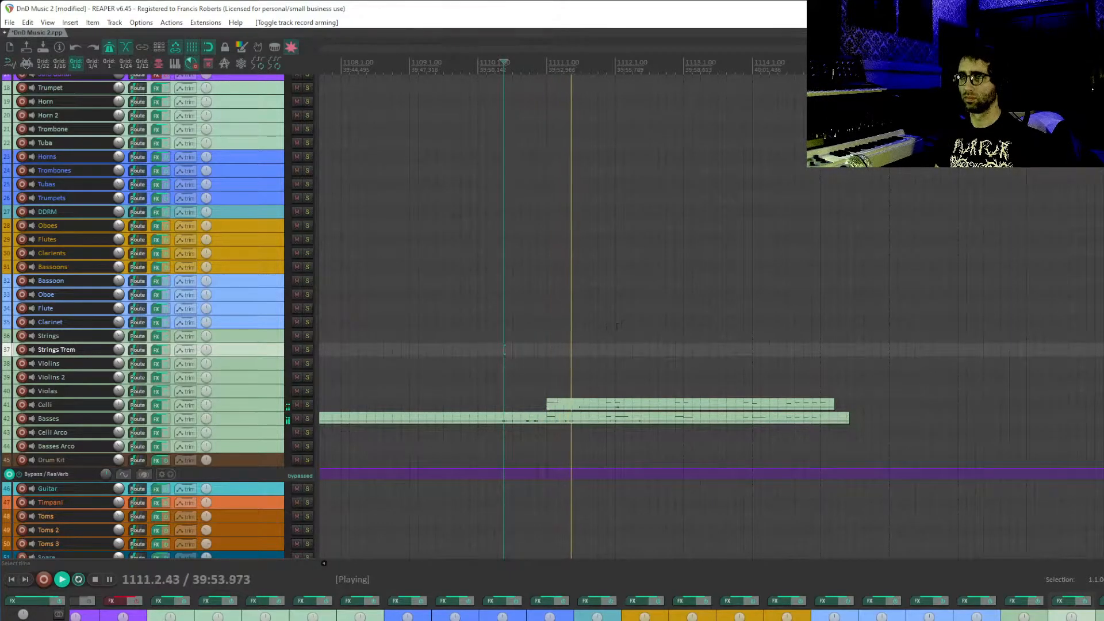
{"action": "key", "text": "space"}
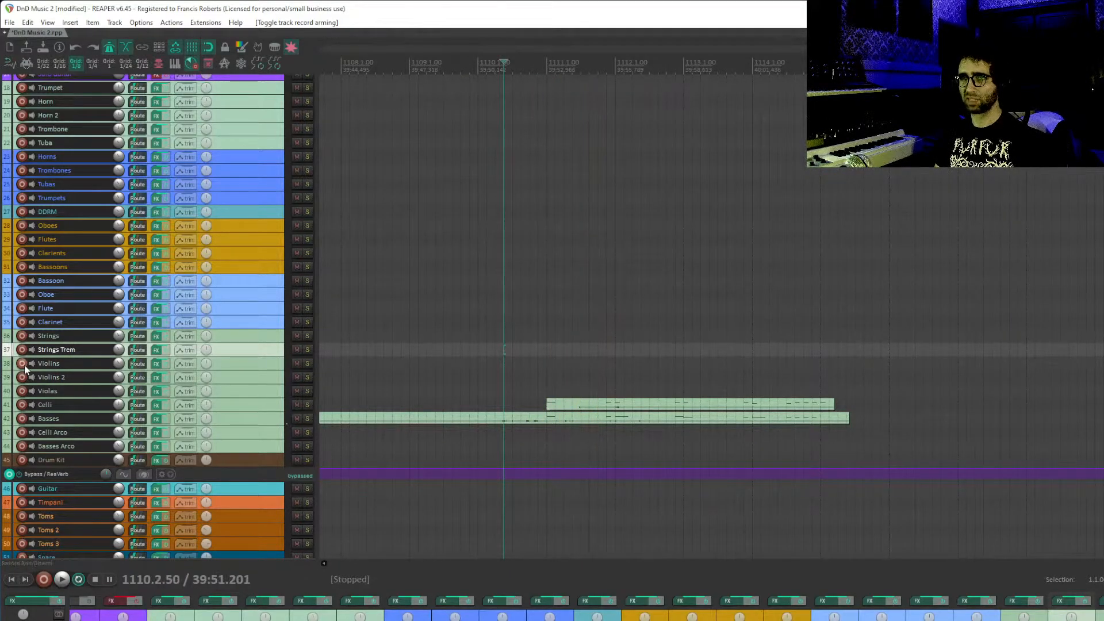
- Arm the Violins track and record a MIDI melody on it from 1111.1.00 to about bar 1115
{"action": "left_click", "coordinate": [23, 365]}
{"action": "left_click", "coordinate": [545, 398]}
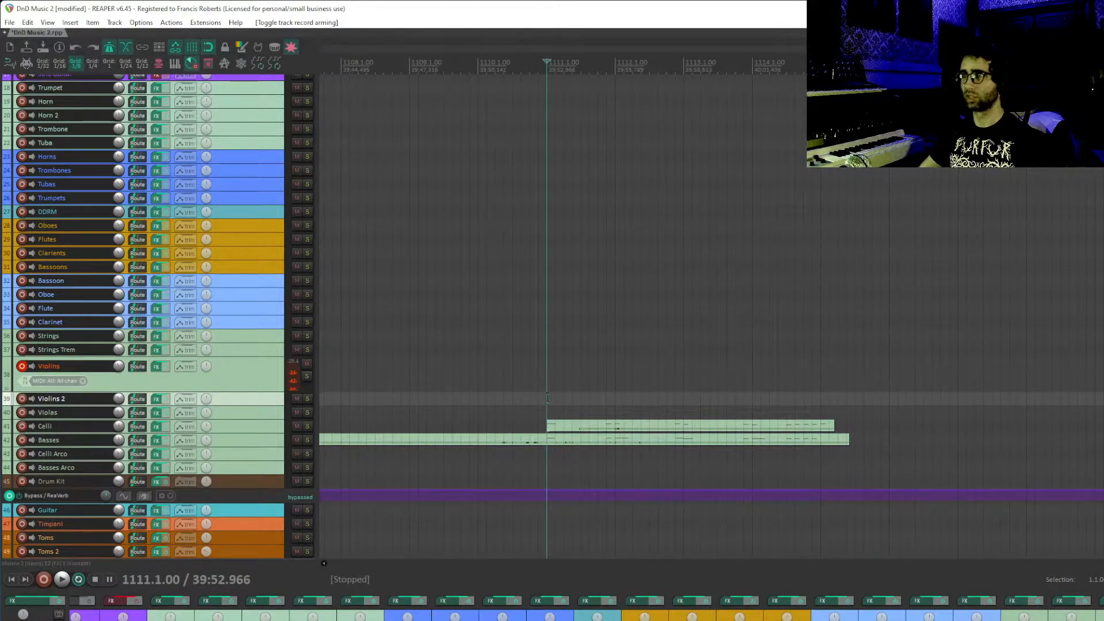
{"action": "key", "text": "ctrl+r"}
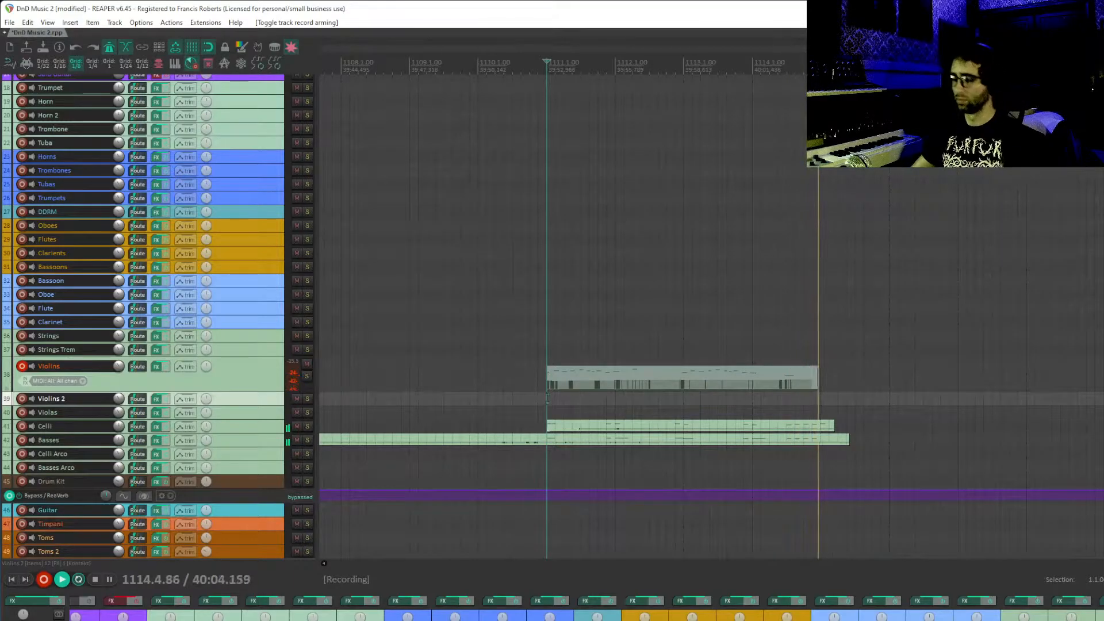
{"action": "key", "text": "space"}
{"action": "left_click", "coordinate": [17, 373]}
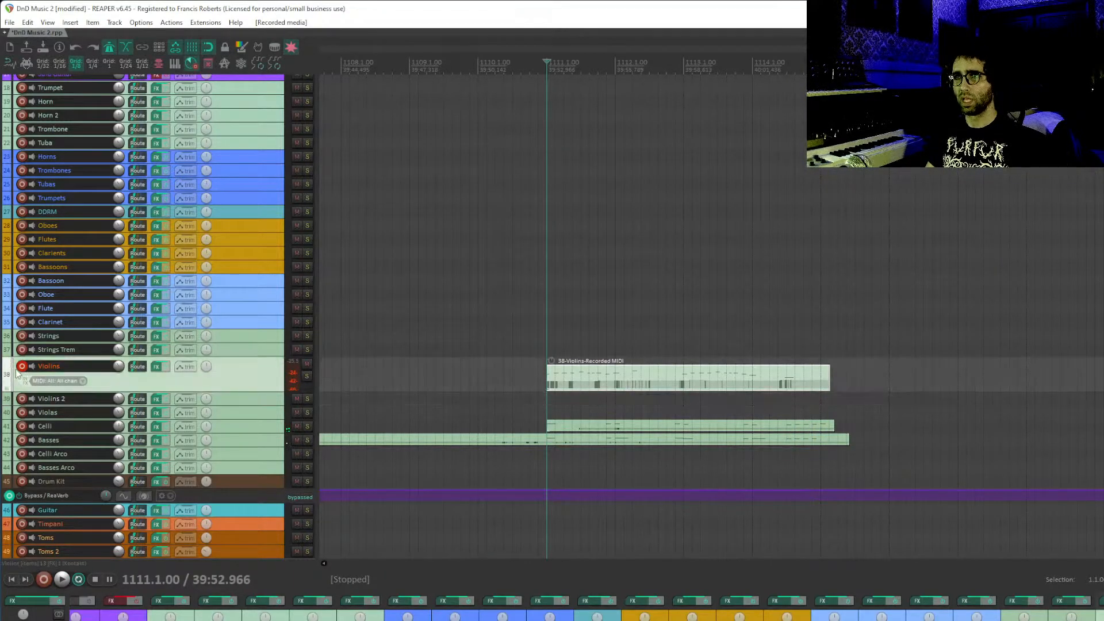
- Disarm Violins, arm Violins 2 and record a second violin melody on it from 1111.1.00 to about bar 1115
{"action": "left_click", "coordinate": [21, 366]}
{"action": "left_click", "coordinate": [22, 378]}
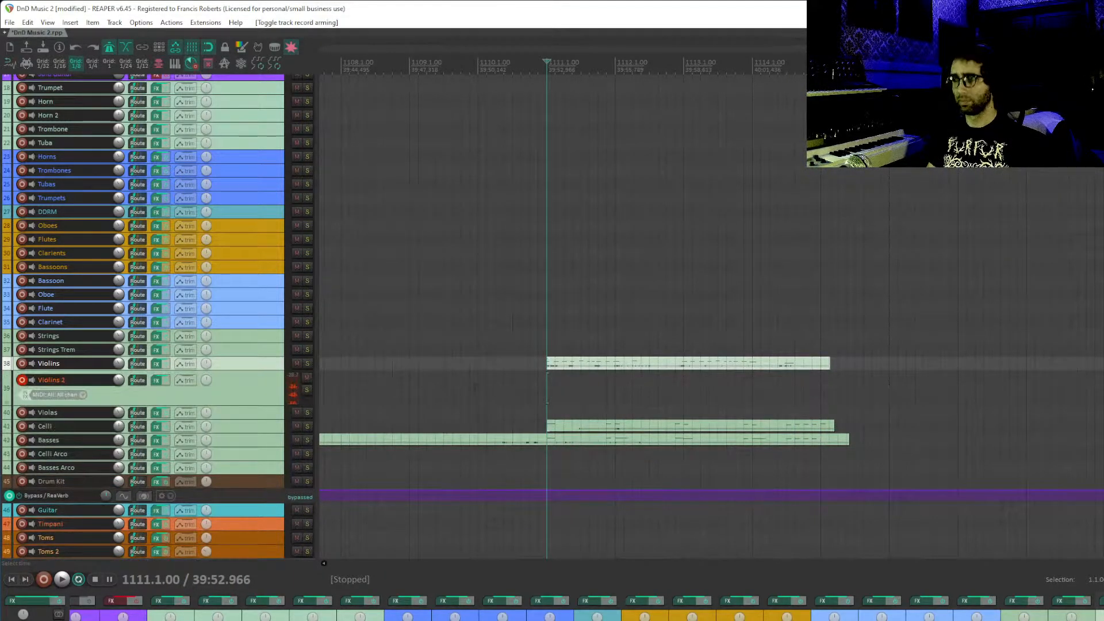
{"action": "key", "text": "ctrl+r"}
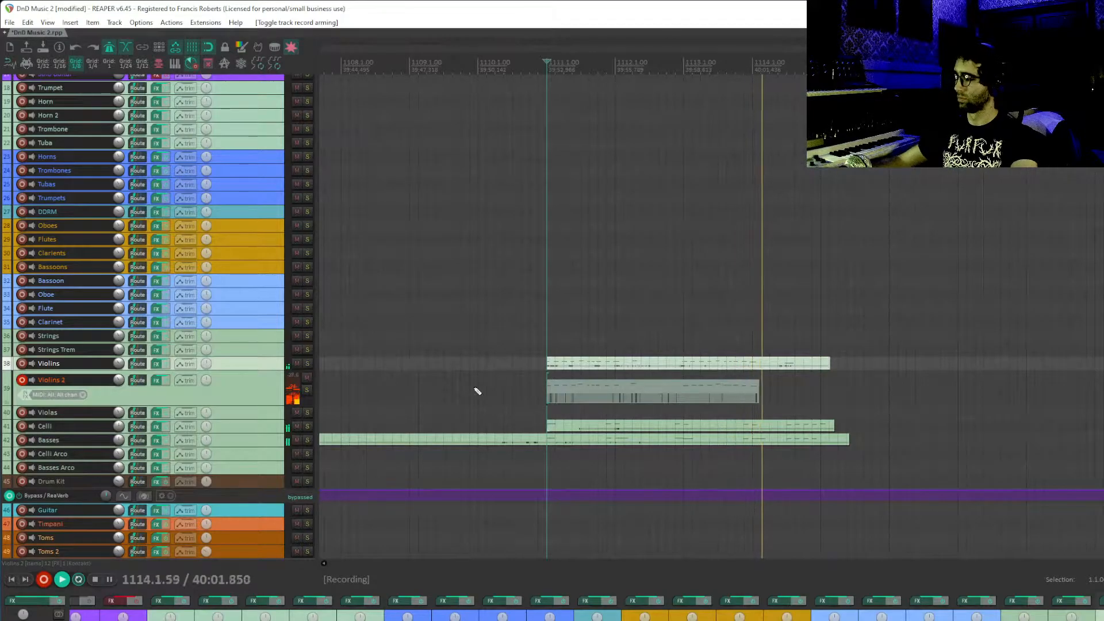
{"action": "key", "text": "space"}
- Quantize all notes of the recorded Violins and Violins 2 items
{"action": "left_click", "coordinate": [676, 369]}
{"action": "double_click", "coordinate": [675, 369]}
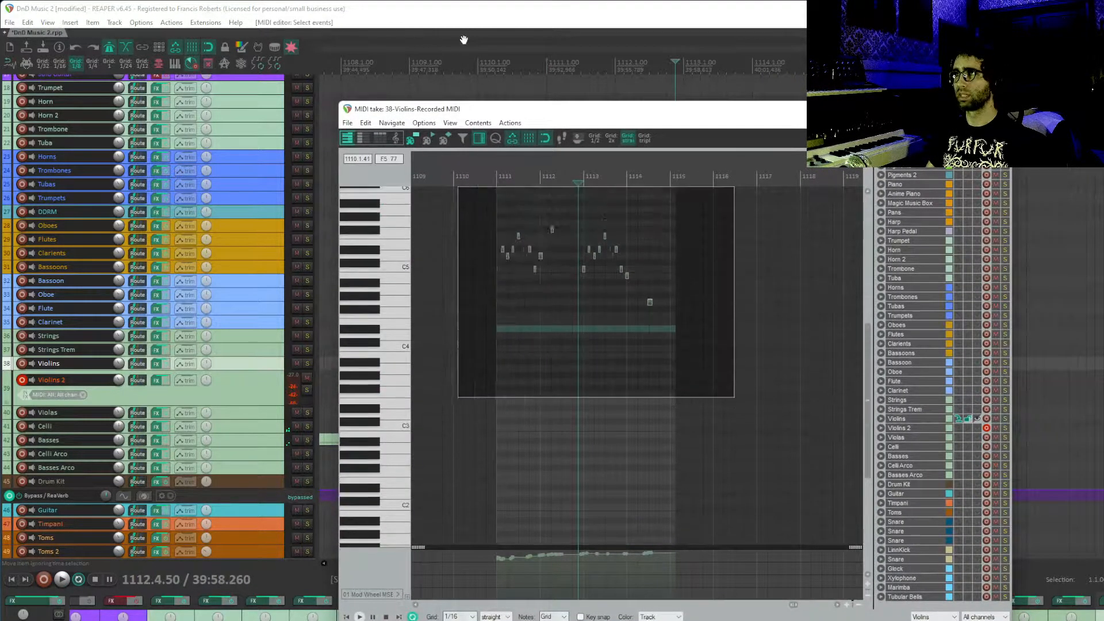
{"action": "key", "text": "Escape"}
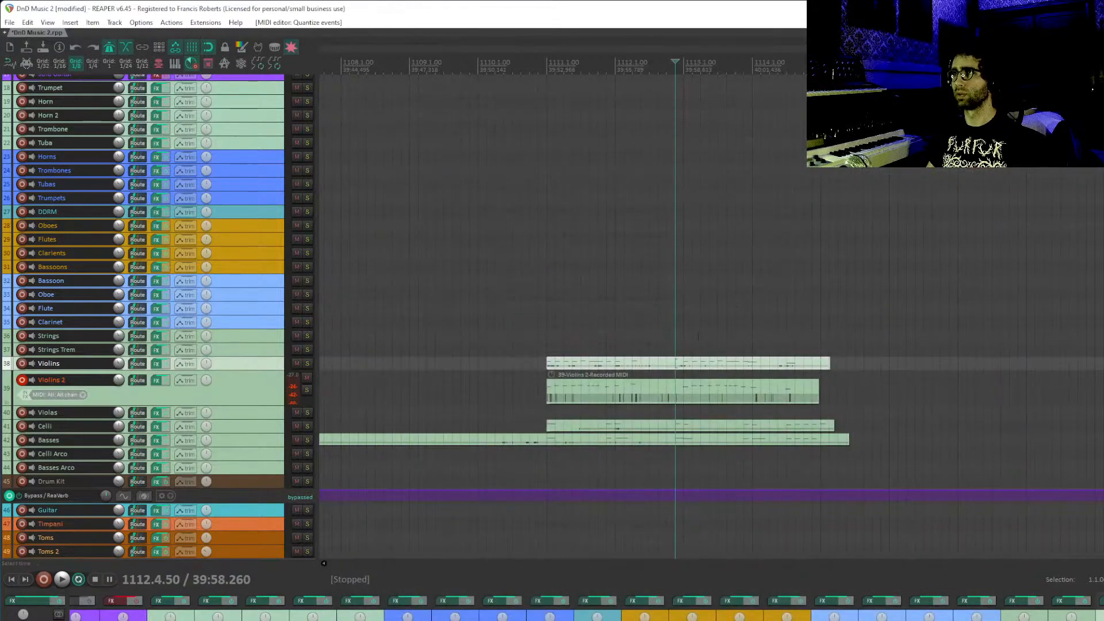
{"action": "double_click", "coordinate": [685, 393]}
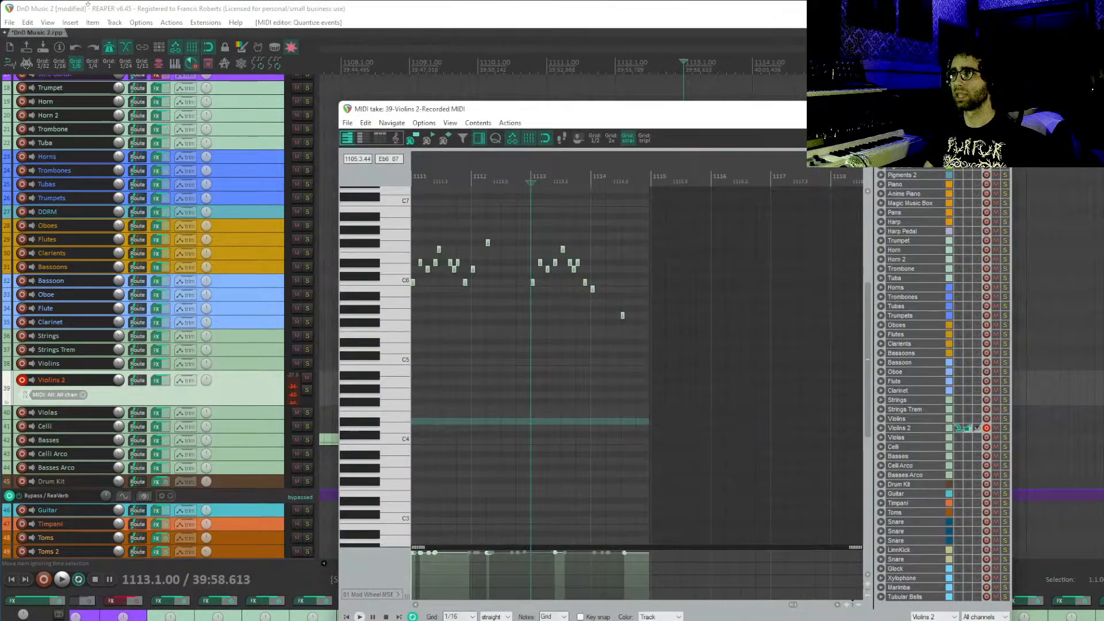
{"action": "key", "text": "Escape"}
- Extend the Violins 2 item to 1115.1.00 and cut the Violins, Celli and Basses items off at that same point
{"action": "left_click", "coordinate": [825, 360]}
{"action": "scroll", "coordinate": [825, 360], "scroll_direction": "up", "scroll_amount": 4}
{"action": "left_click_drag", "start_coordinate": [814, 381], "coordinate": [823, 380]}
{"action": "key", "text": "s"}
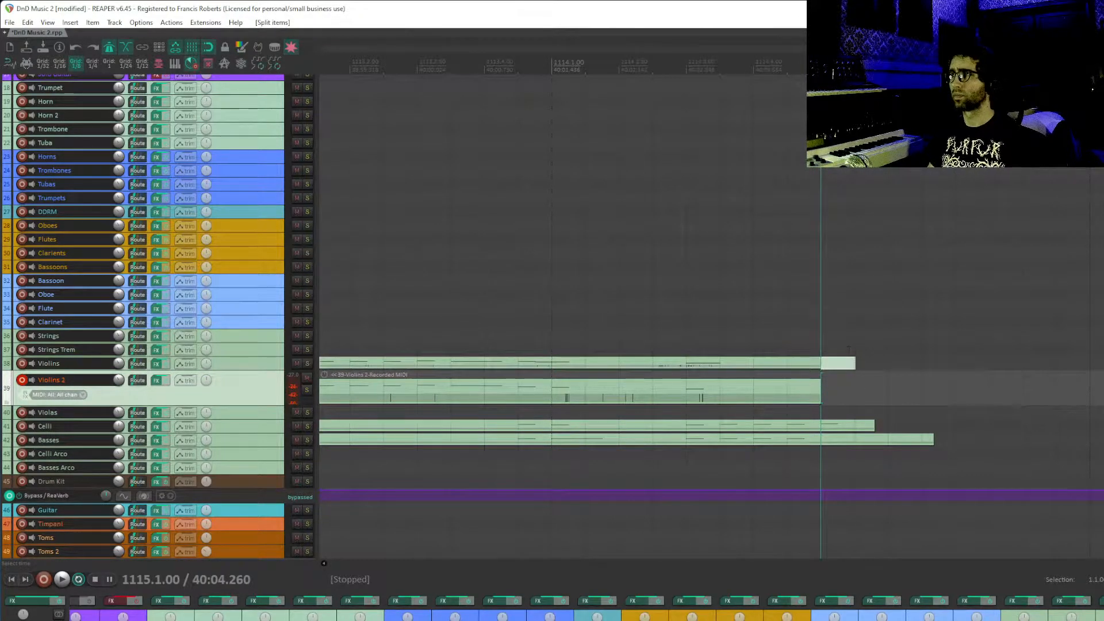
{"action": "key", "text": "Delete"}
{"action": "scroll", "coordinate": [838, 340], "scroll_direction": "down", "scroll_amount": 3}
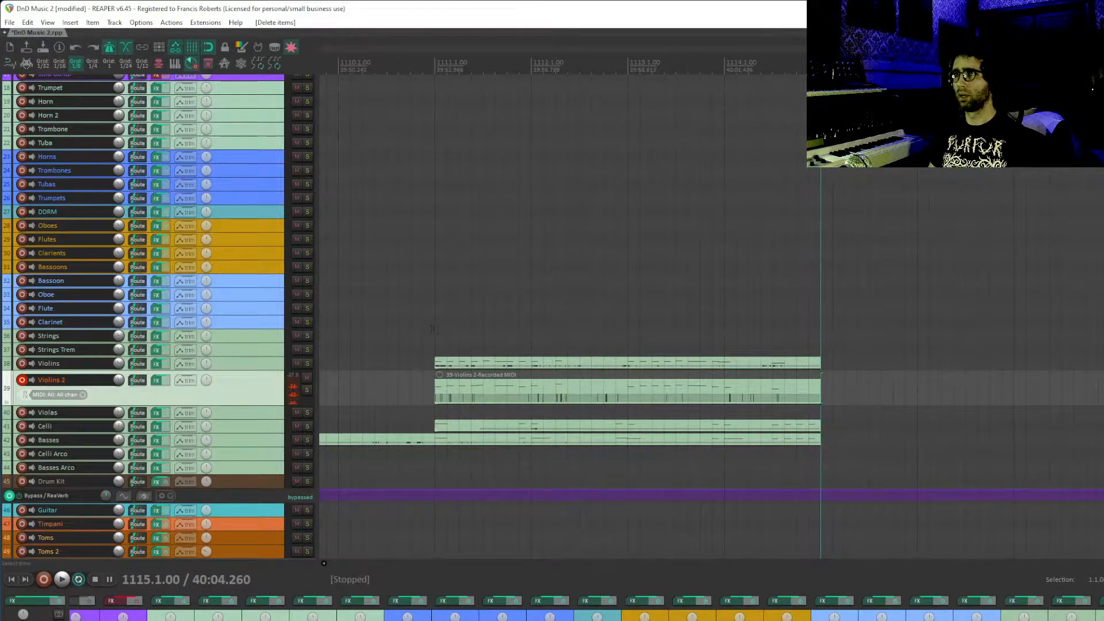
- Split the Basses item at 1111.1.00 and duplicate the four-bar Violins, Violins 2, Celli and Basses items so that the copies start at 1115.1.00
{"action": "left_click", "coordinate": [438, 440]}
{"action": "left_click_drag", "start_coordinate": [443, 320], "coordinate": [619, 449]}
{"action": "key", "text": "s"}
{"action": "key", "text": "ctrl+d"}
{"action": "scroll", "coordinate": [668, 239], "scroll_direction": "up", "scroll_amount": 2}
{"action": "left_click_drag", "start_coordinate": [668, 239], "coordinate": [1003, 260]}
- Disarm Violins 2, arm Violas and set a time selection from 1111.1.00 to 1115.1.00
{"action": "left_click", "coordinate": [543, 324]}
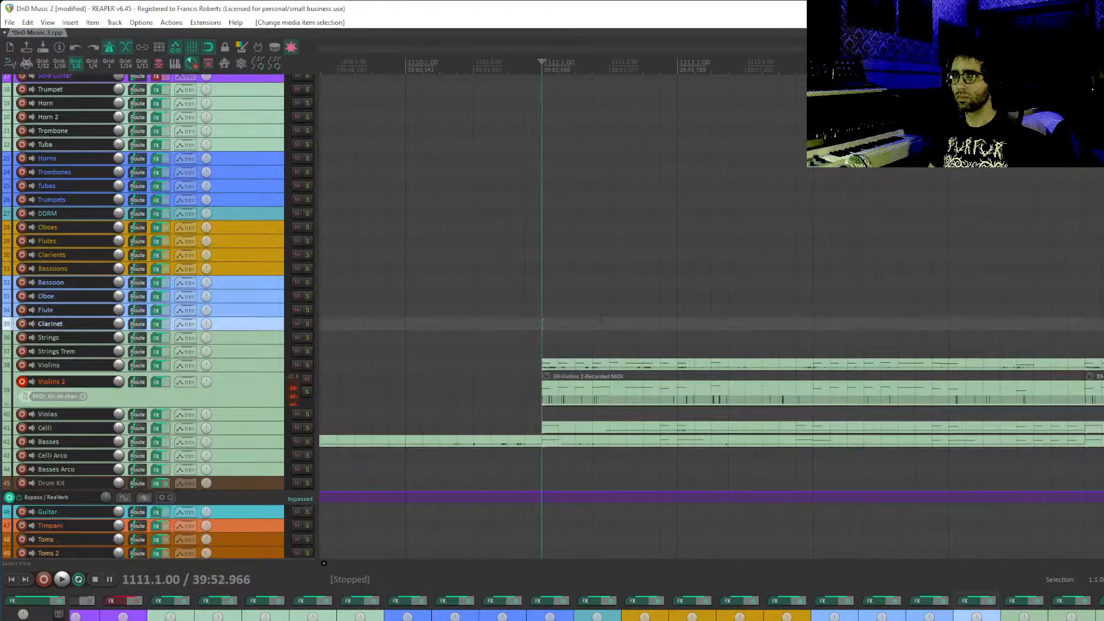
{"action": "left_click", "coordinate": [22, 382]}
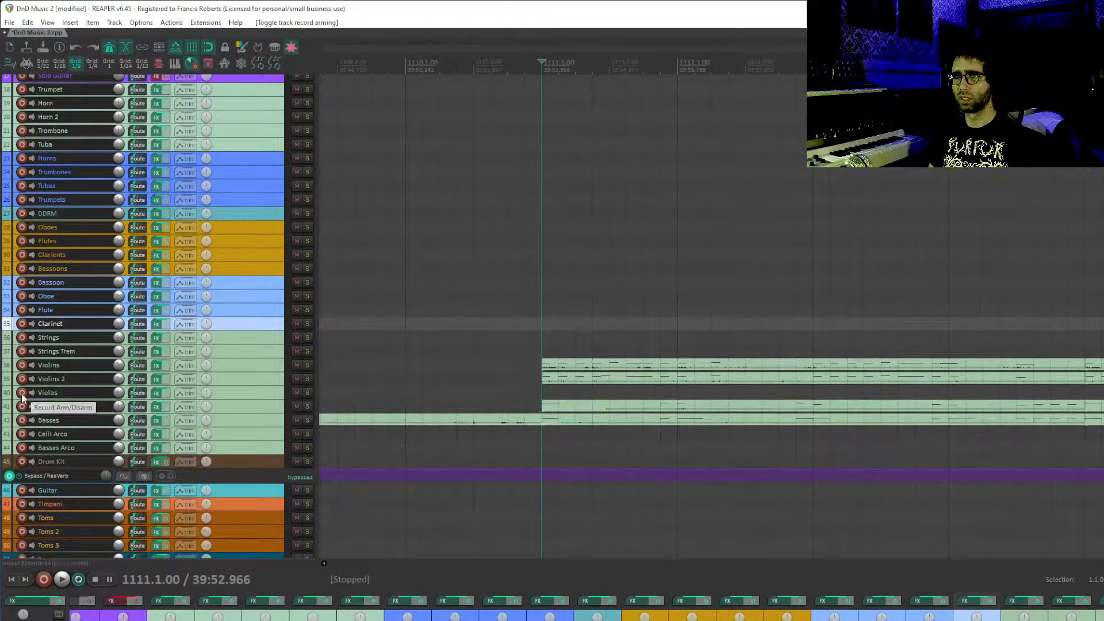
{"action": "left_click", "coordinate": [22, 394]}
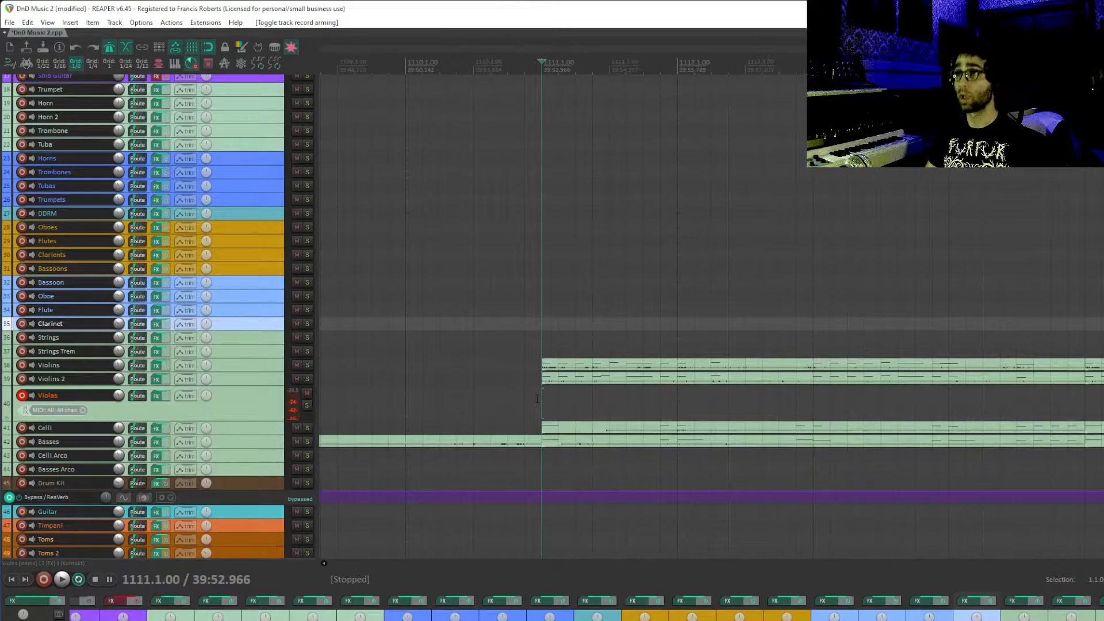
{"action": "left_click_drag", "start_coordinate": [542, 343], "coordinate": [1085, 325]}
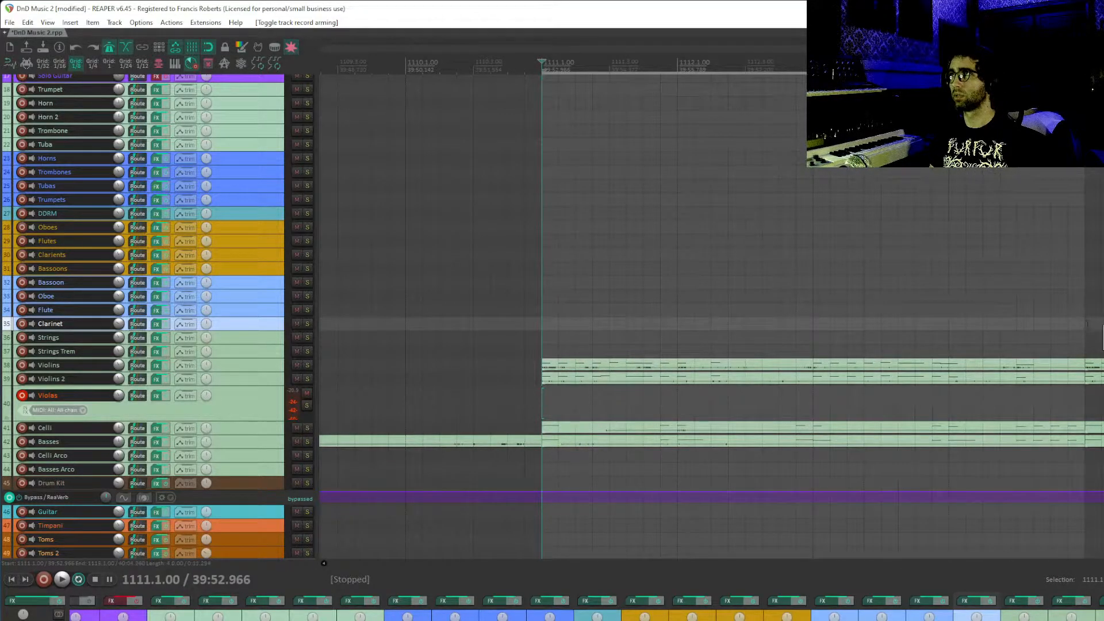
{"action": "left_click", "coordinate": [544, 293]}
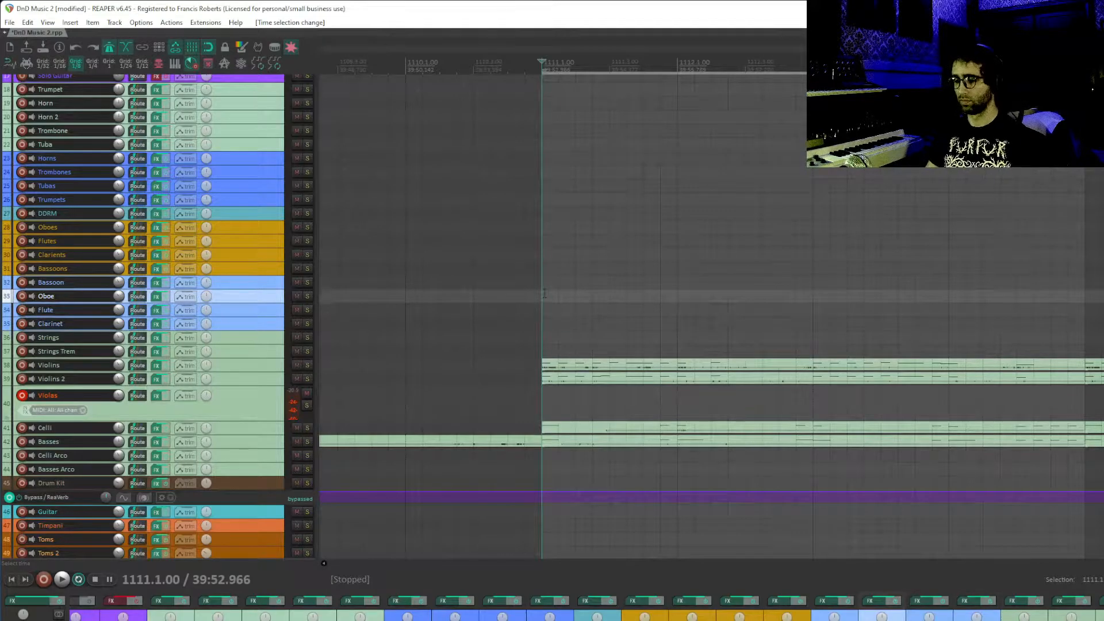
- Rehearse a viola part over the looped strings and record it on Violas from 1111.1.00 to about 1115.1.00
{"action": "key", "text": "space"}
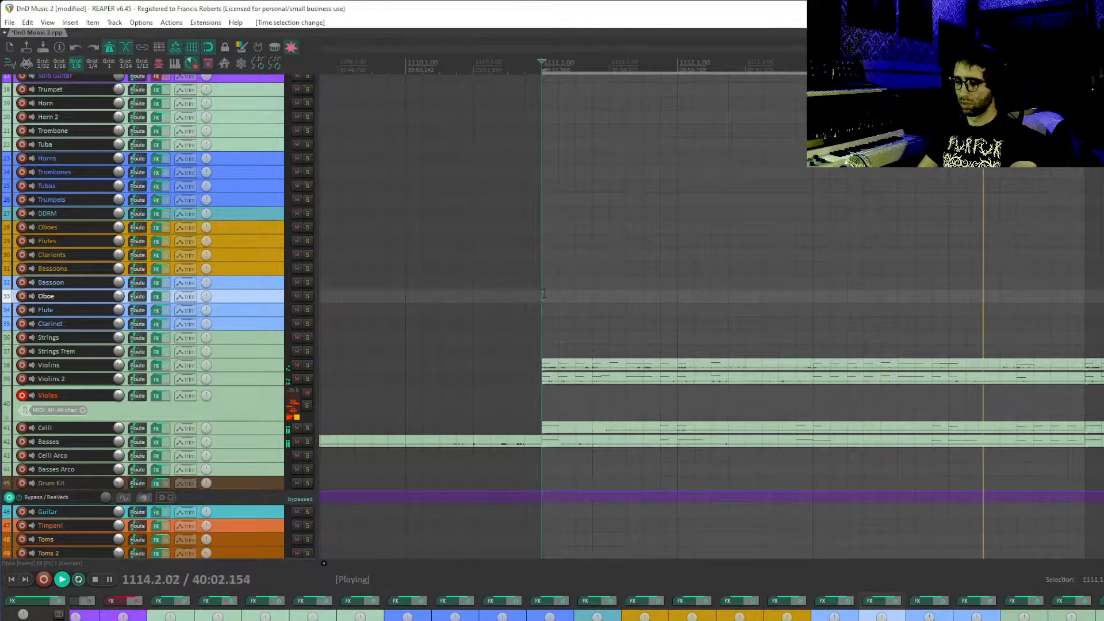
{"action": "key", "text": "space"}
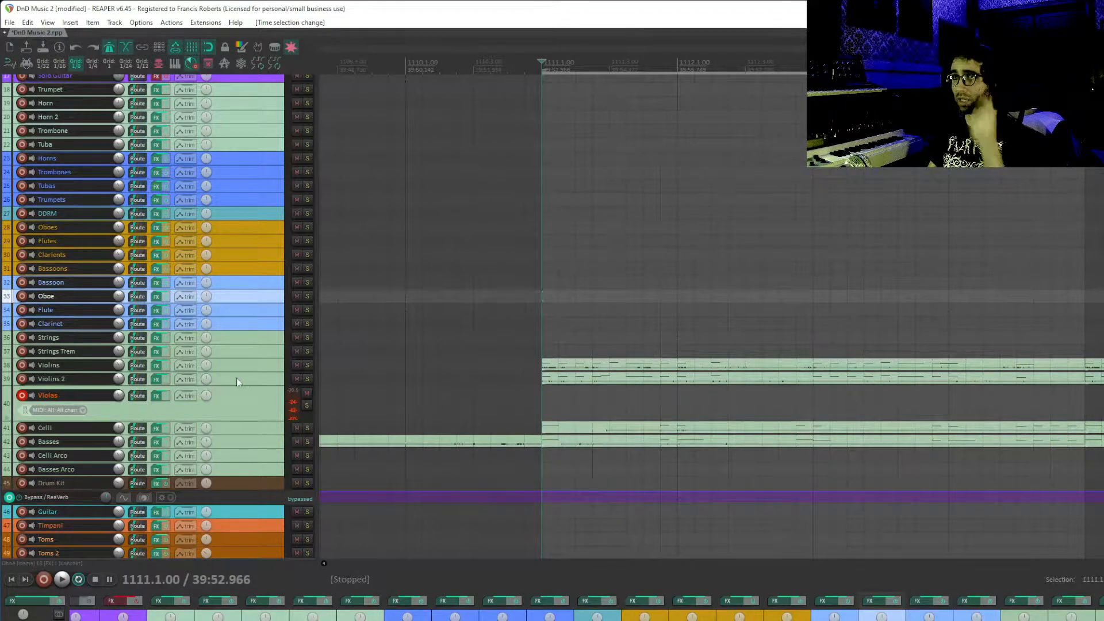
{"action": "left_click_drag", "start_coordinate": [548, 345], "coordinate": [548, 354]}
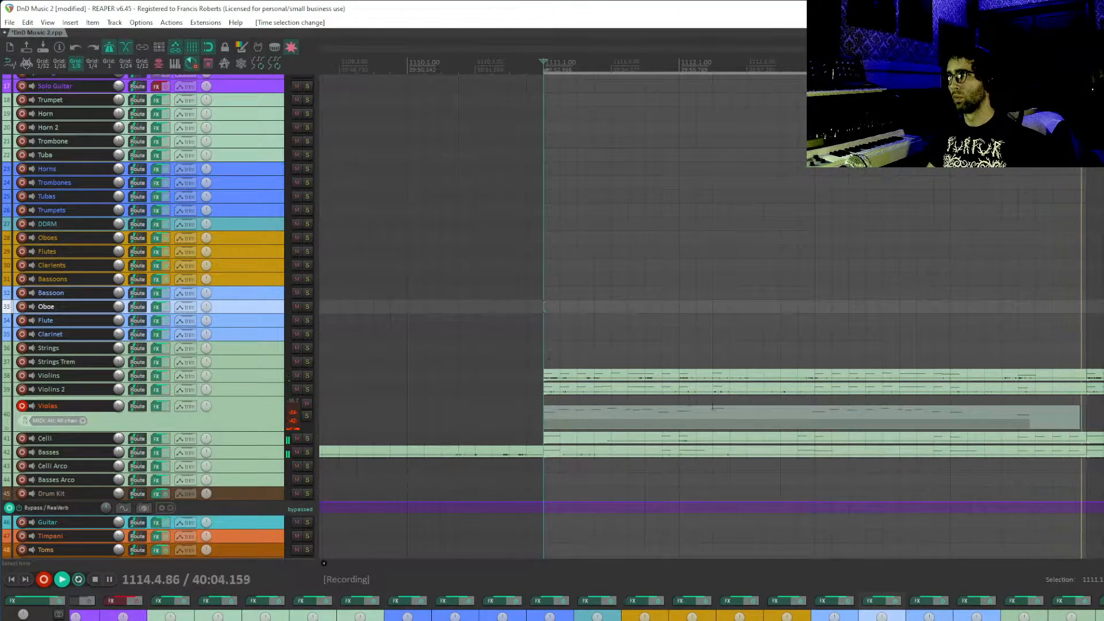
{"action": "key", "text": "space"}
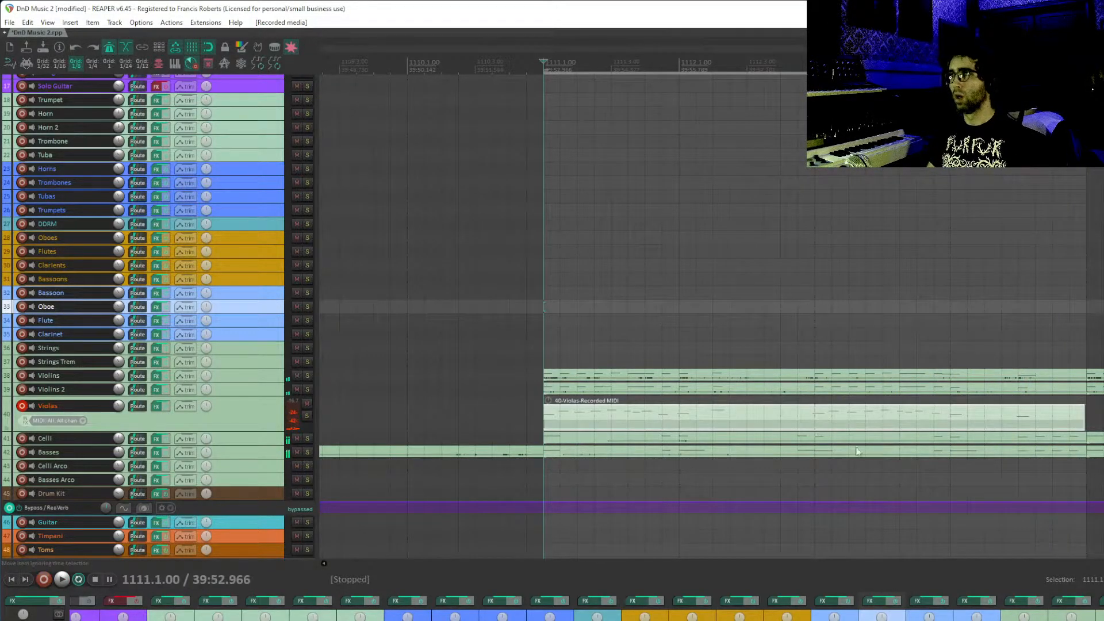
- Inspect the notes of the Violins 2 item around bars 1113 to 1114 and play them back
{"action": "double_click", "coordinate": [617, 393]}
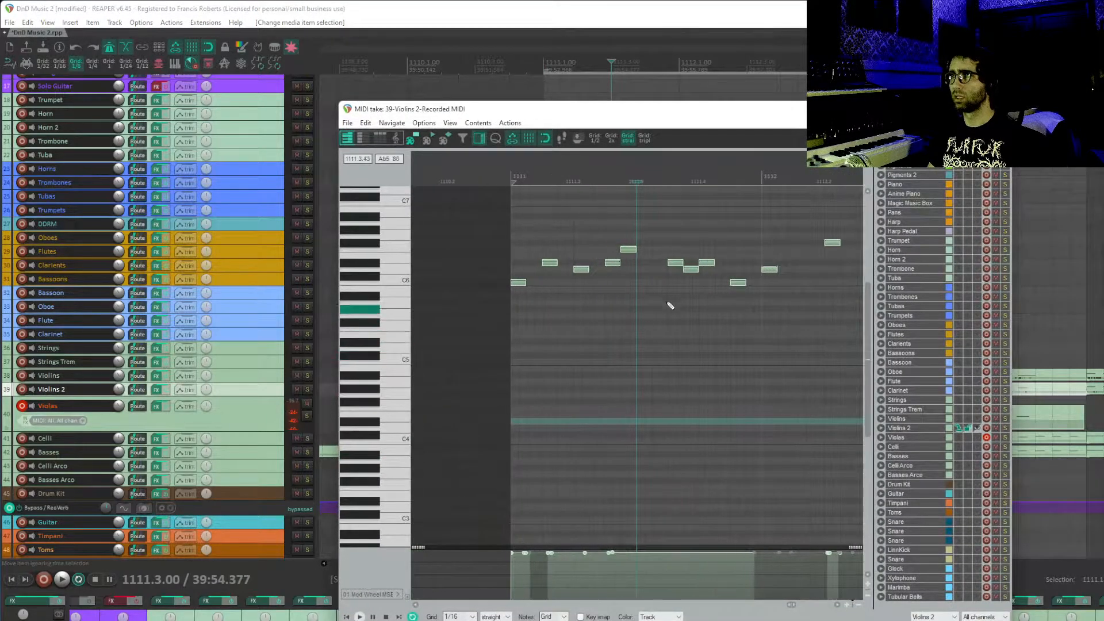
{"action": "left_click_drag", "start_coordinate": [744, 288], "coordinate": [425, 380]}
{"action": "left_click_drag", "start_coordinate": [615, 379], "coordinate": [422, 380]}
{"action": "left_click", "coordinate": [501, 333]}
{"action": "key", "text": "space"}
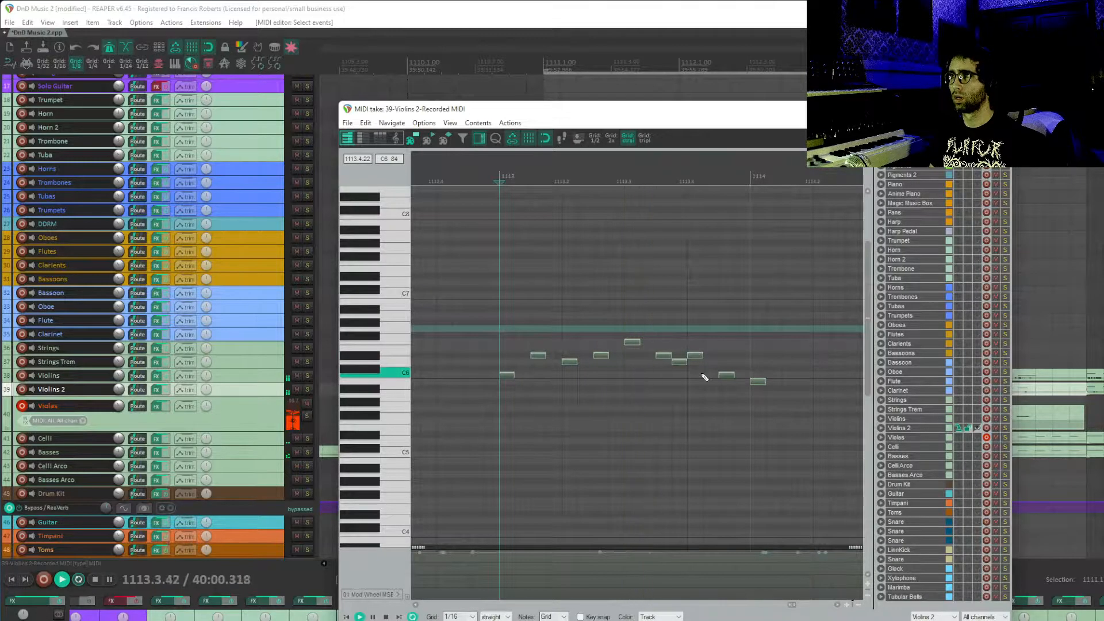
{"action": "key", "text": "space"}
{"action": "key", "text": "Escape"}
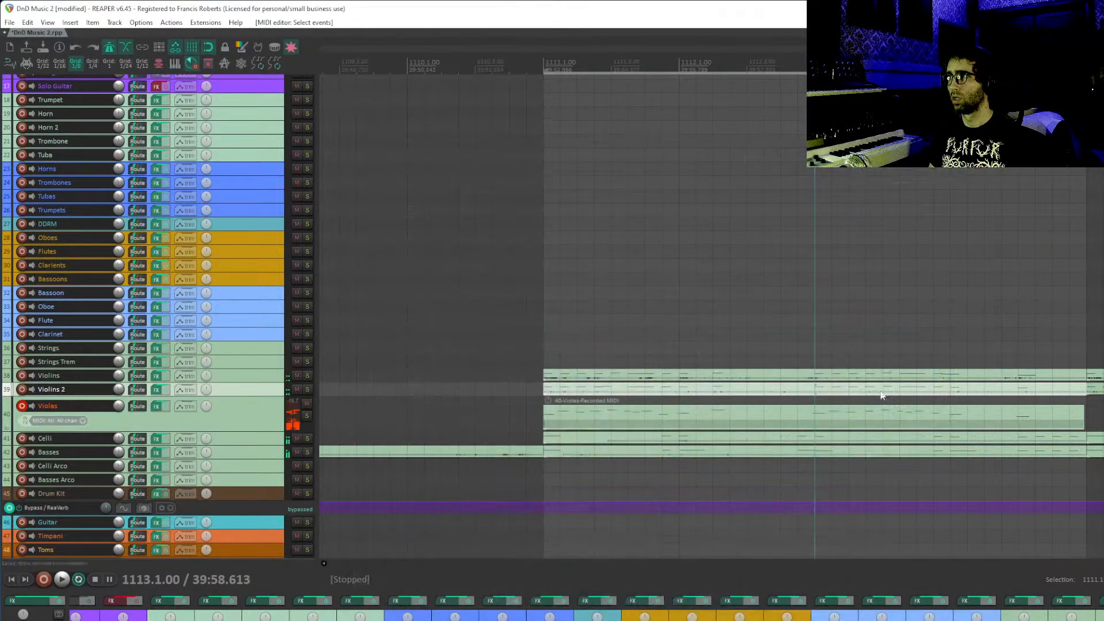
- In the Violins item, move the long note just before bar 1114 so that it starts at 1114.1.00
{"action": "double_click", "coordinate": [898, 377]}
{"action": "scroll", "coordinate": [721, 359], "scroll_direction": "up", "scroll_amount": 3}
{"action": "scroll", "coordinate": [720, 361], "scroll_direction": "up", "scroll_amount": 3}
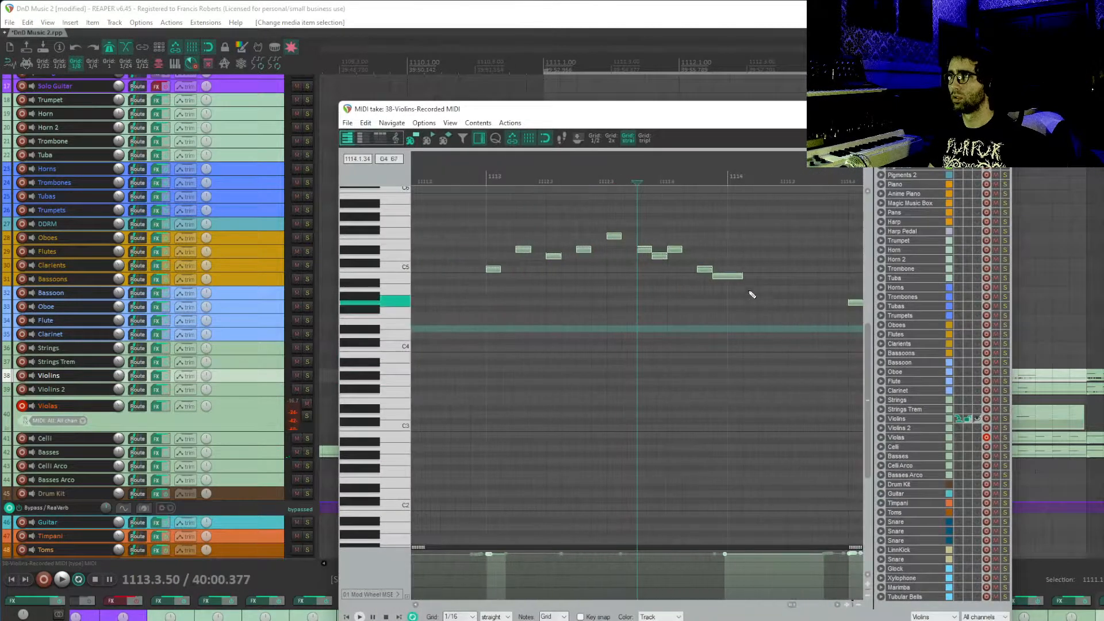
{"action": "left_click", "coordinate": [731, 278]}
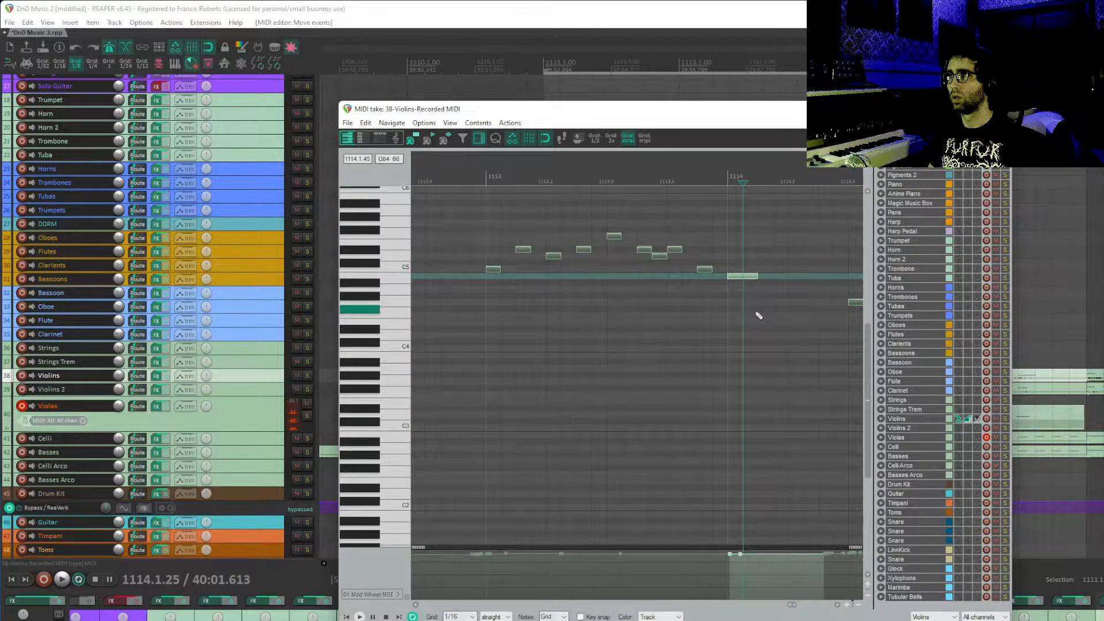
{"action": "key", "text": "Escape"}
- Quantize all notes of the Violas item and extend its end to 1115.1.00
{"action": "double_click", "coordinate": [690, 410]}
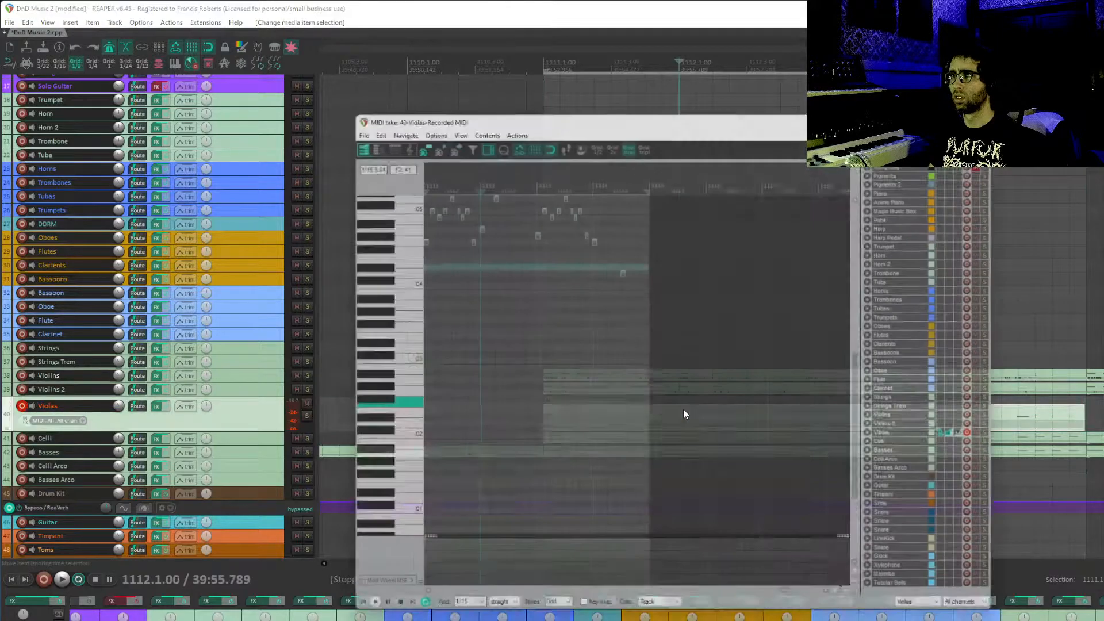
{"action": "key", "text": "q"}
{"action": "key", "text": "Return"}
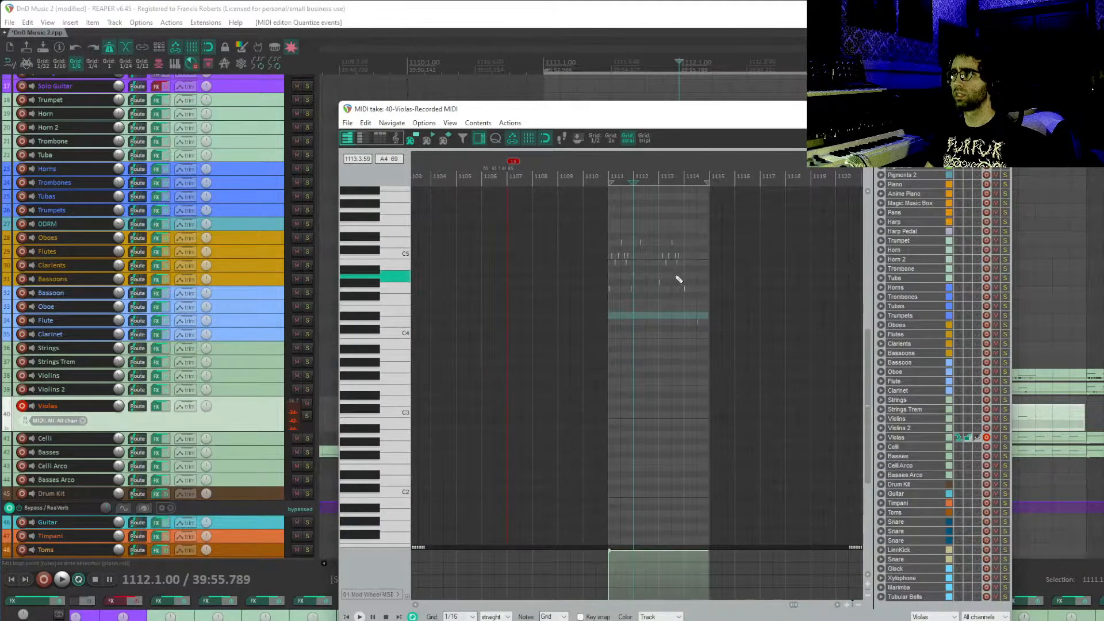
{"action": "key", "text": "Escape"}
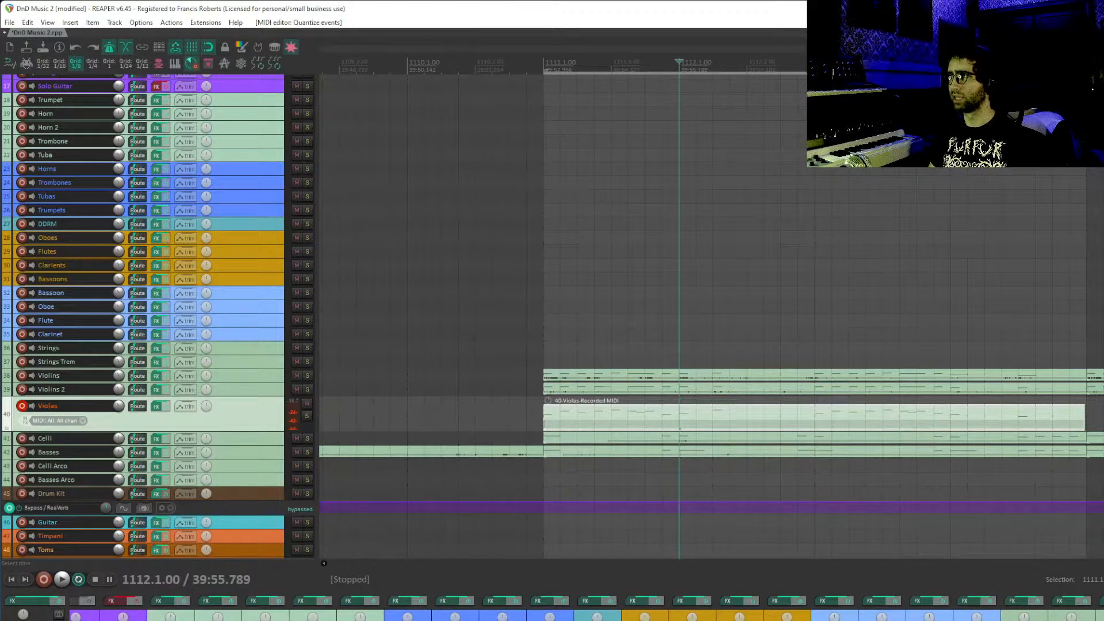
{"action": "left_click_drag", "start_coordinate": [1085, 417], "coordinate": [1086, 416]}
- Play the strings from about 1110.2.50 and disarm Violas
{"action": "left_click", "coordinate": [466, 318]}
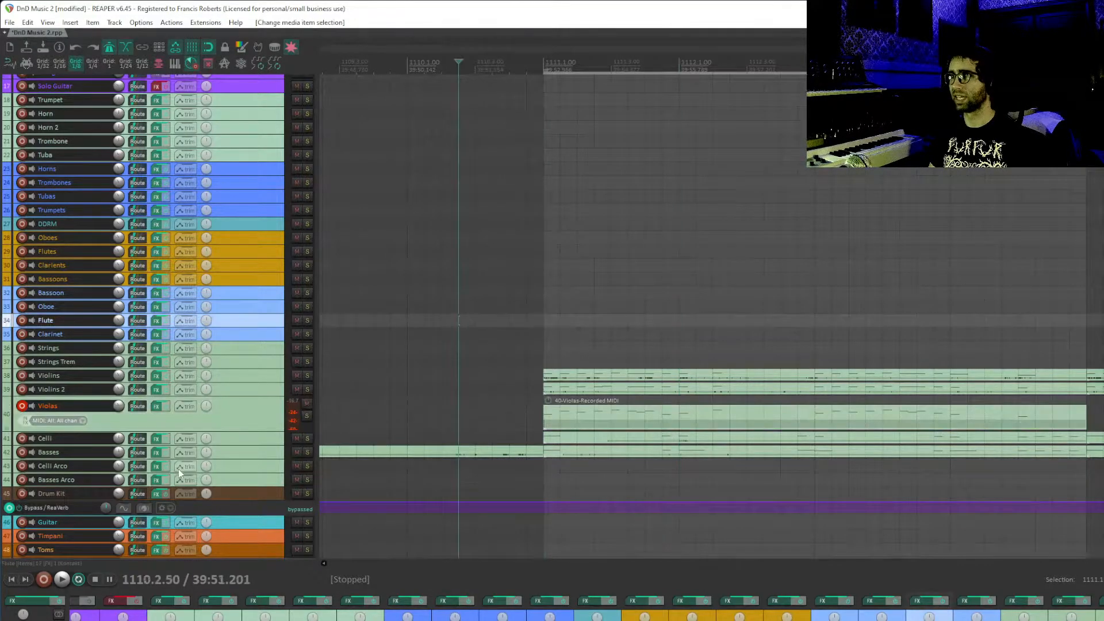
{"action": "key", "text": "space"}
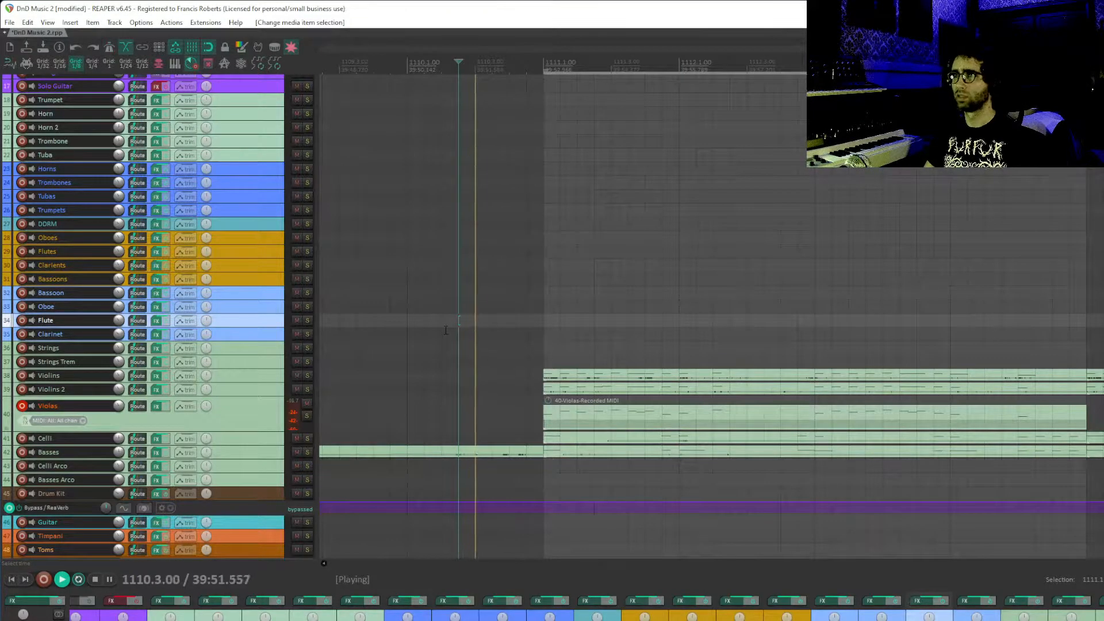
{"action": "left_click", "coordinate": [21, 405]}
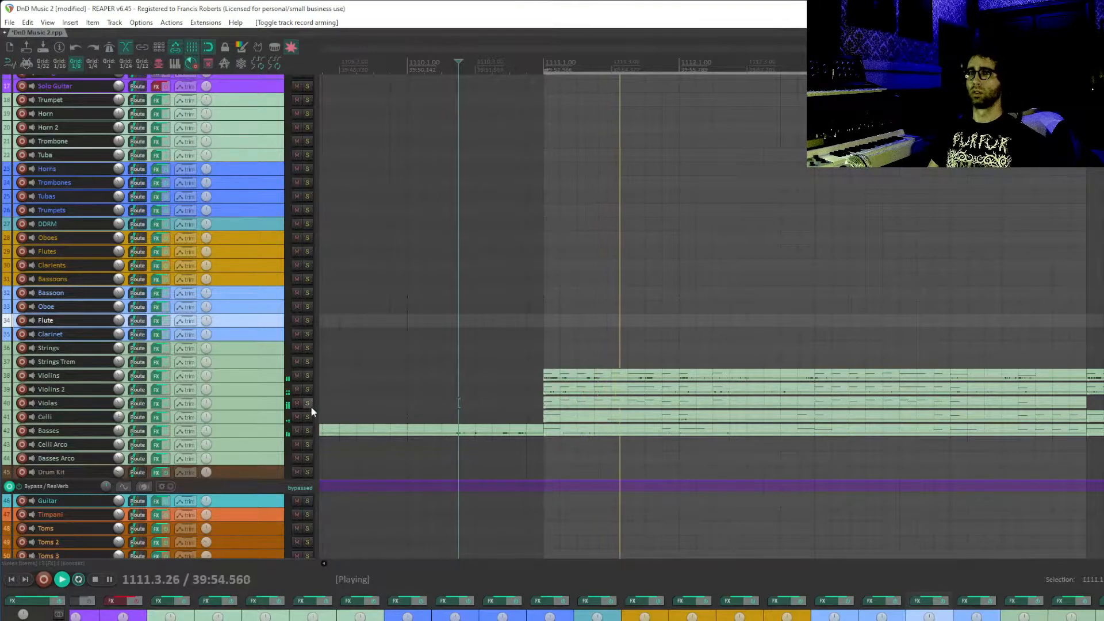
{"action": "left_click", "coordinate": [260, 406]}
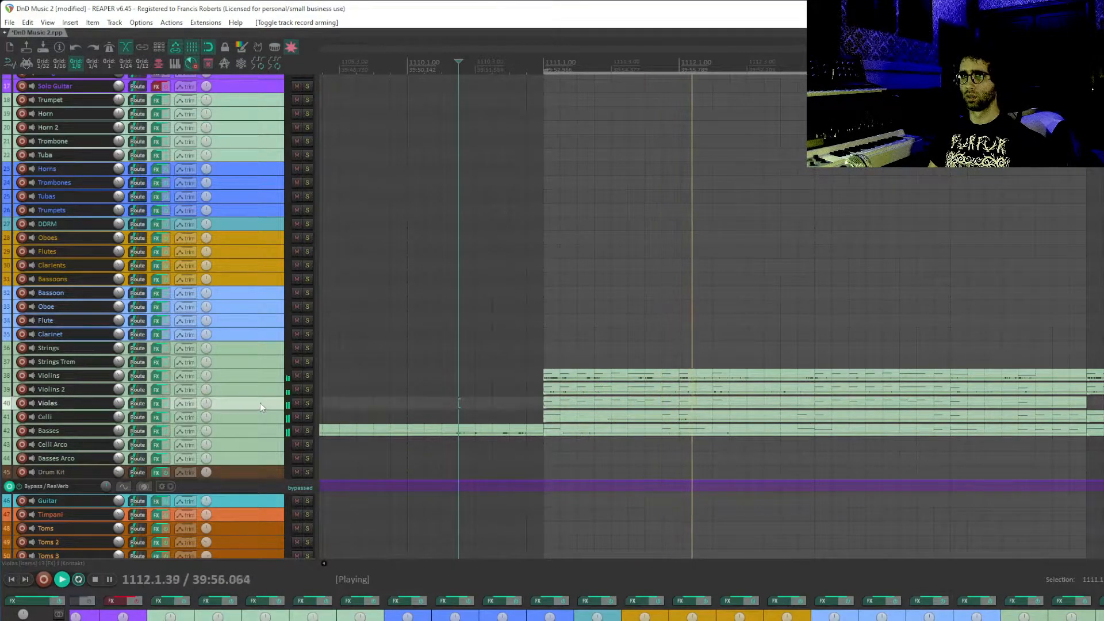
- Lower the mod wheel level of the Violas item slightly and play it back
{"action": "double_click", "coordinate": [586, 399]}
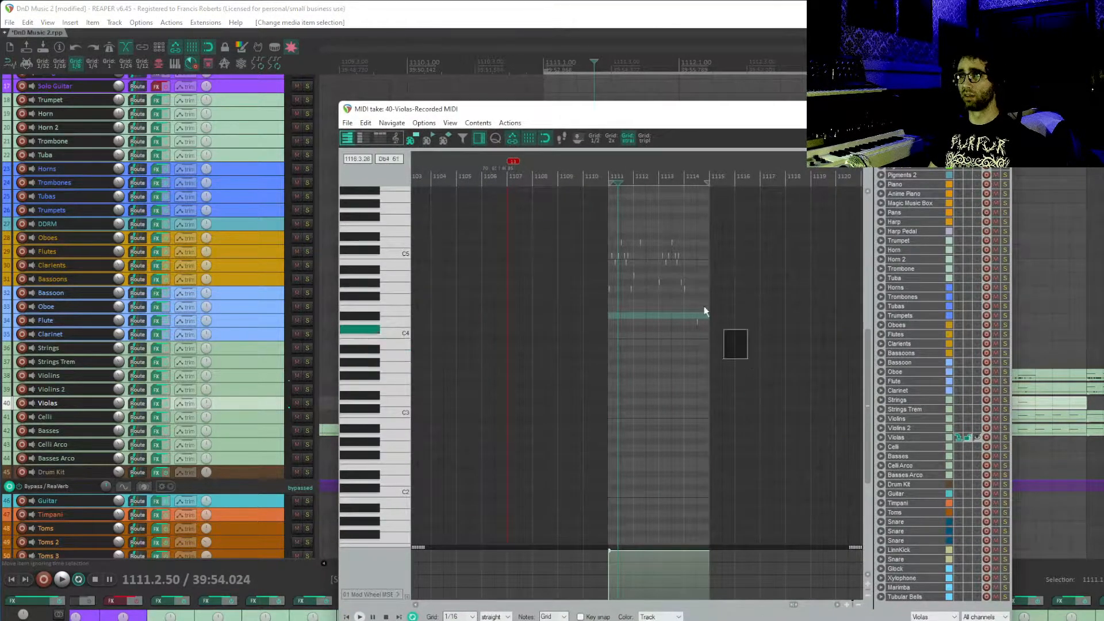
{"action": "scroll", "coordinate": [733, 344], "scroll_direction": "up", "scroll_amount": 1}
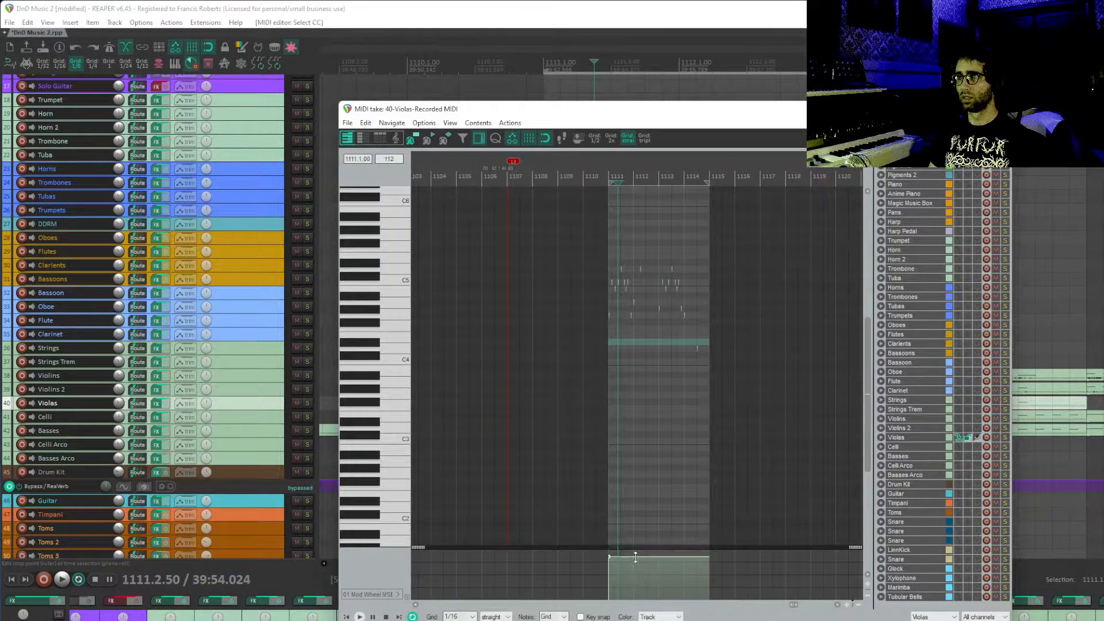
{"action": "key", "text": "space"}
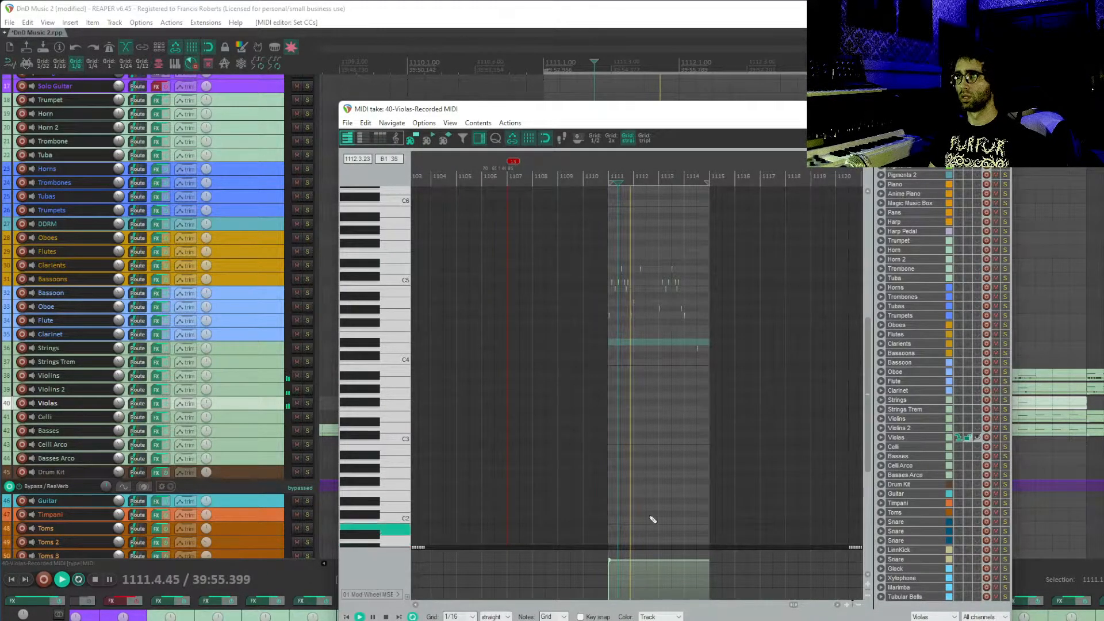
{"action": "key", "text": "Escape"}
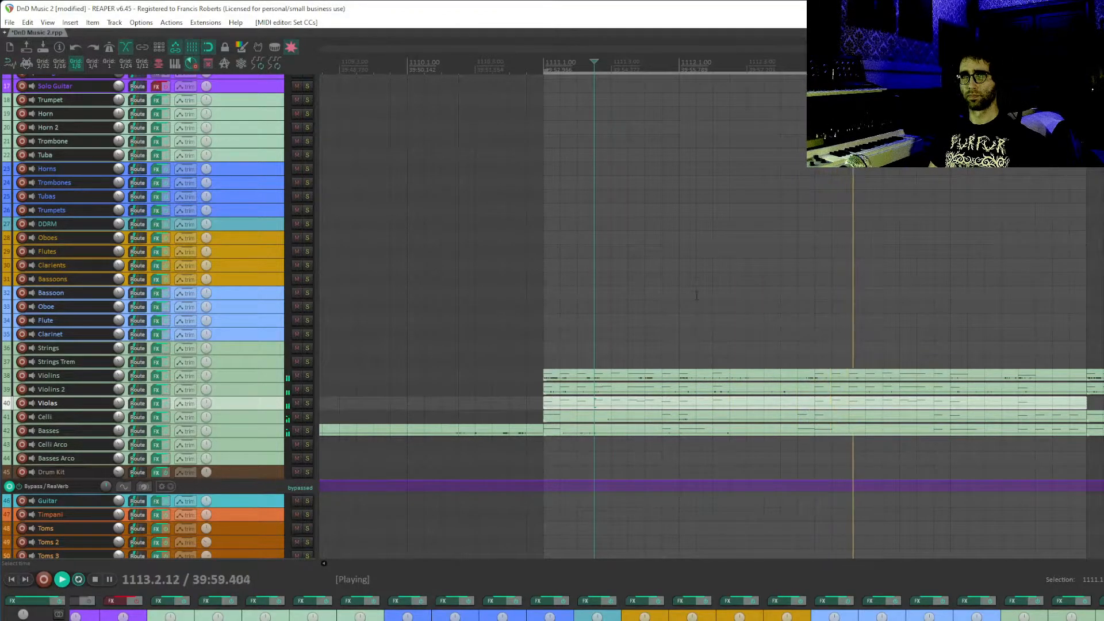
- Duplicate the four-bar Violas item so that the copy starts at 1115.1.00
{"action": "left_click_drag", "start_coordinate": [865, 287], "coordinate": [805, 323]}
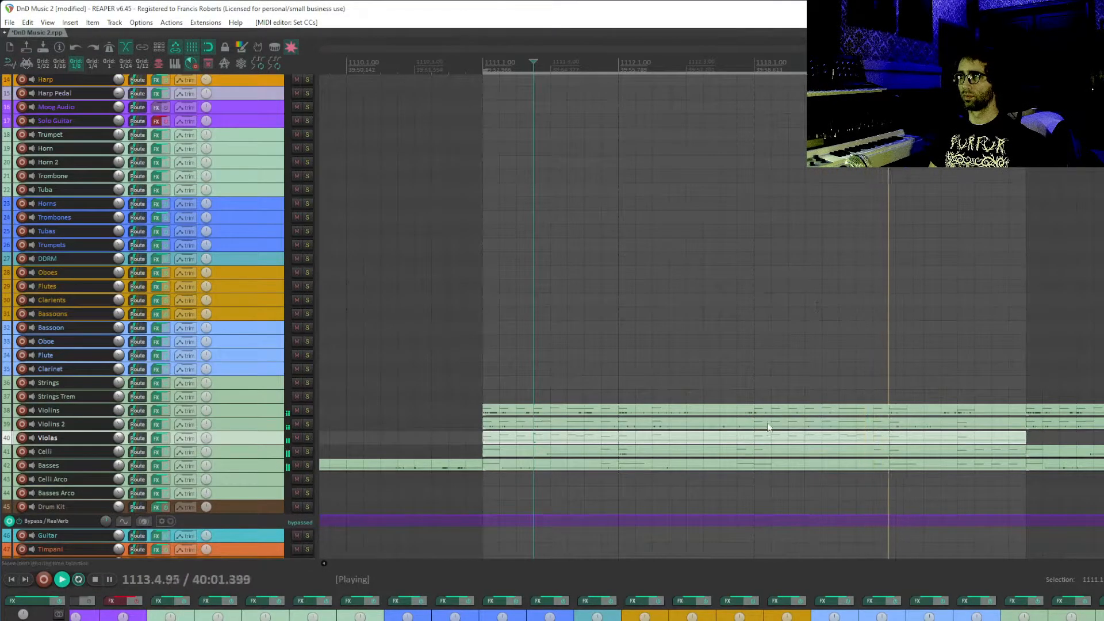
{"action": "key", "text": "ctrl+d"}
{"action": "scroll", "coordinate": [948, 230], "scroll_direction": "down", "scroll_amount": 5}
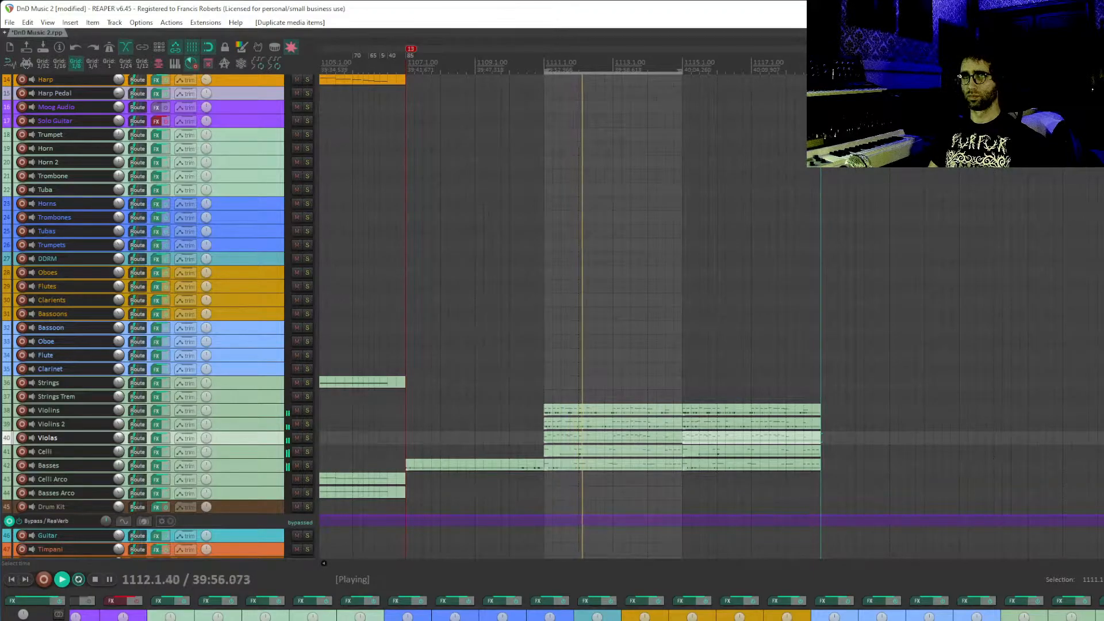
- Audition Oboes and Bassoon over the looping strings, arming and disarming each track in turn
{"action": "left_click", "coordinate": [22, 272]}
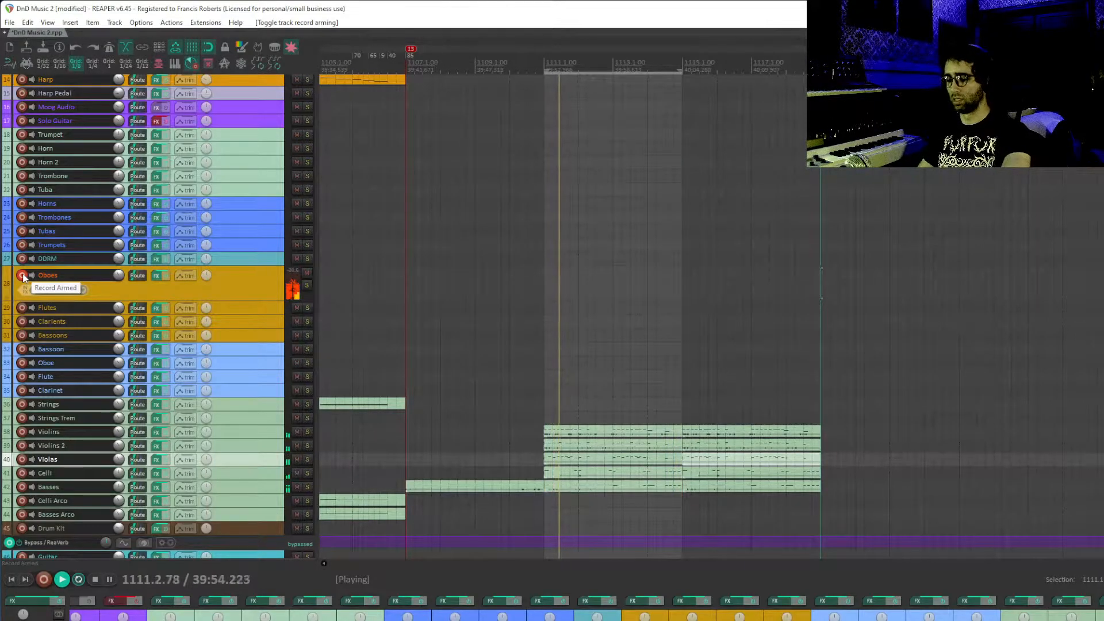
{"action": "left_click", "coordinate": [22, 276]}
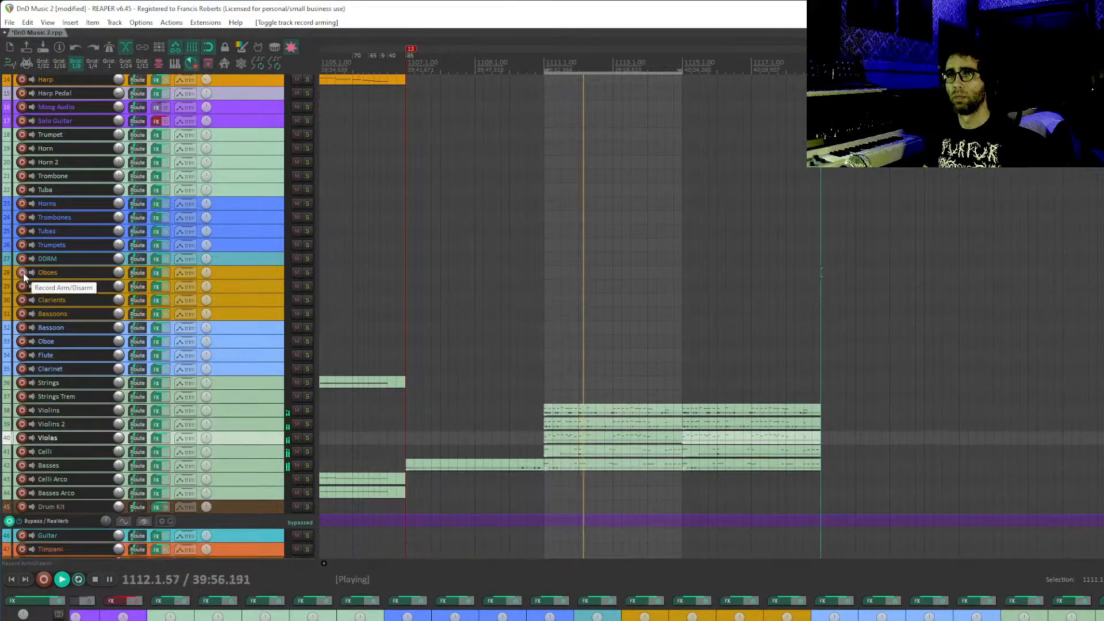
{"action": "left_click", "coordinate": [22, 328]}
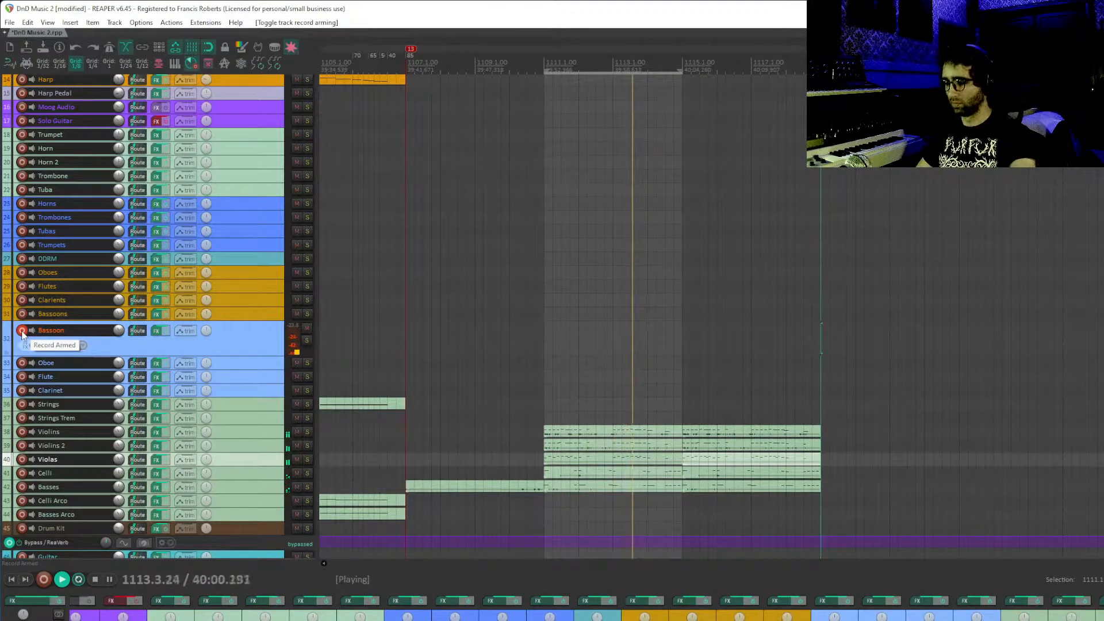
{"action": "left_click", "coordinate": [22, 331]}
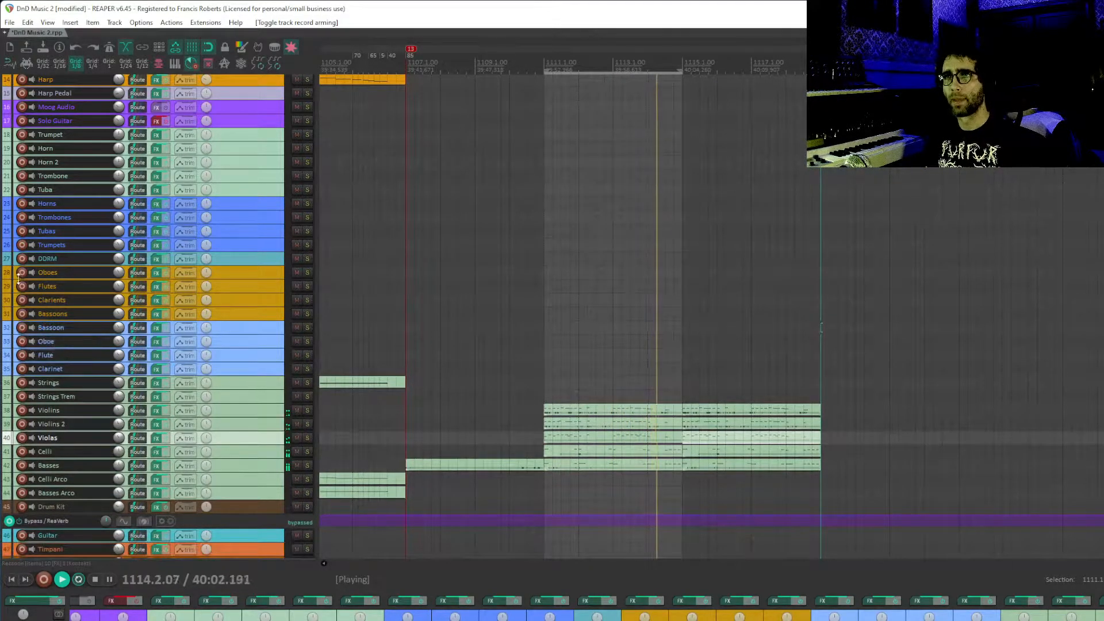
- Arm Bassoons for recording, stop playback, remove the time selection and place the edit cursor at 1111.1.00
{"action": "left_click", "coordinate": [22, 313]}
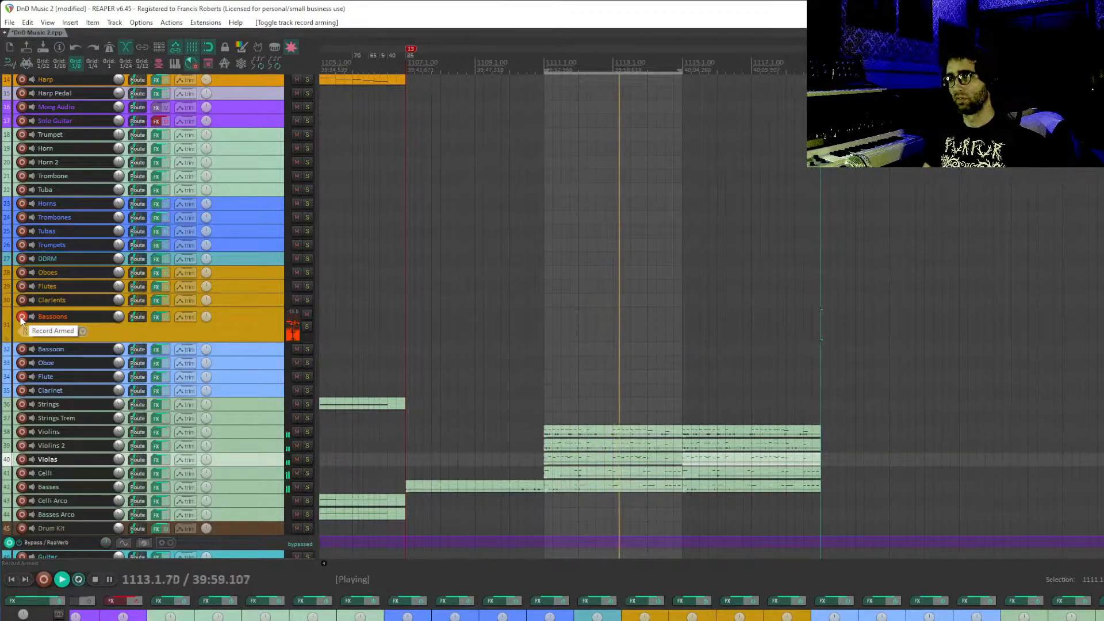
{"action": "key", "text": "space"}
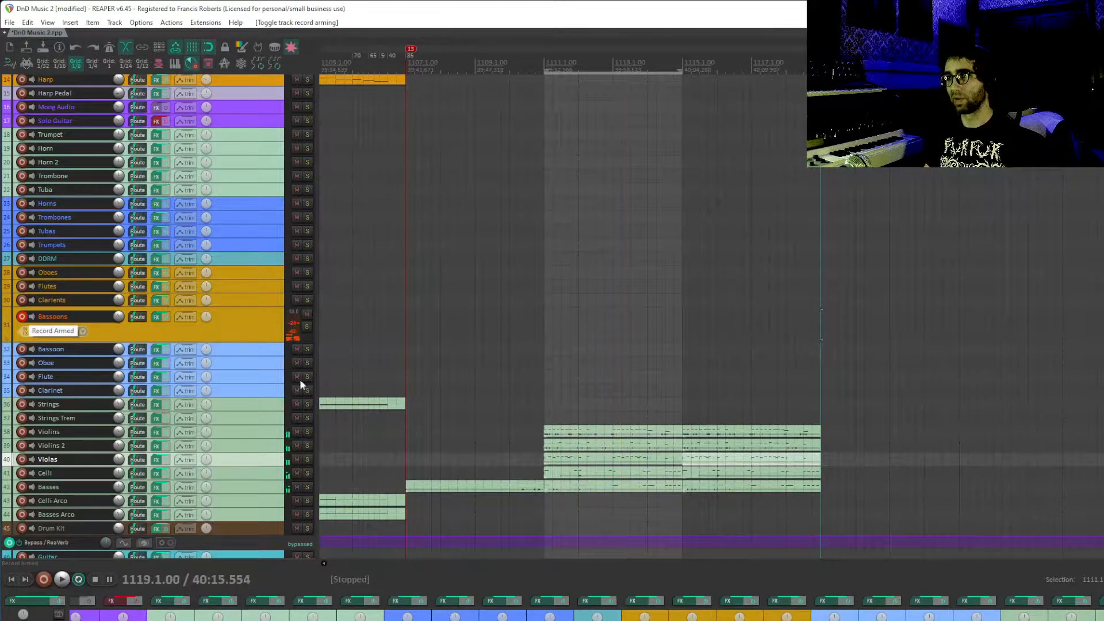
{"action": "left_click_drag", "start_coordinate": [524, 317], "coordinate": [529, 335]}
{"action": "key", "text": "Escape"}
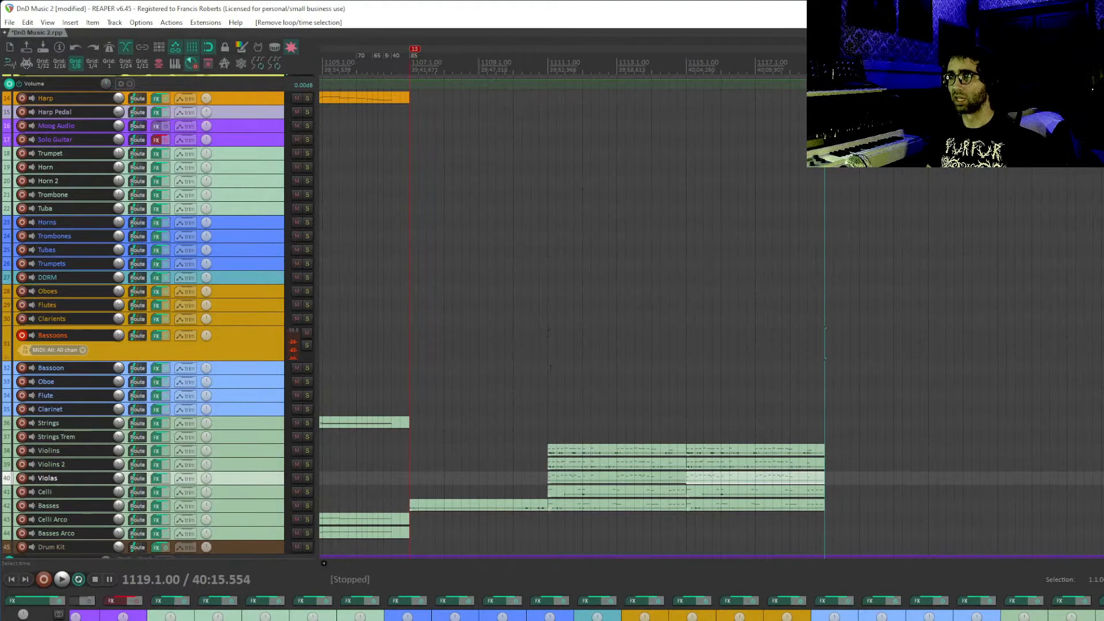
{"action": "left_click", "coordinate": [549, 368]}
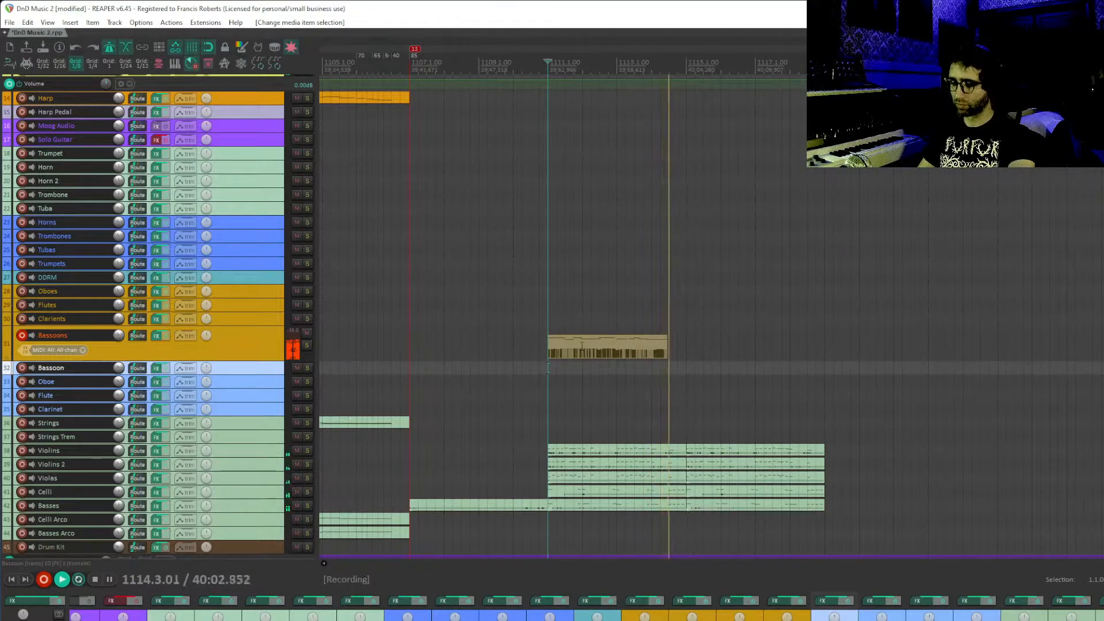
- Stop and discard the first Bassoons take recorded from 1111.1.00
{"action": "key", "text": "space"}
{"action": "key", "text": "ctrl+z"}
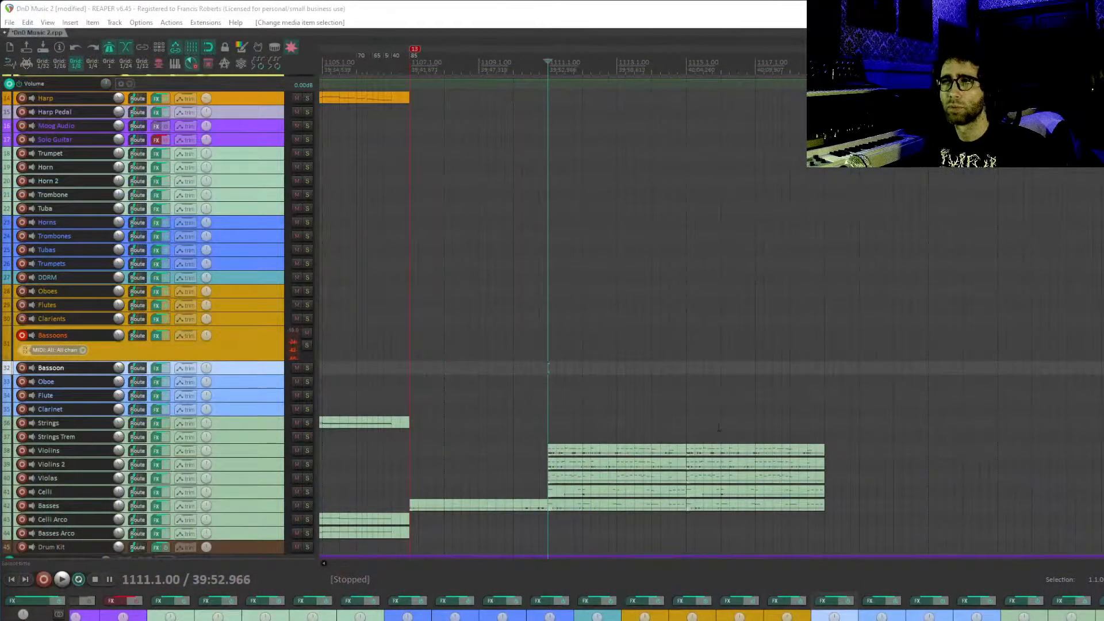
- Record a new Bassoons take from 1111.1.00 to just past 1115.1.00
{"action": "left_click_drag", "start_coordinate": [546, 394], "coordinate": [511, 366]}
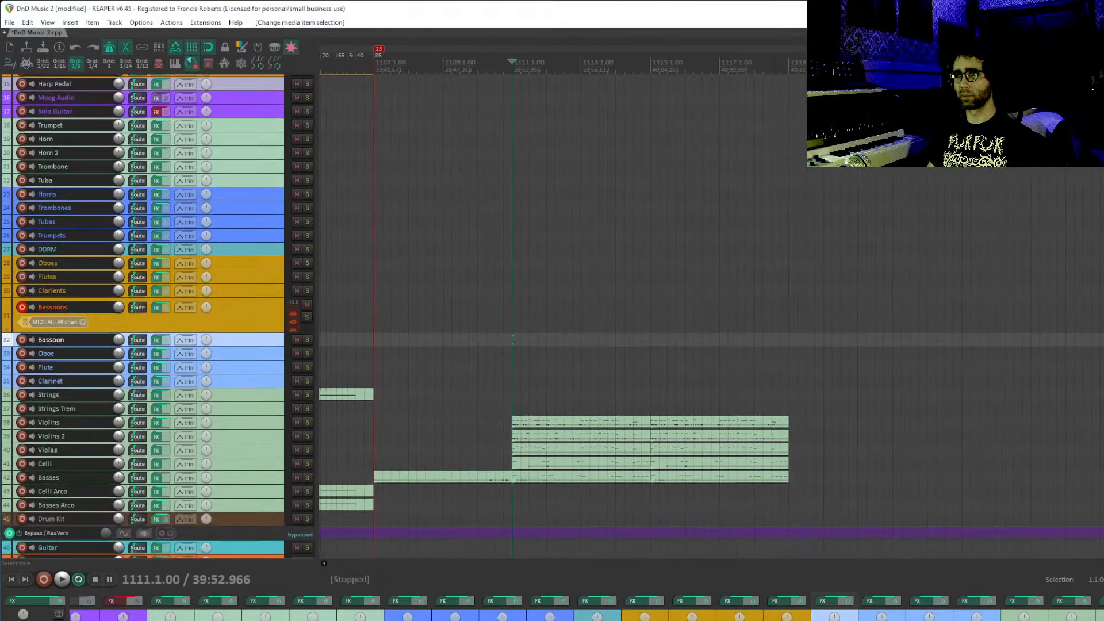
{"action": "key", "text": "ctrl+r"}
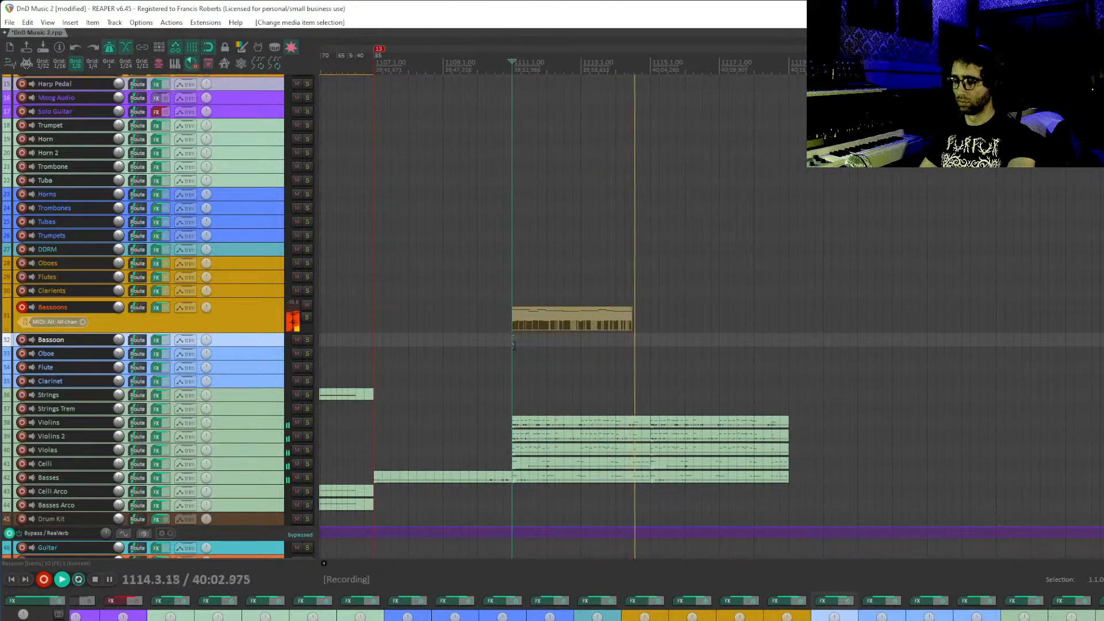
{"action": "key", "text": "space"}
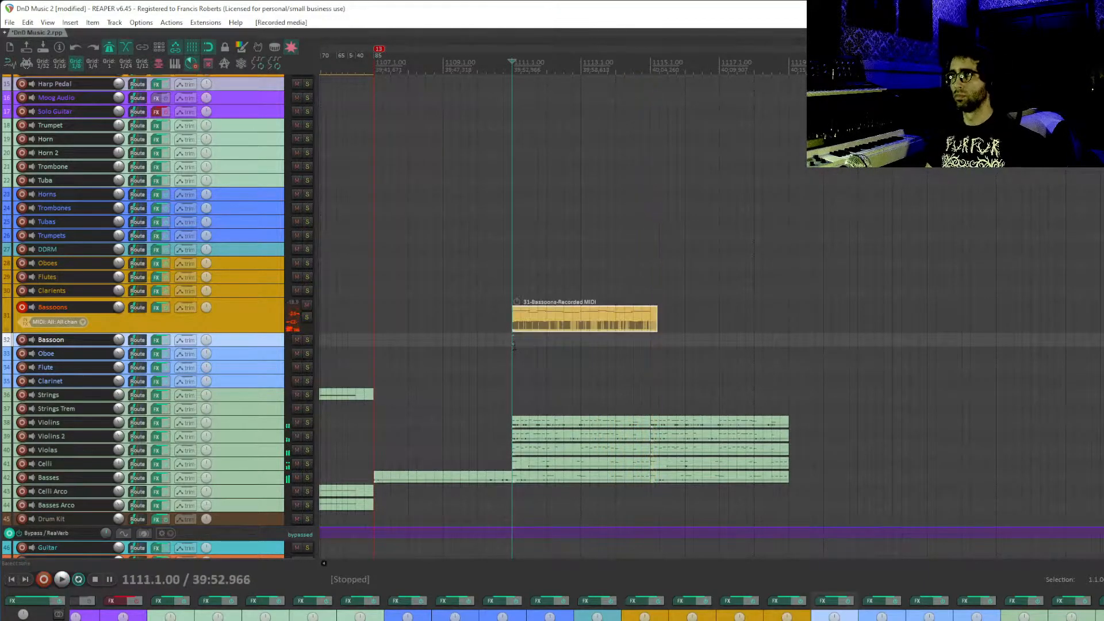
{"action": "left_click", "coordinate": [652, 326]}
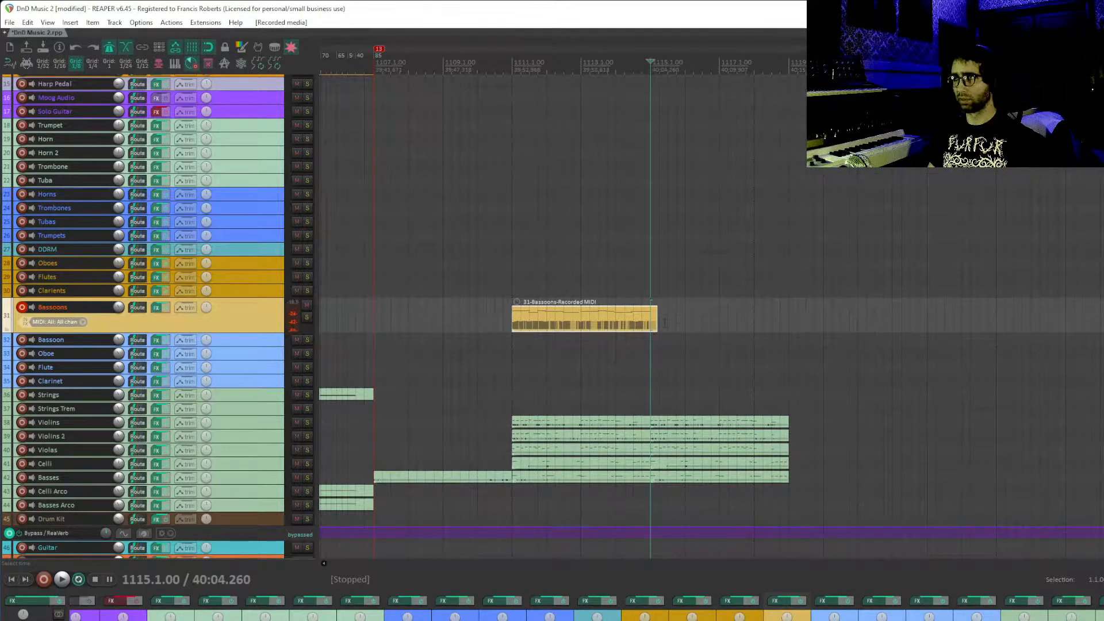
{"action": "key", "text": "ctrl+r"}
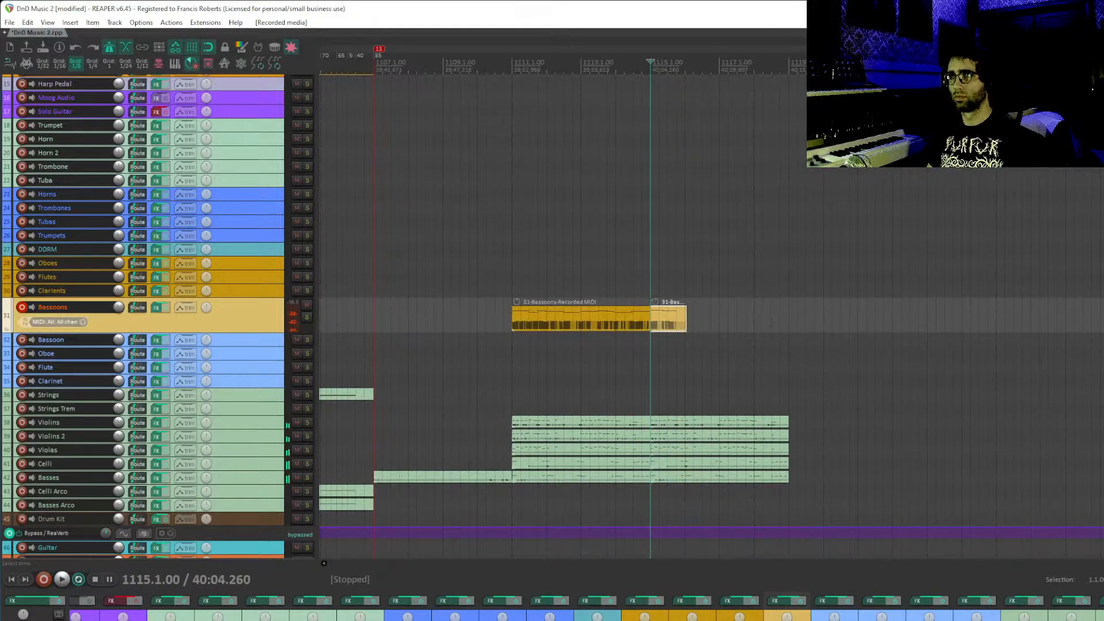
{"action": "key", "text": "Delete"}
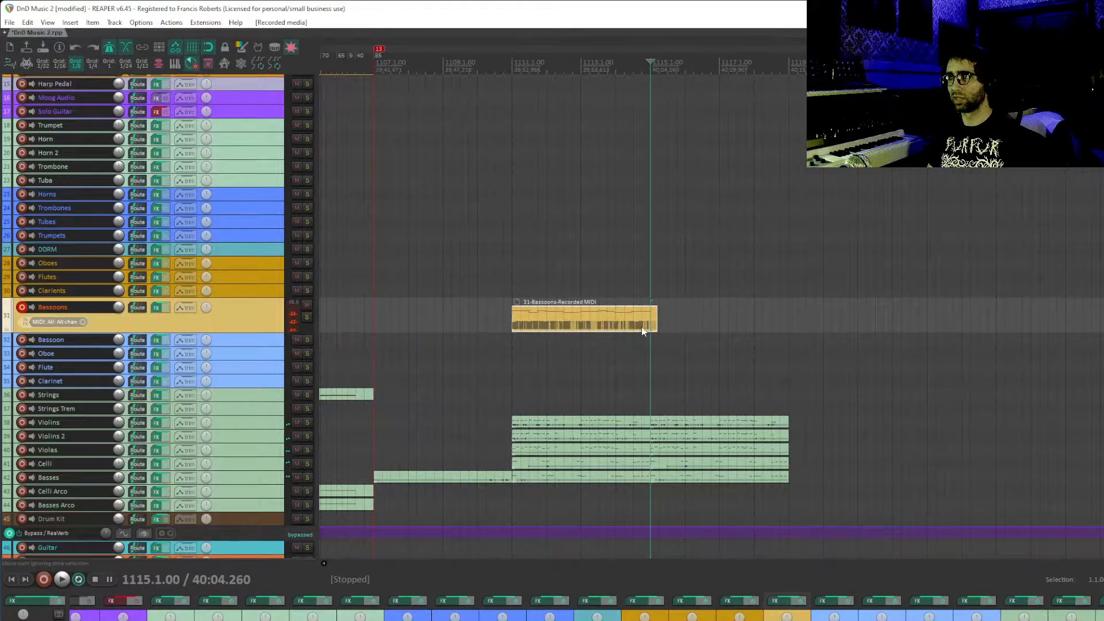
- Quantize the notes of the Bassoons recording in the MIDI editor and close it
{"action": "double_click", "coordinate": [644, 319]}
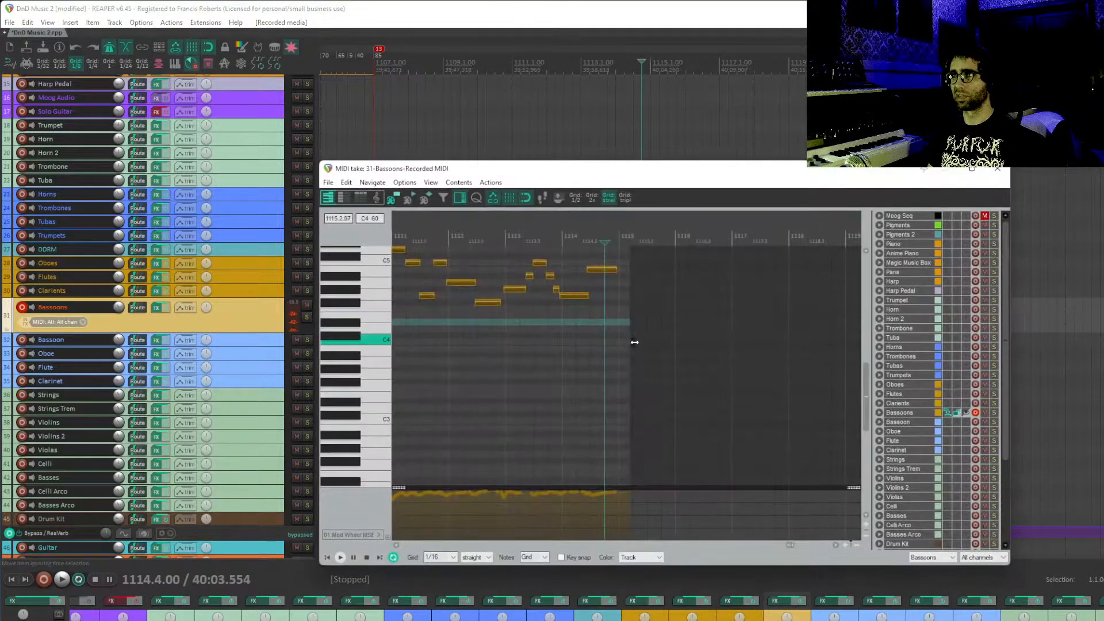
{"action": "key", "text": "q"}
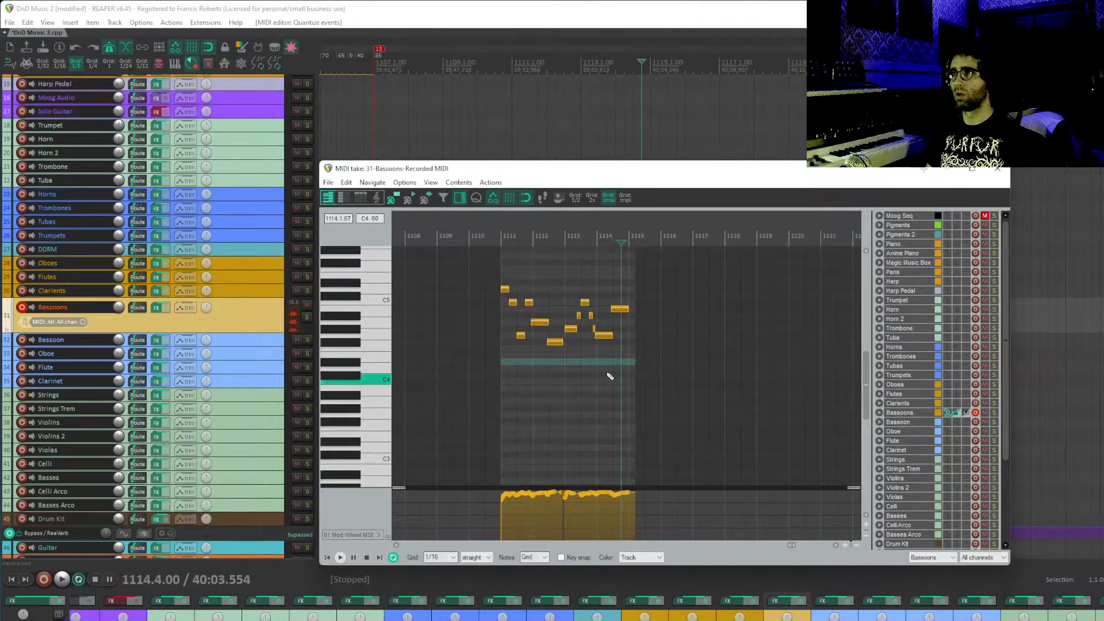
{"action": "key", "text": "Escape"}
- Split the Bassoons item at 1115.1.00 and delete the excess after the split
{"action": "left_click", "coordinate": [650, 313]}
{"action": "scroll", "coordinate": [651, 312], "scroll_direction": "up", "scroll_amount": 3}
{"action": "key", "text": "s"}
{"action": "key", "text": "Delete"}
{"action": "scroll", "coordinate": [696, 280], "scroll_direction": "down", "scroll_amount": 1}
- Disarm Bassoons and arm Horns for recording
{"action": "left_click", "coordinate": [22, 306]}
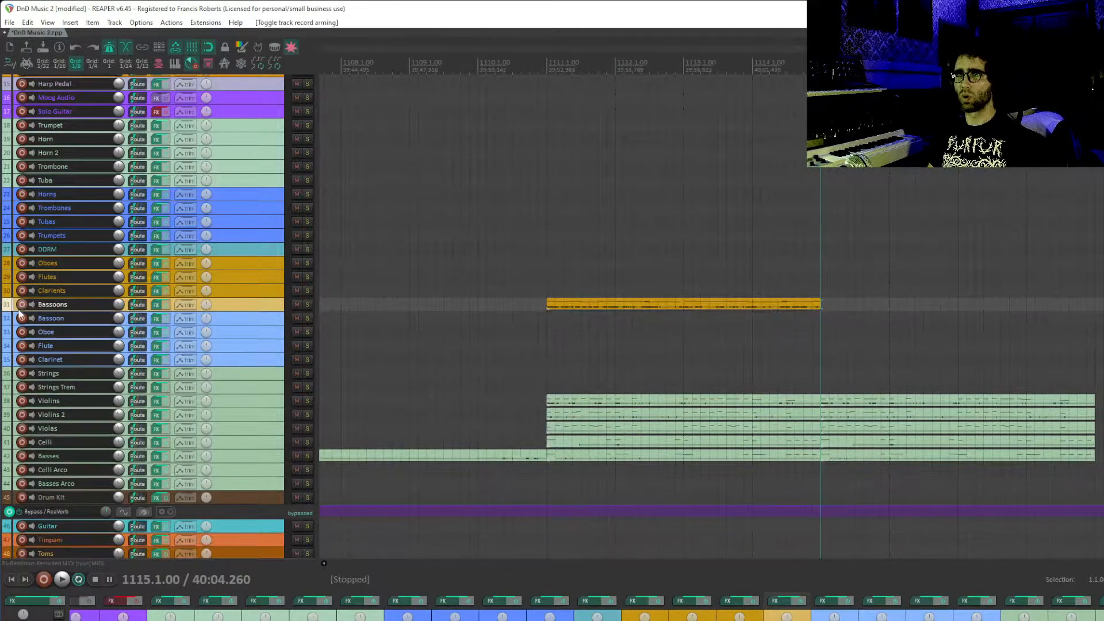
{"action": "left_click", "coordinate": [23, 194]}
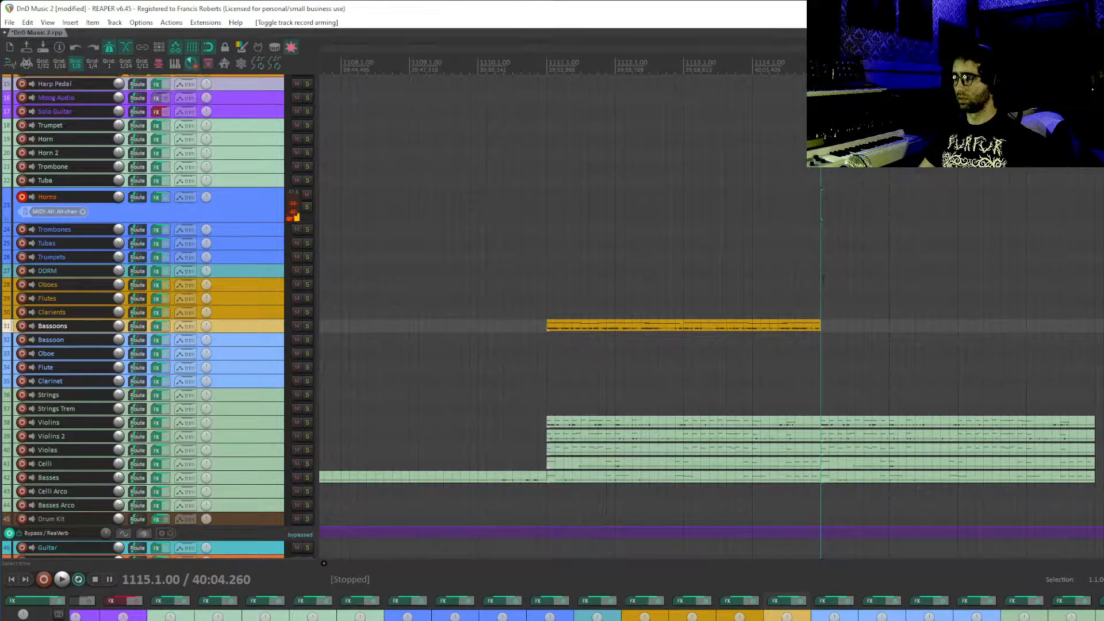
{"action": "key", "text": "ctrl+r"}
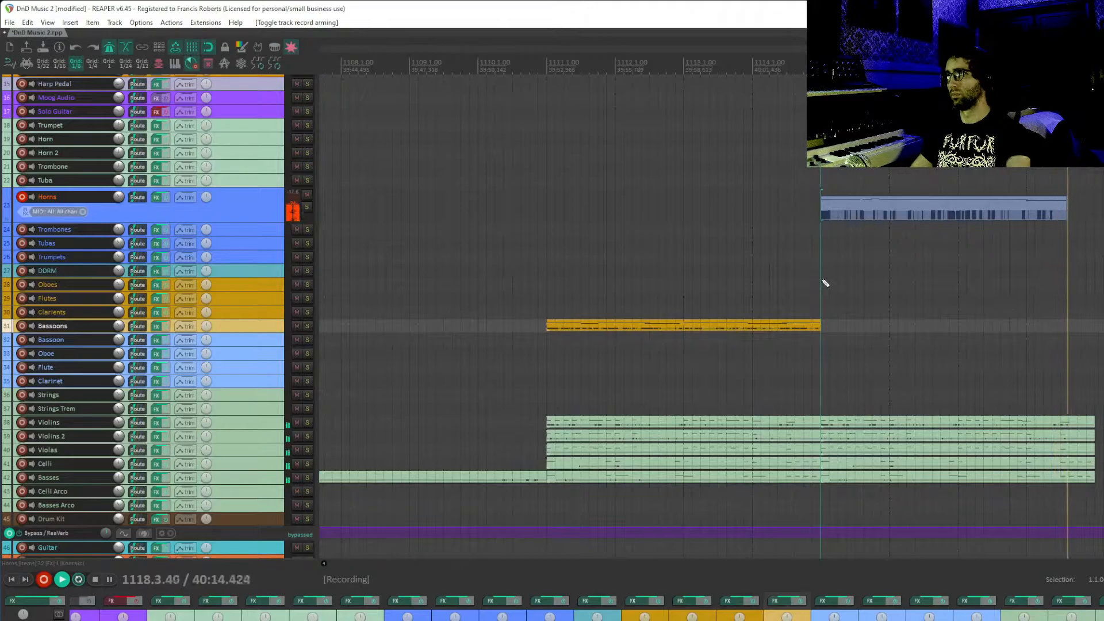
{"action": "key", "text": "space"}
{"action": "key", "text": "ctrl+z"}
- Record a Horns take from 1115.1.00 to just past 1119.1.00
{"action": "key", "text": "ctrl+r"}
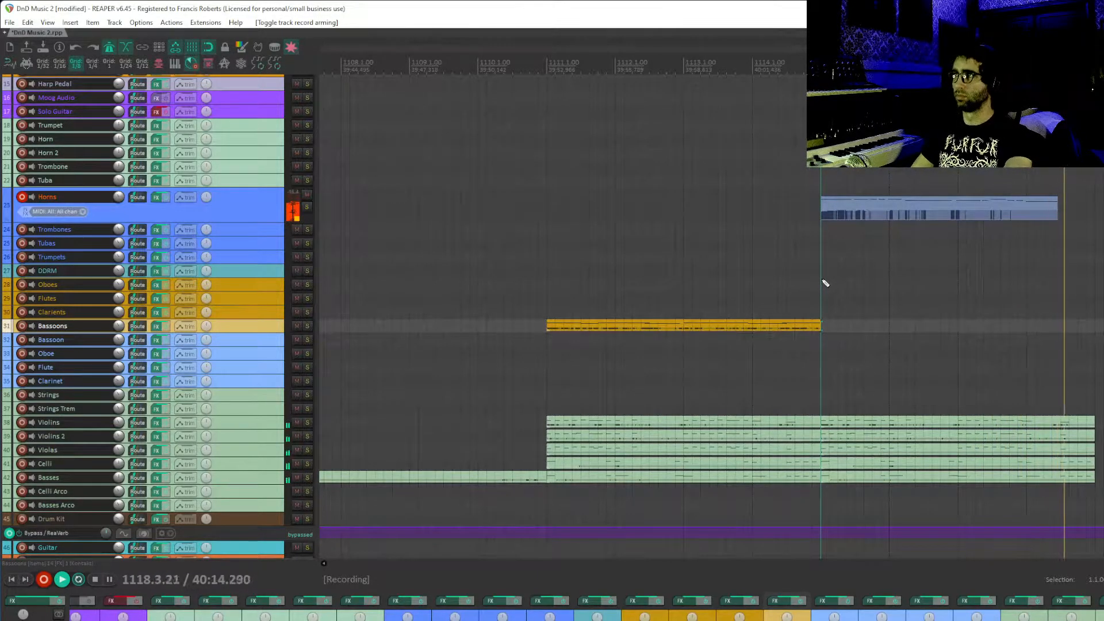
{"action": "key", "text": "space"}
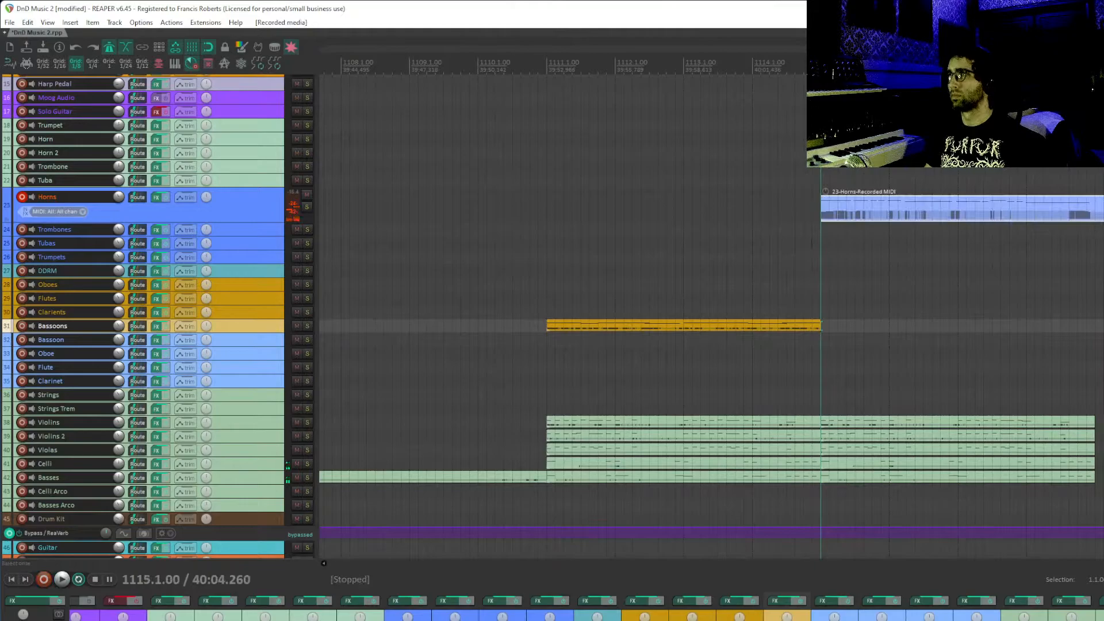
- Quantize all notes of the Horns recording in the MIDI editor and close it
{"action": "double_click", "coordinate": [839, 211]}
{"action": "scroll", "coordinate": [811, 451], "scroll_direction": "up", "scroll_amount": 2}
{"action": "key", "text": "ctrl+a"}
{"action": "key", "text": "q"}
{"action": "key", "text": "Return"}
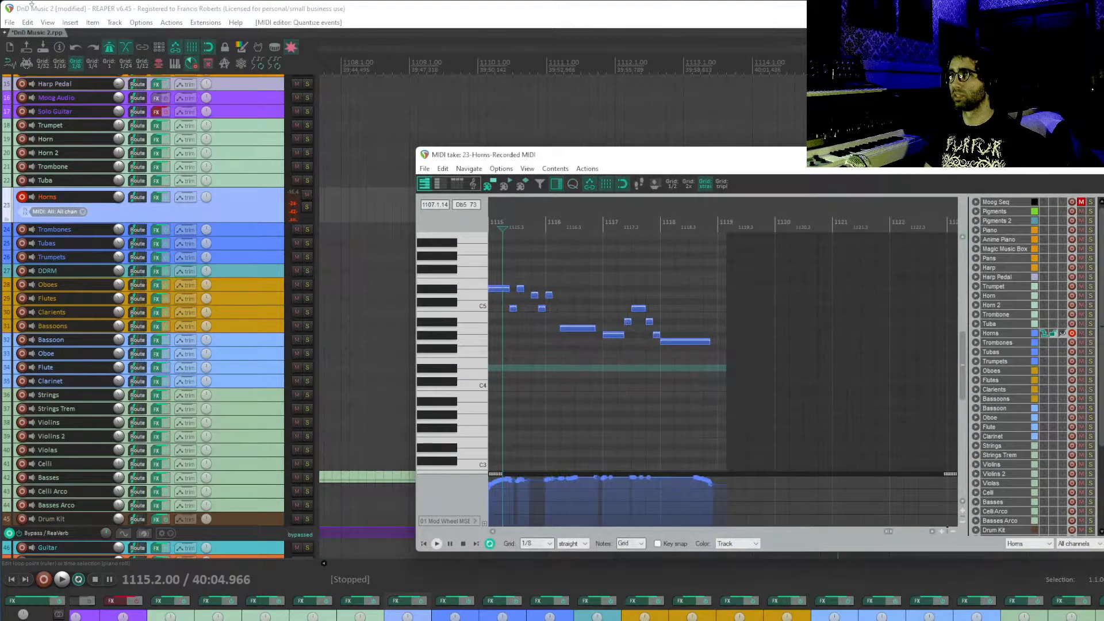
{"action": "key", "text": "Escape"}
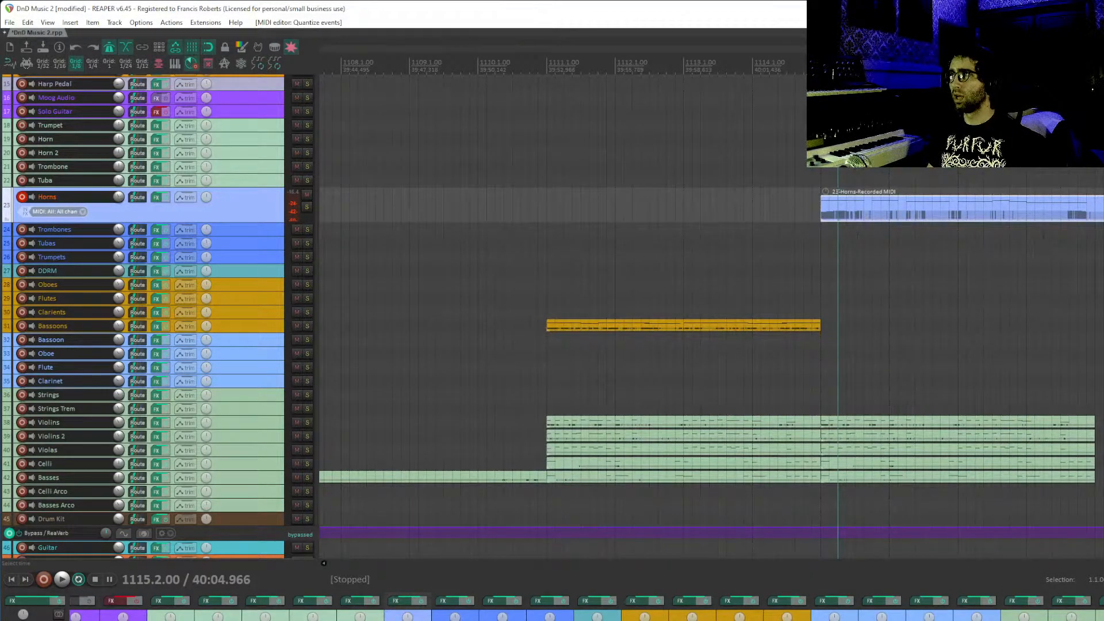
- Trim the Horns item to end at 1119.1.00 and save the project
{"action": "left_click", "coordinate": [1095, 209]}
{"action": "key", "text": "s"}
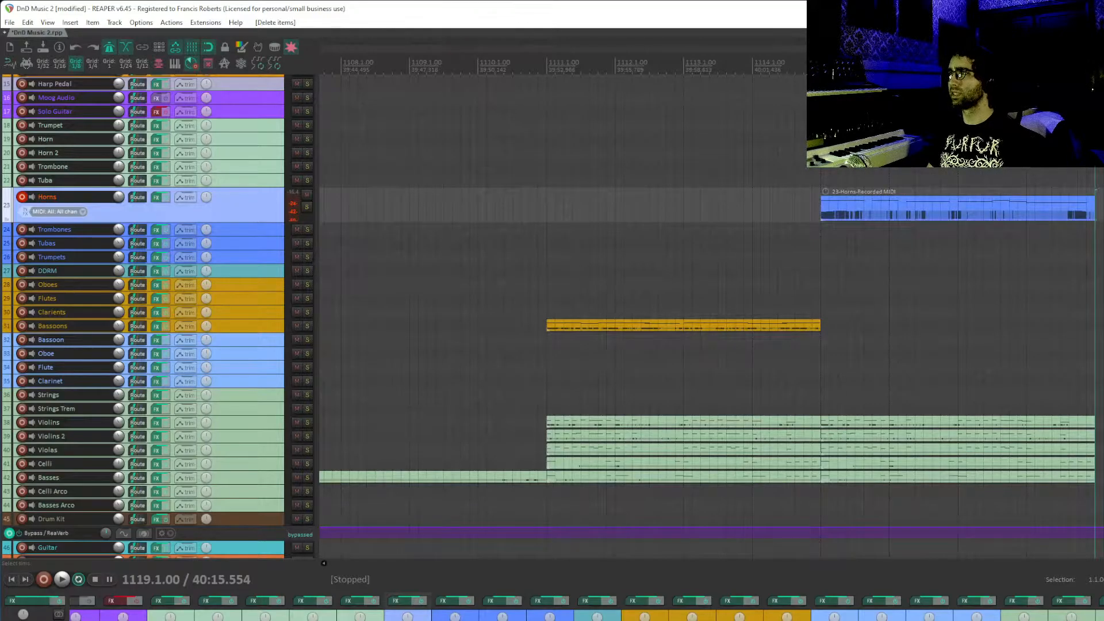
{"action": "scroll", "coordinate": [1094, 253], "scroll_direction": "down", "scroll_amount": 5}
{"action": "scroll", "coordinate": [951, 298], "scroll_direction": "up", "scroll_amount": 2}
{"action": "left_click_drag", "start_coordinate": [950, 298], "coordinate": [942, 337]}
{"action": "key", "text": "ctrl+s"}
- Play the arrangement from 1103.1.00 and disarm Horns
{"action": "left_click", "coordinate": [525, 137]}
{"action": "key", "text": "space"}
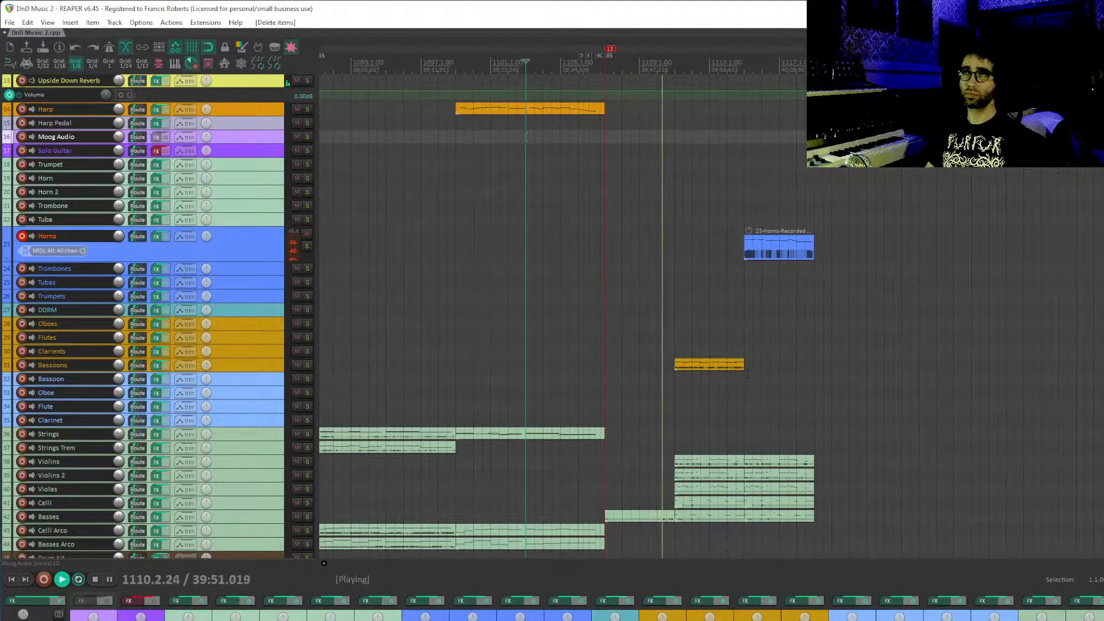
{"action": "left_click", "coordinate": [21, 237]}
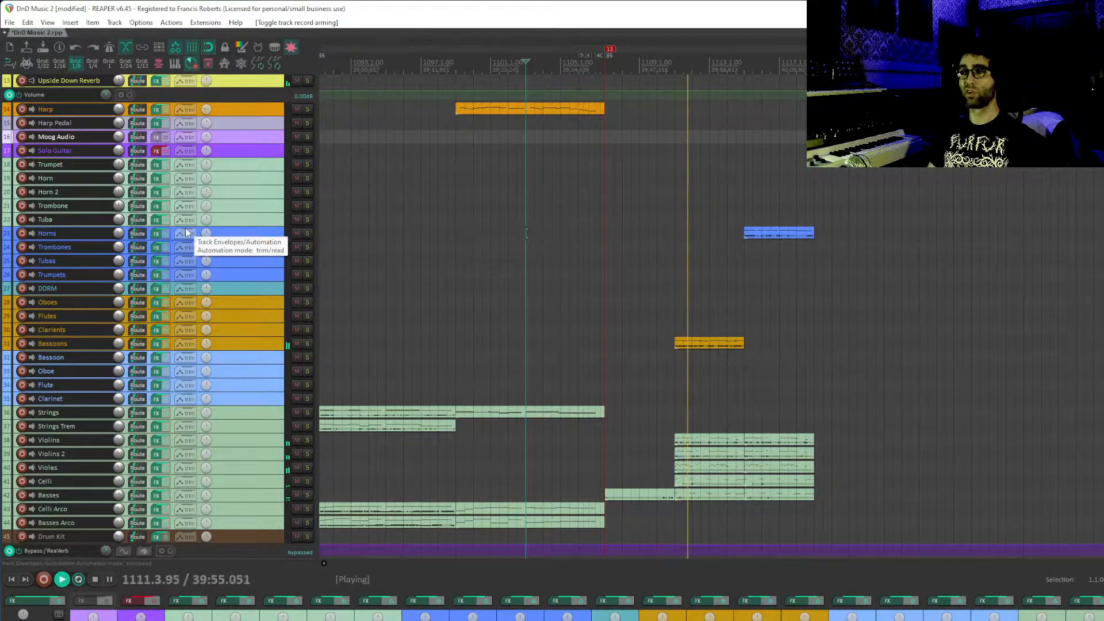
- Try deleting the Violins, Violins 2, Violas and Celli items between 1111.1.00 and 1115.1.00 during playback, undo the deletion and stop
{"action": "left_click_drag", "start_coordinate": [678, 430], "coordinate": [720, 474]}
{"action": "key", "text": "Delete"}
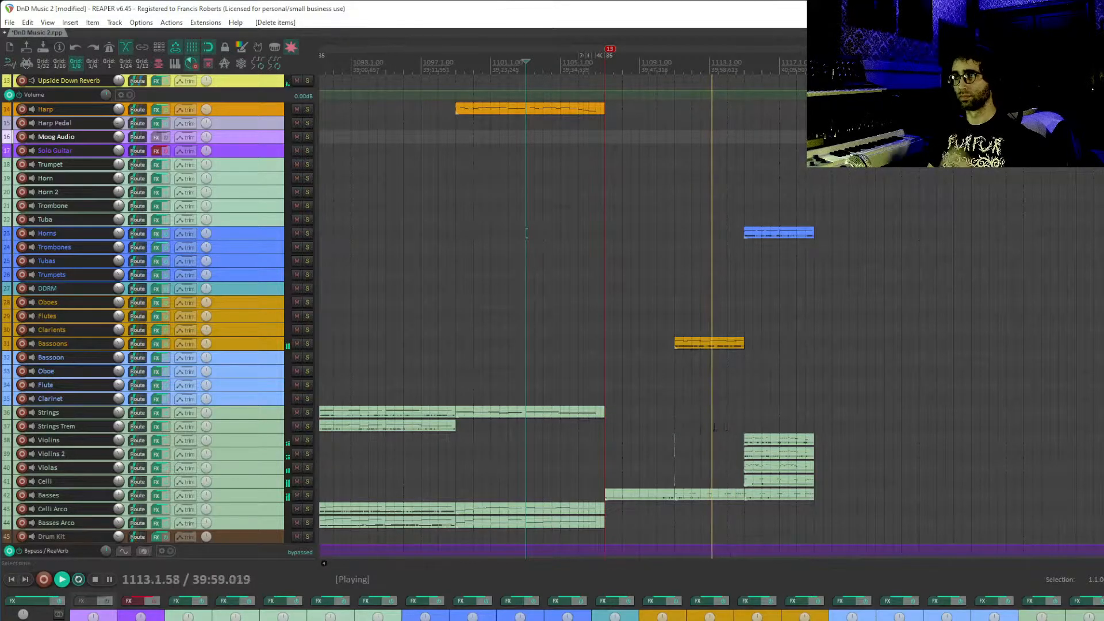
{"action": "key", "text": "ctrl+z"}
{"action": "key", "text": "space"}
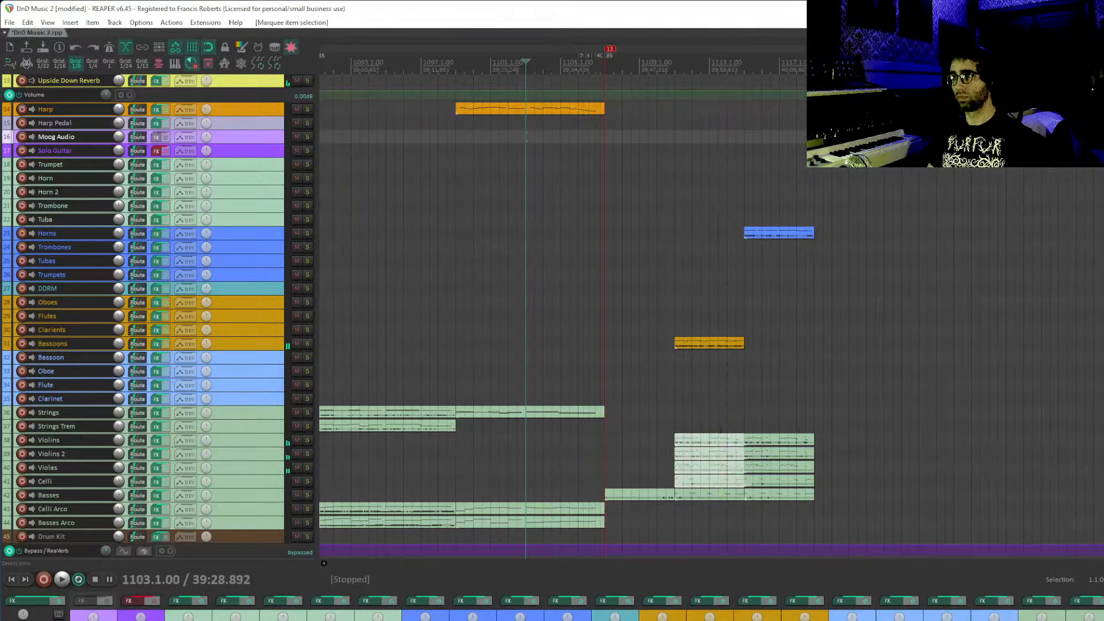
- Examine how the woodwind and string items line up around 1111.1.00 and 1107.1.00
{"action": "scroll", "coordinate": [805, 436], "scroll_direction": "up", "scroll_amount": 4}
{"action": "scroll", "coordinate": [897, 436], "scroll_direction": "down", "scroll_amount": 4}
{"action": "left_click", "coordinate": [972, 405]}
{"action": "scroll", "coordinate": [972, 406], "scroll_direction": "up", "scroll_amount": 5}
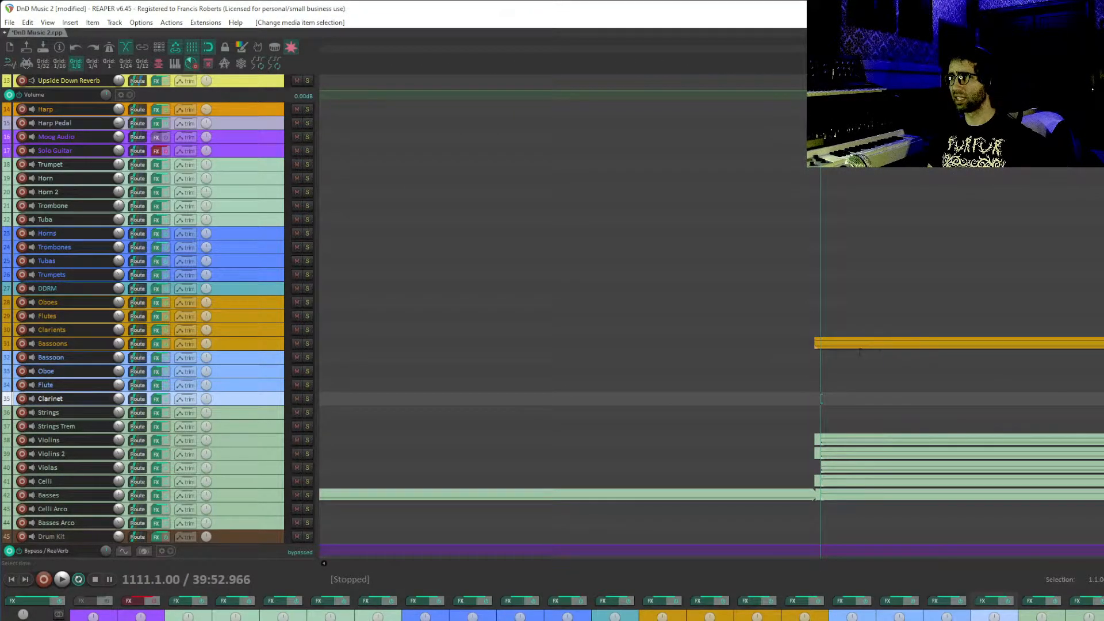
{"action": "scroll", "coordinate": [849, 378], "scroll_direction": "down", "scroll_amount": 7}
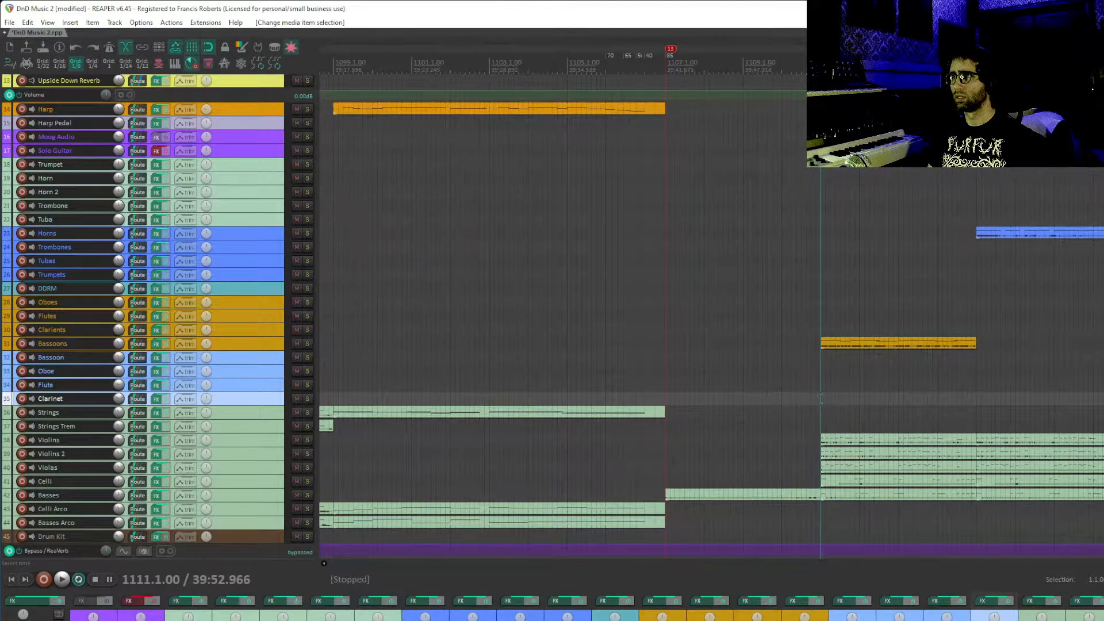
{"action": "left_click", "coordinate": [673, 467]}
{"action": "scroll", "coordinate": [671, 471], "scroll_direction": "up", "scroll_amount": 5}
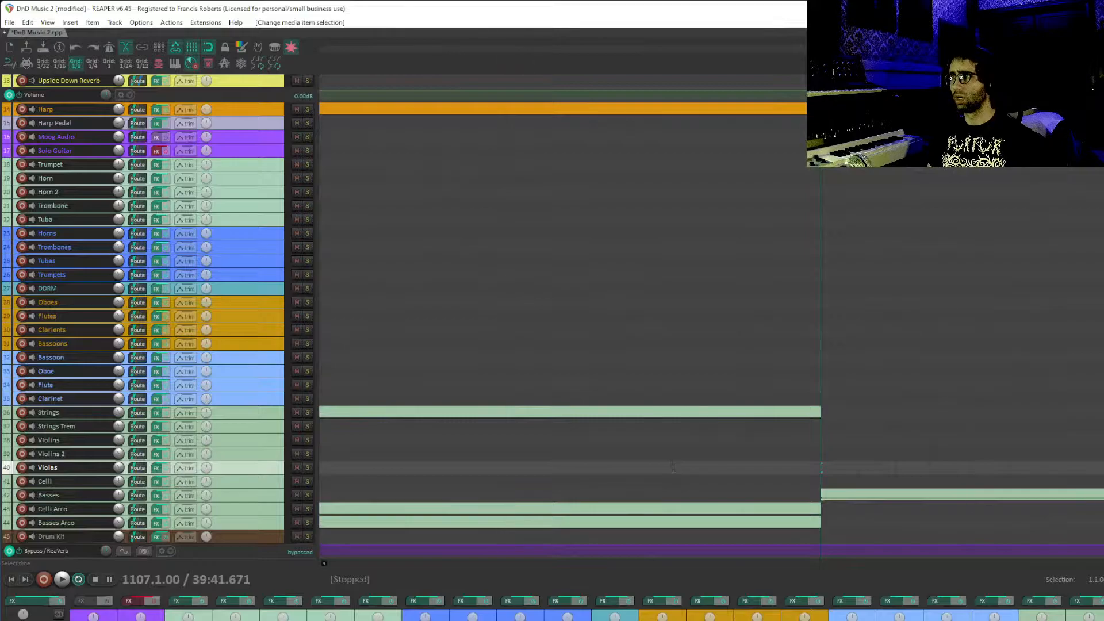
{"action": "left_click", "coordinate": [822, 274]}
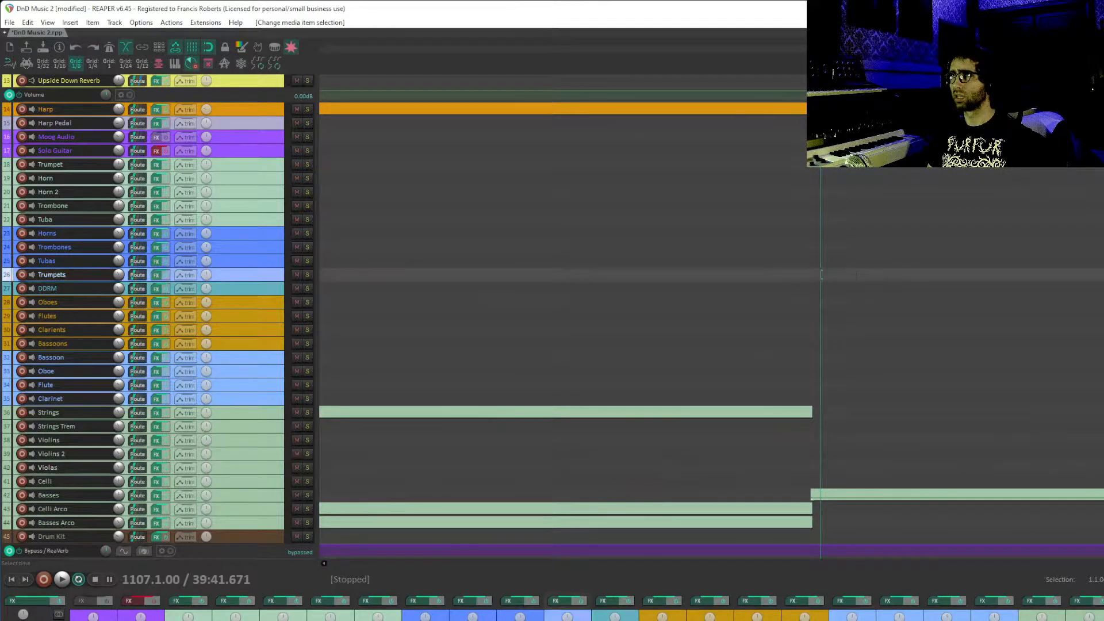
{"action": "left_click", "coordinate": [802, 344]}
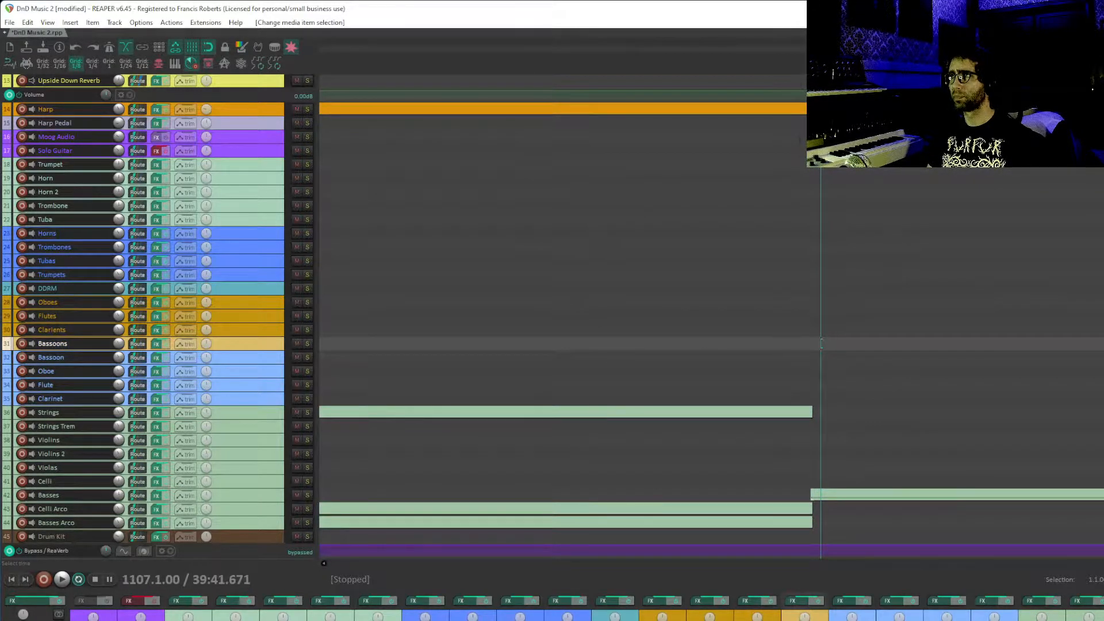
{"action": "scroll", "coordinate": [583, 387], "scroll_direction": "up", "scroll_amount": 1}
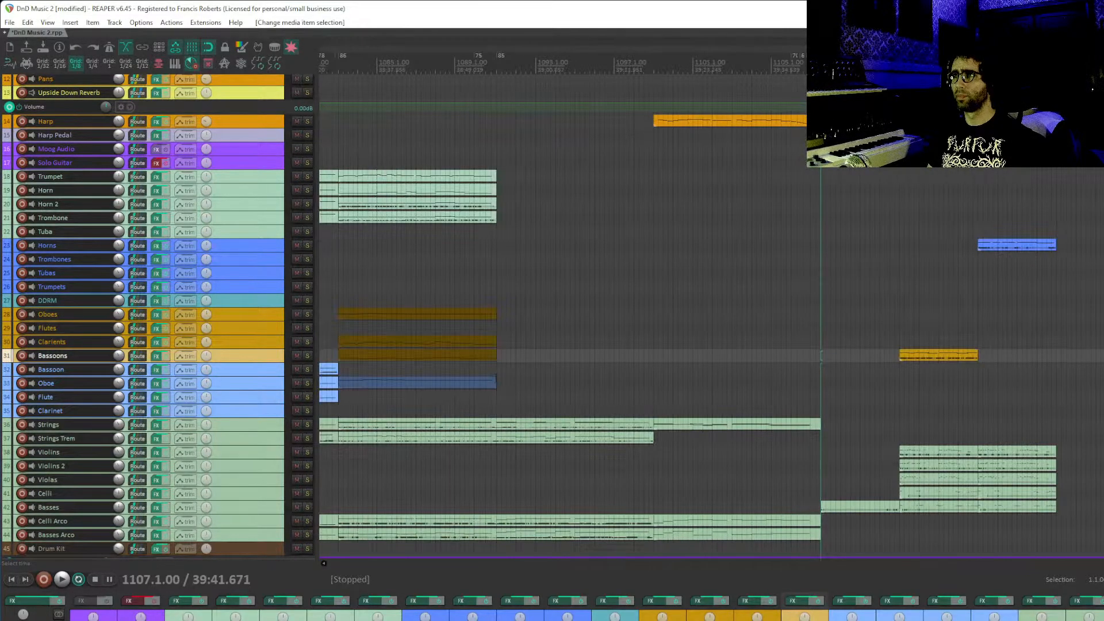
- Examine the ends of the string, brass and woodwind items around 1099.1.00 and 1091.1.00
{"action": "left_click", "coordinate": [654, 388]}
{"action": "scroll", "coordinate": [654, 391], "scroll_direction": "up", "scroll_amount": 5}
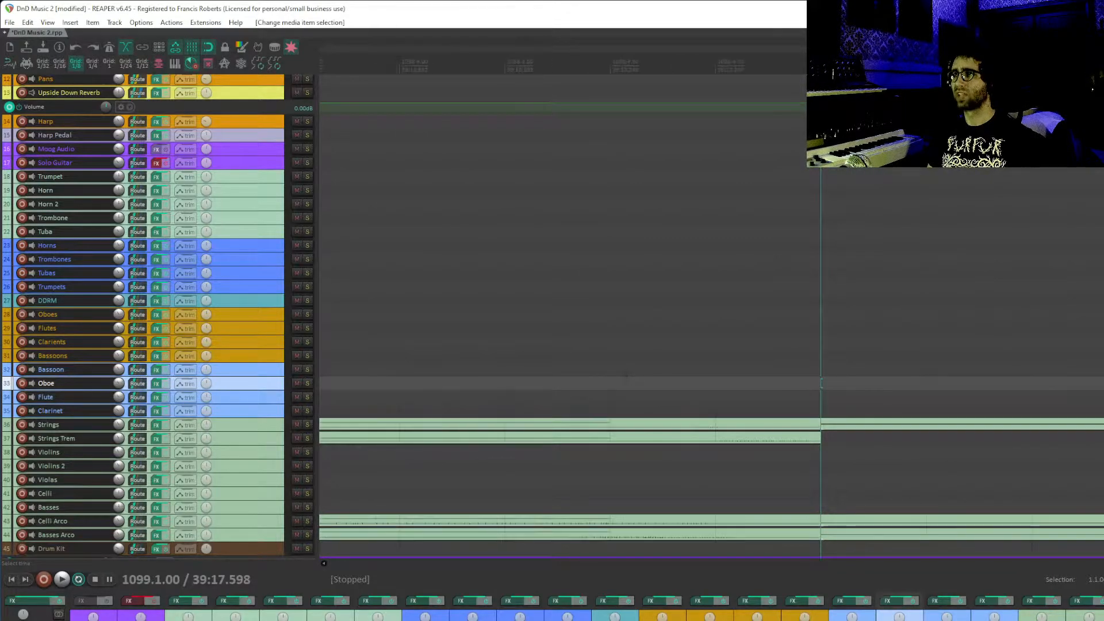
{"action": "scroll", "coordinate": [625, 379], "scroll_direction": "down", "scroll_amount": 6}
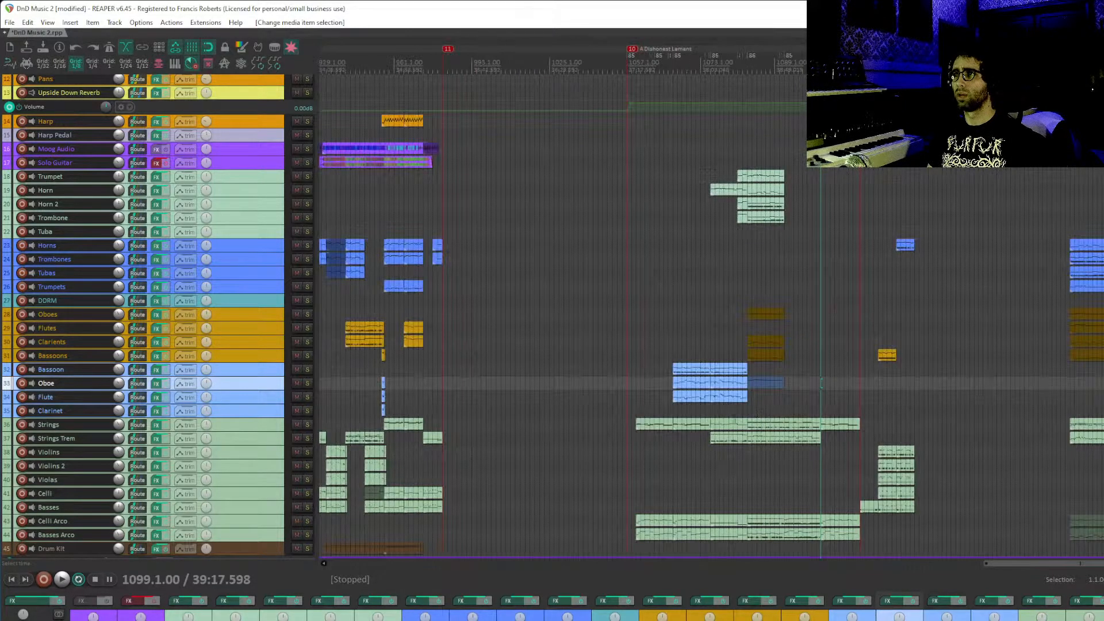
{"action": "scroll", "coordinate": [625, 379], "scroll_direction": "up", "scroll_amount": 3}
{"action": "left_click", "coordinate": [721, 402]}
{"action": "scroll", "coordinate": [720, 402], "scroll_direction": "up", "scroll_amount": 4}
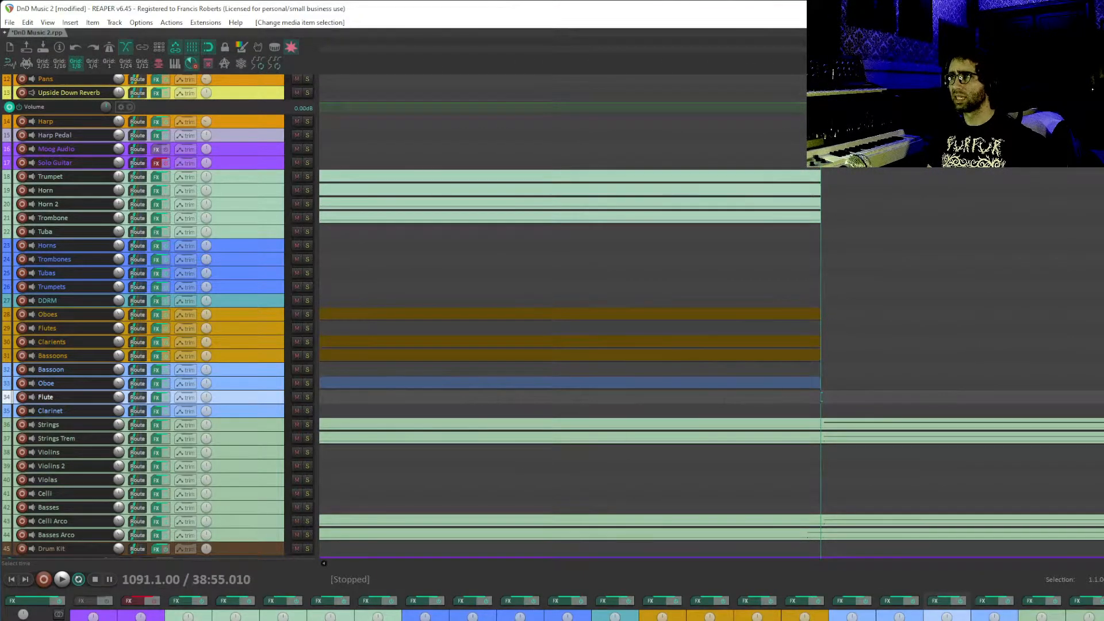
{"action": "key", "text": "Up"}
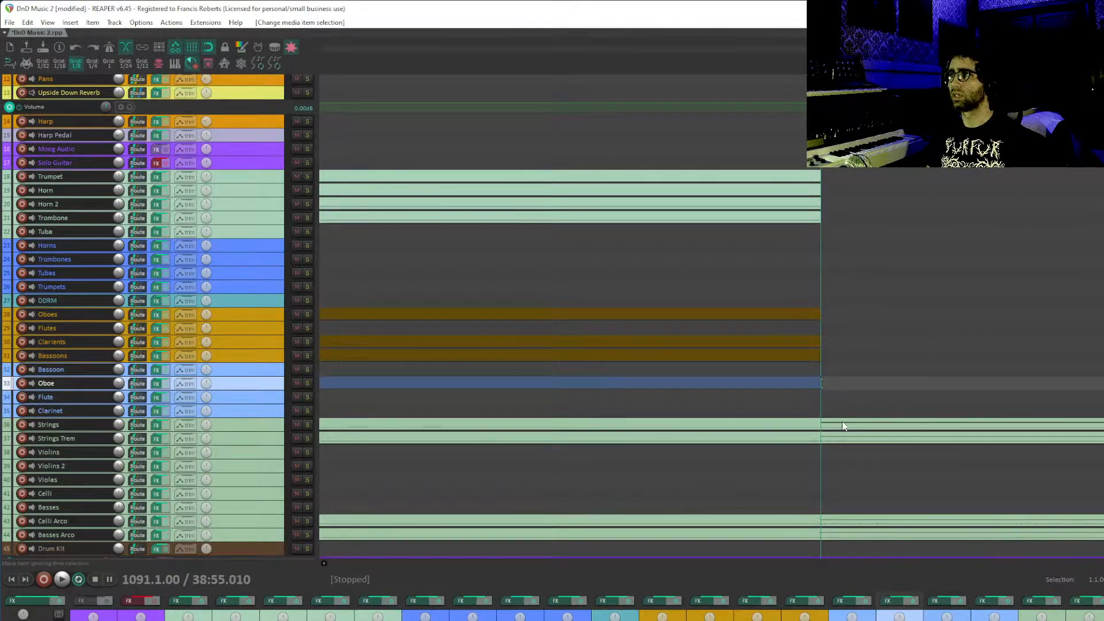
- Examine the item boundaries around 1083.1.00 and the string items' starts around 1059.1.00
{"action": "scroll", "coordinate": [843, 426], "scroll_direction": "down", "scroll_amount": 5}
{"action": "scroll", "coordinate": [843, 426], "scroll_direction": "up", "scroll_amount": 3}
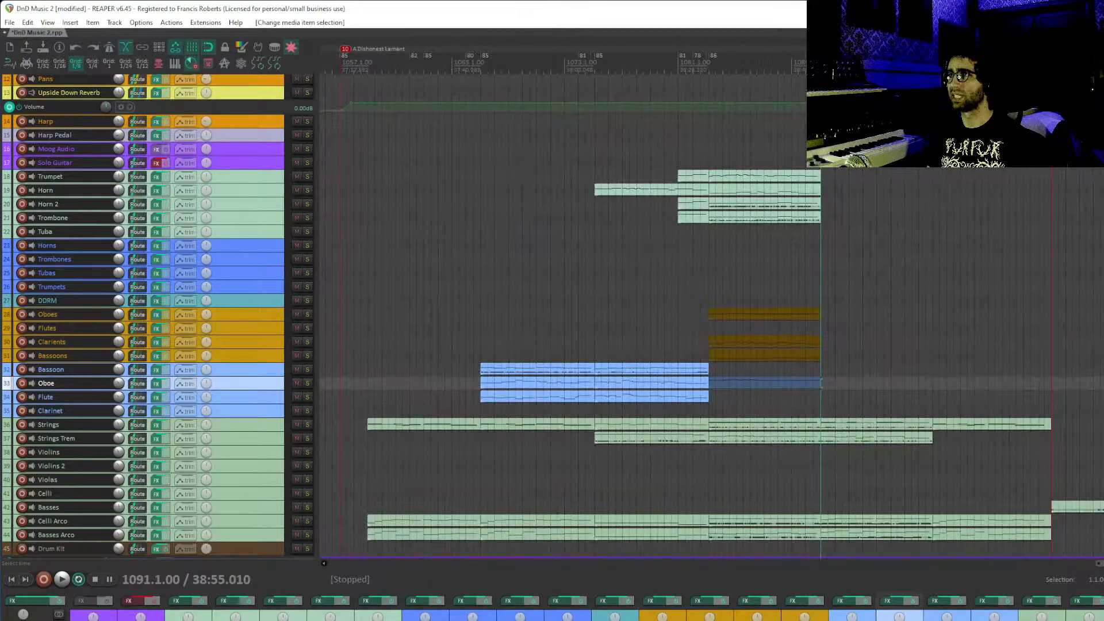
{"action": "left_click", "coordinate": [709, 283]}
{"action": "scroll", "coordinate": [710, 283], "scroll_direction": "up", "scroll_amount": 4}
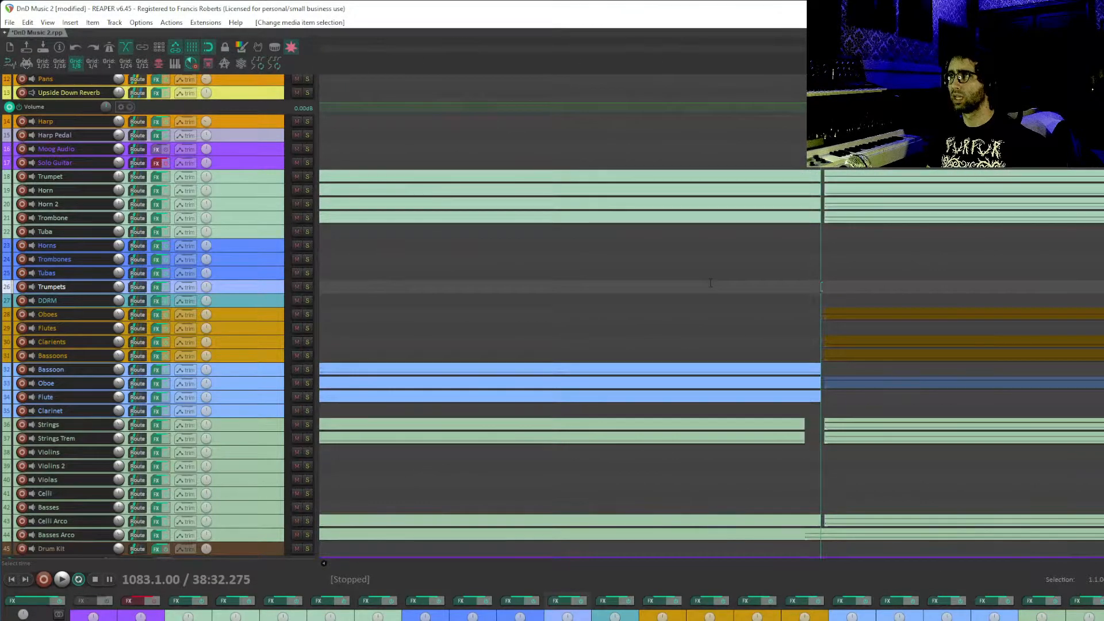
{"action": "scroll", "coordinate": [691, 251], "scroll_direction": "down", "scroll_amount": 5}
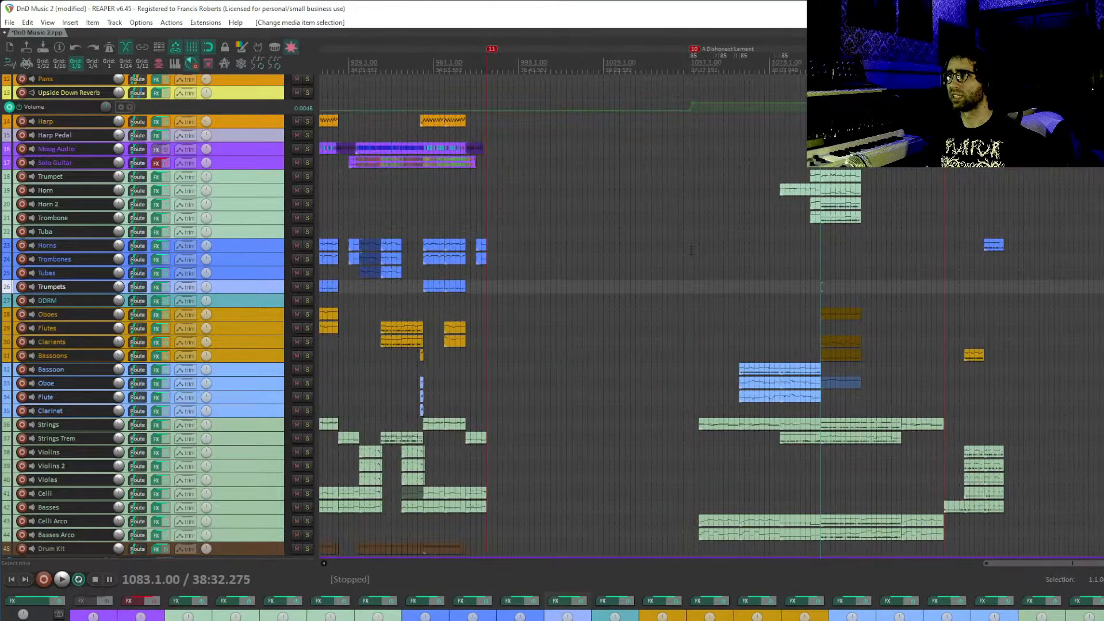
{"action": "scroll", "coordinate": [691, 251], "scroll_direction": "up", "scroll_amount": 3}
{"action": "scroll", "coordinate": [691, 251], "scroll_direction": "down", "scroll_amount": 1}
{"action": "left_click", "coordinate": [583, 370]}
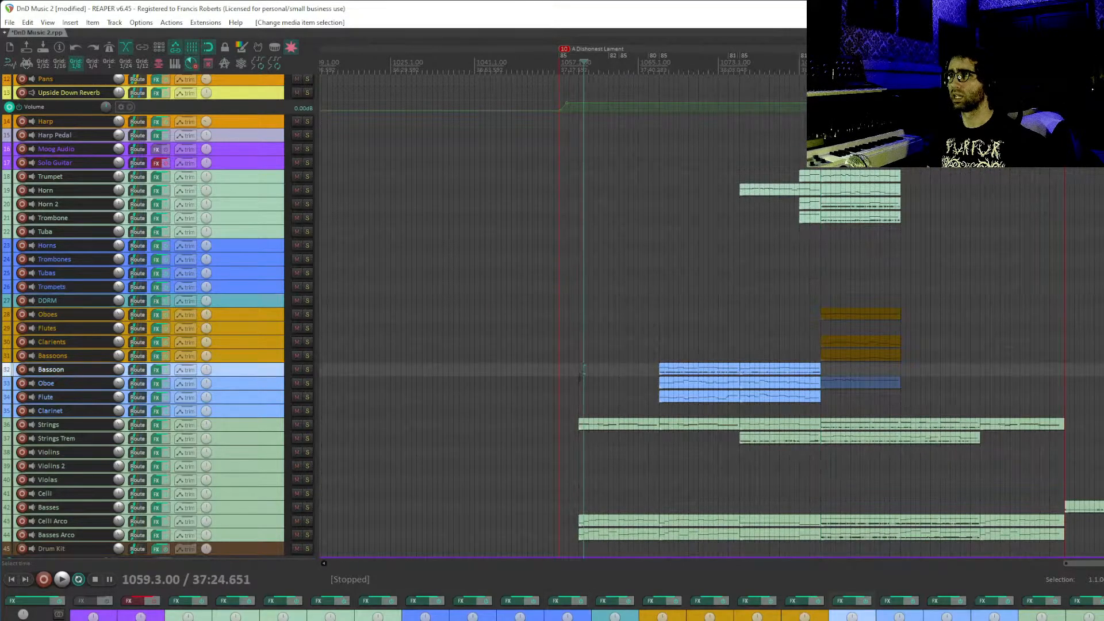
{"action": "left_click", "coordinate": [580, 382]}
{"action": "scroll", "coordinate": [619, 383], "scroll_direction": "up", "scroll_amount": 6}
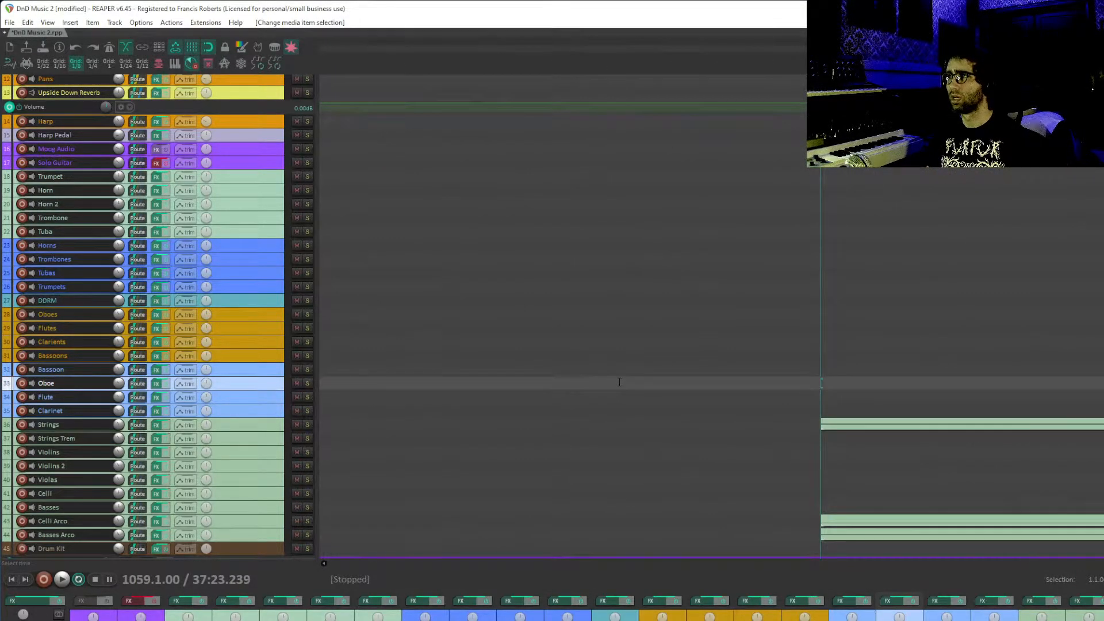
{"action": "scroll", "coordinate": [622, 385], "scroll_direction": "down", "scroll_amount": 6}
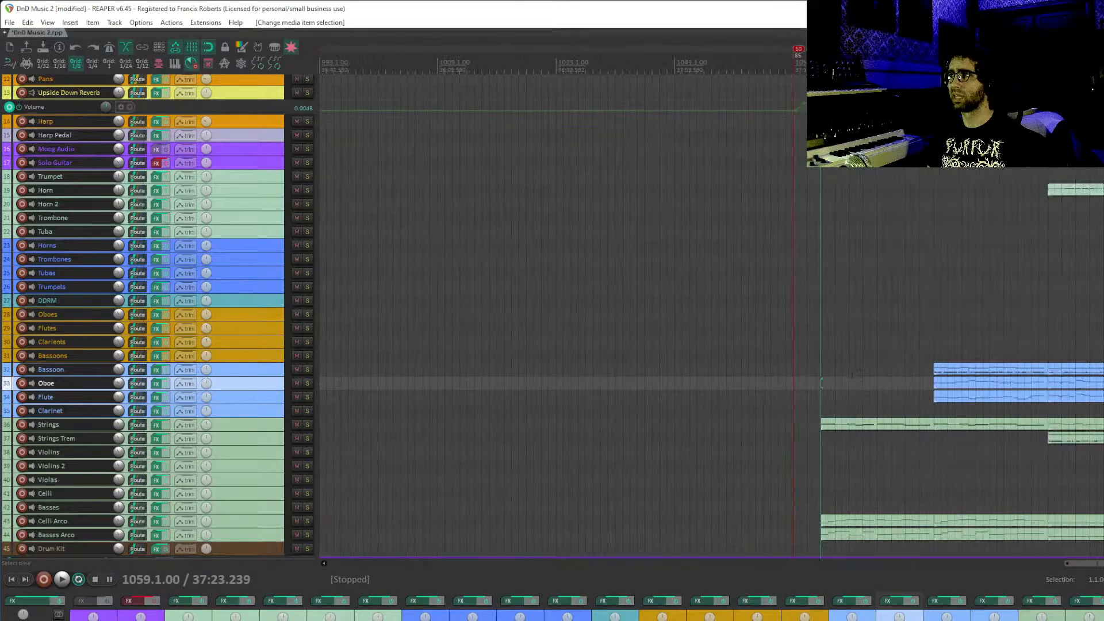
- Align the starts of the Strings and Bassoon items with 1067.1.00
{"action": "left_click_drag", "start_coordinate": [868, 372], "coordinate": [839, 331]}
{"action": "left_click", "coordinate": [903, 372]}
{"action": "scroll", "coordinate": [904, 373], "scroll_direction": "up", "scroll_amount": 4}
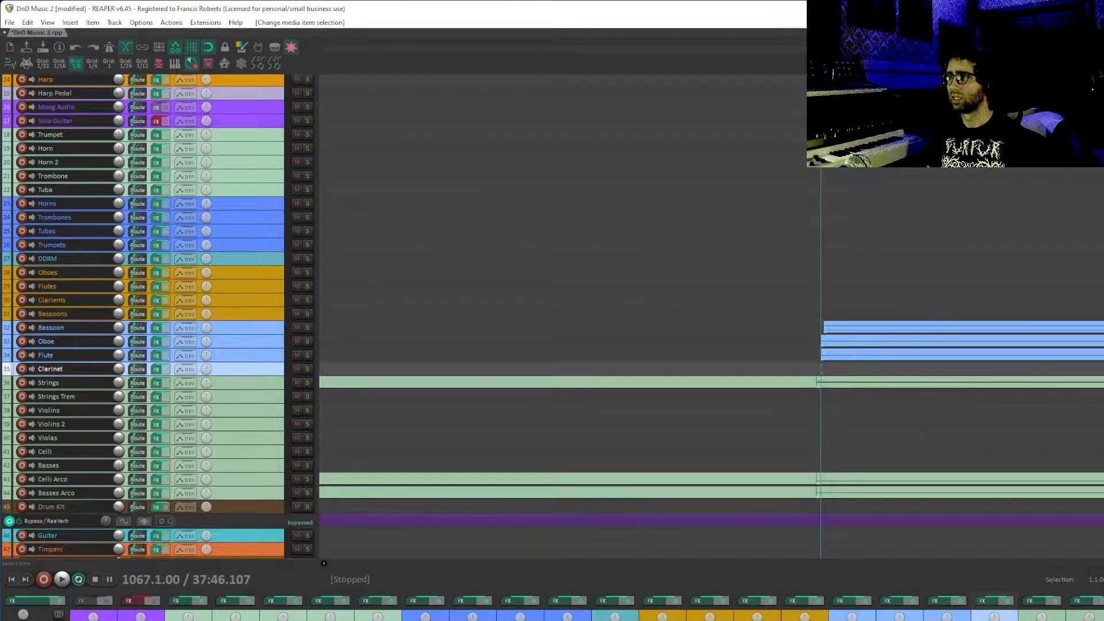
{"action": "mouse_move", "coordinate": [826, 385]}
{"action": "left_mouse_down"}
{"action": "mouse_move", "coordinate": [836, 386]}
{"action": "mouse_move", "coordinate": [819, 384]}
{"action": "left_mouse_up"}
{"action": "left_click", "coordinate": [826, 327]}
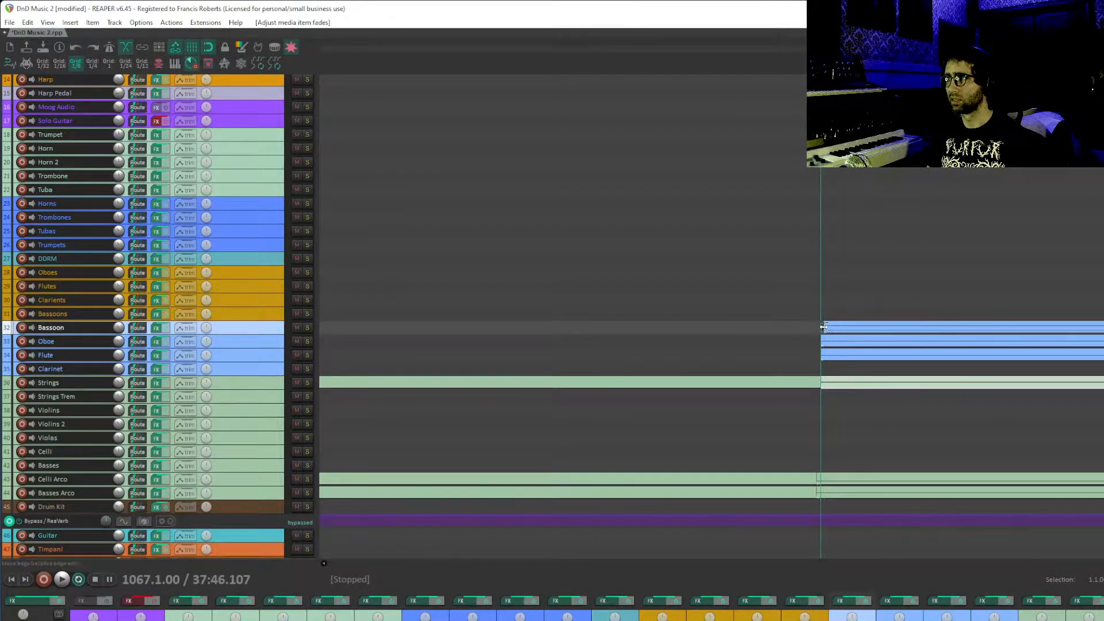
{"action": "left_click_drag", "start_coordinate": [828, 330], "coordinate": [825, 330]}
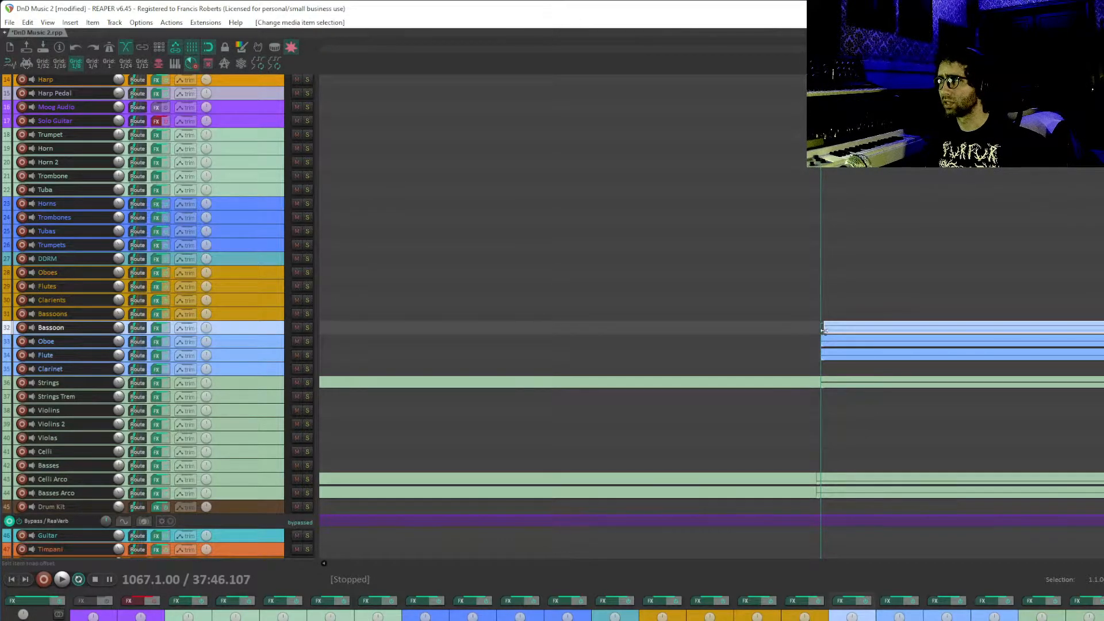
{"action": "left_click_drag", "start_coordinate": [835, 330], "coordinate": [832, 330]}
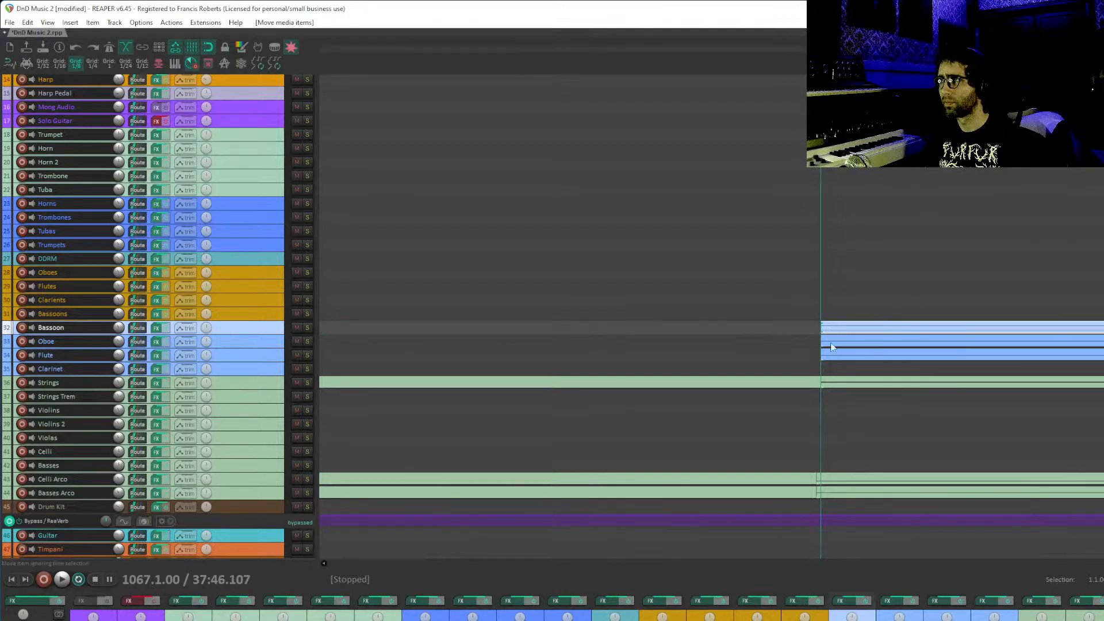
- Resize the Celli Arco and Basses Arco items so their boundaries meet at 1067.1.00
{"action": "left_click_drag", "start_coordinate": [824, 468], "coordinate": [821, 495]}
{"action": "left_click_drag", "start_coordinate": [1016, 414], "coordinate": [783, 414]}
{"action": "scroll", "coordinate": [979, 373], "scroll_direction": "down", "scroll_amount": 1}
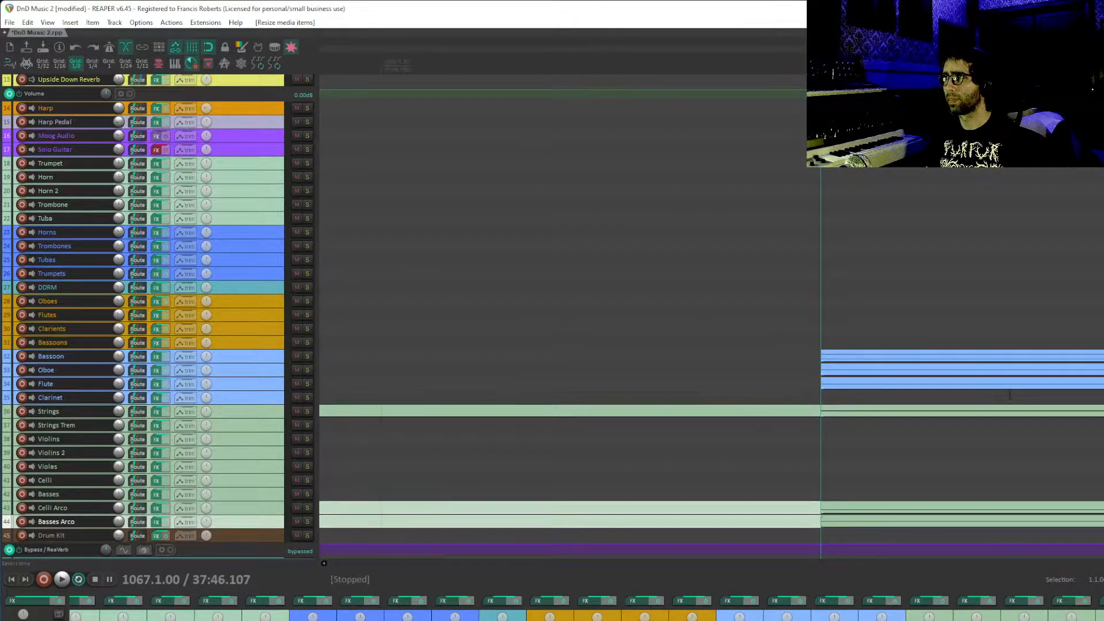
- Align the starts of the Oboe, Flute, Strings, Strings Trem, Celli Arco and Basses Arco items with 1075.1.00
{"action": "scroll", "coordinate": [1010, 395], "scroll_direction": "down", "scroll_amount": 8}
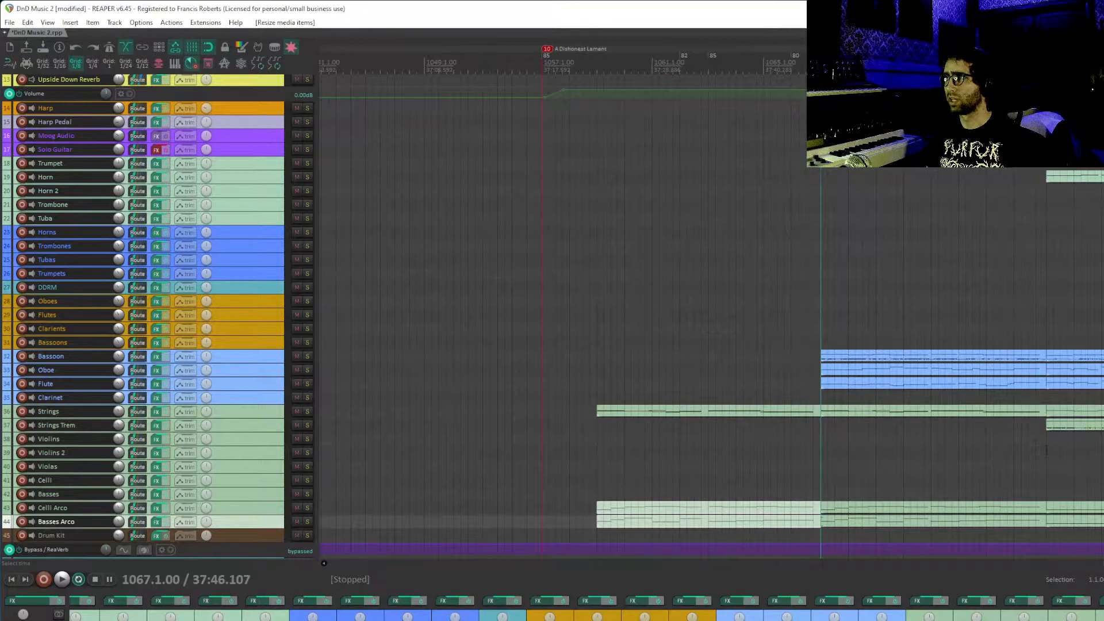
{"action": "left_click", "coordinate": [1046, 450]}
{"action": "left_click_drag", "start_coordinate": [1038, 348], "coordinate": [752, 324]}
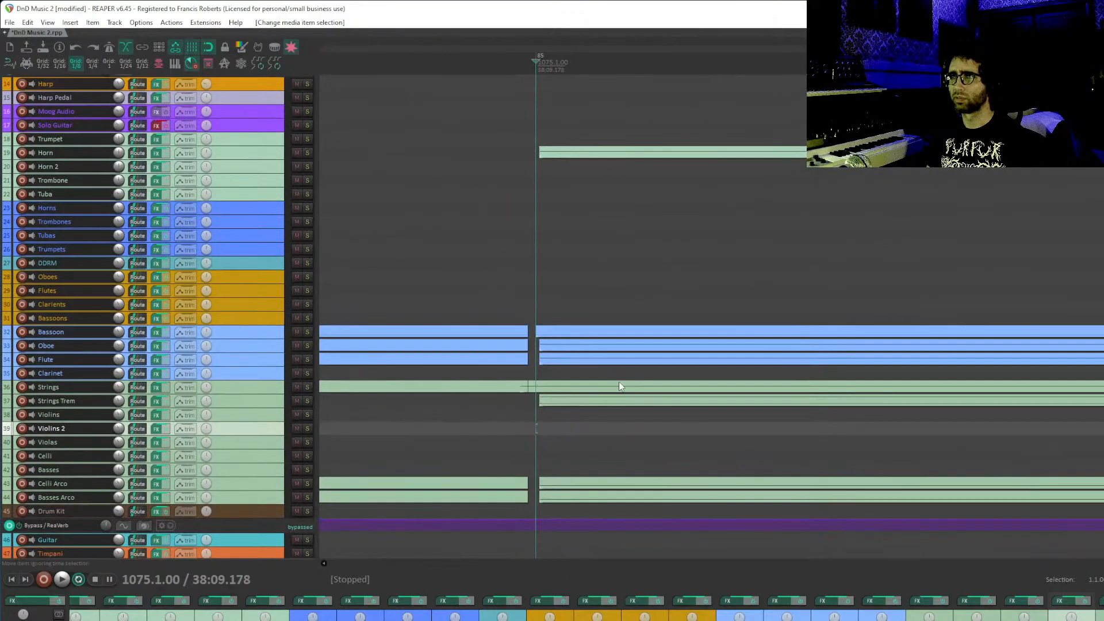
{"action": "left_click_drag", "start_coordinate": [544, 389], "coordinate": [553, 402]}
{"action": "left_click", "coordinate": [540, 432]}
{"action": "left_click_drag", "start_coordinate": [555, 359], "coordinate": [560, 343]}
{"action": "left_click", "coordinate": [550, 347]}
{"action": "left_click_drag", "start_coordinate": [556, 463], "coordinate": [576, 496]}
{"action": "left_click_drag", "start_coordinate": [576, 488], "coordinate": [629, 174]}
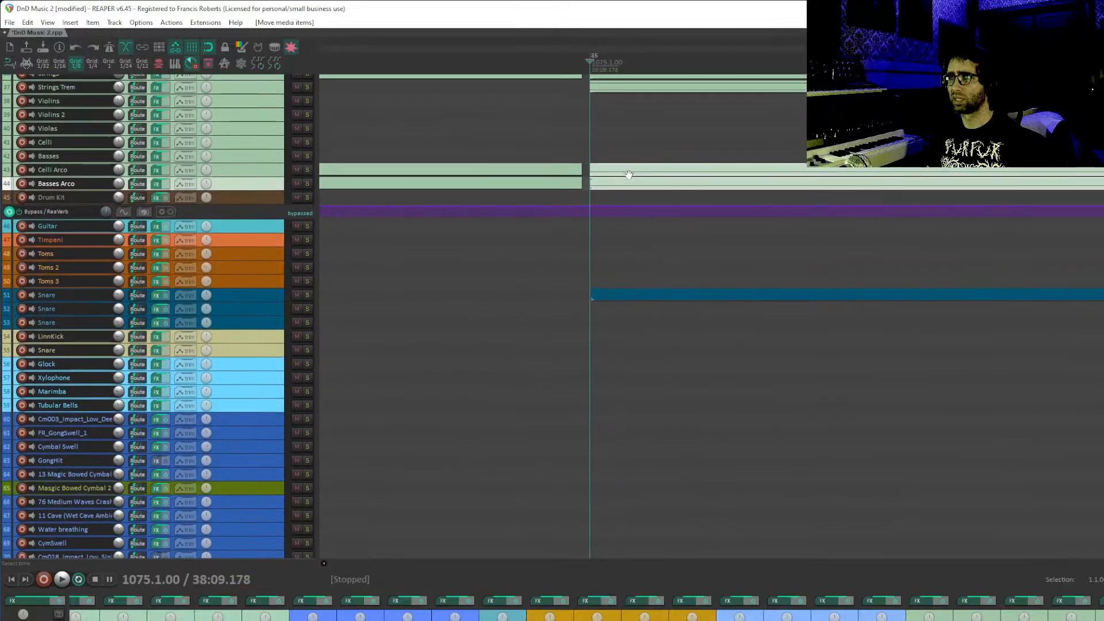
- Extend the ends of the preceding Bassoon, Oboe, Flute, Strings, Celli Arco and Basses Arco items to 1075.1.00
{"action": "left_click_drag", "start_coordinate": [627, 216], "coordinate": [616, 491]}
{"action": "left_click_drag", "start_coordinate": [636, 186], "coordinate": [645, 358]}
{"action": "left_click_drag", "start_coordinate": [619, 288], "coordinate": [616, 291]}
{"action": "left_click_drag", "start_coordinate": [618, 299], "coordinate": [672, 66]}
{"action": "left_click_drag", "start_coordinate": [659, 322], "coordinate": [704, 4]}
{"action": "left_click_drag", "start_coordinate": [678, 425], "coordinate": [685, 615]}
{"action": "left_click_drag", "start_coordinate": [684, 473], "coordinate": [702, 223]}
{"action": "left_click_drag", "start_coordinate": [655, 139], "coordinate": [629, 88]}
{"action": "left_click", "coordinate": [705, 335]}
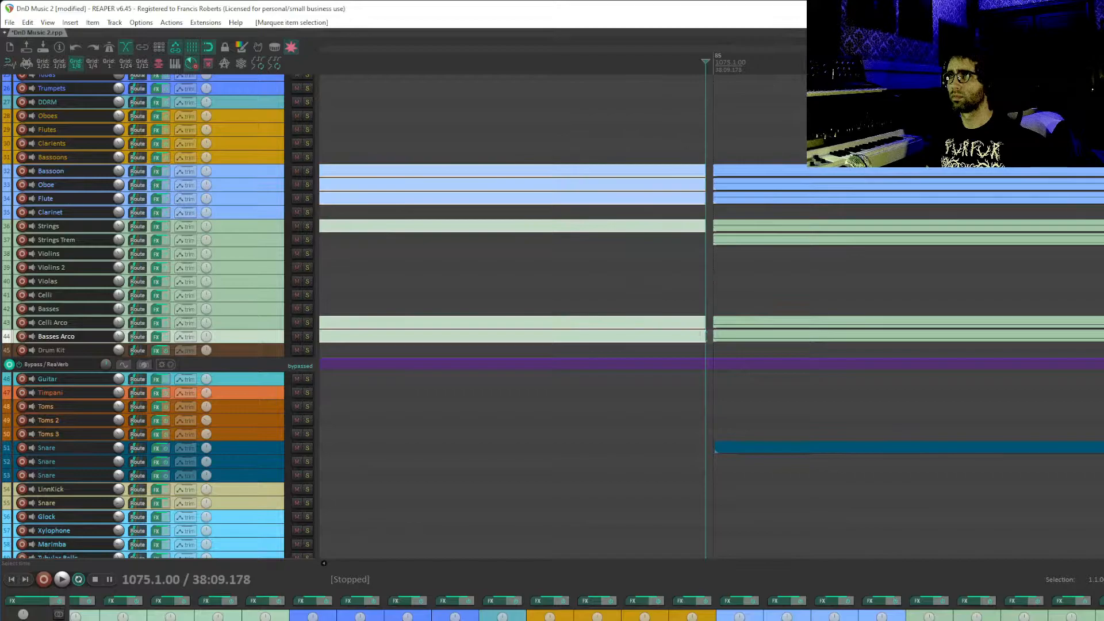
{"action": "left_click_drag", "start_coordinate": [702, 172], "coordinate": [821, 172]}
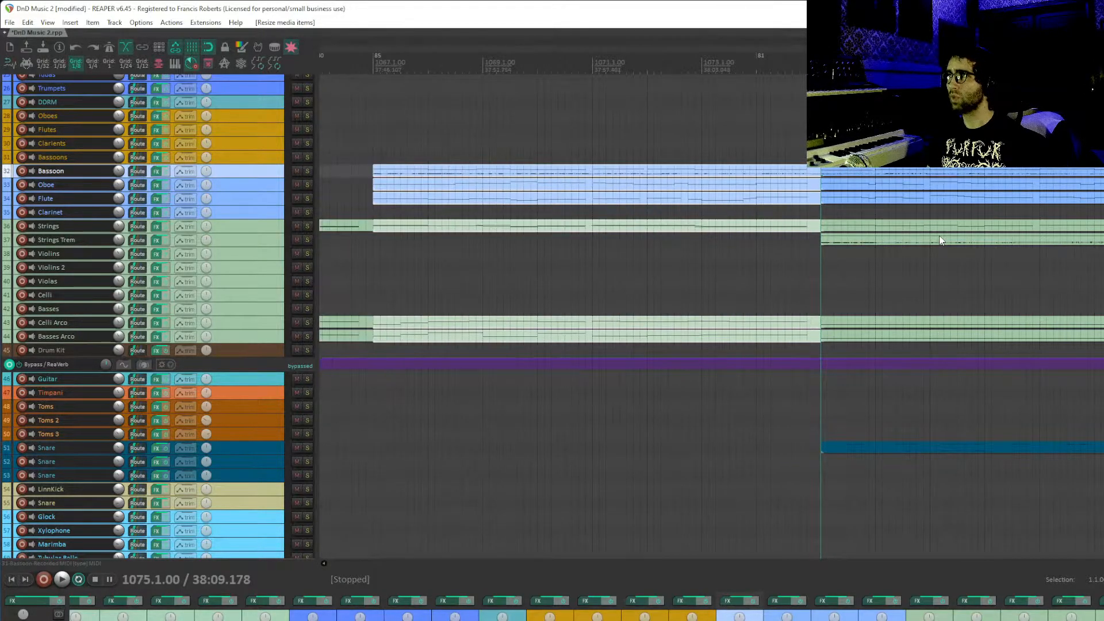
- Extend the ends of the Oboe, Flute, Strings, Strings Trem, Celli Arco and Basses Arco items to 1083.1.00
{"action": "left_click_drag", "start_coordinate": [1027, 188], "coordinate": [770, 207]}
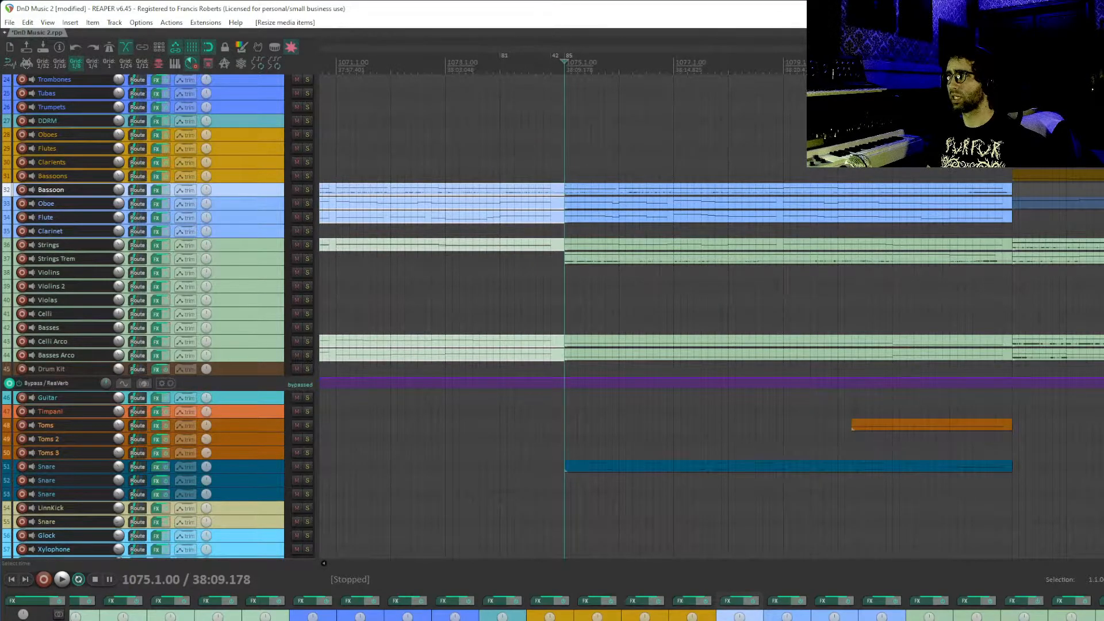
{"action": "left_click", "coordinate": [1012, 93]}
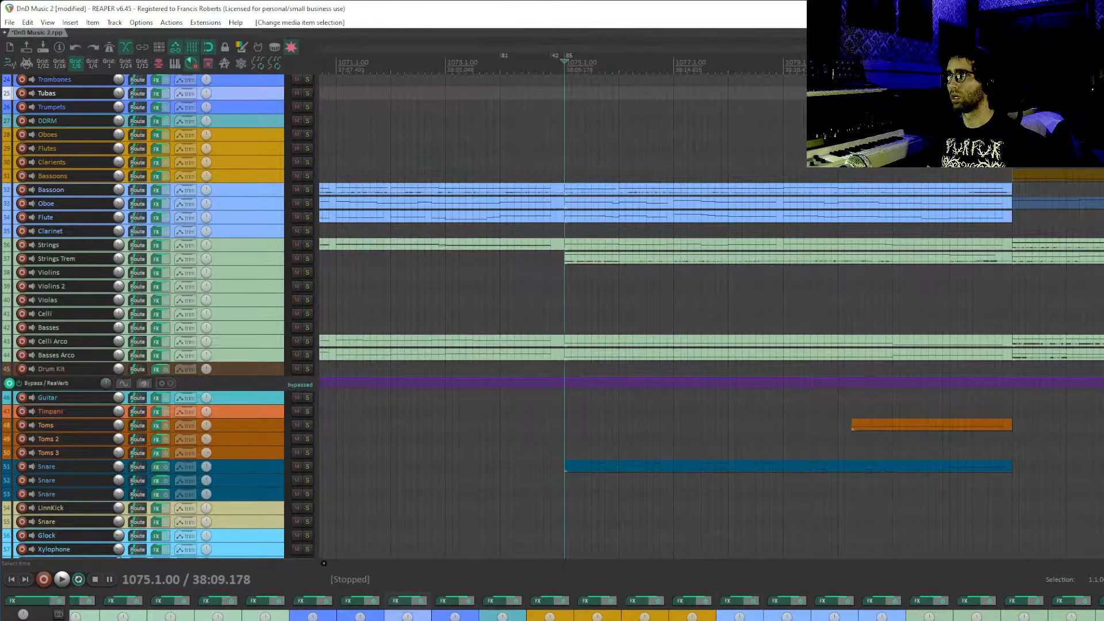
{"action": "scroll", "coordinate": [997, 343], "scroll_direction": "up", "scroll_amount": 5}
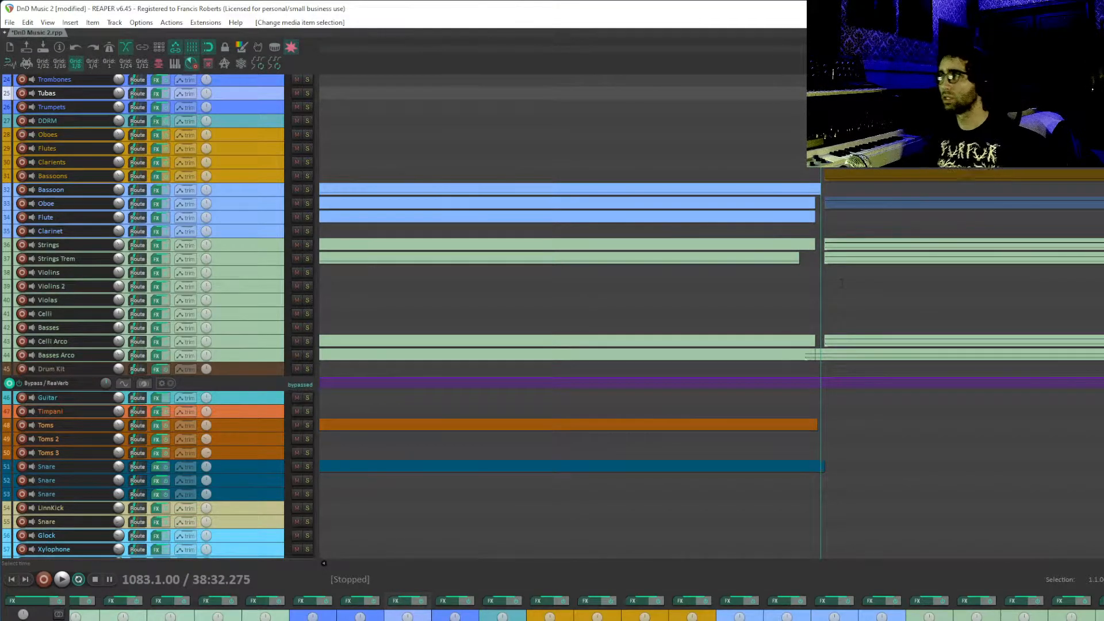
{"action": "left_click_drag", "start_coordinate": [818, 191], "coordinate": [821, 248]}
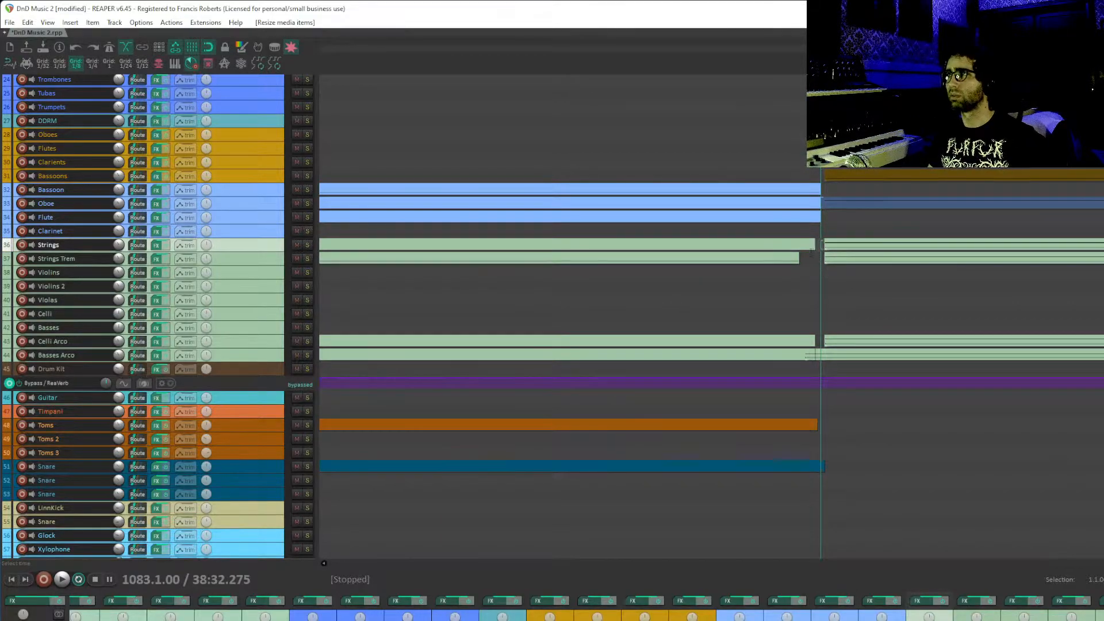
{"action": "left_click_drag", "start_coordinate": [812, 284], "coordinate": [816, 294]}
{"action": "left_click_drag", "start_coordinate": [815, 245], "coordinate": [821, 244]}
{"action": "left_click", "coordinate": [813, 339]}
{"action": "mouse_move", "coordinate": [814, 340]}
{"action": "left_mouse_down"}
{"action": "mouse_move", "coordinate": [860, 366]}
{"action": "mouse_move", "coordinate": [816, 359]}
{"action": "left_mouse_up"}
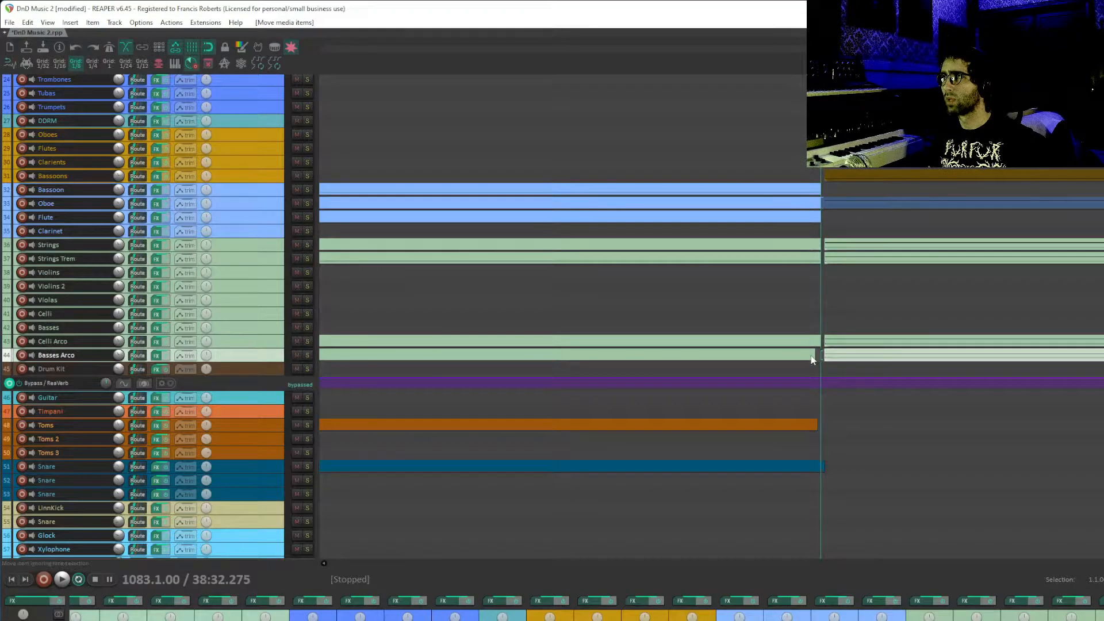
{"action": "left_click_drag", "start_coordinate": [810, 354], "coordinate": [816, 367]}
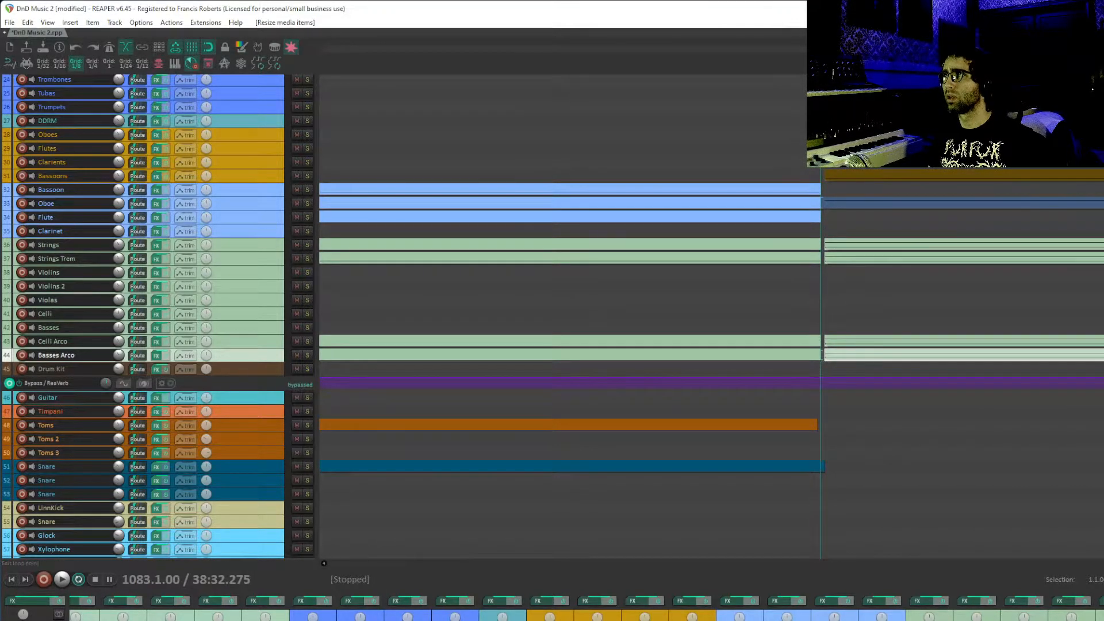
- Align the starts of the following string and woodwind items and the ends of the Toms and Snare items with 1083.1.00
{"action": "left_click_drag", "start_coordinate": [844, 233], "coordinate": [867, 358]}
{"action": "left_click_drag", "start_coordinate": [814, 424], "coordinate": [822, 425]}
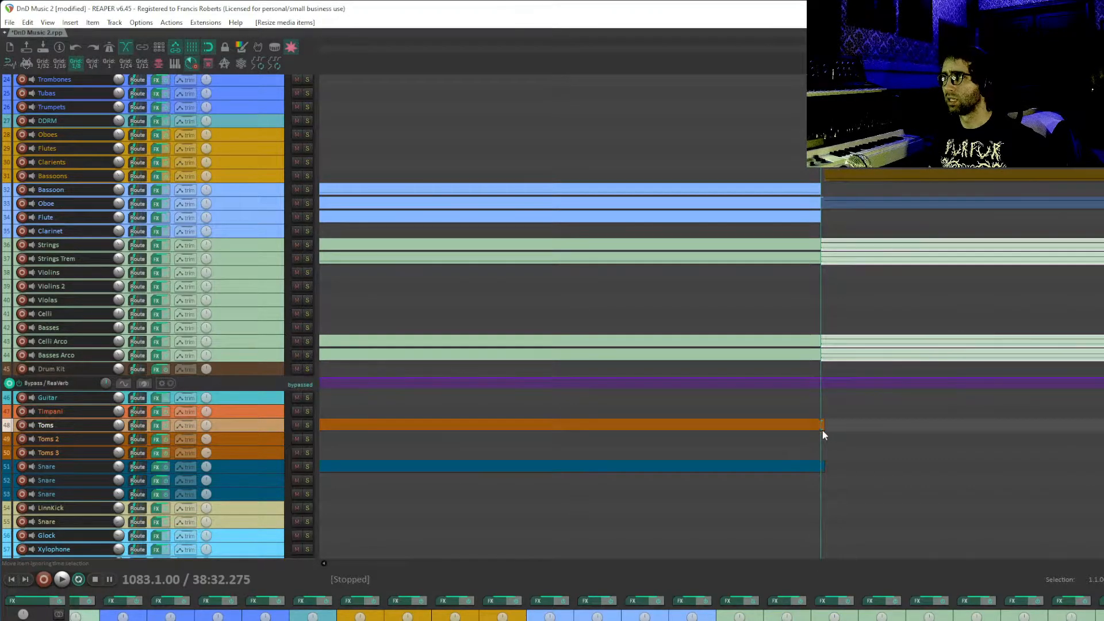
{"action": "left_click_drag", "start_coordinate": [825, 466], "coordinate": [821, 467]}
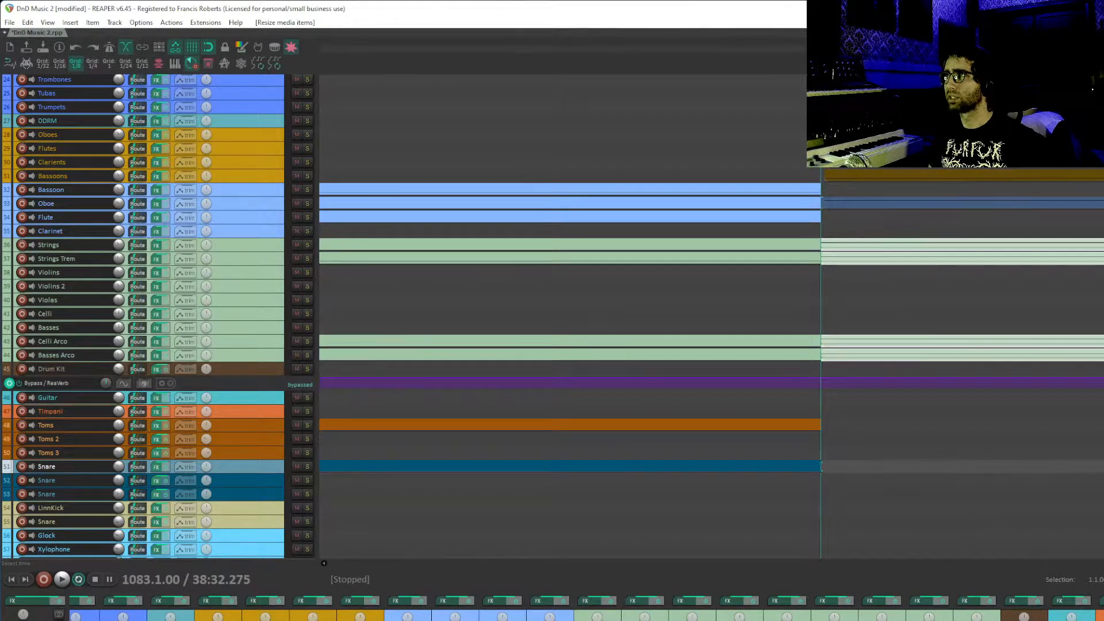
{"action": "left_click_drag", "start_coordinate": [857, 184], "coordinate": [826, 180]}
{"action": "left_click", "coordinate": [843, 121]}
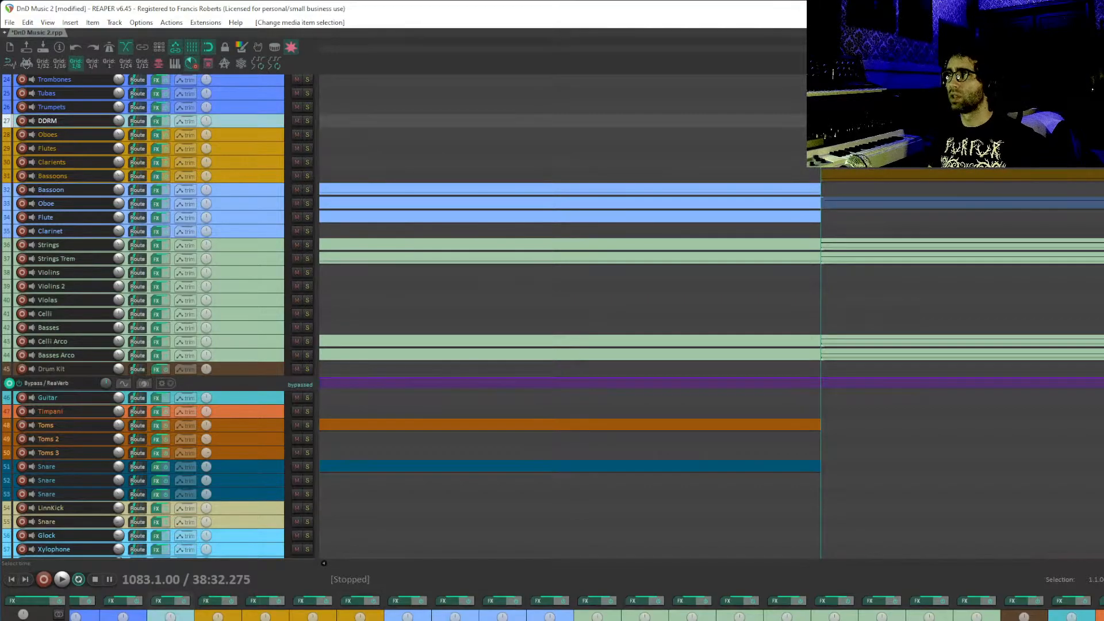
- Align the edges of the string items and the starts of the Glock and Xylophone items with 1091.1.00
{"action": "left_click", "coordinate": [835, 205]}
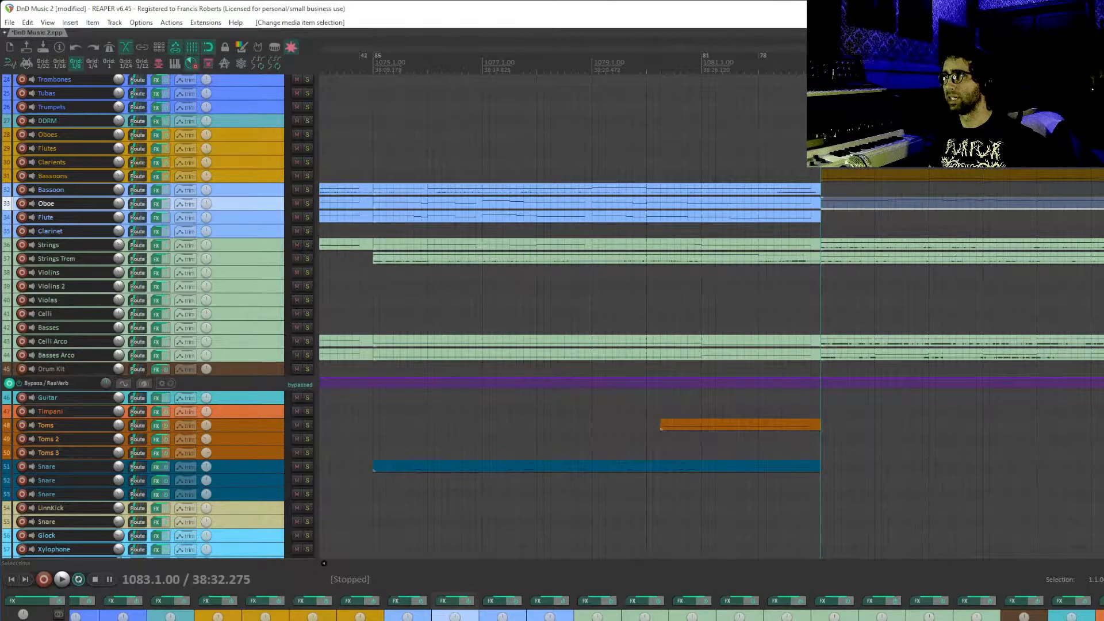
{"action": "left_click_drag", "start_coordinate": [835, 204], "coordinate": [646, 198]}
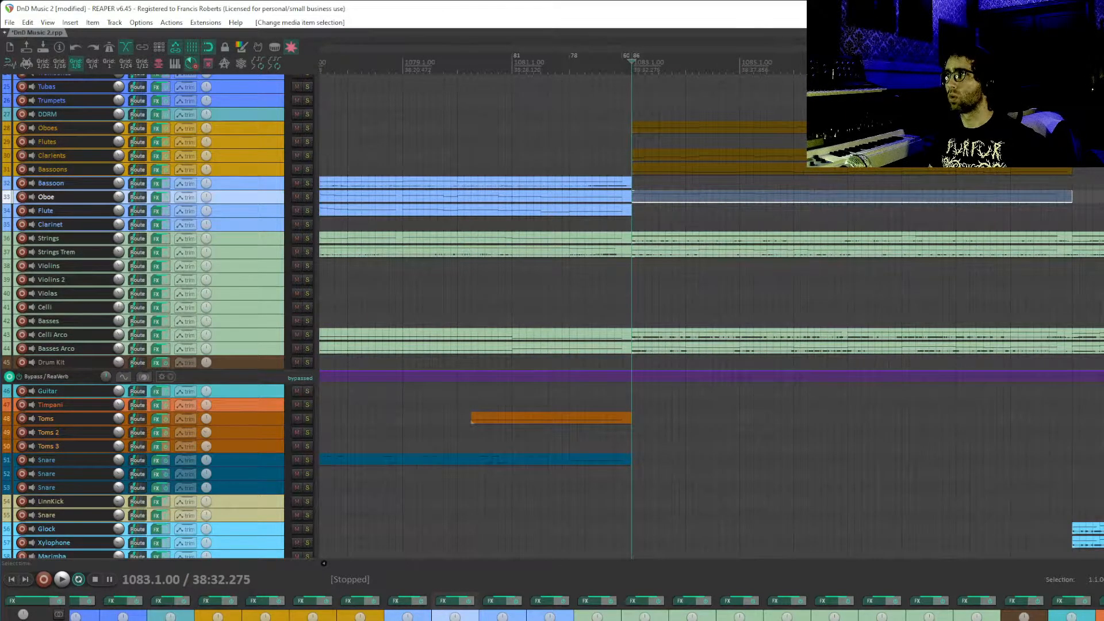
{"action": "key", "text": "Tab"}
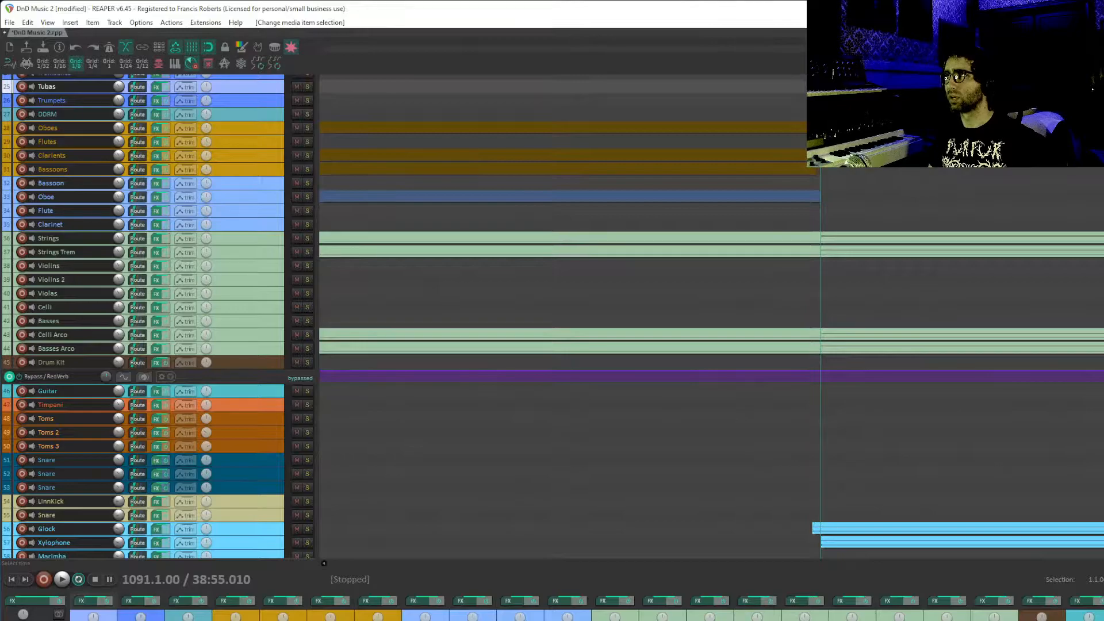
{"action": "left_click_drag", "start_coordinate": [765, 183], "coordinate": [822, 171]}
{"action": "left_click_drag", "start_coordinate": [851, 241], "coordinate": [848, 253]}
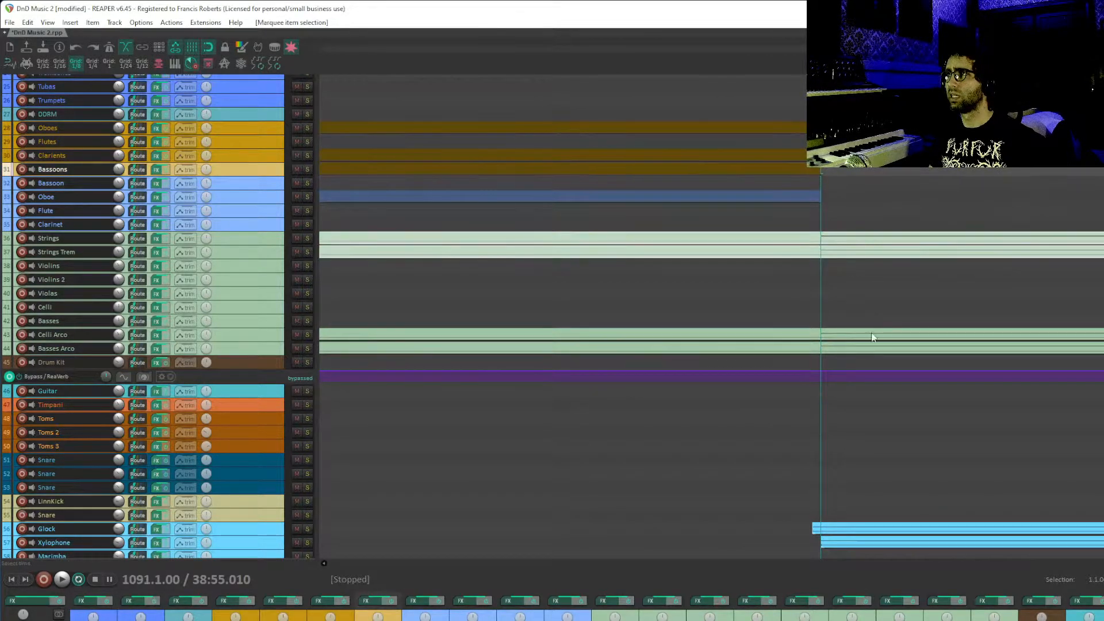
{"action": "left_click_drag", "start_coordinate": [852, 372], "coordinate": [814, 249]}
{"action": "left_click_drag", "start_coordinate": [780, 425], "coordinate": [807, 410]}
- Align the meeting edges of the Celli Arco and Basses Arco items with 1099.1.00
{"action": "scroll", "coordinate": [821, 365], "scroll_direction": "down", "scroll_amount": 1}
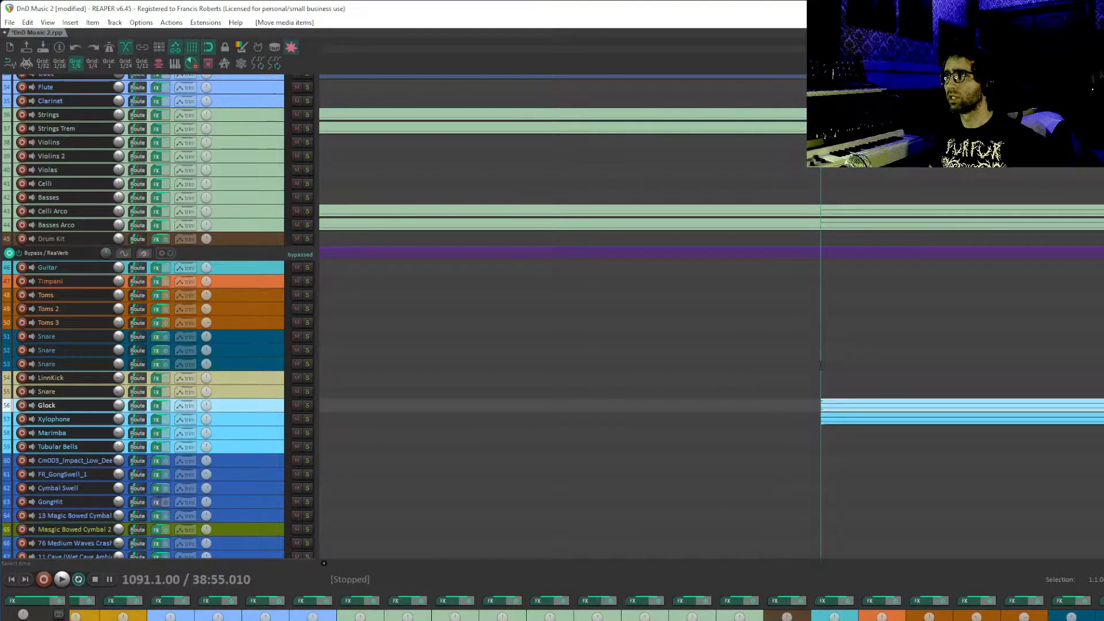
{"action": "scroll", "coordinate": [922, 320], "scroll_direction": "down", "scroll_amount": 5}
{"action": "scroll", "coordinate": [921, 320], "scroll_direction": "up", "scroll_amount": 2}
{"action": "left_click", "coordinate": [922, 320]}
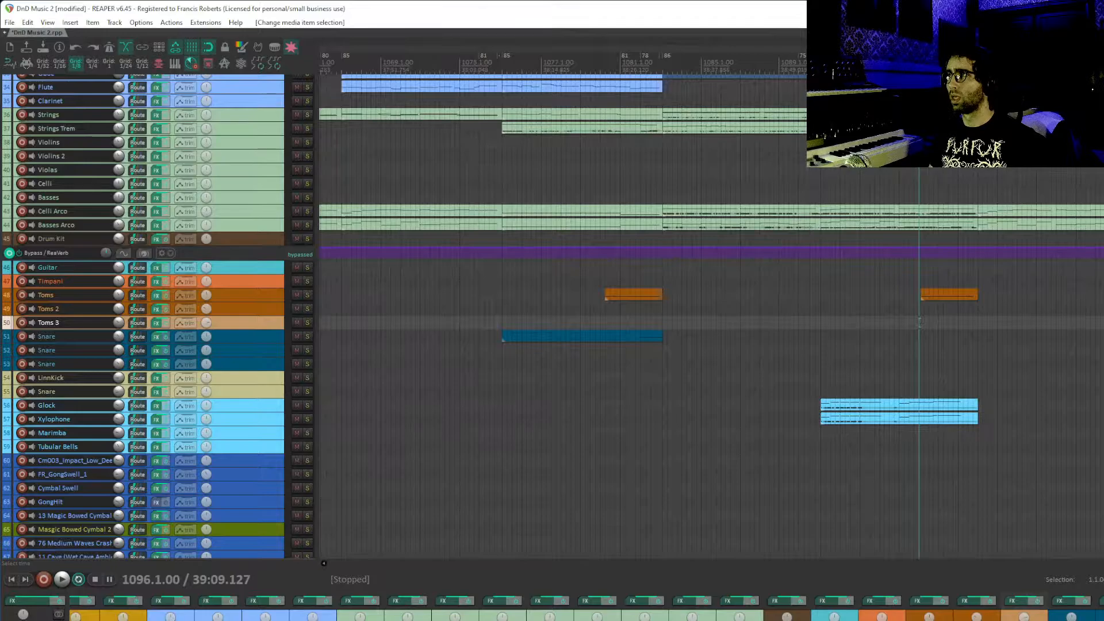
{"action": "left_click", "coordinate": [973, 337]}
{"action": "left_click", "coordinate": [979, 309]}
{"action": "scroll", "coordinate": [966, 363], "scroll_direction": "up", "scroll_amount": 5}
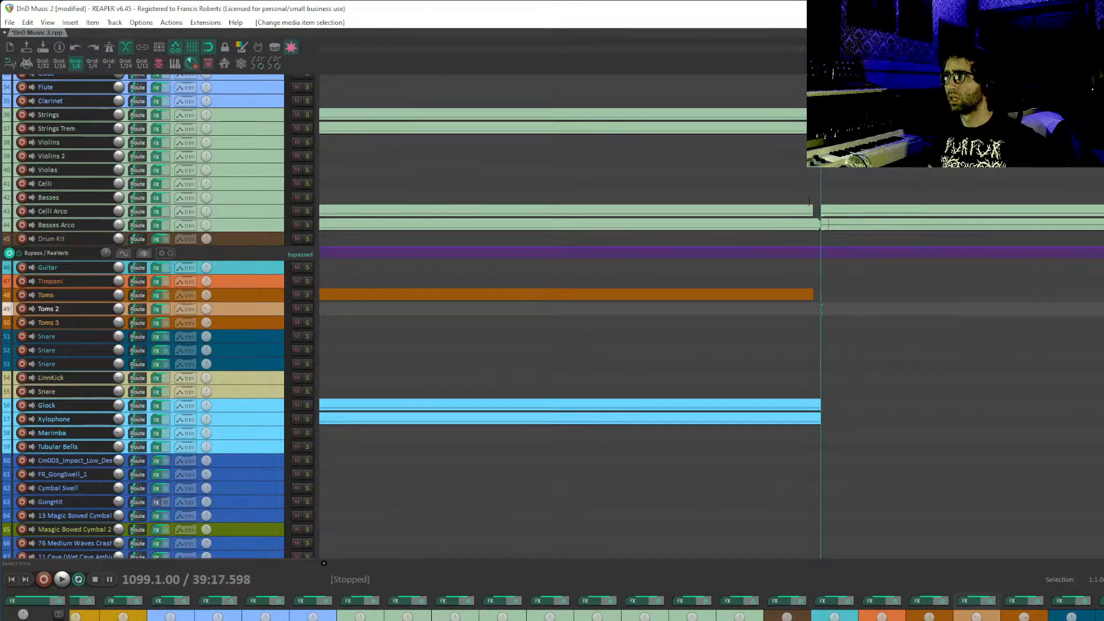
{"action": "left_click_drag", "start_coordinate": [809, 212], "coordinate": [820, 231]}
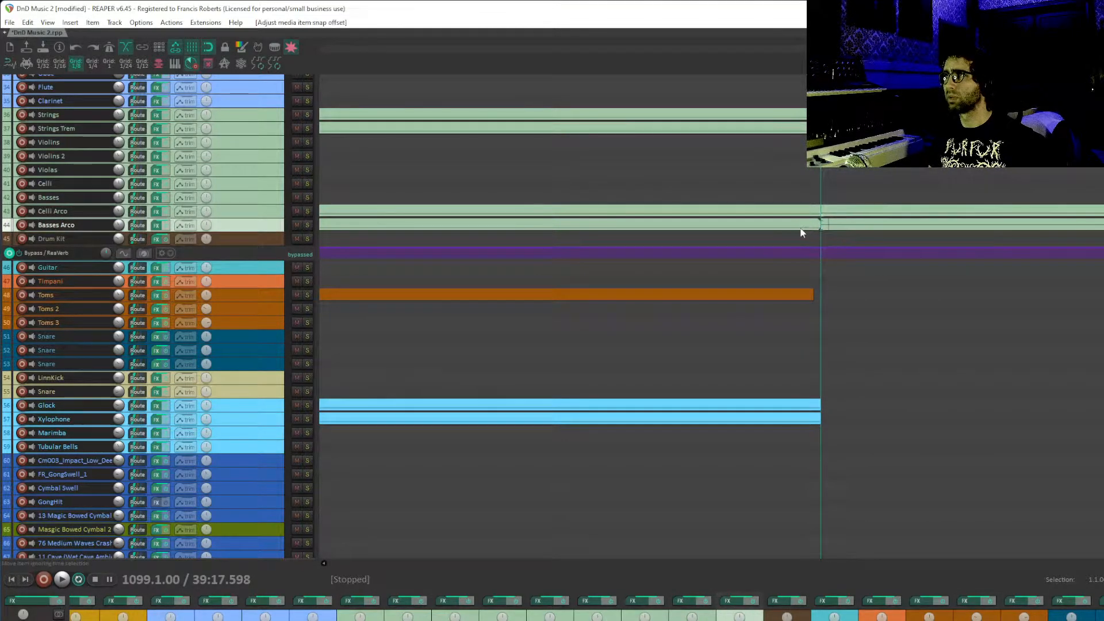
{"action": "left_click", "coordinate": [802, 231]}
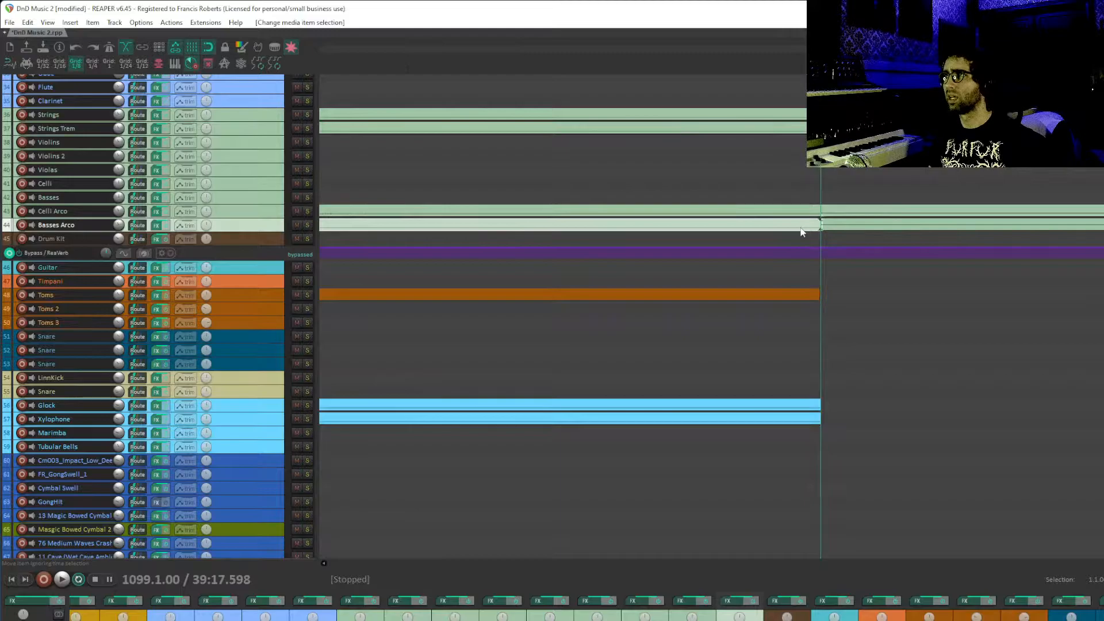
{"action": "left_click_drag", "start_coordinate": [828, 229], "coordinate": [821, 227]}
- Align the ends of the Strings Trem, Strings and Toms items with 1099.1.00
{"action": "left_click", "coordinate": [818, 128]}
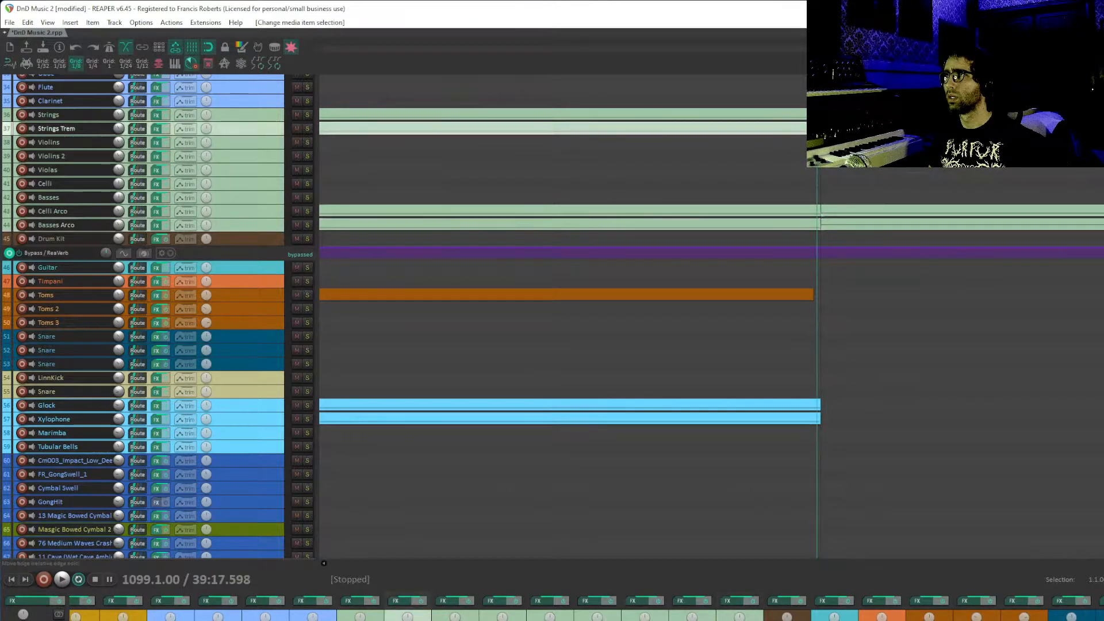
{"action": "left_click_drag", "start_coordinate": [822, 129], "coordinate": [817, 128]}
{"action": "left_click", "coordinate": [817, 115]}
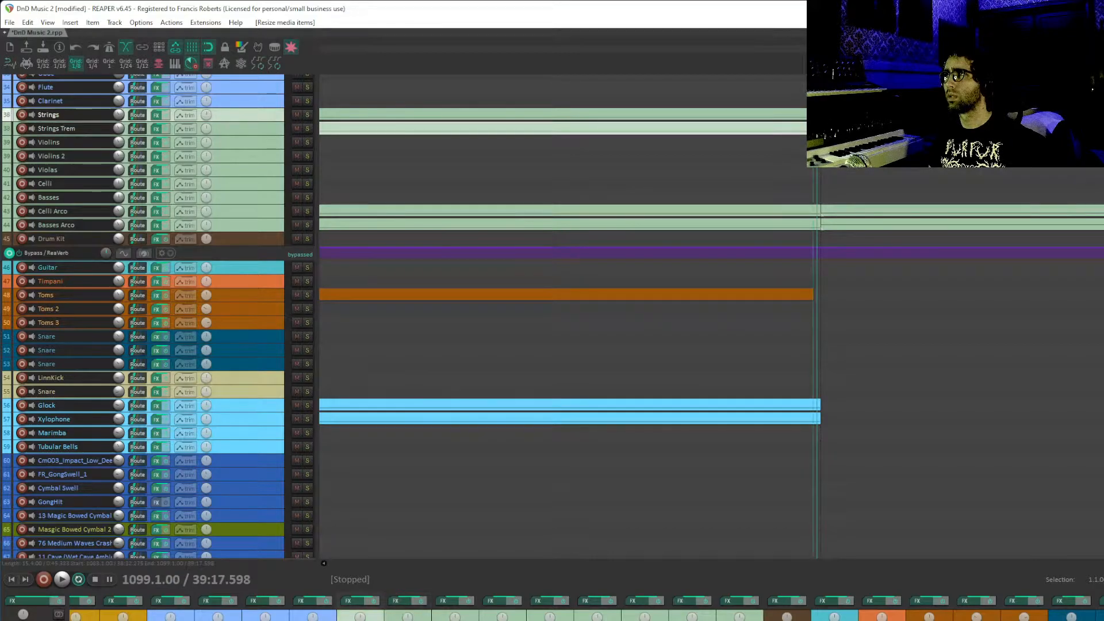
{"action": "left_click_drag", "start_coordinate": [817, 115], "coordinate": [820, 115]}
- Align the ends of the Celli Arco and Basses Arco items and the start of the Basses item with 1107.1.00
{"action": "scroll", "coordinate": [821, 116], "scroll_direction": "down", "scroll_amount": 12}
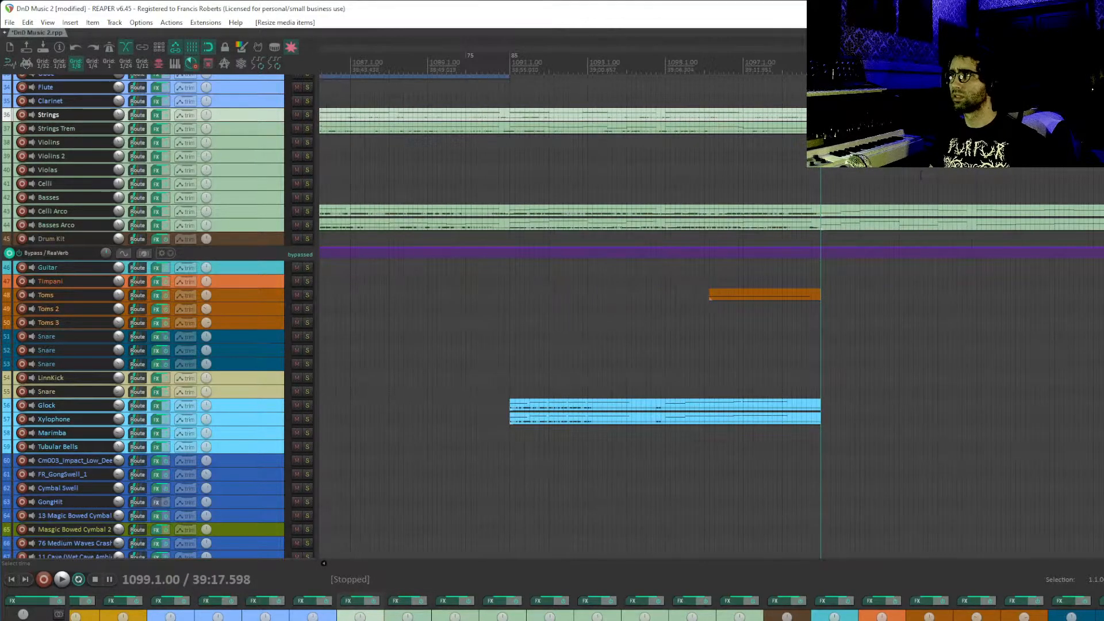
{"action": "left_click", "coordinate": [1102, 157]}
{"action": "scroll", "coordinate": [1102, 156], "scroll_direction": "up", "scroll_amount": 10}
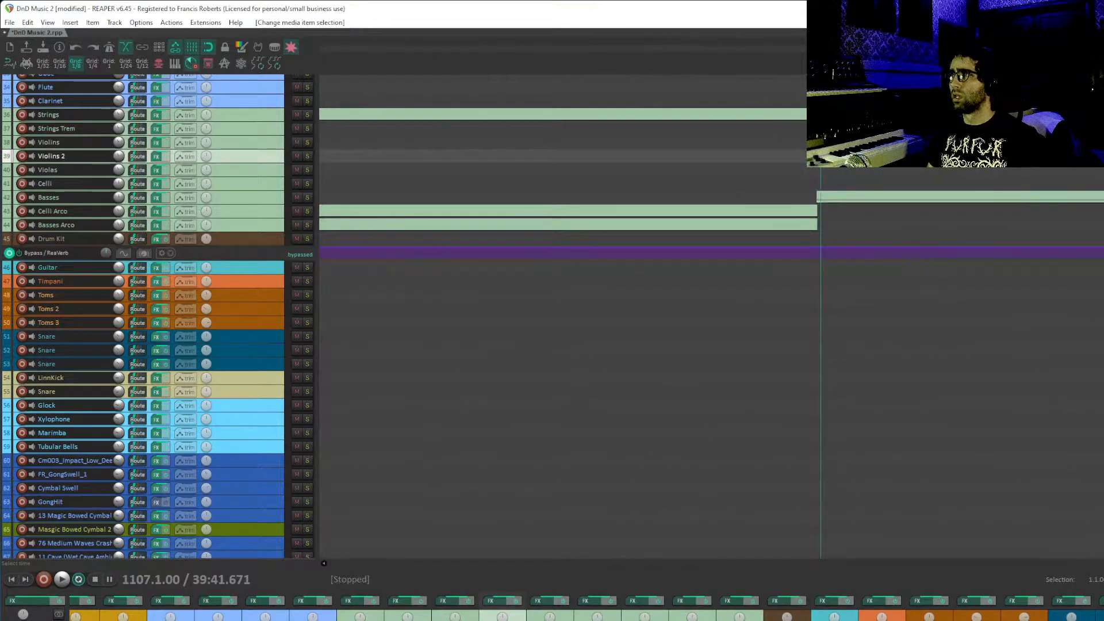
{"action": "left_click_drag", "start_coordinate": [792, 226], "coordinate": [848, 197]}
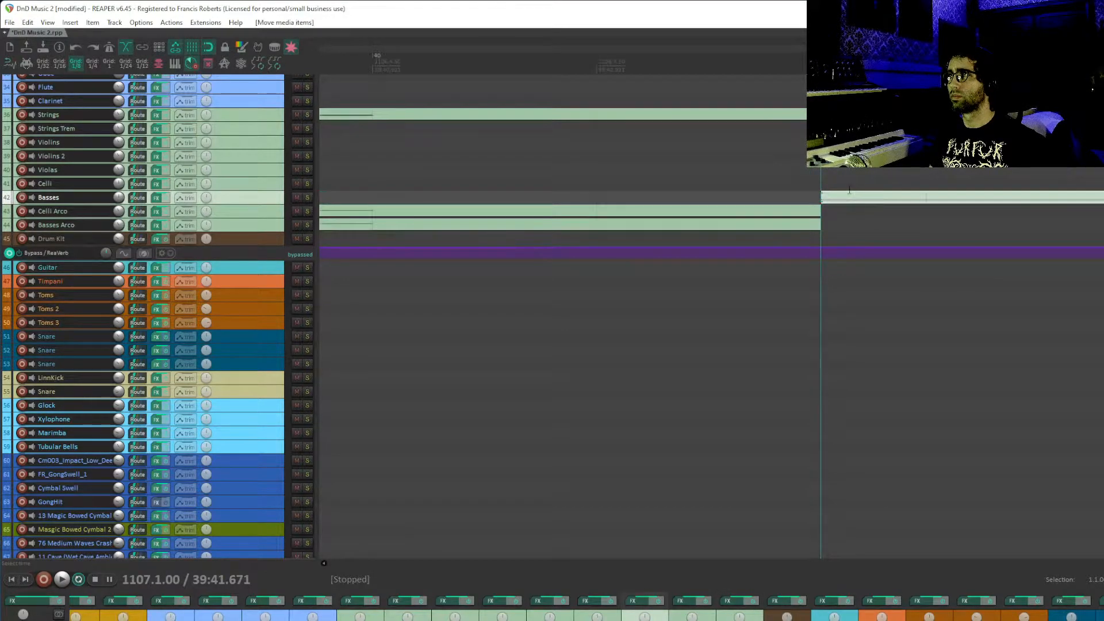
- Place the edit cursor at 1111.1.00 and align the starts of the Violins and Violins 2 items with it
{"action": "scroll", "coordinate": [849, 190], "scroll_direction": "down", "scroll_amount": 5}
{"action": "left_click", "coordinate": [899, 115]}
{"action": "scroll", "coordinate": [898, 117], "scroll_direction": "up", "scroll_amount": 6}
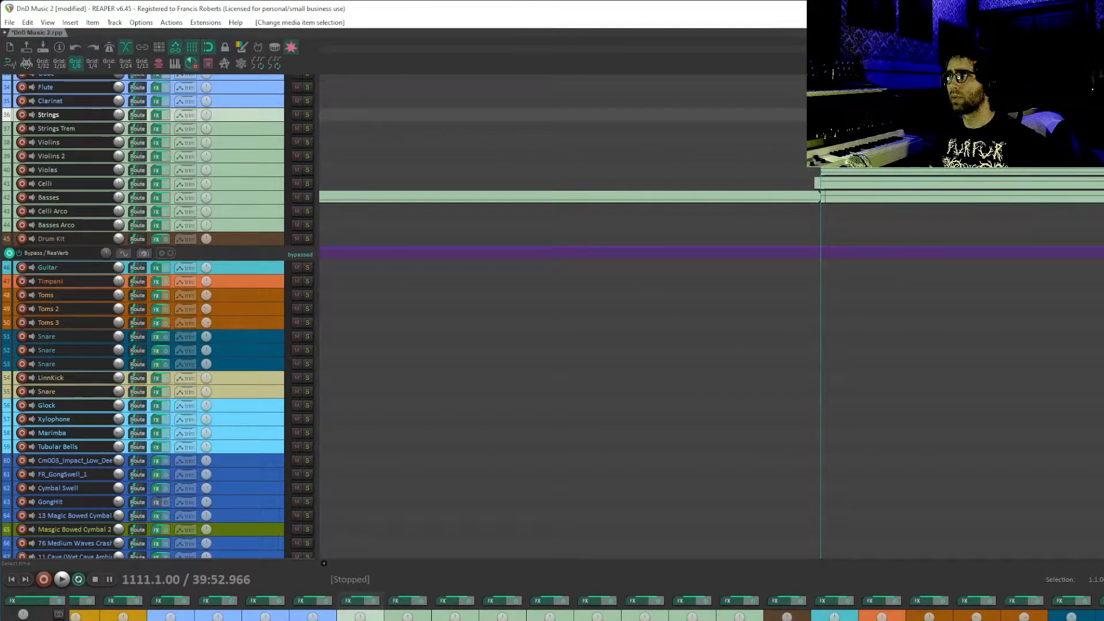
{"action": "left_click_drag", "start_coordinate": [846, 158], "coordinate": [856, 162]}
{"action": "left_click_drag", "start_coordinate": [858, 161], "coordinate": [869, 161]}
{"action": "left_click", "coordinate": [866, 115]}
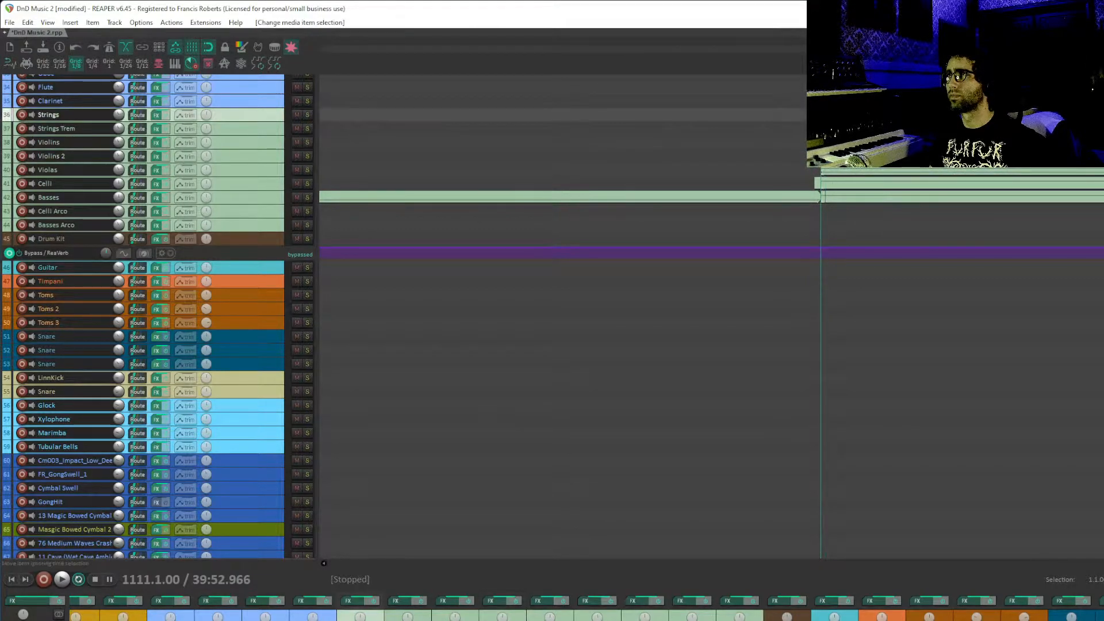
{"action": "left_click", "coordinate": [863, 143]}
{"action": "left_click", "coordinate": [863, 157]}
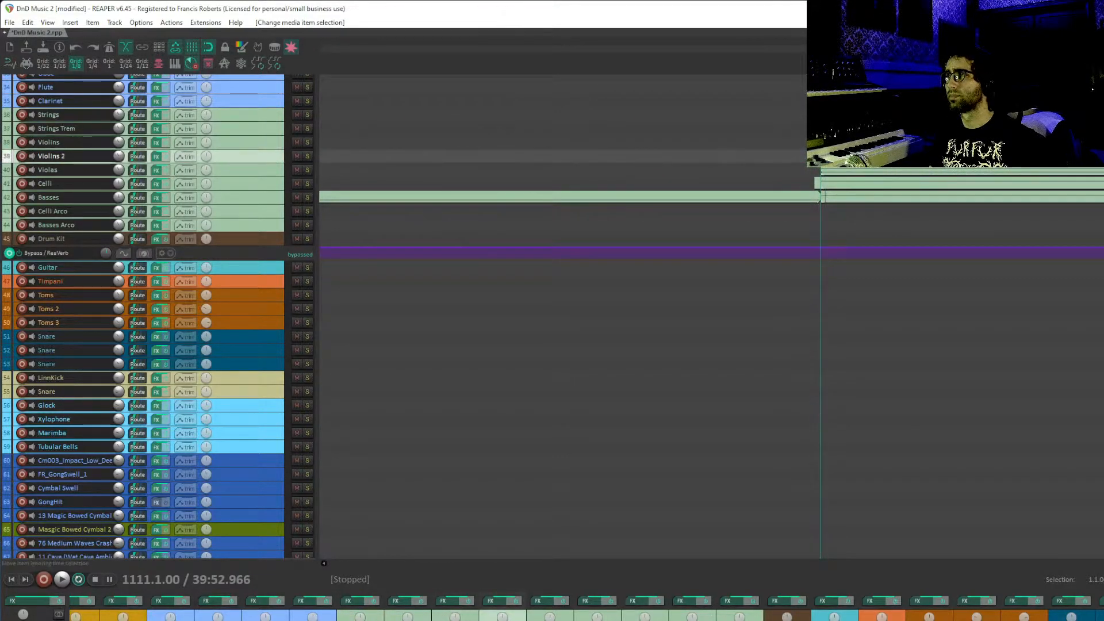
{"action": "scroll", "coordinate": [845, 164], "scroll_direction": "down", "scroll_amount": 8}
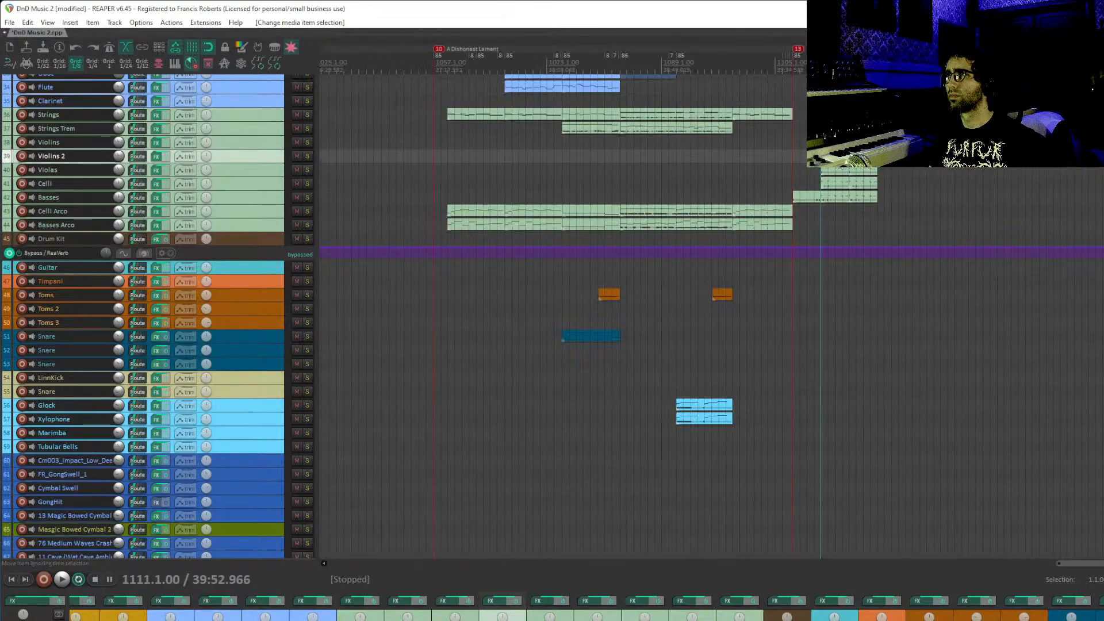
{"action": "scroll", "coordinate": [845, 164], "scroll_direction": "up", "scroll_amount": 8}
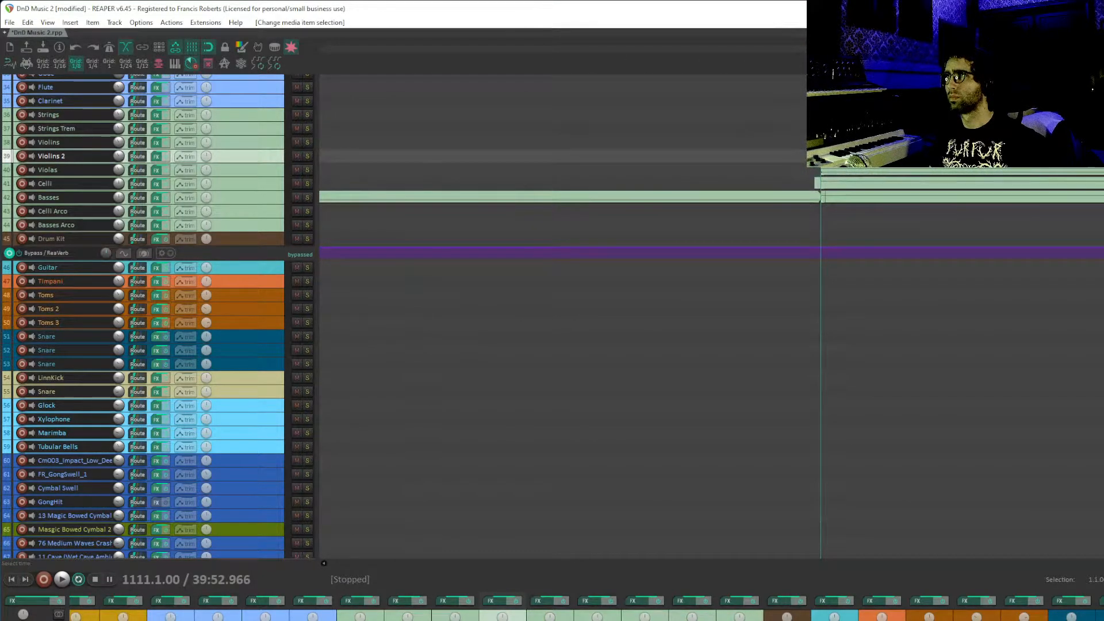
{"action": "scroll", "coordinate": [845, 164], "scroll_direction": "down", "scroll_amount": 6}
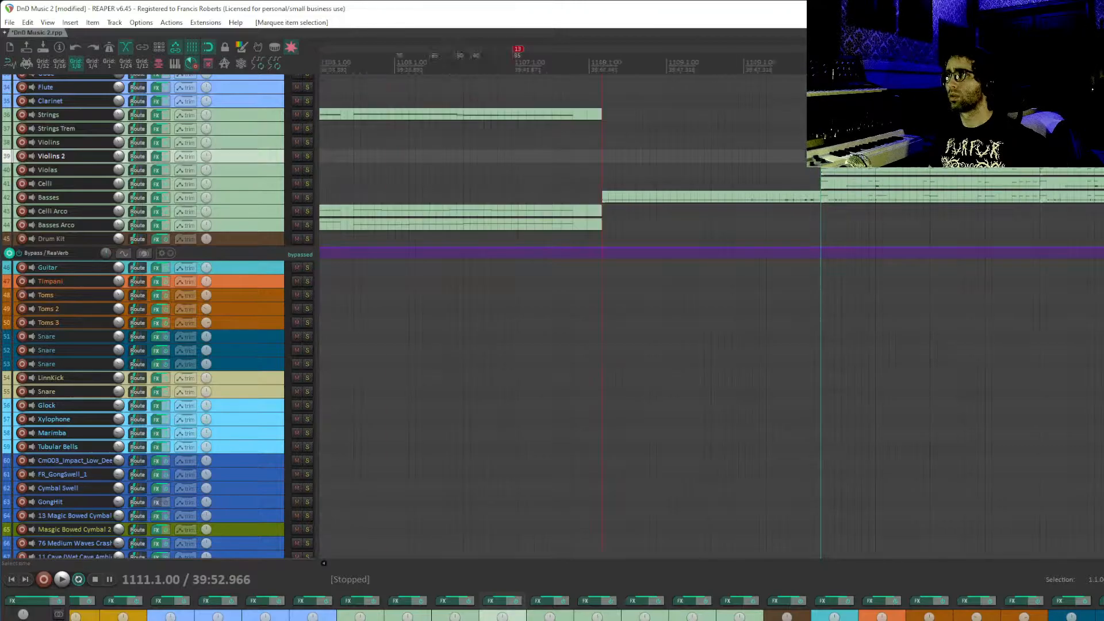
{"action": "scroll", "coordinate": [845, 164], "scroll_direction": "up", "scroll_amount": 6}
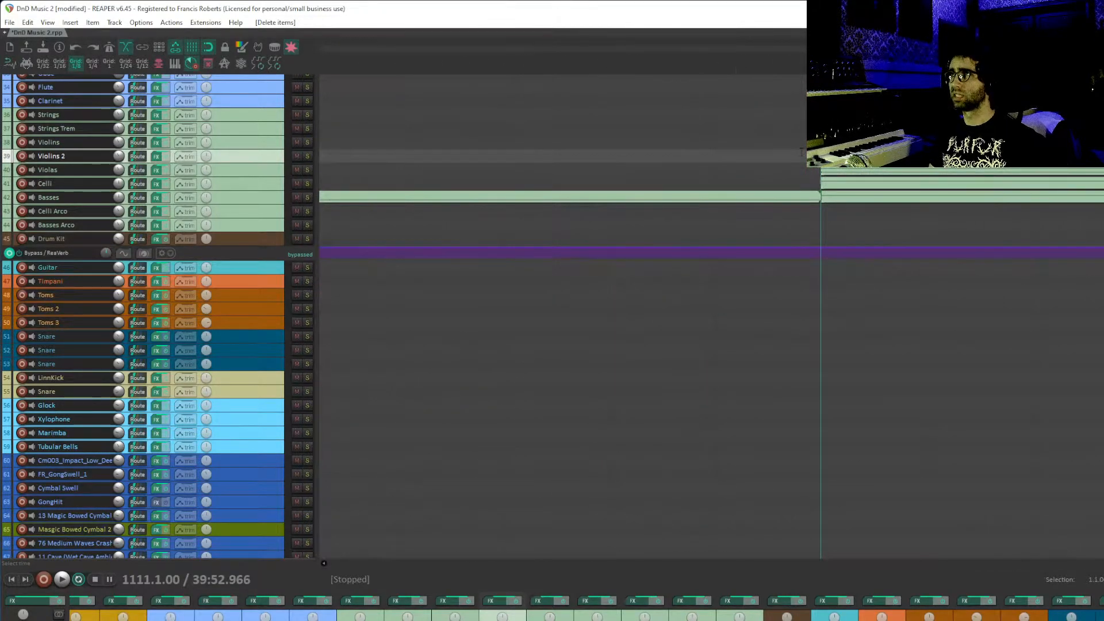
- Align the start of the Celli item and the meeting edges of the Basses items with 1111.1.00
{"action": "left_click_drag", "start_coordinate": [827, 144], "coordinate": [846, 161]}
{"action": "left_click_drag", "start_coordinate": [841, 157], "coordinate": [836, 159]}
{"action": "left_click", "coordinate": [830, 184]}
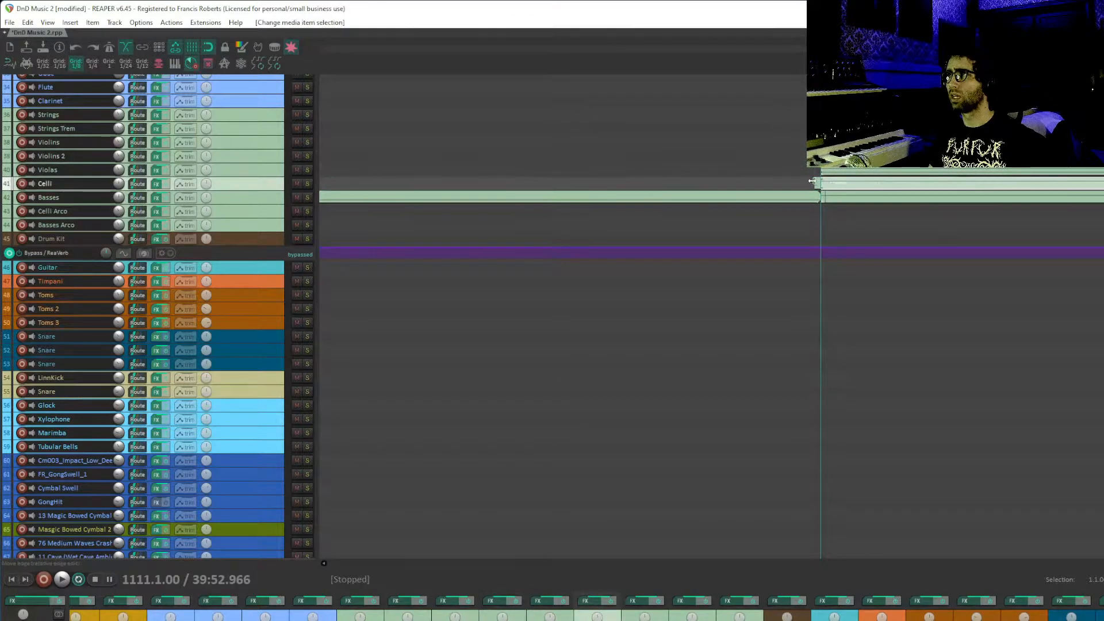
{"action": "left_click", "coordinate": [836, 200]}
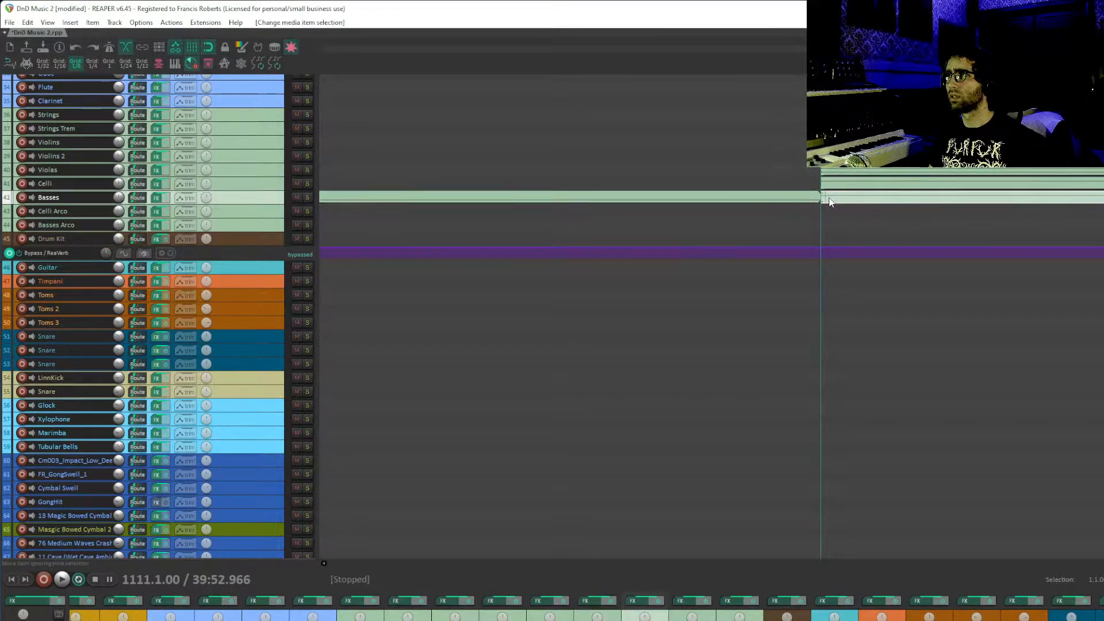
{"action": "left_click_drag", "start_coordinate": [824, 196], "coordinate": [824, 196]}
{"action": "left_click", "coordinate": [817, 143]}
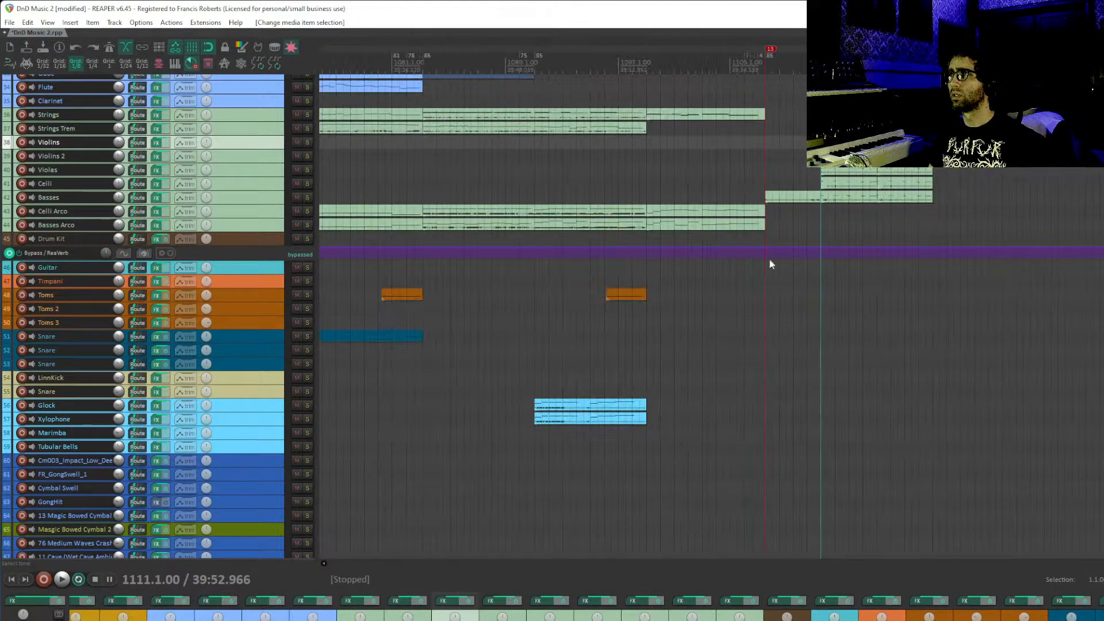
- Check the item boundaries on the piano, Pans and Harp tracks at 1107.1.00 and 1123.1.00
{"action": "scroll", "coordinate": [272, 411], "scroll_direction": "down", "scroll_amount": 5}
{"action": "scroll", "coordinate": [282, 407], "scroll_direction": "up", "scroll_amount": 6}
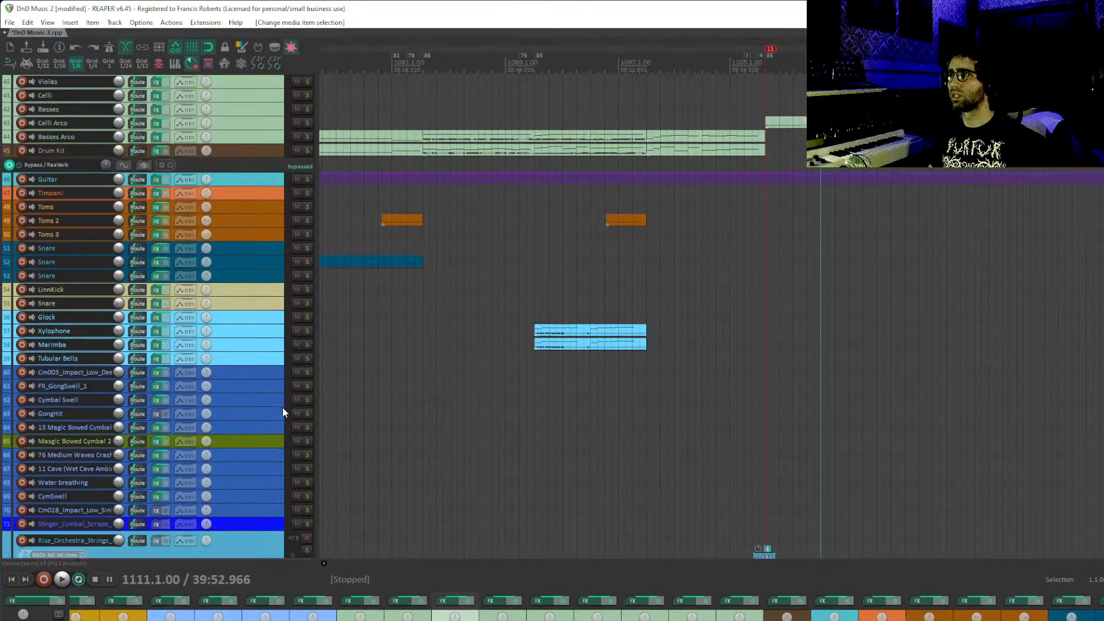
{"action": "scroll", "coordinate": [283, 409], "scroll_direction": "up", "scroll_amount": 10}
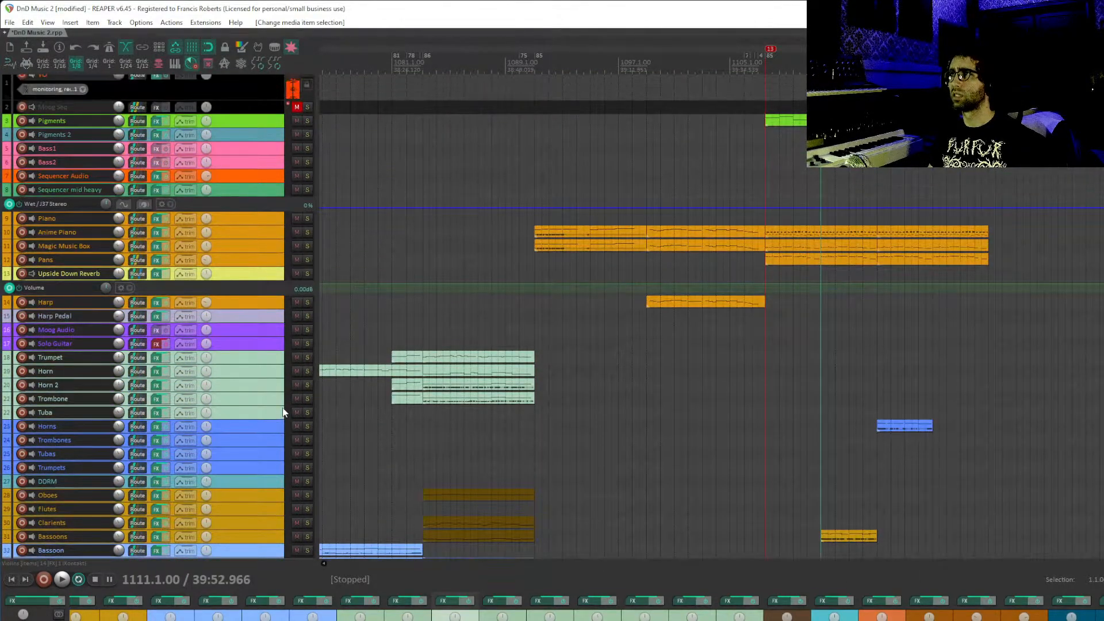
{"action": "left_click", "coordinate": [768, 148]}
{"action": "scroll", "coordinate": [768, 153], "scroll_direction": "up", "scroll_amount": 6}
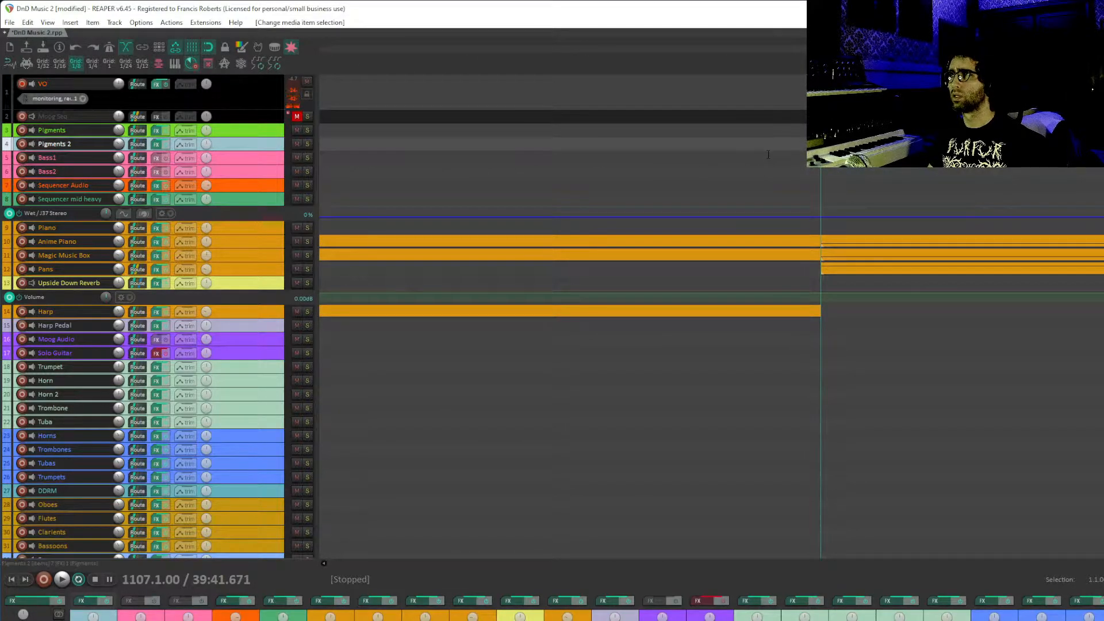
{"action": "scroll", "coordinate": [765, 159], "scroll_direction": "down", "scroll_amount": 8}
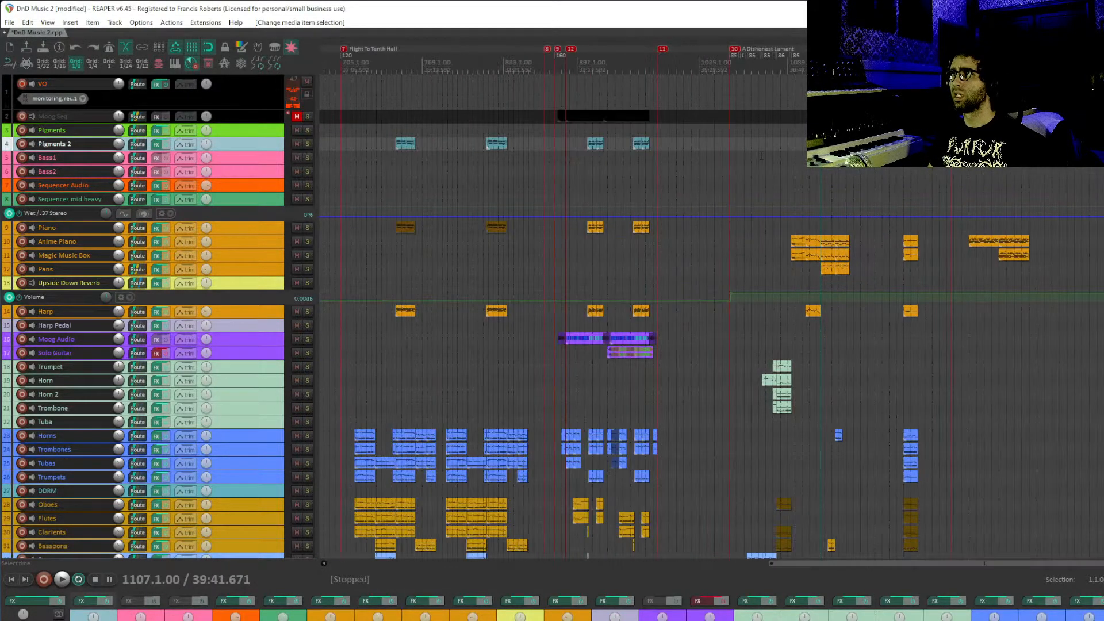
{"action": "left_click", "coordinate": [902, 216]}
{"action": "scroll", "coordinate": [902, 216], "scroll_direction": "up", "scroll_amount": 8}
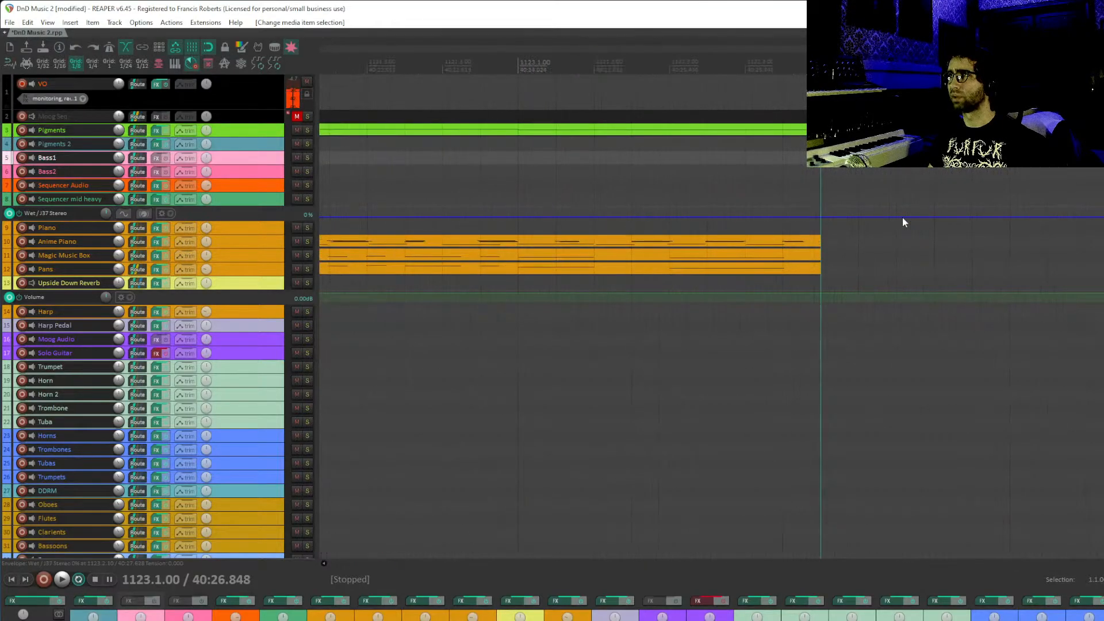
{"action": "scroll", "coordinate": [870, 176], "scroll_direction": "down", "scroll_amount": 10}
{"action": "scroll", "coordinate": [690, 284], "scroll_direction": "up", "scroll_amount": 4}
- Start playback from the beginning of the Anime Piano items at bar 1091 and save the project
{"action": "left_click_drag", "start_coordinate": [690, 283], "coordinate": [726, 286]}
{"action": "left_click", "coordinate": [693, 151]}
{"action": "key", "text": "space"}
{"action": "key", "text": "ctrl+s"}
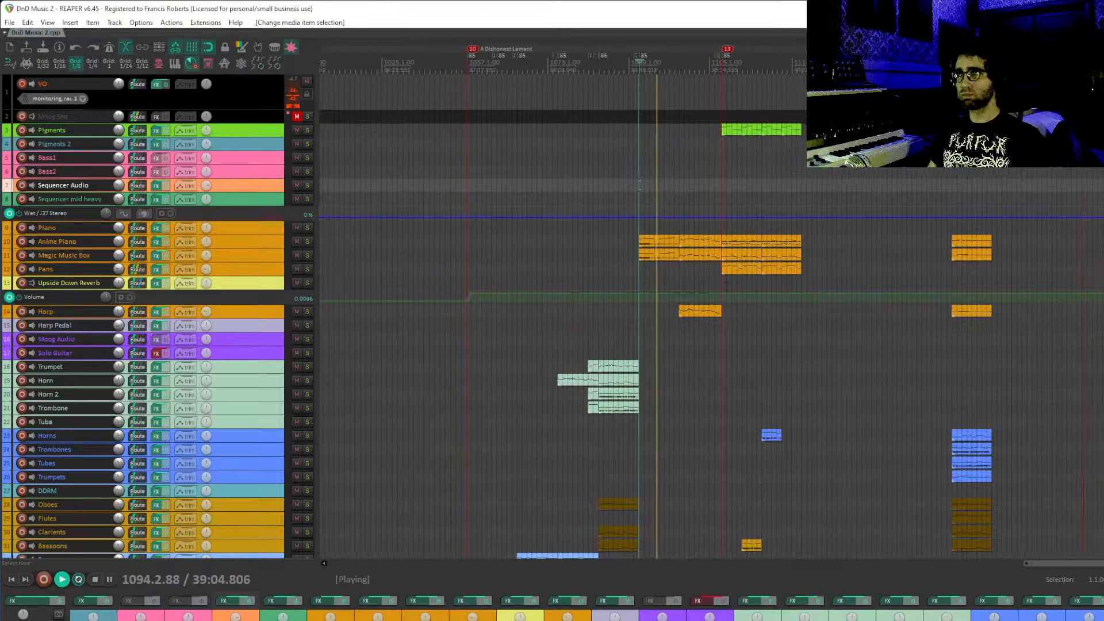
- Listen to the section with enlarged tracks, following the Anime Piano, Magic Music Box, Pans and Harp items
{"action": "left_click_drag", "start_coordinate": [1103, 296], "coordinate": [964, 296]}
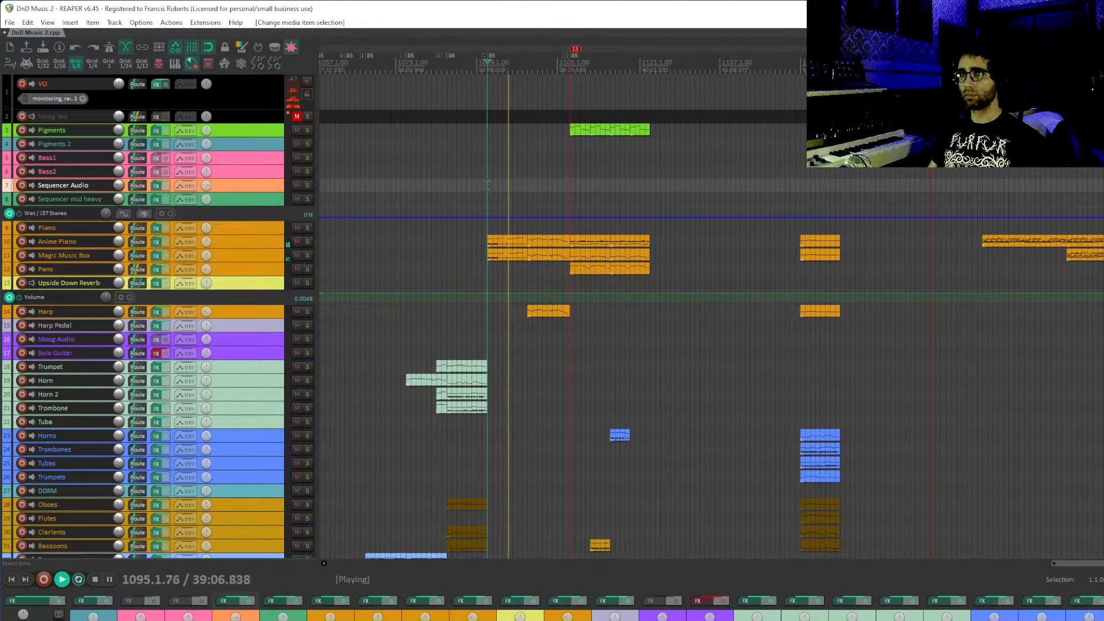
{"action": "scroll", "coordinate": [247, 246], "scroll_direction": "up", "scroll_amount": 4}
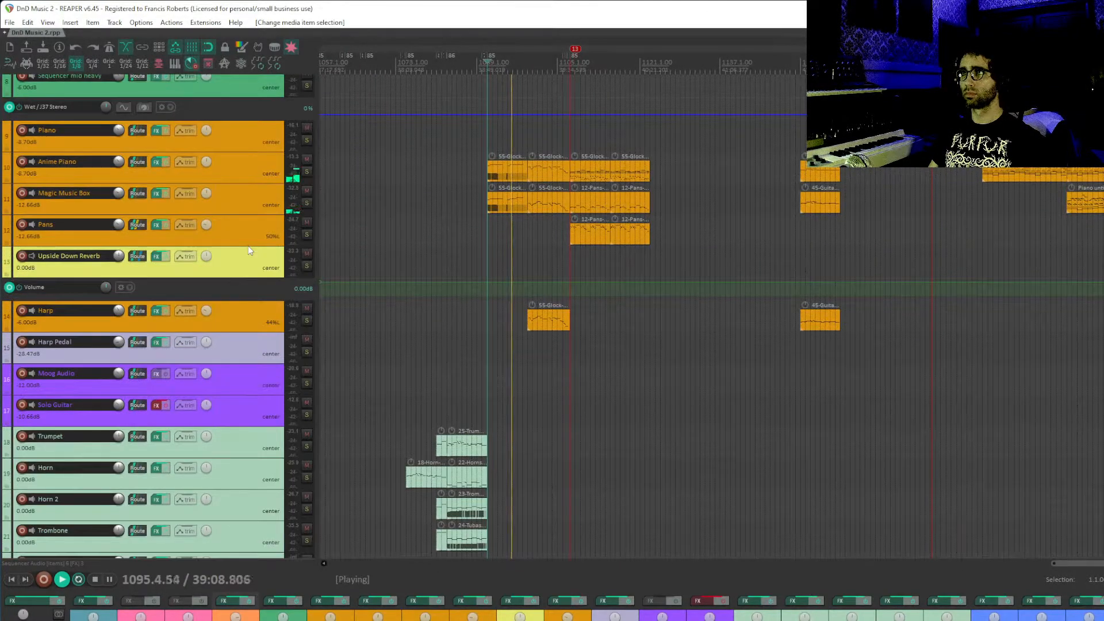
{"action": "scroll", "coordinate": [247, 246], "scroll_direction": "up", "scroll_amount": 1}
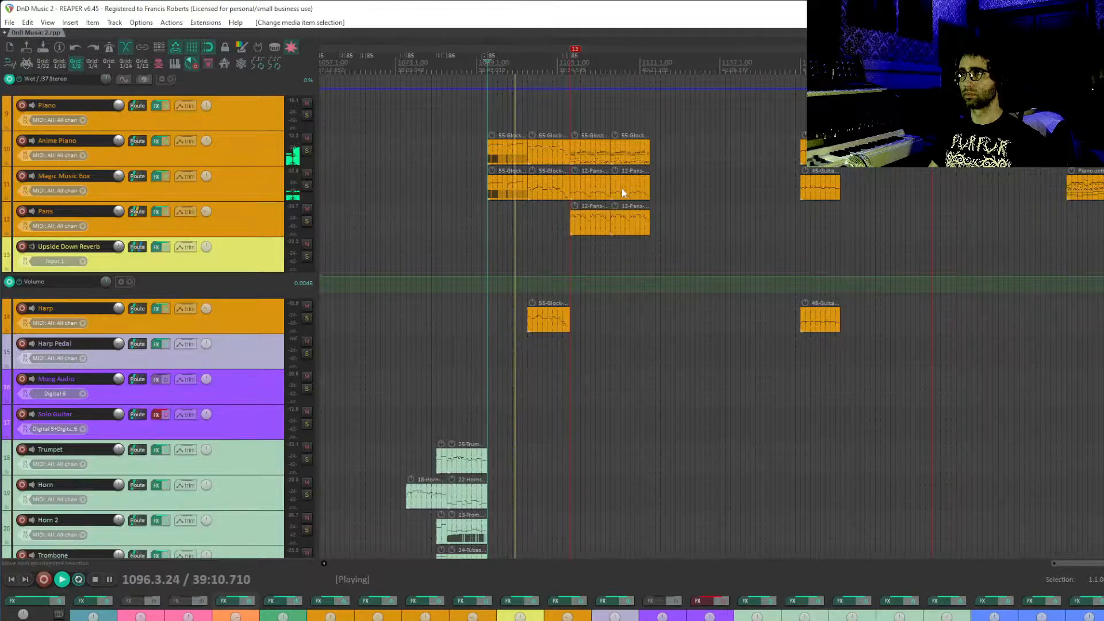
{"action": "scroll", "coordinate": [595, 207], "scroll_direction": "up", "scroll_amount": 5}
{"action": "left_click_drag", "start_coordinate": [1071, 202], "coordinate": [819, 277]}
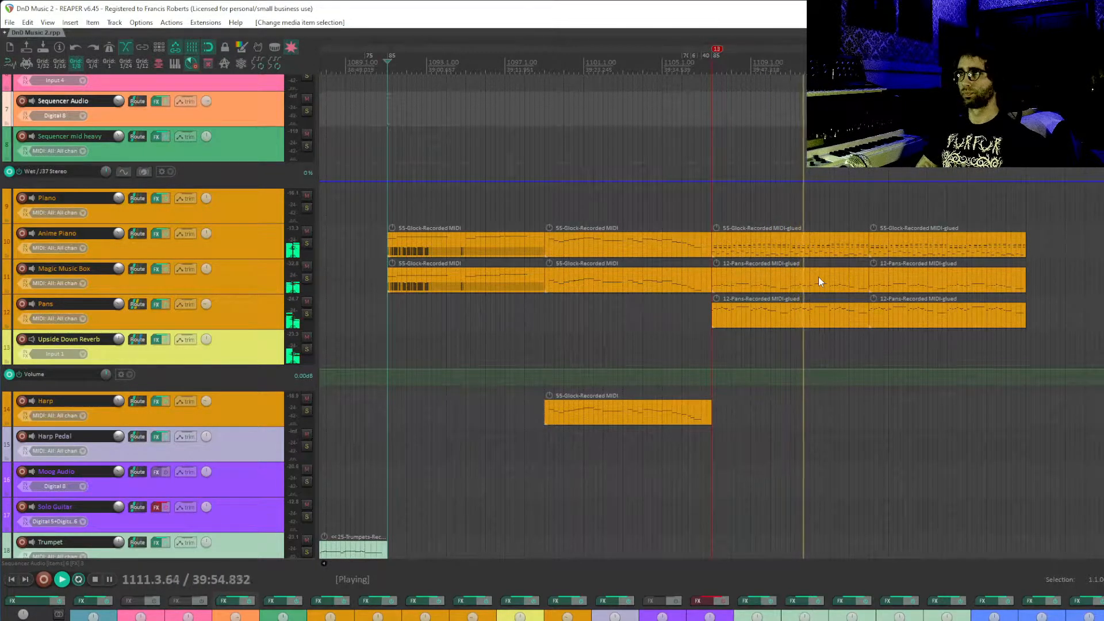
{"action": "scroll", "coordinate": [822, 312], "scroll_direction": "down", "scroll_amount": 10}
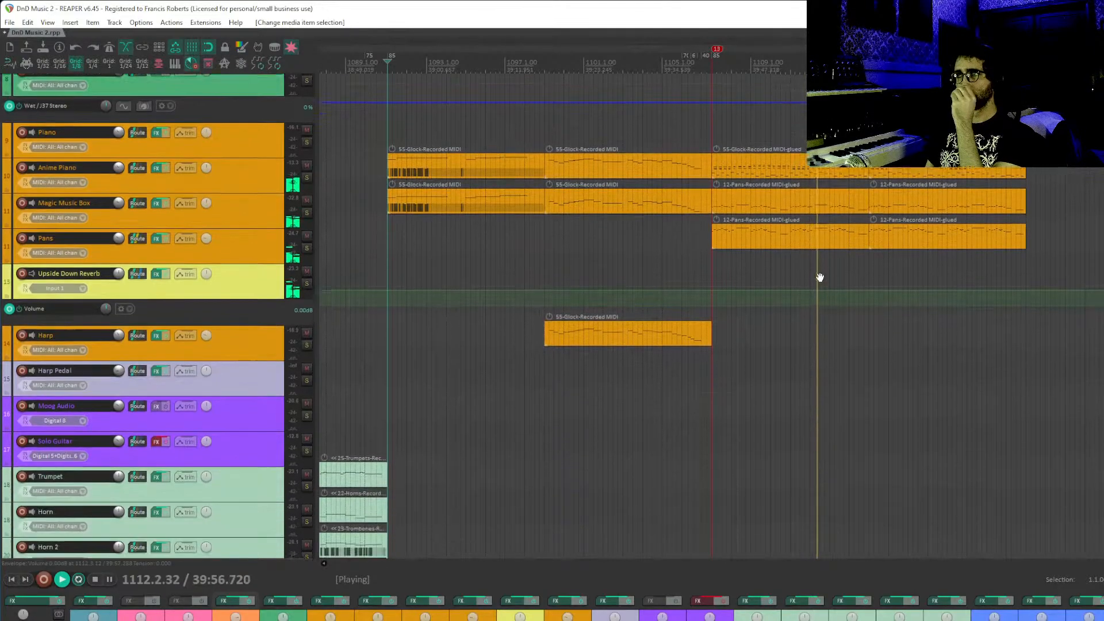
- Follow the playback through bars 1113 to 1118, reviewing the Violins to Basses items and the Horns item
{"action": "scroll", "coordinate": [864, 194], "scroll_direction": "down", "scroll_amount": 12}
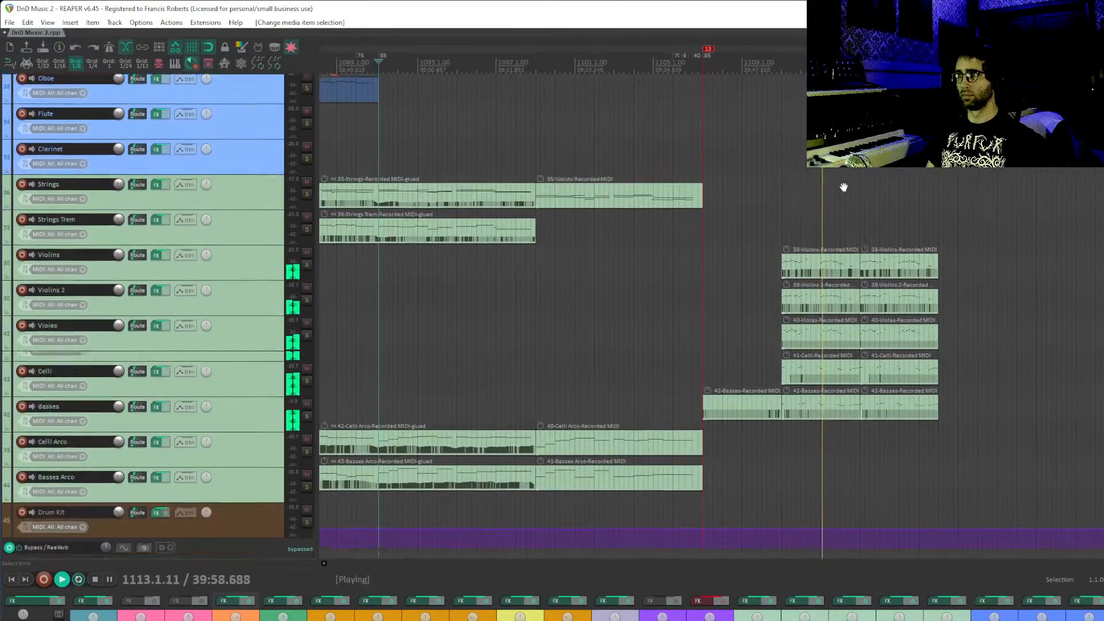
{"action": "scroll", "coordinate": [591, 207], "scroll_direction": "right", "scroll_amount": 6}
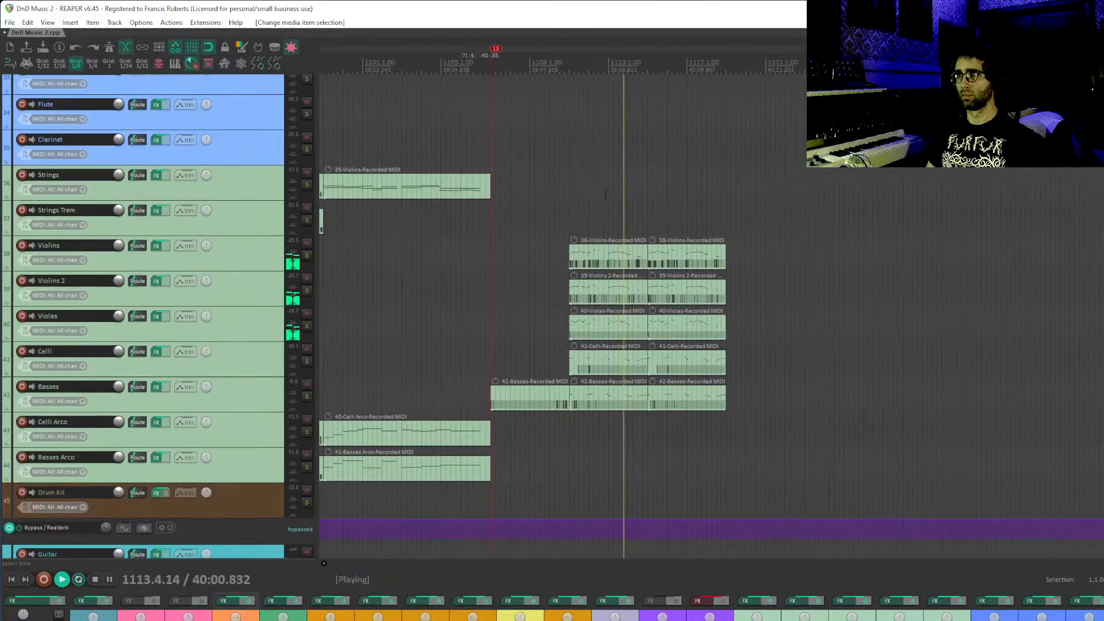
{"action": "scroll", "coordinate": [581, 212], "scroll_direction": "right", "scroll_amount": 3}
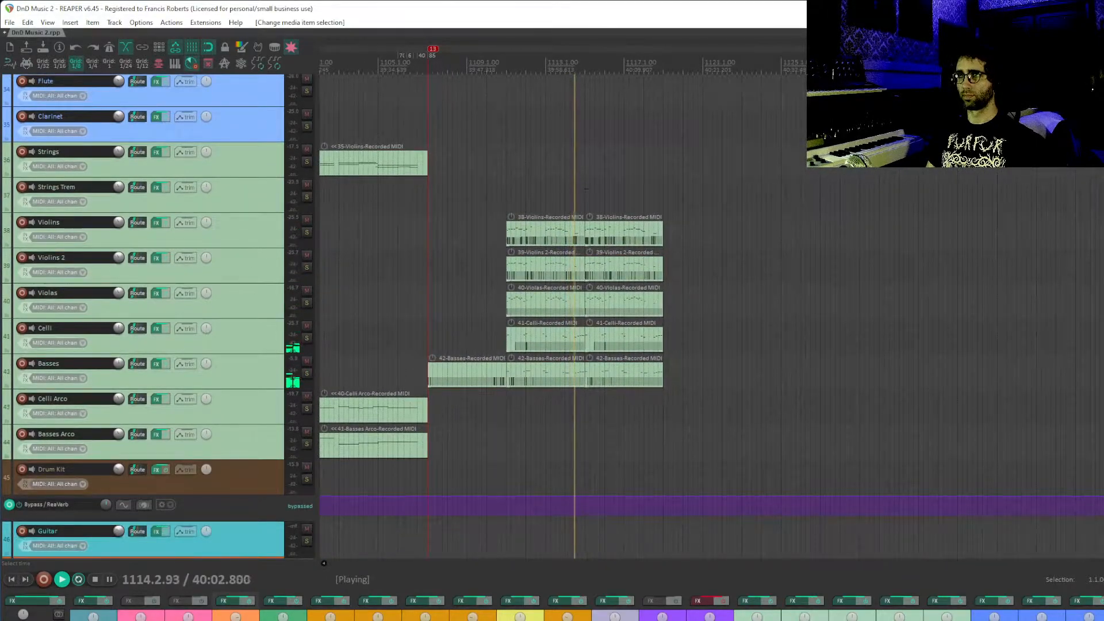
{"action": "scroll", "coordinate": [581, 211], "scroll_direction": "up", "scroll_amount": 8}
{"action": "left_click_drag", "start_coordinate": [584, 202], "coordinate": [540, 475]}
{"action": "left_click_drag", "start_coordinate": [537, 259], "coordinate": [532, 407]}
{"action": "left_click_drag", "start_coordinate": [549, 306], "coordinate": [524, 264]}
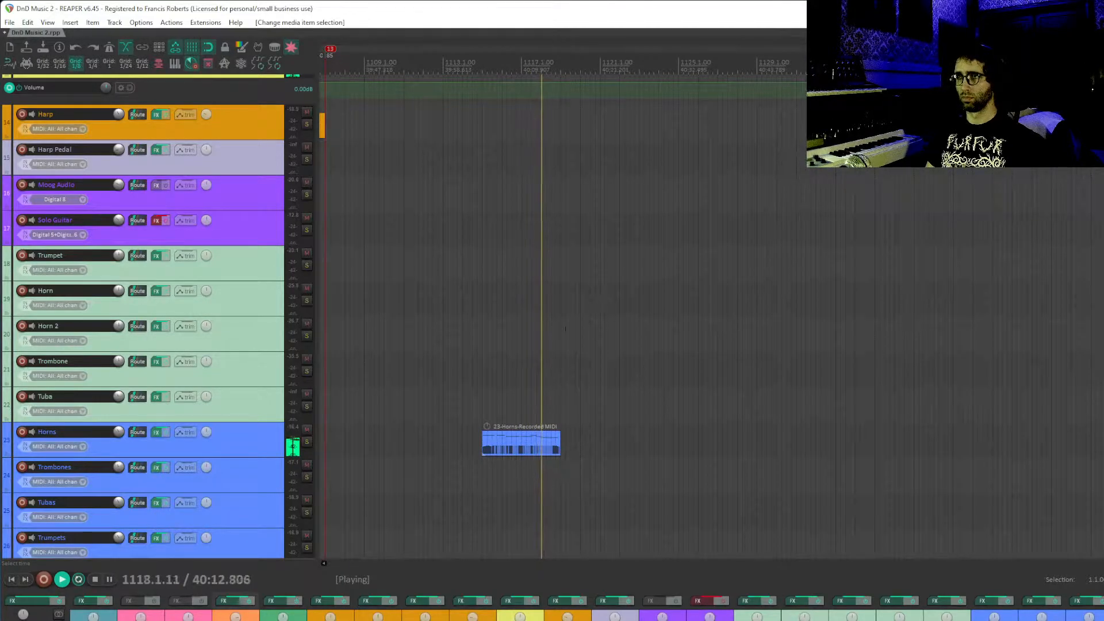
- Stop playback and remove the Basses item spanning bars 1107 to 1111
{"action": "left_click_drag", "start_coordinate": [536, 416], "coordinate": [546, 276]}
{"action": "left_click_drag", "start_coordinate": [540, 379], "coordinate": [552, 298]}
{"action": "left_click_drag", "start_coordinate": [538, 493], "coordinate": [555, 236]}
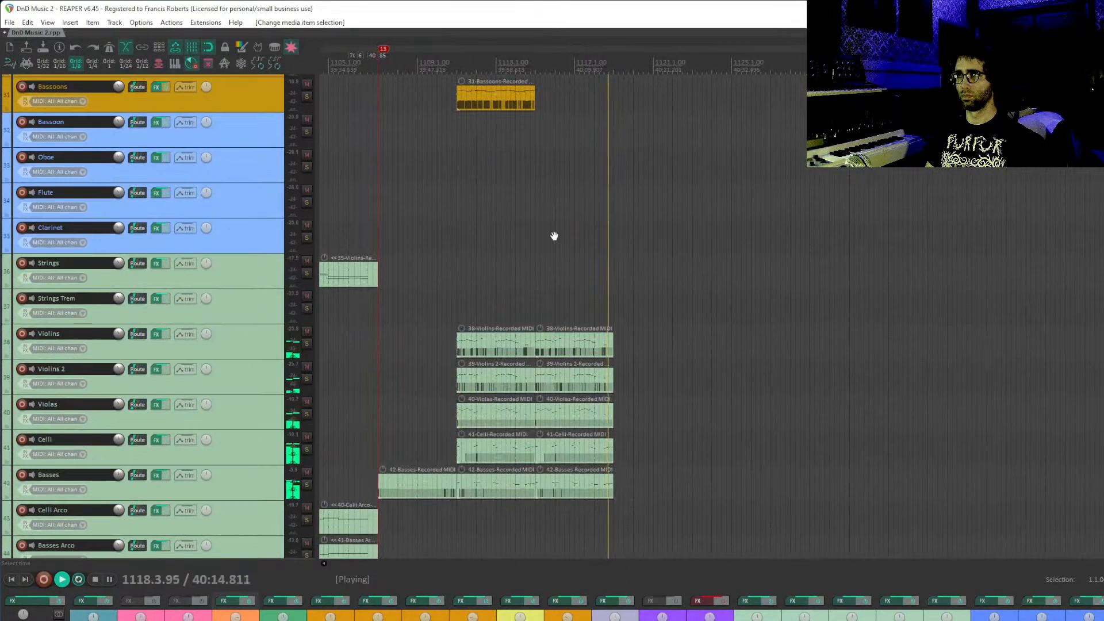
{"action": "left_click_drag", "start_coordinate": [564, 355], "coordinate": [570, 293]}
{"action": "key", "text": "space"}
{"action": "left_click", "coordinate": [492, 431]}
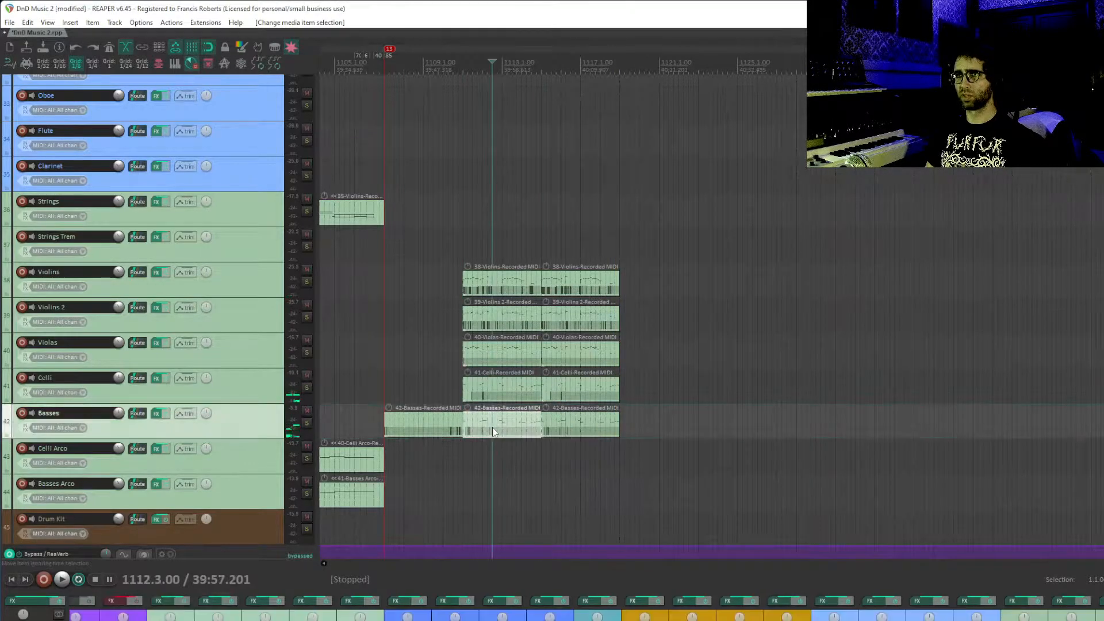
{"action": "left_click", "coordinate": [488, 417]}
{"action": "left_click", "coordinate": [436, 428]}
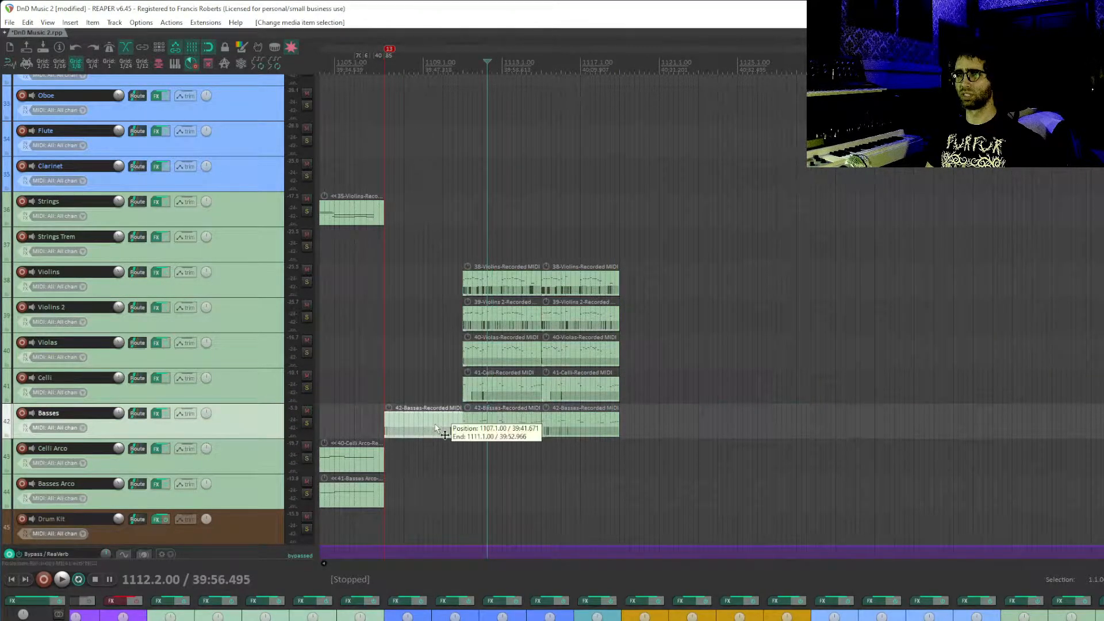
{"action": "scroll", "coordinate": [458, 425], "scroll_direction": "up", "scroll_amount": 5}
{"action": "left_click", "coordinate": [860, 430]}
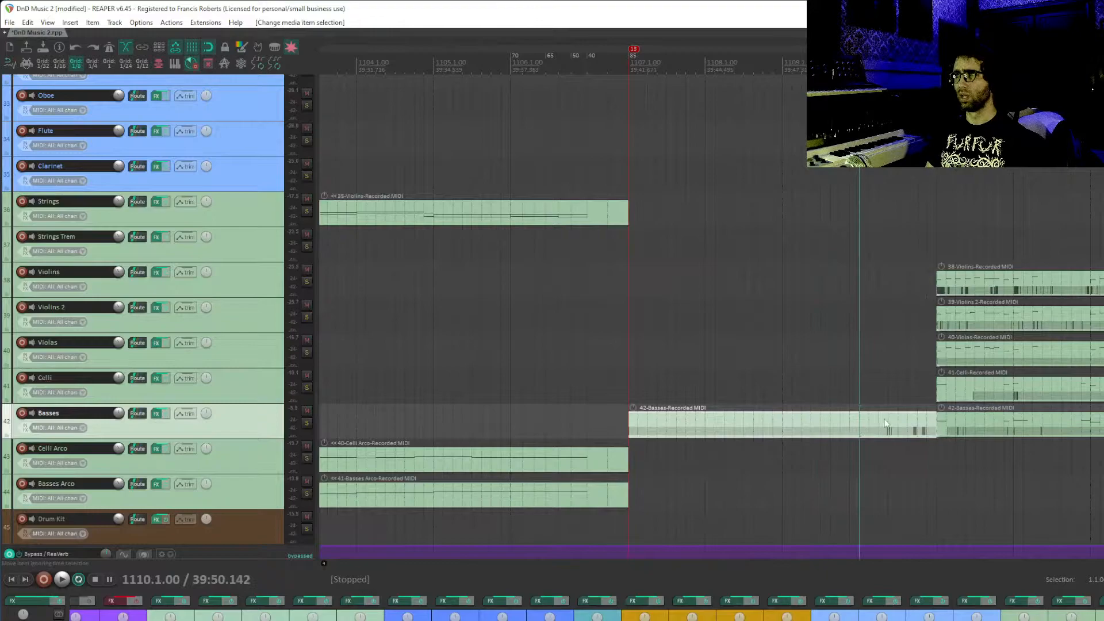
{"action": "scroll", "coordinate": [933, 430], "scroll_direction": "down", "scroll_amount": 3}
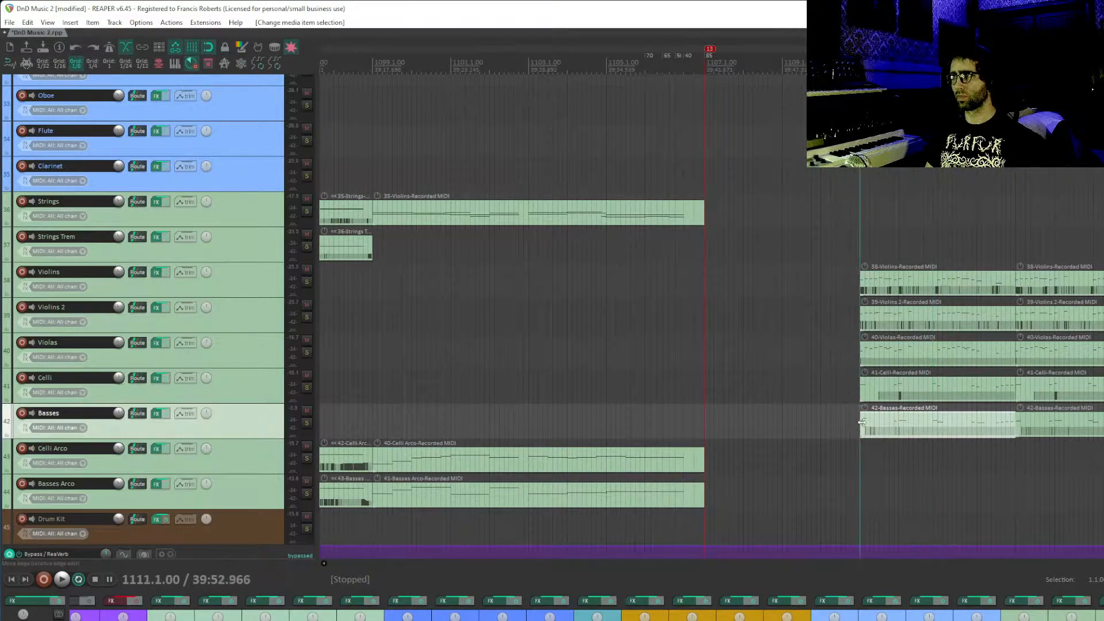
- Glue the Violins, Violins 2, Violas, Celli and Basses items starting at bar 1111 into one item per track
{"action": "scroll", "coordinate": [862, 422], "scroll_direction": "up", "scroll_amount": 3}
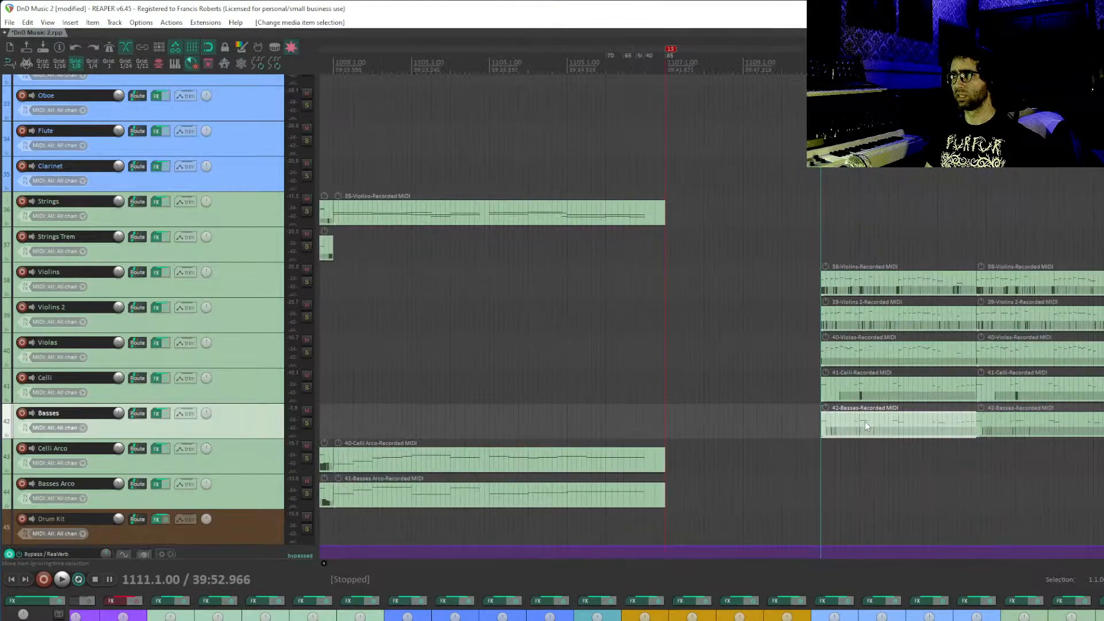
{"action": "left_click_drag", "start_coordinate": [865, 444], "coordinate": [1102, 198]}
{"action": "key", "text": "ctrl+shift+g"}
- Lower the entire mod wheel curve in the glued Violins and Violins 2 items
{"action": "double_click", "coordinate": [932, 279]}
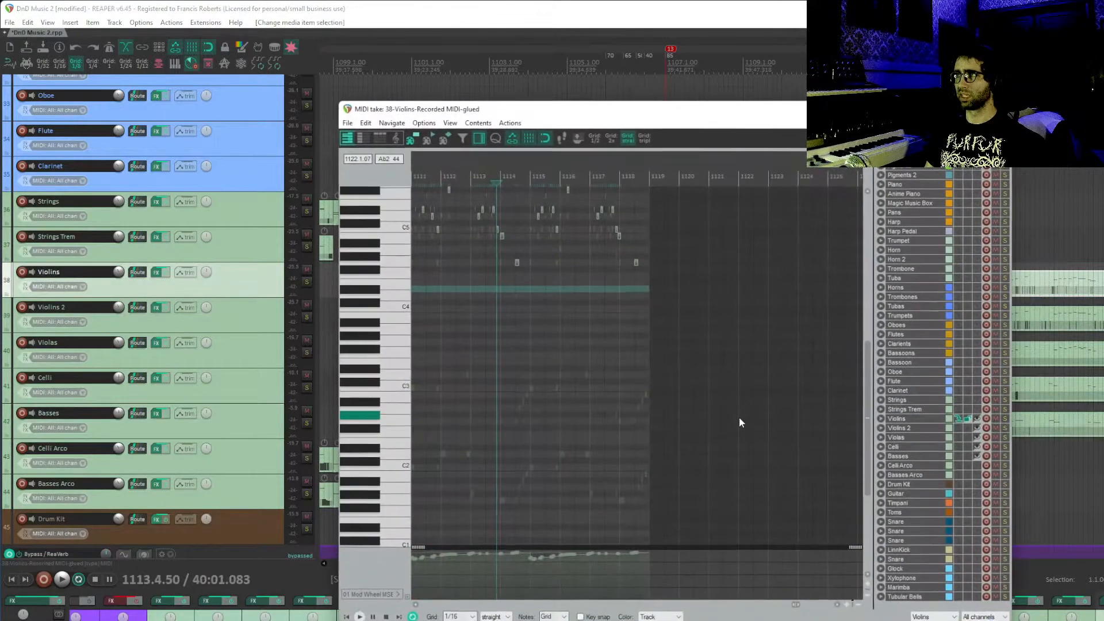
{"action": "left_click_drag", "start_coordinate": [699, 580], "coordinate": [414, 549]}
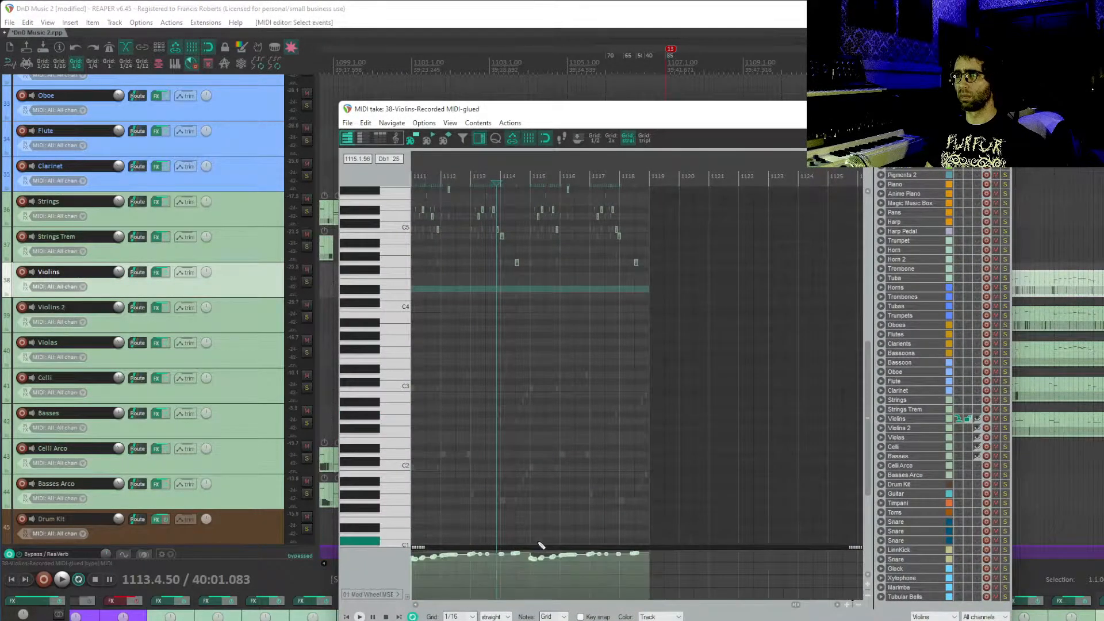
{"action": "left_click_drag", "start_coordinate": [495, 554], "coordinate": [495, 562]}
{"action": "key", "text": "Escape"}
{"action": "double_click", "coordinate": [884, 311]}
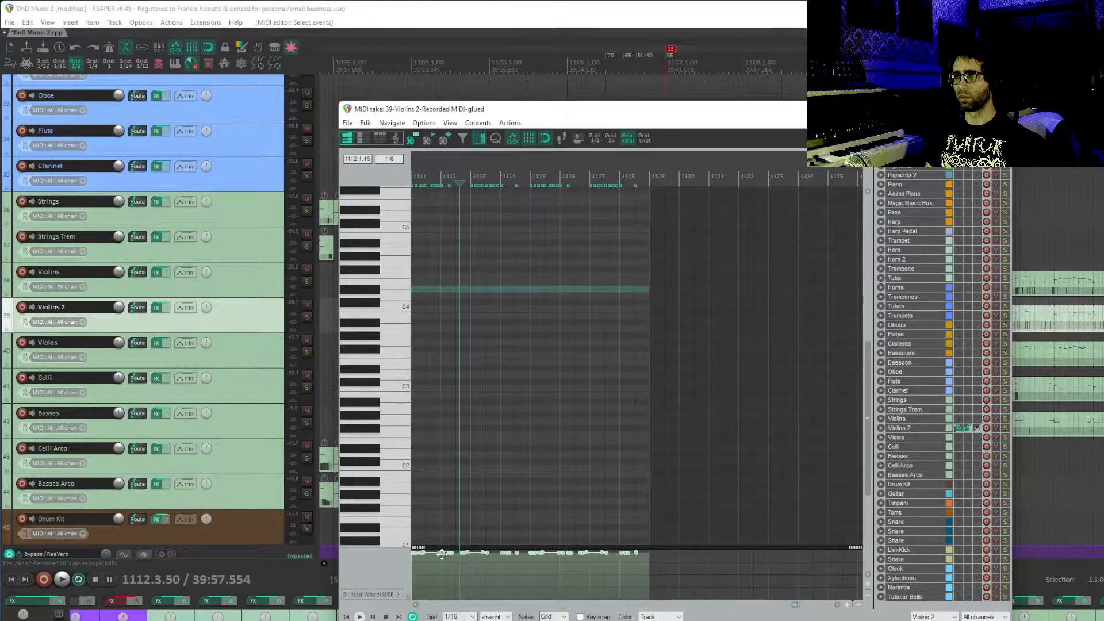
{"action": "left_click_drag", "start_coordinate": [442, 555], "coordinate": [442, 559]}
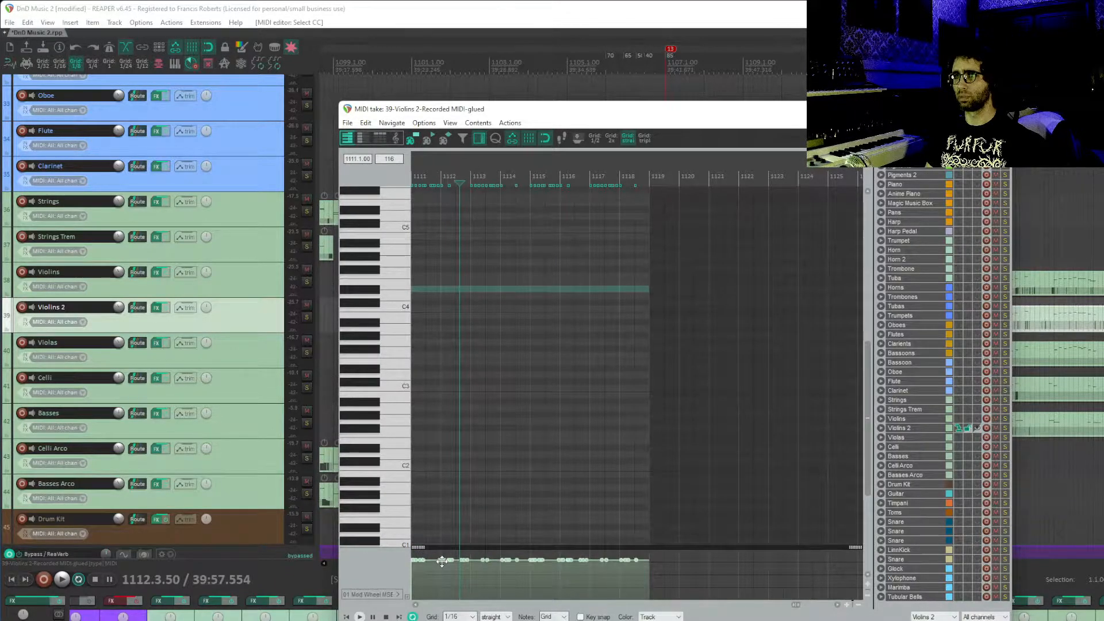
{"action": "key", "text": "Escape"}
- Lower the entire mod wheel curve in the glued Celli and Violas items
{"action": "double_click", "coordinate": [1079, 357]}
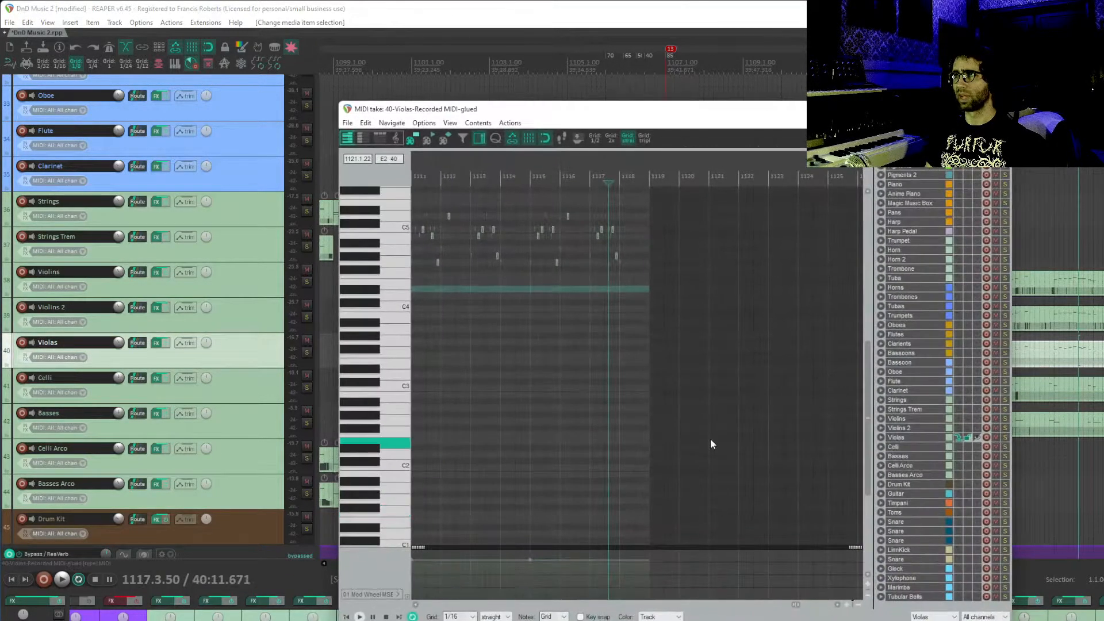
{"action": "scroll", "coordinate": [712, 443], "scroll_direction": "down", "scroll_amount": 3}
{"action": "key", "text": "Escape"}
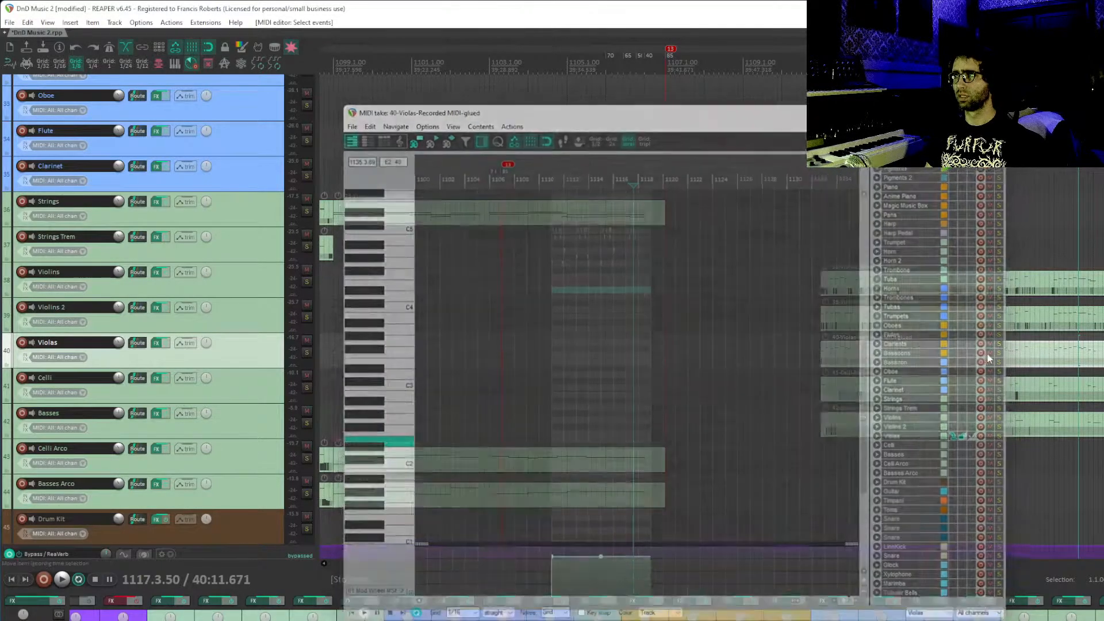
{"action": "double_click", "coordinate": [1013, 379]}
{"action": "left_click_drag", "start_coordinate": [678, 573], "coordinate": [352, 517]}
{"action": "left_click_drag", "start_coordinate": [442, 552], "coordinate": [445, 562]}
{"action": "left_click", "coordinate": [999, 109]}
{"action": "double_click", "coordinate": [998, 361]}
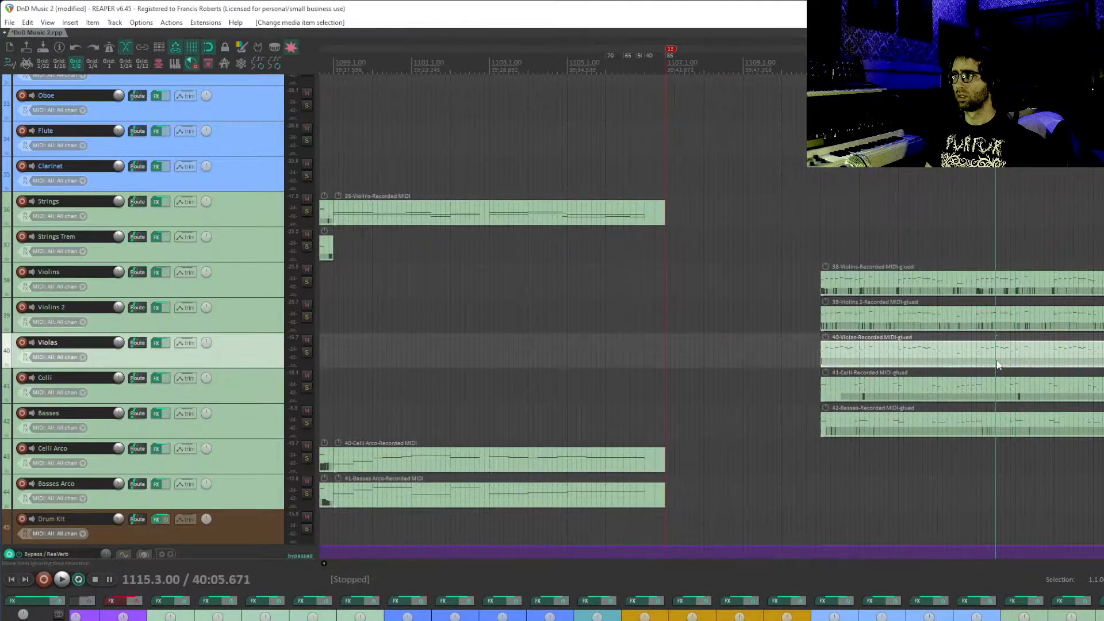
{"action": "left_click_drag", "start_coordinate": [690, 573], "coordinate": [527, 551]}
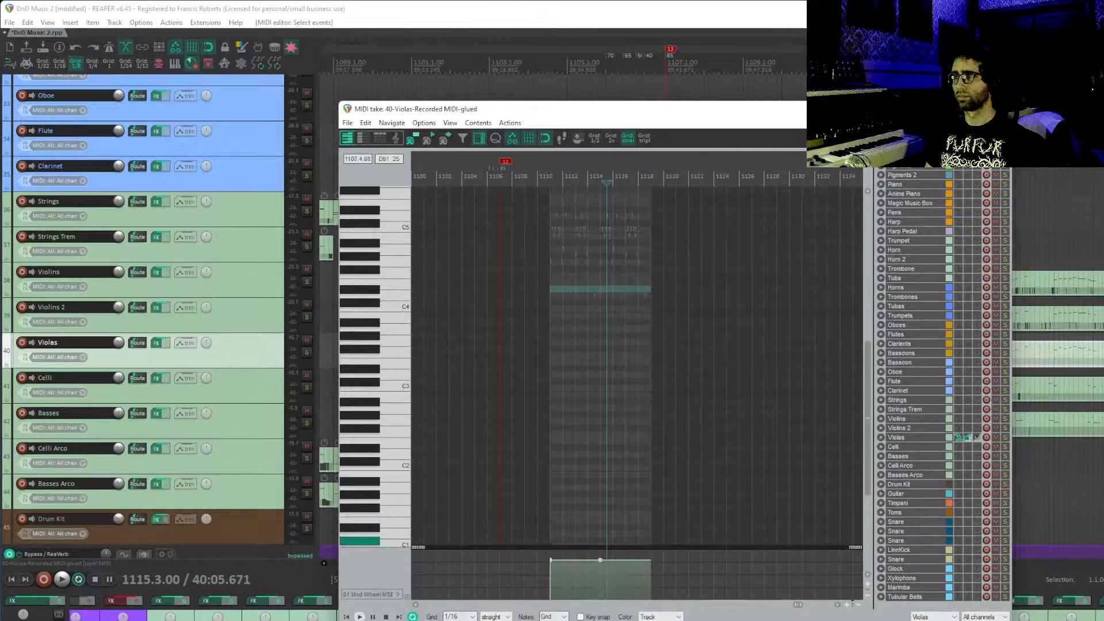
{"action": "left_click", "coordinate": [999, 109]}
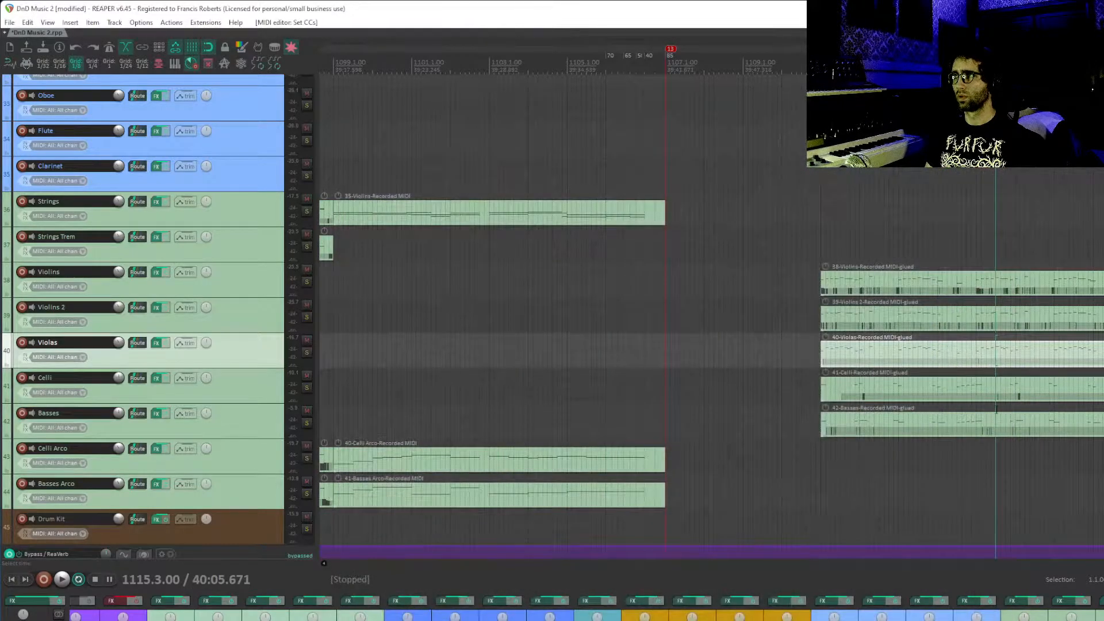
- Lower all mod wheel events in the glued Basses item
{"action": "double_click", "coordinate": [996, 419]}
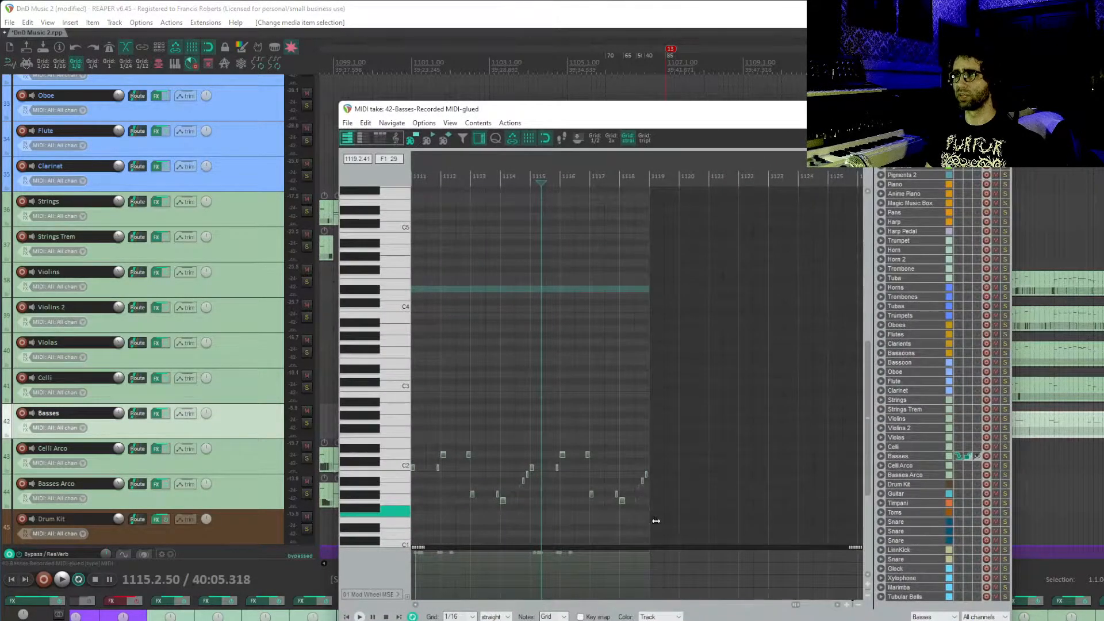
{"action": "left_click_drag", "start_coordinate": [723, 593], "coordinate": [443, 570]}
{"action": "key", "text": "Escape"}
- Play the string section from bar 1111 and again from slightly before it to judge the lowered dynamics
{"action": "left_click", "coordinate": [821, 233]}
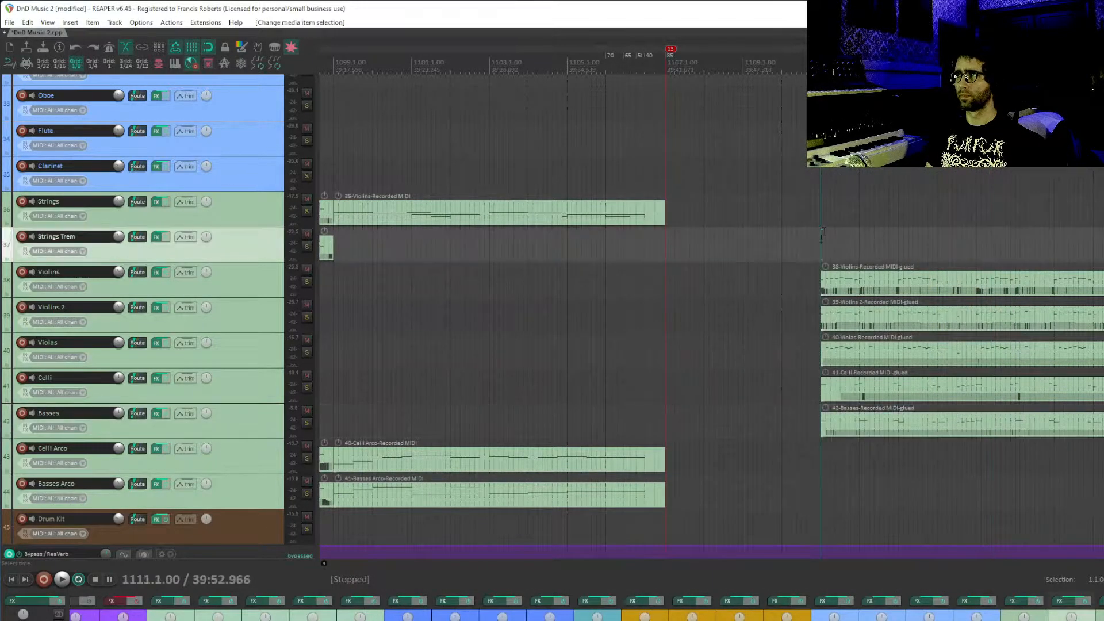
{"action": "key", "text": "space"}
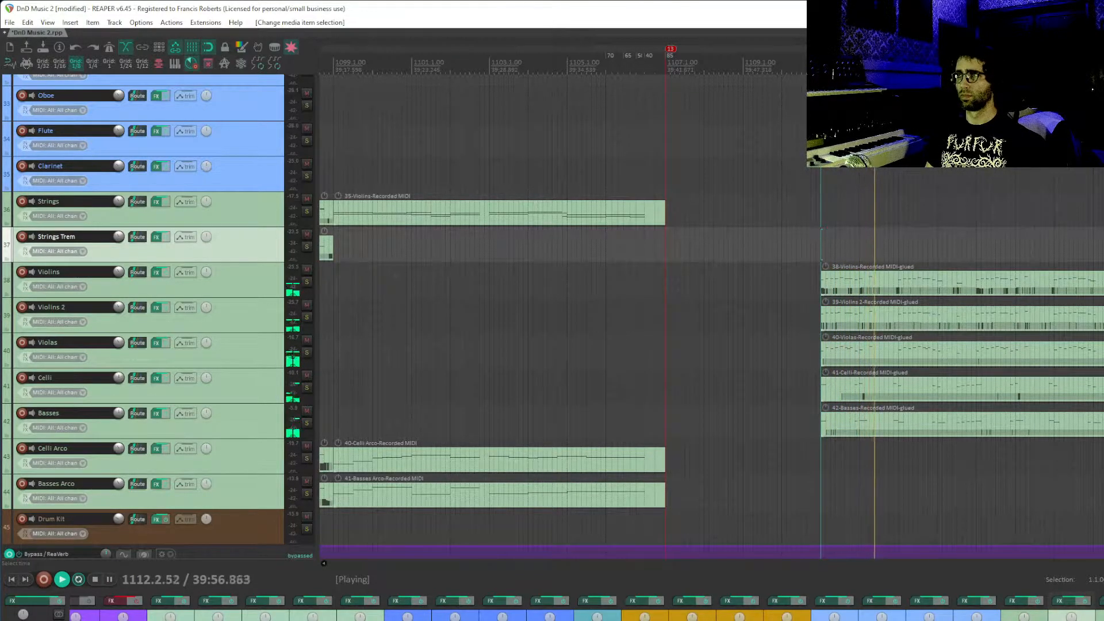
{"action": "left_click", "coordinate": [787, 280]}
{"action": "left_click", "coordinate": [796, 280]}
{"action": "scroll", "coordinate": [897, 283], "scroll_direction": "up", "scroll_amount": 2}
{"action": "left_click_drag", "start_coordinate": [1046, 294], "coordinate": [828, 263]}
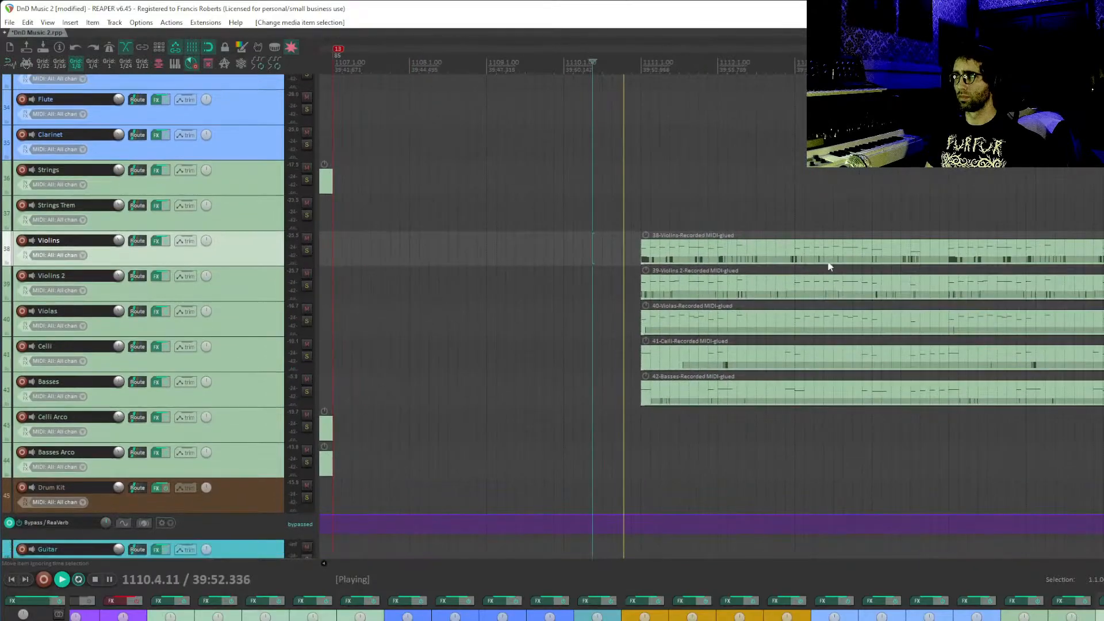
- Adjust the mod wheel levels of the glued Celli, Basses and Violas items once more, bringing the Violas curve slightly lower
{"action": "double_click", "coordinate": [656, 359]}
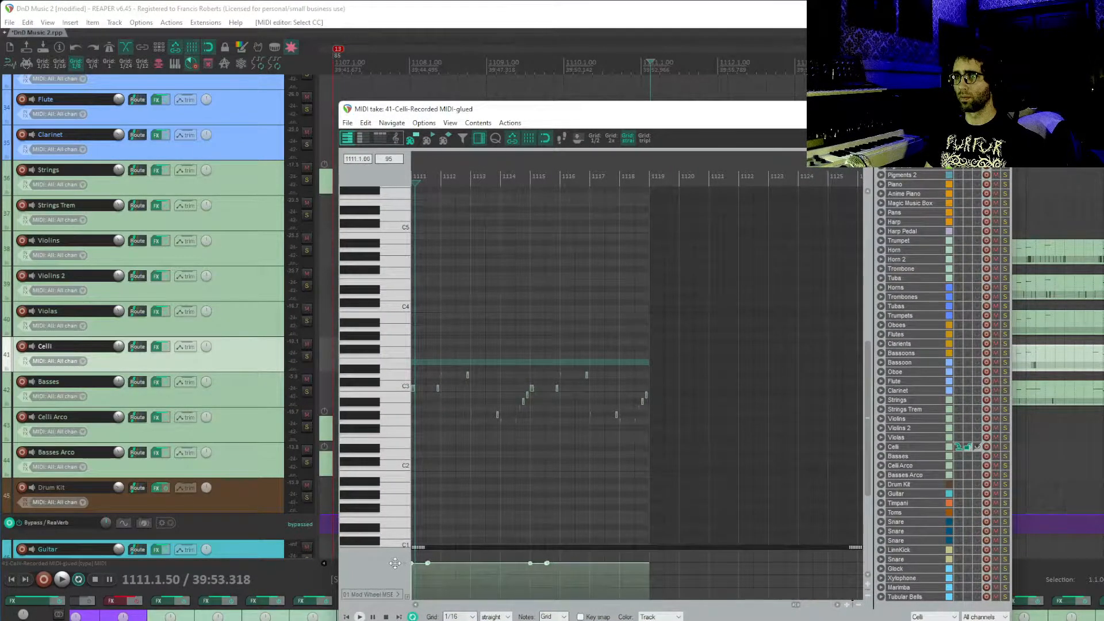
{"action": "left_click_drag", "start_coordinate": [394, 563], "coordinate": [395, 563]}
{"action": "key", "text": "Escape"}
{"action": "double_click", "coordinate": [718, 380]}
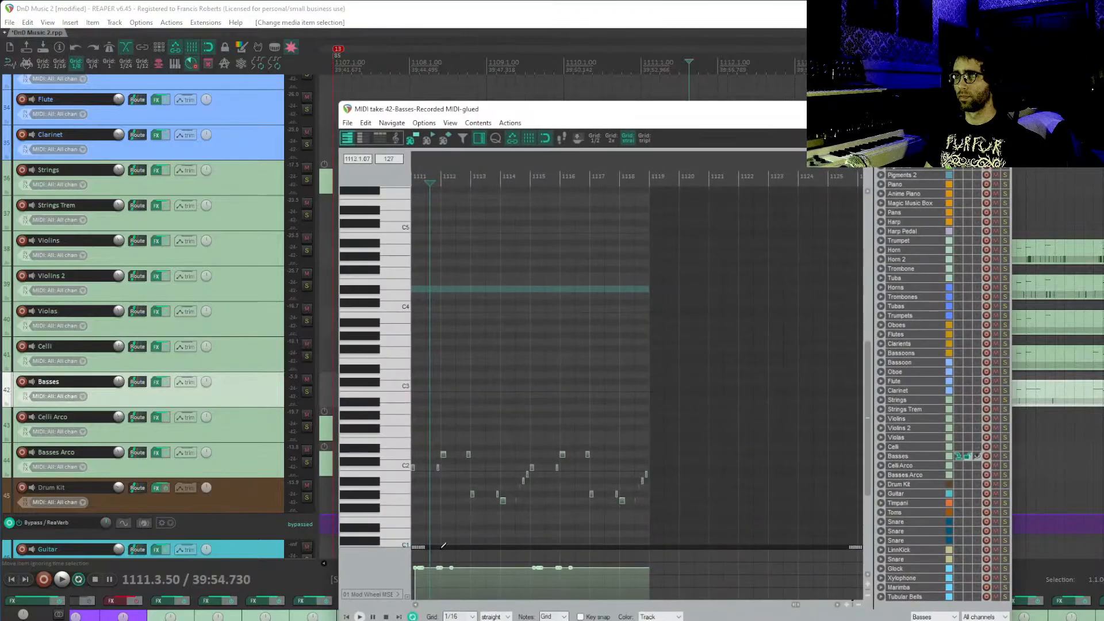
{"action": "key", "text": "Escape"}
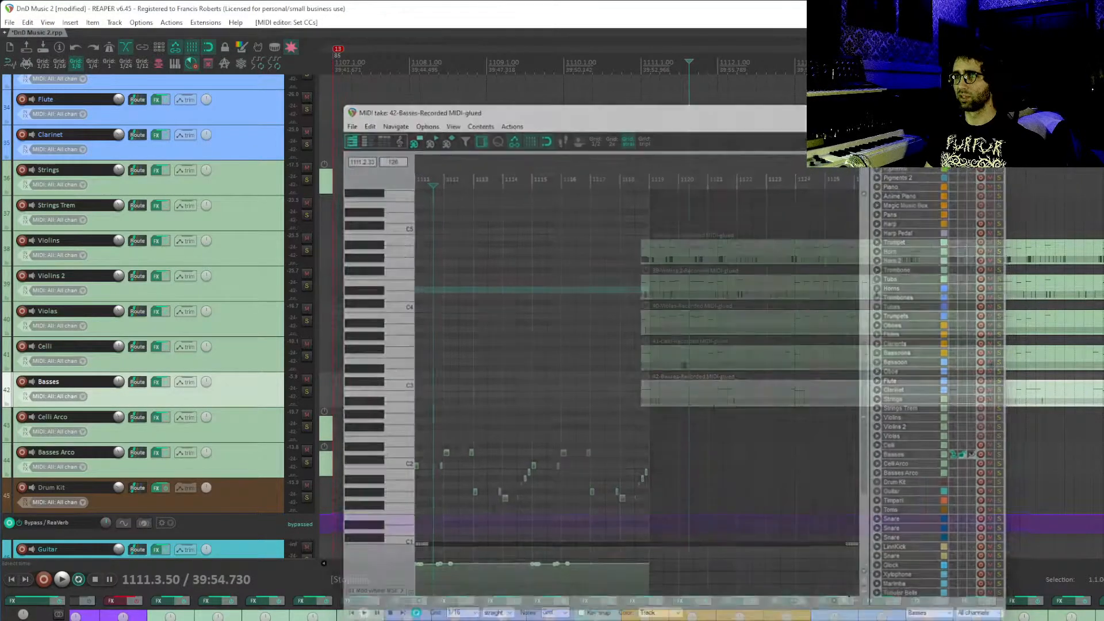
{"action": "double_click", "coordinate": [666, 325]}
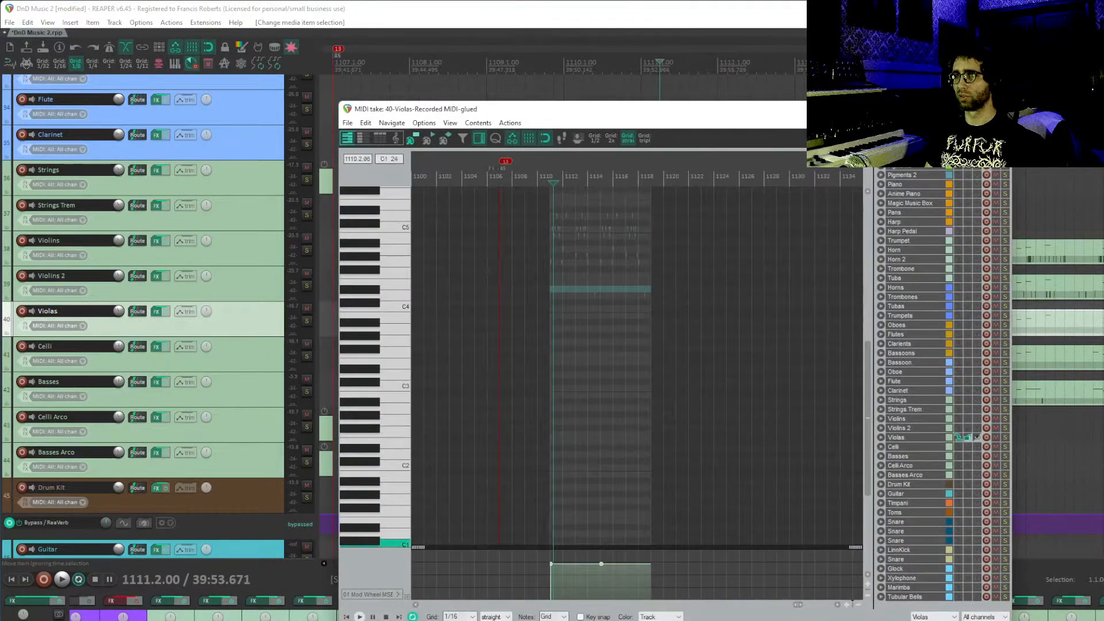
{"action": "left_click", "coordinate": [532, 565]}
{"action": "key", "text": "Escape"}
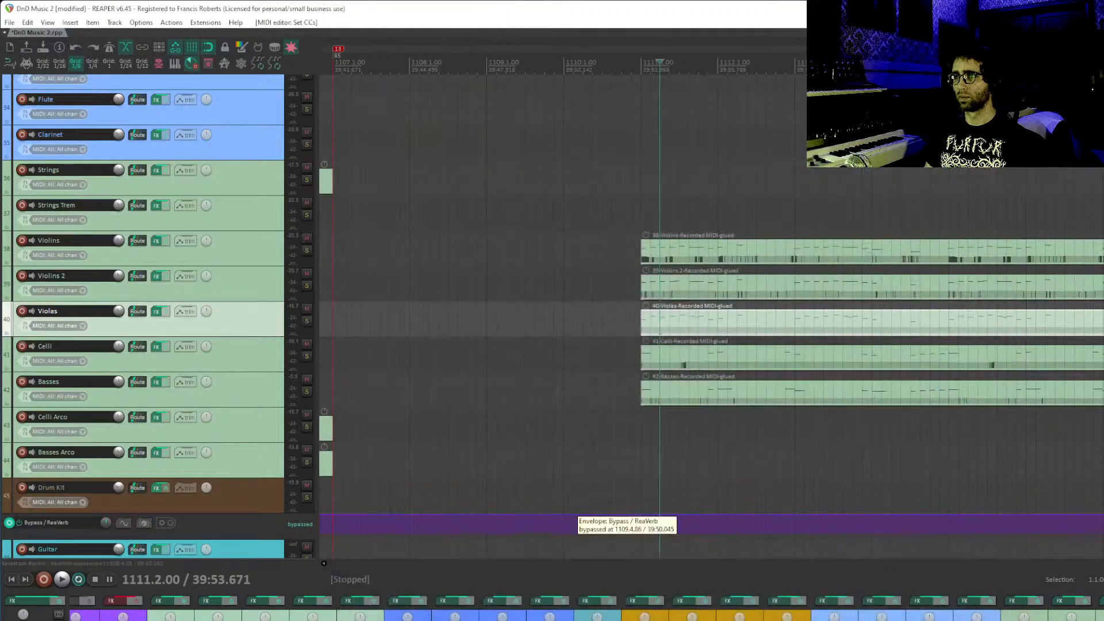
- Play the section from just before bar 1111 and listen to the strings together with the Bassoons
{"action": "left_click", "coordinate": [632, 274]}
{"action": "key", "text": "space"}
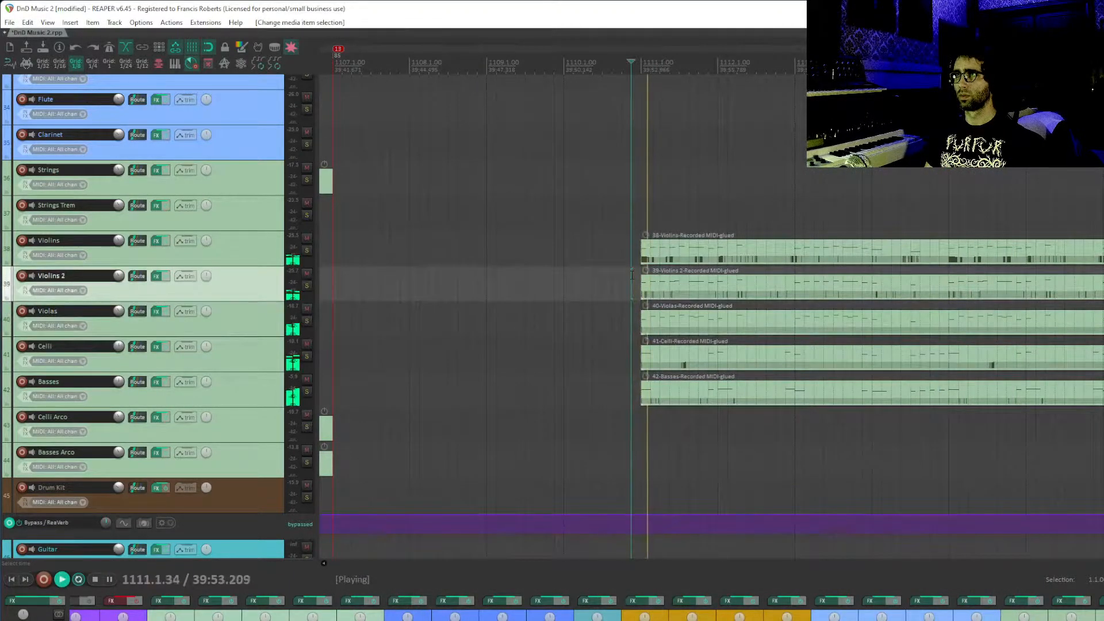
{"action": "left_click_drag", "start_coordinate": [818, 219], "coordinate": [653, 392]}
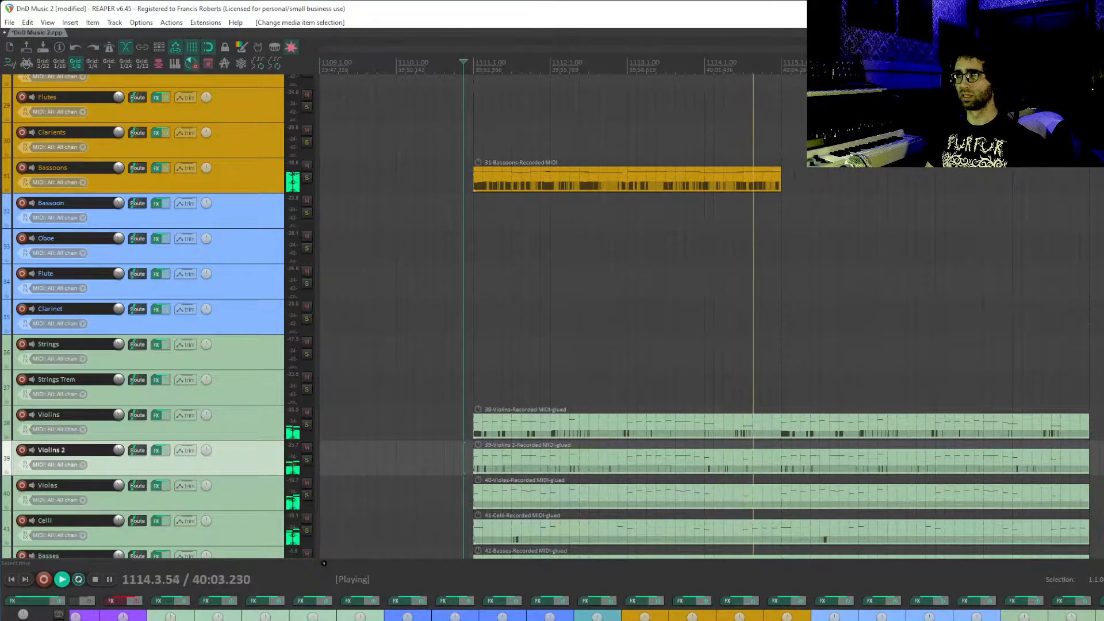
- In the Bassoons item, trim the starts of the two long notes in bar 1112 to the grid, removing their overlaps
{"action": "scroll", "coordinate": [601, 195], "scroll_direction": "up", "scroll_amount": 1}
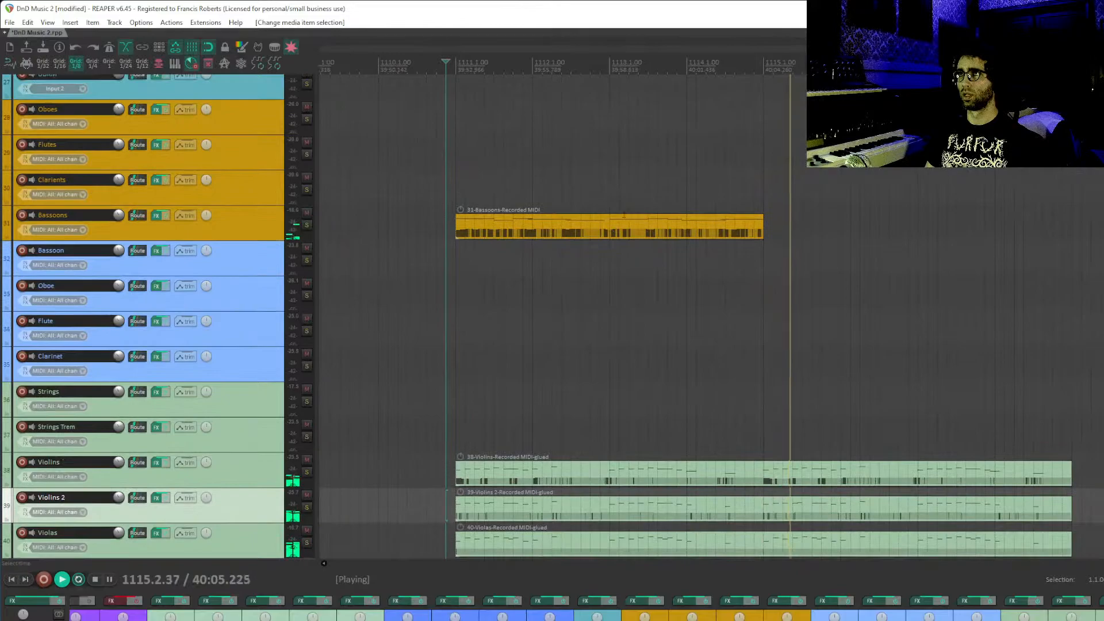
{"action": "double_click", "coordinate": [592, 222]}
{"action": "scroll", "coordinate": [626, 378], "scroll_direction": "up", "scroll_amount": 4}
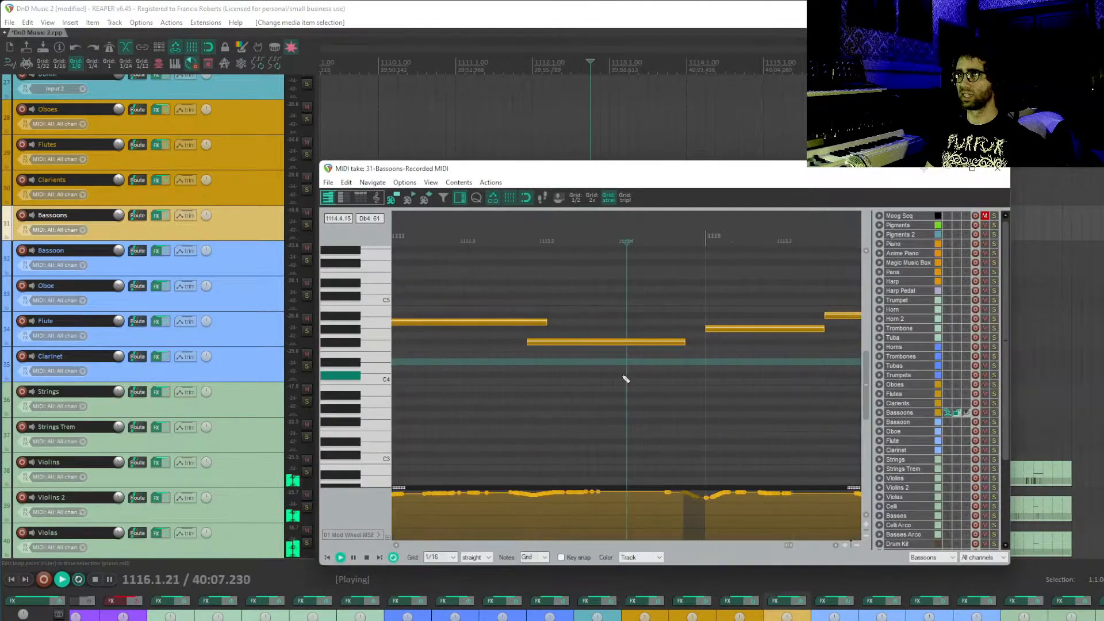
{"action": "scroll", "coordinate": [557, 373], "scroll_direction": "left", "scroll_amount": 1}
{"action": "scroll", "coordinate": [575, 344], "scroll_direction": "down", "scroll_amount": 2}
{"action": "scroll", "coordinate": [571, 325], "scroll_direction": "up", "scroll_amount": 3}
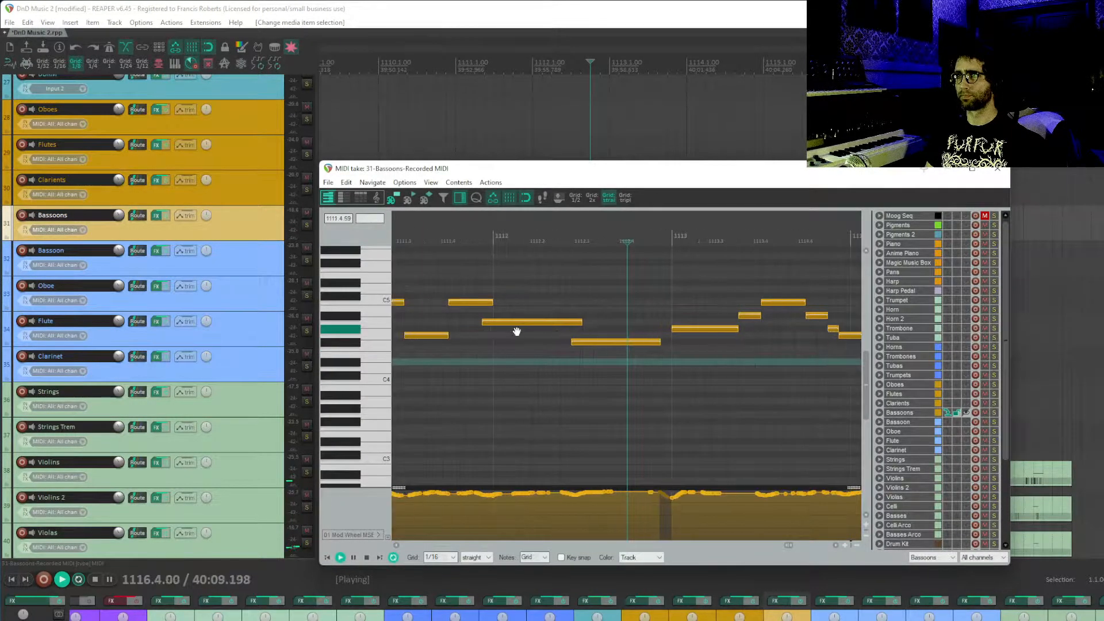
{"action": "left_click_drag", "start_coordinate": [503, 336], "coordinate": [515, 337]}
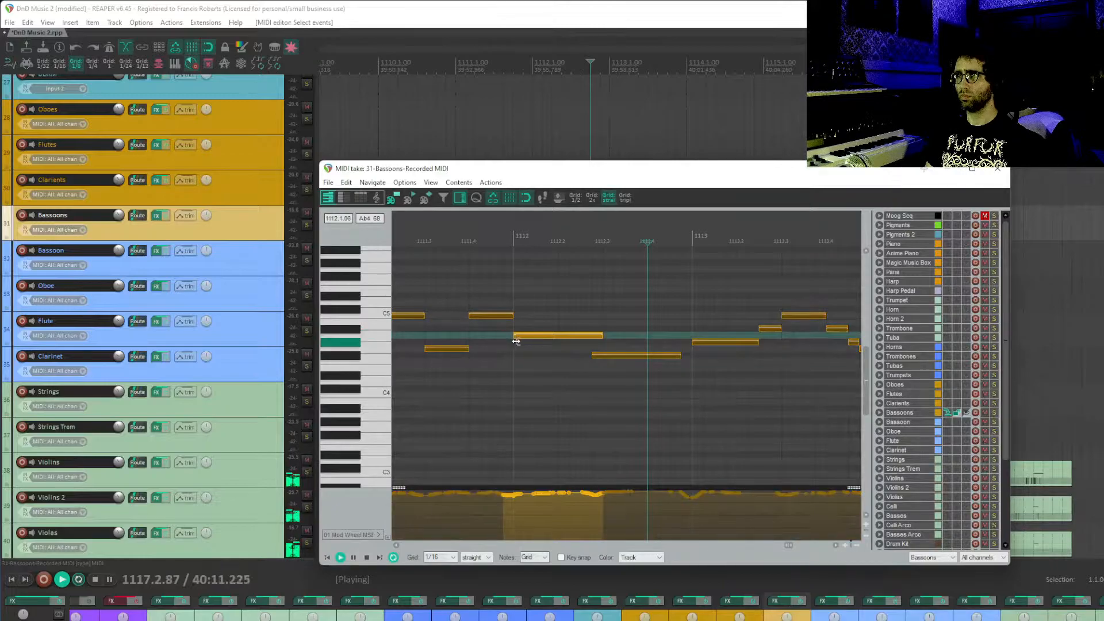
{"action": "left_click_drag", "start_coordinate": [600, 358], "coordinate": [612, 357]}
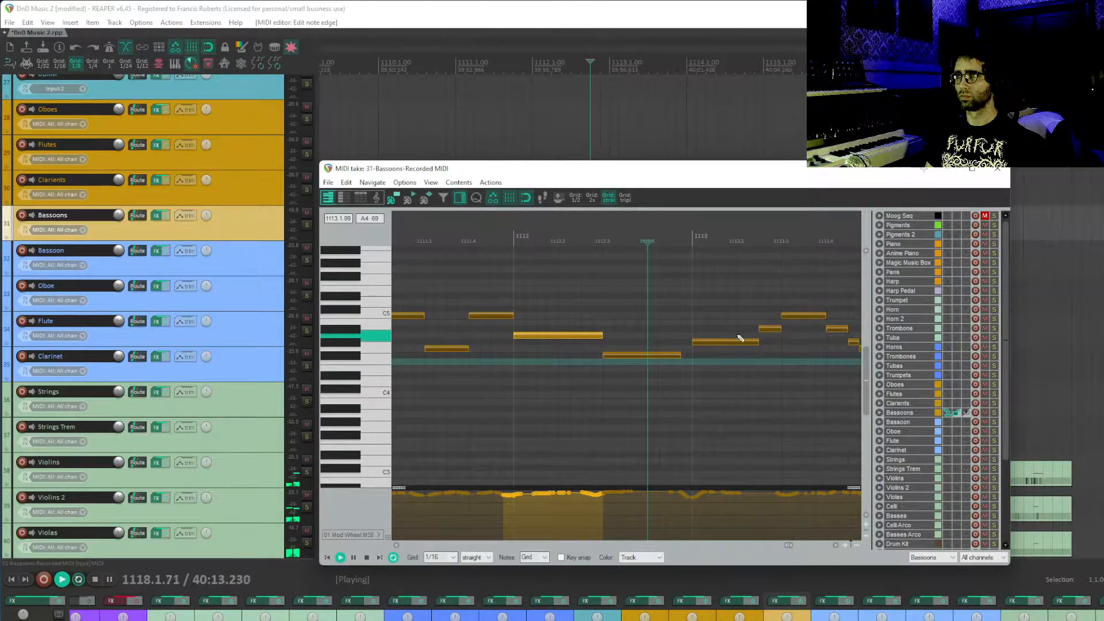
- Align the Bassoons note edges around bar 1114, starting the G4 note at 1114.1.00 and ending it where the final note begins
{"action": "left_click_drag", "start_coordinate": [756, 339], "coordinate": [488, 372]}
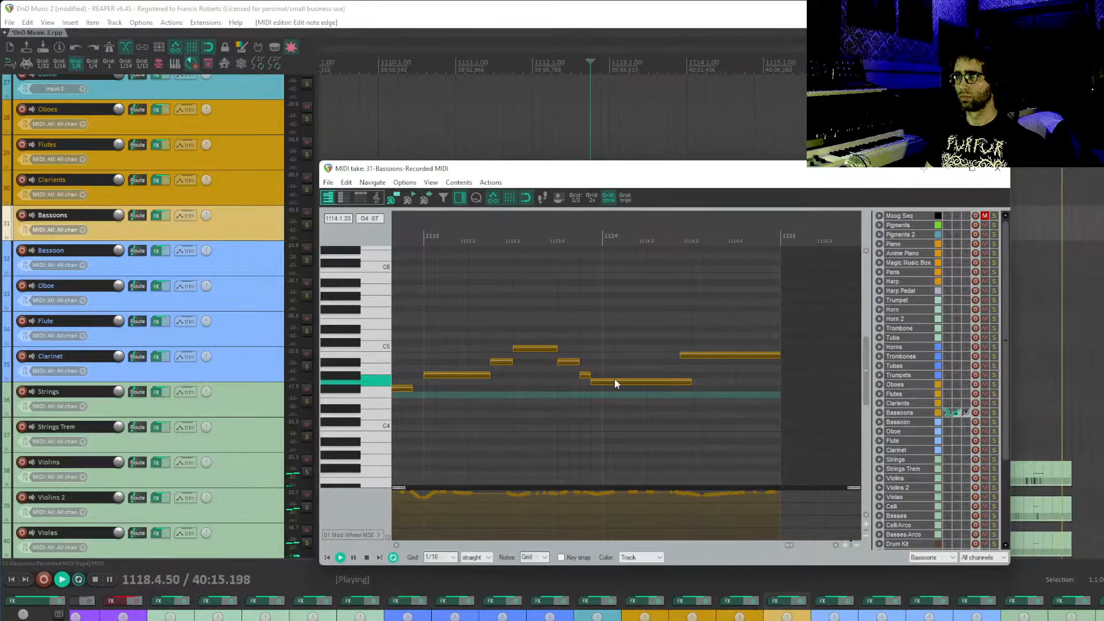
{"action": "left_click", "coordinate": [503, 381]}
{"action": "key", "text": "space"}
{"action": "key", "text": "space"}
{"action": "left_click", "coordinate": [602, 381]}
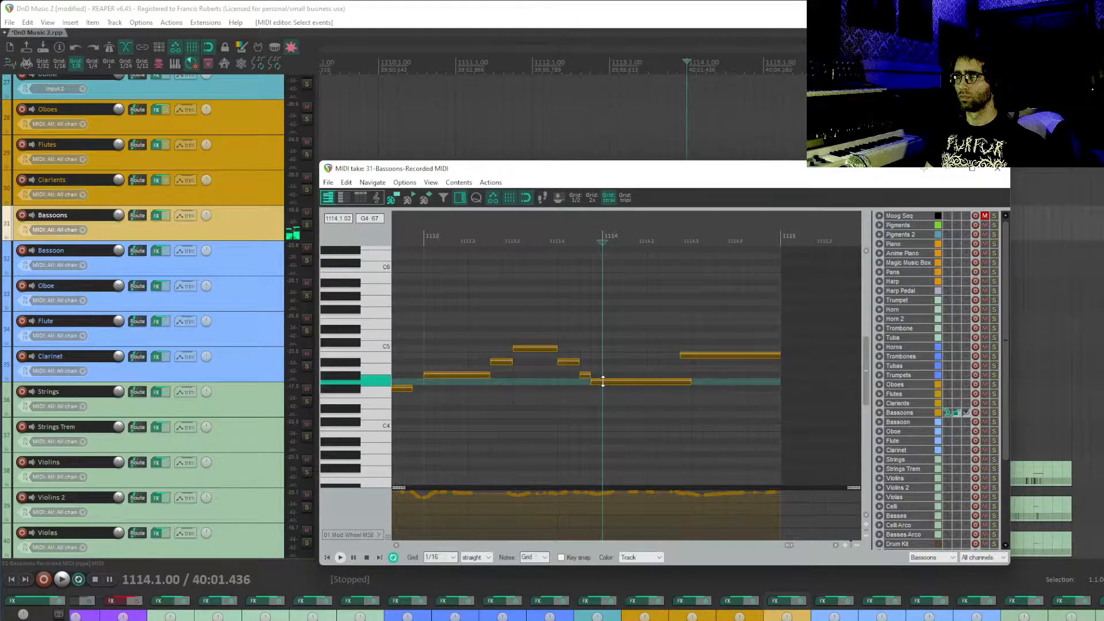
{"action": "left_click", "coordinate": [620, 383]}
{"action": "mouse_move", "coordinate": [621, 382]}
{"action": "left_mouse_down"}
{"action": "mouse_move", "coordinate": [633, 383]}
{"action": "mouse_move", "coordinate": [602, 374]}
{"action": "left_mouse_up"}
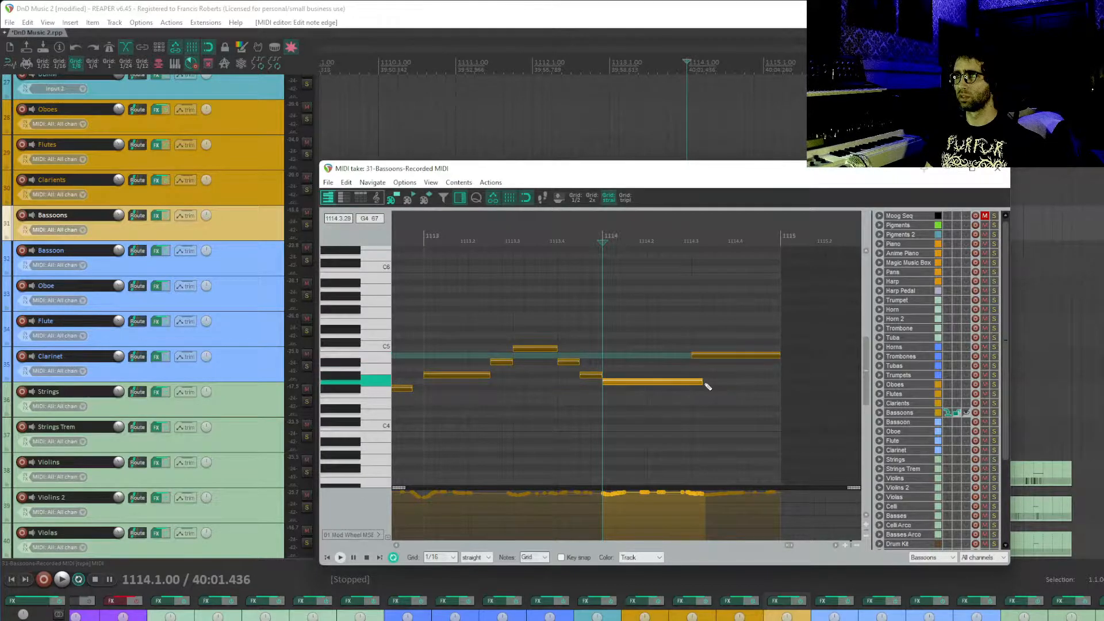
{"action": "left_click_drag", "start_coordinate": [701, 382], "coordinate": [692, 383]}
{"action": "left_click_drag", "start_coordinate": [546, 390], "coordinate": [816, 410]}
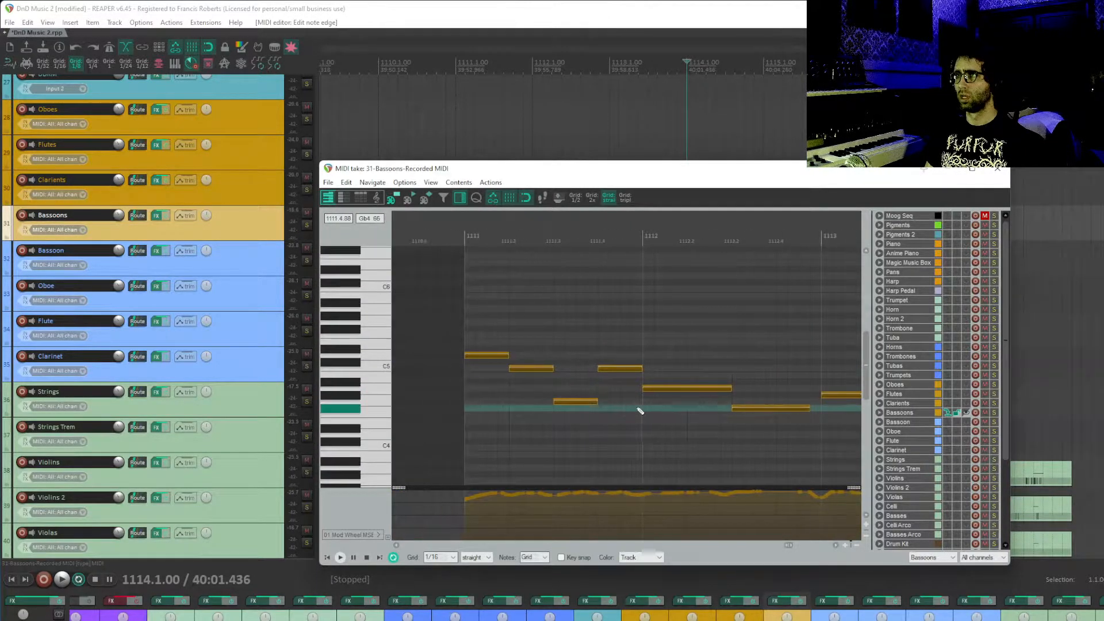
- Close the Bassoons notes, open the Horns item's notes and listen to them from 1115.1.00 to bar 1117
{"action": "key", "text": "Escape"}
{"action": "left_click_drag", "start_coordinate": [693, 241], "coordinate": [579, 529]}
{"action": "double_click", "coordinate": [697, 240]}
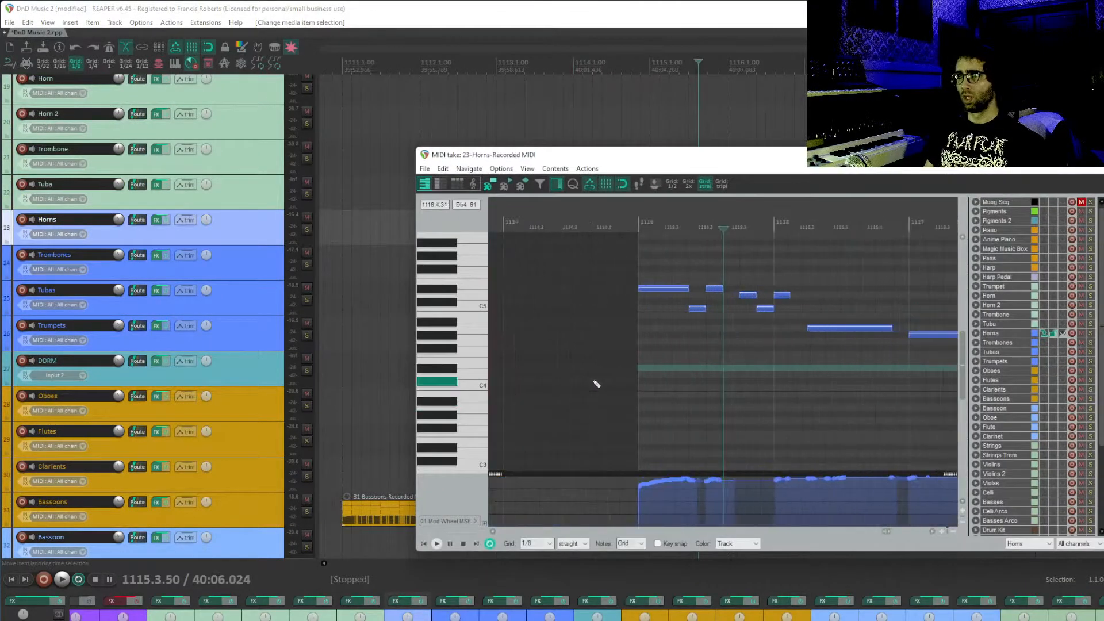
{"action": "left_click_drag", "start_coordinate": [718, 293], "coordinate": [624, 302]}
{"action": "left_click_drag", "start_coordinate": [759, 326], "coordinate": [659, 340]}
{"action": "mouse_move", "coordinate": [788, 349]}
{"action": "left_mouse_down"}
{"action": "mouse_move", "coordinate": [667, 362]}
{"action": "mouse_move", "coordinate": [804, 372]}
{"action": "left_mouse_up"}
{"action": "left_click", "coordinate": [530, 228]}
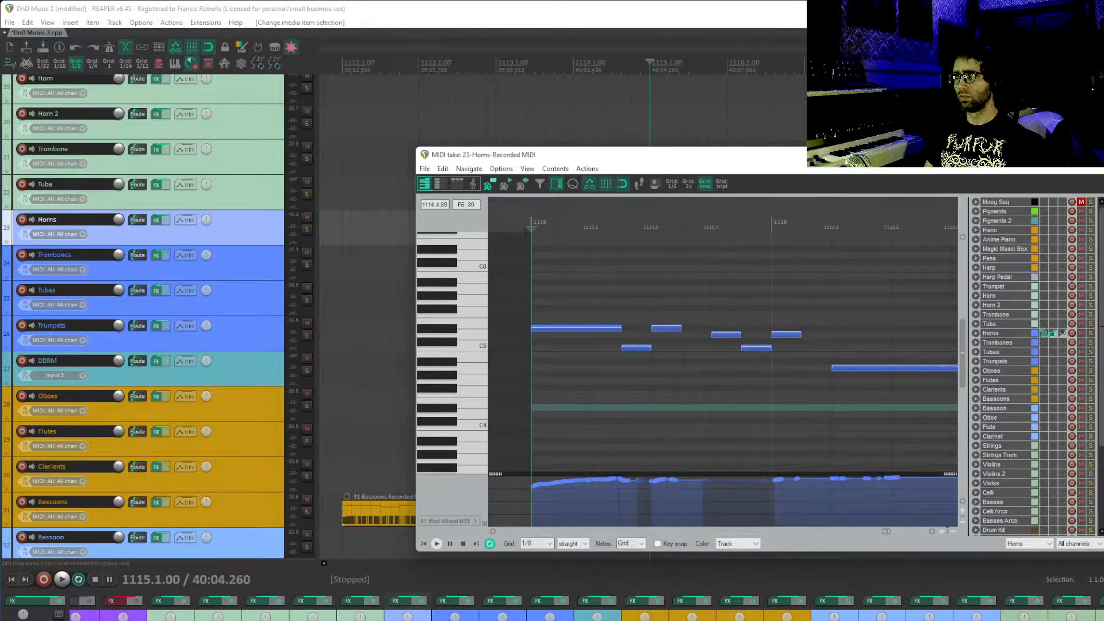
{"action": "key", "text": "space"}
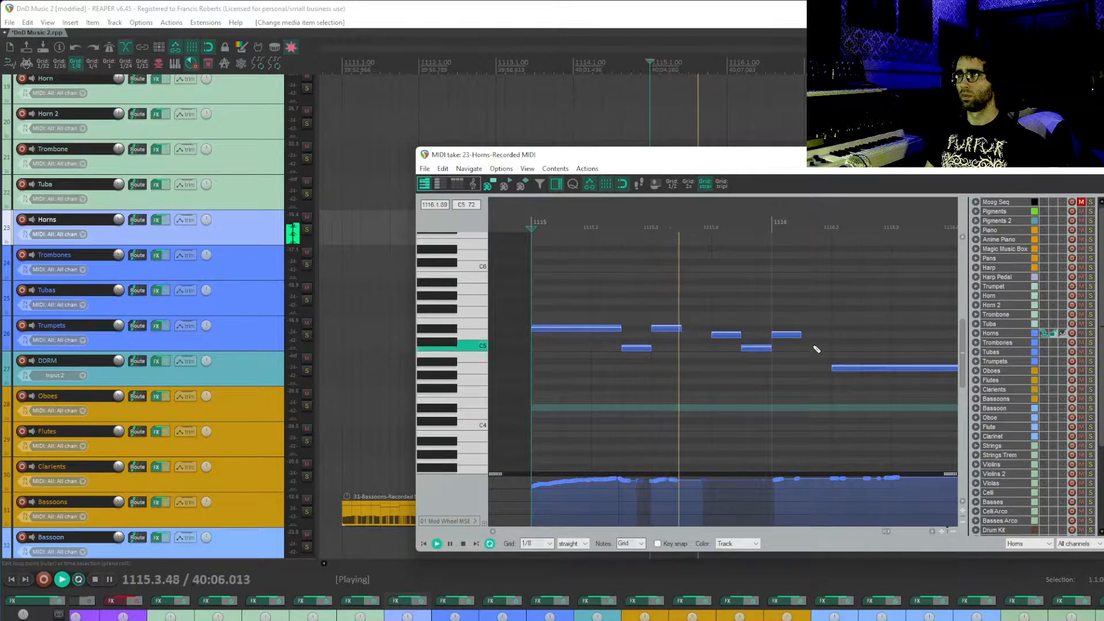
{"action": "left_click_drag", "start_coordinate": [872, 315], "coordinate": [742, 312]}
{"action": "left_click_drag", "start_coordinate": [956, 323], "coordinate": [683, 319]}
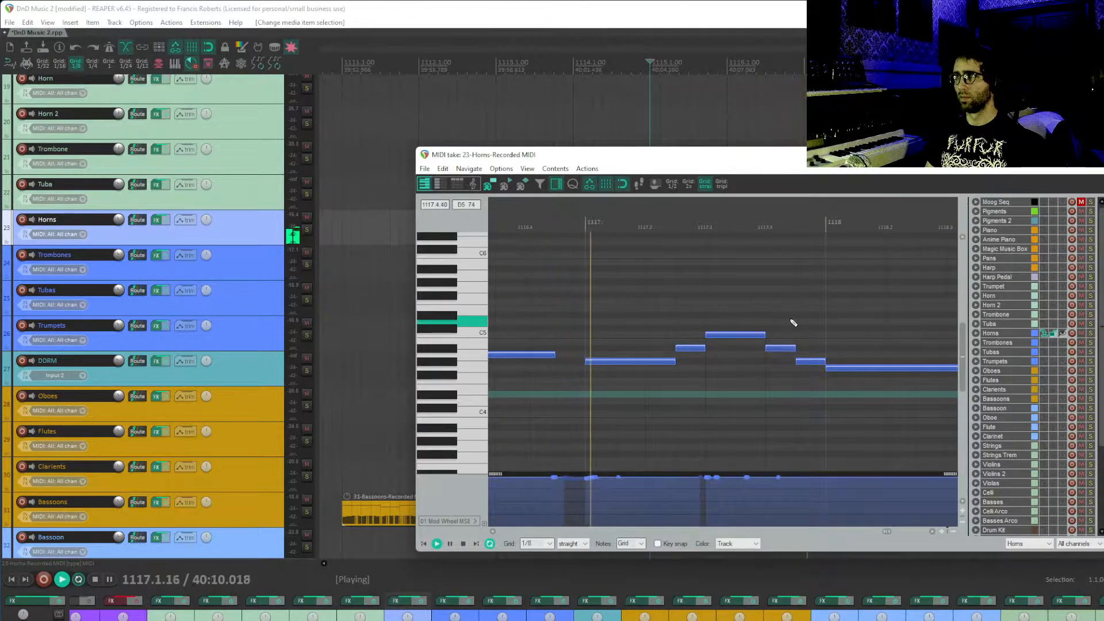
{"action": "key", "text": "space"}
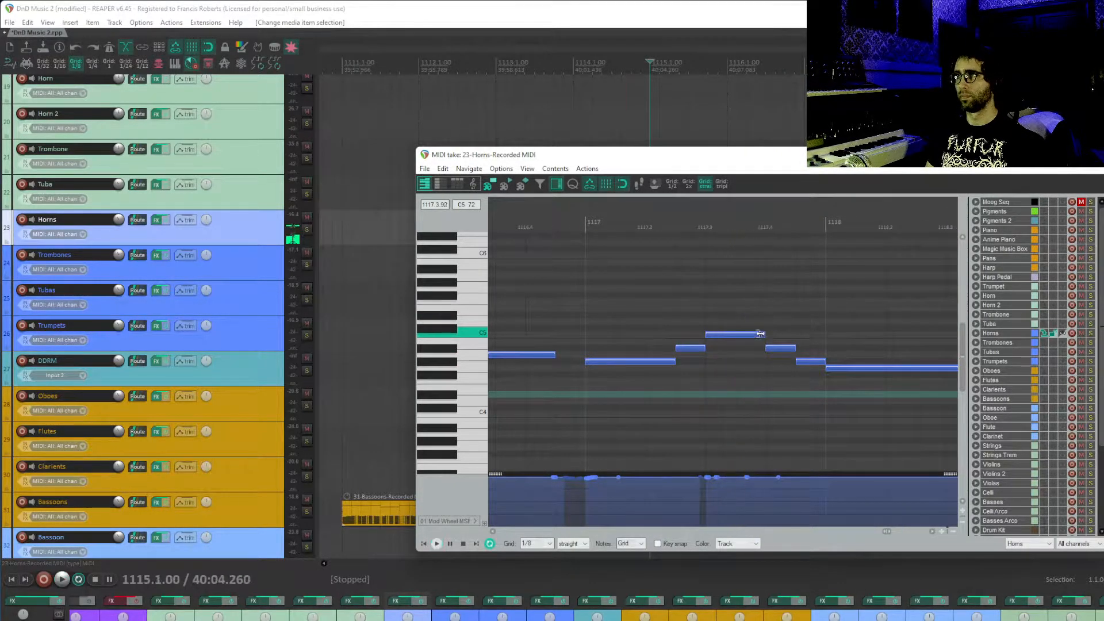
- Shorten the long C5 Horns note in bar 1117 to end at 1117.3.50, play the passage and close the item's notes
{"action": "left_click", "coordinate": [749, 322]}
{"action": "left_click_drag", "start_coordinate": [762, 334], "coordinate": [738, 336]}
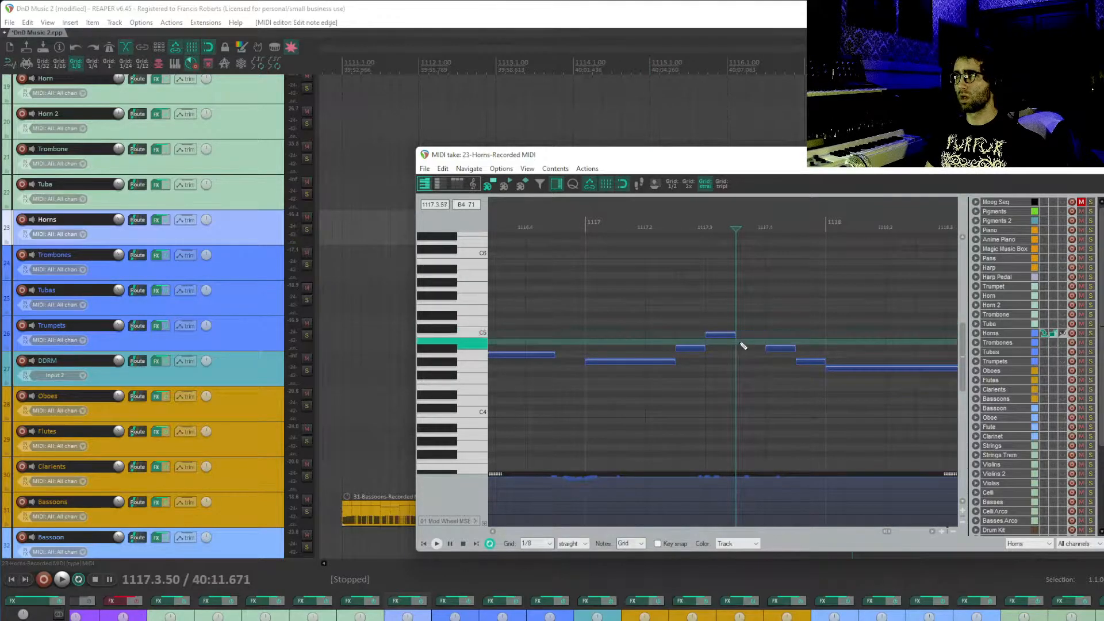
{"action": "left_click", "coordinate": [588, 287]}
{"action": "key", "text": "space"}
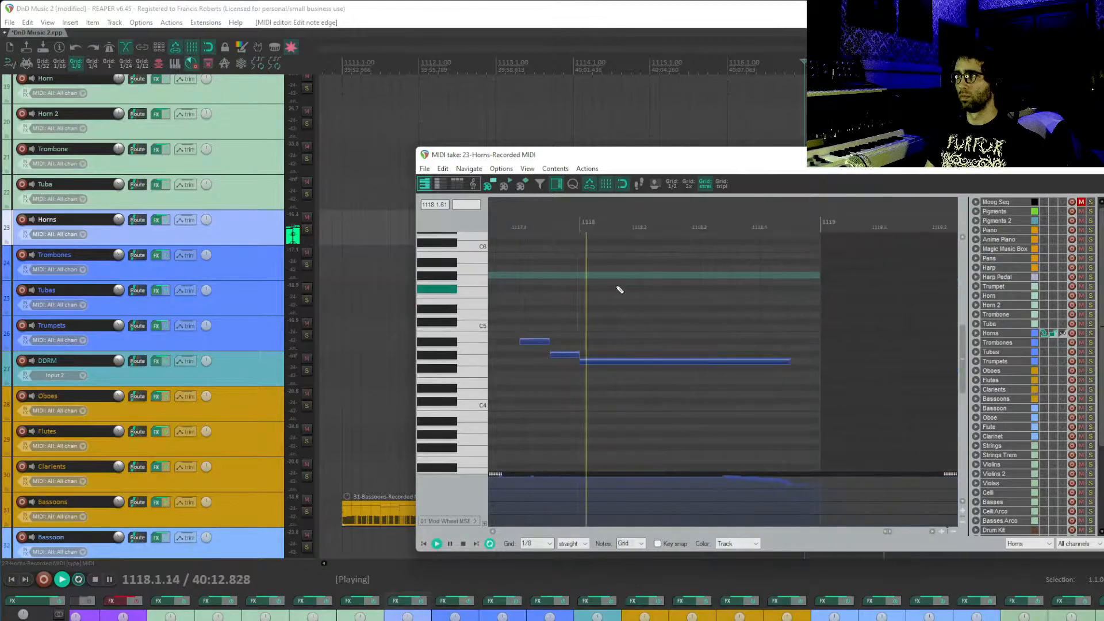
{"action": "key", "text": "Escape"}
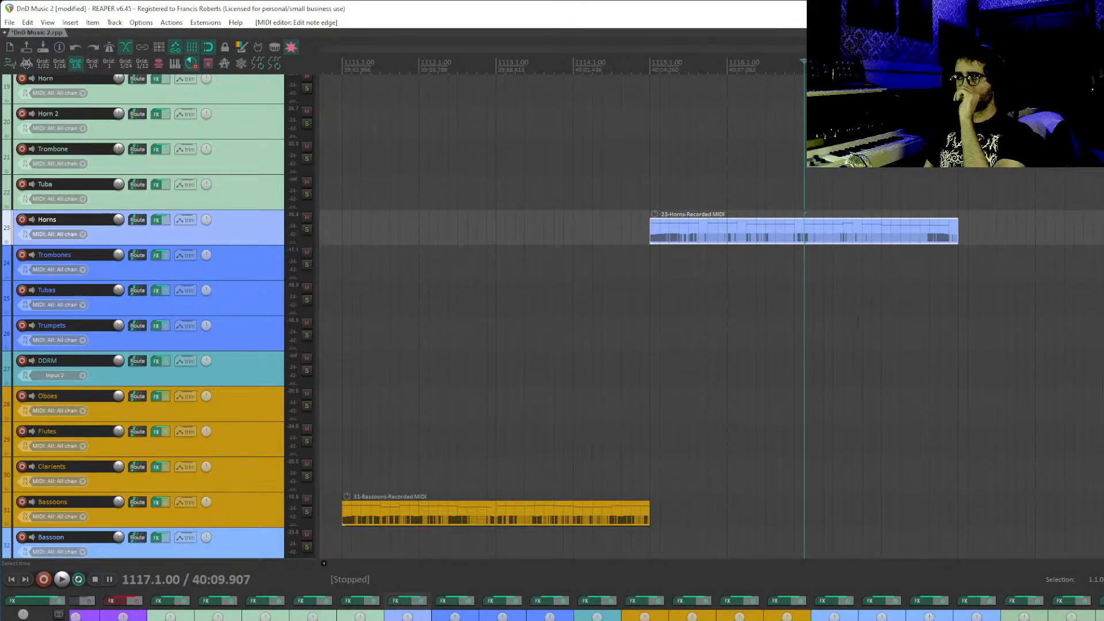
- Look through the arrangement around bars 1107 to 1119, from the percussion tracks up to the Piano and Pigments tracks
{"action": "scroll", "coordinate": [858, 322], "scroll_direction": "down", "scroll_amount": 2}
{"action": "left_click_drag", "start_coordinate": [857, 322], "coordinate": [521, 39]}
{"action": "left_click_drag", "start_coordinate": [550, 333], "coordinate": [569, 37]}
{"action": "left_click_drag", "start_coordinate": [608, 311], "coordinate": [594, 54]}
{"action": "left_click_drag", "start_coordinate": [621, 340], "coordinate": [629, 54]}
{"action": "scroll", "coordinate": [629, 197], "scroll_direction": "down", "scroll_amount": 1}
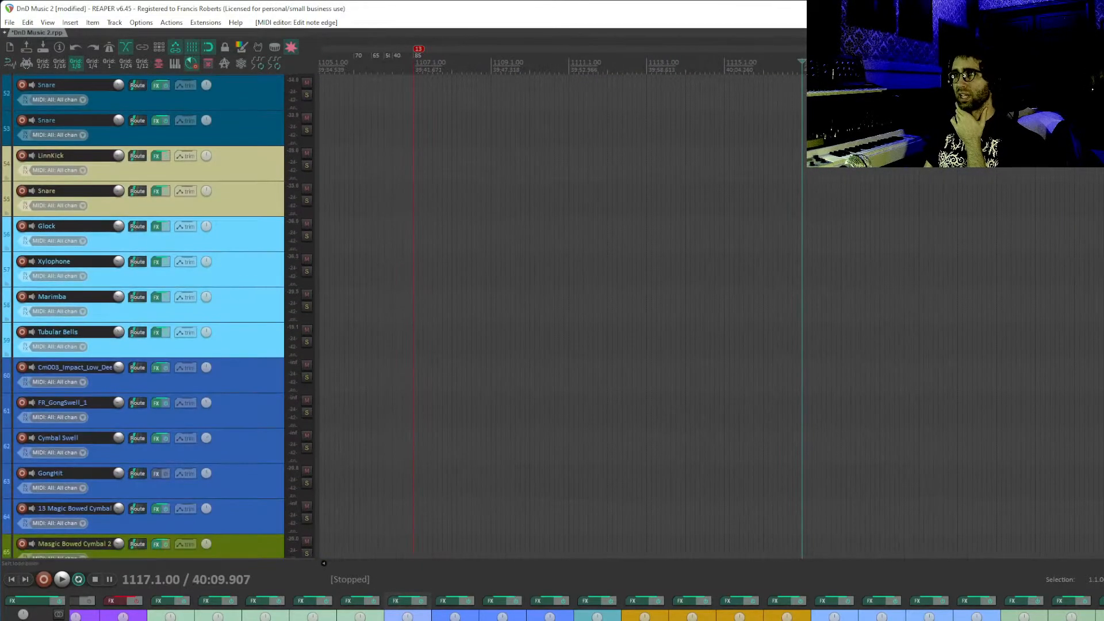
{"action": "left_click_drag", "start_coordinate": [629, 197], "coordinate": [614, 350]}
{"action": "scroll", "coordinate": [220, 351], "scroll_direction": "up", "scroll_amount": 5}
{"action": "scroll", "coordinate": [220, 351], "scroll_direction": "down", "scroll_amount": 3}
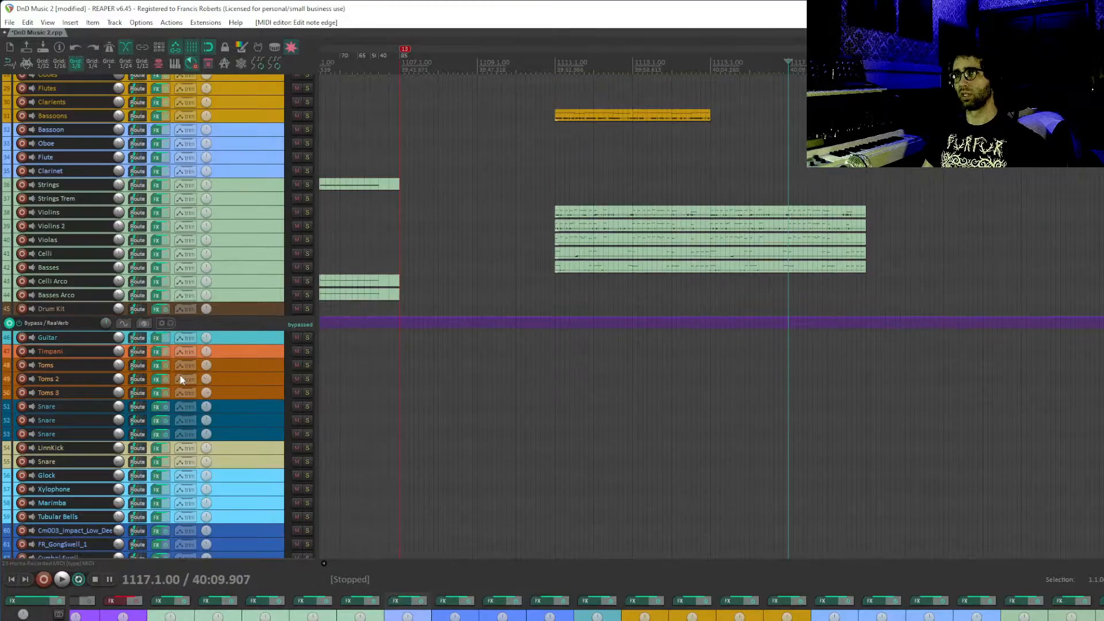
{"action": "scroll", "coordinate": [181, 306], "scroll_direction": "up", "scroll_amount": 5}
{"action": "scroll", "coordinate": [180, 310], "scroll_direction": "up", "scroll_amount": 3}
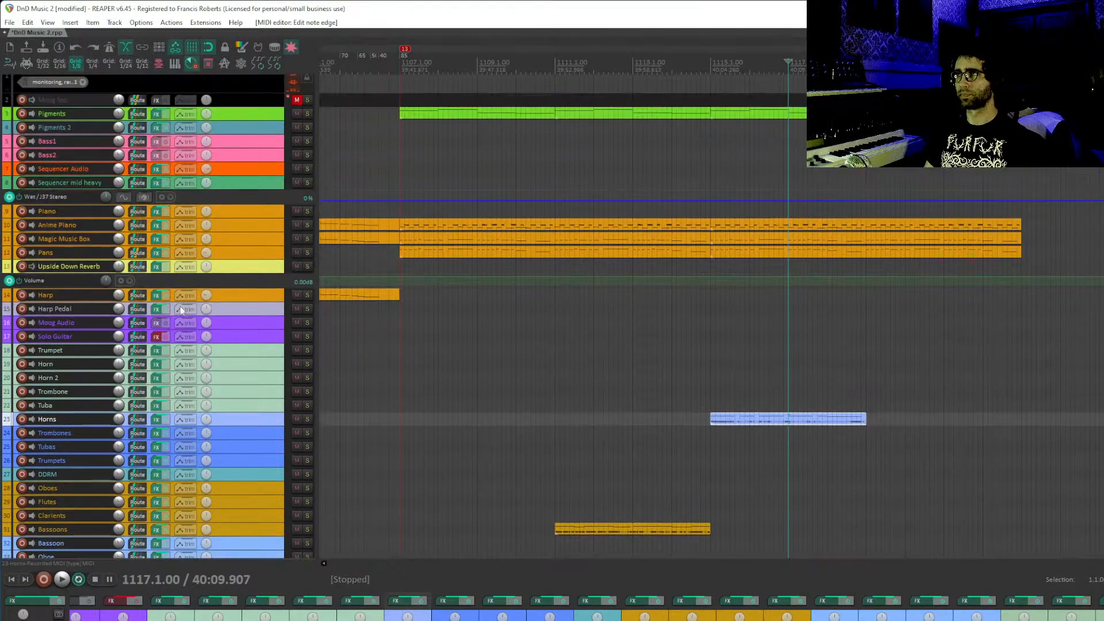
- Place the edit cursor at 1119.1.00, where the Horns item ends, and save the project
{"action": "left_click", "coordinate": [866, 350]}
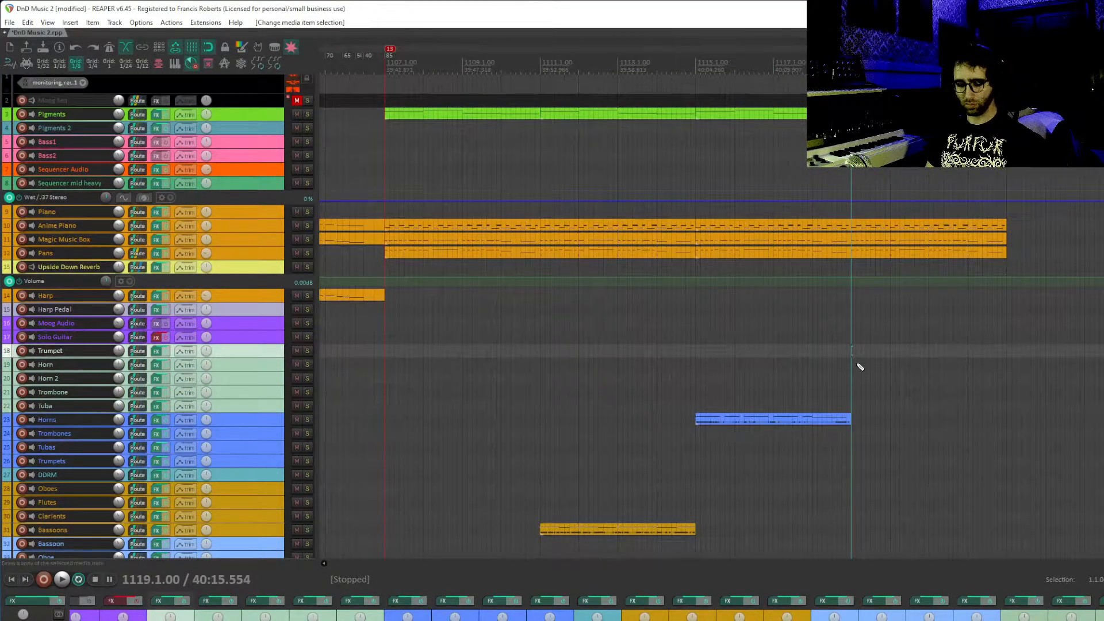
{"action": "key", "text": "ctrl+s"}
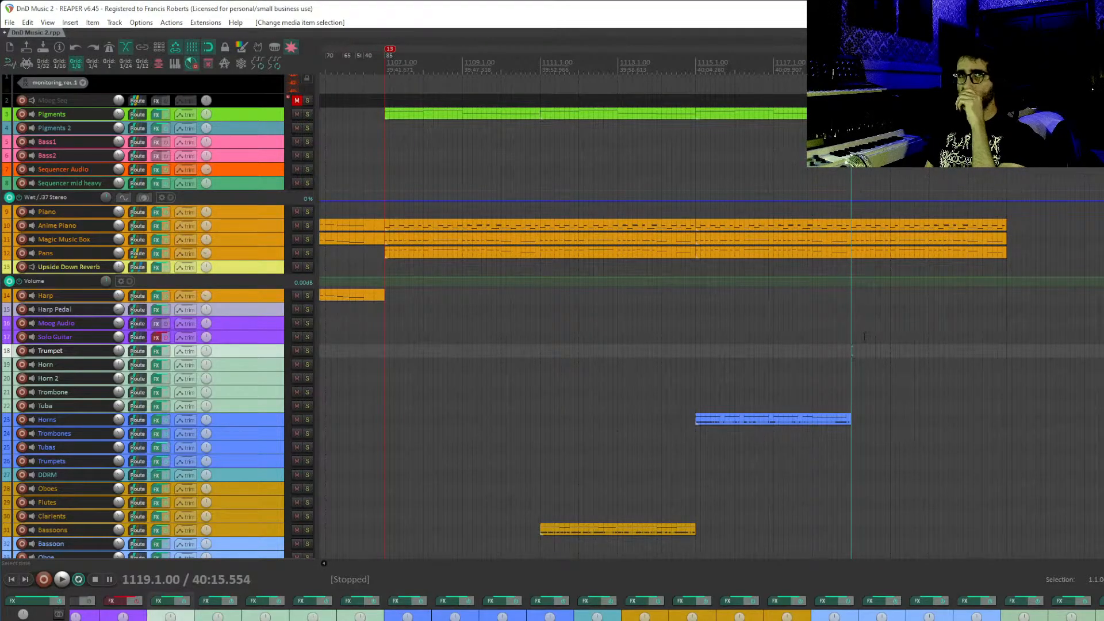
- Try out a part on the record-armed Piano track while playing the selected range from 1119.1.00 to bar 1123, then disarm the track
{"action": "left_click_drag", "start_coordinate": [855, 310], "coordinate": [754, 276]}
{"action": "scroll", "coordinate": [755, 276], "scroll_direction": "up", "scroll_amount": 6}
{"action": "scroll", "coordinate": [755, 276], "scroll_direction": "down", "scroll_amount": 4}
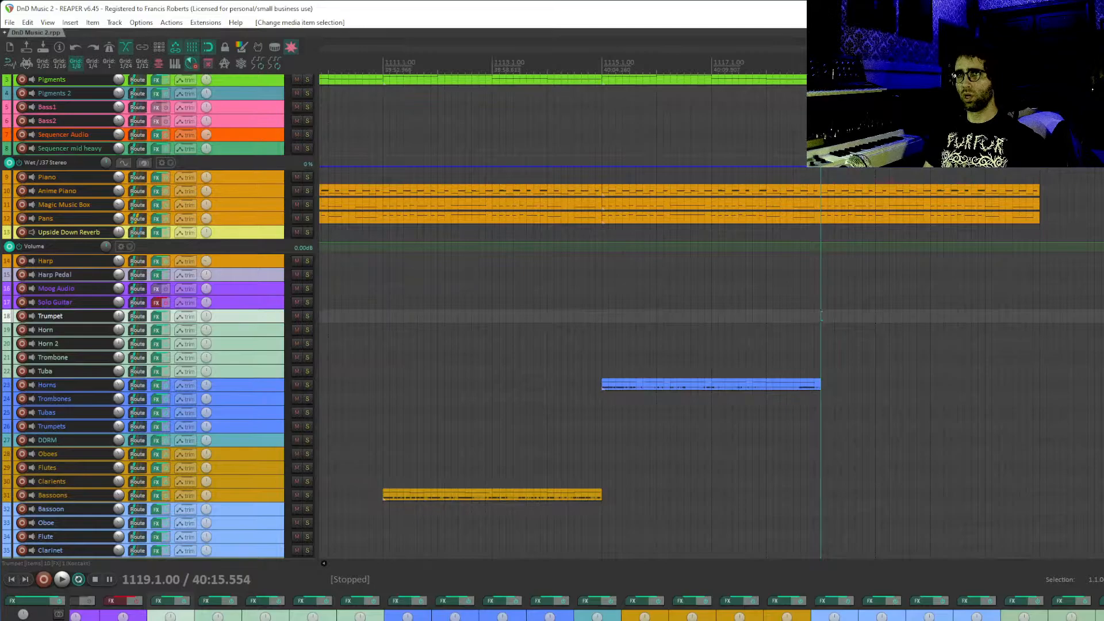
{"action": "left_click", "coordinate": [22, 178]}
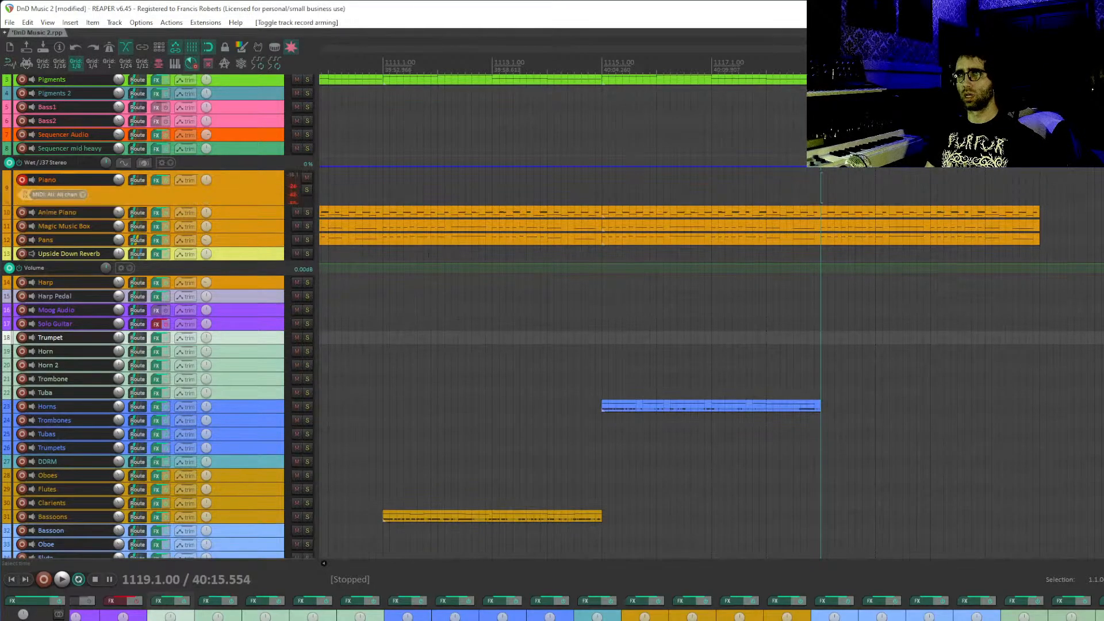
{"action": "left_click_drag", "start_coordinate": [822, 315], "coordinate": [1039, 320]}
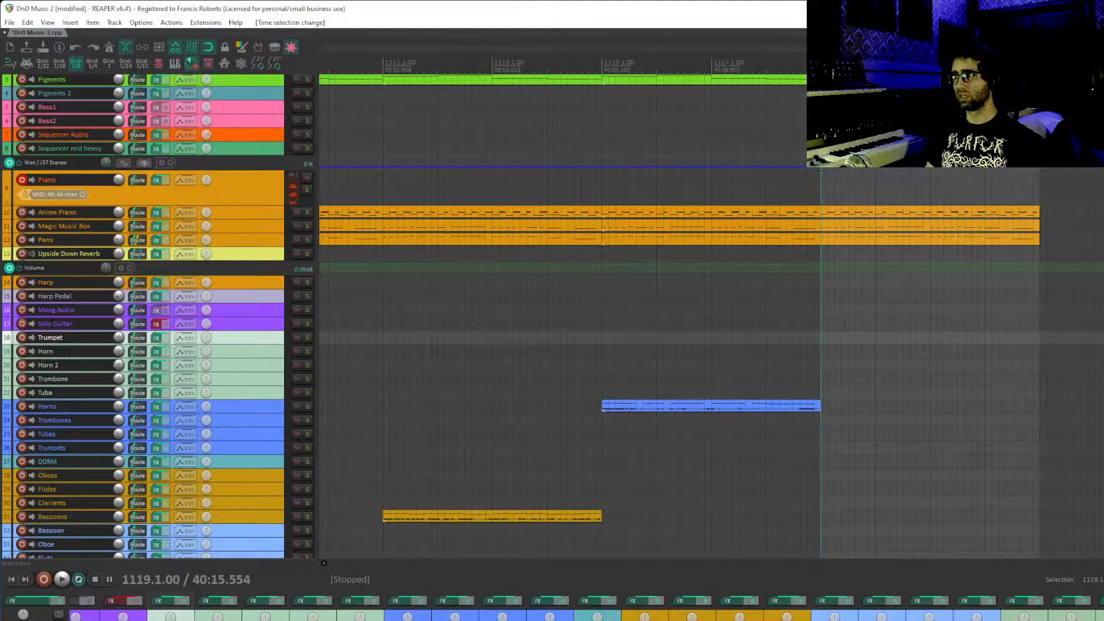
{"action": "left_click", "coordinate": [819, 308]}
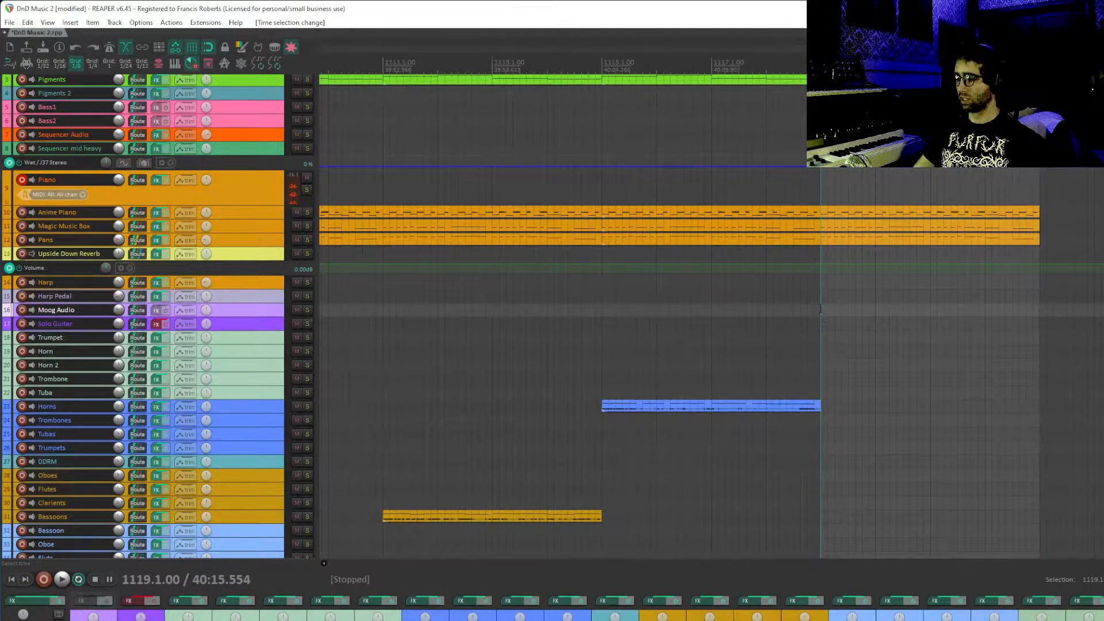
{"action": "key", "text": "space"}
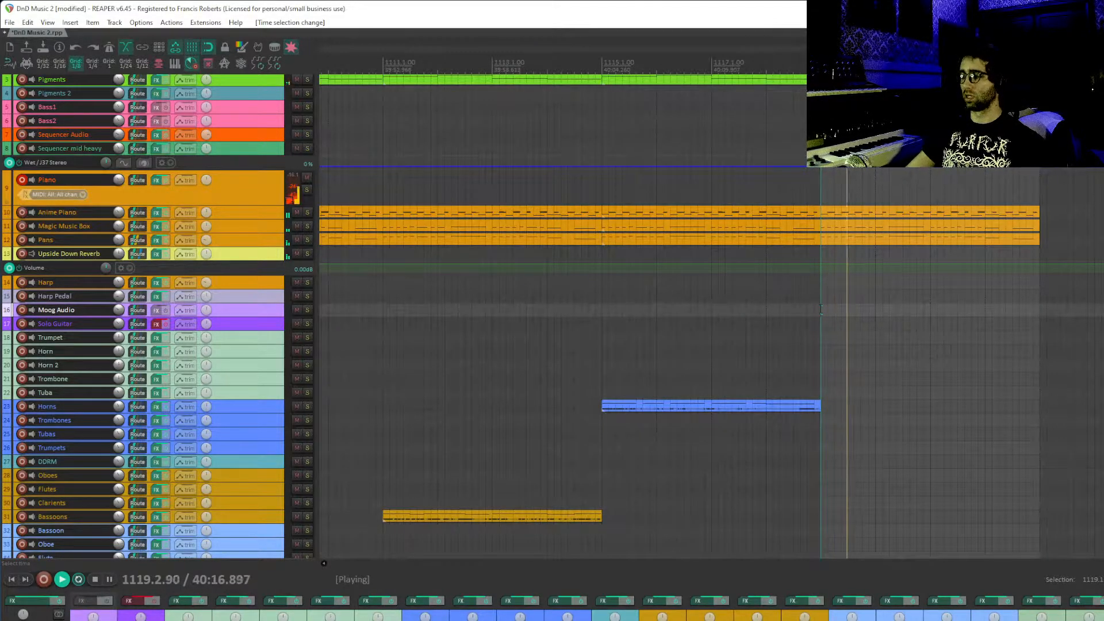
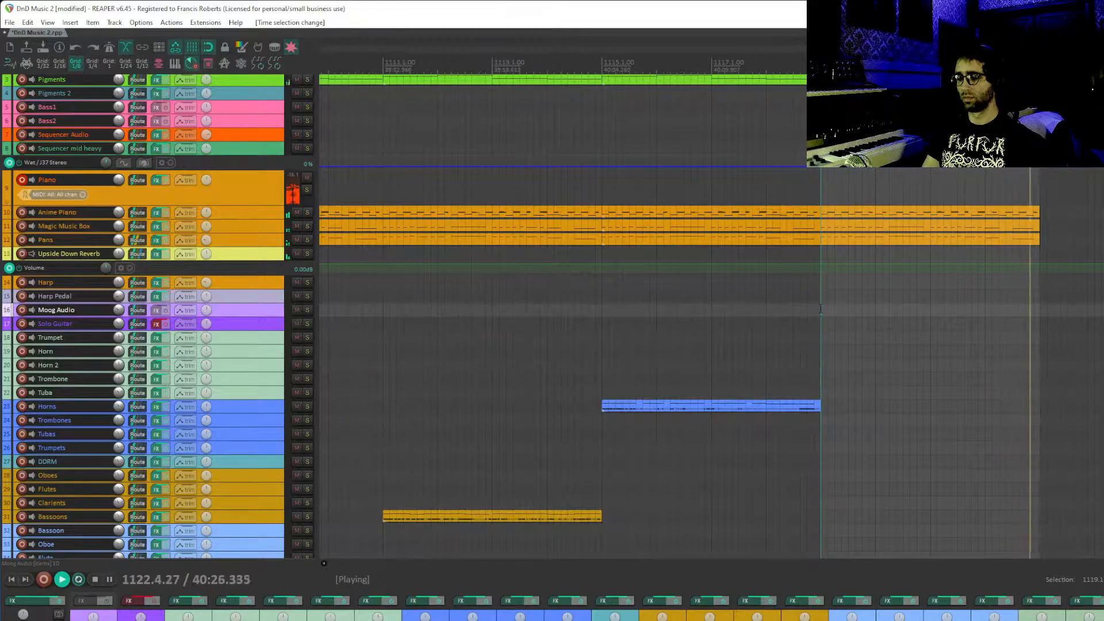
{"action": "key", "text": "space"}
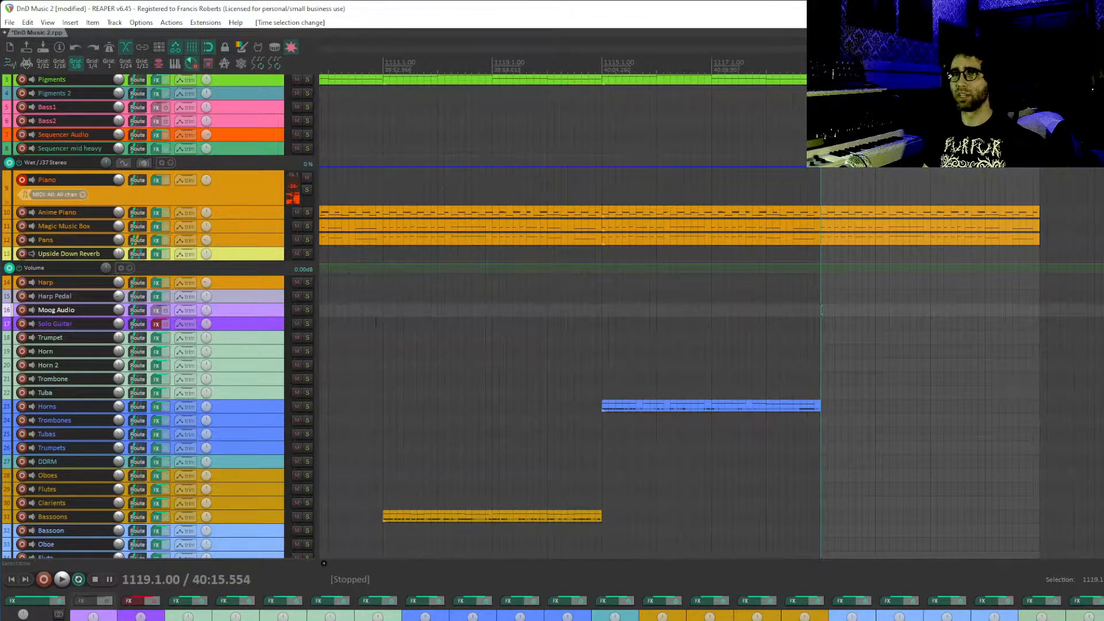
{"action": "left_click", "coordinate": [23, 181]}
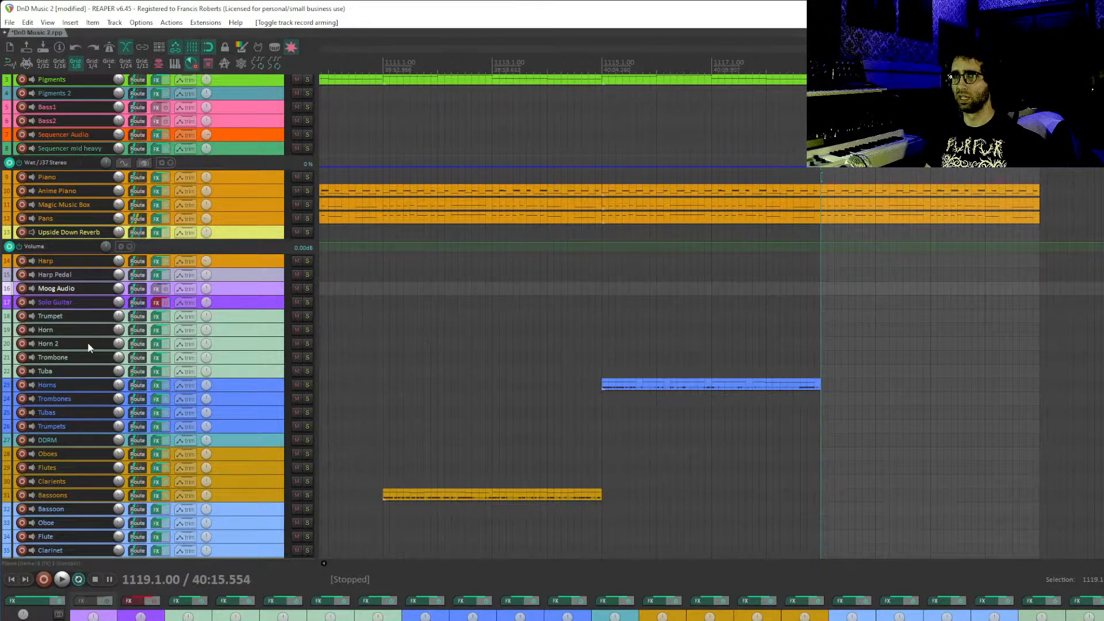
- Clear the time selection and record a Trumpet part from 1119.1.00 to just past bar 1123, retaking it once and disarming the track
{"action": "left_click", "coordinate": [21, 316]}
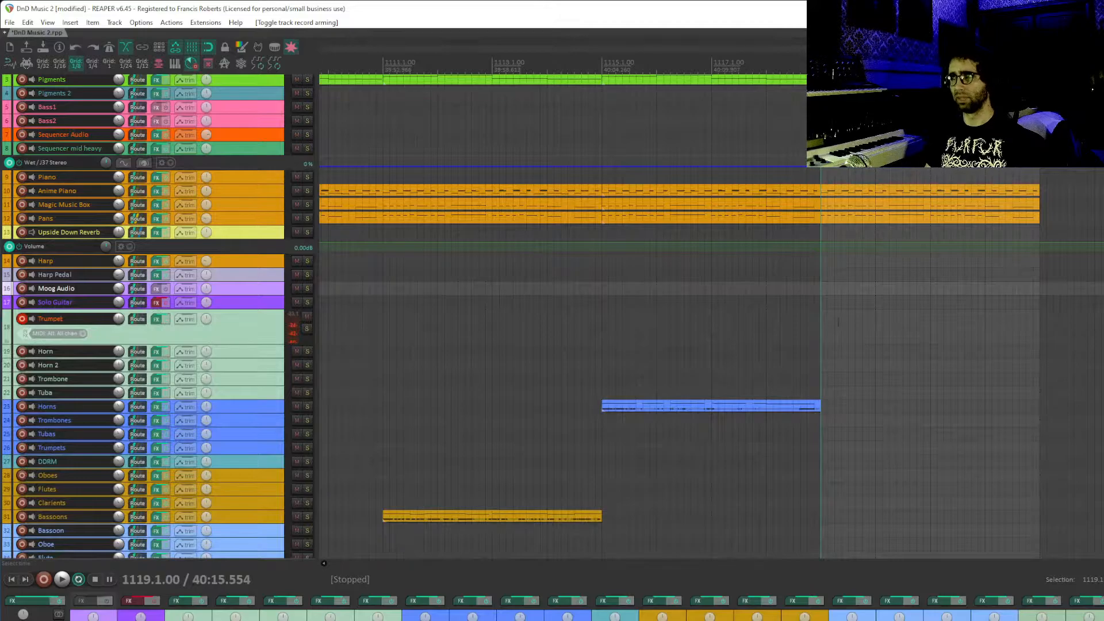
{"action": "left_click", "coordinate": [820, 337]}
{"action": "key", "text": "Escape"}
{"action": "left_click_drag", "start_coordinate": [858, 367], "coordinate": [646, 376]}
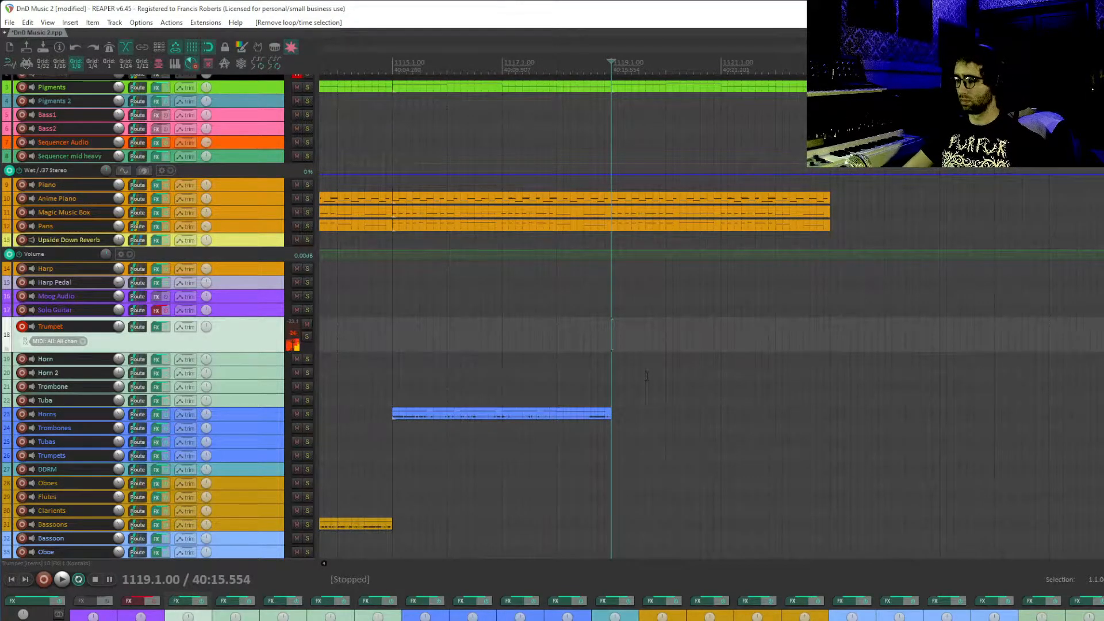
{"action": "key", "text": "ctrl+r"}
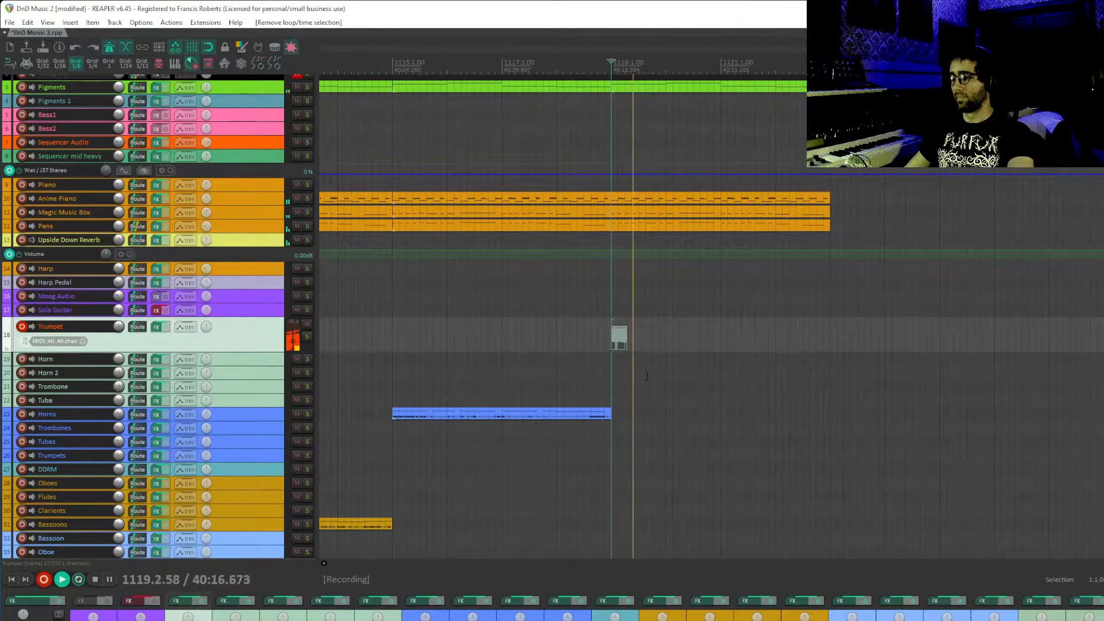
{"action": "key", "text": "space"}
{"action": "key", "text": "ctrl+r"}
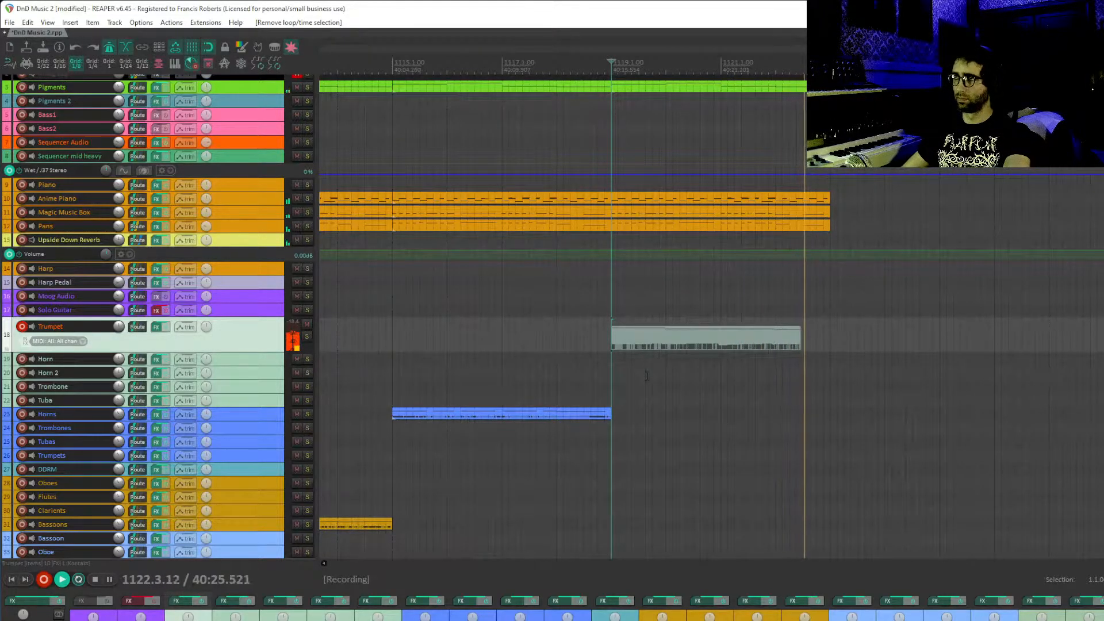
{"action": "key", "text": "space"}
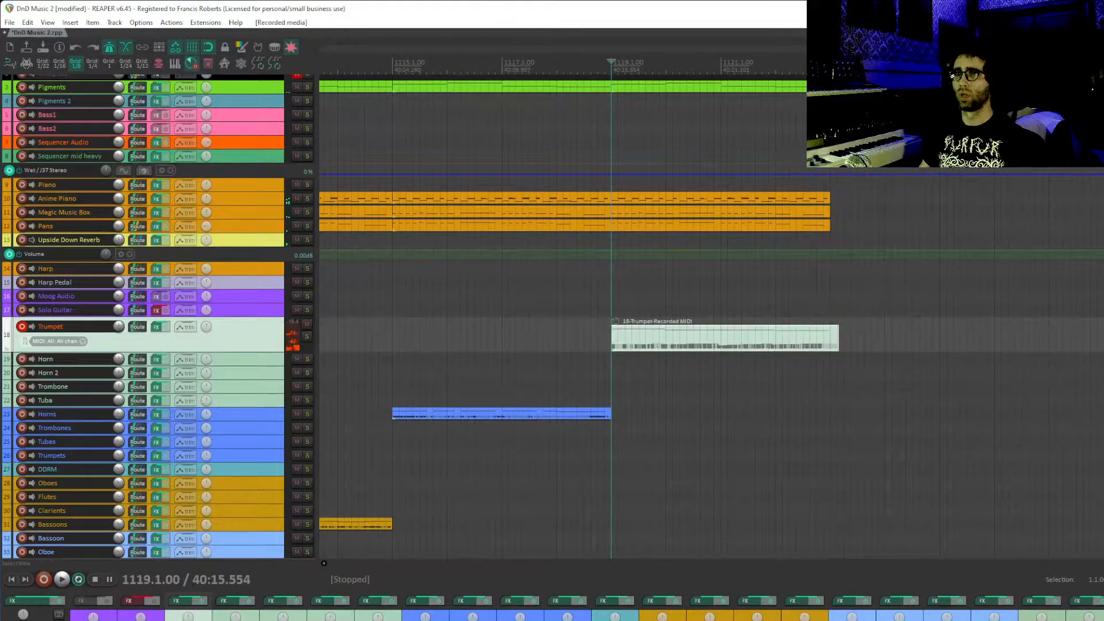
{"action": "left_click", "coordinate": [22, 326]}
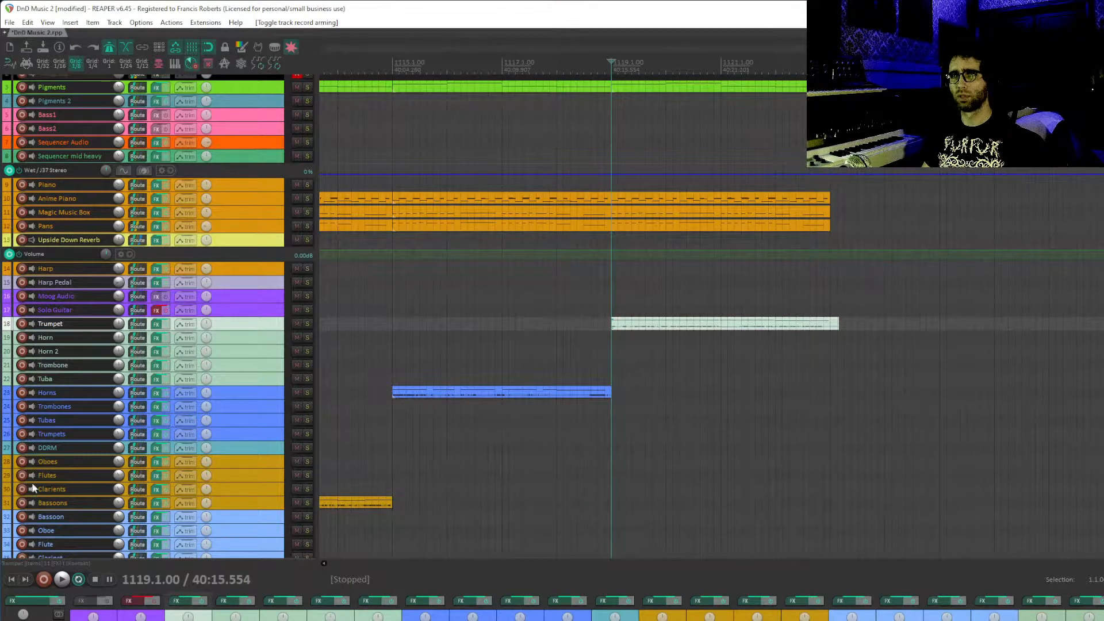
- Record an Oboes part from 1119.1.00 to just past bar 1123 and disarm the track
{"action": "left_click", "coordinate": [23, 462]}
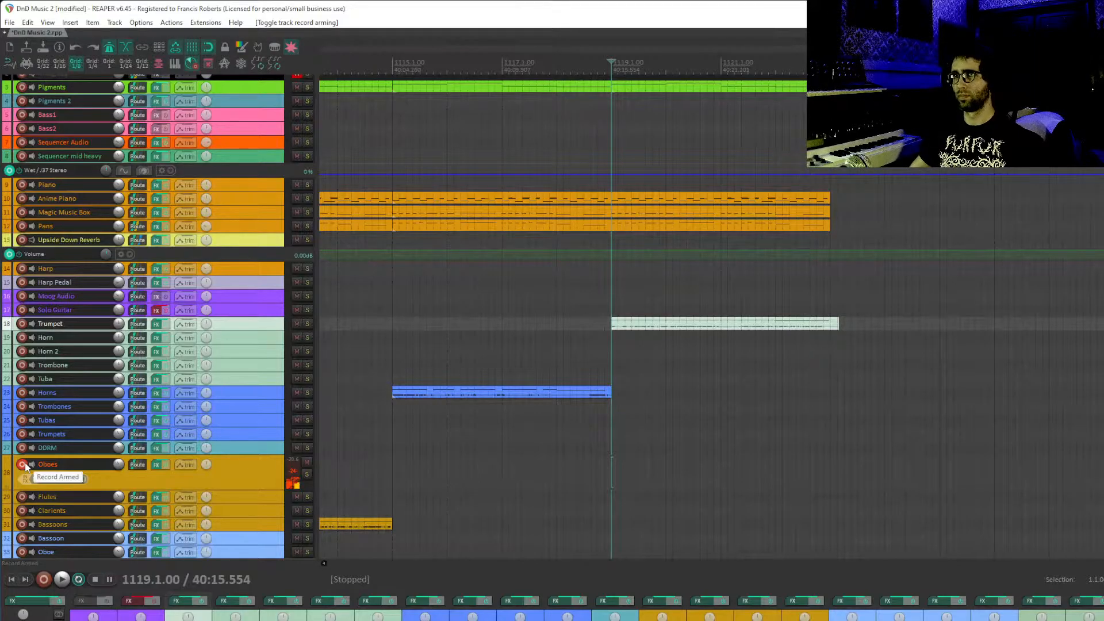
{"action": "key", "text": "ctrl+r"}
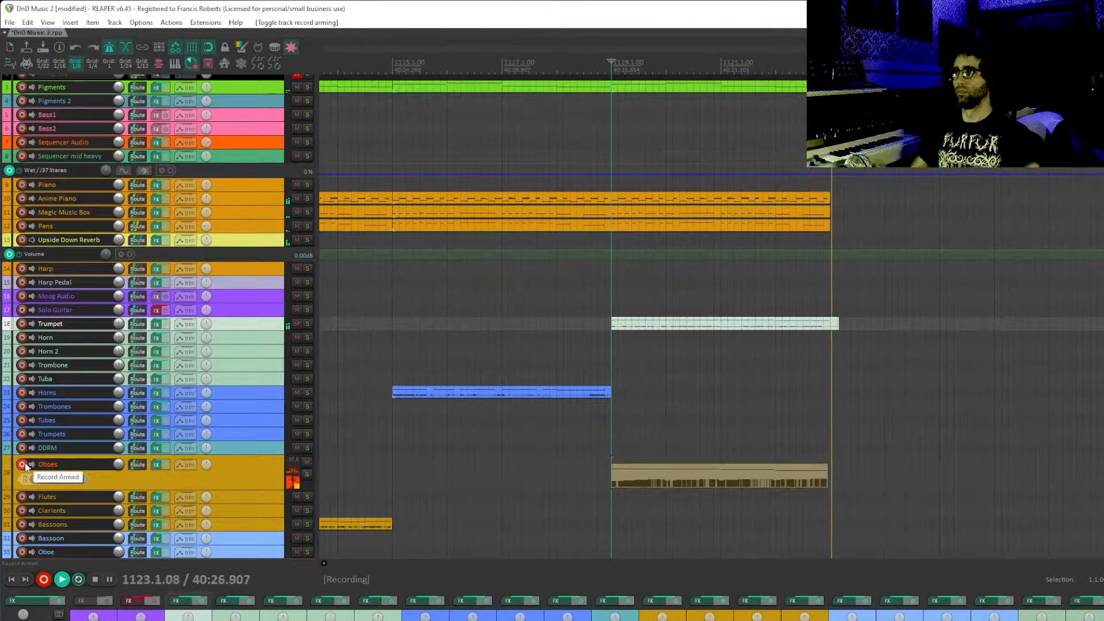
{"action": "key", "text": "space"}
{"action": "left_click", "coordinate": [23, 464]}
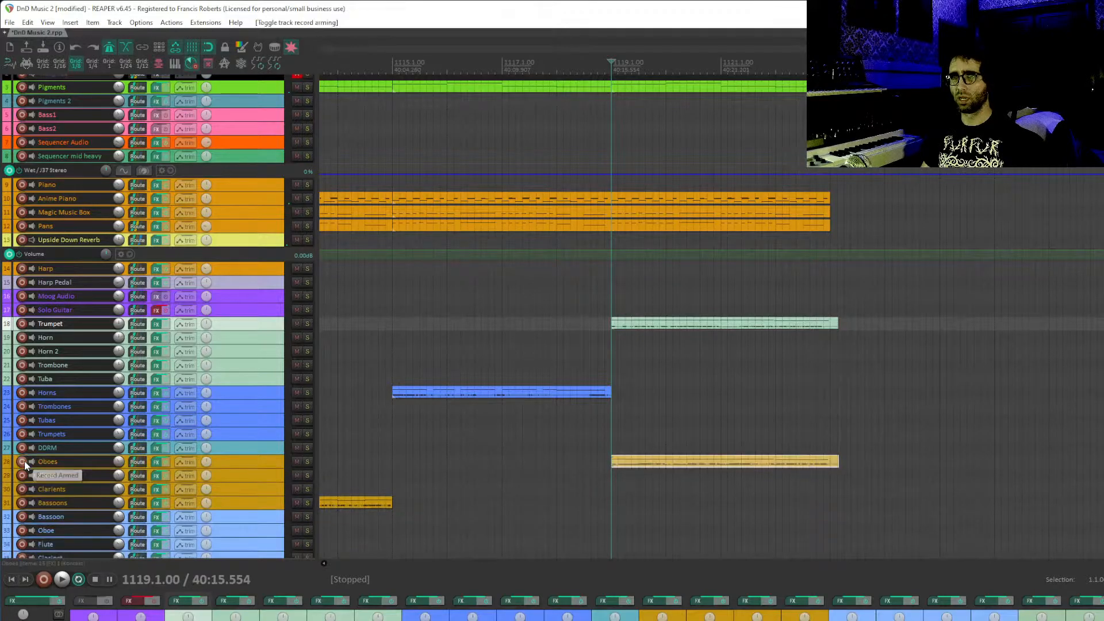
- Record a Celli Arco part from 1119.1.00 to just past bar 1123, play back from bar 1118 and disarm the track
{"action": "scroll", "coordinate": [25, 465], "scroll_direction": "down", "scroll_amount": 2}
{"action": "scroll", "coordinate": [25, 465], "scroll_direction": "down", "scroll_amount": 3}
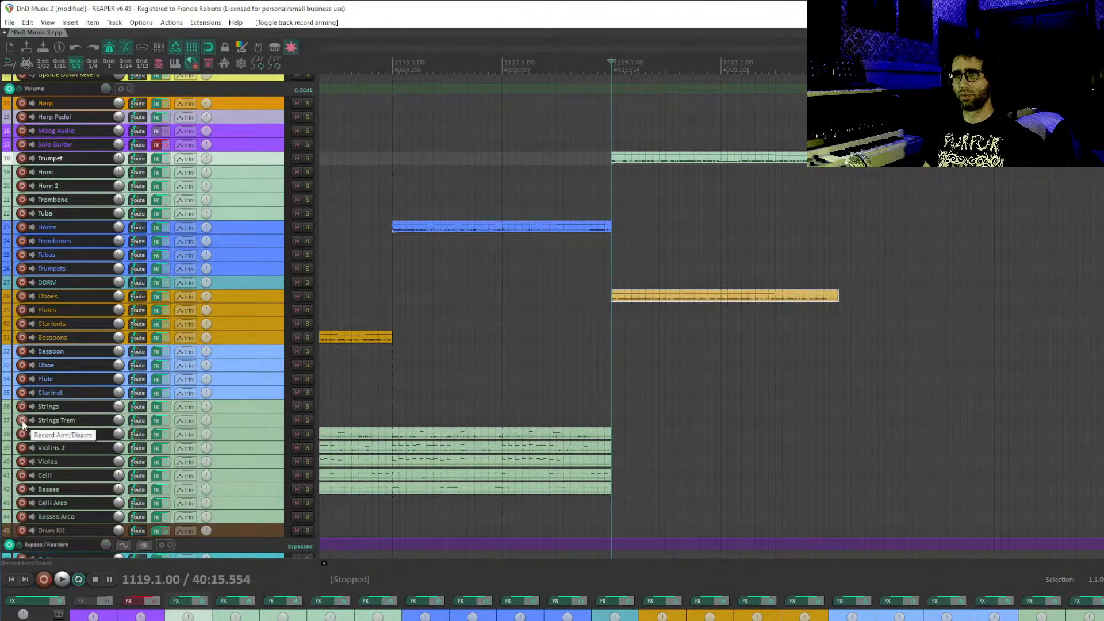
{"action": "left_click", "coordinate": [22, 503]}
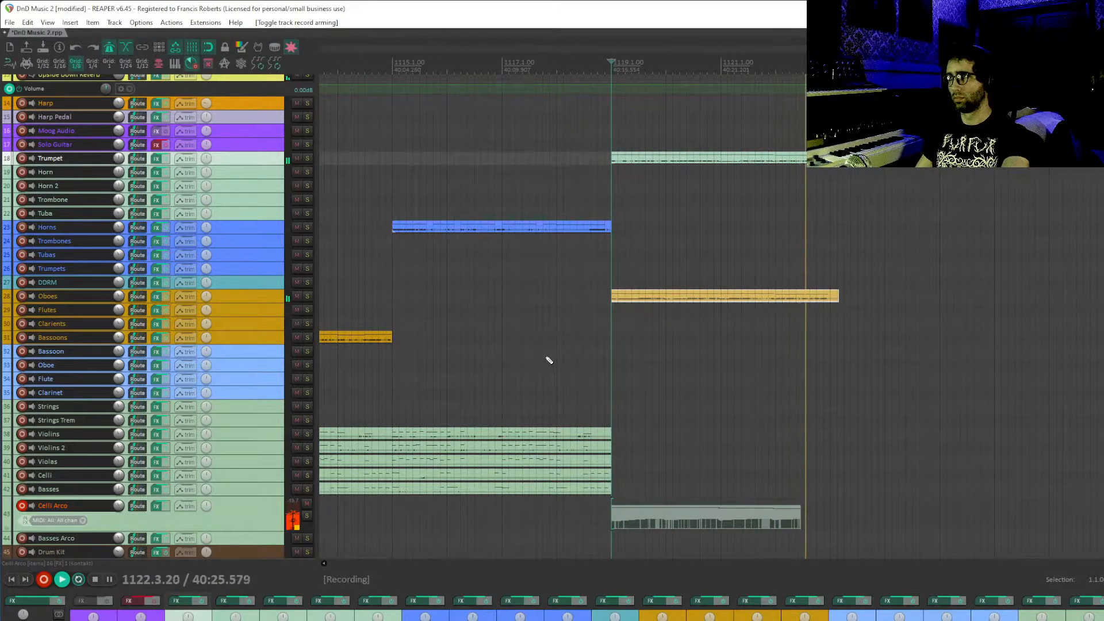
{"action": "key", "text": "space"}
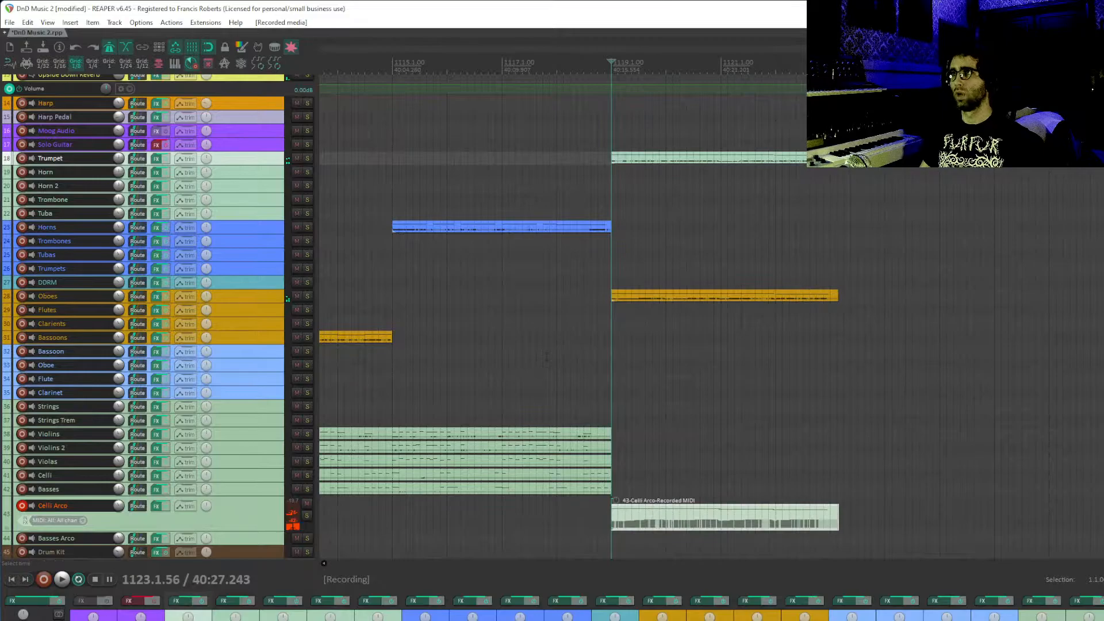
{"action": "key", "text": "space"}
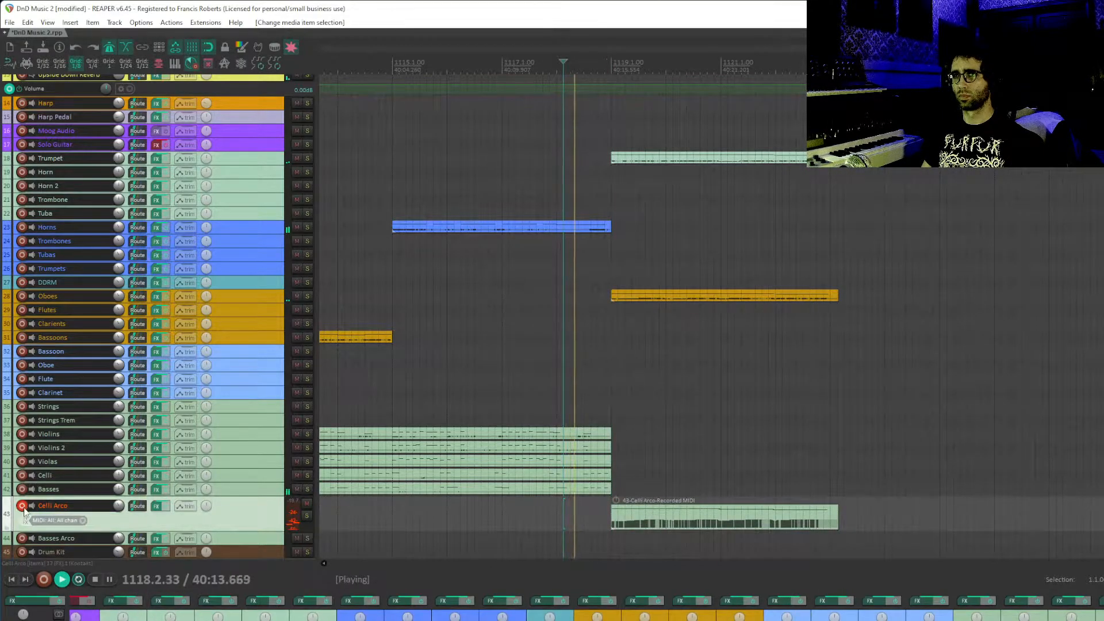
{"action": "left_click", "coordinate": [22, 506]}
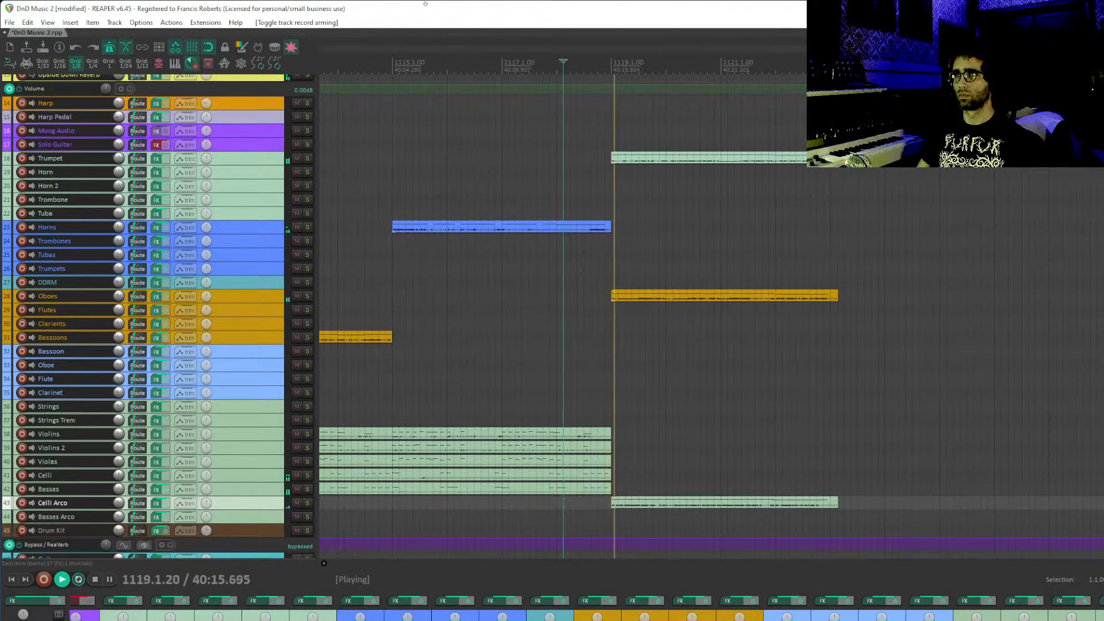
- Arm the Pigments 2 track and record a part from 1119.1.00 to bar 1123
{"action": "scroll", "coordinate": [745, 141], "scroll_direction": "down", "scroll_amount": 2}
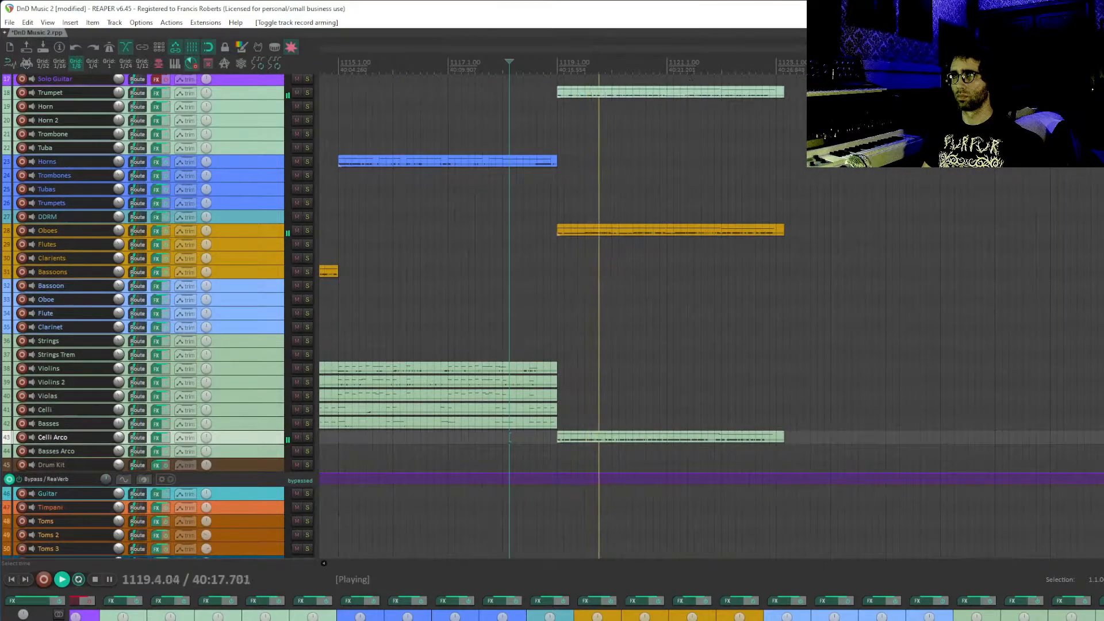
{"action": "scroll", "coordinate": [712, 313], "scroll_direction": "up", "scroll_amount": 4}
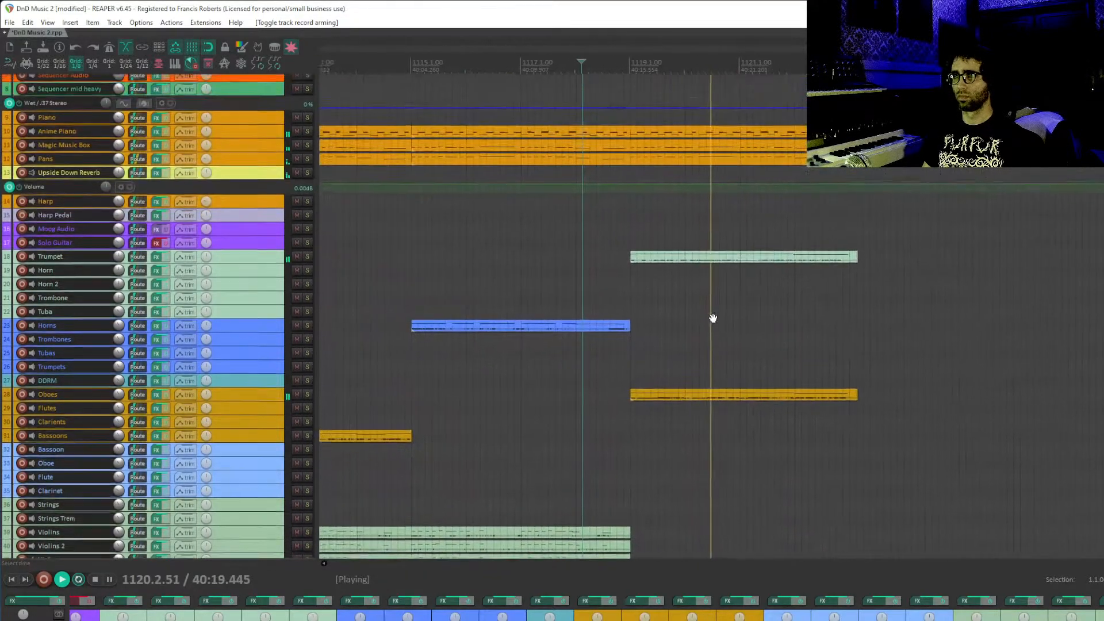
{"action": "scroll", "coordinate": [828, 310], "scroll_direction": "up", "scroll_amount": 5}
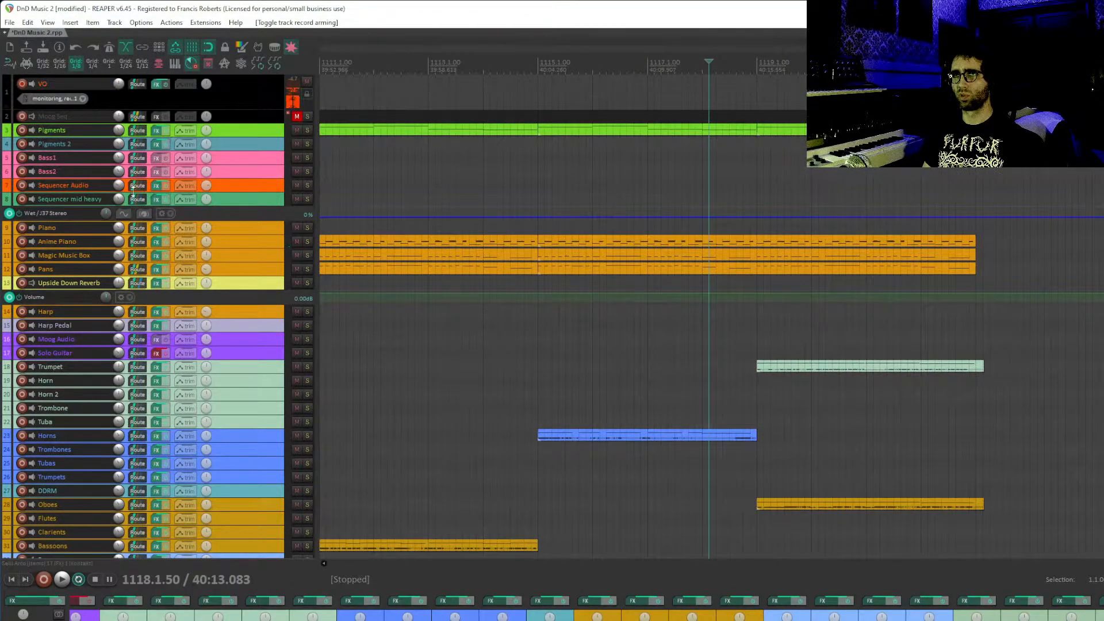
{"action": "left_click", "coordinate": [25, 144]}
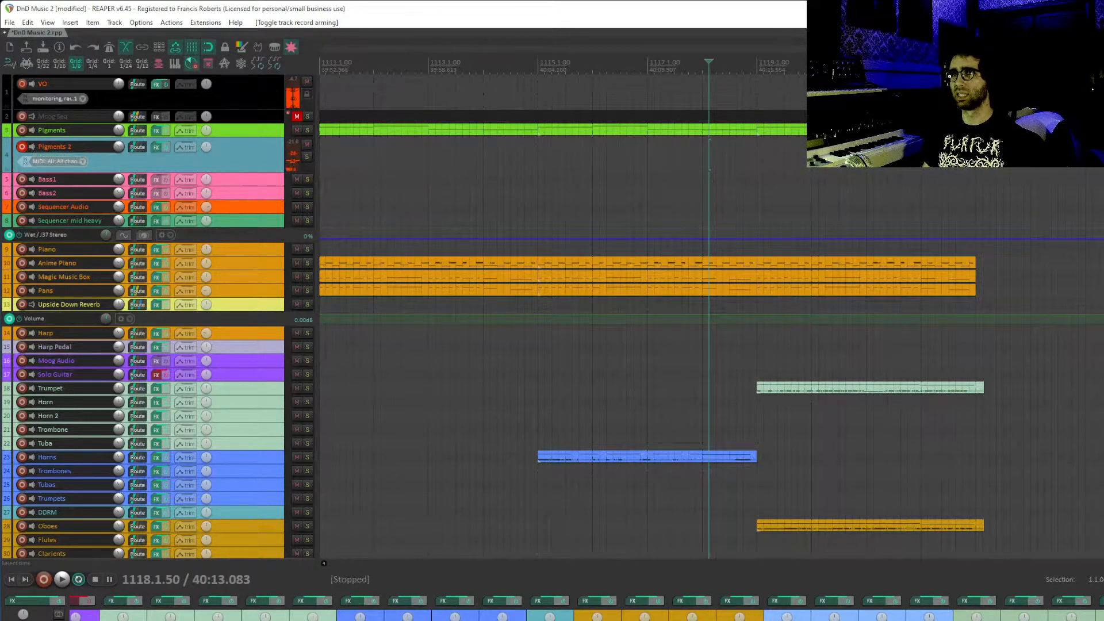
{"action": "left_click", "coordinate": [752, 170]}
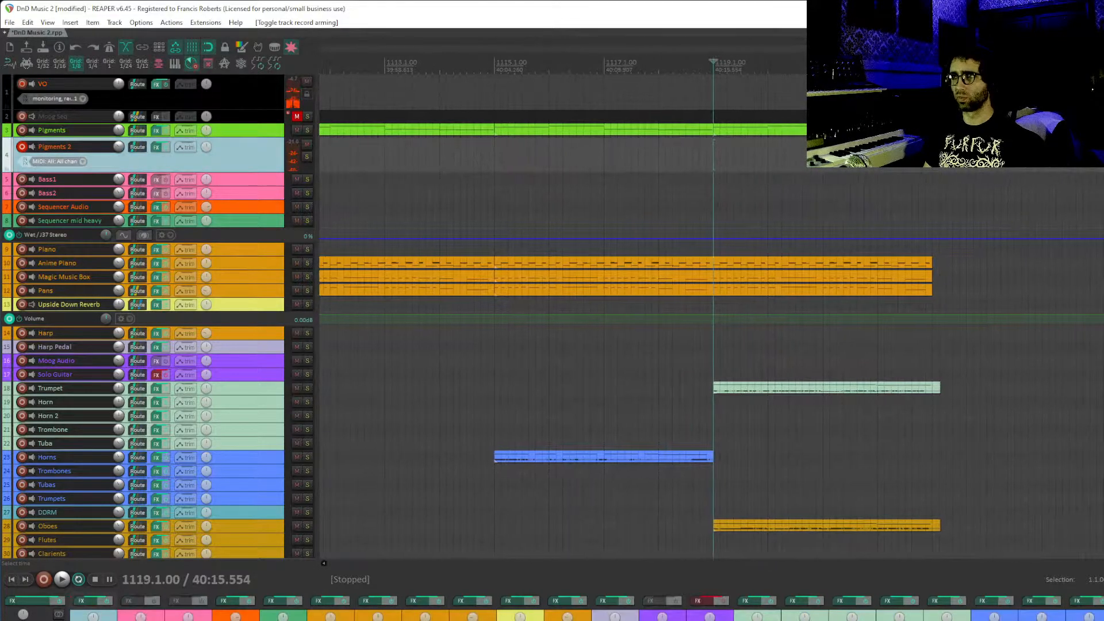
{"action": "key", "text": "ctrl+r"}
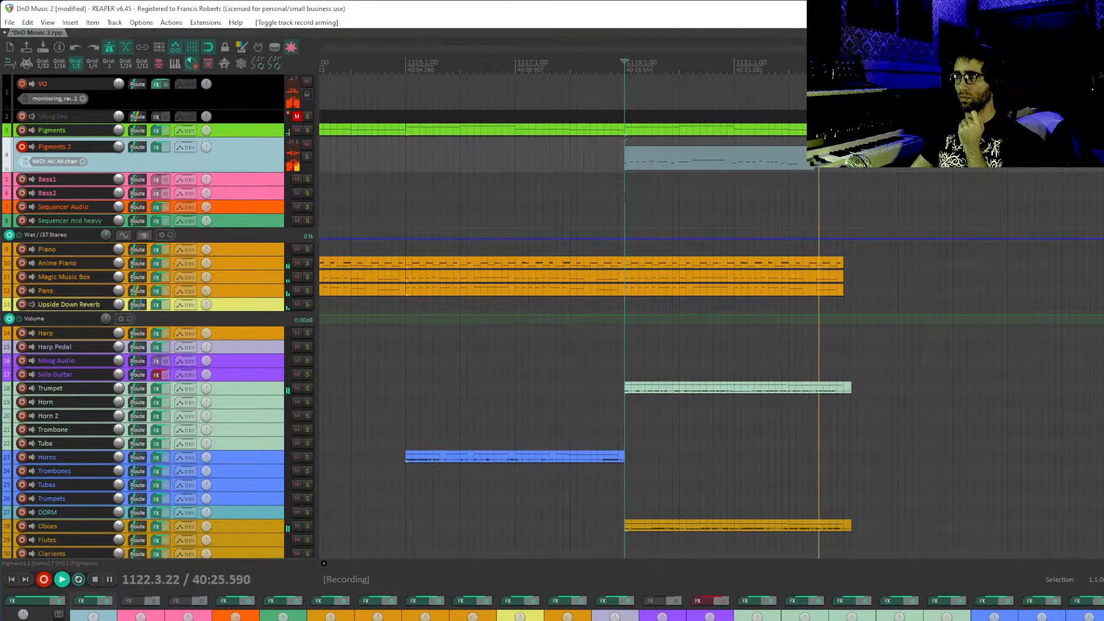
{"action": "key", "text": "space"}
- Open the new Pigments 2 recording for note editing and quantize all its notes to the grid at 100% strength
{"action": "double_click", "coordinate": [651, 168]}
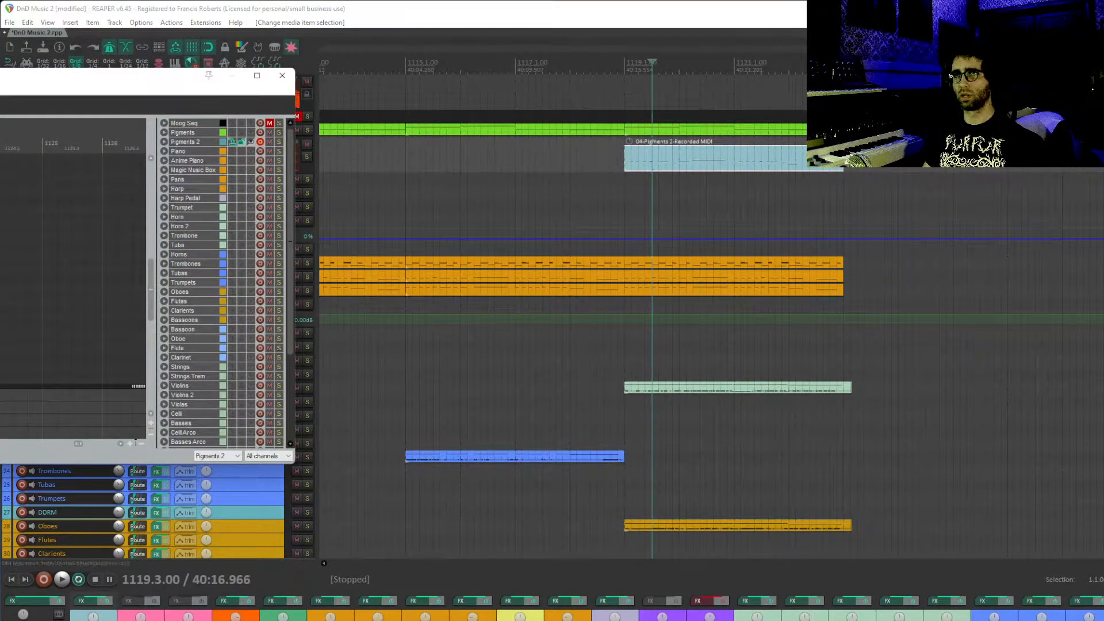
{"action": "left_click_drag", "start_coordinate": [116, 74], "coordinate": [698, 214]}
{"action": "left_click_drag", "start_coordinate": [527, 471], "coordinate": [264, 292]}
{"action": "key", "text": "q"}
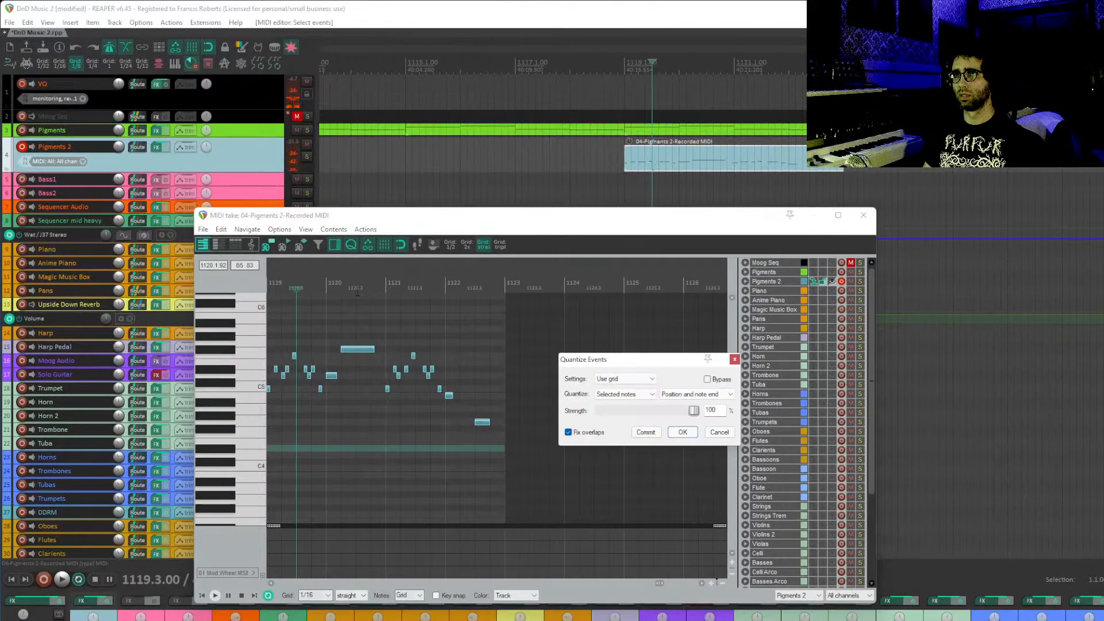
{"action": "left_click", "coordinate": [683, 432]}
- Shift the two Pigments 2 notes between 1119.2 and 1119.3 one sixteenth later, checking the phrase by playback
{"action": "scroll", "coordinate": [457, 454], "scroll_direction": "up", "scroll_amount": 5}
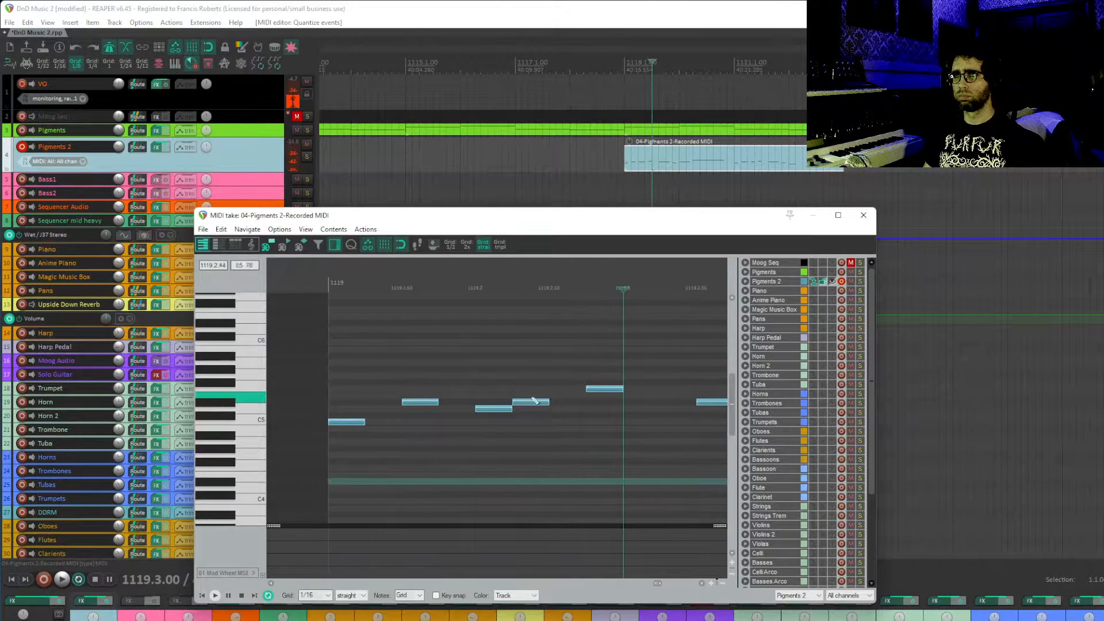
{"action": "left_click", "coordinate": [328, 284]}
{"action": "key", "text": "space"}
{"action": "left_click_drag", "start_coordinate": [524, 370], "coordinate": [601, 428]}
{"action": "key", "text": "space"}
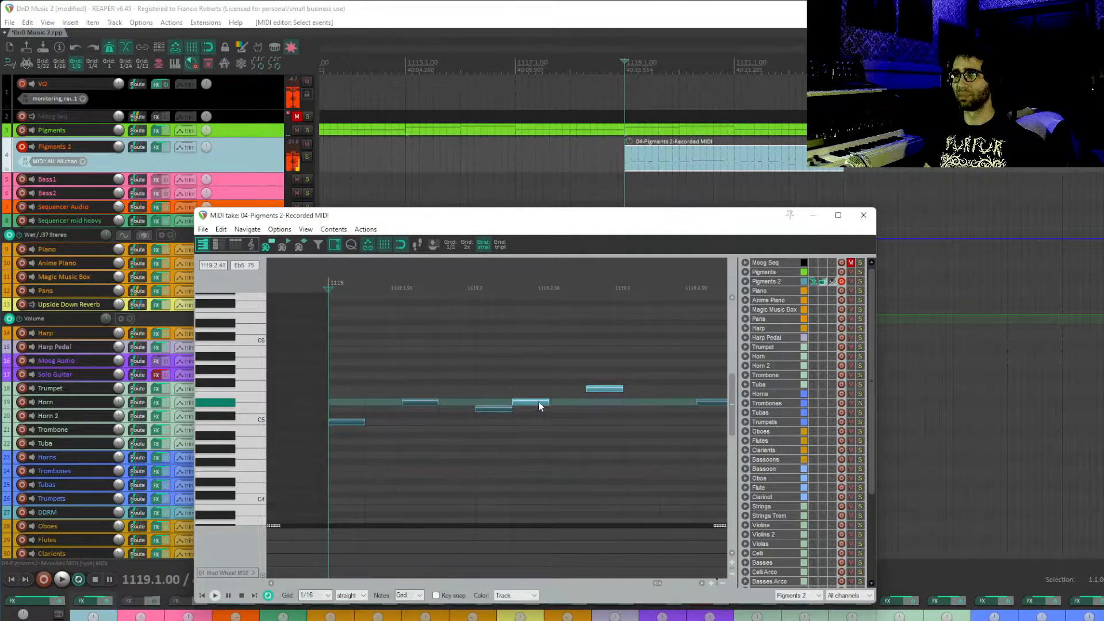
{"action": "left_click_drag", "start_coordinate": [600, 365], "coordinate": [522, 372]}
{"action": "key", "text": "space"}
- Play on through the Pigments 2 part and shift the three matching notes of the bar 1121 phrase one sixteenth later
{"action": "left_click_drag", "start_coordinate": [638, 358], "coordinate": [488, 369]}
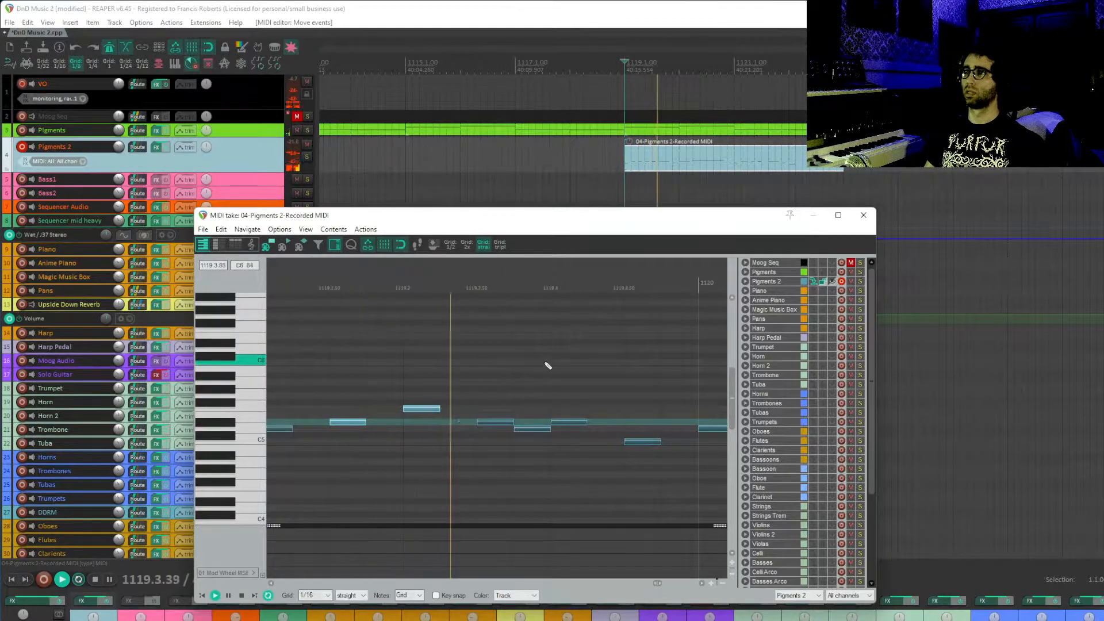
{"action": "left_click_drag", "start_coordinate": [640, 377], "coordinate": [447, 401]}
{"action": "left_click_drag", "start_coordinate": [629, 404], "coordinate": [503, 403]}
{"action": "left_click_drag", "start_coordinate": [672, 405], "coordinate": [489, 392]}
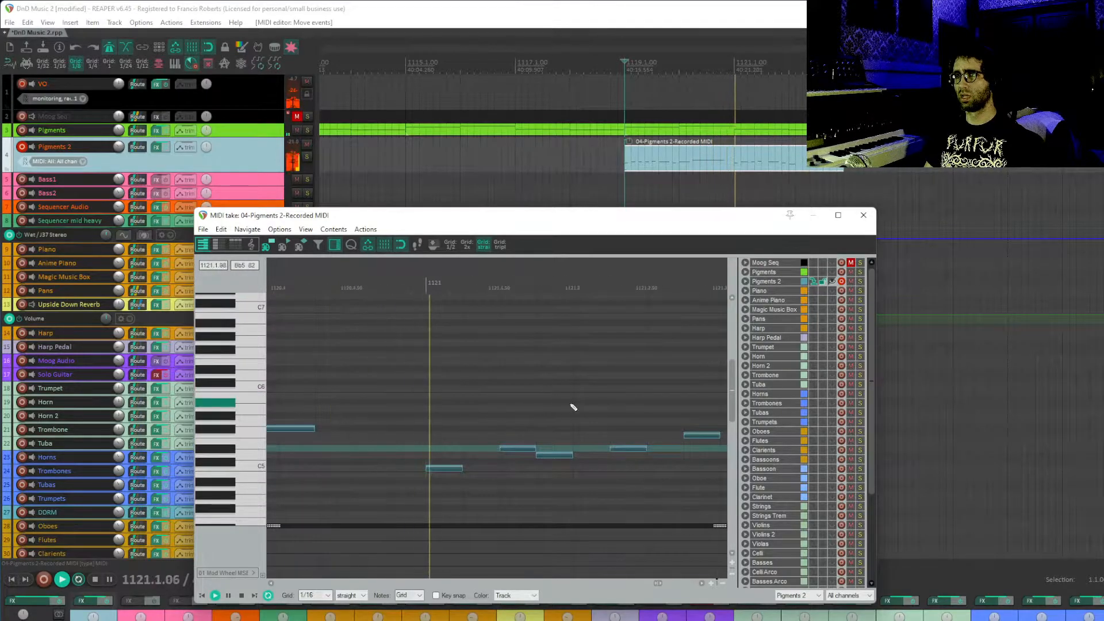
{"action": "left_click_drag", "start_coordinate": [557, 436], "coordinate": [634, 486]}
{"action": "key", "text": "space"}
{"action": "left_click_drag", "start_coordinate": [550, 396], "coordinate": [692, 489]}
{"action": "left_click_drag", "start_coordinate": [675, 485], "coordinate": [477, 477]}
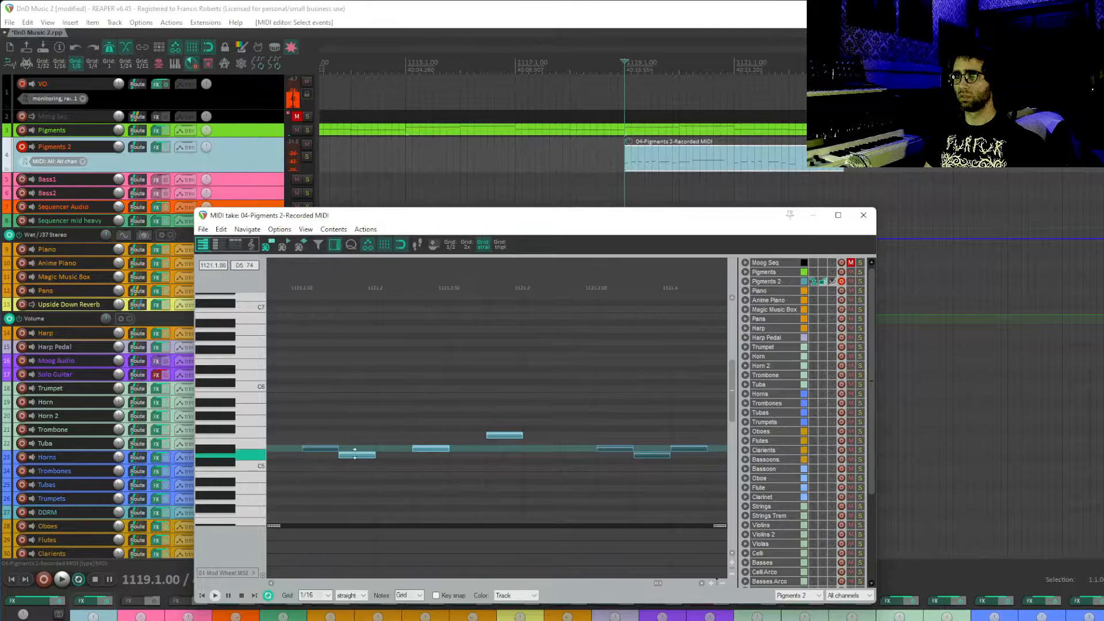
{"action": "left_click_drag", "start_coordinate": [359, 457], "coordinate": [391, 457]}
- Play the corrected Pigments 2 phrase from bar 1121, close the note editor and disarm the track
{"action": "key", "text": "space"}
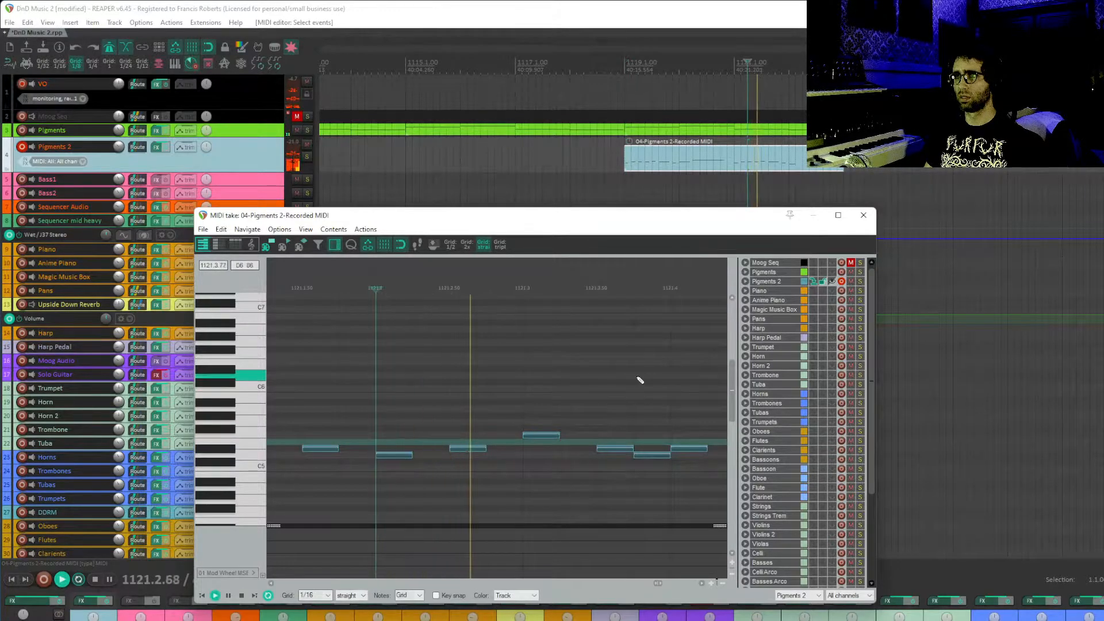
{"action": "left_click_drag", "start_coordinate": [635, 392], "coordinate": [465, 412]}
{"action": "left_click_drag", "start_coordinate": [677, 448], "coordinate": [478, 408]}
{"action": "left_click_drag", "start_coordinate": [599, 429], "coordinate": [289, 332]}
{"action": "key", "text": "Escape"}
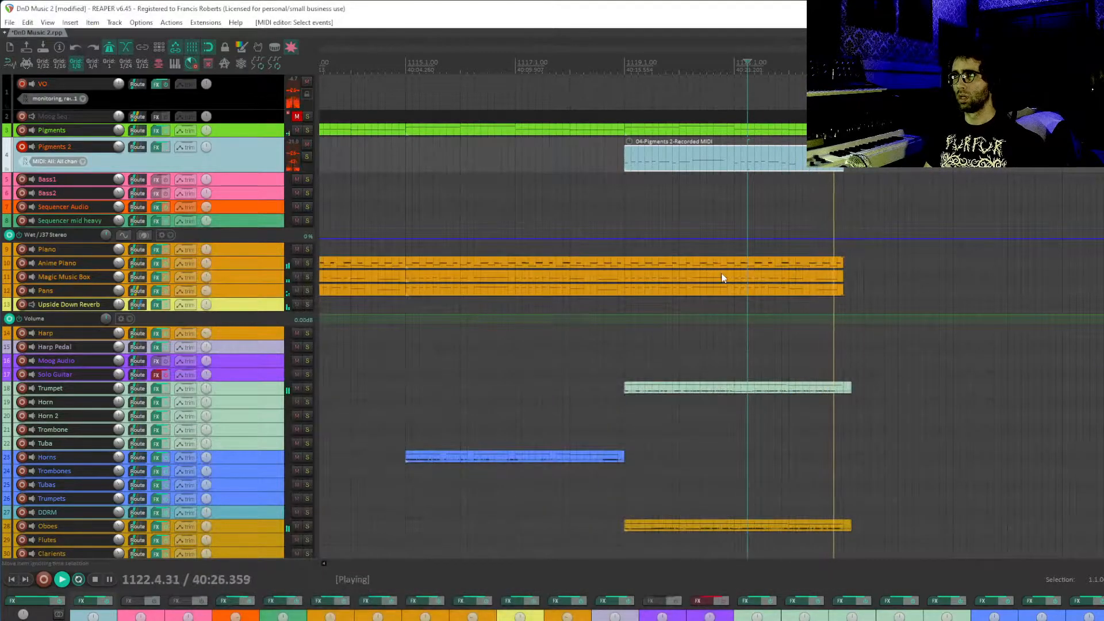
{"action": "left_click", "coordinate": [600, 192]}
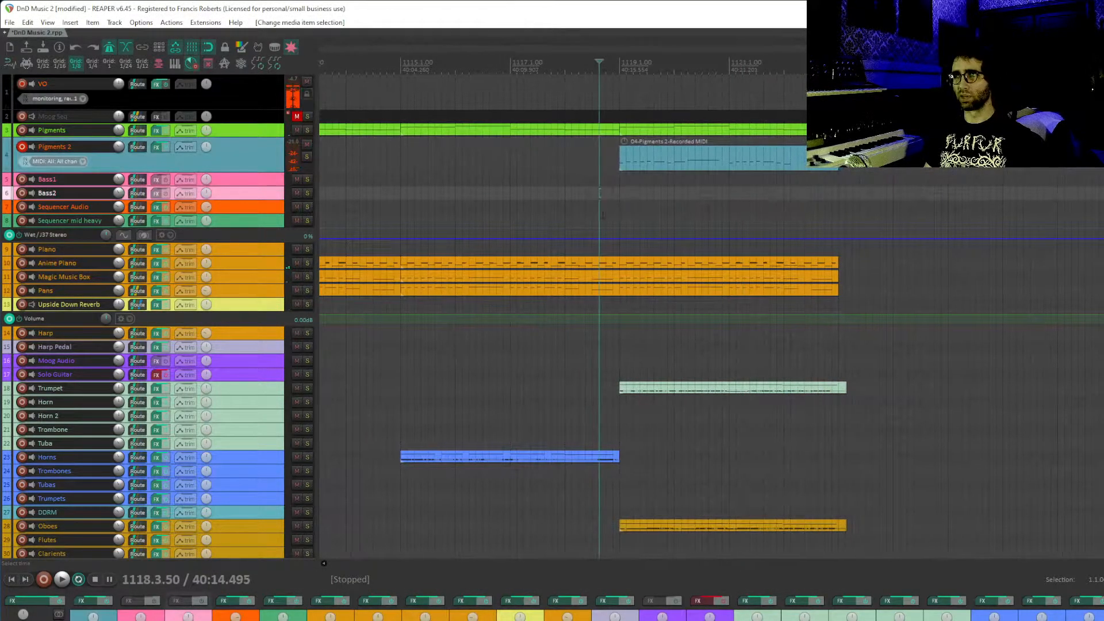
{"action": "left_click_drag", "start_coordinate": [628, 207], "coordinate": [609, 207]}
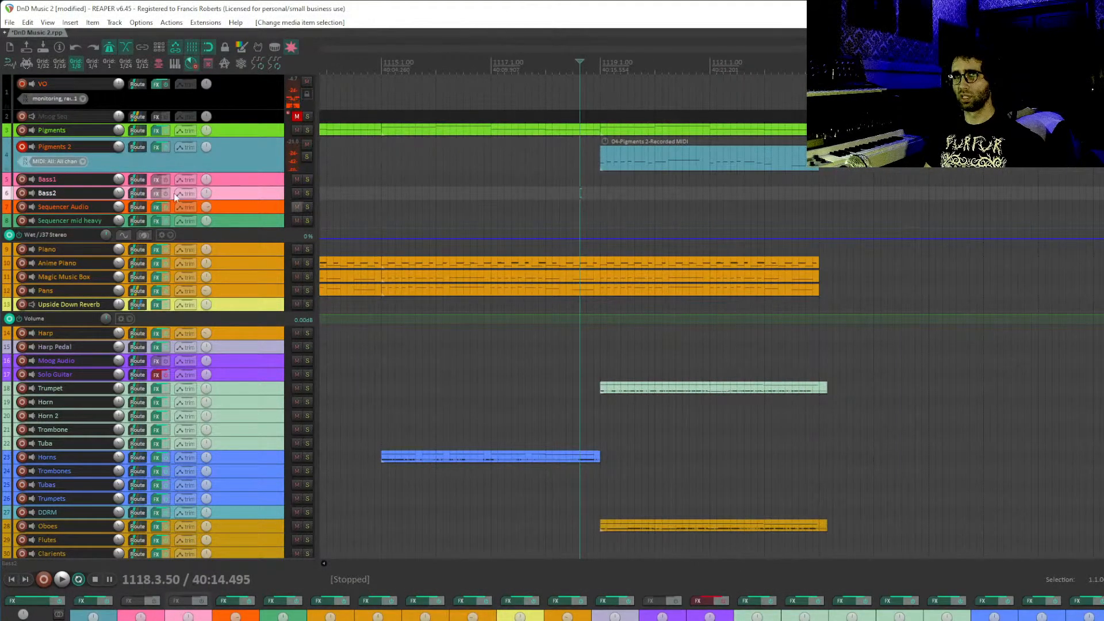
{"action": "left_click", "coordinate": [22, 148]}
- Place the edit cursor at 1119.1.00 and bring the string tracks into view
{"action": "scroll", "coordinate": [504, 169], "scroll_direction": "left", "scroll_amount": 2}
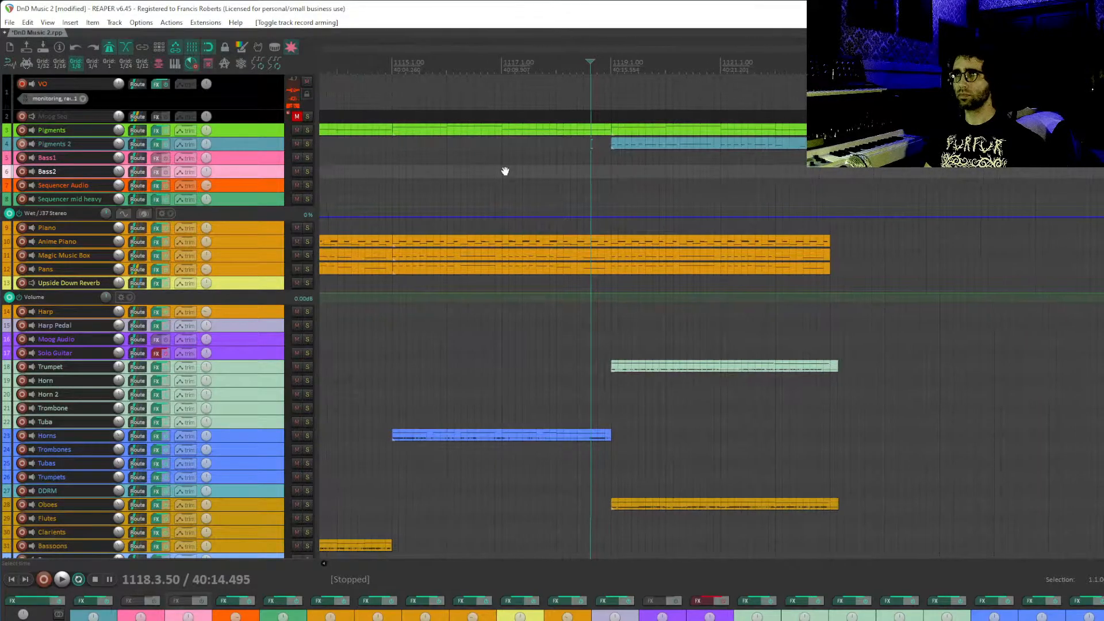
{"action": "left_click", "coordinate": [638, 161]}
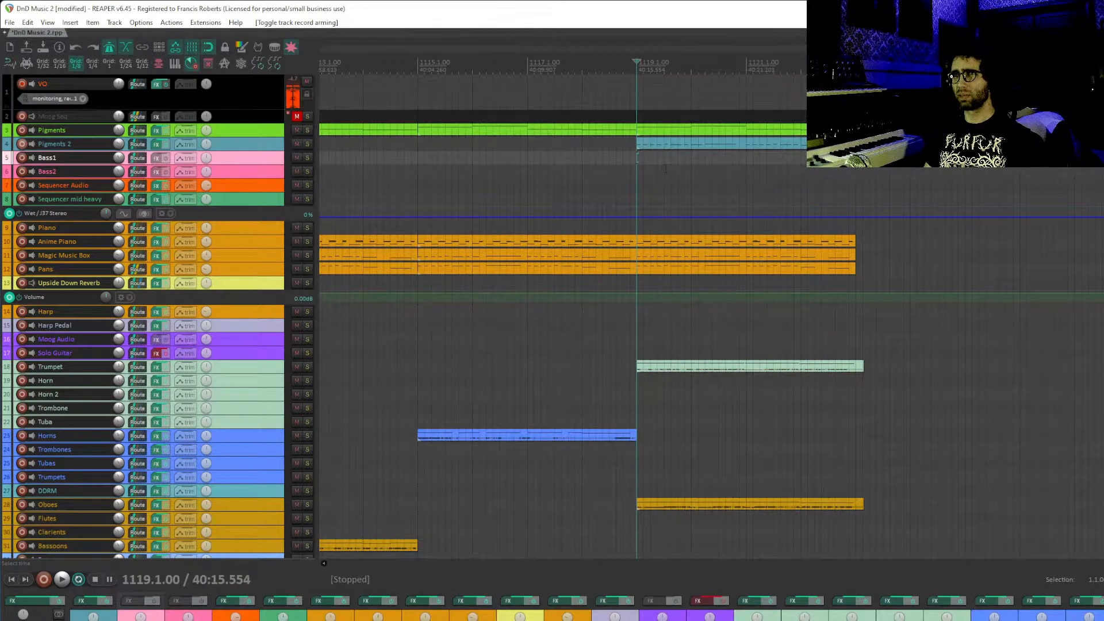
{"action": "scroll", "coordinate": [670, 177], "scroll_direction": "down", "scroll_amount": 8}
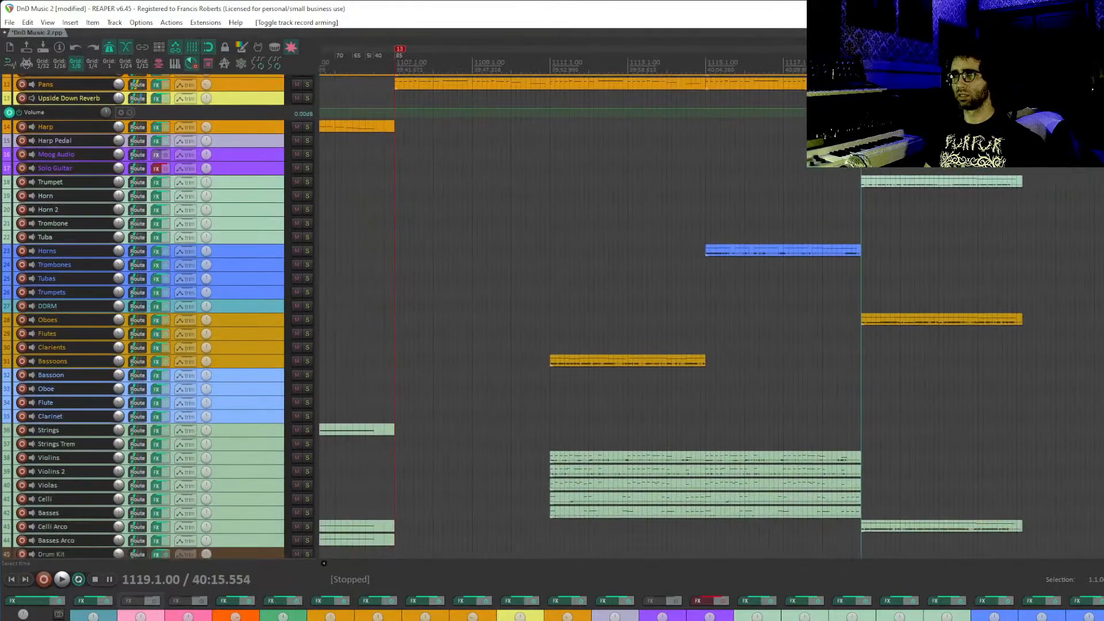
- Try out and record a Strings Trem part from 1119.1.00, undo the recording and disarm the track
{"action": "key", "text": "space"}
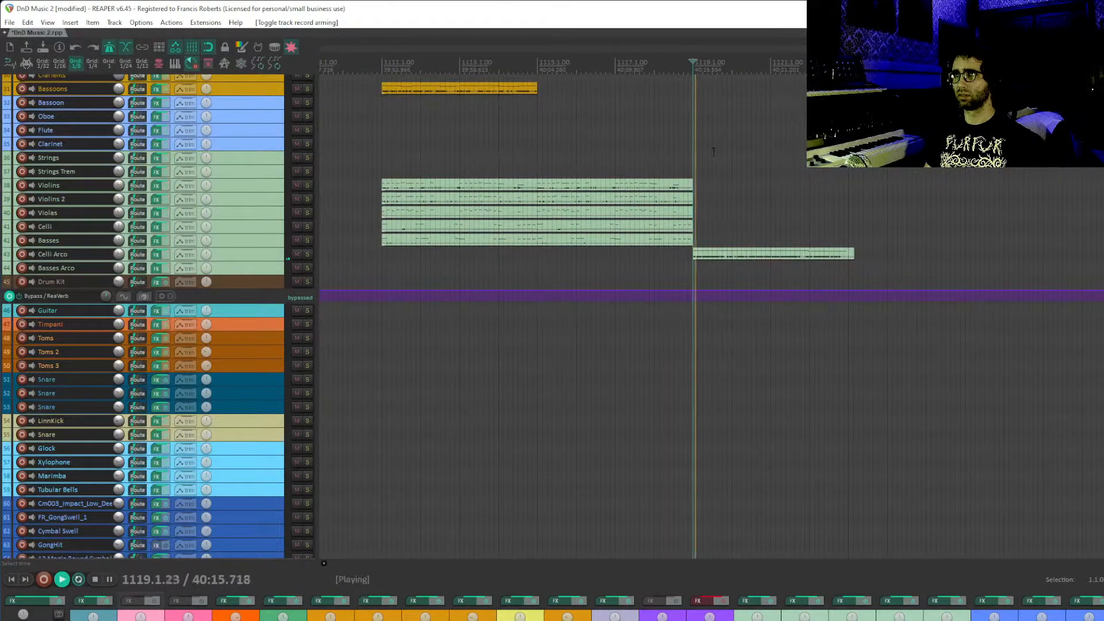
{"action": "left_click", "coordinate": [23, 171]}
{"action": "key", "text": "space"}
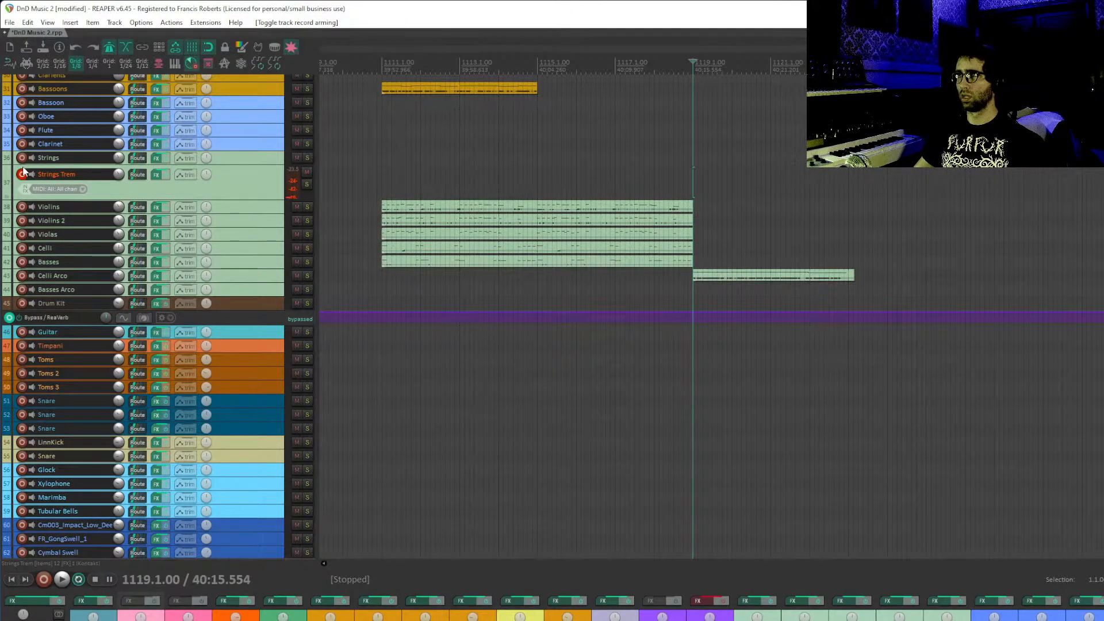
{"action": "key", "text": "ctrl+r"}
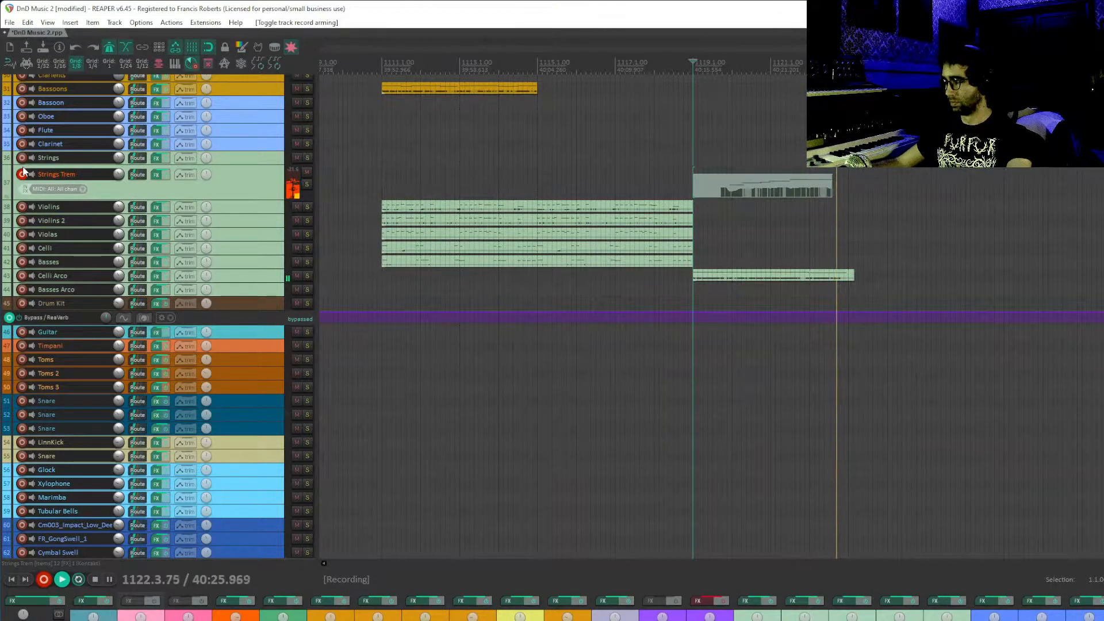
{"action": "key", "text": "space"}
{"action": "key", "text": "ctrl+z"}
{"action": "left_click", "coordinate": [21, 174]}
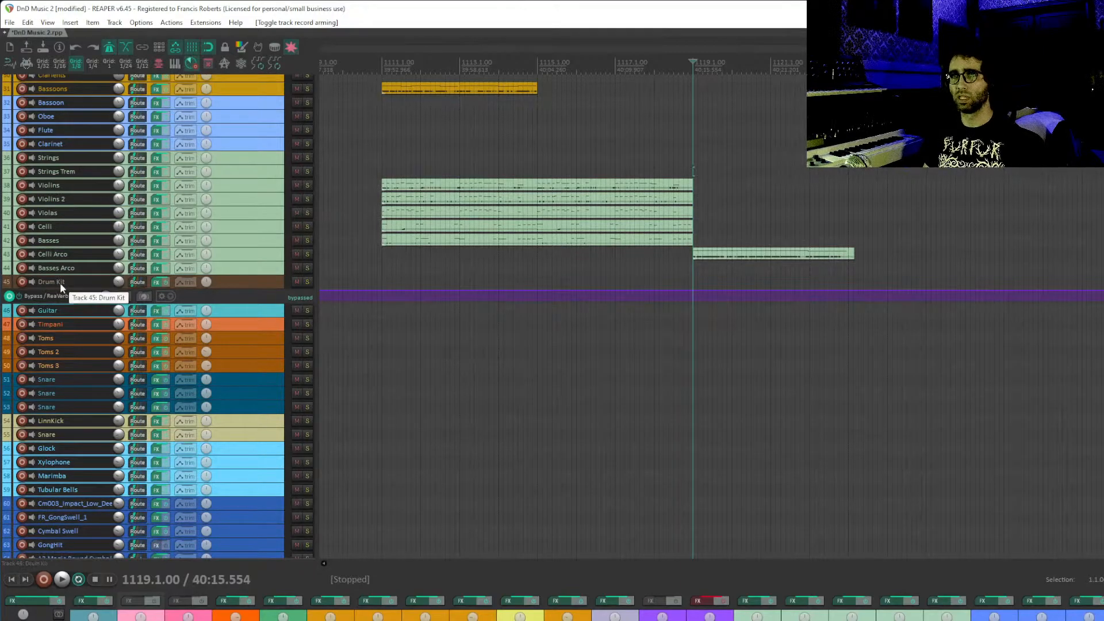
- Arm the DDRM track for recording and save the project
{"action": "scroll", "coordinate": [59, 282], "scroll_direction": "down", "scroll_amount": 2}
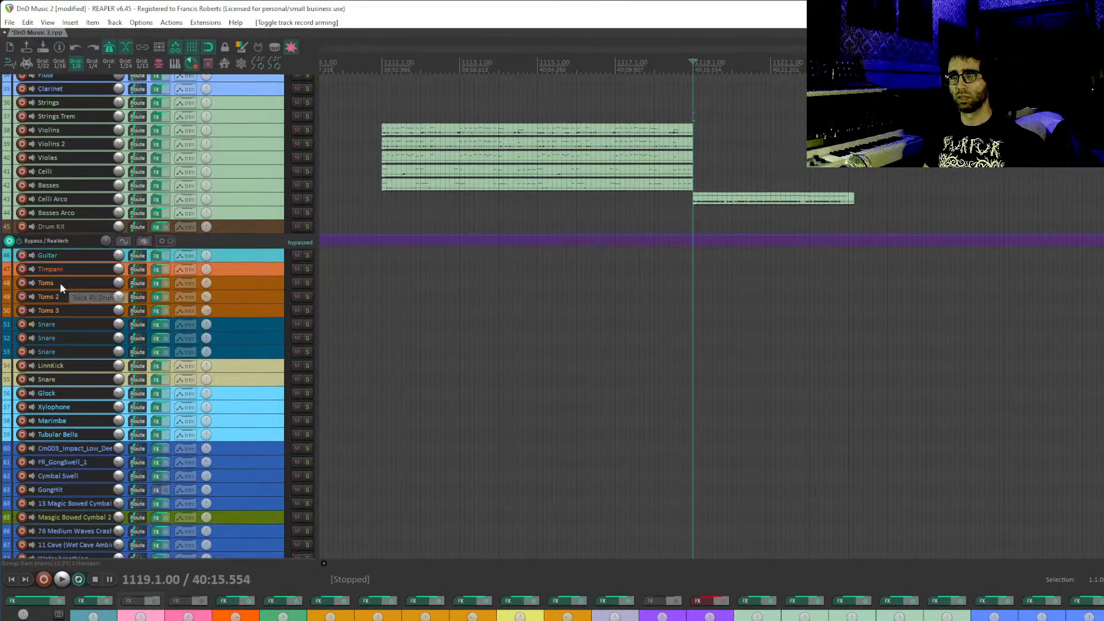
{"action": "scroll", "coordinate": [82, 317], "scroll_direction": "up", "scroll_amount": 11}
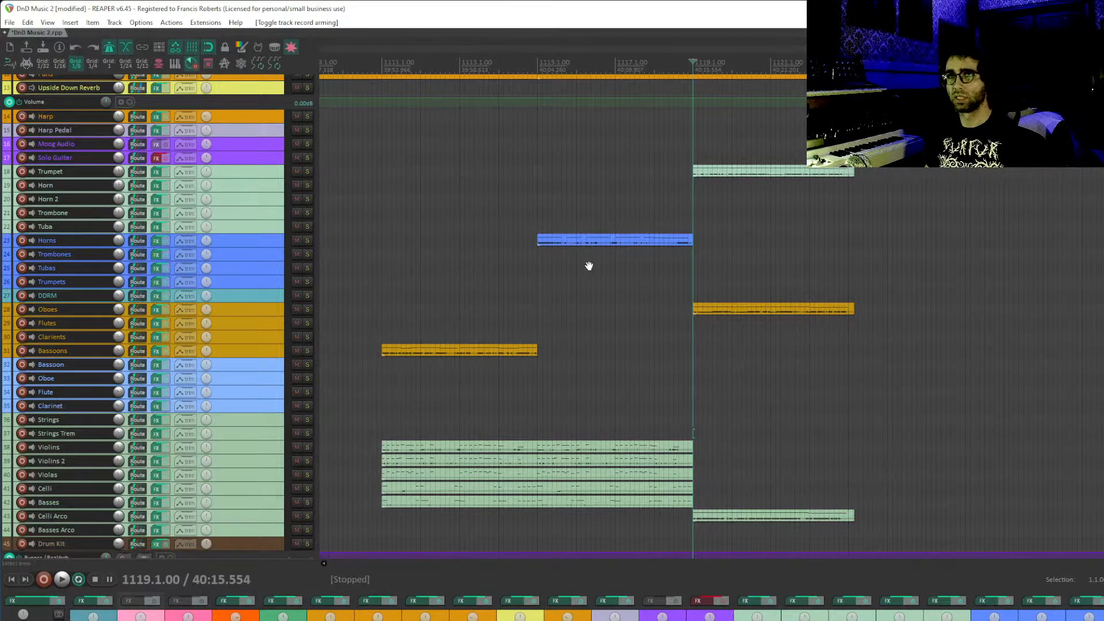
{"action": "left_click_drag", "start_coordinate": [591, 266], "coordinate": [566, 269]}
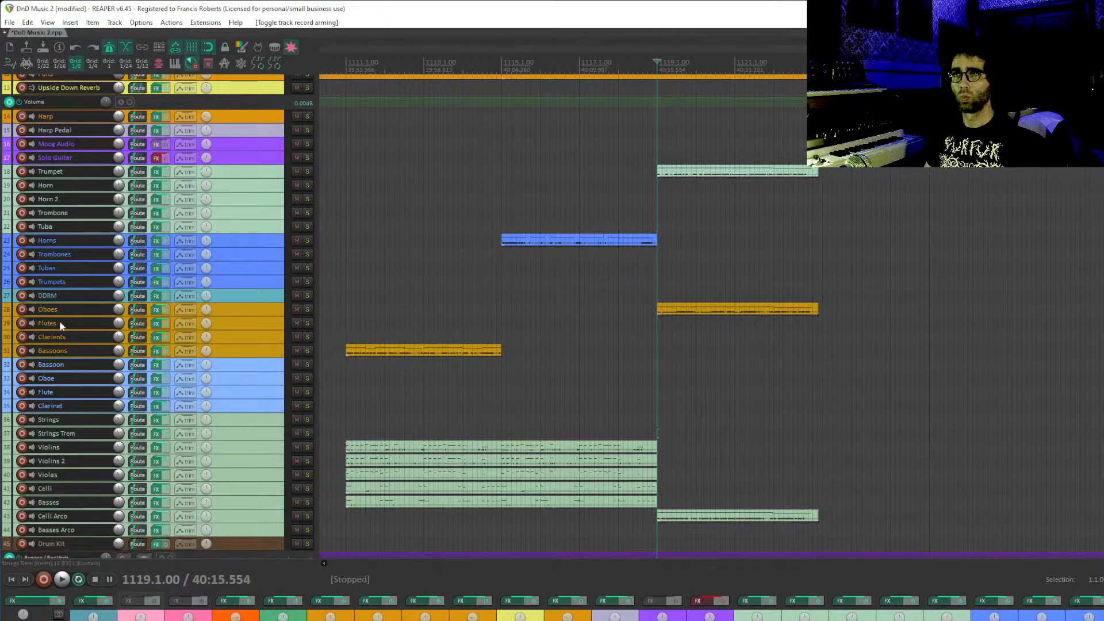
{"action": "left_click", "coordinate": [24, 297]}
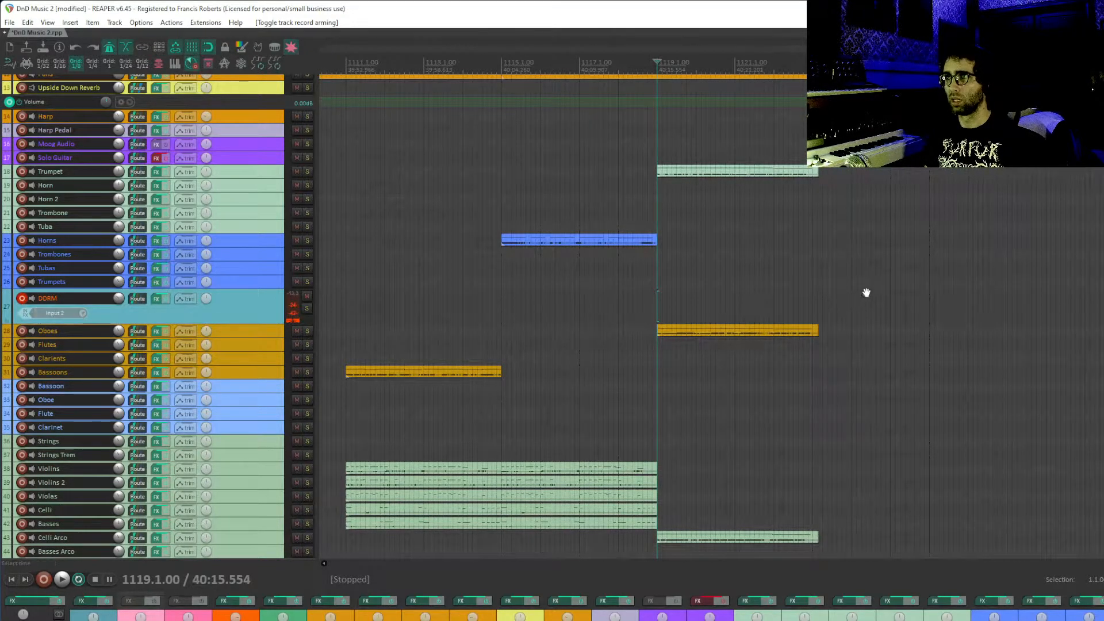
{"action": "left_click_drag", "start_coordinate": [866, 293], "coordinate": [841, 326]}
{"action": "key", "text": "ctrl+s"}
- Record a DDRM audio part from 1119.1.00 to past bar 1126 and disarm the track
{"action": "key", "text": "ctrl+r"}
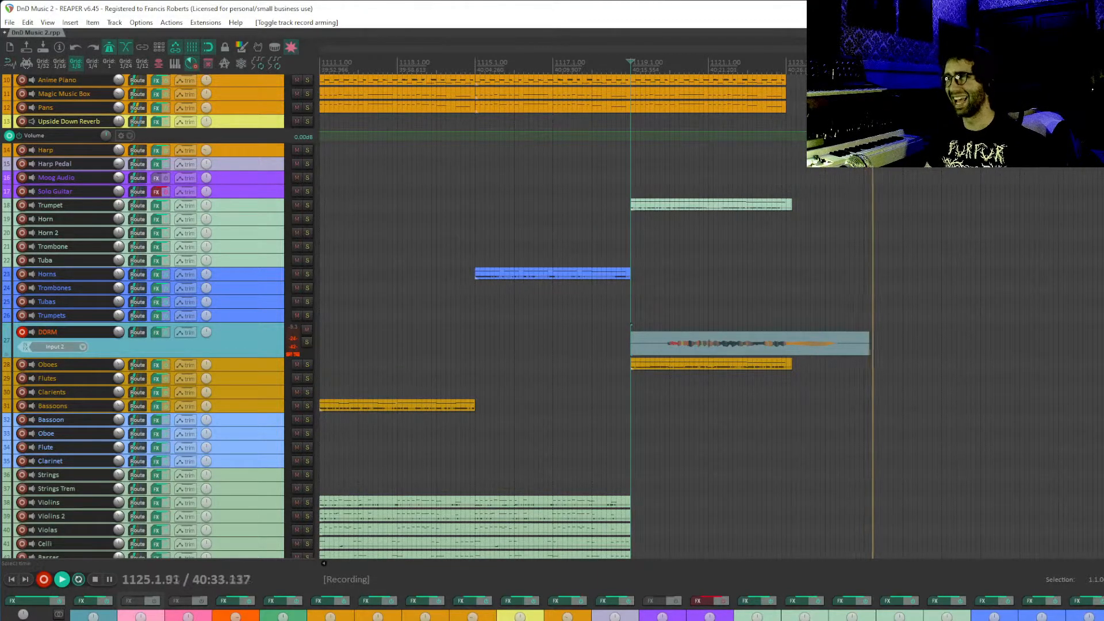
{"action": "scroll", "coordinate": [805, 241], "scroll_direction": "up", "scroll_amount": 2}
{"action": "scroll", "coordinate": [805, 242], "scroll_direction": "right", "scroll_amount": 1}
{"action": "scroll", "coordinate": [805, 242], "scroll_direction": "up", "scroll_amount": 2}
{"action": "scroll", "coordinate": [755, 225], "scroll_direction": "right", "scroll_amount": 2}
{"action": "scroll", "coordinate": [756, 225], "scroll_direction": "down", "scroll_amount": 1}
{"action": "left_click_drag", "start_coordinate": [756, 225], "coordinate": [776, 255]}
{"action": "key", "text": "space"}
{"action": "left_click_drag", "start_coordinate": [624, 240], "coordinate": [766, 200]}
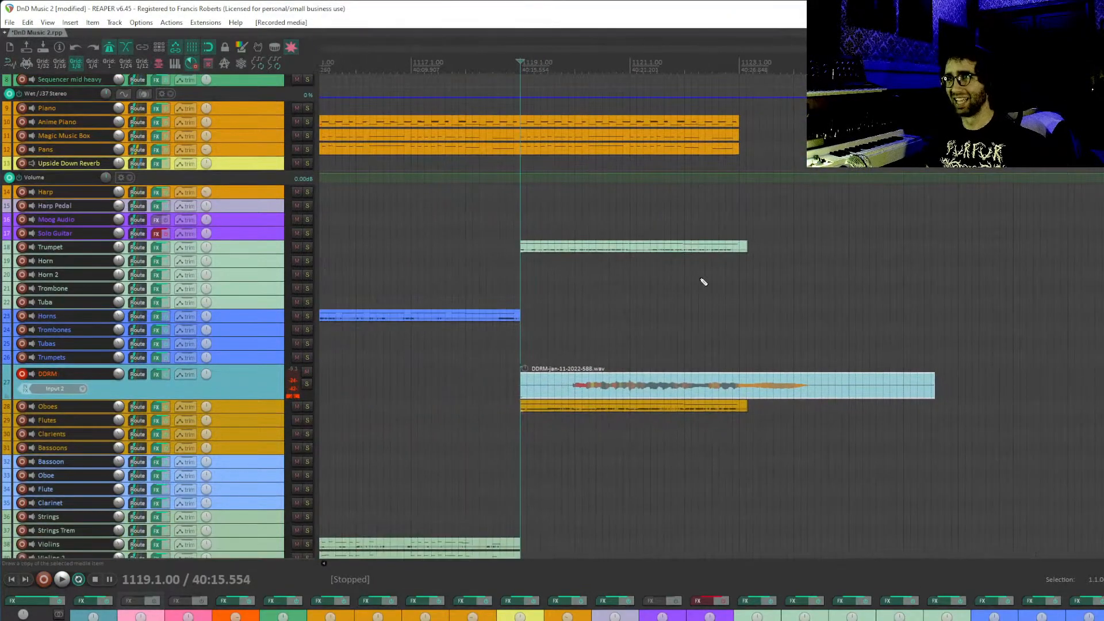
{"action": "left_click", "coordinate": [22, 374]}
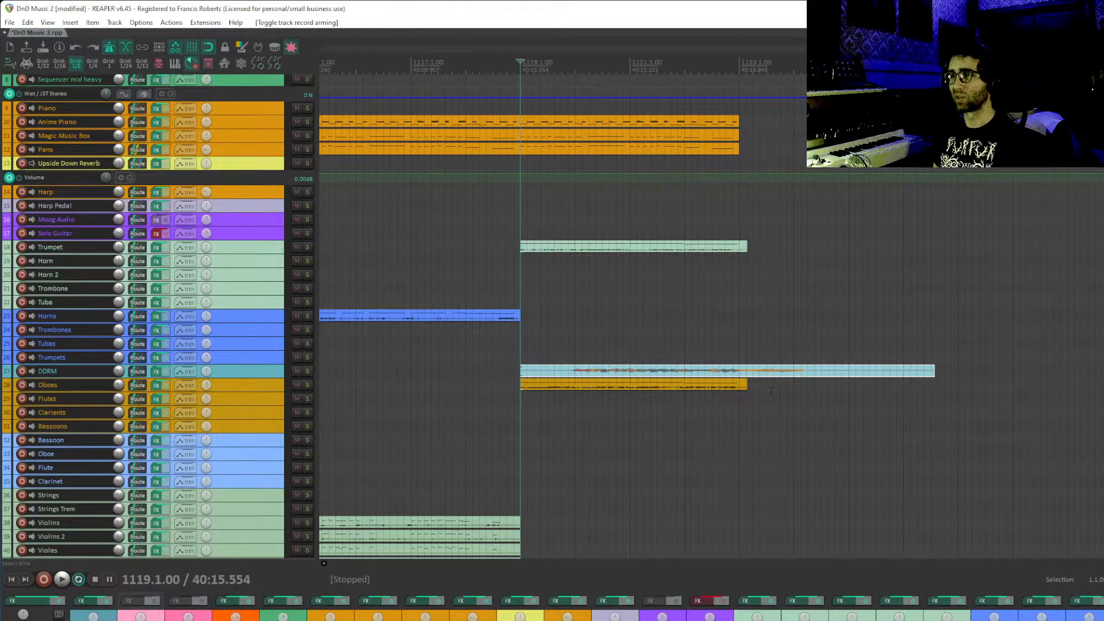
- Return the edit cursor to 1119.1.00 and play the section with the new DDRM recording
{"action": "left_click", "coordinate": [577, 329]}
{"action": "left_click_drag", "start_coordinate": [751, 304], "coordinate": [708, 247]}
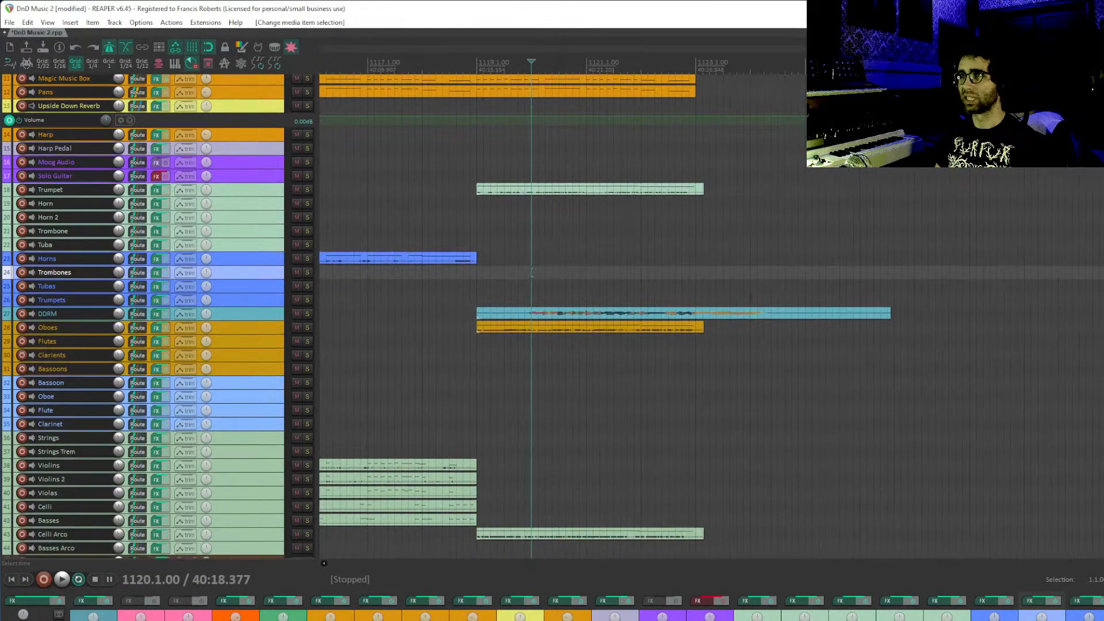
{"action": "left_click", "coordinate": [477, 280]}
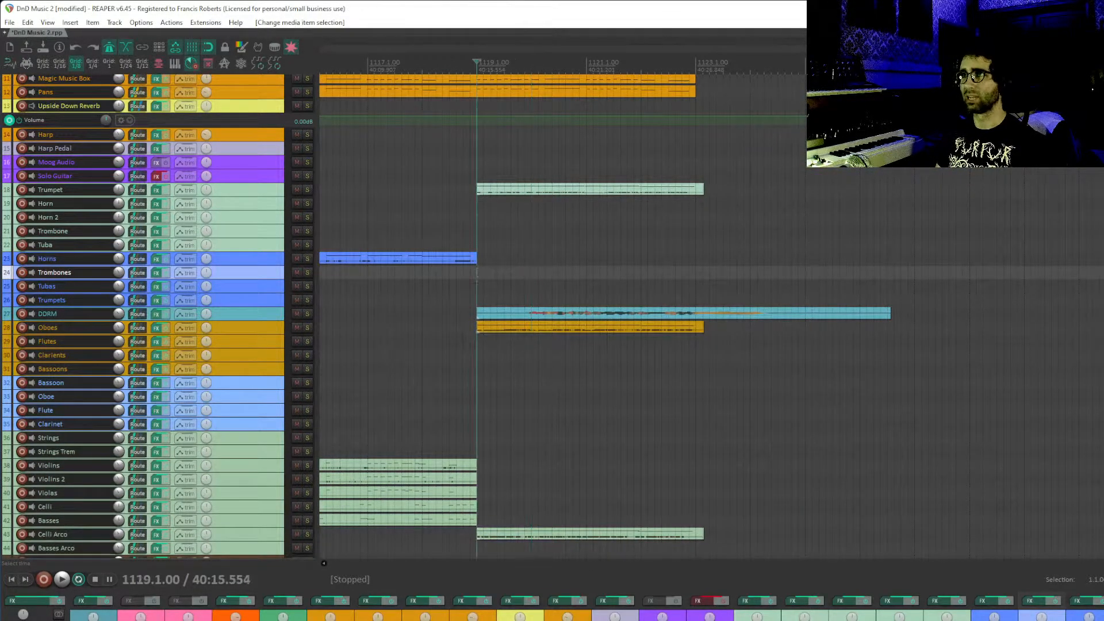
{"action": "left_click_drag", "start_coordinate": [754, 278], "coordinate": [683, 294]}
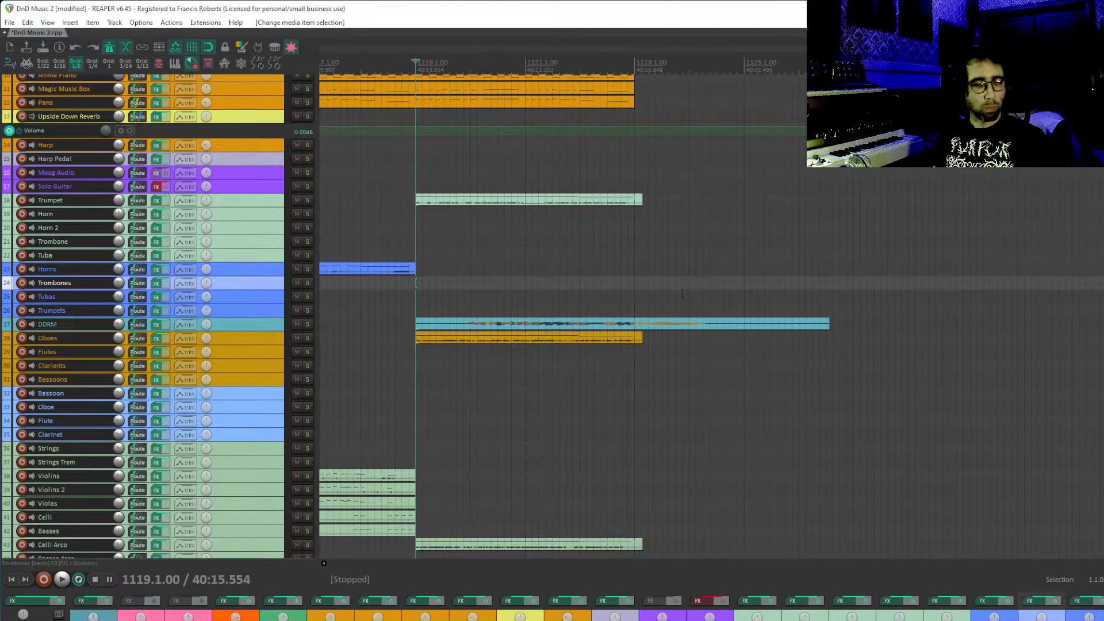
{"action": "key", "text": "space"}
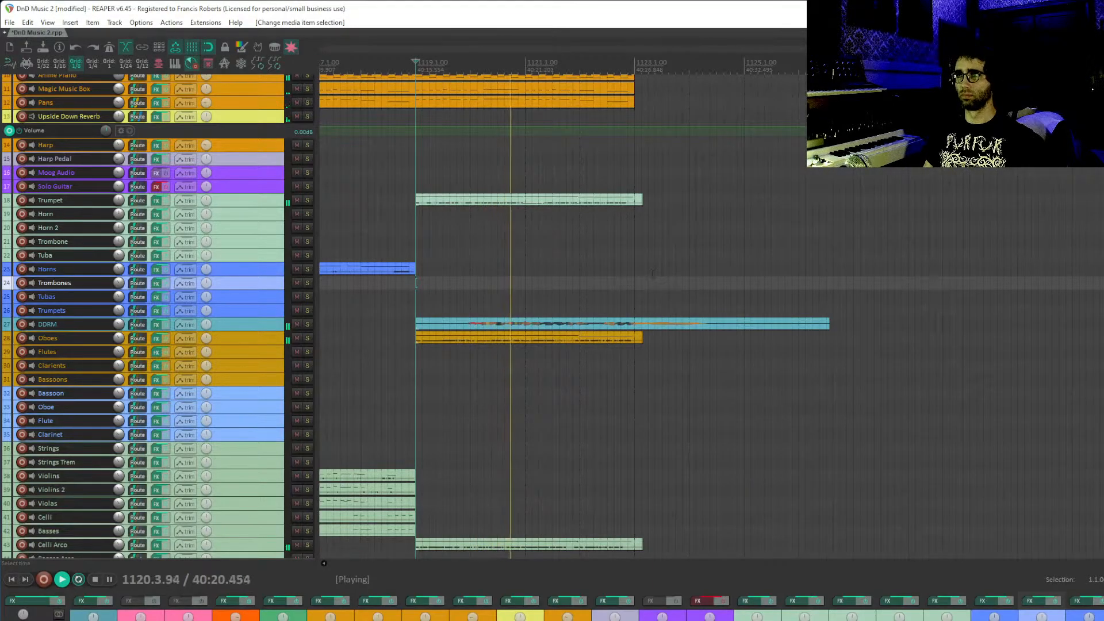
- Stop playback and place the edit cursor at 1123.1.00, where the new section's notes finish
{"action": "scroll", "coordinate": [653, 273], "scroll_direction": "down", "scroll_amount": 3}
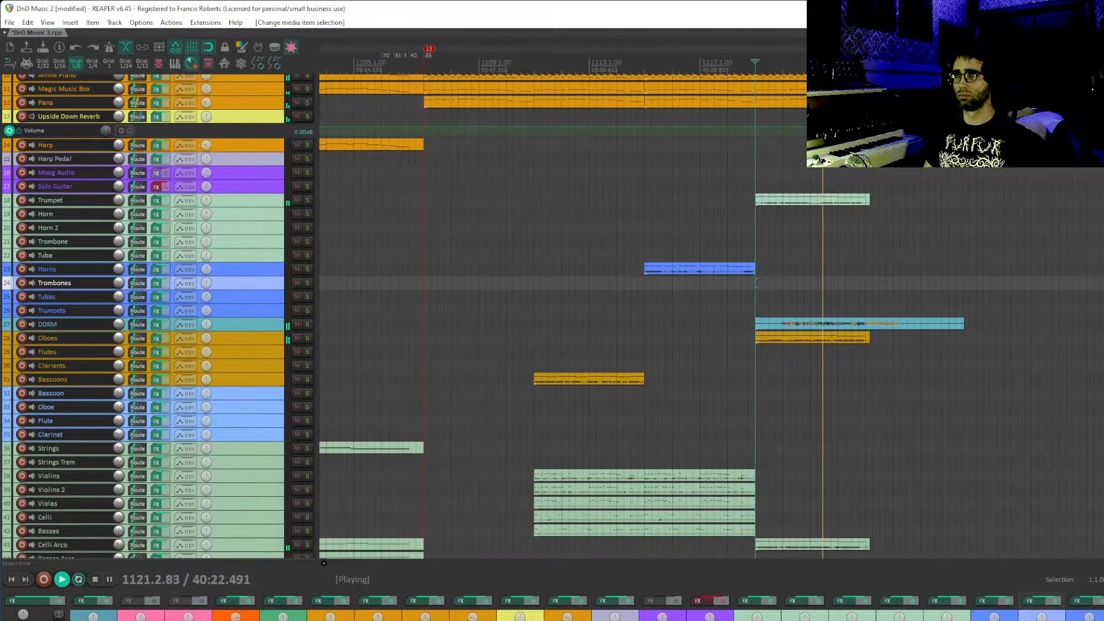
{"action": "scroll", "coordinate": [653, 141], "scroll_direction": "down", "scroll_amount": 3}
{"action": "left_click_drag", "start_coordinate": [659, 242], "coordinate": [622, 306]}
{"action": "key", "text": "space"}
{"action": "left_click", "coordinate": [540, 281]}
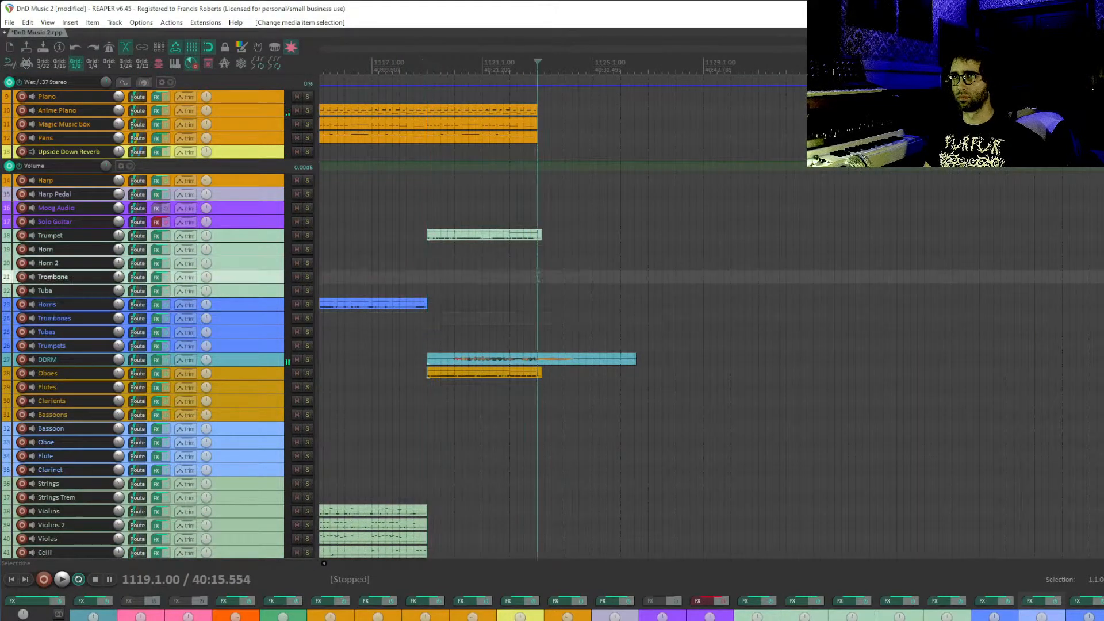
- Quantize the notes in the Trumpet and Oboes items that start at 1119.1.00
{"action": "scroll", "coordinate": [598, 234], "scroll_direction": "up", "scroll_amount": 3}
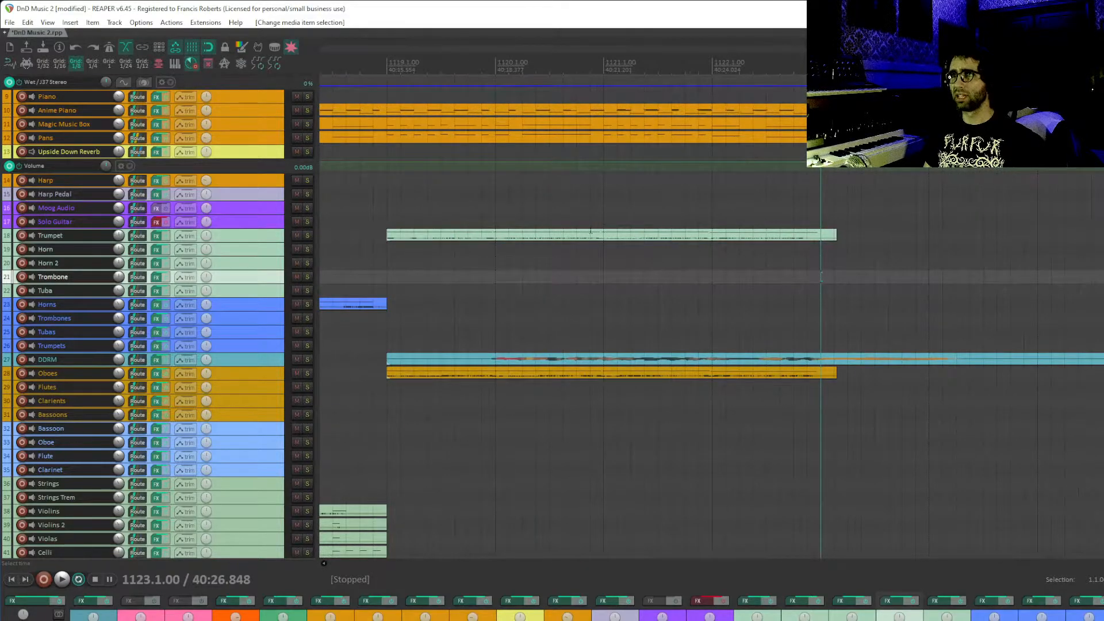
{"action": "double_click", "coordinate": [579, 236]}
{"action": "left_click_drag", "start_coordinate": [817, 369], "coordinate": [124, 3]}
{"action": "key", "text": "q"}
{"action": "key", "text": "Return"}
{"action": "key", "text": "Escape"}
{"action": "double_click", "coordinate": [694, 368]}
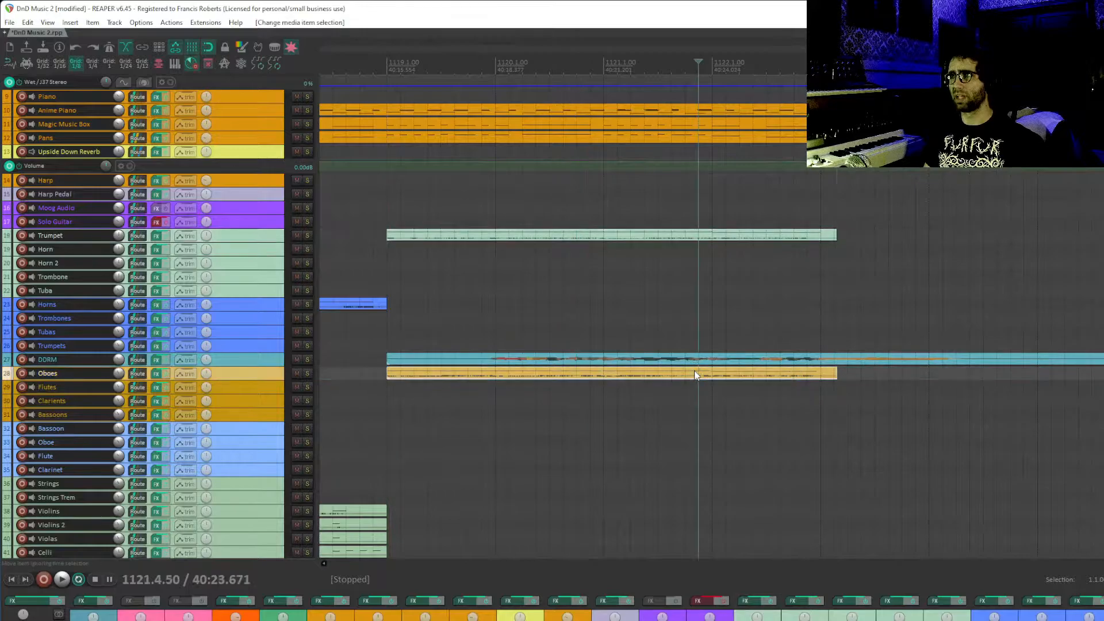
{"action": "key", "text": "Escape"}
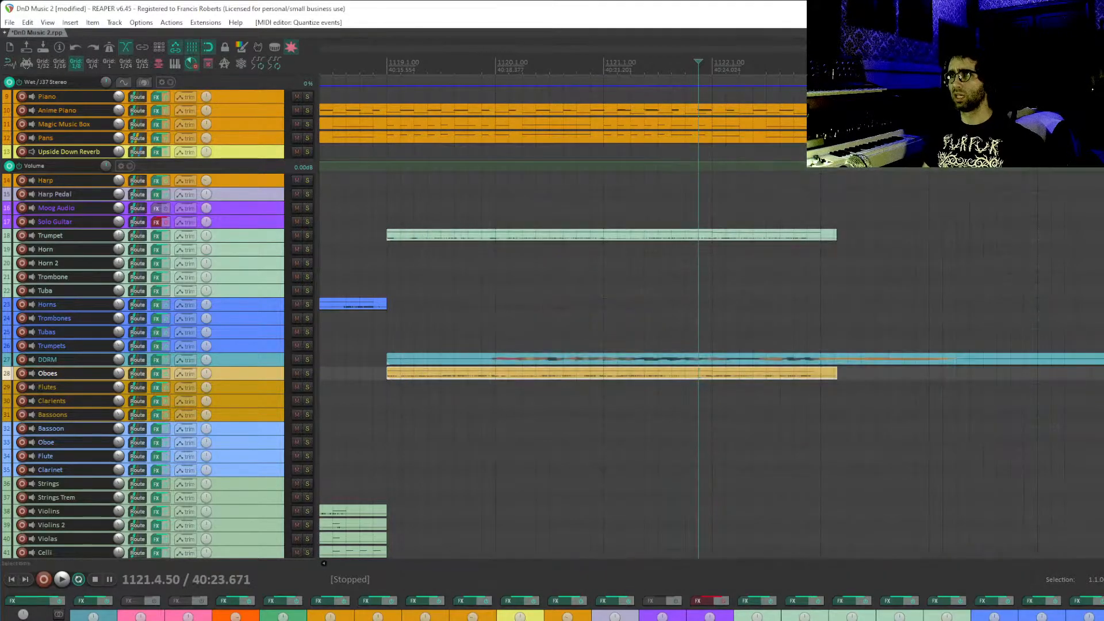
- Open the Celli Arco item from bar 1119 for note editing and align the second note's start with bar 1120
{"action": "scroll", "coordinate": [670, 144], "scroll_direction": "down", "scroll_amount": 8}
{"action": "left_click_drag", "start_coordinate": [671, 148], "coordinate": [624, 235]}
{"action": "double_click", "coordinate": [624, 229]}
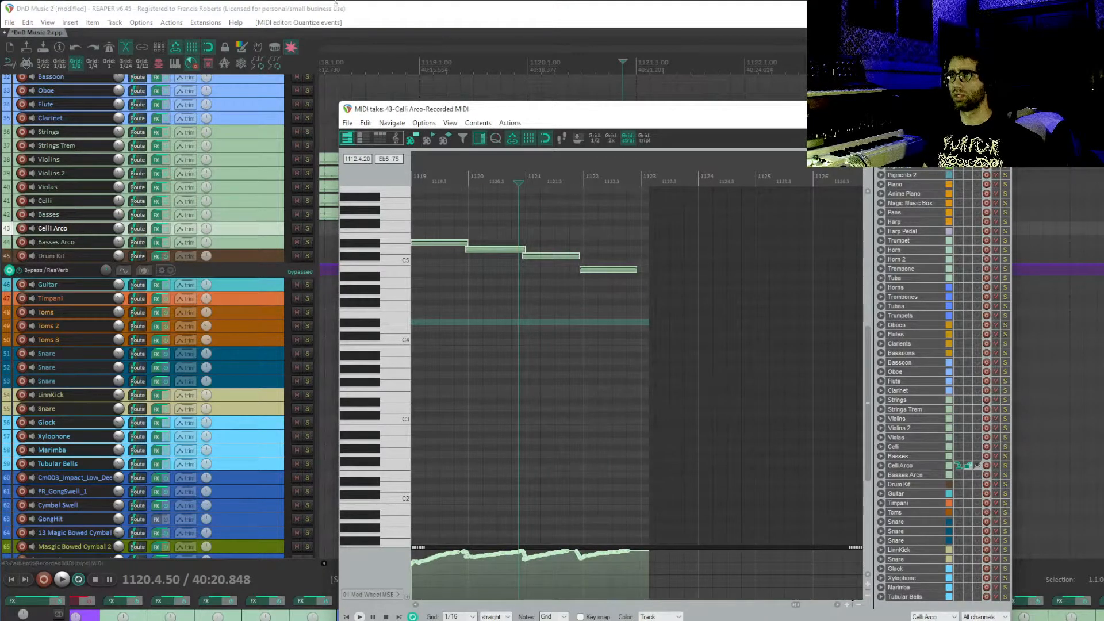
{"action": "scroll", "coordinate": [641, 300], "scroll_direction": "up", "scroll_amount": 3}
{"action": "left_click_drag", "start_coordinate": [510, 231], "coordinate": [683, 305]}
{"action": "left_click_drag", "start_coordinate": [468, 250], "coordinate": [479, 250]}
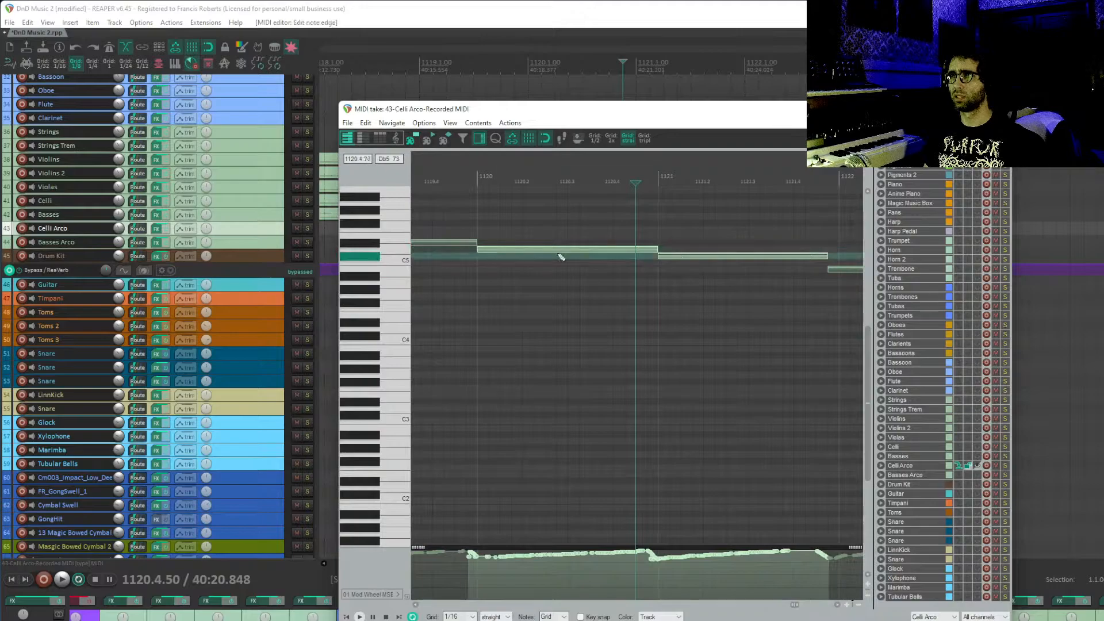
- Align the starts of the third and fourth Celli Arco notes with bars 1121 and 1122, and close the note editor
{"action": "left_click_drag", "start_coordinate": [676, 254], "coordinate": [442, 281]}
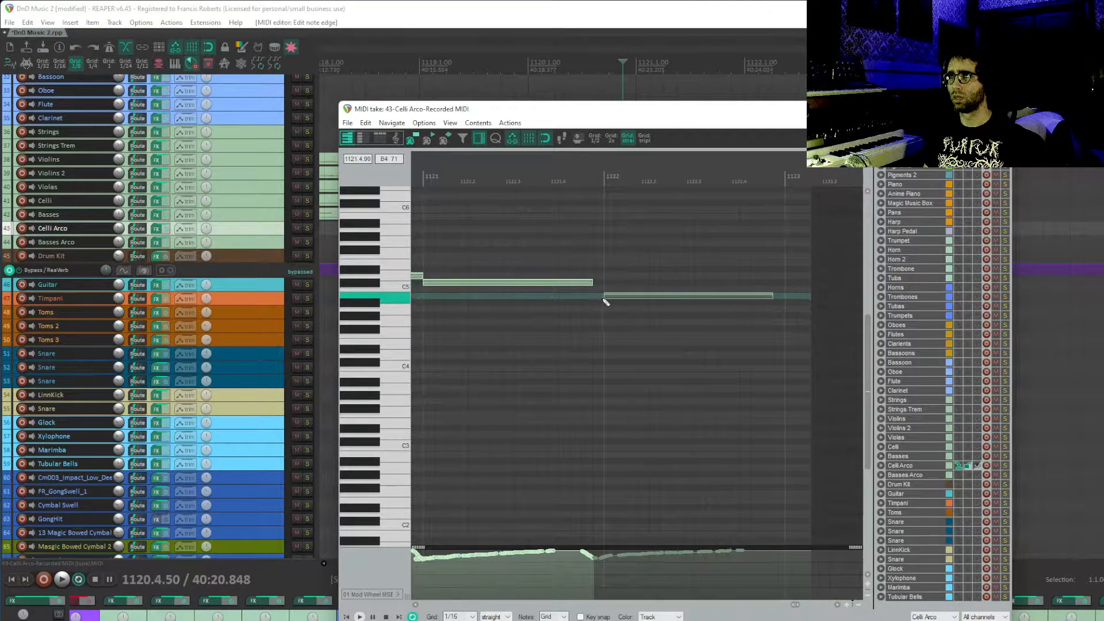
{"action": "scroll", "coordinate": [598, 283], "scroll_direction": "down", "scroll_amount": 2}
{"action": "scroll", "coordinate": [598, 283], "scroll_direction": "down", "scroll_amount": 3}
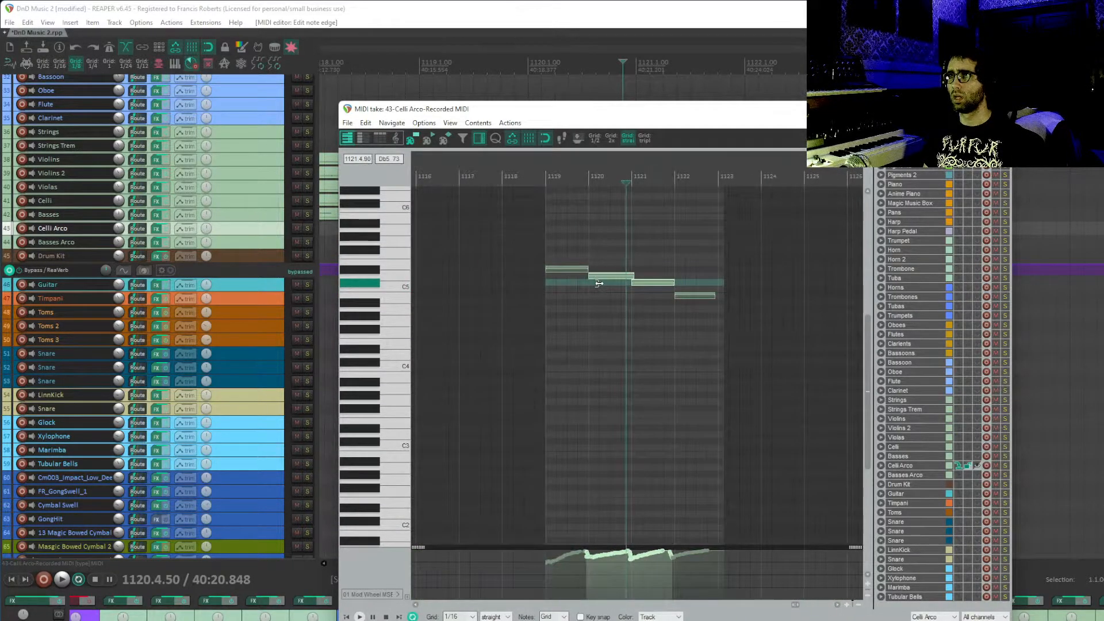
{"action": "scroll", "coordinate": [599, 282], "scroll_direction": "up", "scroll_amount": 2}
{"action": "left_click", "coordinate": [648, 255]}
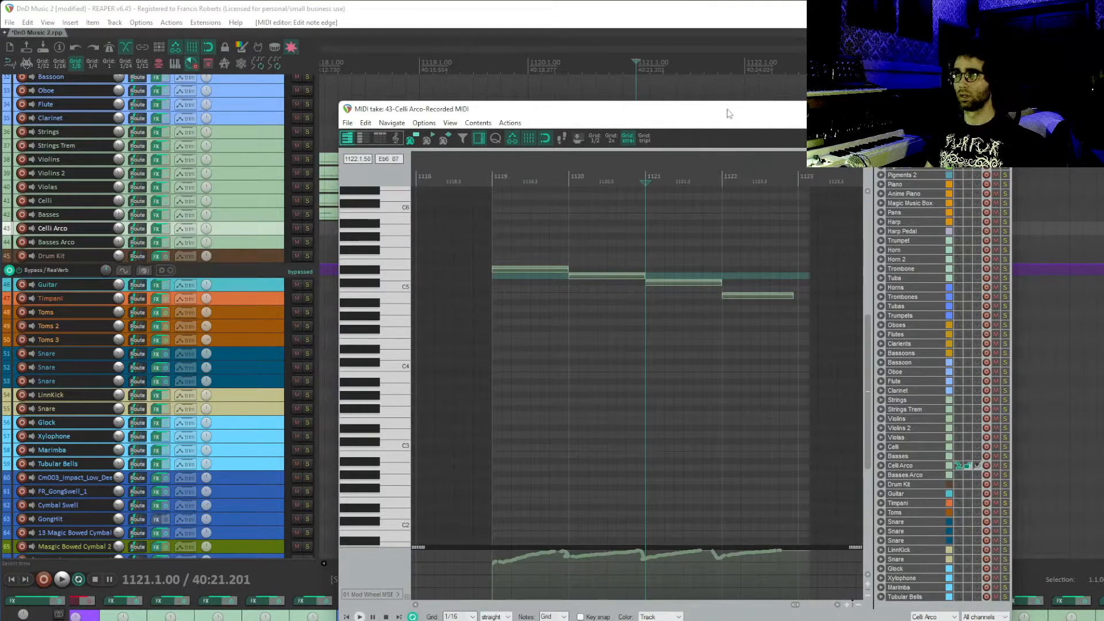
{"action": "left_click", "coordinate": [998, 109]}
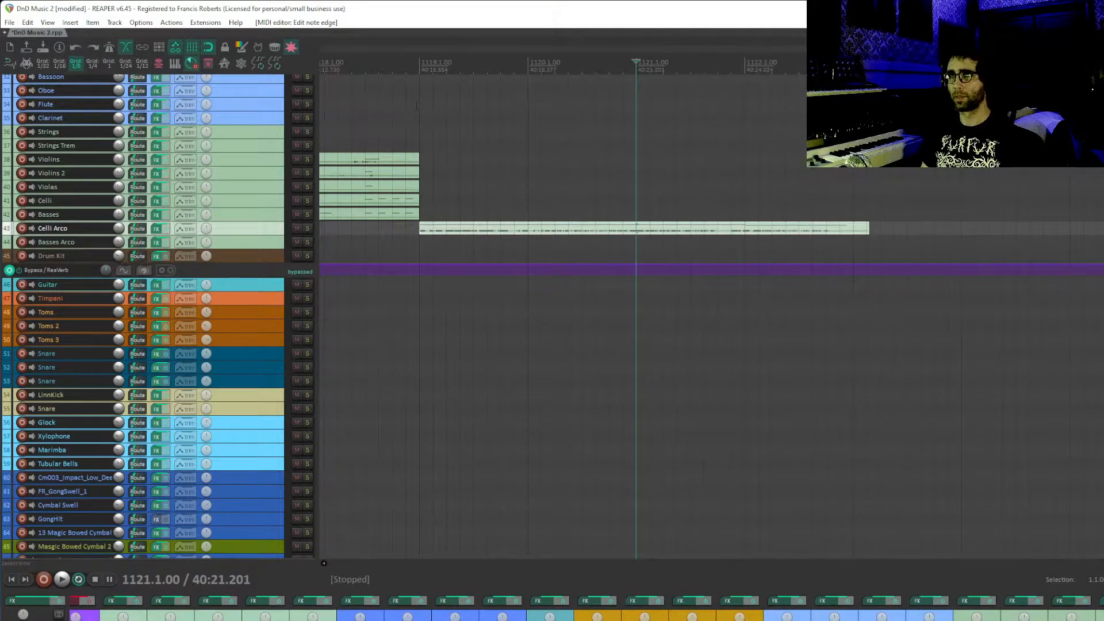
- Return the edit cursor to 1119.1.00, briefly play the section and save the project
{"action": "left_click", "coordinate": [420, 104]}
{"action": "key", "text": "space"}
{"action": "key", "text": "space"}
{"action": "scroll", "coordinate": [661, 224], "scroll_direction": "up", "scroll_amount": 2}
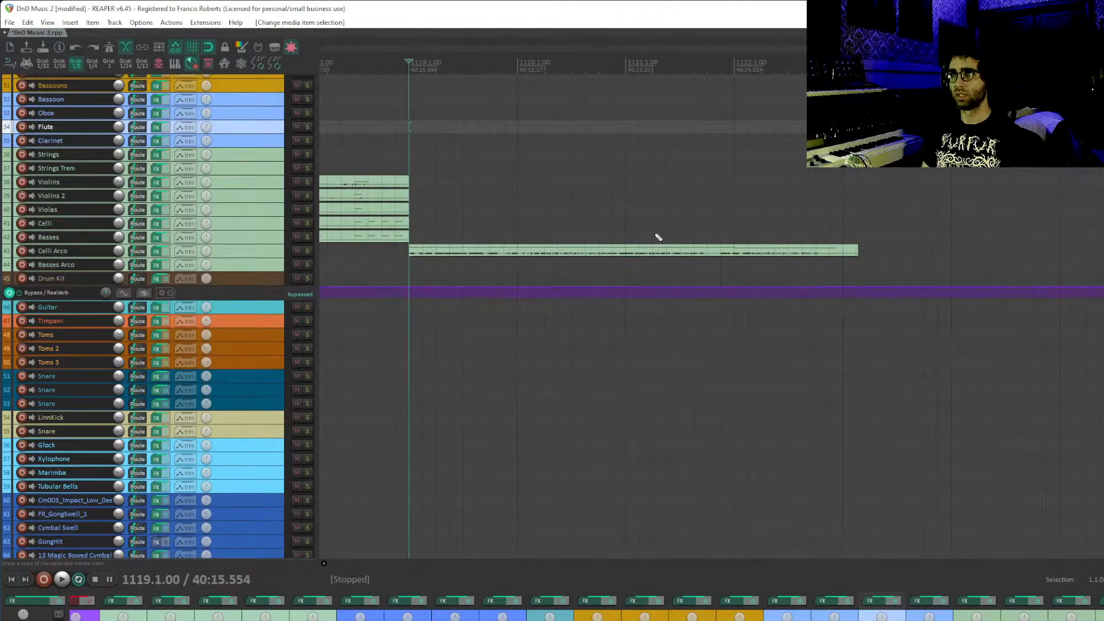
{"action": "key", "text": "ctrl+s"}
{"action": "scroll", "coordinate": [538, 243], "scroll_direction": "up", "scroll_amount": 2}
{"action": "left_click_drag", "start_coordinate": [540, 195], "coordinate": [544, 419]}
{"action": "left_click_drag", "start_coordinate": [554, 257], "coordinate": [540, 489]}
{"action": "left_click_drag", "start_coordinate": [692, 305], "coordinate": [614, 452]}
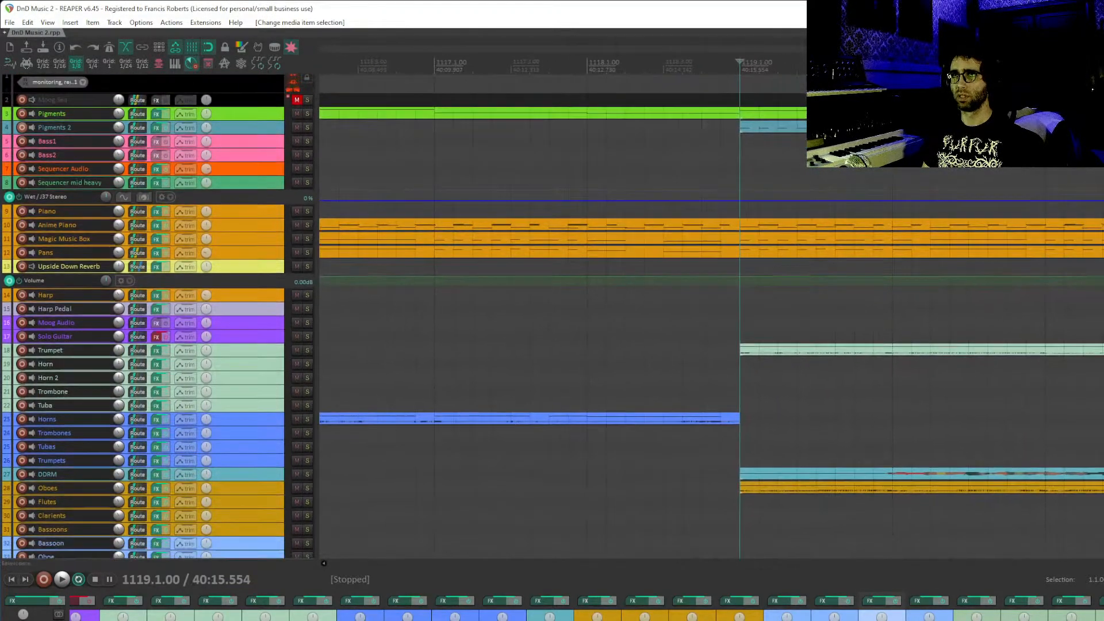
{"action": "scroll", "coordinate": [173, 428], "scroll_direction": "down", "scroll_amount": 10}
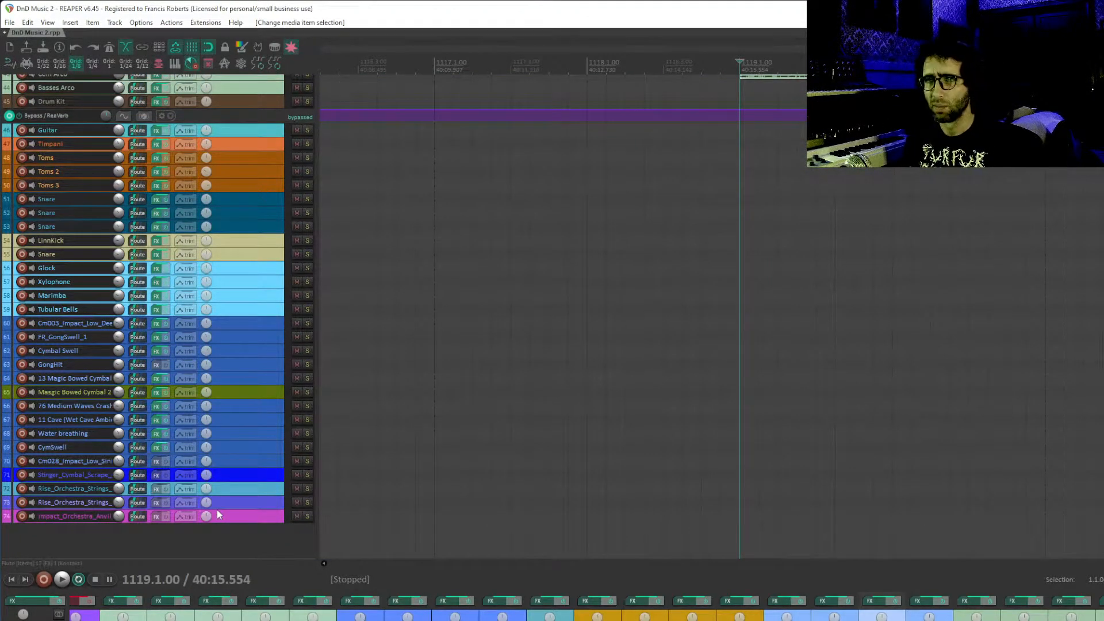
{"action": "scroll", "coordinate": [189, 461], "scroll_direction": "up", "scroll_amount": 6}
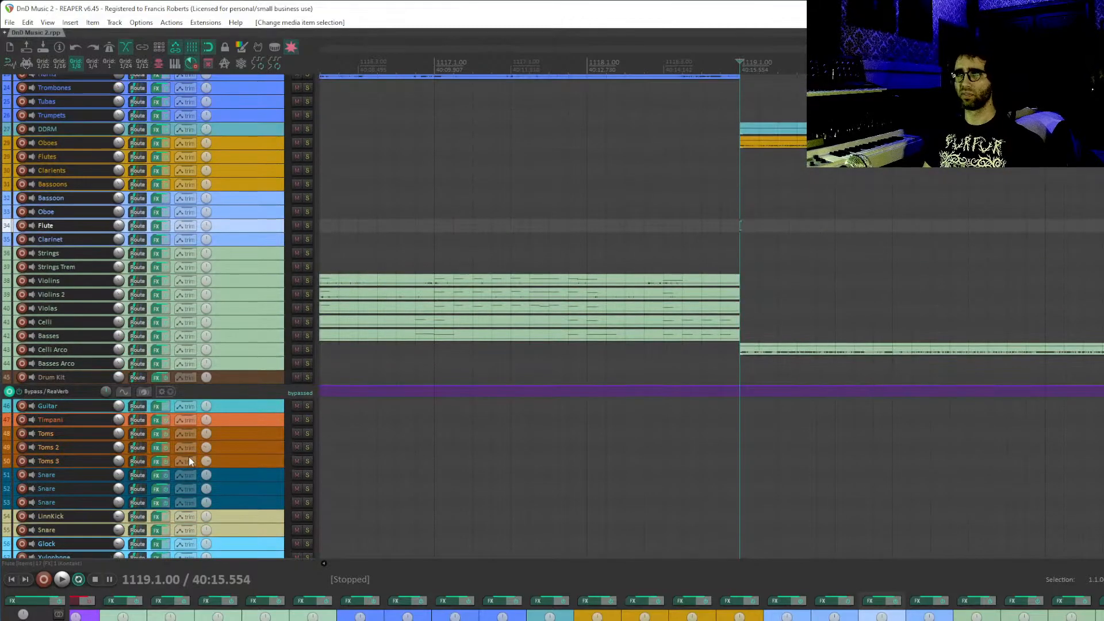
- Cut the overhanging ends off the Trumpet and Oboes items at measure 1123.1.00, and resize the Pigments 2 item to end there
{"action": "scroll", "coordinate": [189, 456], "scroll_direction": "up", "scroll_amount": 5}
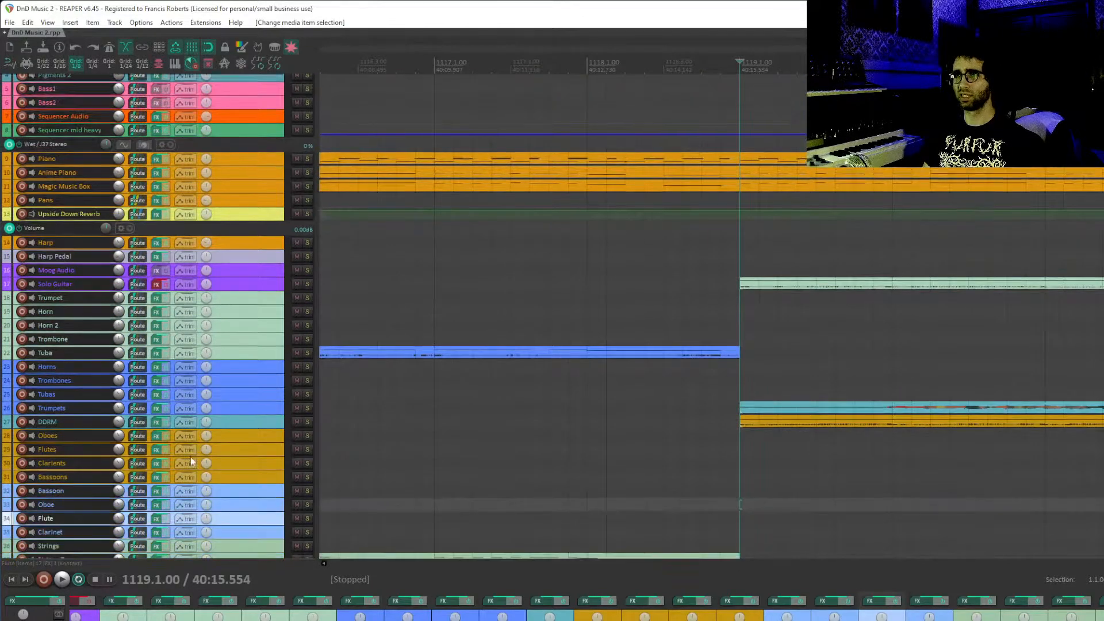
{"action": "scroll", "coordinate": [192, 461], "scroll_direction": "up", "scroll_amount": 1}
{"action": "scroll", "coordinate": [823, 404], "scroll_direction": "down", "scroll_amount": 4}
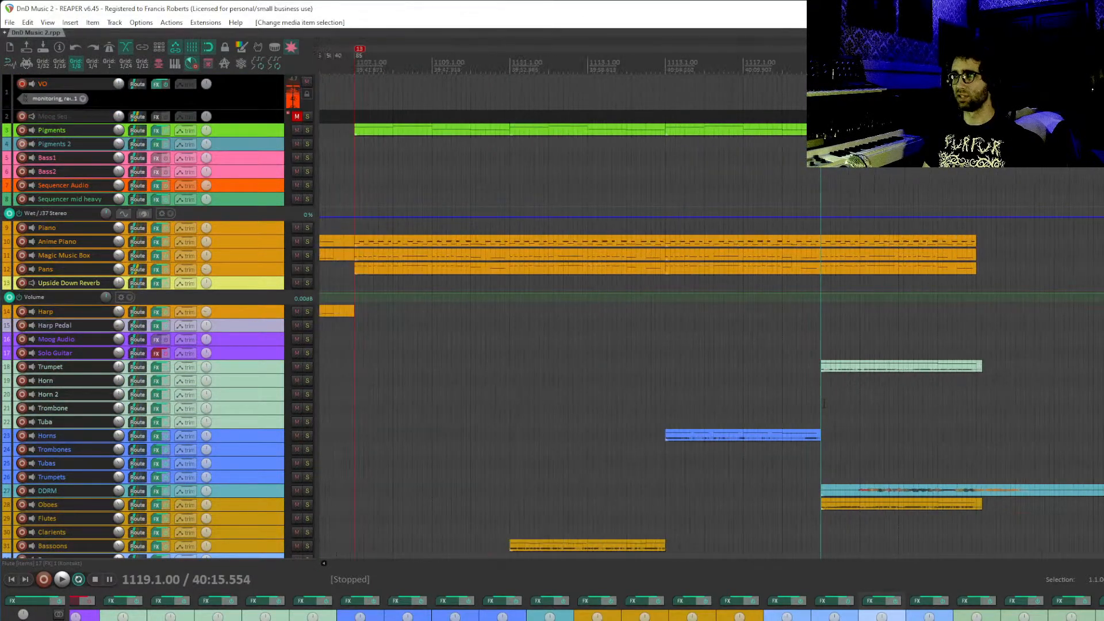
{"action": "scroll", "coordinate": [795, 399], "scroll_direction": "up", "scroll_amount": 2}
{"action": "left_click_drag", "start_coordinate": [796, 399], "coordinate": [643, 343]}
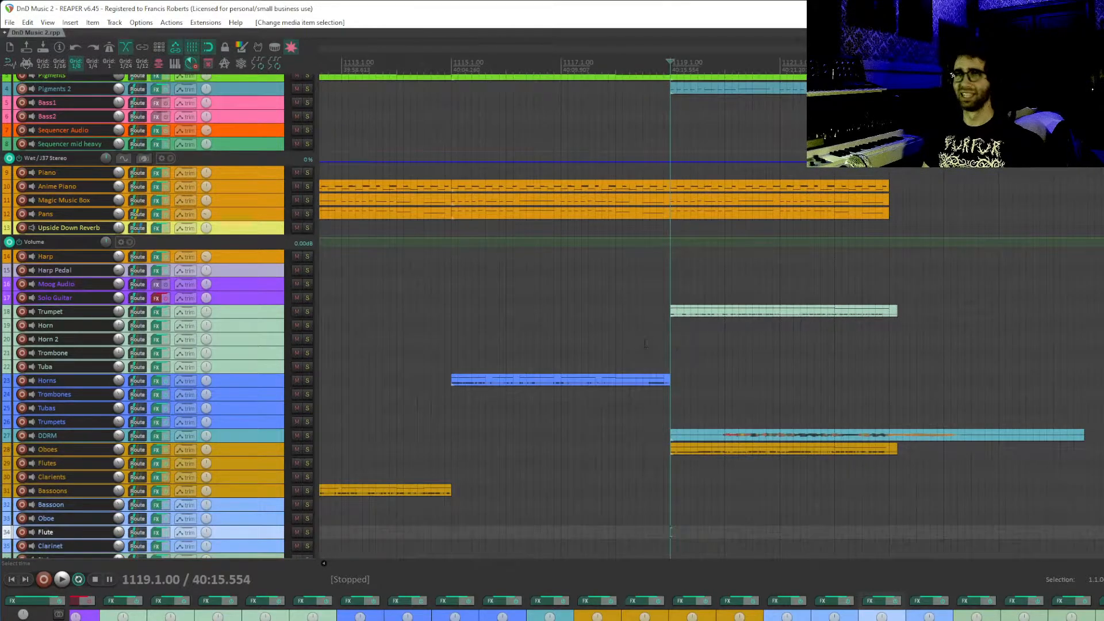
{"action": "left_click", "coordinate": [889, 408]}
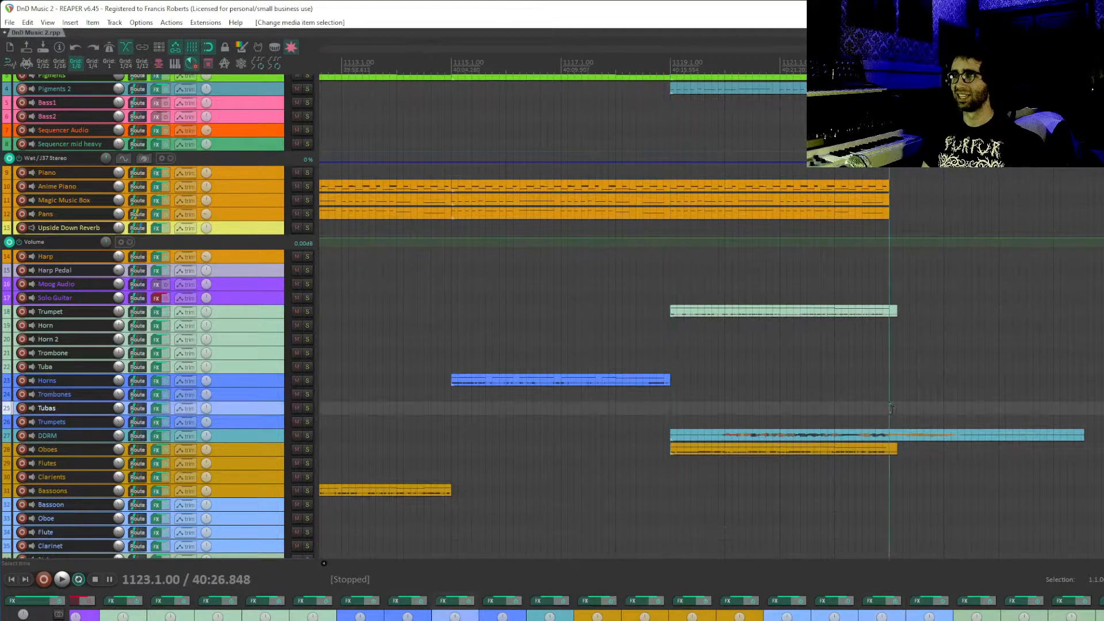
{"action": "scroll", "coordinate": [892, 409], "scroll_direction": "up", "scroll_amount": 4}
{"action": "key", "text": "s"}
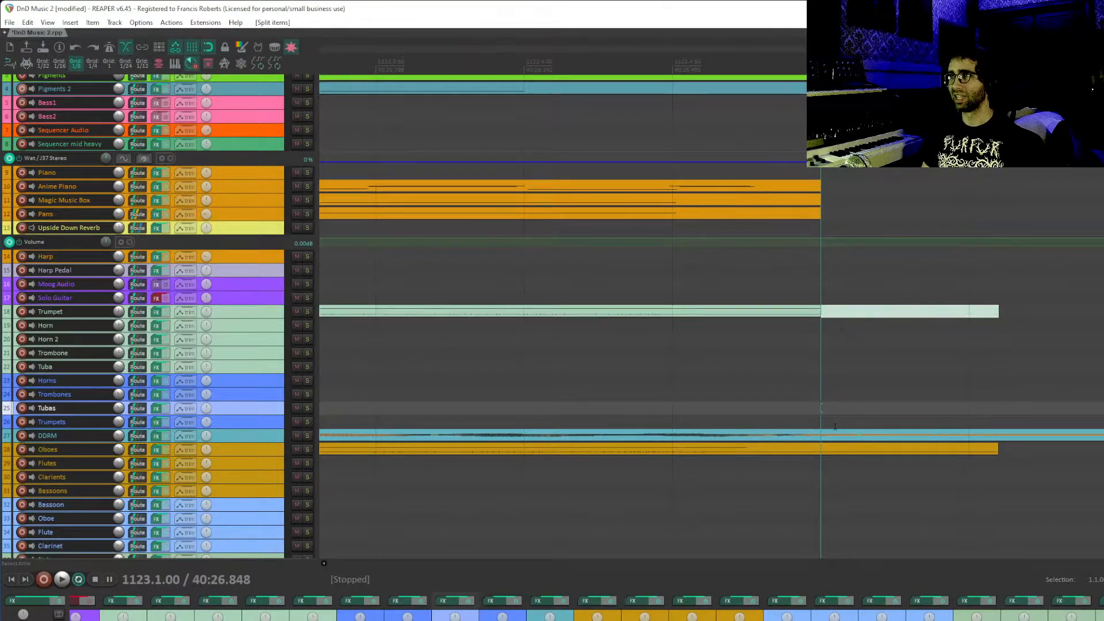
{"action": "left_click", "coordinate": [825, 454]}
{"action": "key", "text": "s"}
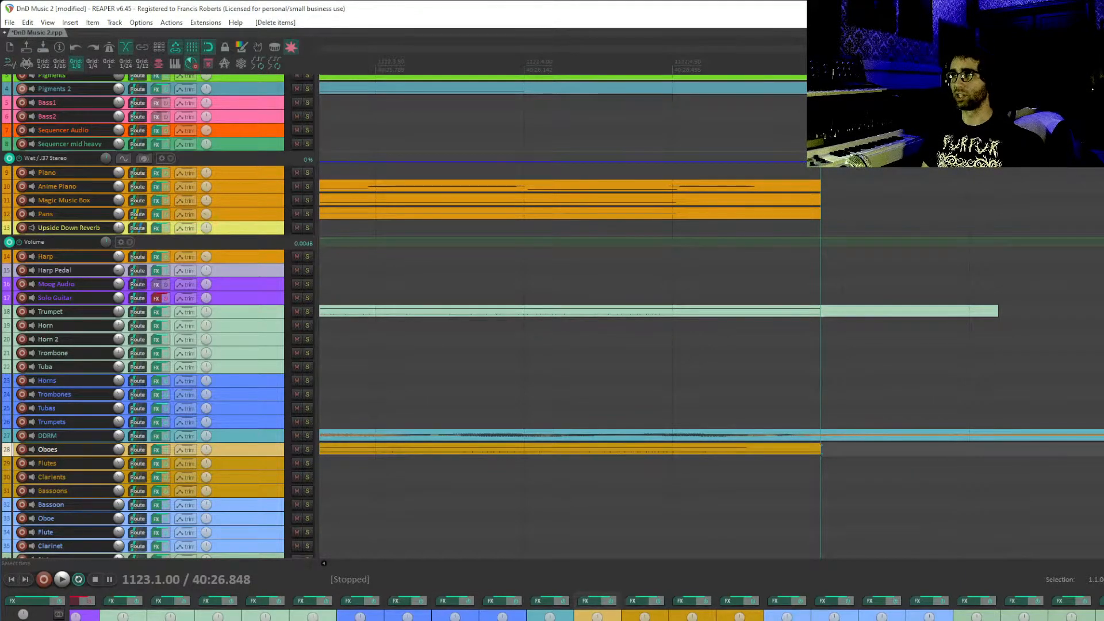
{"action": "key", "text": "Delete"}
{"action": "scroll", "coordinate": [860, 360], "scroll_direction": "up", "scroll_amount": 2}
{"action": "left_click_drag", "start_coordinate": [847, 363], "coordinate": [830, 486]}
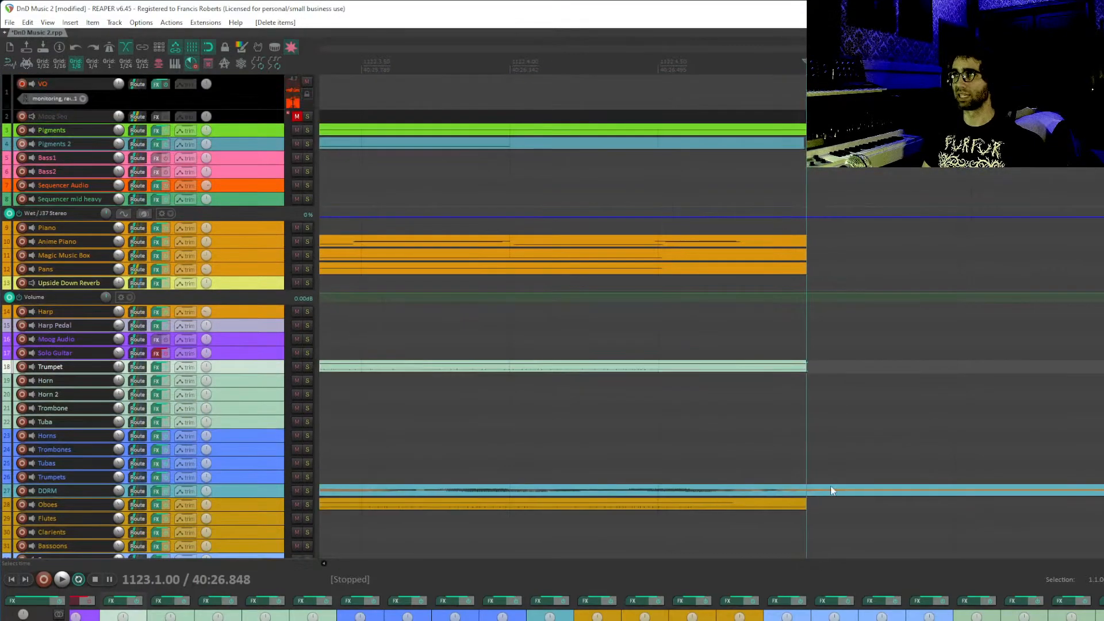
{"action": "left_click_drag", "start_coordinate": [802, 144], "coordinate": [821, 144]}
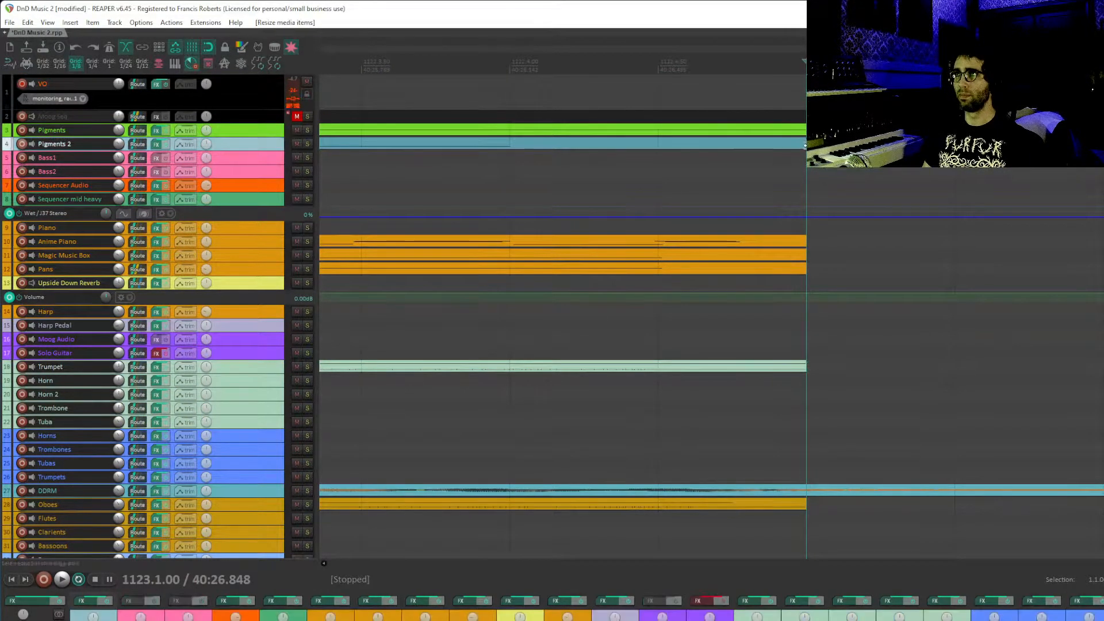
- Move the following group of orchestral items to start at measure 1123.1.00 and trim the Celli Arco item to end there
{"action": "scroll", "coordinate": [867, 216], "scroll_direction": "down", "scroll_amount": 10}
{"action": "left_click_drag", "start_coordinate": [1030, 380], "coordinate": [971, 178]}
{"action": "left_click_drag", "start_coordinate": [907, 224], "coordinate": [889, 391]}
{"action": "left_click_drag", "start_coordinate": [1042, 200], "coordinate": [881, 435]}
{"action": "left_click_drag", "start_coordinate": [802, 429], "coordinate": [758, 425]}
{"action": "scroll", "coordinate": [731, 388], "scroll_direction": "up", "scroll_amount": 8}
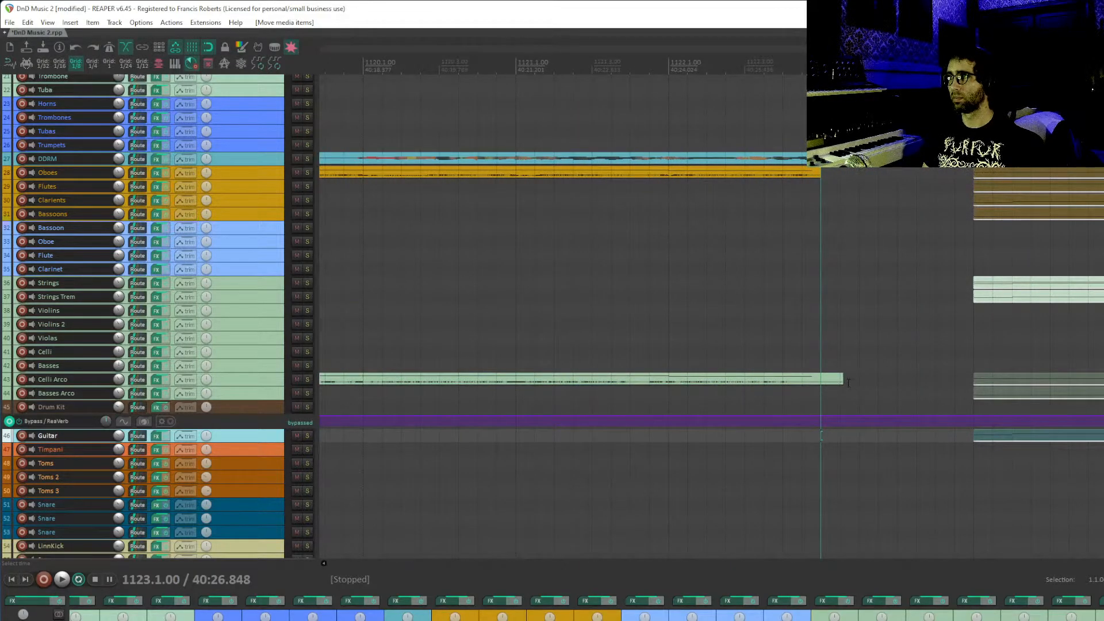
{"action": "left_click_drag", "start_coordinate": [1002, 442], "coordinate": [845, 428]}
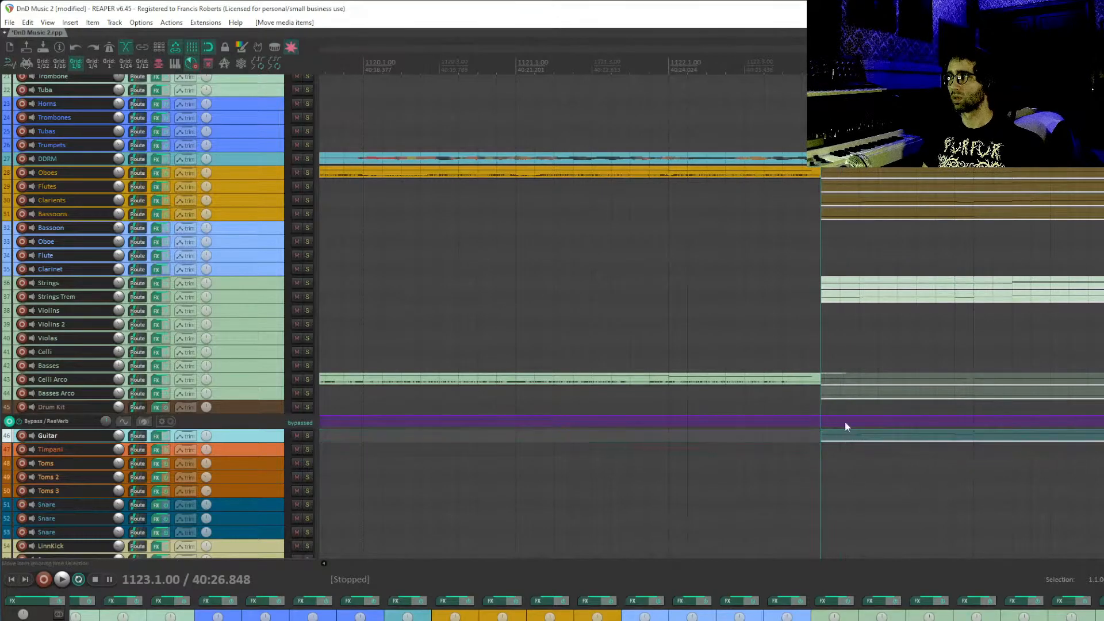
{"action": "left_click", "coordinate": [764, 382]}
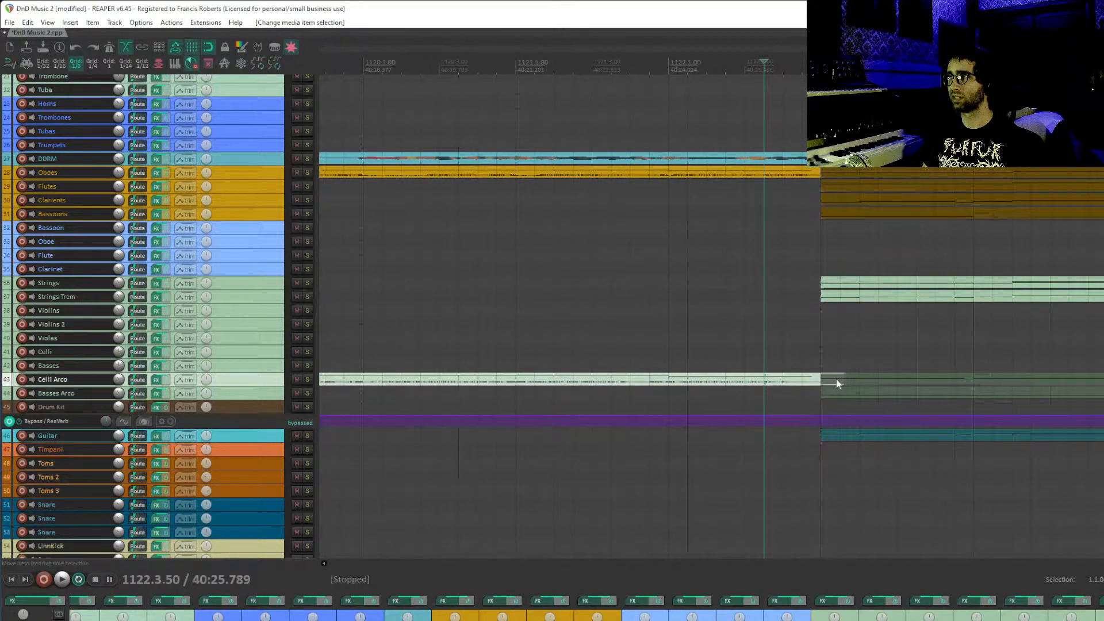
{"action": "left_click_drag", "start_coordinate": [842, 378], "coordinate": [814, 387]}
- Play back the transition into measure 1123 from measure 1122.2.00
{"action": "left_click", "coordinate": [708, 338]}
{"action": "key", "text": "space"}
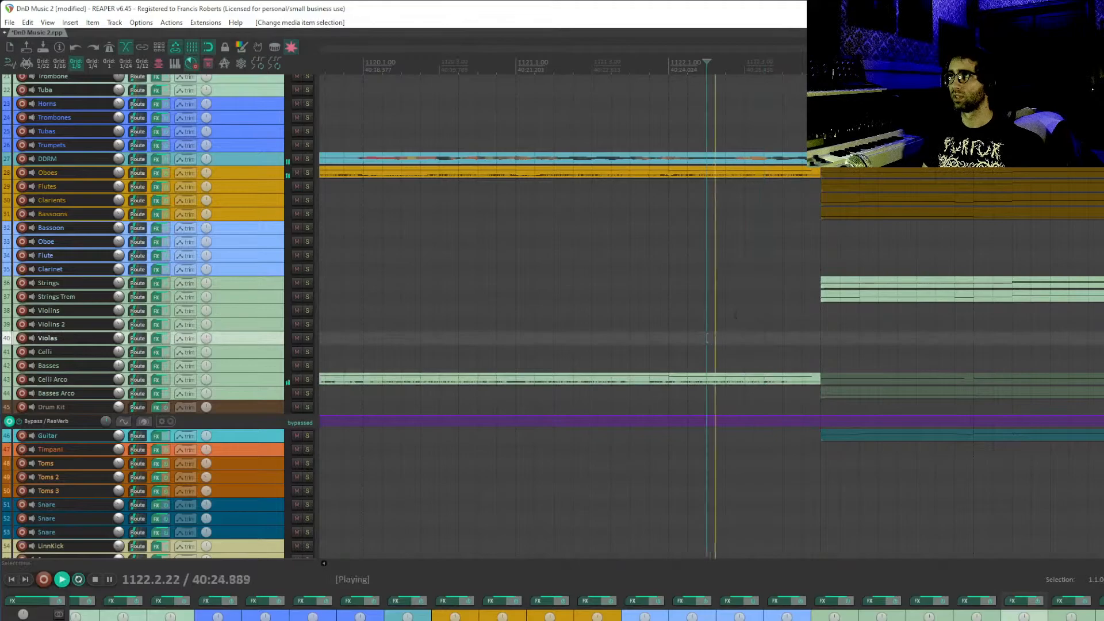
{"action": "scroll", "coordinate": [707, 338], "scroll_direction": "down", "scroll_amount": 3}
{"action": "scroll", "coordinate": [805, 299], "scroll_direction": "up", "scroll_amount": 3}
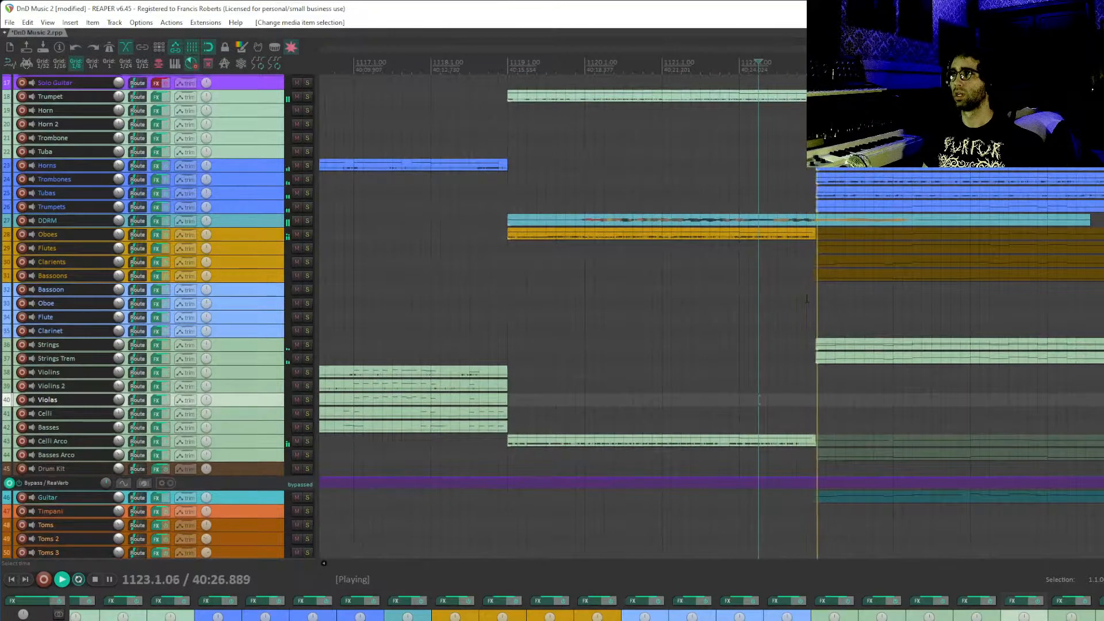
{"action": "scroll", "coordinate": [861, 236], "scroll_direction": "down", "scroll_amount": 2}
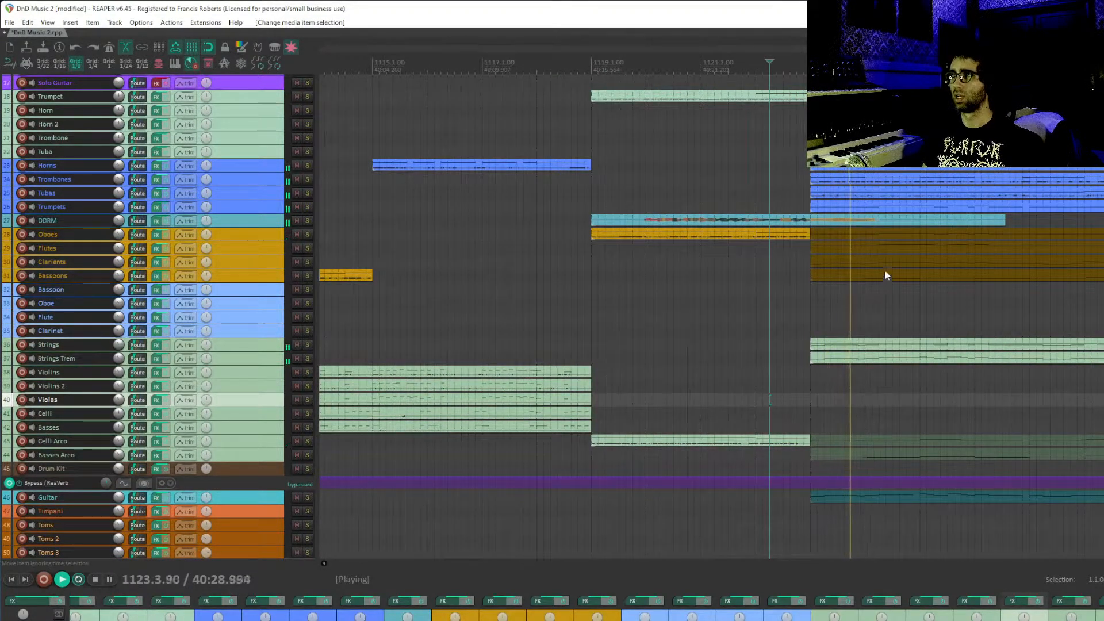
{"action": "scroll", "coordinate": [827, 313], "scroll_direction": "up", "scroll_amount": 3}
{"action": "key", "text": "space"}
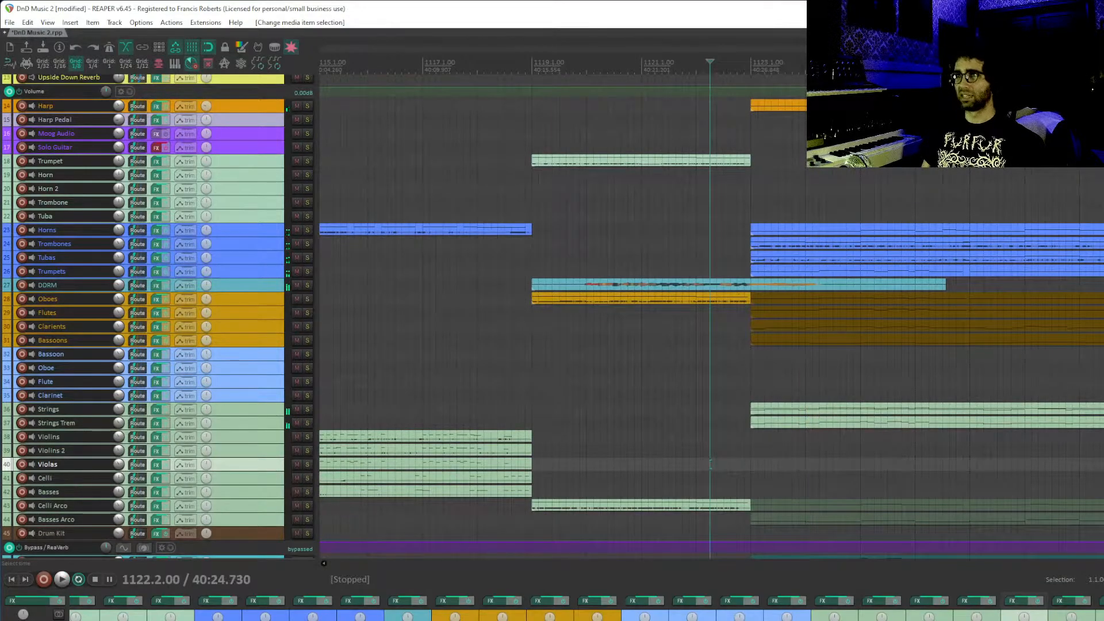
- Save the project and delete marker 13
{"action": "left_click", "coordinate": [674, 353]}
{"action": "scroll", "coordinate": [674, 353], "scroll_direction": "down", "scroll_amount": 3}
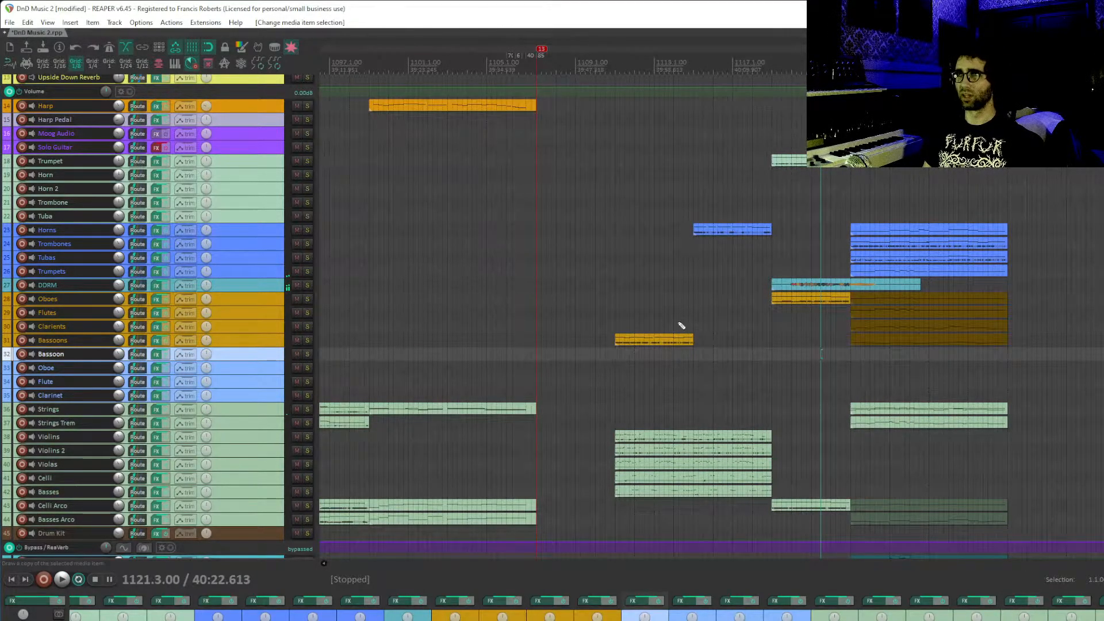
{"action": "key", "text": "ctrl+s"}
{"action": "left_click", "coordinate": [541, 49], "text": "alt"}
- Play back the A Dishonest Lament section from the start of its first Strings item
{"action": "scroll", "coordinate": [600, 166], "scroll_direction": "down", "scroll_amount": 5}
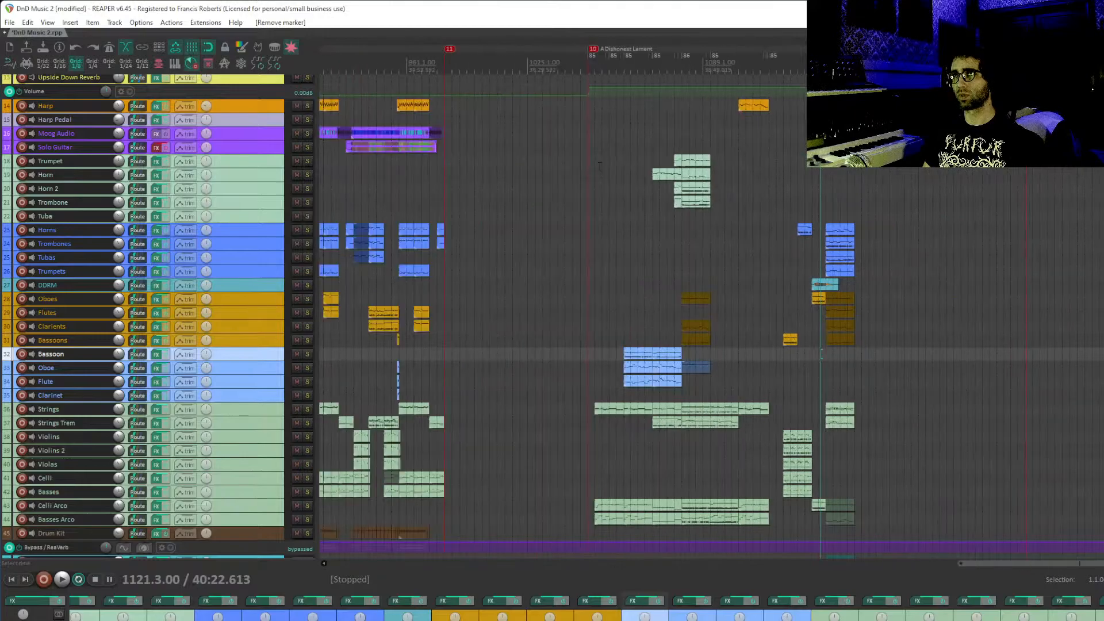
{"action": "left_click_drag", "start_coordinate": [633, 147], "coordinate": [624, 180]}
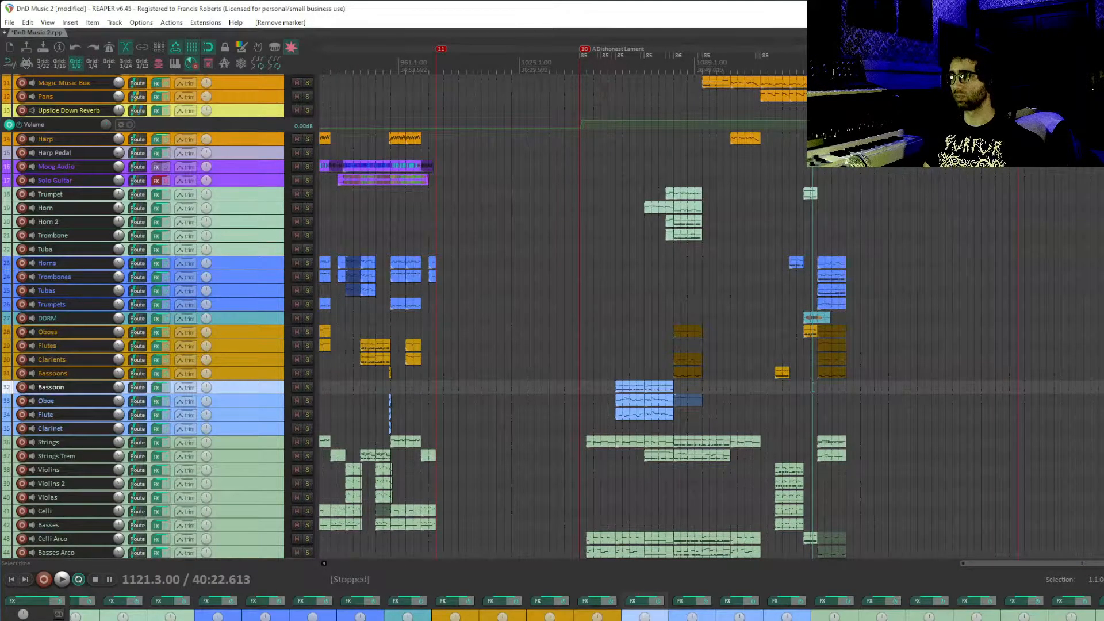
{"action": "left_click", "coordinate": [593, 67]}
{"action": "scroll", "coordinate": [748, 325], "scroll_direction": "up", "scroll_amount": 4}
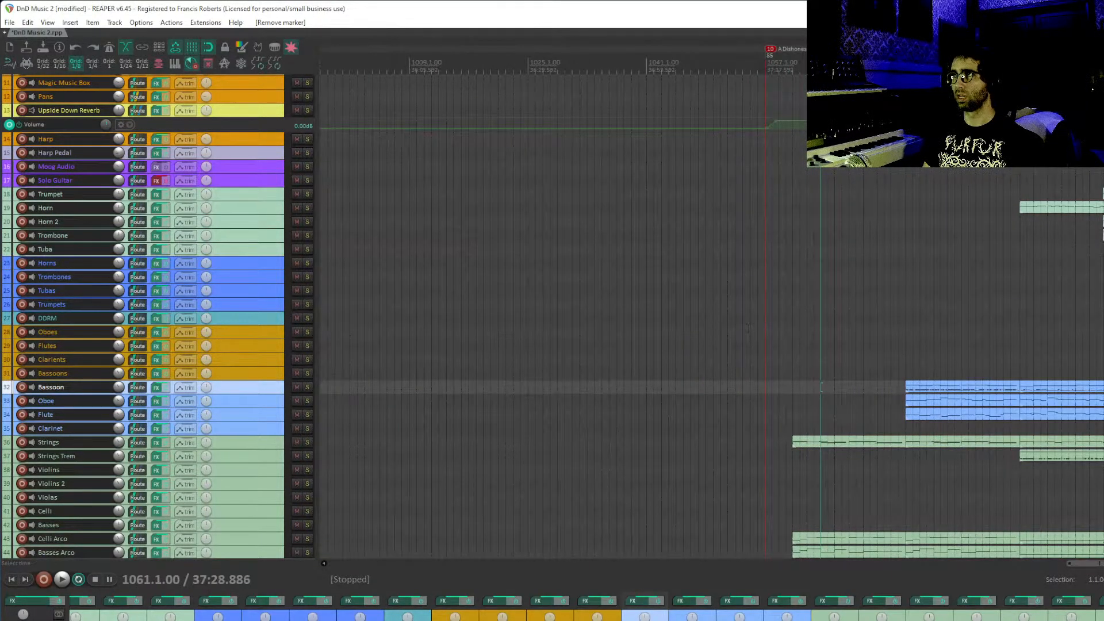
{"action": "left_click", "coordinate": [786, 328]}
{"action": "left_click", "coordinate": [793, 69]}
{"action": "left_click_drag", "start_coordinate": [946, 538], "coordinate": [826, 412]}
{"action": "left_click_drag", "start_coordinate": [960, 236], "coordinate": [743, 407]}
{"action": "key", "text": "space"}
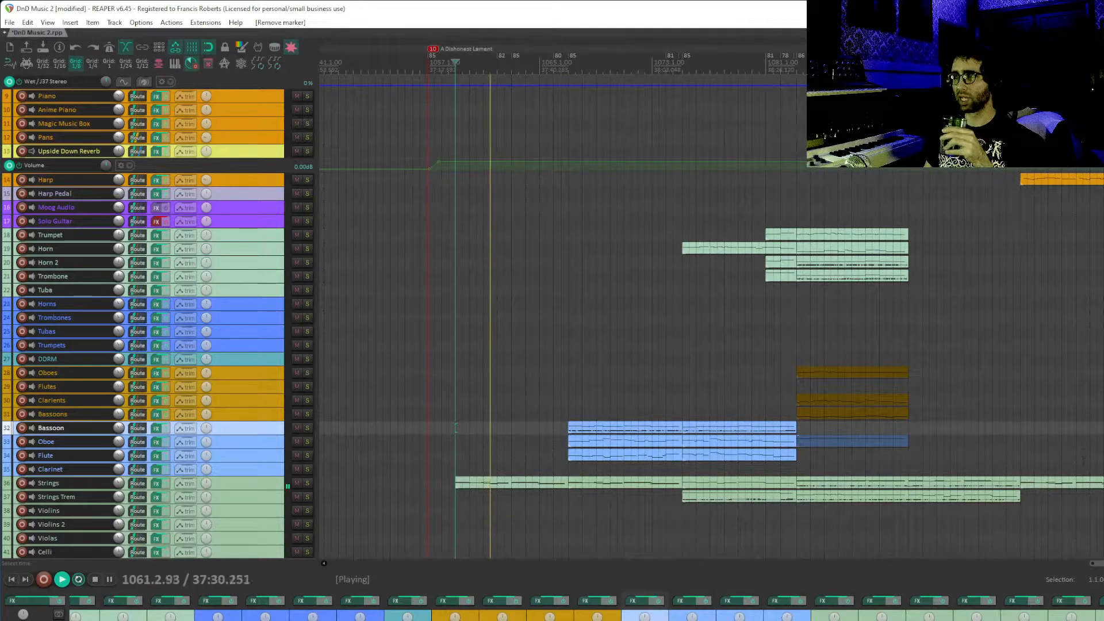
{"action": "left_click_drag", "start_coordinate": [1071, 352], "coordinate": [973, 235]}
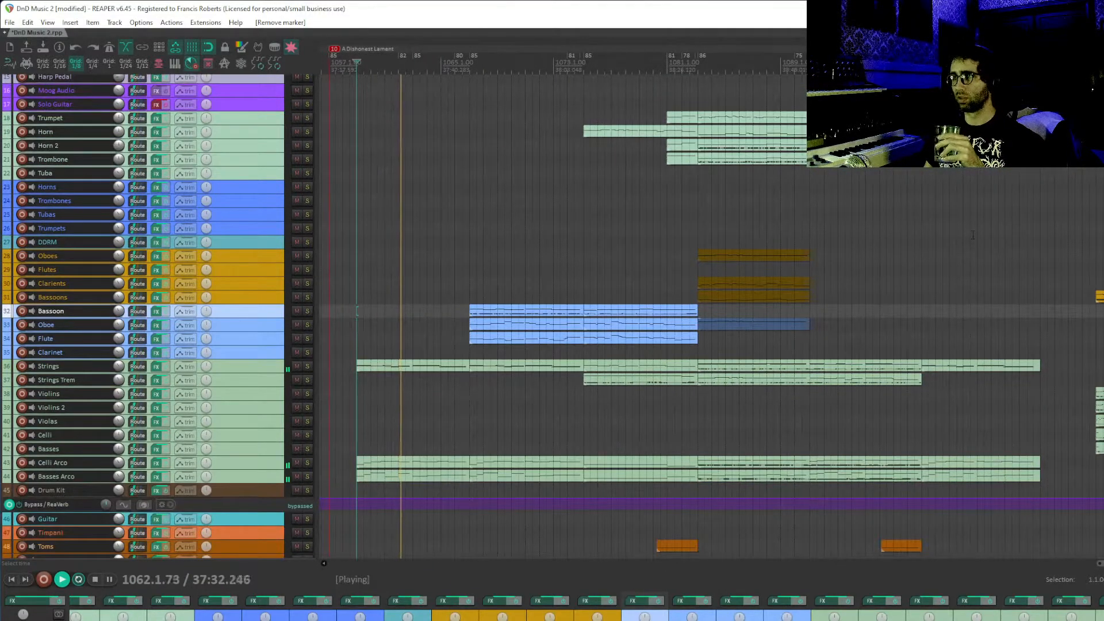
{"action": "scroll", "coordinate": [973, 235], "scroll_direction": "down", "scroll_amount": 5}
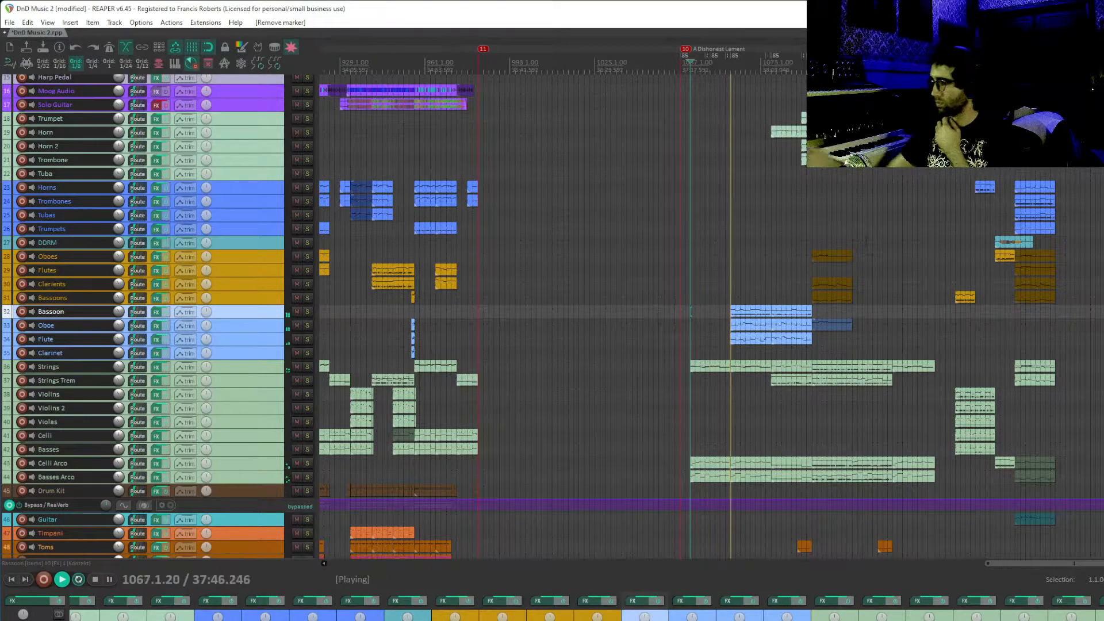
- Marquee-select the items in the closing part of A Dishonest Lament across the synth, piano, brass and woodwind tracks
{"action": "left_click_drag", "start_coordinate": [932, 142], "coordinate": [897, 493]}
{"action": "left_click_drag", "start_coordinate": [790, 265], "coordinate": [799, 417]}
{"action": "left_click_drag", "start_coordinate": [794, 262], "coordinate": [819, 305]}
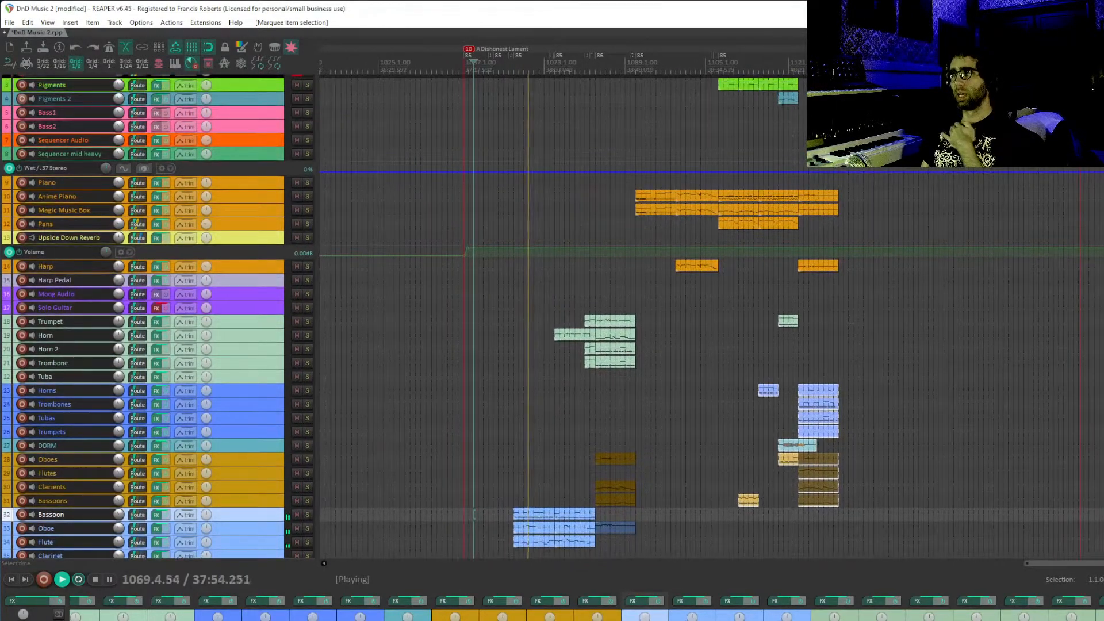
{"action": "left_click_drag", "start_coordinate": [727, 82], "coordinate": [918, 440]}
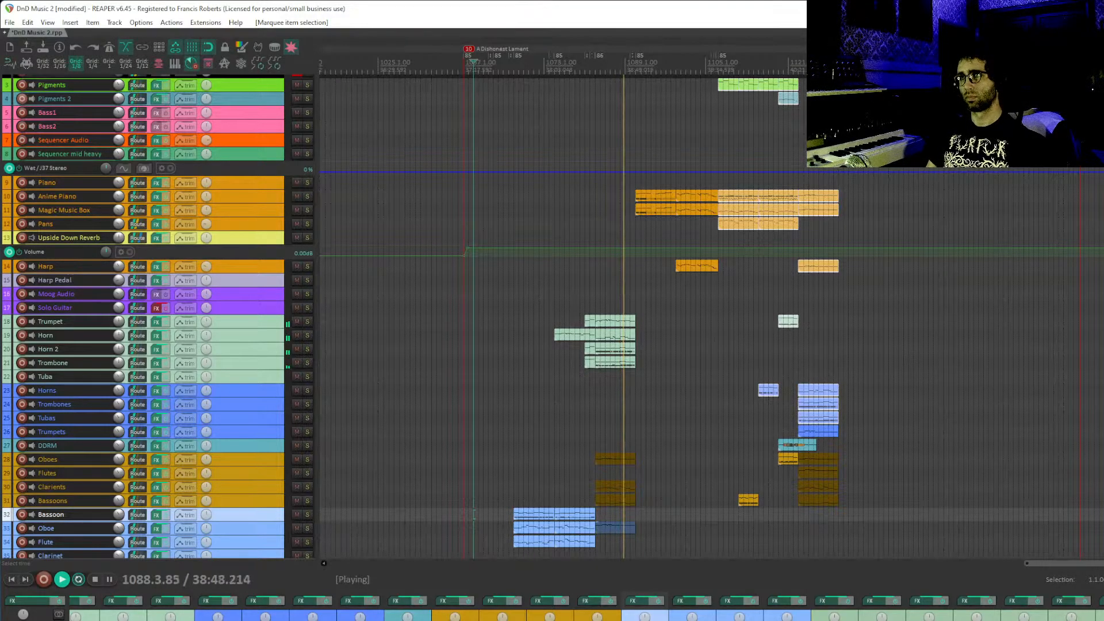
- Raise the velocities of all notes in the Trumpet item that starts at about measure 1083
{"action": "double_click", "coordinate": [609, 320]}
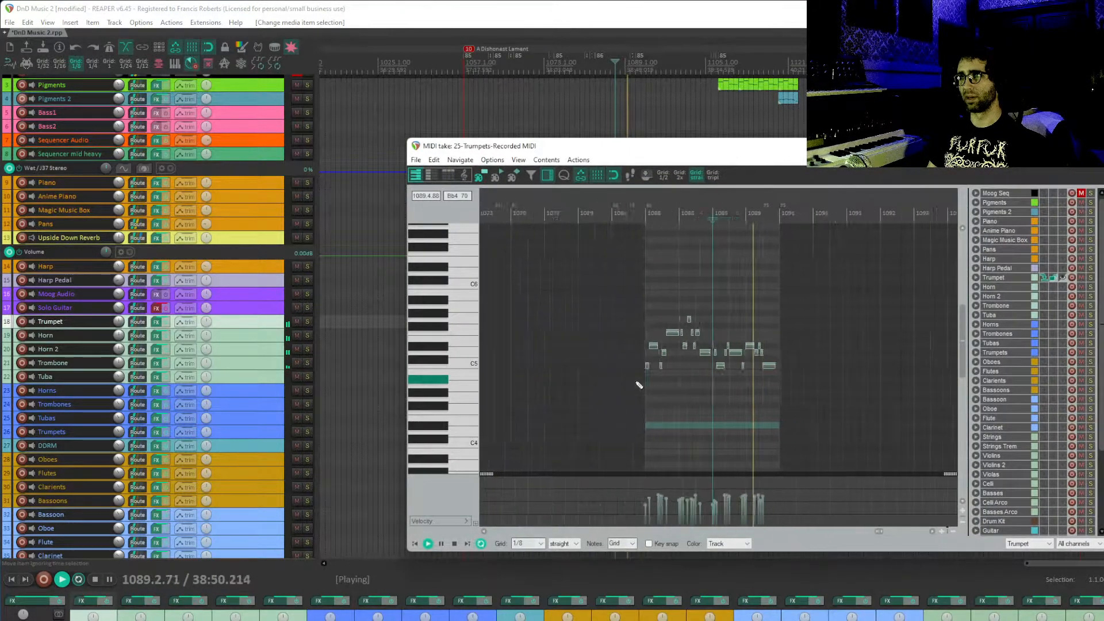
{"action": "scroll", "coordinate": [639, 385], "scroll_direction": "down", "scroll_amount": 2}
{"action": "left_click_drag", "start_coordinate": [789, 282], "coordinate": [581, 441]}
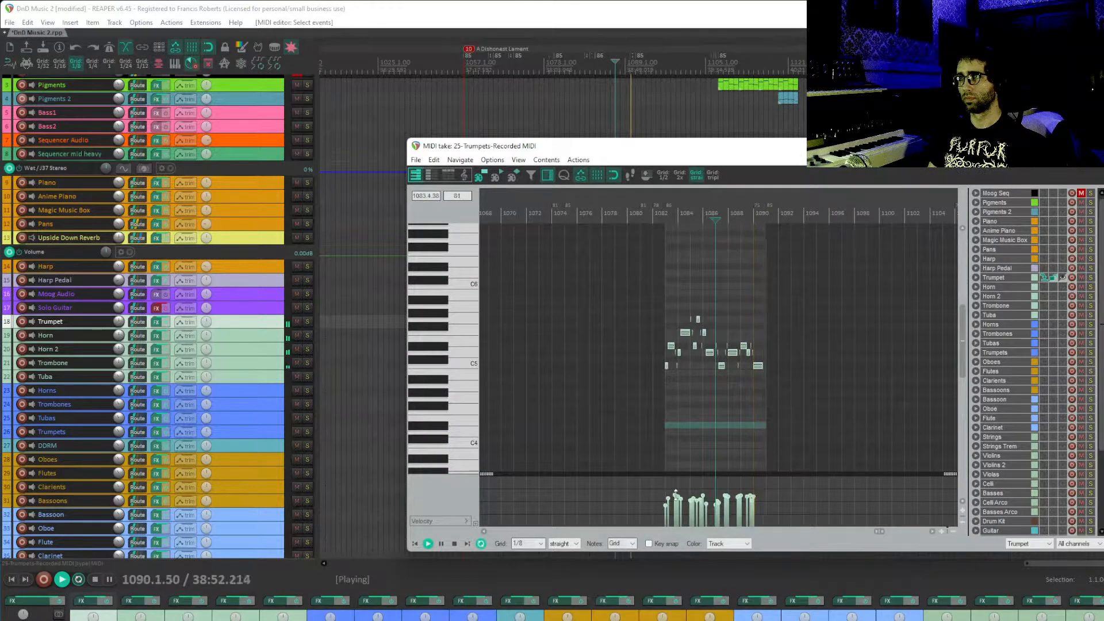
{"action": "left_click_drag", "start_coordinate": [675, 493], "coordinate": [676, 485]}
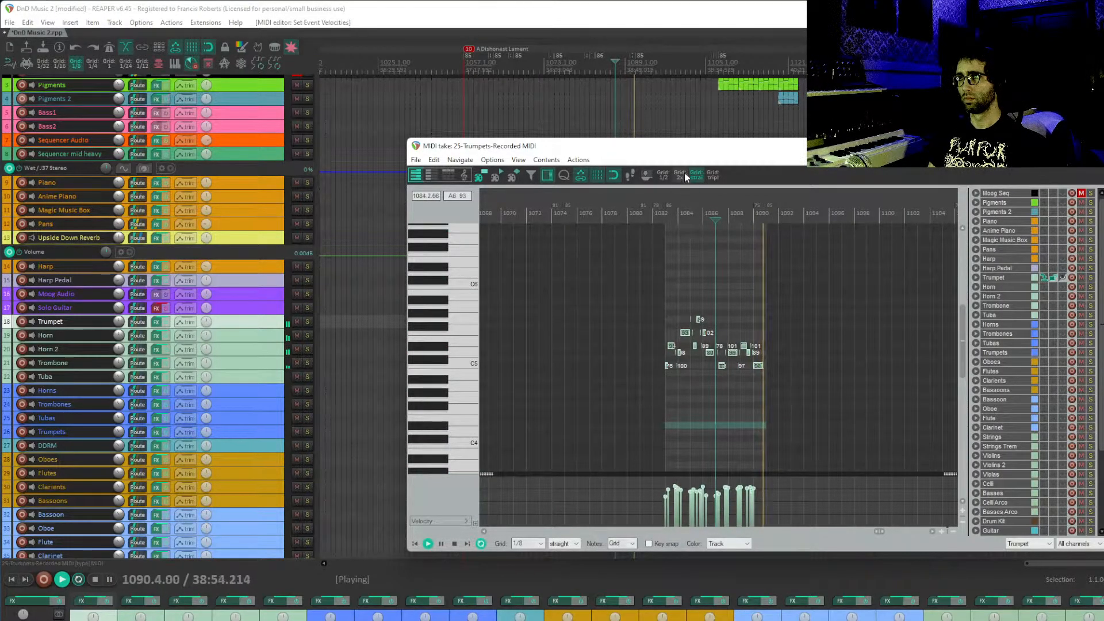
- Raise the 01 Mod Wheel MSB values across the whole Trumpet take and close its MIDI editor
{"action": "left_click", "coordinate": [465, 520]}
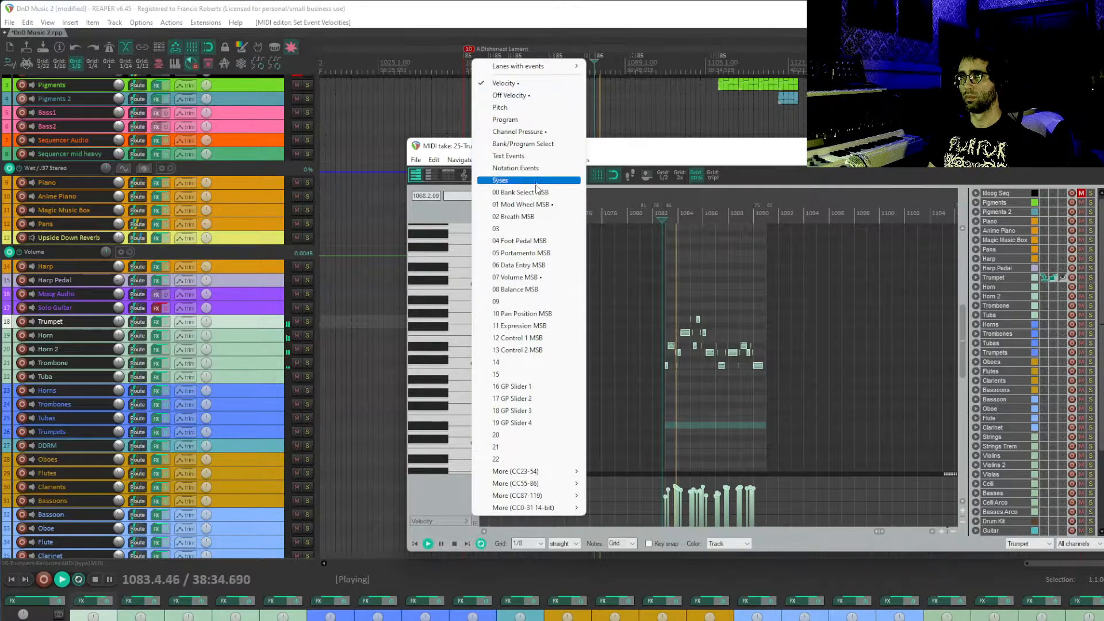
{"action": "left_click", "coordinate": [534, 204]}
{"action": "left_click_drag", "start_coordinate": [689, 487], "coordinate": [689, 484]}
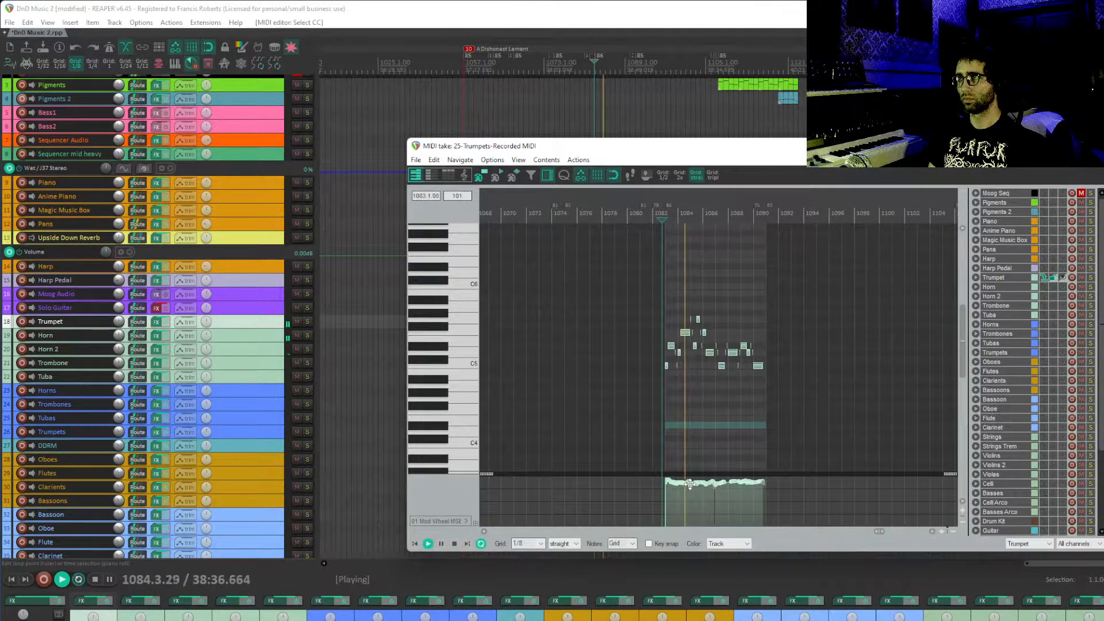
{"action": "mouse_move", "coordinate": [775, 493]}
{"action": "left_mouse_down"}
{"action": "mouse_move", "coordinate": [746, 479]}
{"action": "mouse_move", "coordinate": [654, 477]}
{"action": "mouse_move", "coordinate": [687, 481]}
{"action": "left_mouse_up"}
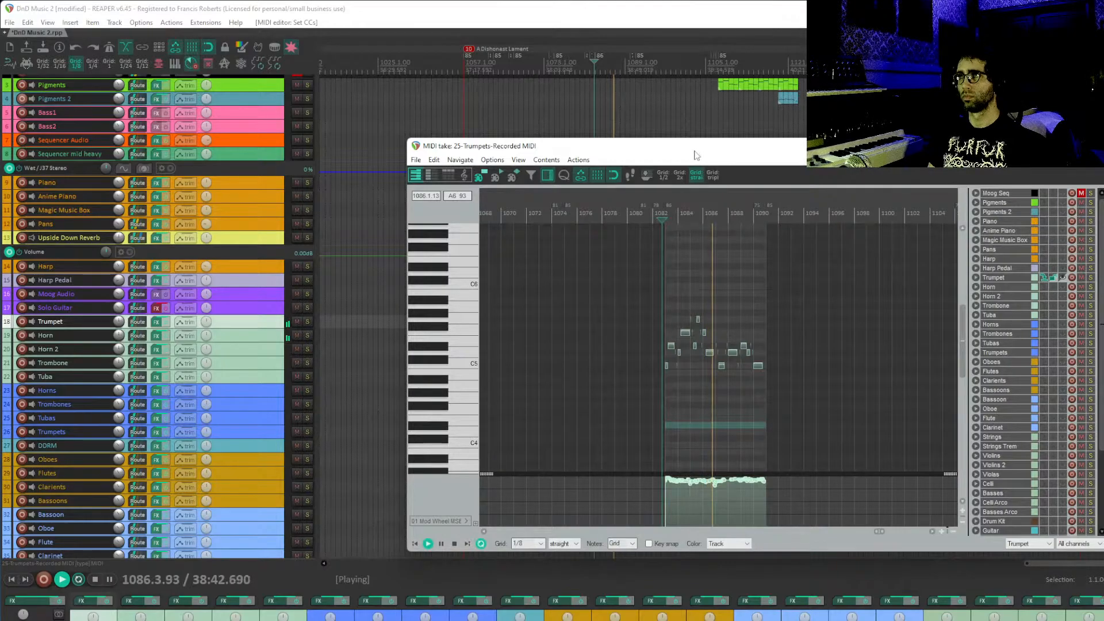
{"action": "key", "text": "Escape"}
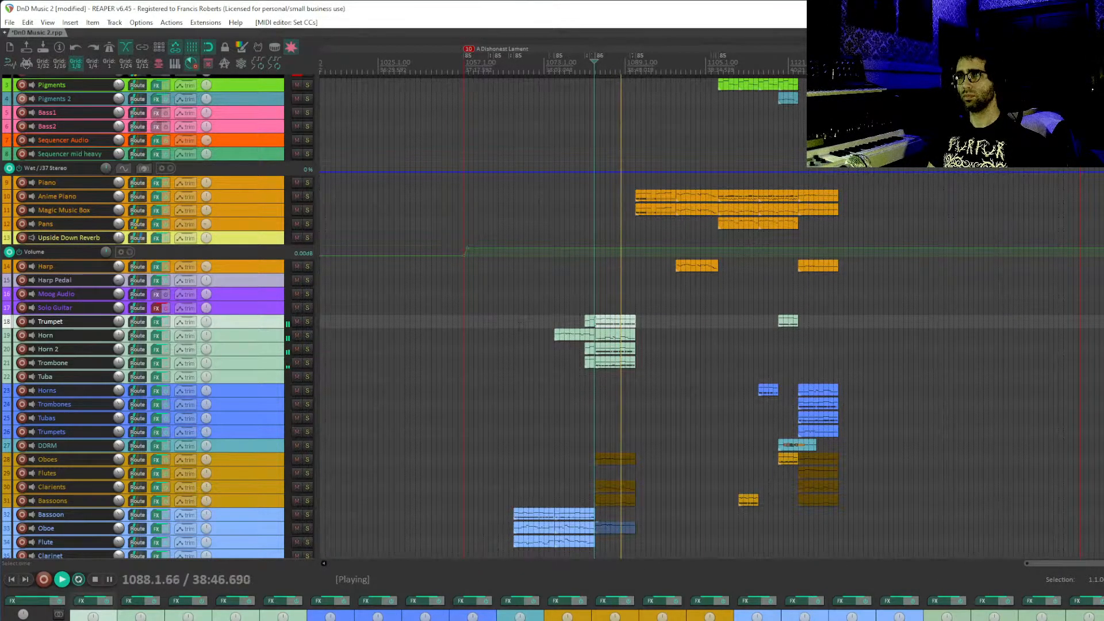
- Raise the 07 Volume MSB values in the same Trumpet take and replay the passage to check its level
{"action": "double_click", "coordinate": [619, 326]}
{"action": "left_click", "coordinate": [466, 521]}
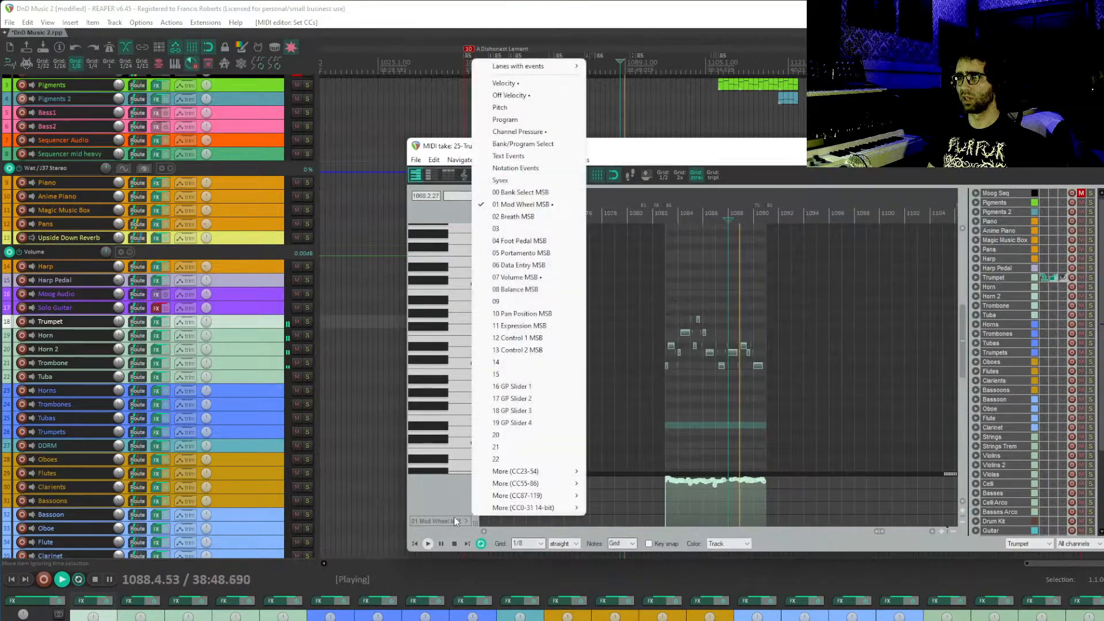
{"action": "left_click", "coordinate": [539, 282]}
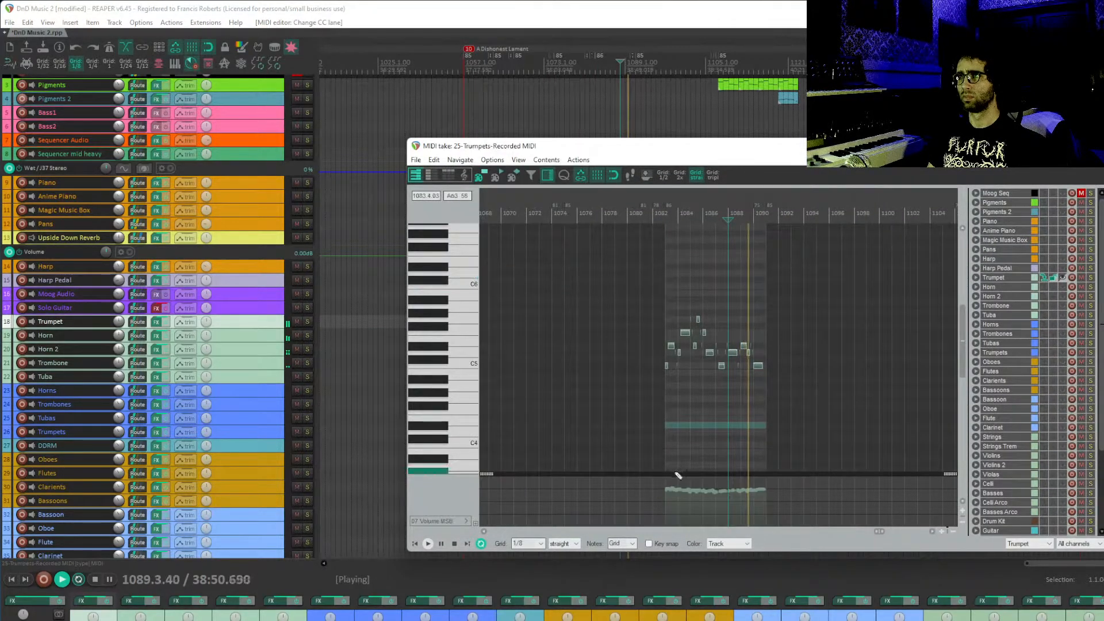
{"action": "left_click_drag", "start_coordinate": [724, 488], "coordinate": [724, 484]}
{"action": "left_click", "coordinate": [668, 213]}
{"action": "left_click", "coordinate": [710, 214]}
{"action": "key", "text": "Escape"}
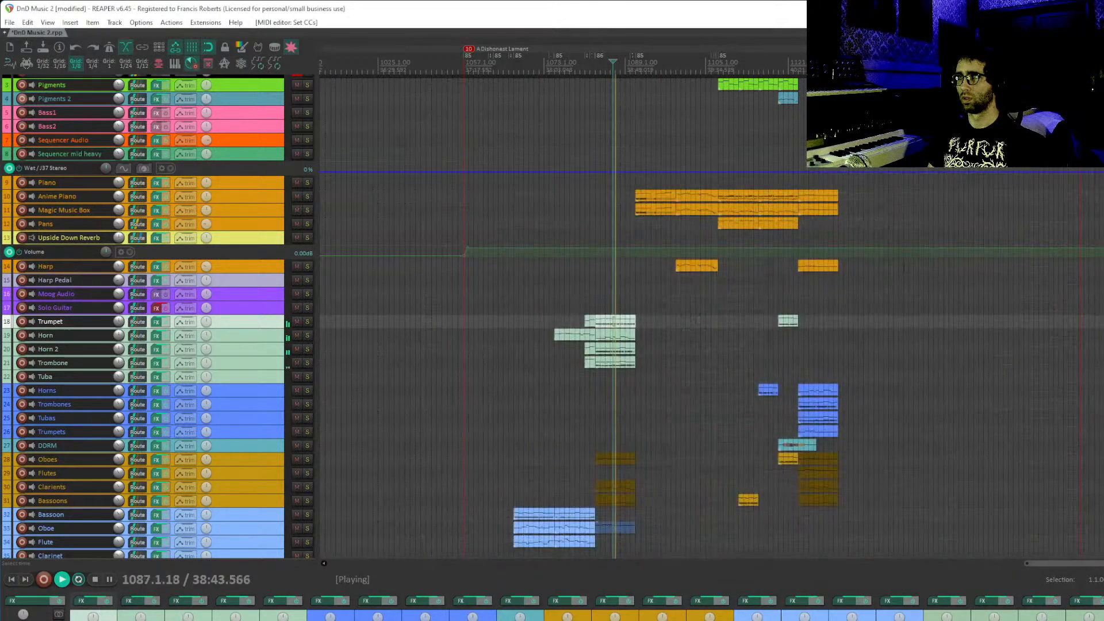
{"action": "scroll", "coordinate": [841, 320], "scroll_direction": "up", "scroll_amount": 4}
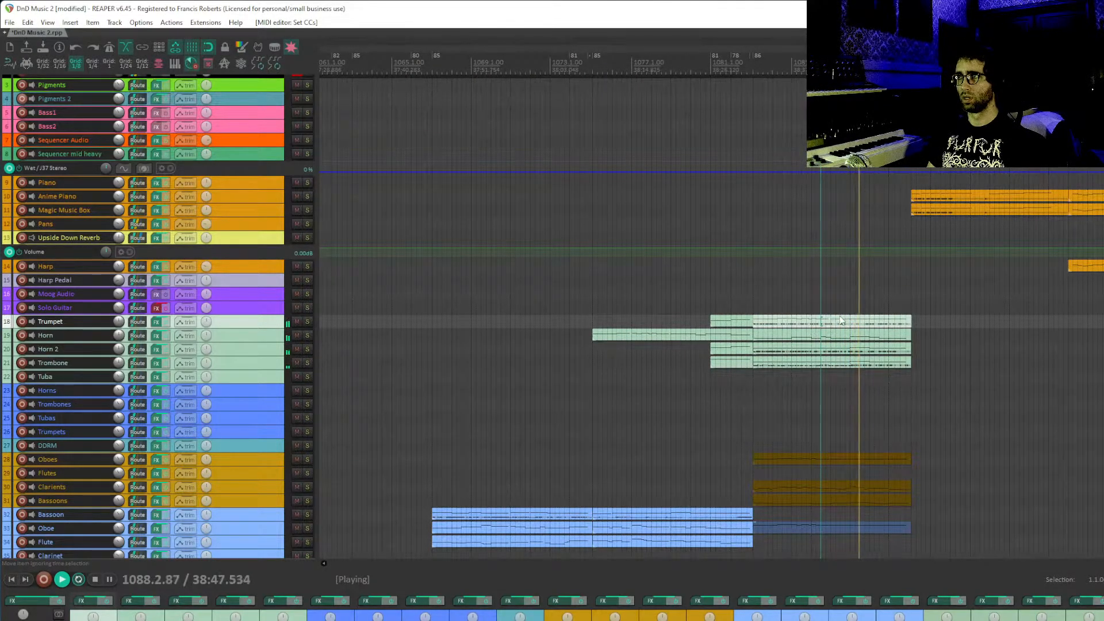
- Listen on past measure 1088 while looking over the brass, piano and string items in the closing part
{"action": "left_click_drag", "start_coordinate": [840, 323], "coordinate": [761, 227]}
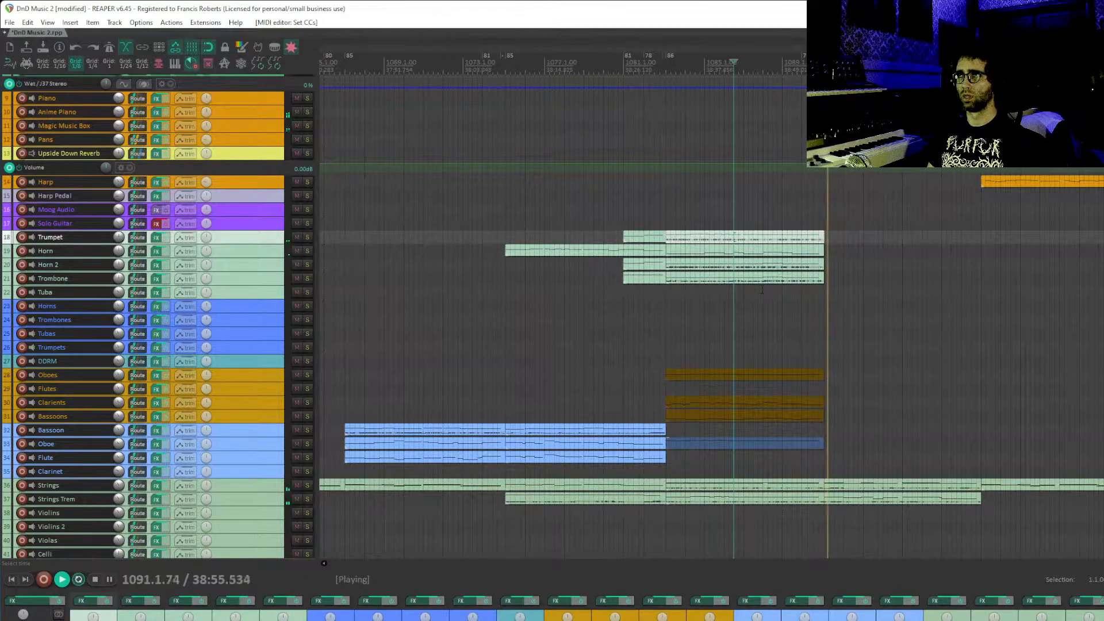
{"action": "left_click_drag", "start_coordinate": [845, 269], "coordinate": [573, 357]}
{"action": "left_click_drag", "start_coordinate": [672, 289], "coordinate": [496, 301]}
{"action": "scroll", "coordinate": [909, 229], "scroll_direction": "down", "scroll_amount": 4}
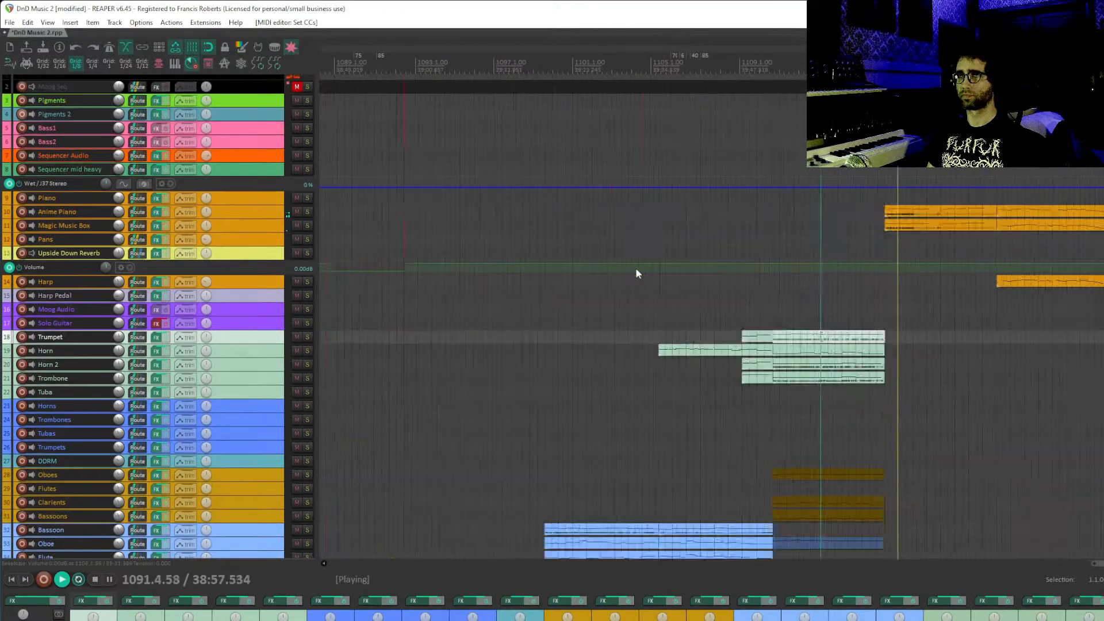
{"action": "left_click_drag", "start_coordinate": [897, 231], "coordinate": [544, 291]}
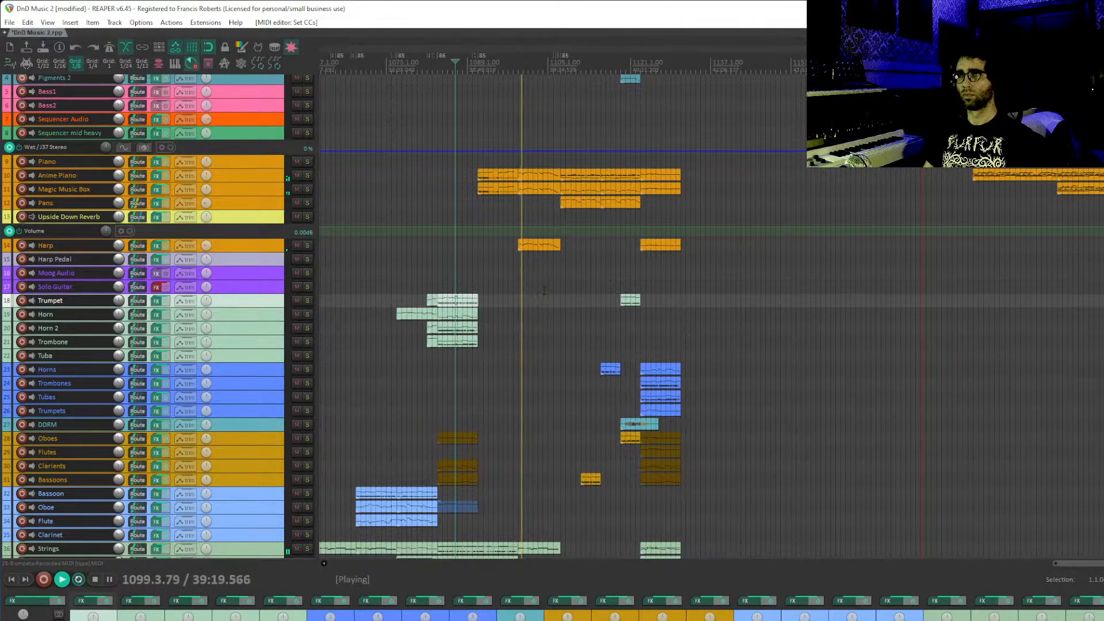
- Audition the transition in the string tracks where the new Strings item starts at measure 1099
{"action": "left_click", "coordinate": [524, 315]}
{"action": "scroll", "coordinate": [524, 316], "scroll_direction": "up", "scroll_amount": 5}
{"action": "scroll", "coordinate": [791, 322], "scroll_direction": "down", "scroll_amount": 5}
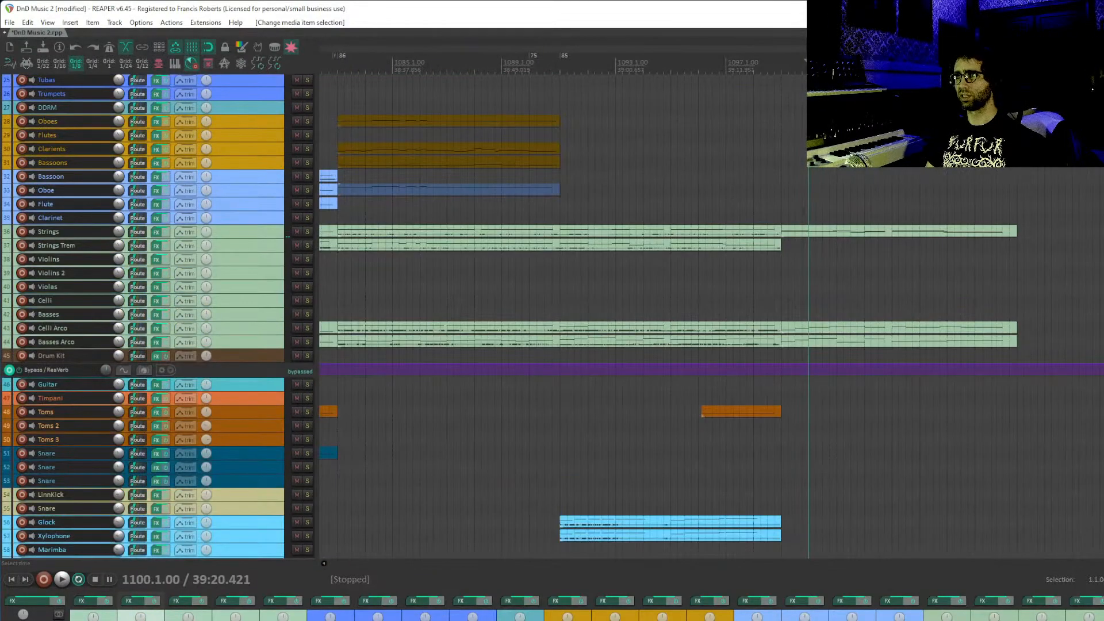
{"action": "left_click", "coordinate": [782, 204]}
{"action": "scroll", "coordinate": [782, 204], "scroll_direction": "up", "scroll_amount": 1}
{"action": "left_click", "coordinate": [773, 204]}
{"action": "key", "text": "space"}
{"action": "scroll", "coordinate": [977, 237], "scroll_direction": "up", "scroll_amount": 3}
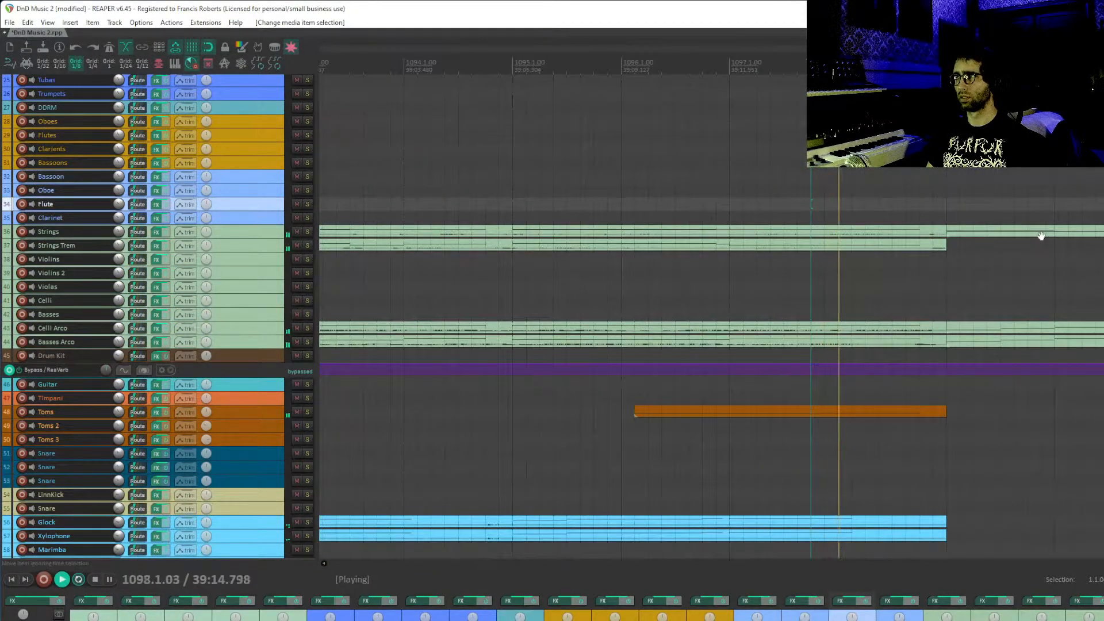
{"action": "left_click_drag", "start_coordinate": [1039, 236], "coordinate": [754, 251]}
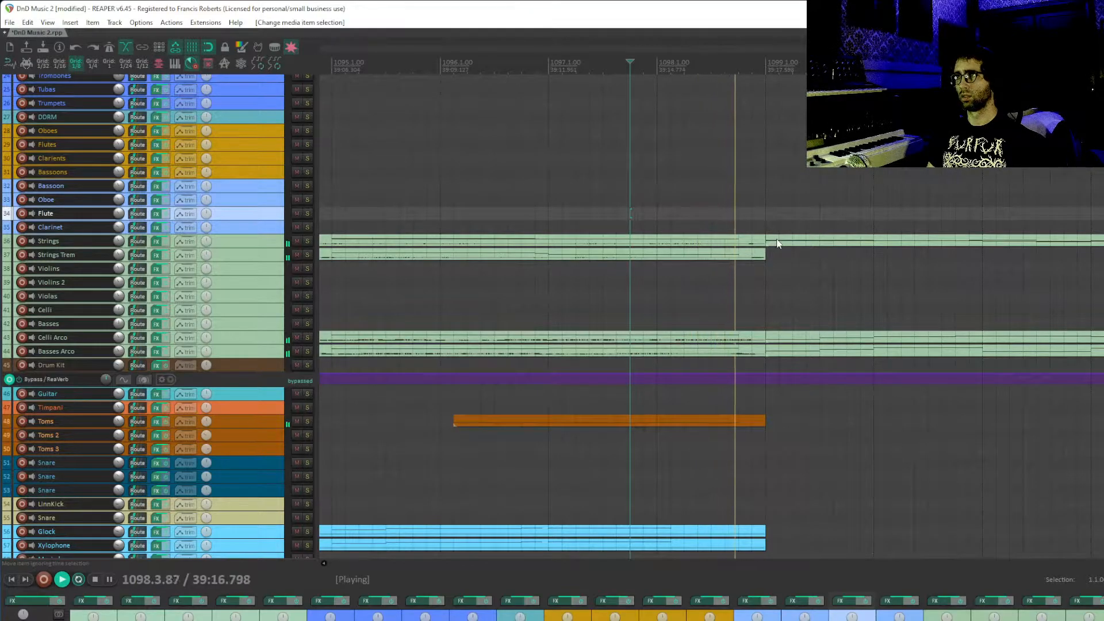
{"action": "key", "text": "space"}
- Raise the lower-voice notes of the Strings item starting at measure 1099 by one octave
{"action": "double_click", "coordinate": [780, 241]}
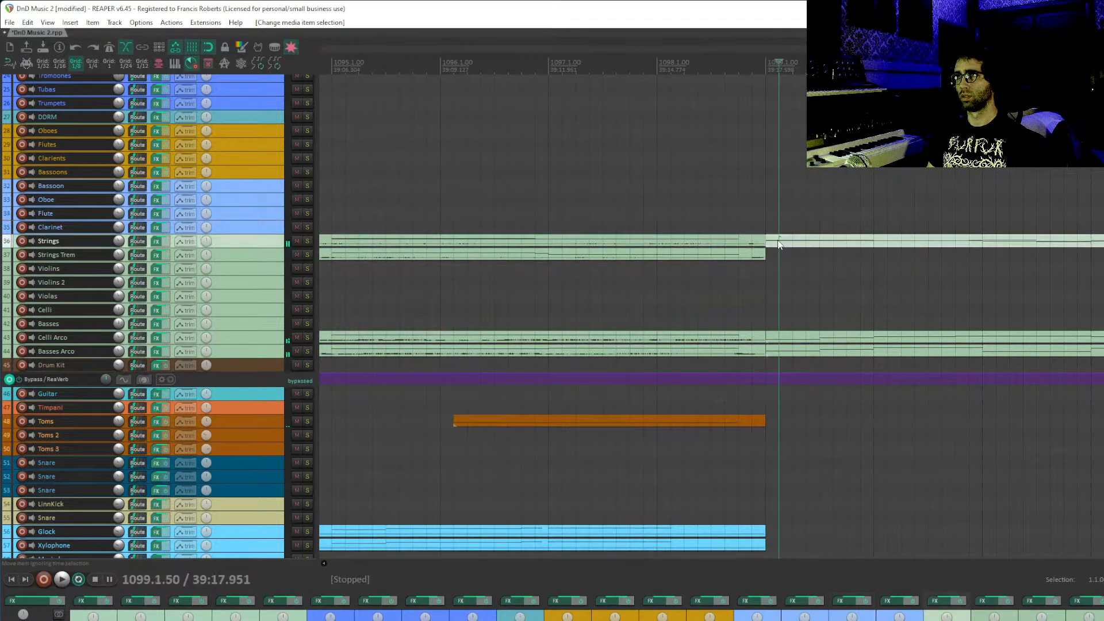
{"action": "scroll", "coordinate": [585, 320], "scroll_direction": "down", "scroll_amount": 4}
{"action": "left_click", "coordinate": [666, 340]}
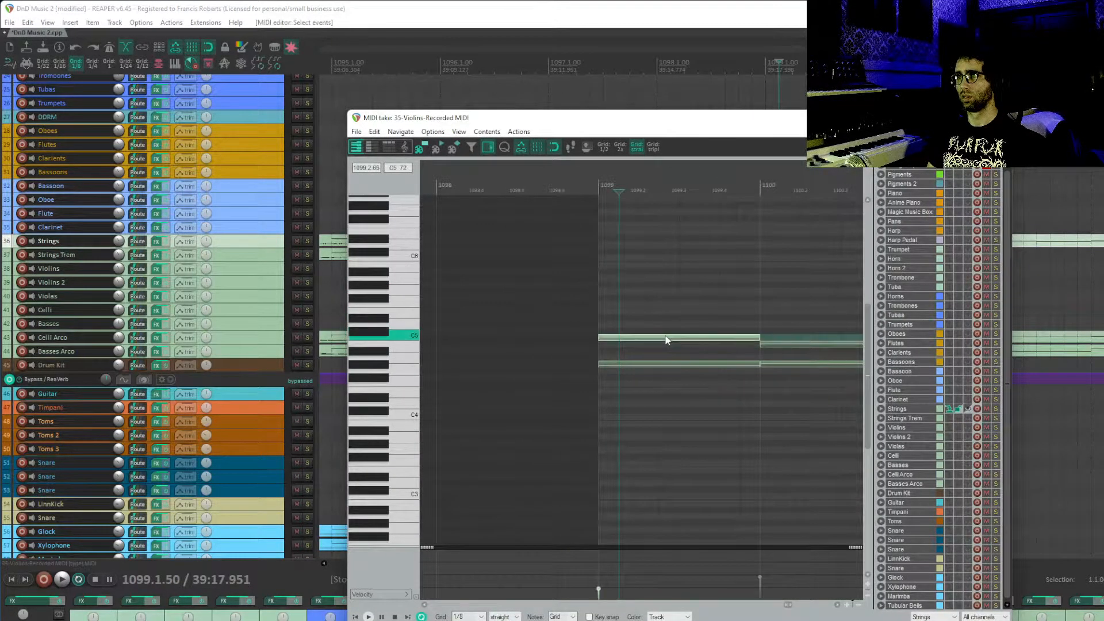
{"action": "scroll", "coordinate": [665, 361], "scroll_direction": "down", "scroll_amount": 5}
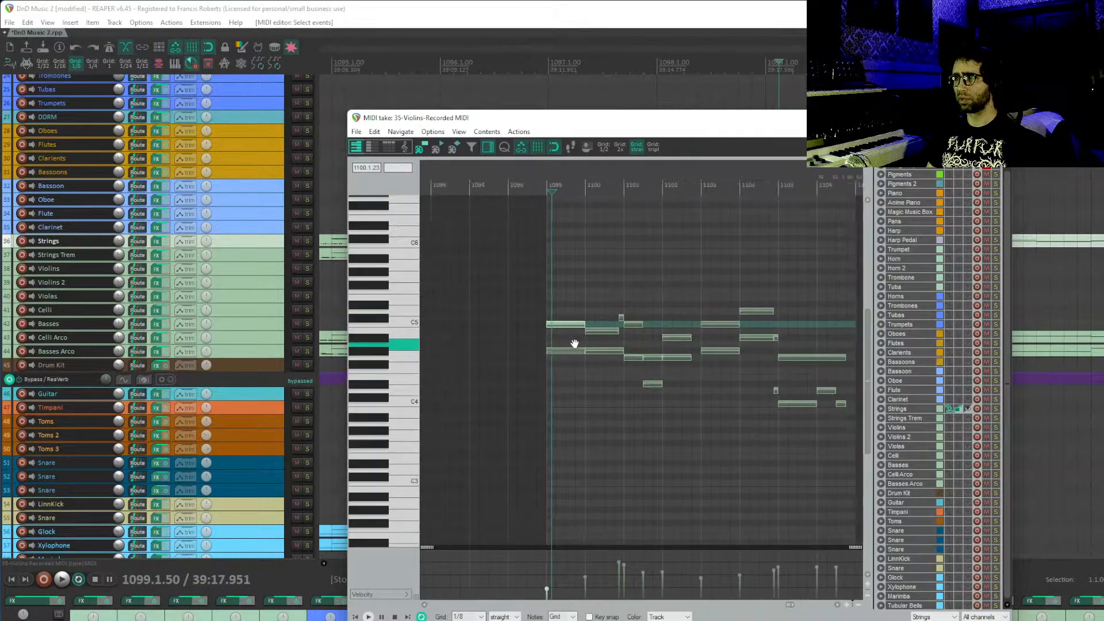
{"action": "left_click_drag", "start_coordinate": [559, 372], "coordinate": [610, 385]}
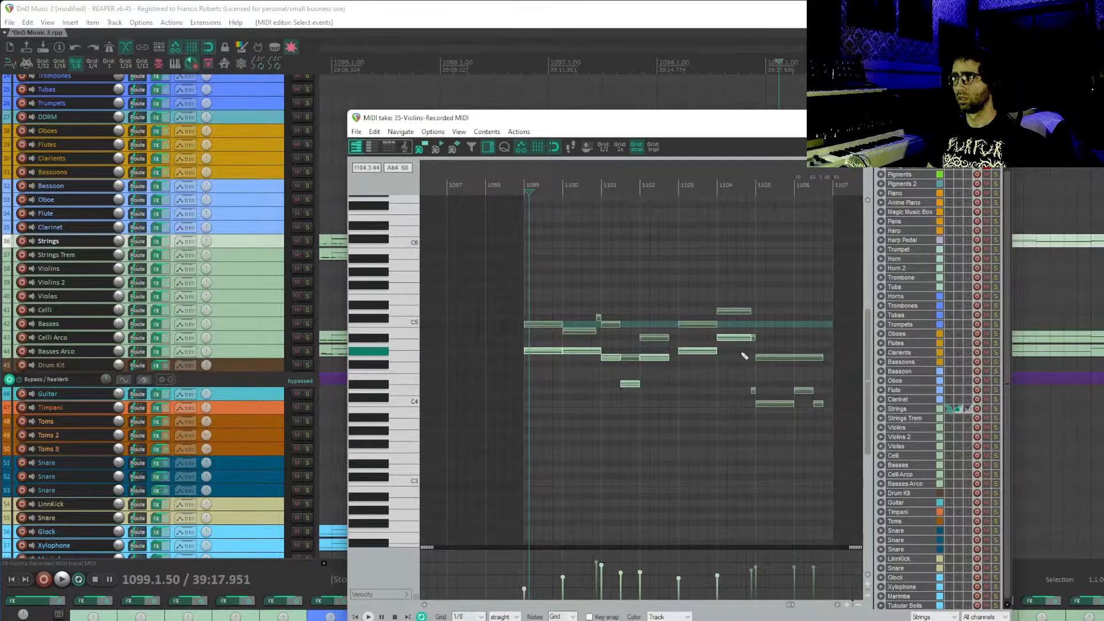
{"action": "scroll", "coordinate": [808, 378], "scroll_direction": "right", "scroll_amount": 3}
{"action": "left_click_drag", "start_coordinate": [803, 376], "coordinate": [656, 493]}
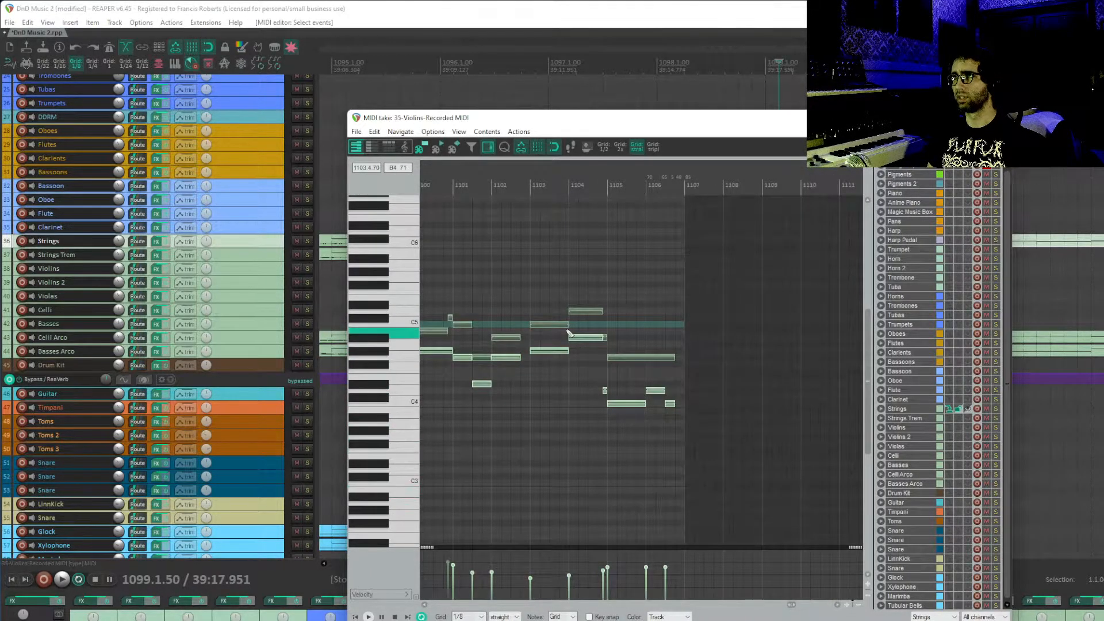
{"action": "left_click_drag", "start_coordinate": [534, 323], "coordinate": [889, 349]}
{"action": "scroll", "coordinate": [817, 355], "scroll_direction": "up", "scroll_amount": 3}
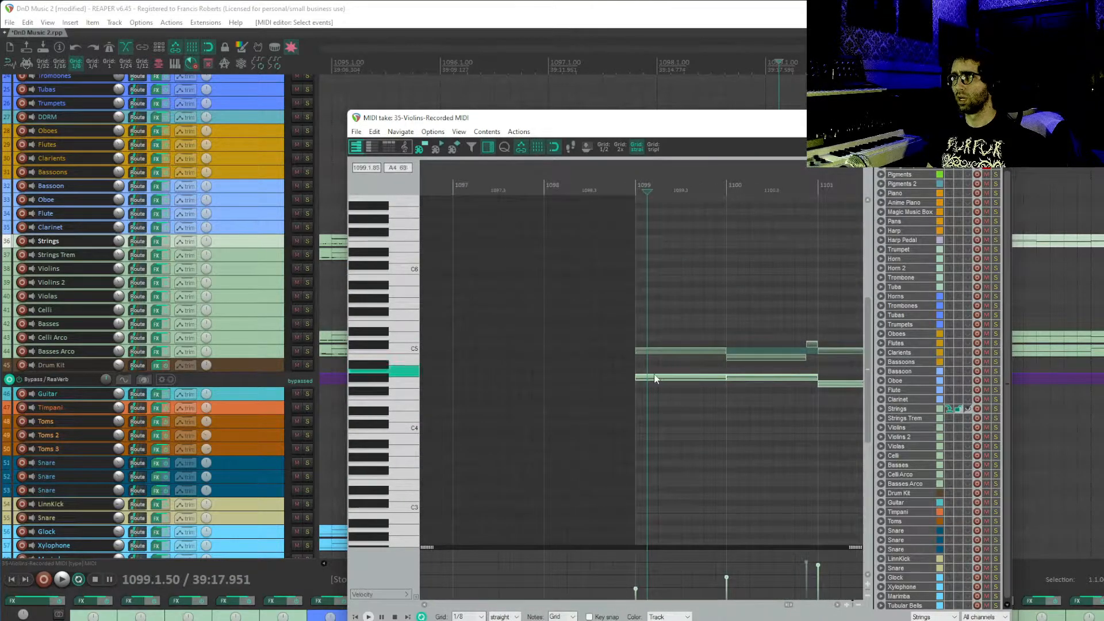
{"action": "left_click_drag", "start_coordinate": [653, 379], "coordinate": [654, 300]}
{"action": "left_click", "coordinate": [606, 305]}
- Close the MIDI editor and replay the transition into measure 1099 to check the raised Strings voice
{"action": "key", "text": "space"}
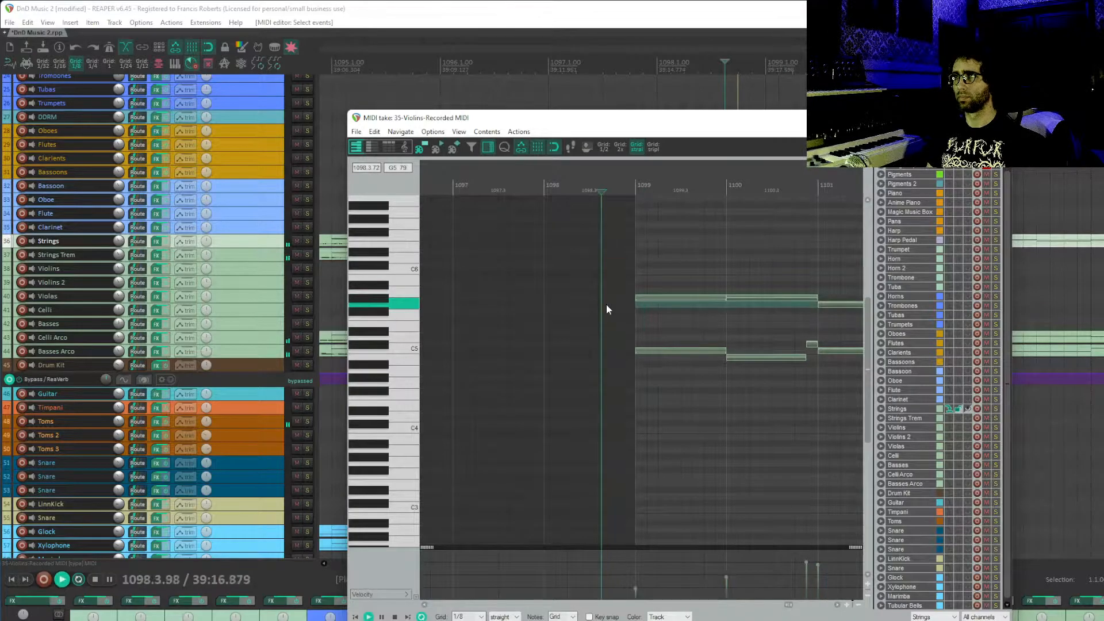
{"action": "key", "text": "Escape"}
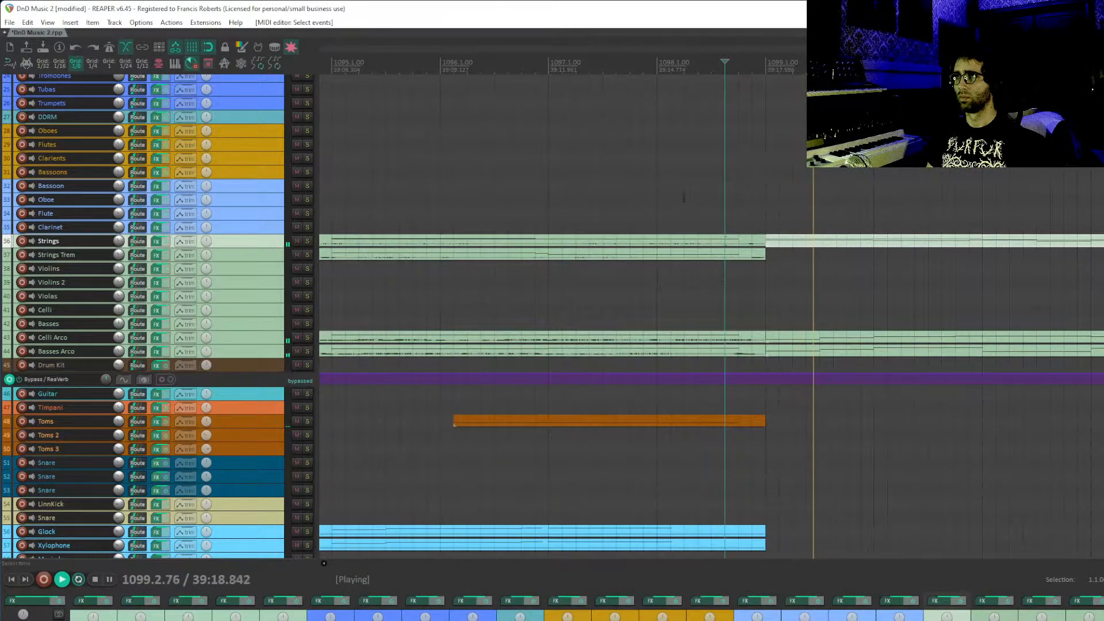
{"action": "left_click", "coordinate": [684, 199]}
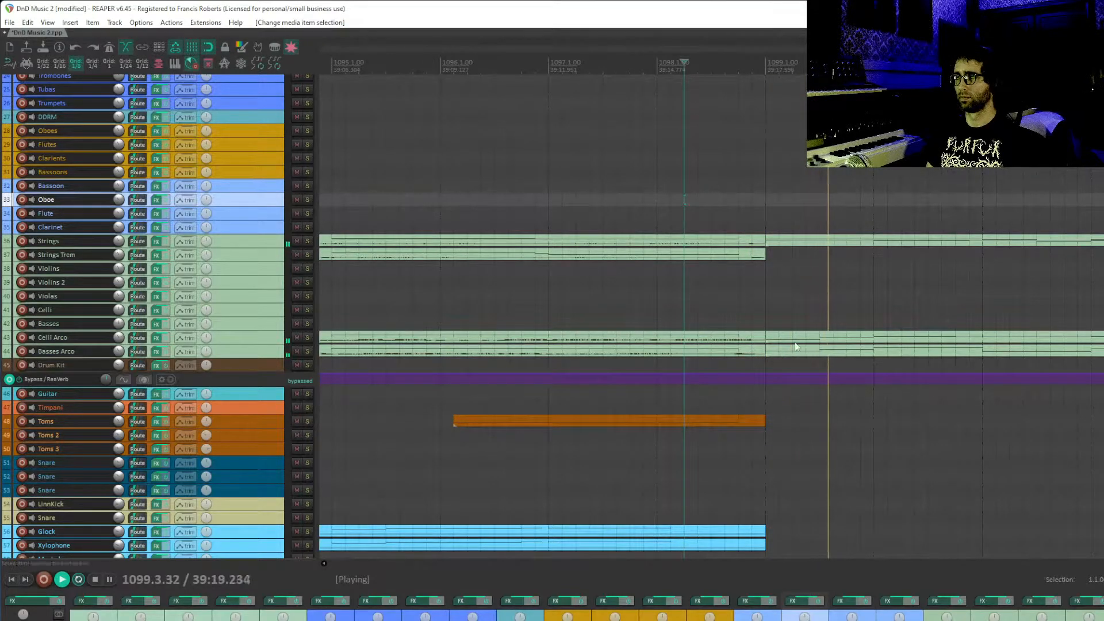
{"action": "scroll", "coordinate": [796, 351], "scroll_direction": "down", "scroll_amount": 3}
{"action": "left_click_drag", "start_coordinate": [917, 165], "coordinate": [850, 221]}
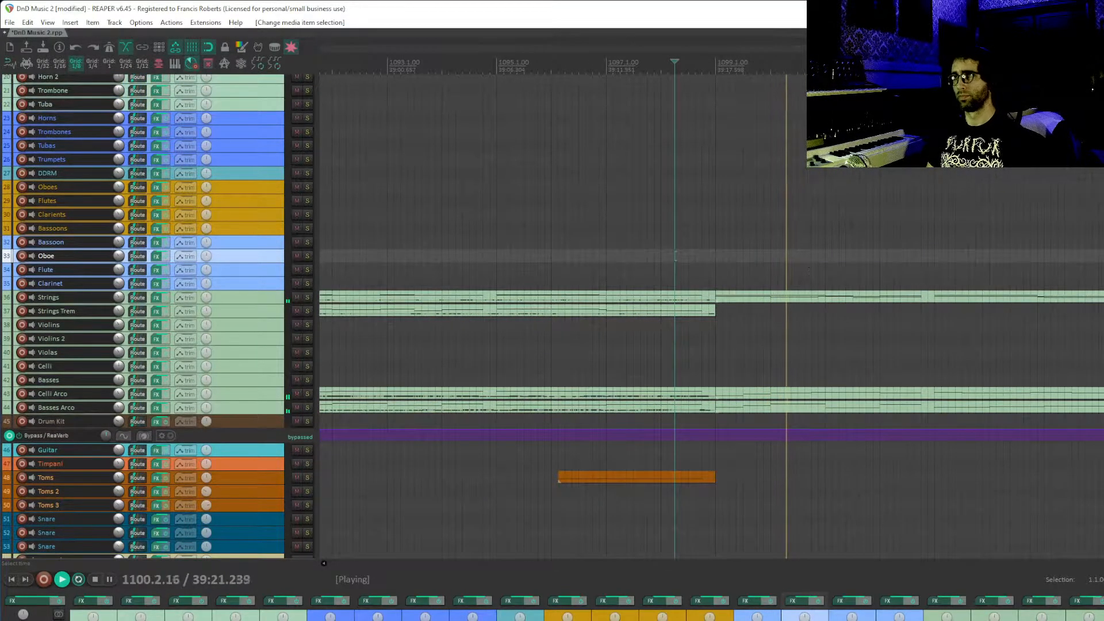
{"action": "key", "text": "space"}
- Lengthen the notes ending just before measure 1091 in the Strings and Strings Trem takes to narrow the gap
{"action": "double_click", "coordinate": [709, 297]}
{"action": "scroll", "coordinate": [469, 384], "scroll_direction": "up", "scroll_amount": 2}
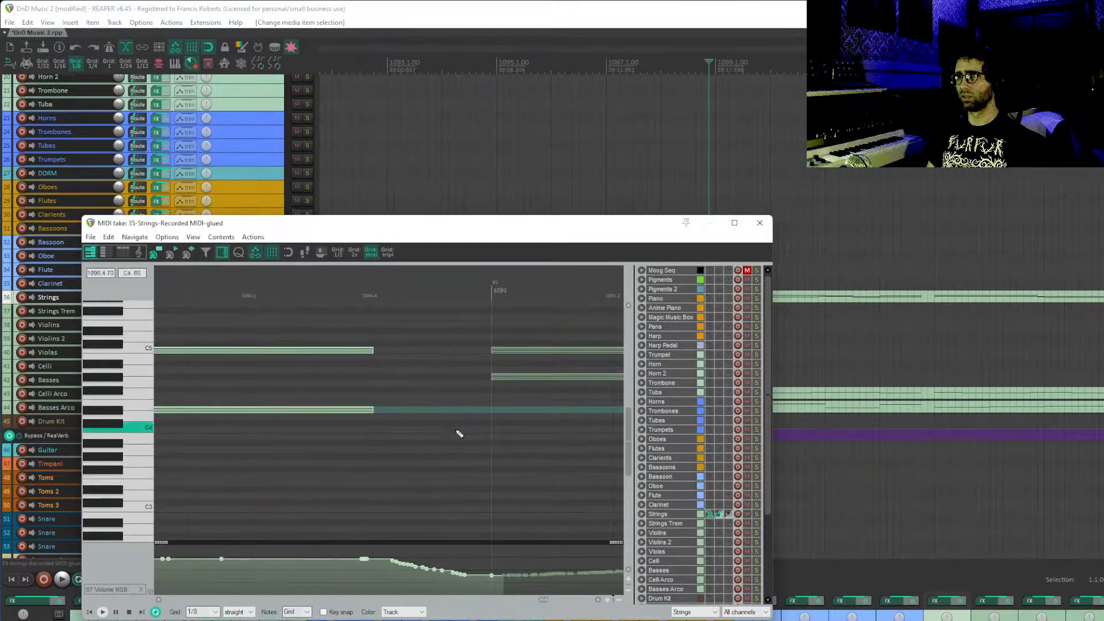
{"action": "left_click_drag", "start_coordinate": [371, 350], "coordinate": [482, 366]}
{"action": "key", "text": "Escape"}
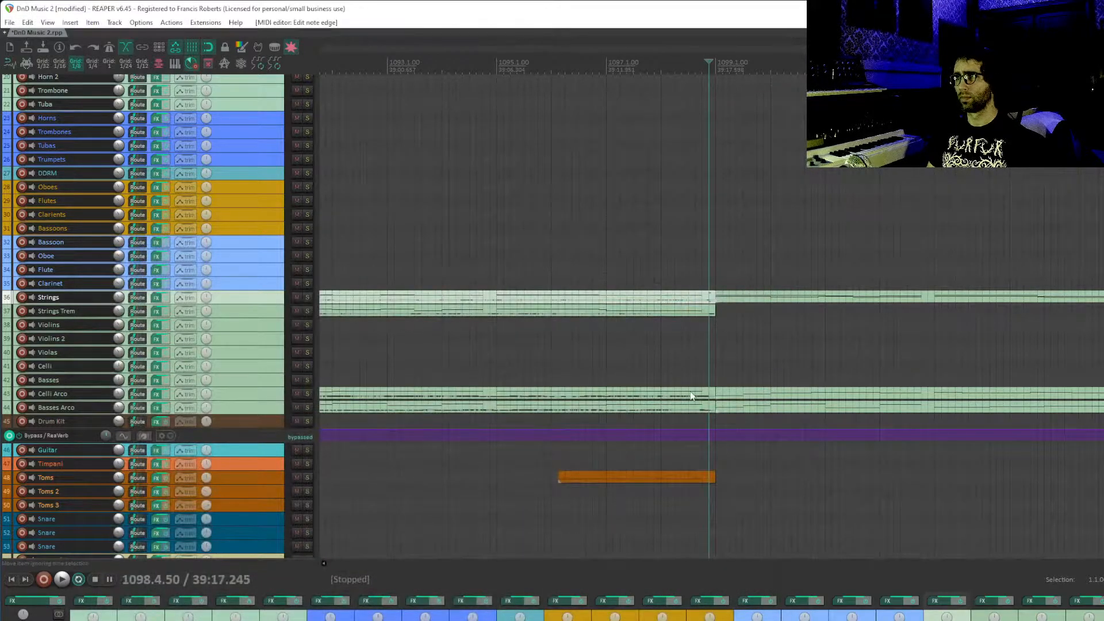
{"action": "double_click", "coordinate": [694, 310]}
{"action": "left_click_drag", "start_coordinate": [468, 333], "coordinate": [356, 403]}
{"action": "left_click_drag", "start_coordinate": [386, 359], "coordinate": [479, 368]}
{"action": "key", "text": "Escape"}
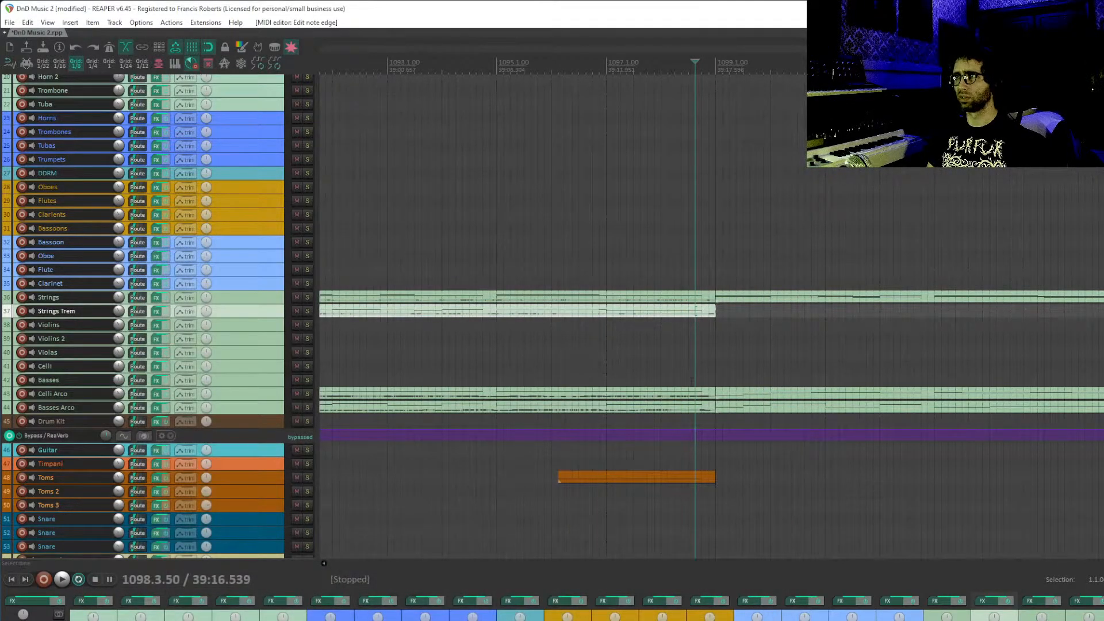
- Lengthen the held notes before measure 1091 in the Celli Arco and Basses Arco takes
{"action": "double_click", "coordinate": [689, 394]}
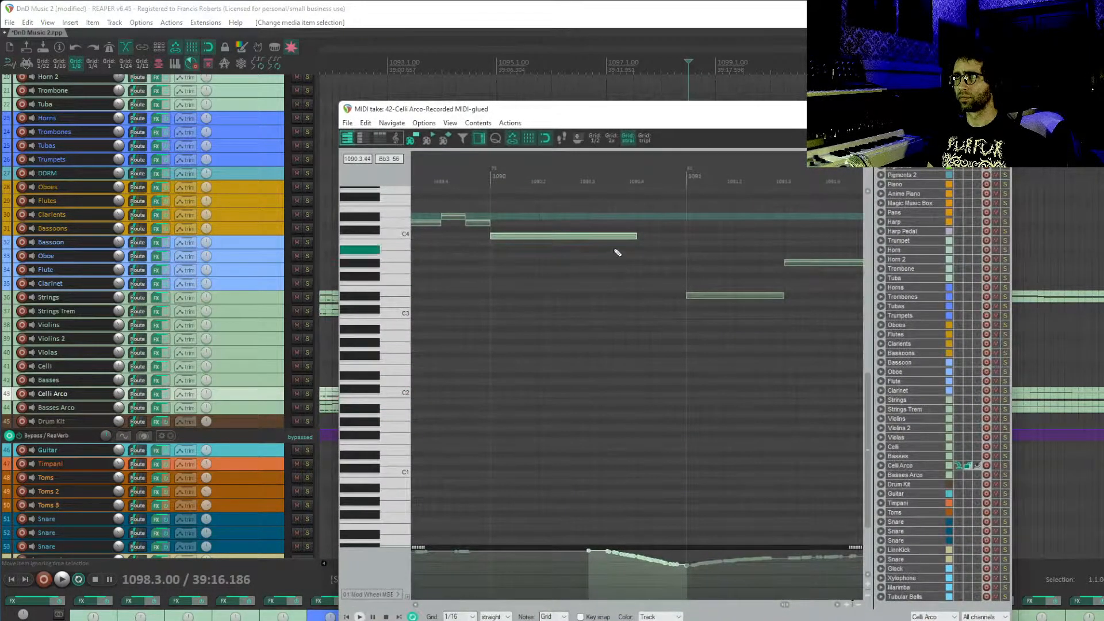
{"action": "left_click_drag", "start_coordinate": [632, 235], "coordinate": [665, 247]}
{"action": "key", "text": "Escape"}
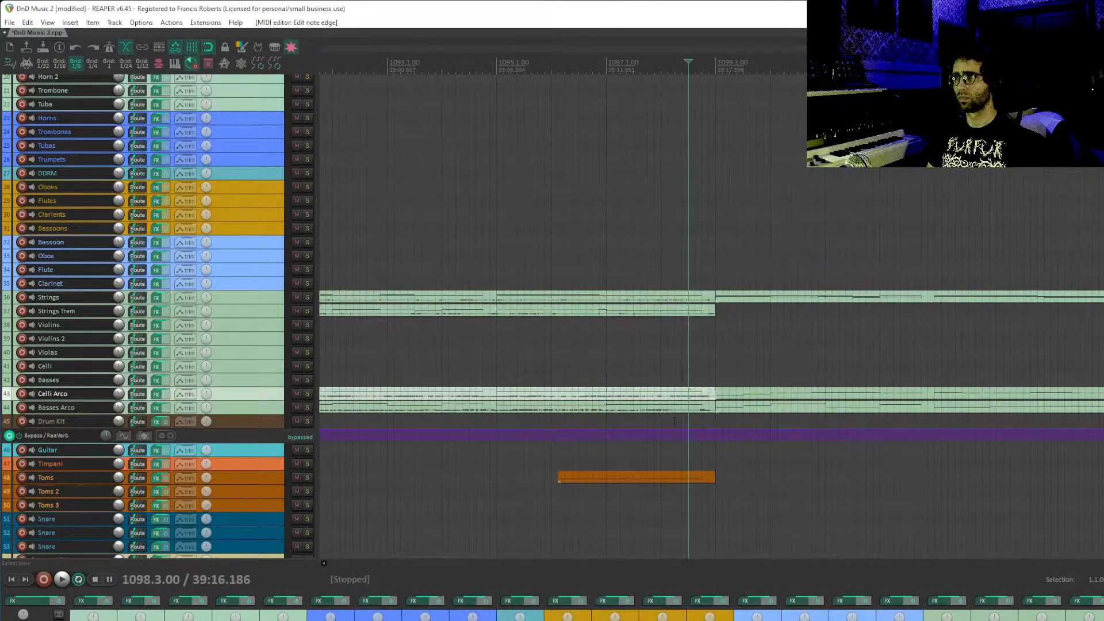
{"action": "double_click", "coordinate": [702, 393]}
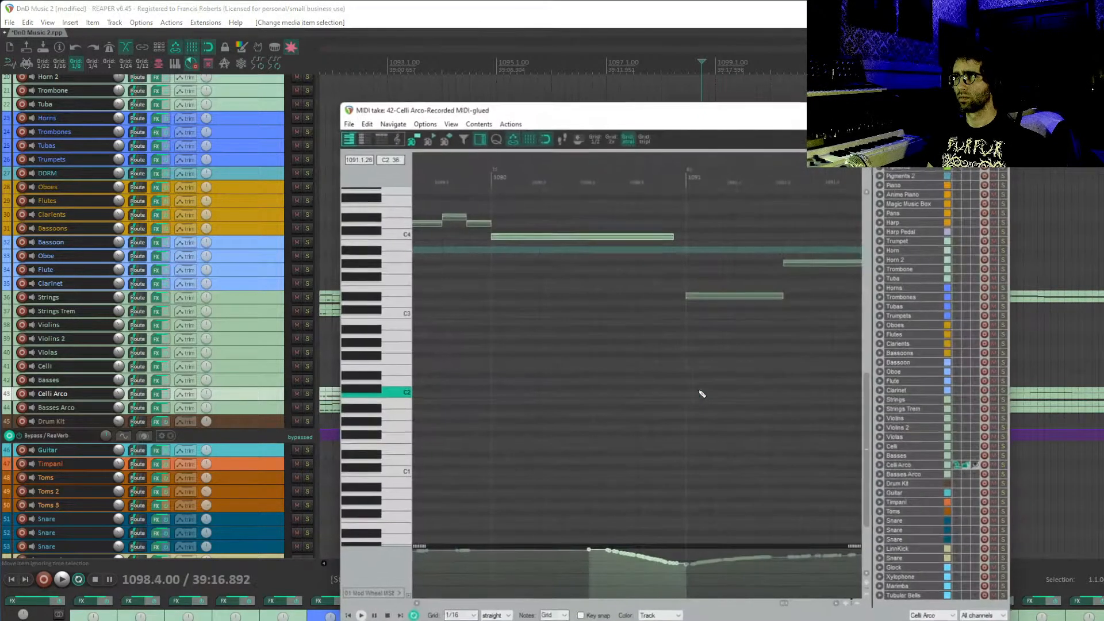
{"action": "key", "text": "Escape"}
{"action": "double_click", "coordinate": [702, 405]}
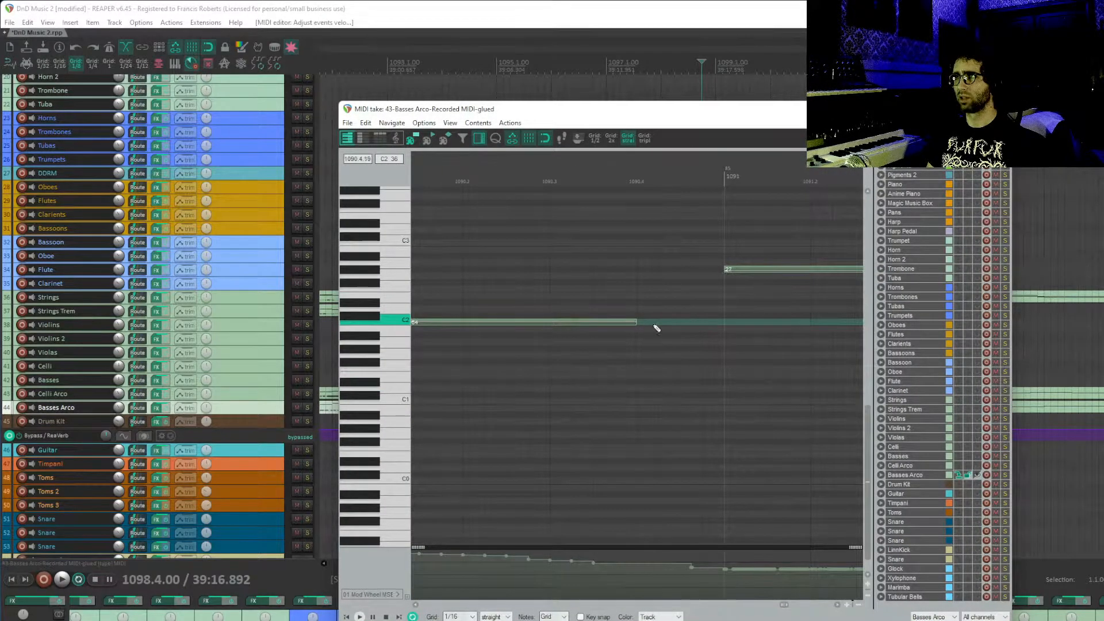
{"action": "left_click_drag", "start_coordinate": [652, 329], "coordinate": [695, 342]}
{"action": "key", "text": "Escape"}
- Play the string passage from measure 1096 through the transition at measure 1099
{"action": "left_click", "coordinate": [550, 241]}
{"action": "key", "text": "space"}
{"action": "left_click_drag", "start_coordinate": [756, 227], "coordinate": [599, 225]}
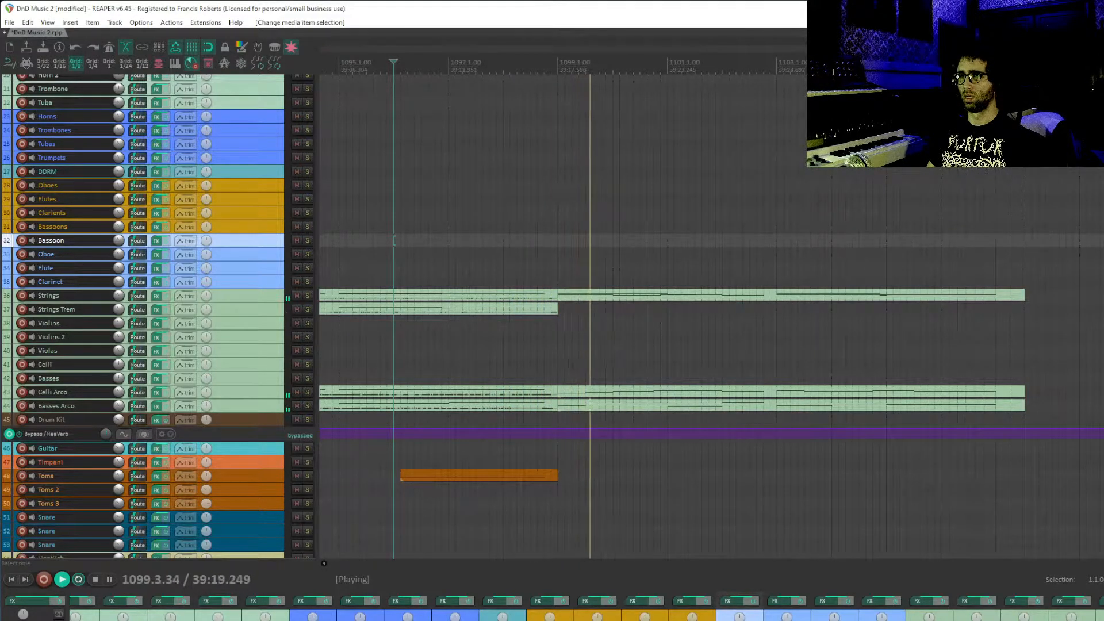
{"action": "key", "text": "space"}
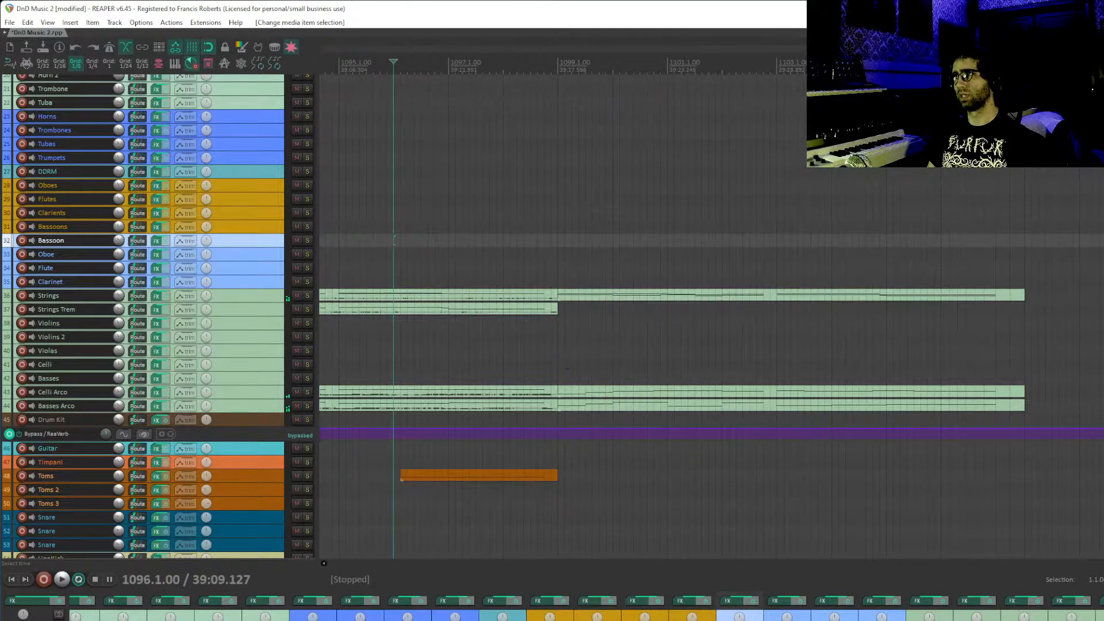
- Undo the note extensions before measure 1091 in the Basses Arco, Celli Arco, Strings Trem and Strings takes
{"action": "double_click", "coordinate": [540, 296]}
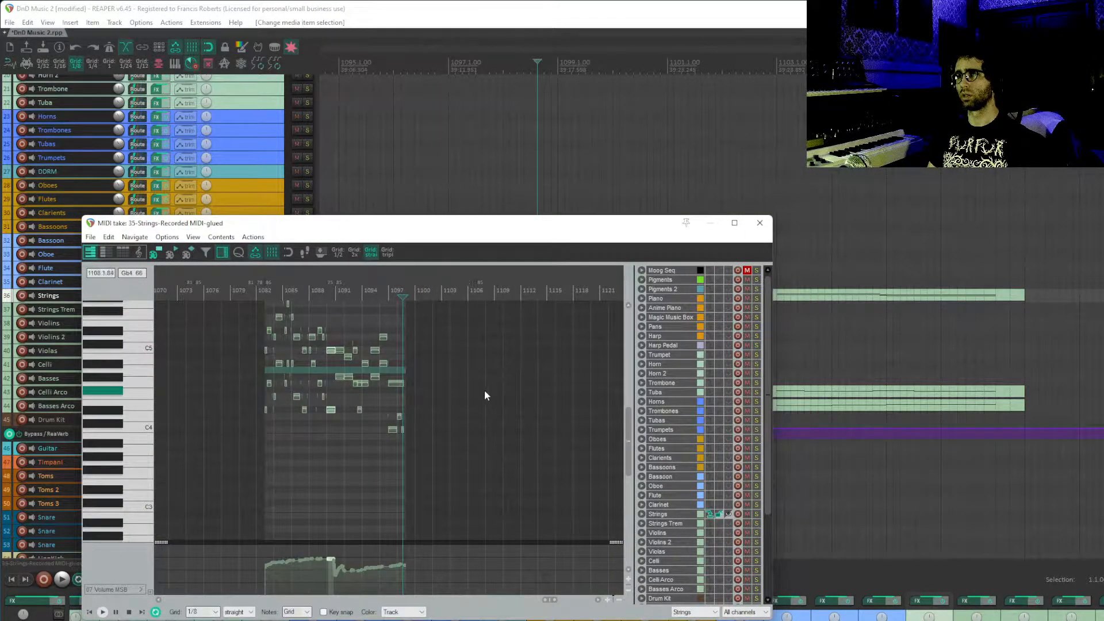
{"action": "key", "text": "ctrl+z"}
{"action": "scroll", "coordinate": [474, 390], "scroll_direction": "up", "scroll_amount": 5}
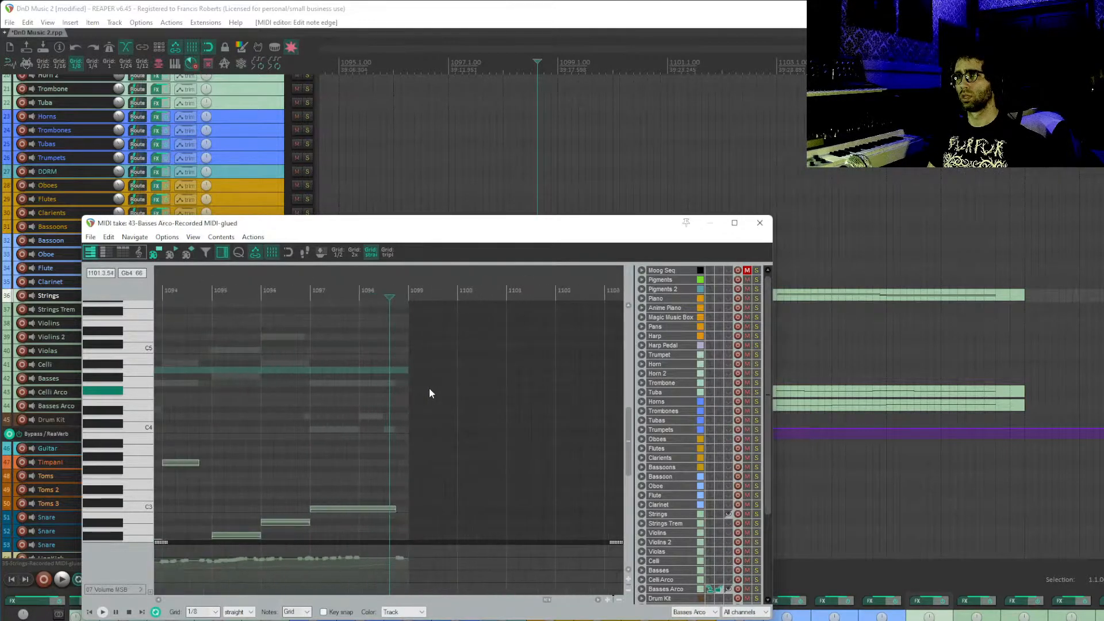
{"action": "key", "text": "Escape"}
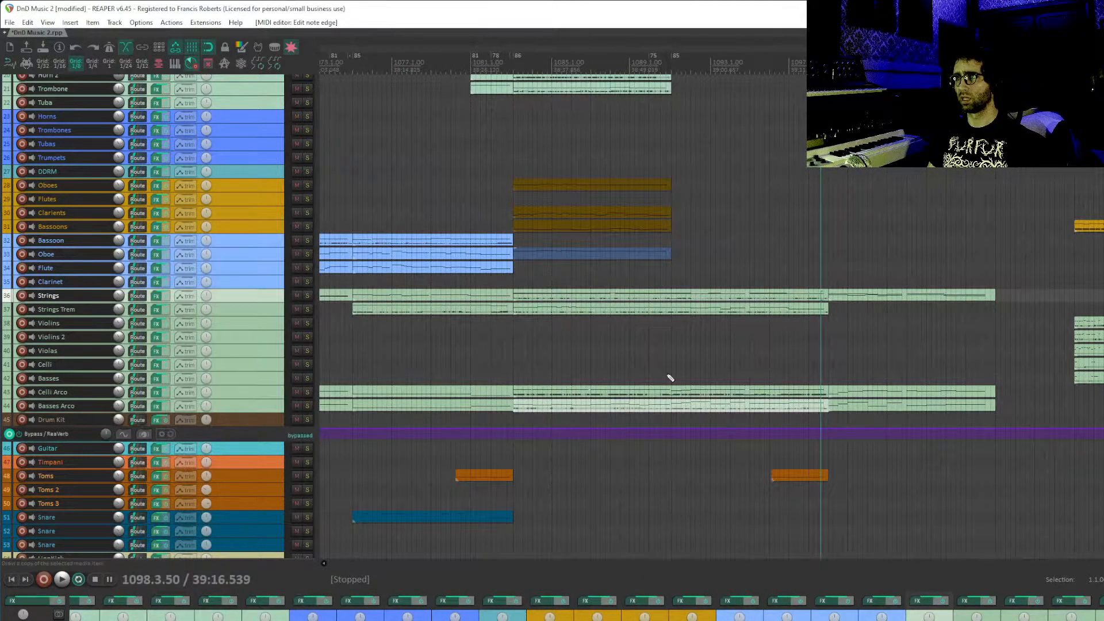
{"action": "key", "text": "ctrl+z"}
{"action": "key", "text": "ctrl+z"}
{"action": "key", "text": "ctrl+z"}
{"action": "key", "text": "ctrl+z"}
{"action": "key", "text": "ctrl+z"}
{"action": "key", "text": "ctrl+z"}
{"action": "key", "text": "ctrl+z"}
{"action": "key", "text": "ctrl+z"}
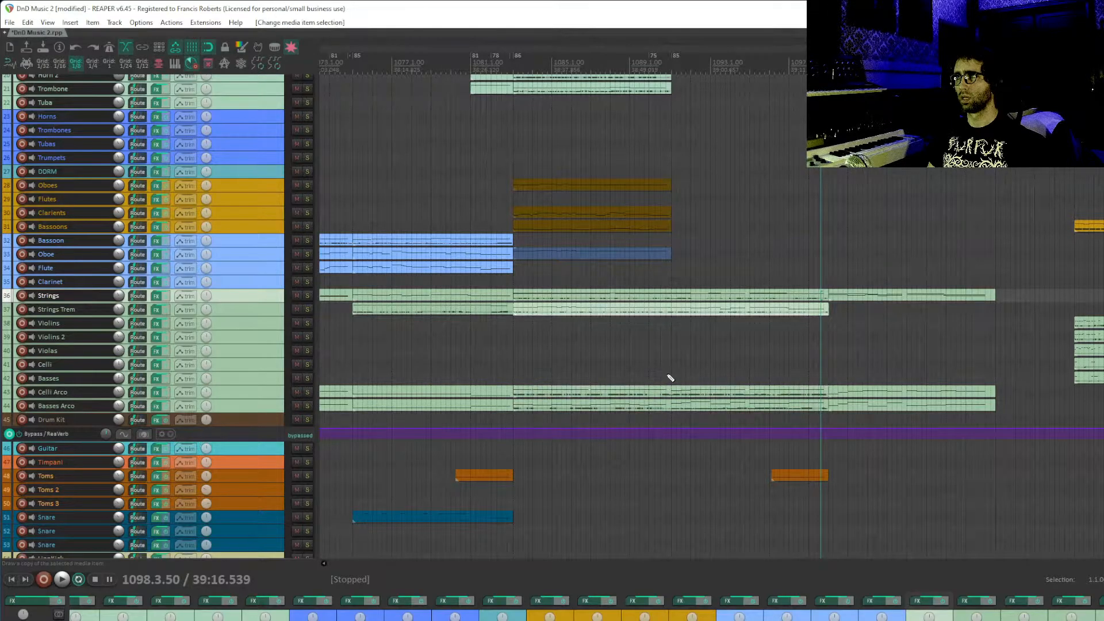
{"action": "key", "text": "ctrl+z"}
{"action": "key", "text": "ctrl+z"}
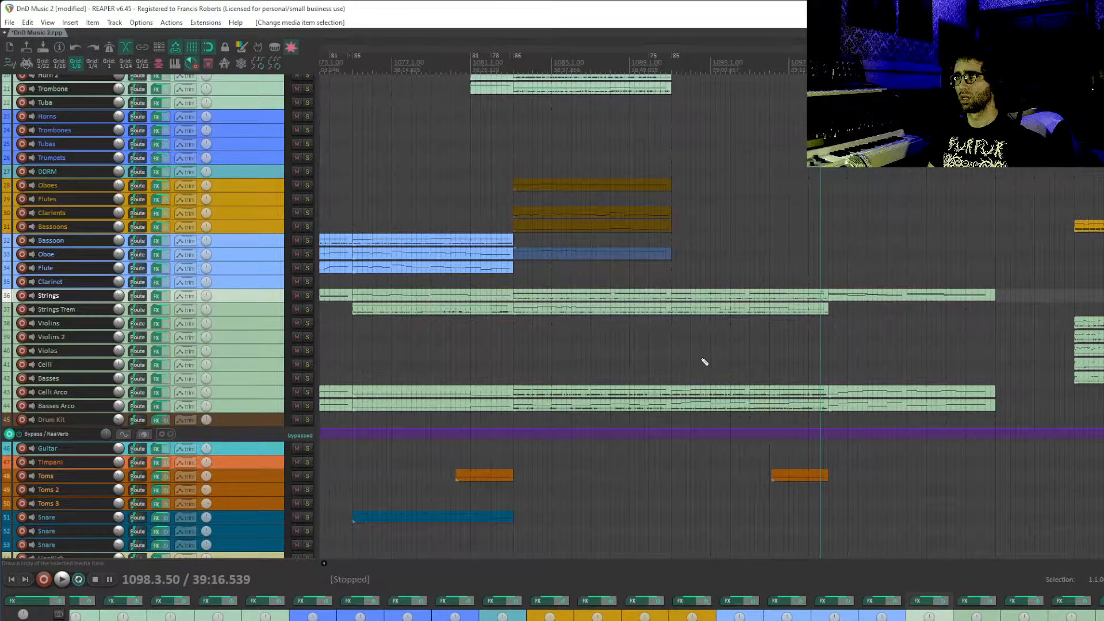
{"action": "key", "text": "ctrl+z"}
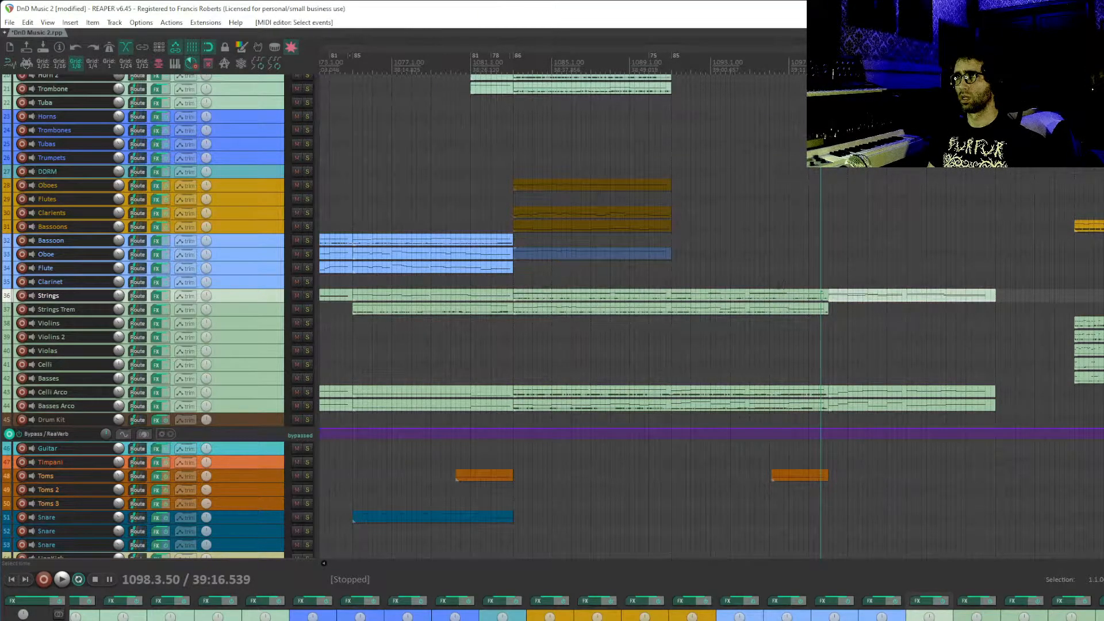
- Lengthen the final notes of the Strings take before measure 1099 to almost the item's end and close the editor
{"action": "double_click", "coordinate": [816, 292]}
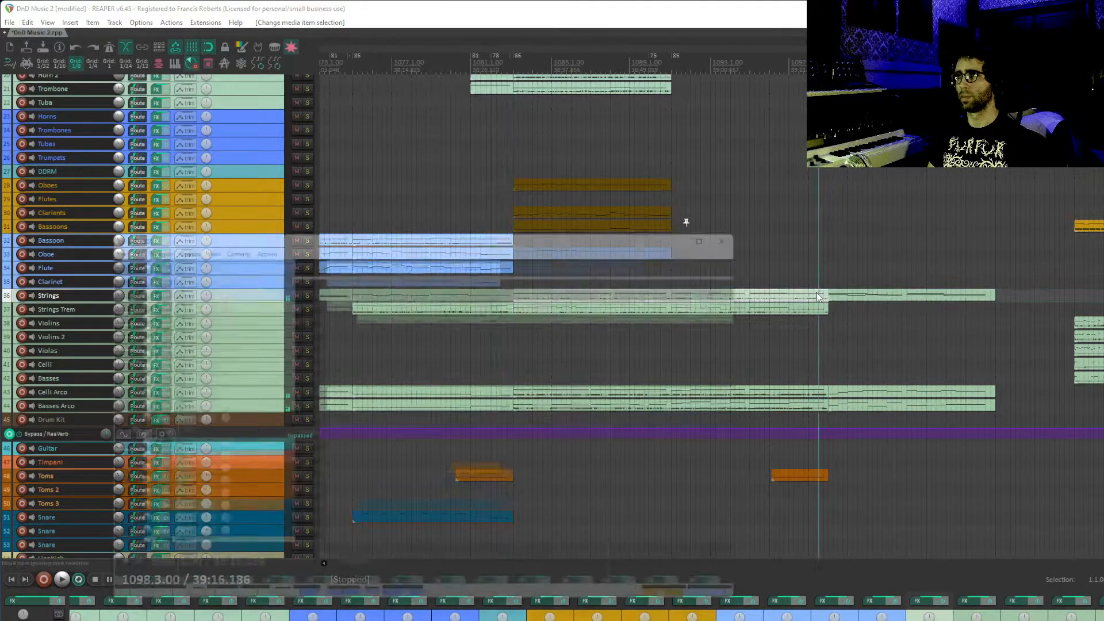
{"action": "scroll", "coordinate": [505, 394], "scroll_direction": "up", "scroll_amount": 6}
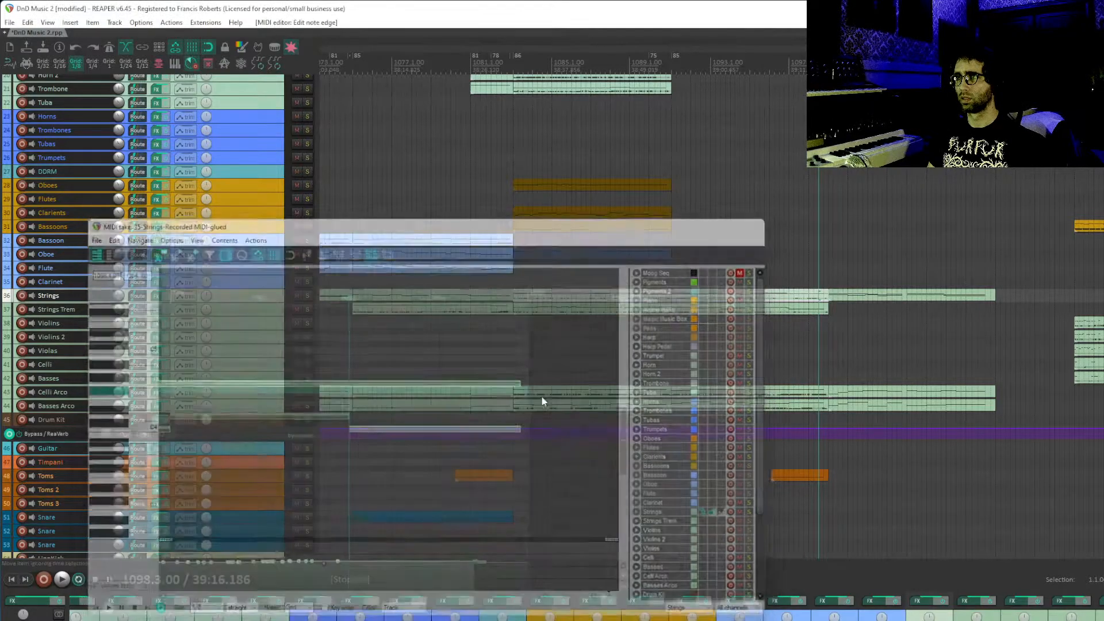
{"action": "key", "text": "Escape"}
- Lengthen the final note of the Strings Trem take so it ends just before measure 1099
{"action": "left_click", "coordinate": [819, 314]}
{"action": "double_click", "coordinate": [819, 314]}
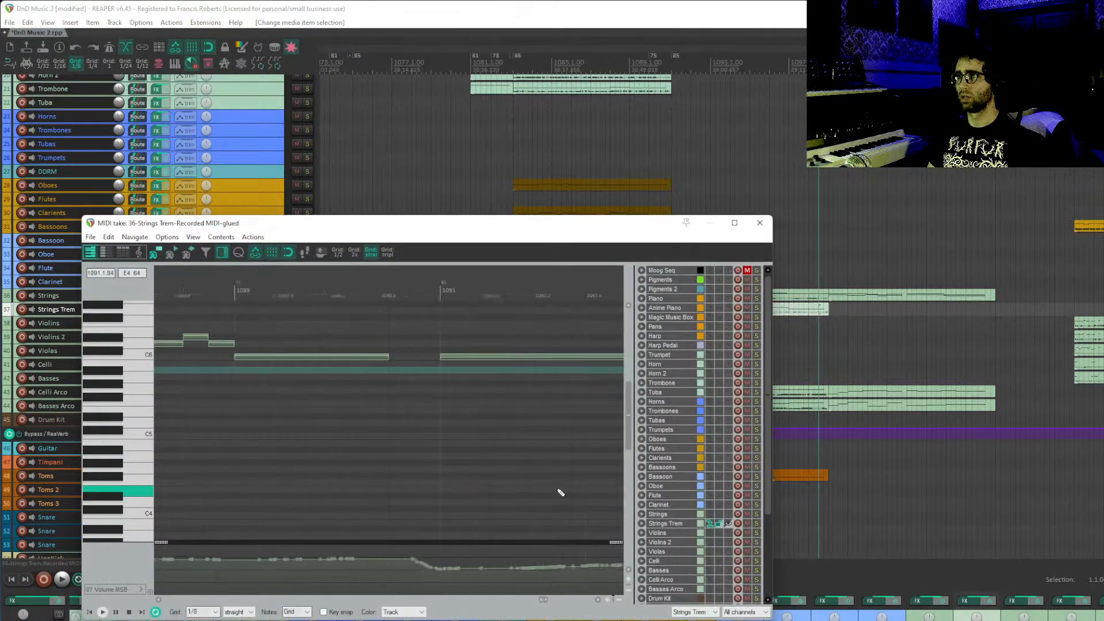
{"action": "scroll", "coordinate": [509, 442], "scroll_direction": "up", "scroll_amount": 6}
{"action": "scroll", "coordinate": [519, 395], "scroll_direction": "down", "scroll_amount": 2}
{"action": "left_click", "coordinate": [528, 404]}
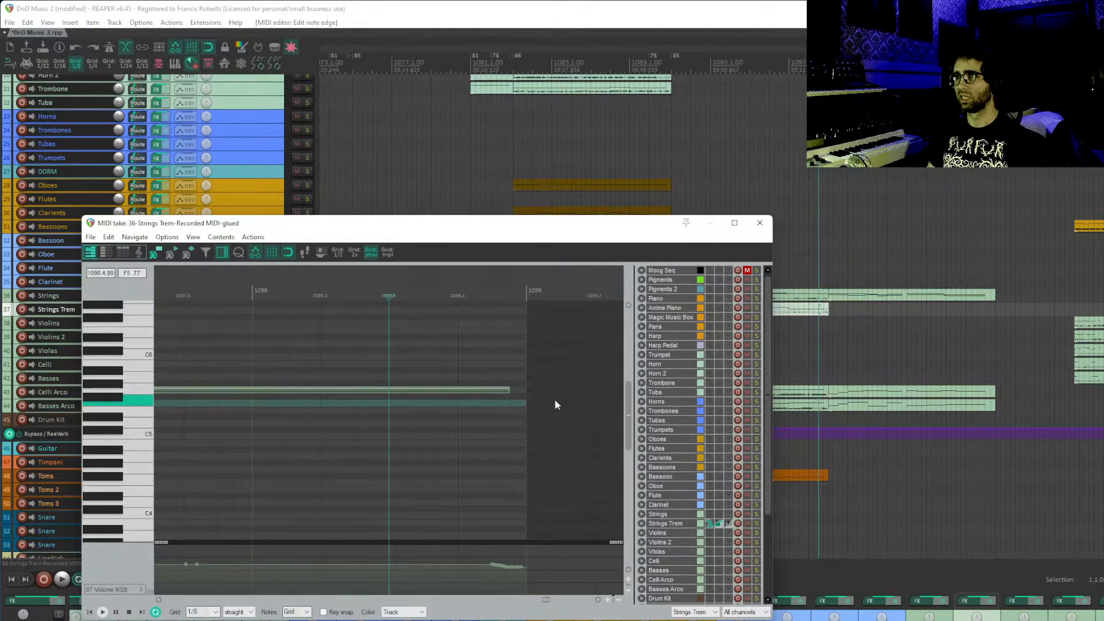
- Lengthen the final notes of the Celli Arco take before measure 1099 and close the editor
{"action": "key", "text": "Escape"}
{"action": "double_click", "coordinate": [820, 393]}
{"action": "scroll", "coordinate": [694, 397], "scroll_direction": "down", "scroll_amount": 8}
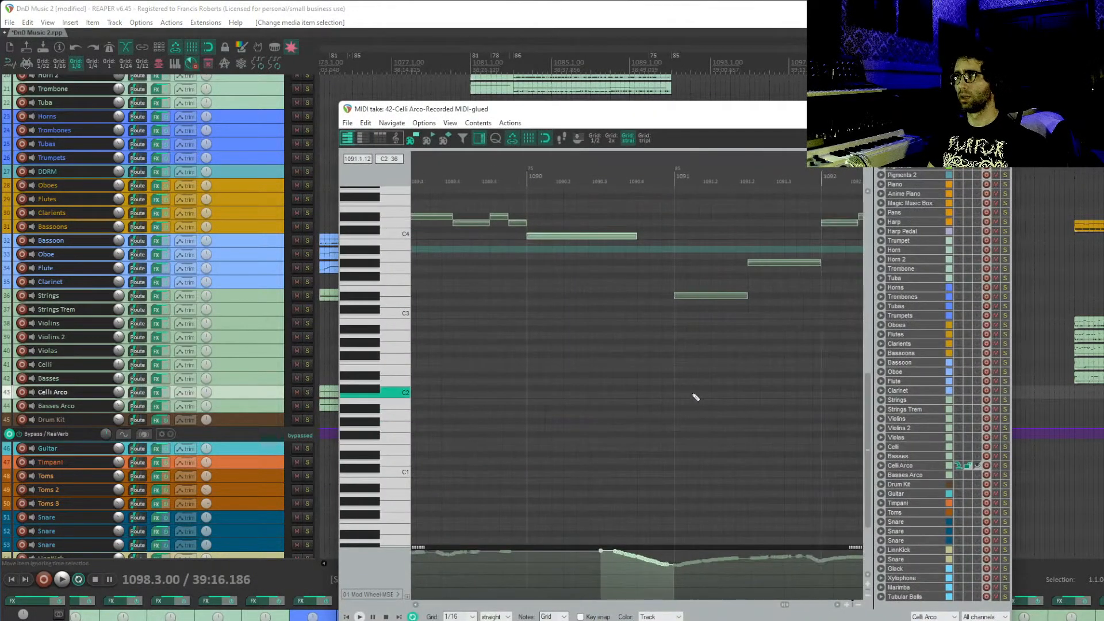
{"action": "scroll", "coordinate": [690, 394], "scroll_direction": "up", "scroll_amount": 8}
{"action": "left_click_drag", "start_coordinate": [669, 262], "coordinate": [640, 309]}
{"action": "left_click_drag", "start_coordinate": [662, 265], "coordinate": [695, 304]}
{"action": "key", "text": "Escape"}
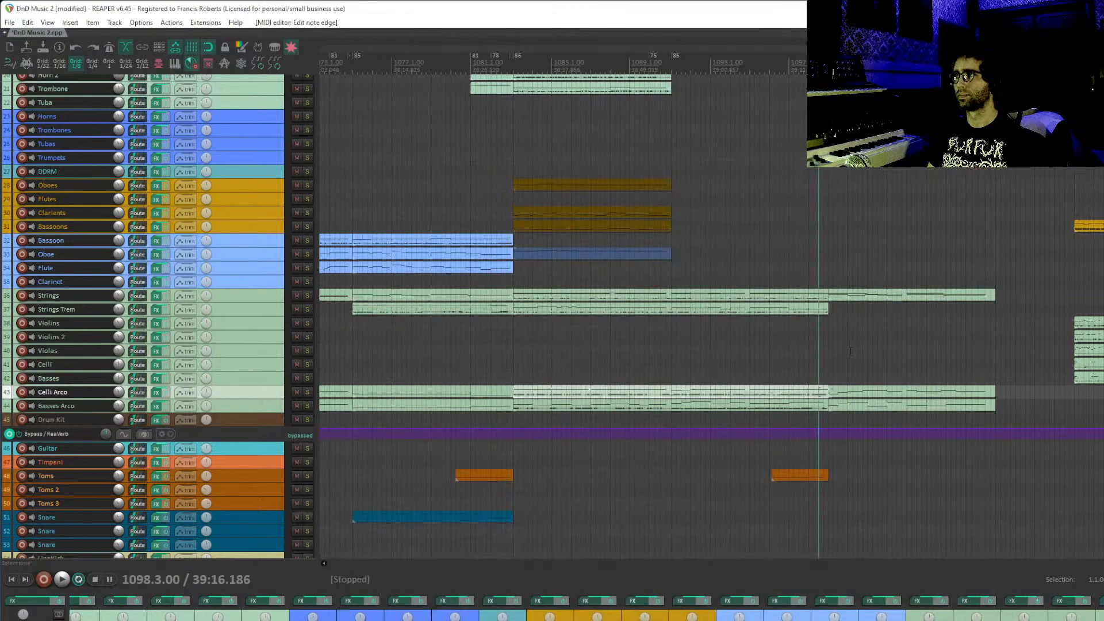
- Extend the final note of the Basses Arco take to the item's end before measure 1099 and close the editor
{"action": "double_click", "coordinate": [816, 407]}
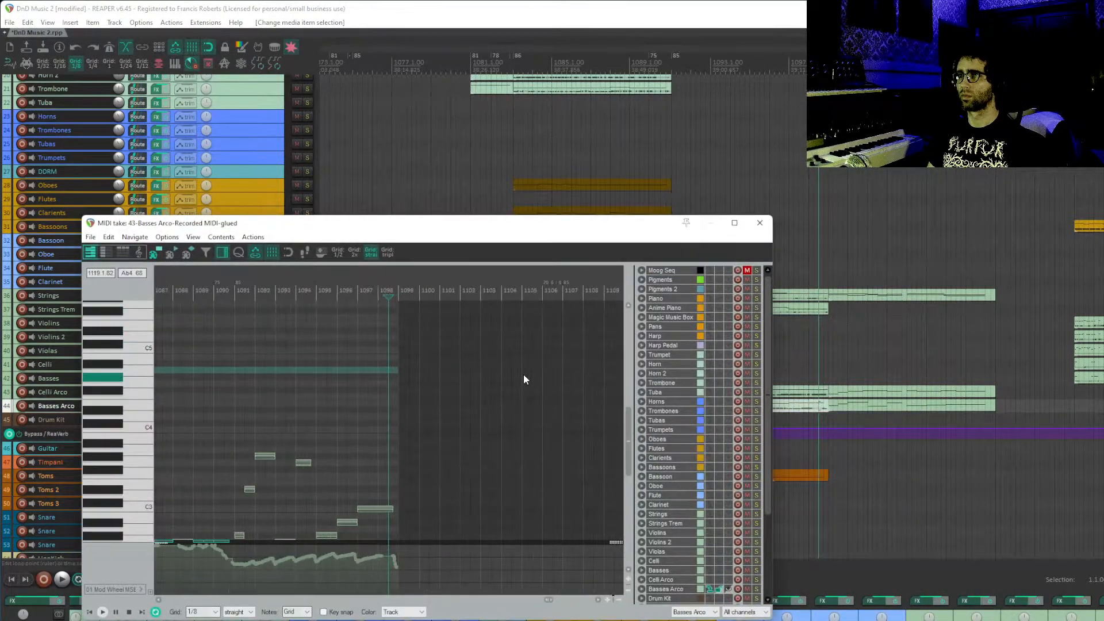
{"action": "scroll", "coordinate": [523, 380], "scroll_direction": "up", "scroll_amount": 3}
{"action": "left_click_drag", "start_coordinate": [453, 509], "coordinate": [517, 523]}
{"action": "key", "text": "Escape"}
- Play the transition from measure 1096.4 while looking over the percussion and sound-effect tracks across the project
{"action": "left_click", "coordinate": [784, 254]}
{"action": "key", "text": "space"}
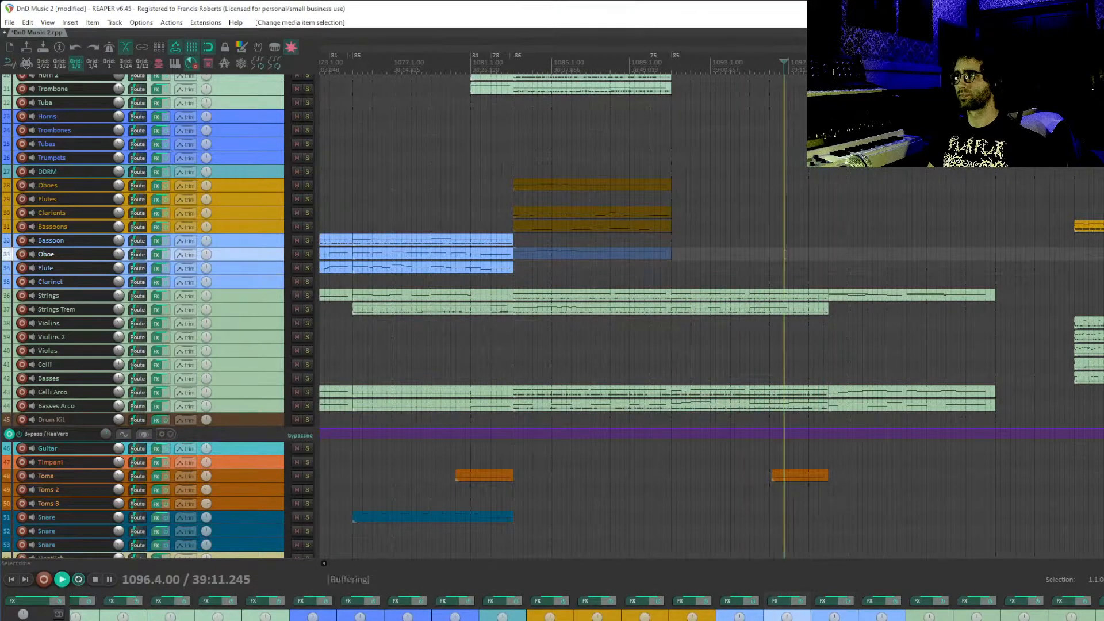
{"action": "left_click_drag", "start_coordinate": [877, 271], "coordinate": [689, 266]}
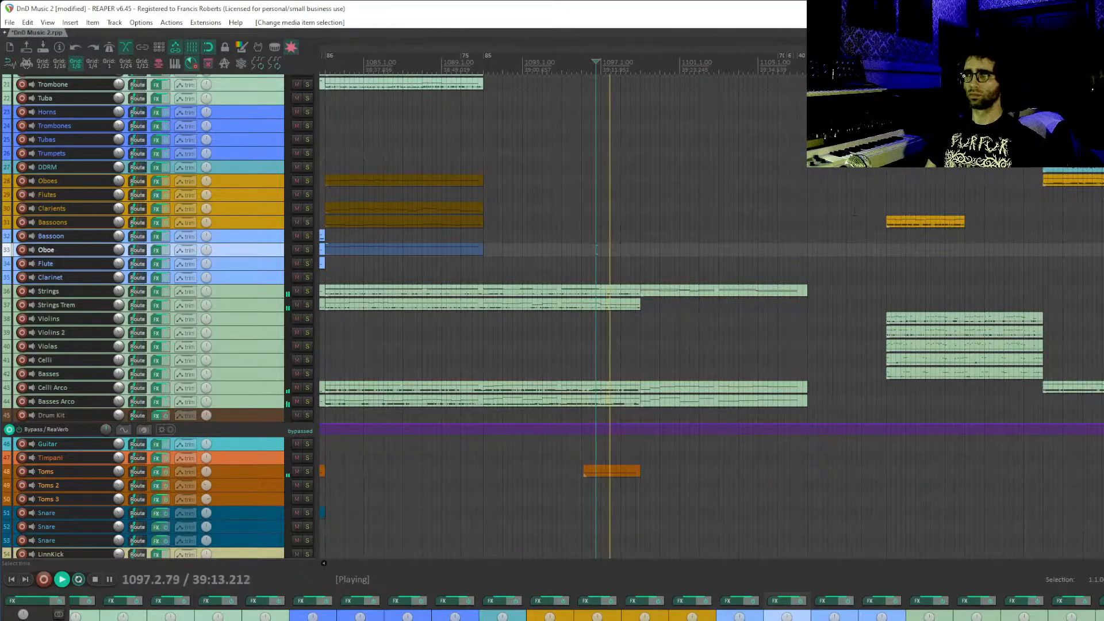
{"action": "left_click_drag", "start_coordinate": [822, 204], "coordinate": [566, 201]}
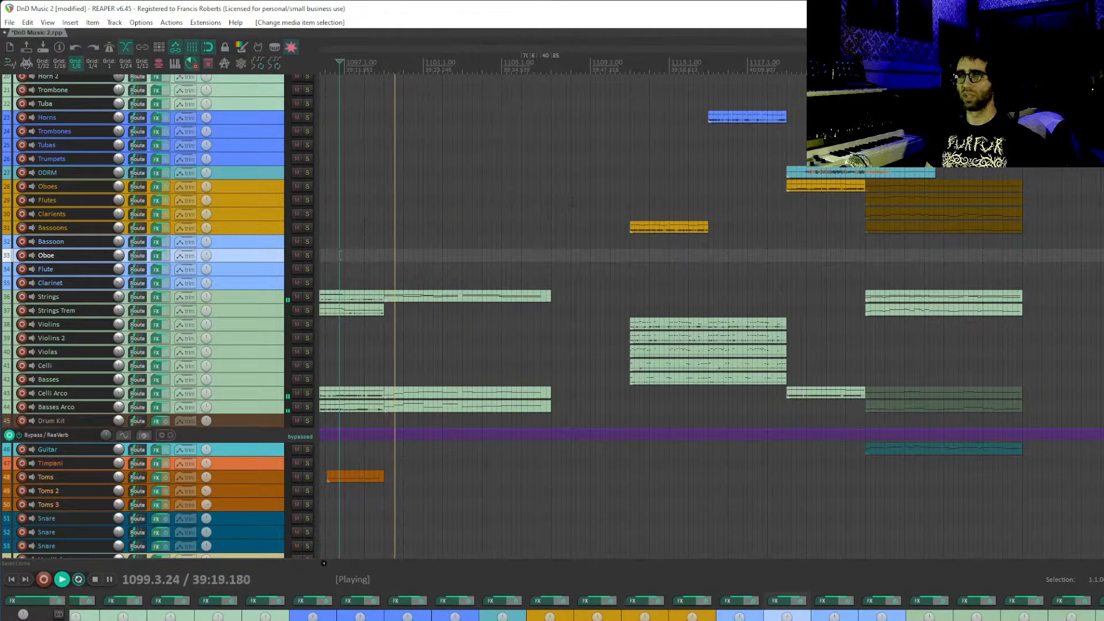
{"action": "left_click_drag", "start_coordinate": [455, 238], "coordinate": [500, 103]}
{"action": "left_click_drag", "start_coordinate": [466, 411], "coordinate": [522, 296]}
{"action": "left_click_drag", "start_coordinate": [492, 369], "coordinate": [700, 309]}
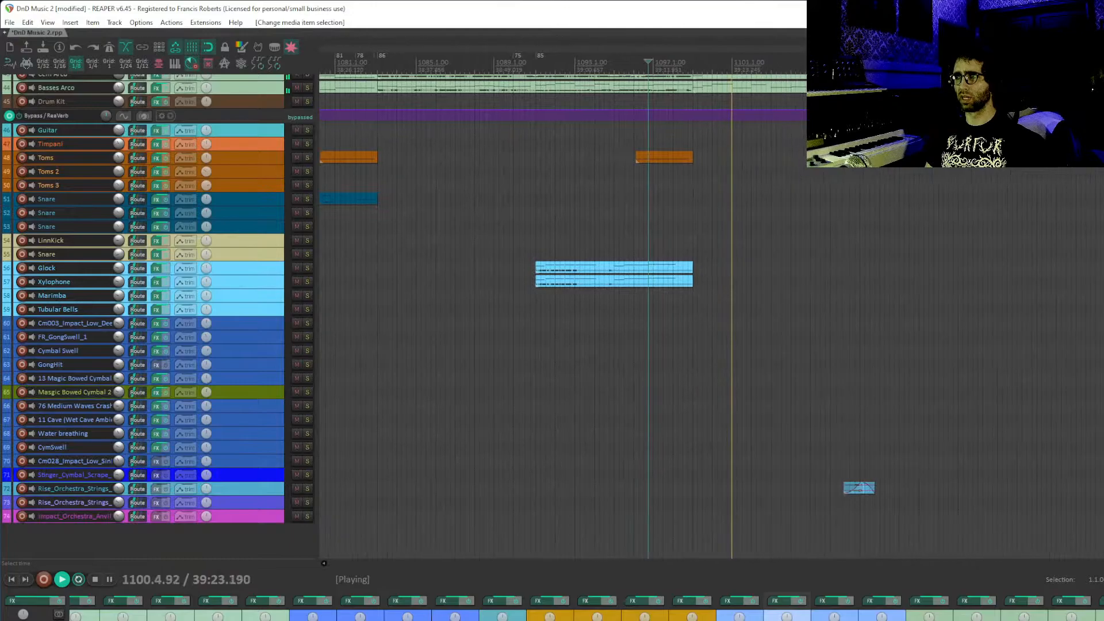
{"action": "scroll", "coordinate": [828, 345], "scroll_direction": "down", "scroll_amount": 7}
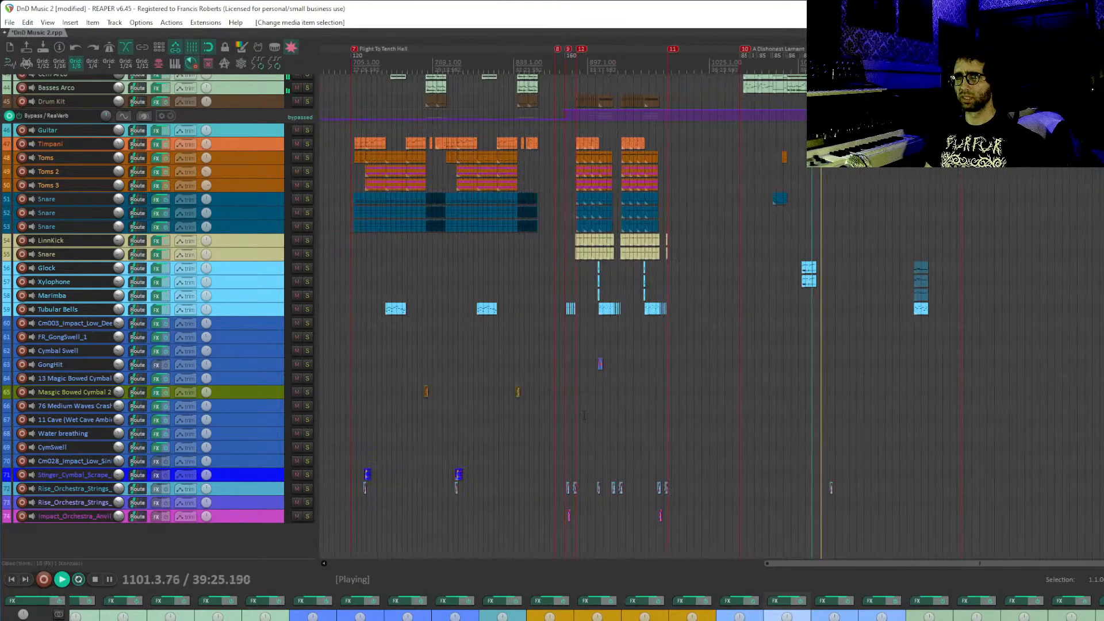
{"action": "scroll", "coordinate": [365, 375], "scroll_direction": "down", "scroll_amount": 4}
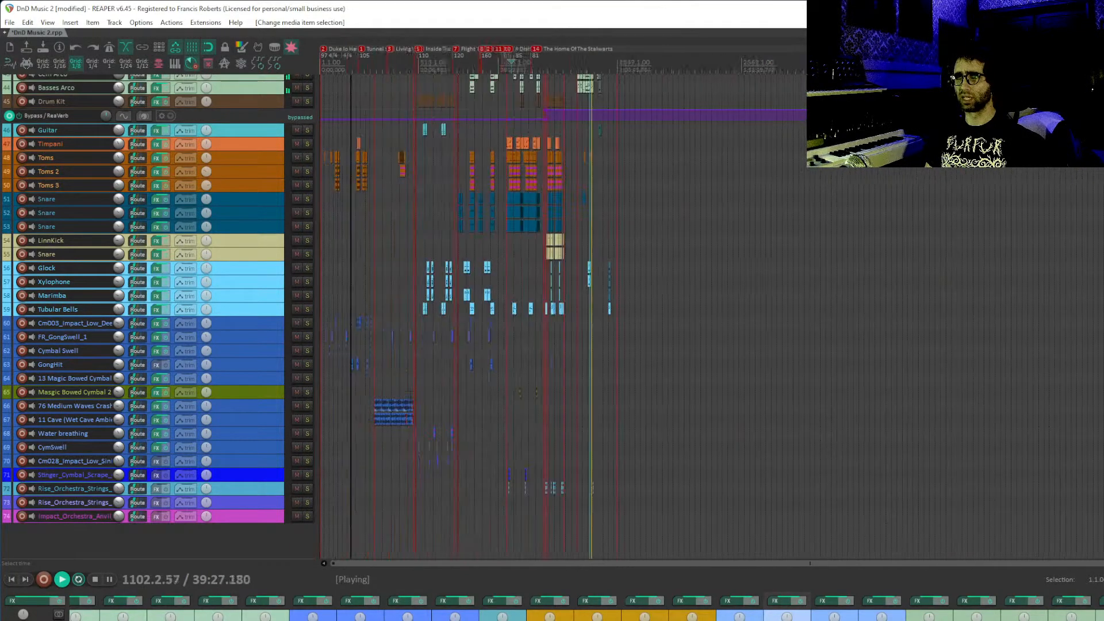
- Copy the existing swell item near measure 71 on the Cymbal Swell track
{"action": "left_click", "coordinate": [253, 344]}
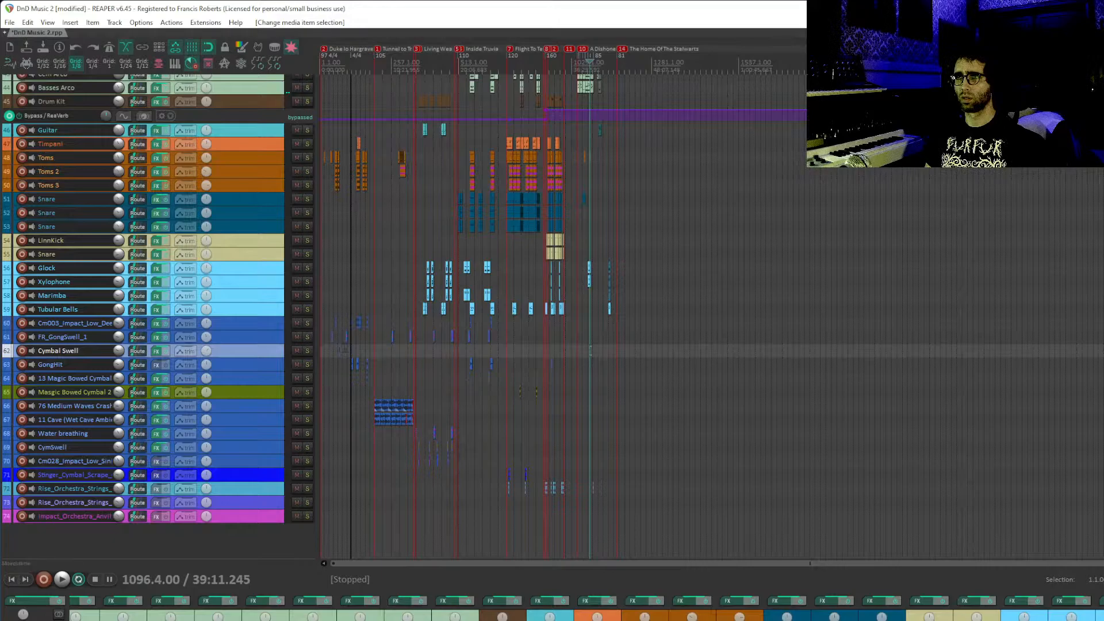
{"action": "left_click", "coordinate": [344, 351]}
{"action": "scroll", "coordinate": [377, 354], "scroll_direction": "up", "scroll_amount": 15}
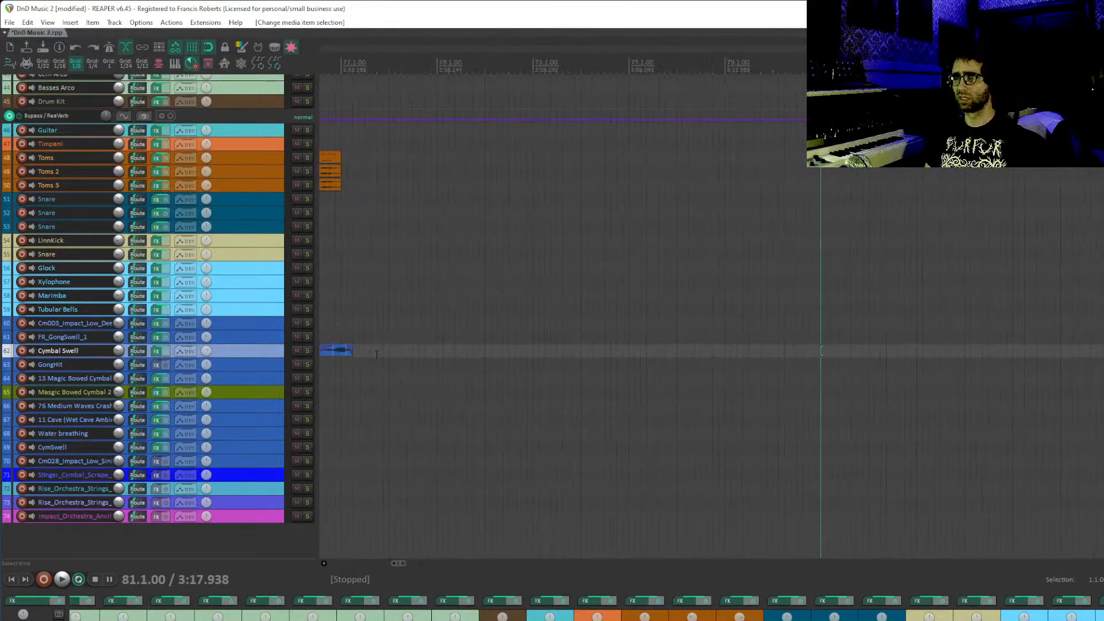
{"action": "left_click", "coordinate": [341, 353]}
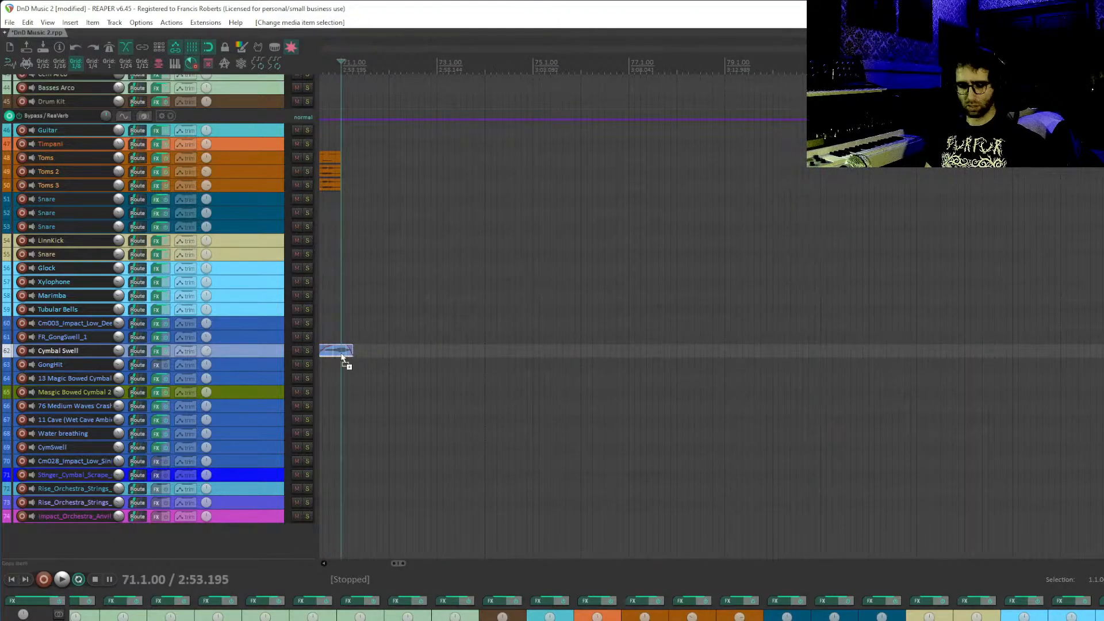
- Play the lead-in to measure 1099 of A Dishonest Lament from several starting points to locate the transition
{"action": "scroll", "coordinate": [343, 359], "scroll_direction": "down", "scroll_amount": 15}
{"action": "scroll", "coordinate": [490, 379], "scroll_direction": "down", "scroll_amount": 3}
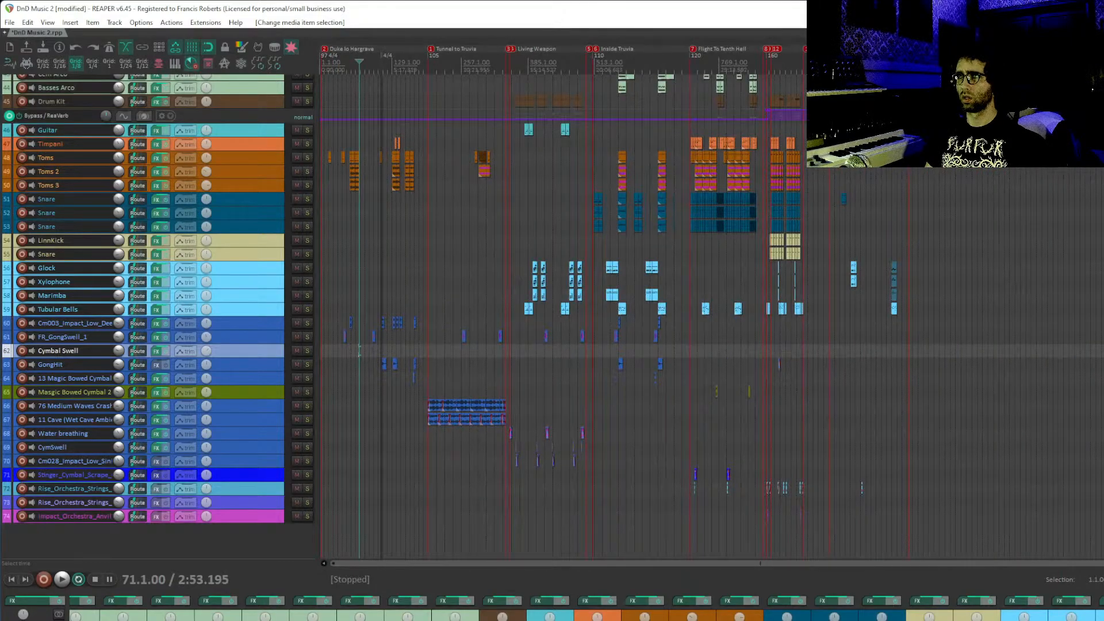
{"action": "left_click", "coordinate": [821, 364]}
{"action": "scroll", "coordinate": [821, 364], "scroll_direction": "up", "scroll_amount": 10}
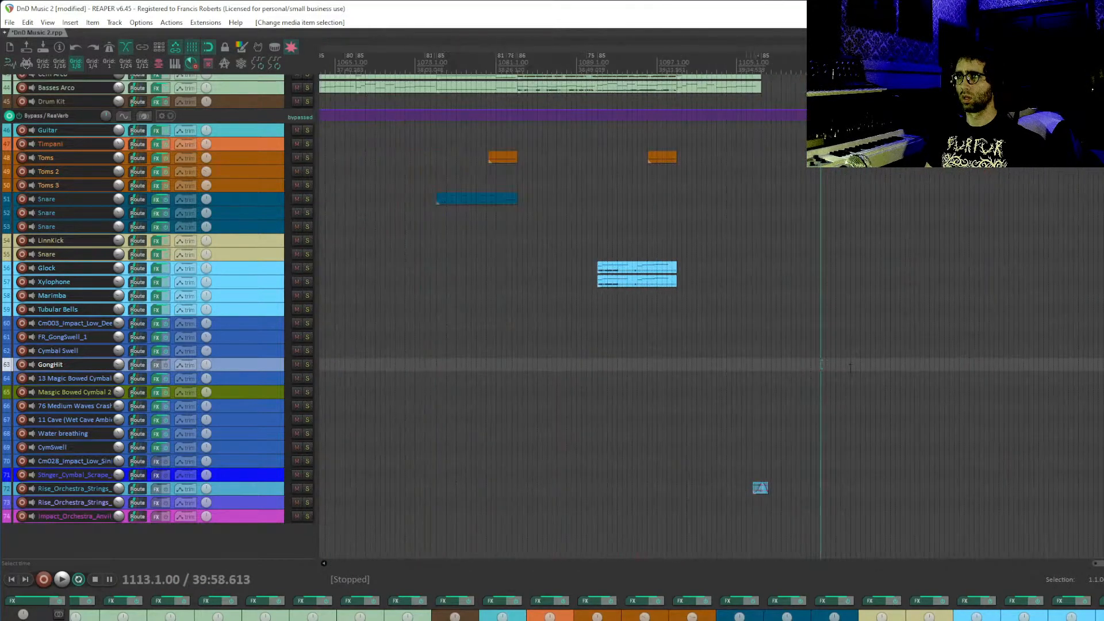
{"action": "left_click", "coordinate": [672, 370]}
{"action": "key", "text": "space"}
{"action": "left_click_drag", "start_coordinate": [694, 303], "coordinate": [786, 457]}
{"action": "key", "text": "space"}
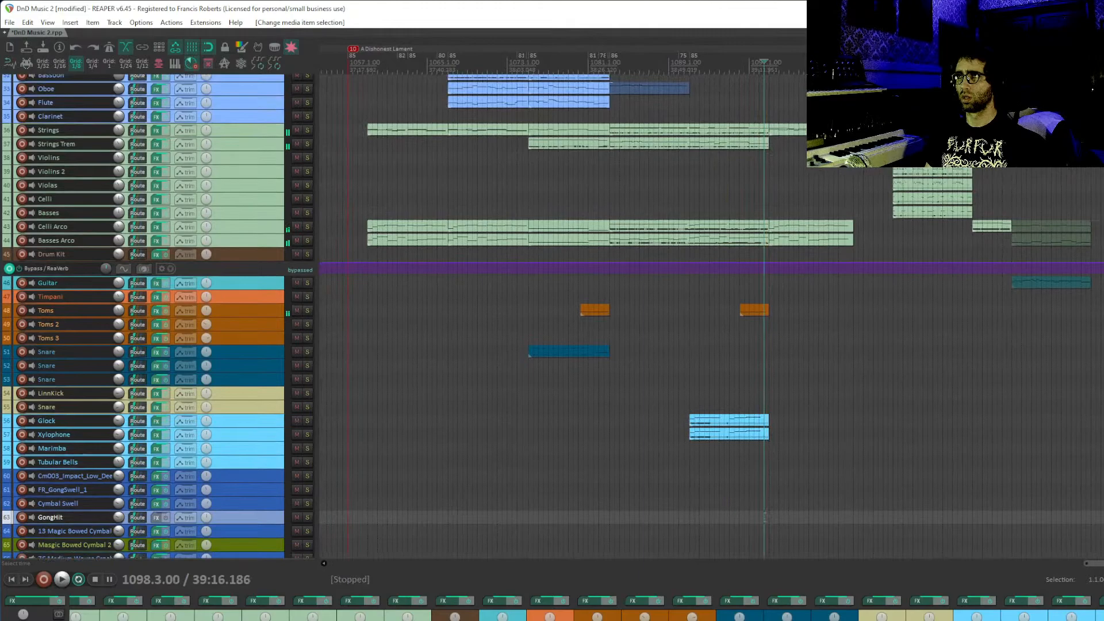
{"action": "left_click", "coordinate": [664, 352]}
{"action": "key", "text": "space"}
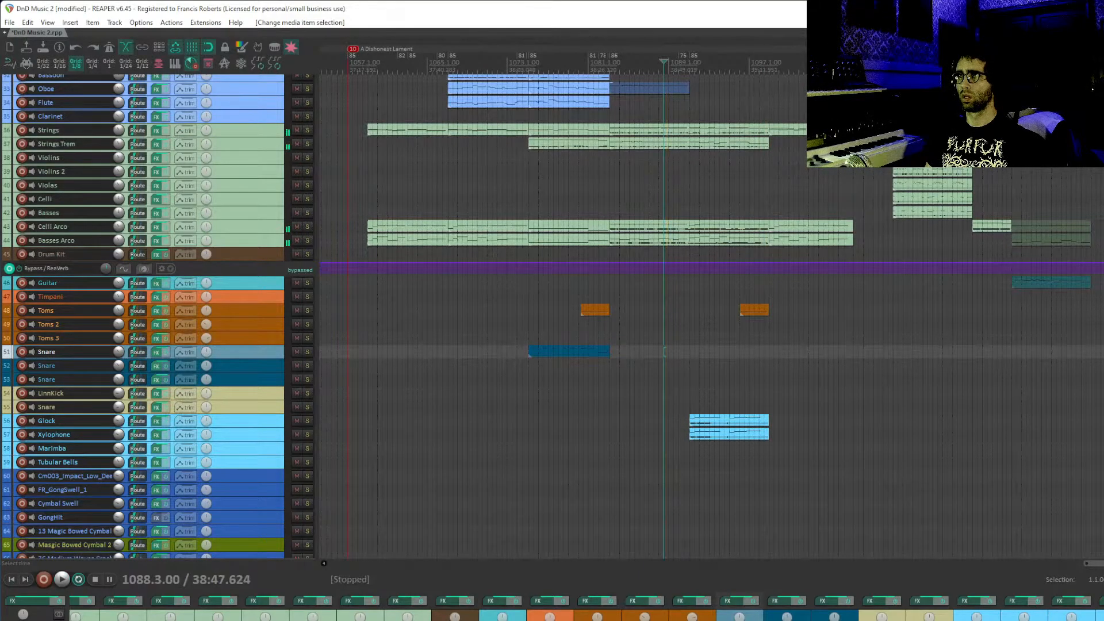
{"action": "key", "text": "space"}
{"action": "left_click", "coordinate": [754, 346]}
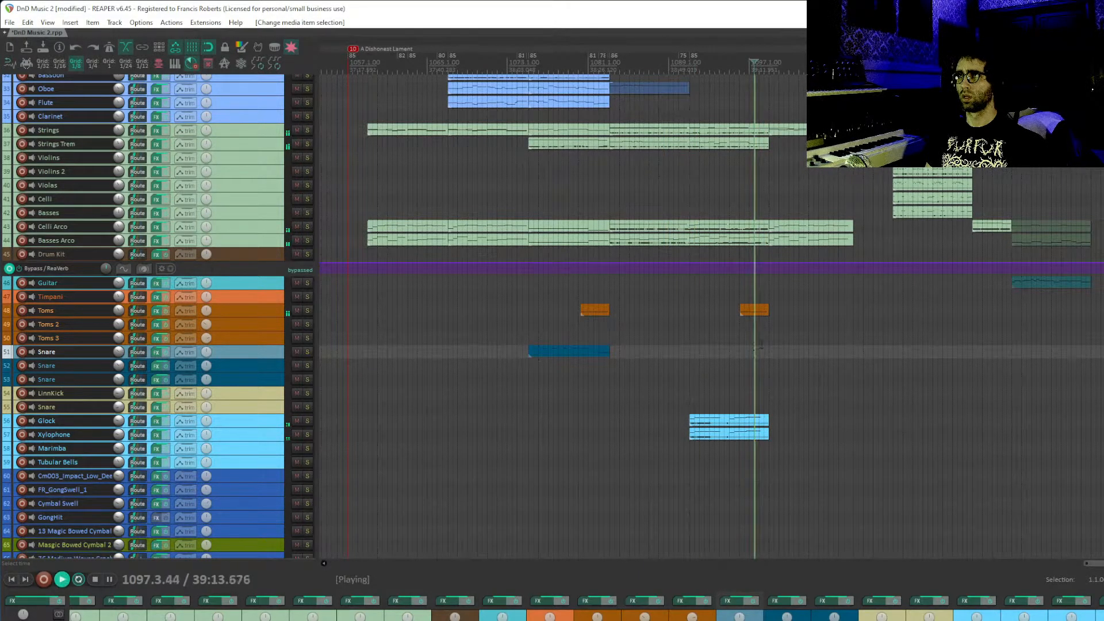
{"action": "scroll", "coordinate": [758, 345], "scroll_direction": "up", "scroll_amount": 5}
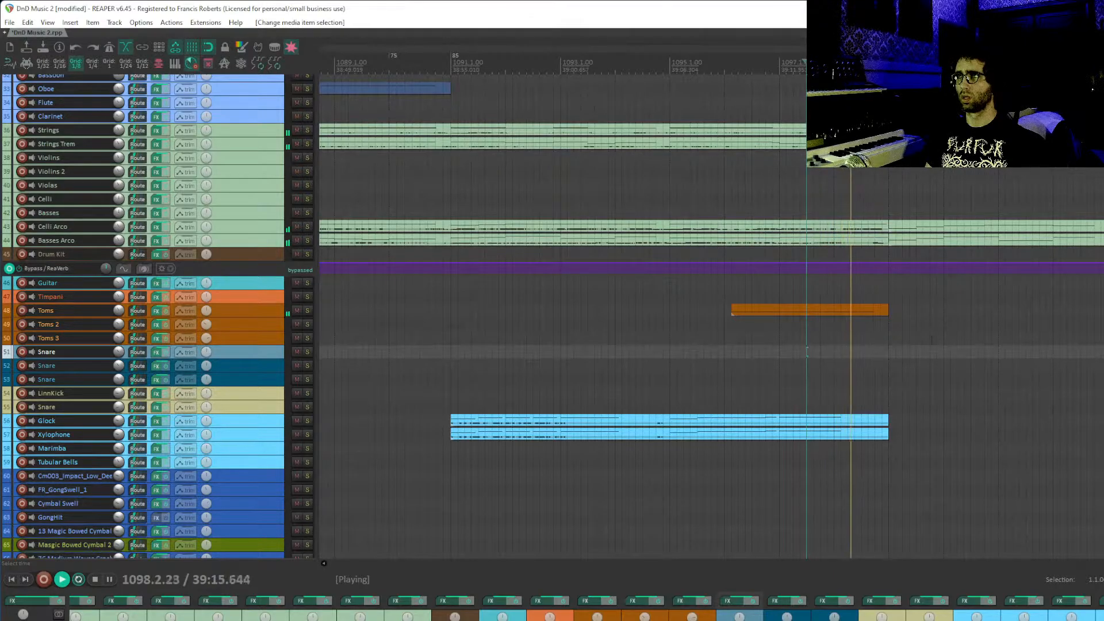
{"action": "key", "text": "space"}
- Paste the copied swell on the Cymbal Swell track at measure 1099 and move it earlier so it spans the transition
{"action": "left_click", "coordinate": [890, 367]}
{"action": "scroll", "coordinate": [907, 420], "scroll_direction": "down", "scroll_amount": 2}
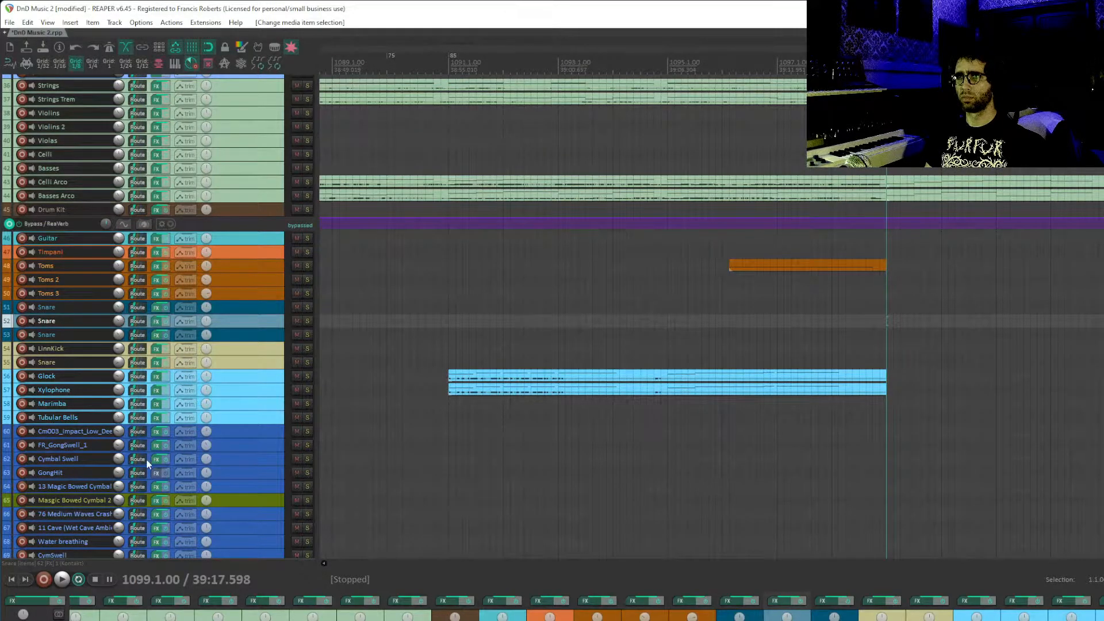
{"action": "left_click", "coordinate": [243, 463]}
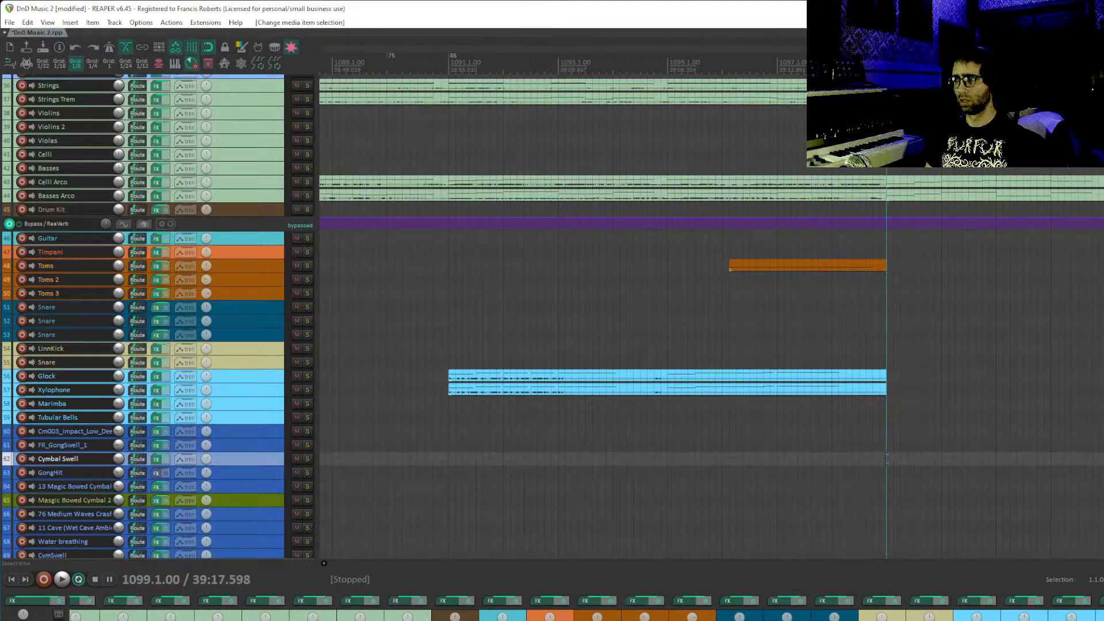
{"action": "key", "text": "ctrl+v"}
{"action": "mouse_move", "coordinate": [908, 464]}
{"action": "left_mouse_down"}
{"action": "mouse_move", "coordinate": [916, 470]}
{"action": "mouse_move", "coordinate": [892, 469]}
{"action": "left_mouse_up"}
- Audition the cymbal swell against the transition and shift it slightly earlier around measure 1099
{"action": "left_click", "coordinate": [862, 430]}
{"action": "key", "text": "space"}
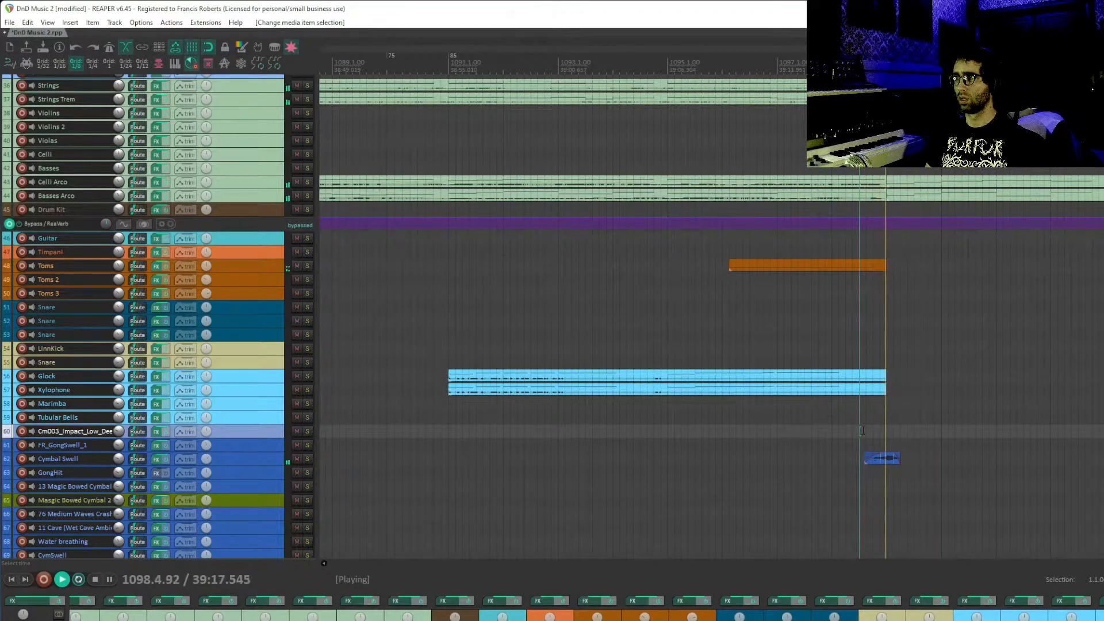
{"action": "left_click", "coordinate": [901, 430]}
{"action": "scroll", "coordinate": [919, 430], "scroll_direction": "up", "scroll_amount": 5}
{"action": "key", "text": "space"}
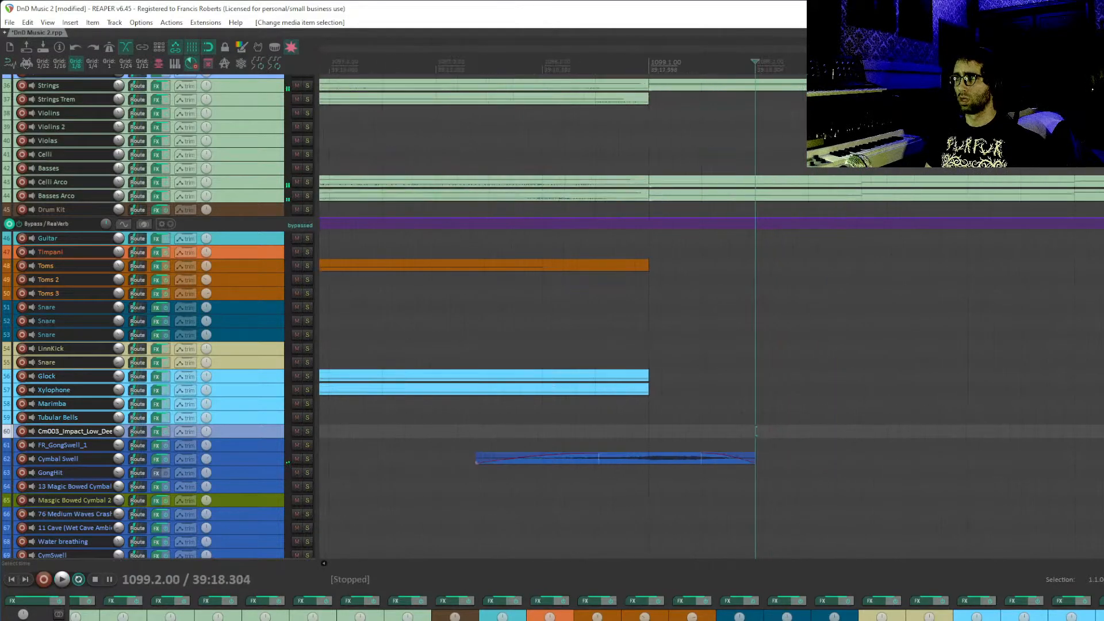
{"action": "left_click_drag", "start_coordinate": [683, 462], "coordinate": [666, 464]}
{"action": "scroll", "coordinate": [657, 462], "scroll_direction": "down", "scroll_amount": 5}
{"action": "left_click", "coordinate": [645, 445]}
{"action": "key", "text": "space"}
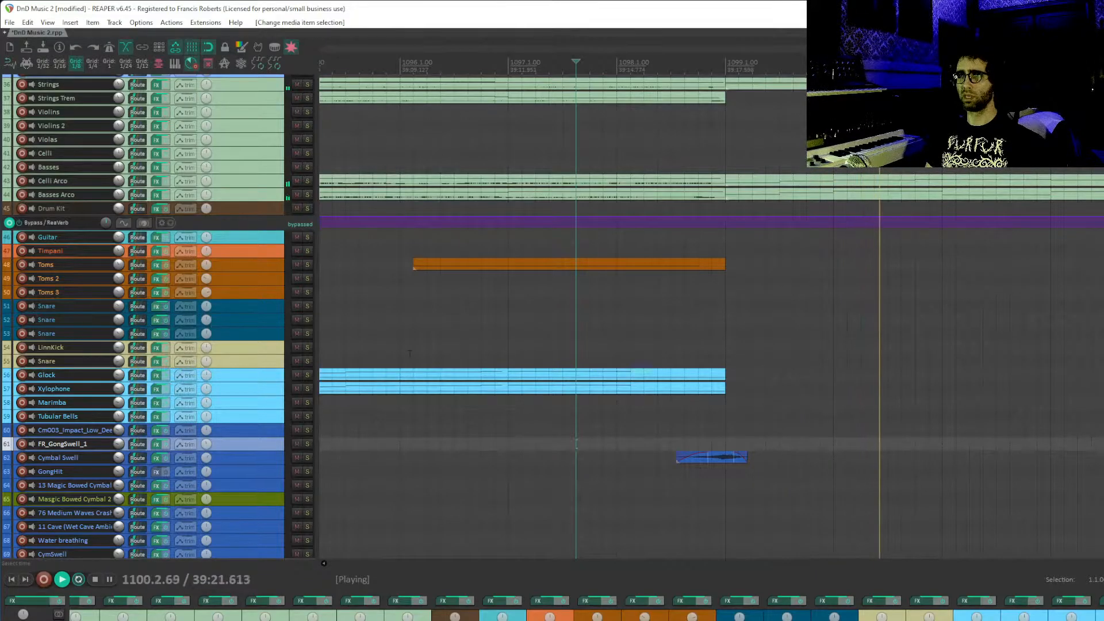
- Record a Harp Pedal MIDI take from measure 1097.3 through the start of measure 1099, then disarm the track
{"action": "scroll", "coordinate": [161, 242], "scroll_direction": "up", "scroll_amount": 10}
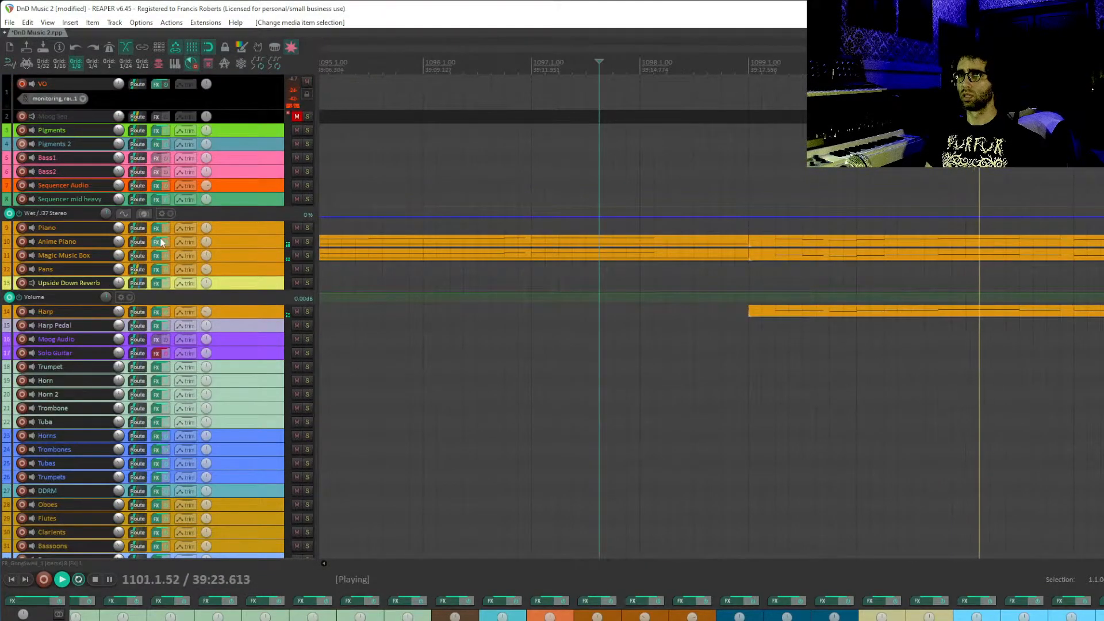
{"action": "left_click", "coordinate": [240, 268]}
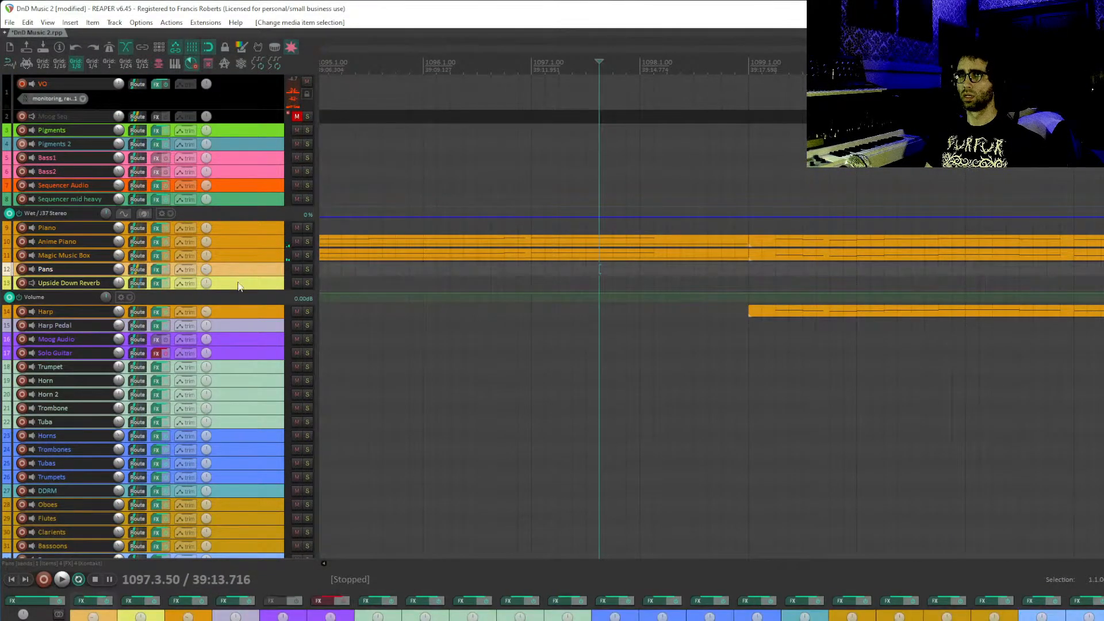
{"action": "left_click", "coordinate": [257, 324]}
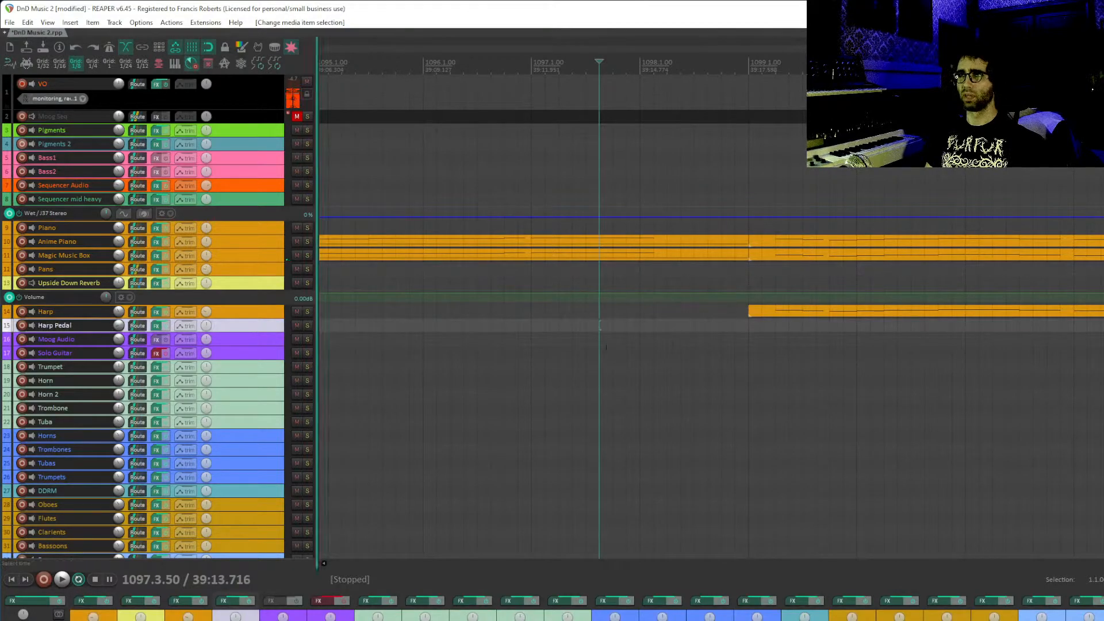
{"action": "left_click", "coordinate": [22, 326]}
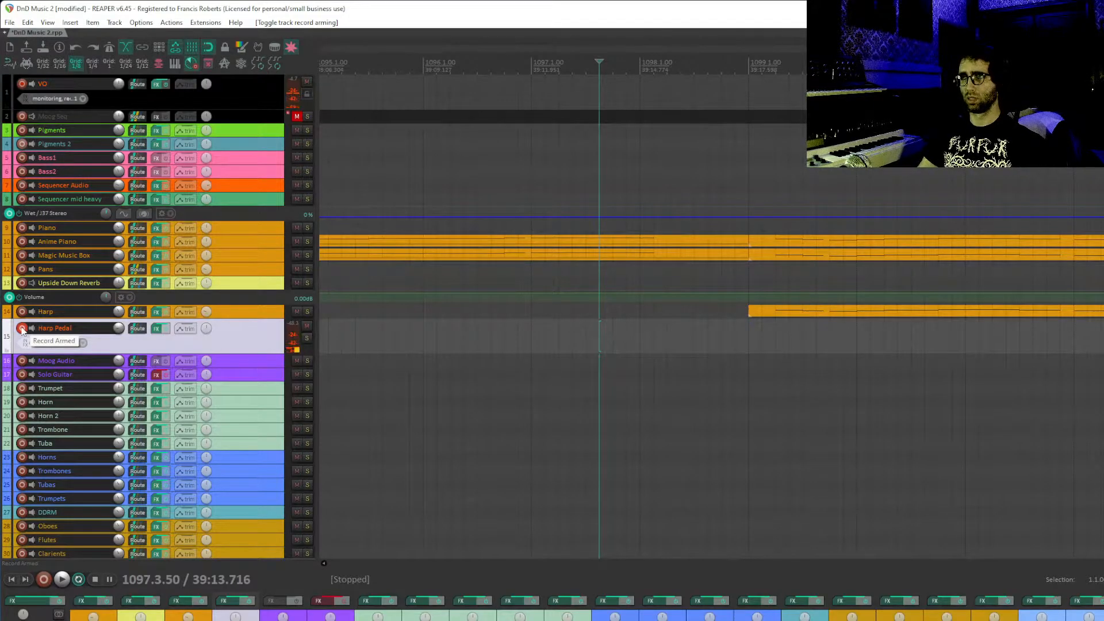
{"action": "key", "text": "ctrl+r"}
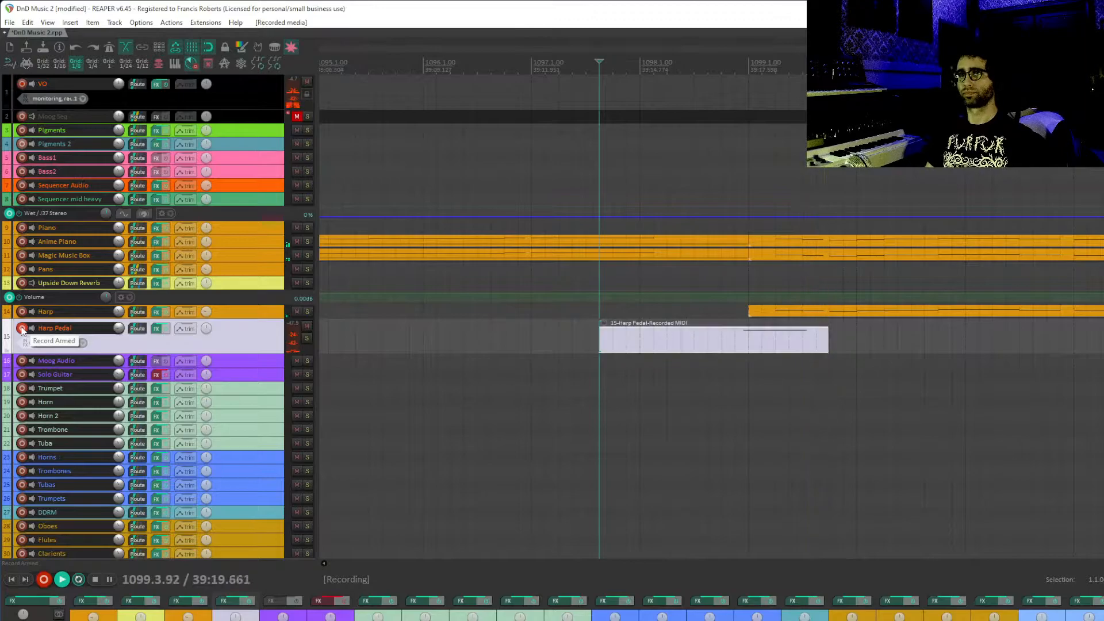
{"action": "left_click", "coordinate": [22, 327]}
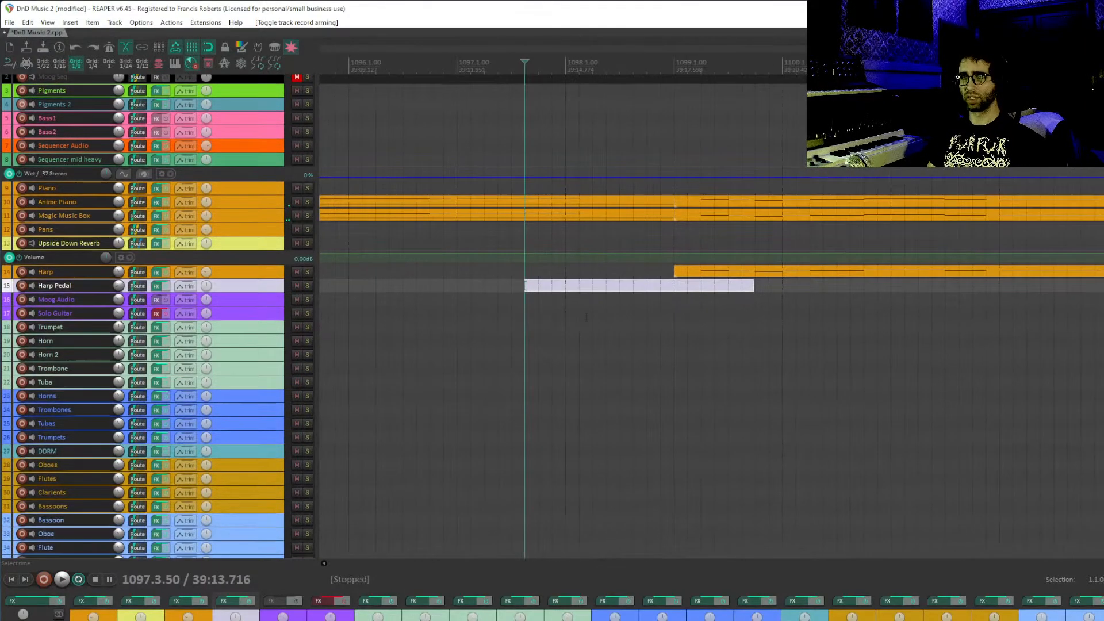
- Play the transition into measure 1099 with the recorded harp pedal part and follow the strings up to measure 1102
{"action": "left_click", "coordinate": [634, 341]}
{"action": "key", "text": "space"}
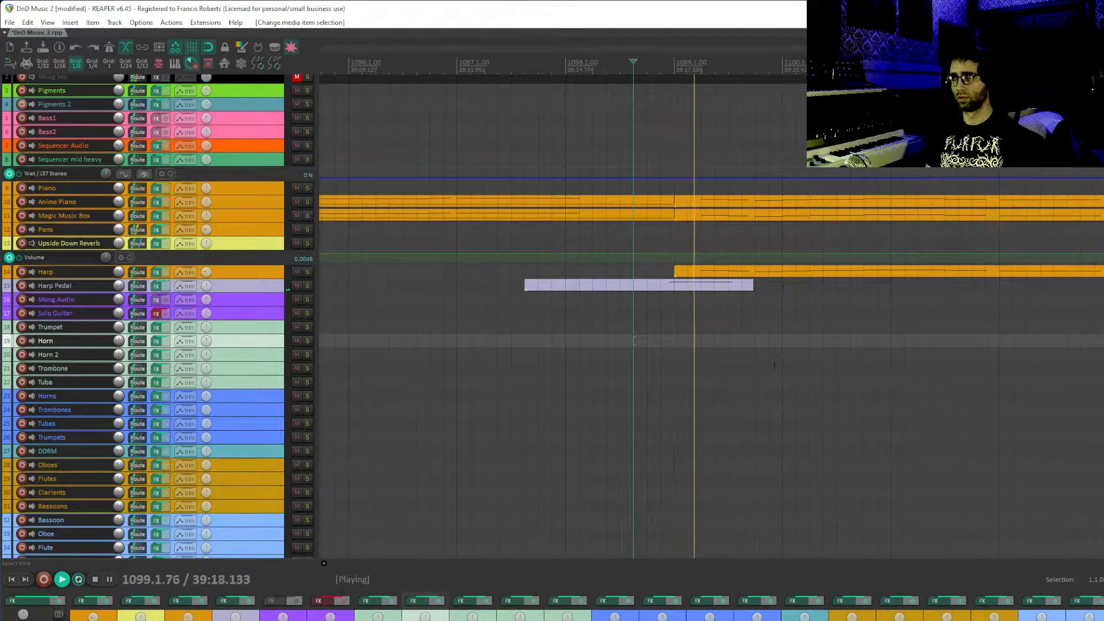
{"action": "left_click_drag", "start_coordinate": [957, 345], "coordinate": [670, 249]}
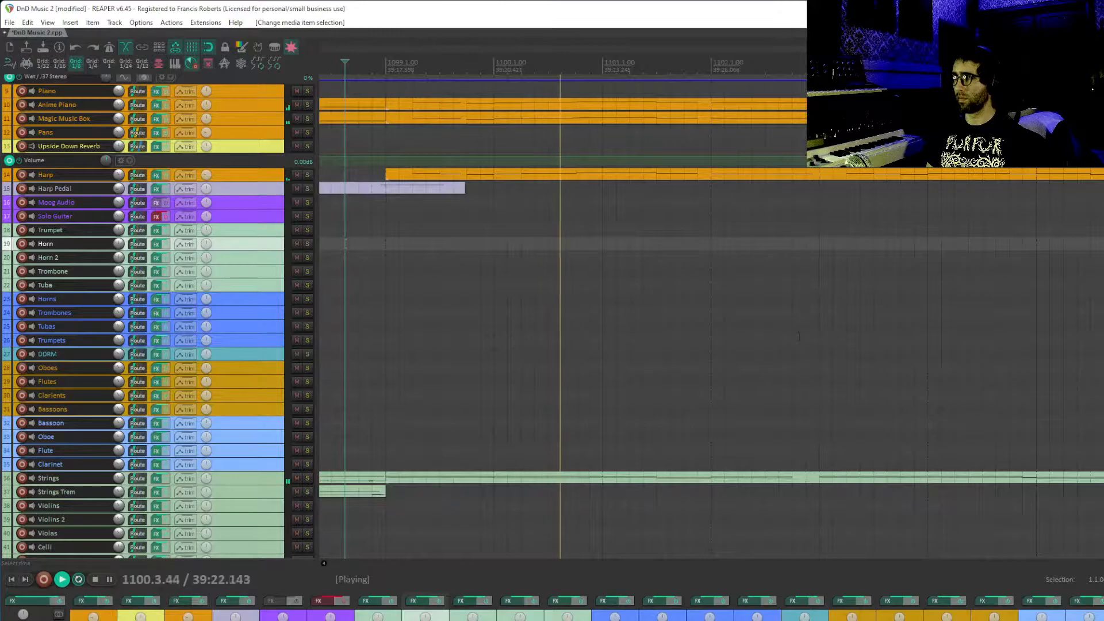
{"action": "scroll", "coordinate": [703, 274], "scroll_direction": "down", "scroll_amount": 5}
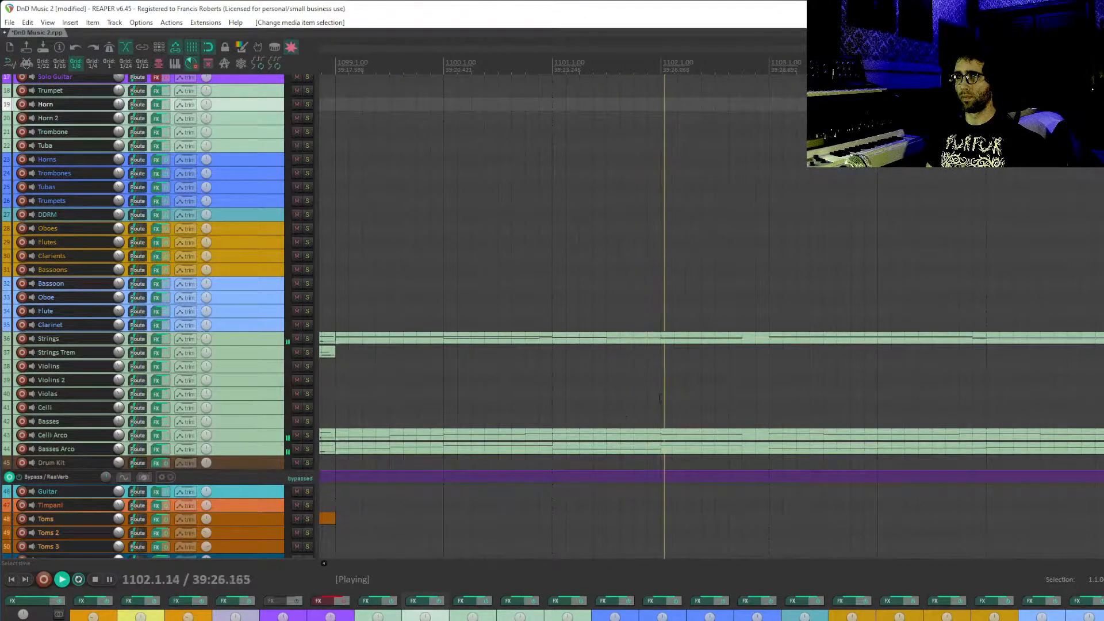
{"action": "scroll", "coordinate": [420, 411], "scroll_direction": "down", "scroll_amount": 2}
{"action": "key", "text": "space"}
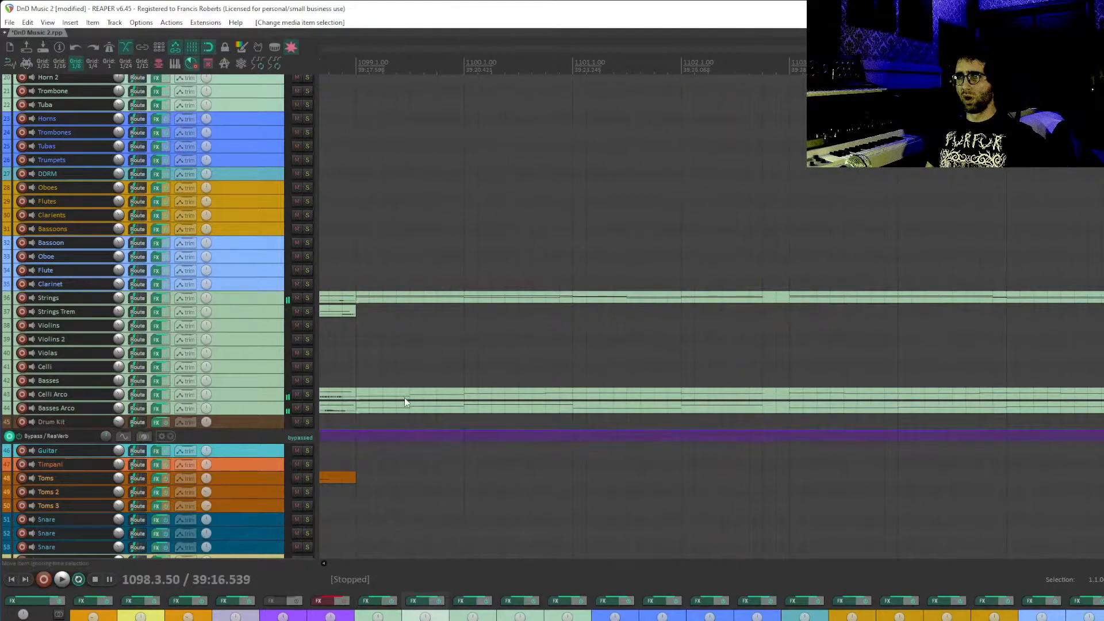
- Raise the first note of the Celli Arco take at measure 1099 to C4 while playing the passage
{"action": "double_click", "coordinate": [404, 397]}
{"action": "scroll", "coordinate": [569, 388], "scroll_direction": "down", "scroll_amount": 1}
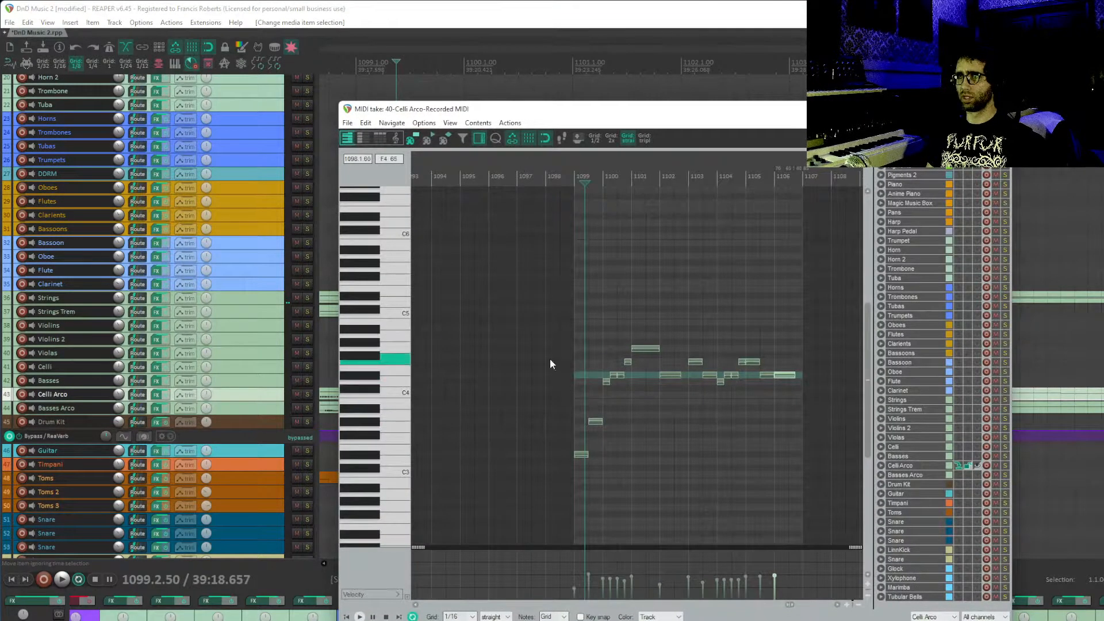
{"action": "left_click", "coordinate": [550, 361]}
{"action": "key", "text": "space"}
{"action": "scroll", "coordinate": [686, 370], "scroll_direction": "up", "scroll_amount": 3}
{"action": "left_click_drag", "start_coordinate": [753, 358], "coordinate": [585, 331]}
{"action": "scroll", "coordinate": [661, 361], "scroll_direction": "up", "scroll_amount": 1}
{"action": "left_click_drag", "start_coordinate": [733, 340], "coordinate": [613, 326]}
{"action": "key", "text": "space"}
{"action": "left_click_drag", "start_coordinate": [556, 415], "coordinate": [562, 360]}
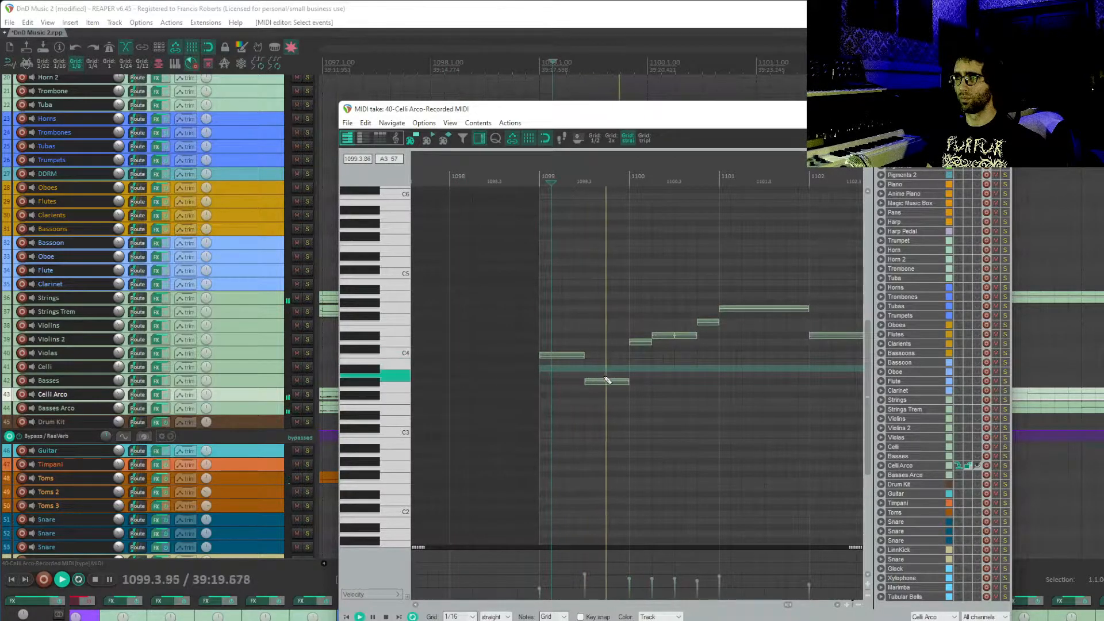
- Reshape the Celli Arco run in measure 1100 to F4, Eb4, D4 and C4, replaying it while editing
{"action": "key", "text": "space"}
{"action": "left_click_drag", "start_coordinate": [635, 339], "coordinate": [643, 322]}
{"action": "left_click", "coordinate": [626, 340]}
{"action": "key", "text": "space"}
{"action": "key", "text": "space"}
{"action": "key", "text": "space"}
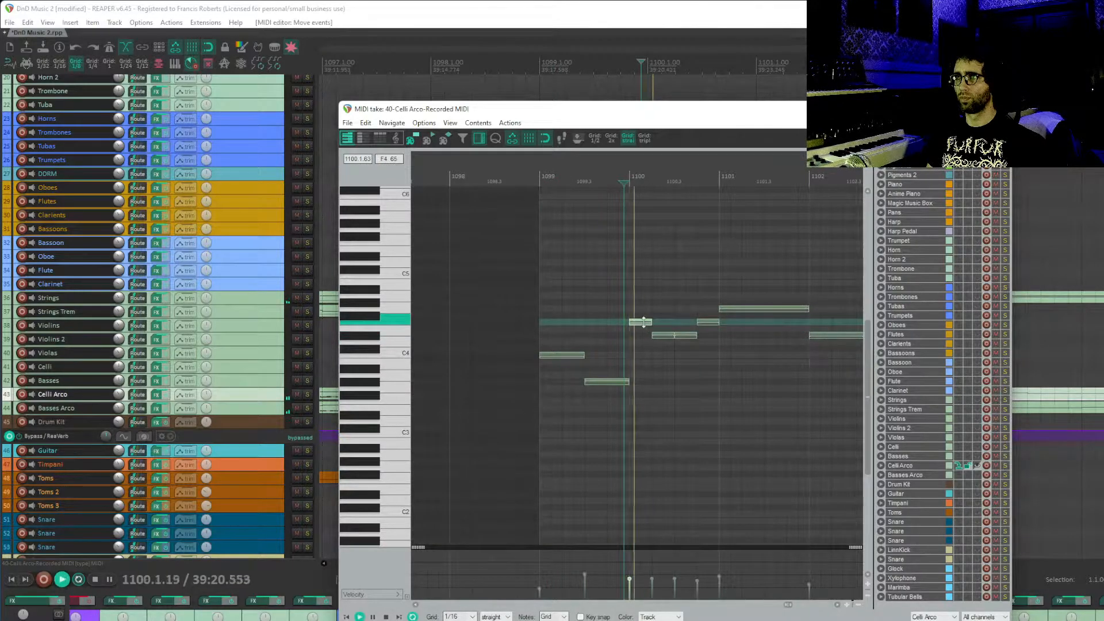
{"action": "key", "text": "space"}
{"action": "left_click_drag", "start_coordinate": [686, 336], "coordinate": [711, 360]}
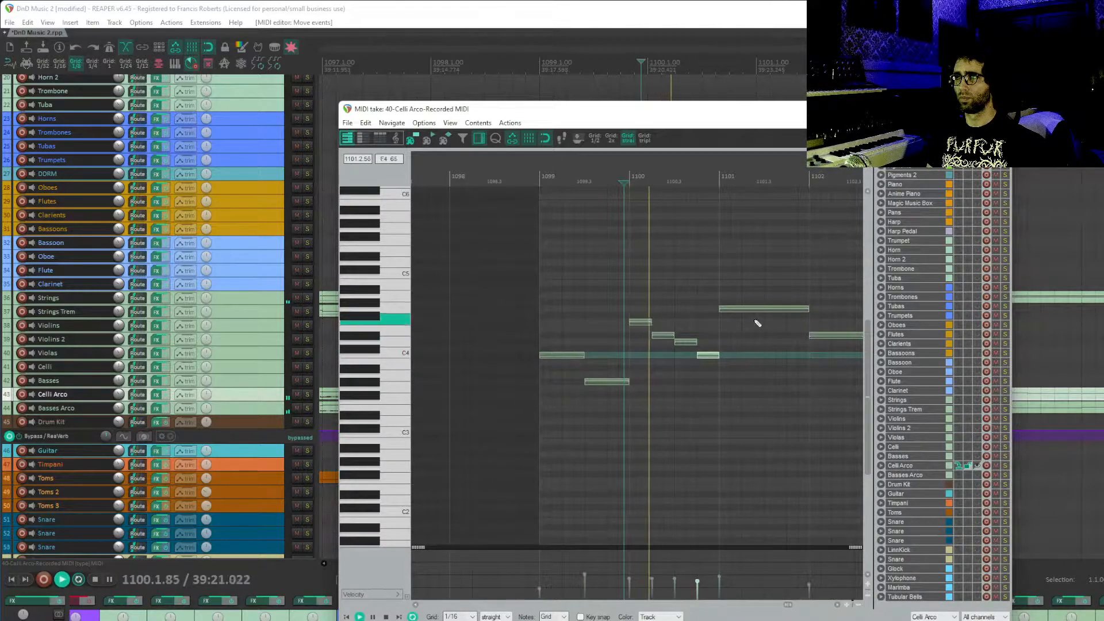
- Follow the Celli Arco line through measure 1103 and raise the first note of measure 1104 to Ab4
{"action": "left_click_drag", "start_coordinate": [699, 308], "coordinate": [581, 323]}
{"action": "scroll", "coordinate": [725, 316], "scroll_direction": "up", "scroll_amount": 2}
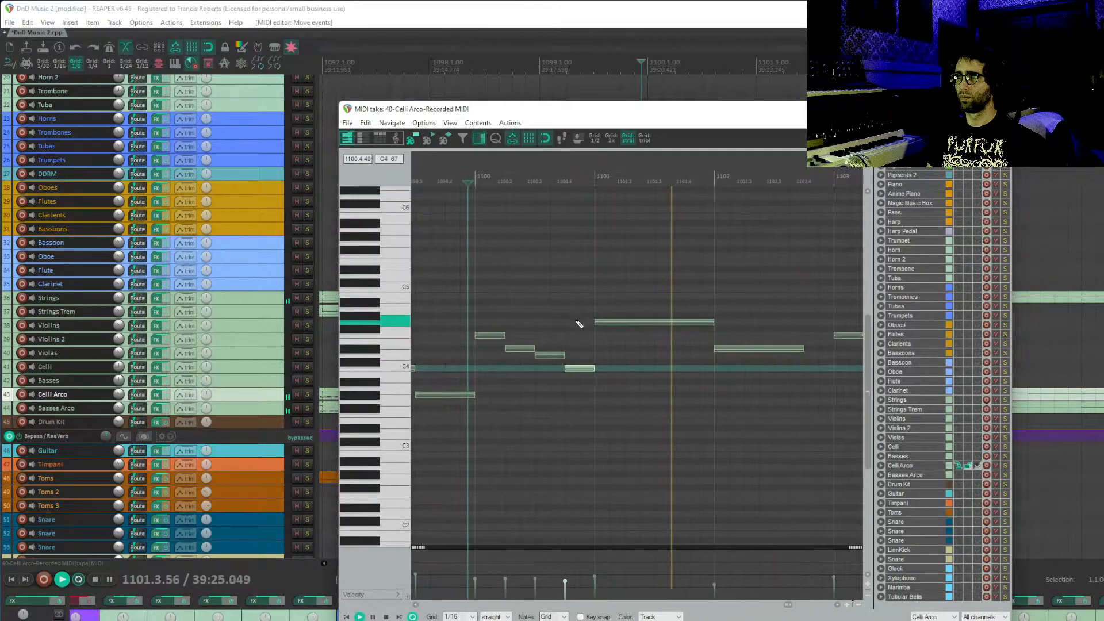
{"action": "left_click_drag", "start_coordinate": [751, 306], "coordinate": [451, 306]}
{"action": "left_click_drag", "start_coordinate": [582, 318], "coordinate": [530, 322]}
{"action": "key", "text": "space"}
{"action": "left_click", "coordinate": [486, 348]}
{"action": "key", "text": "space"}
{"action": "key", "text": "space"}
{"action": "left_click_drag", "start_coordinate": [580, 353], "coordinate": [577, 313]}
{"action": "left_click", "coordinate": [577, 334]}
{"action": "key", "text": "space"}
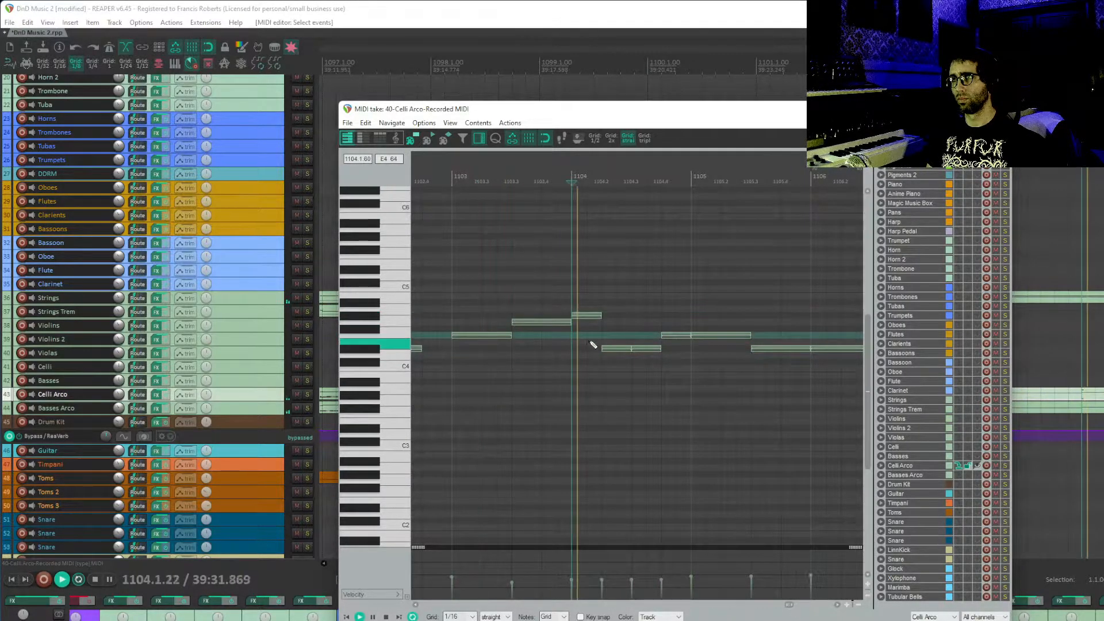
- Raise the second and third Celli Arco notes in measure 1104 to G4 and resume playback
{"action": "key", "text": "space"}
{"action": "left_click", "coordinate": [616, 349]}
{"action": "left_click_drag", "start_coordinate": [615, 349], "coordinate": [635, 323]}
{"action": "key", "text": "space"}
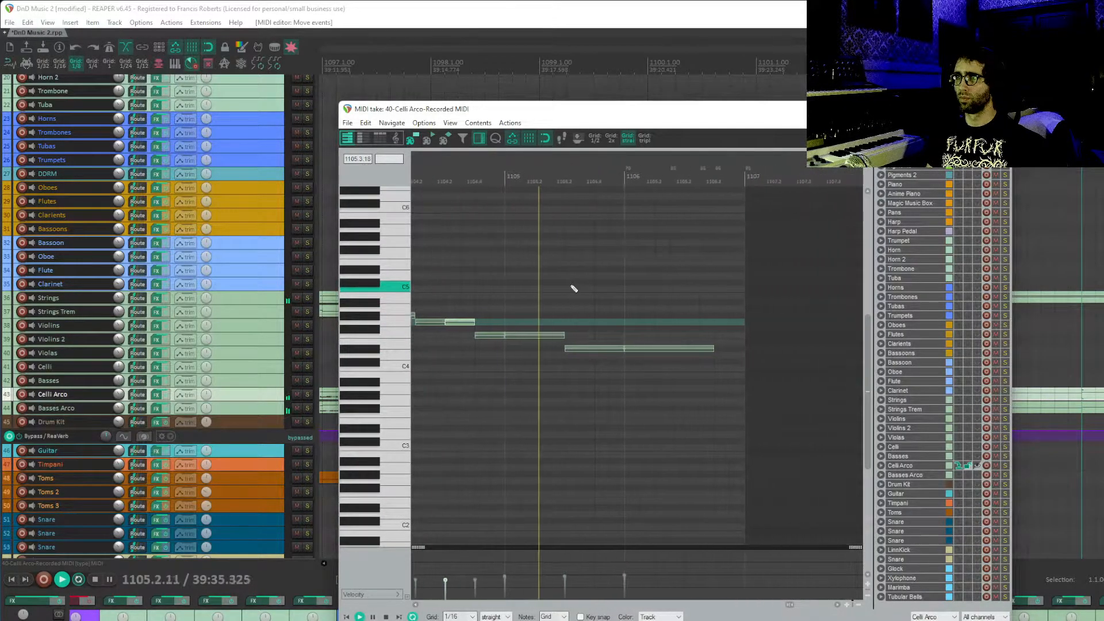
- Close the Celli Arco MIDI editor and follow the playback from measure 1105 to the end of the string section at measure 1119
{"action": "left_click_drag", "start_coordinate": [677, 312], "coordinate": [607, 311]}
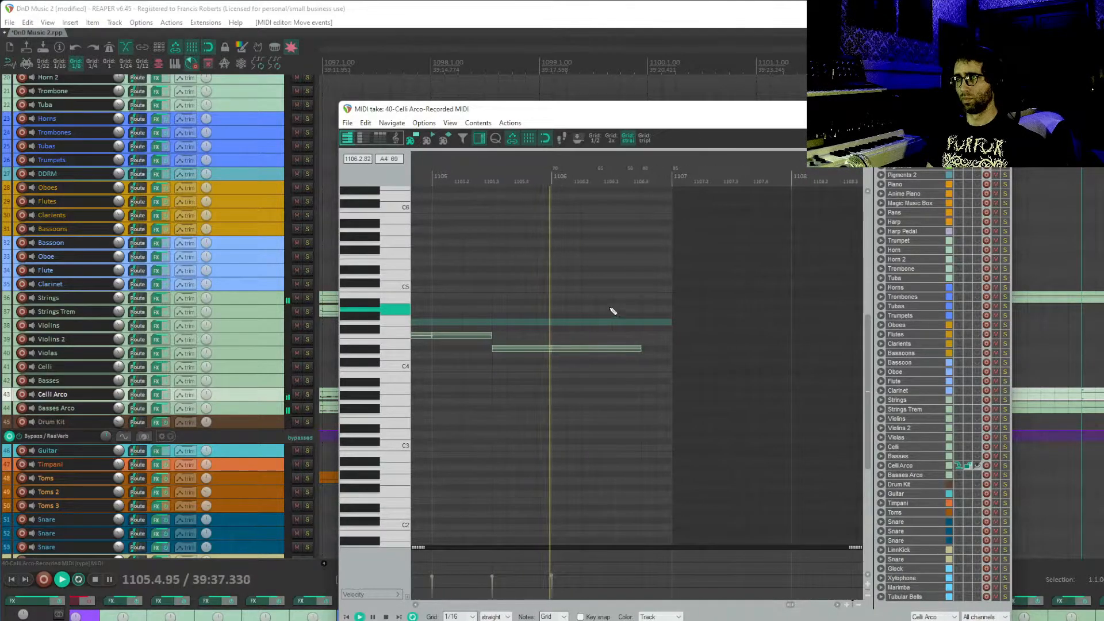
{"action": "left_click", "coordinate": [999, 109]}
{"action": "scroll", "coordinate": [964, 180], "scroll_direction": "down", "scroll_amount": 3}
{"action": "left_click_drag", "start_coordinate": [964, 180], "coordinate": [689, 301]}
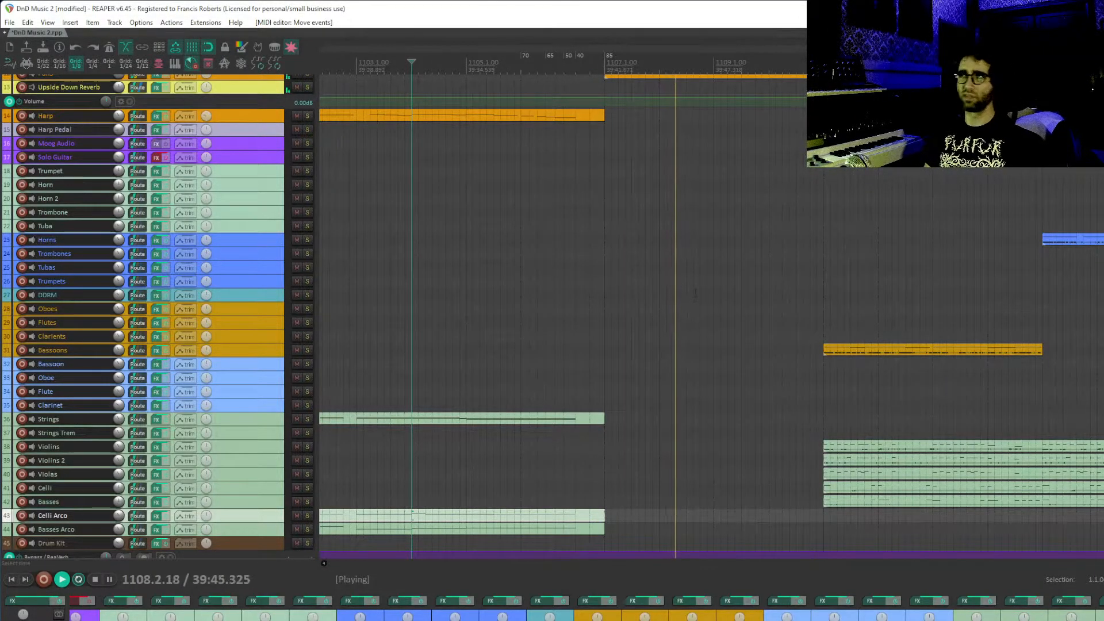
{"action": "left_click_drag", "start_coordinate": [760, 182], "coordinate": [456, 104]}
{"action": "left_click_drag", "start_coordinate": [656, 126], "coordinate": [718, 208]}
{"action": "scroll", "coordinate": [631, 155], "scroll_direction": "down", "scroll_amount": 10}
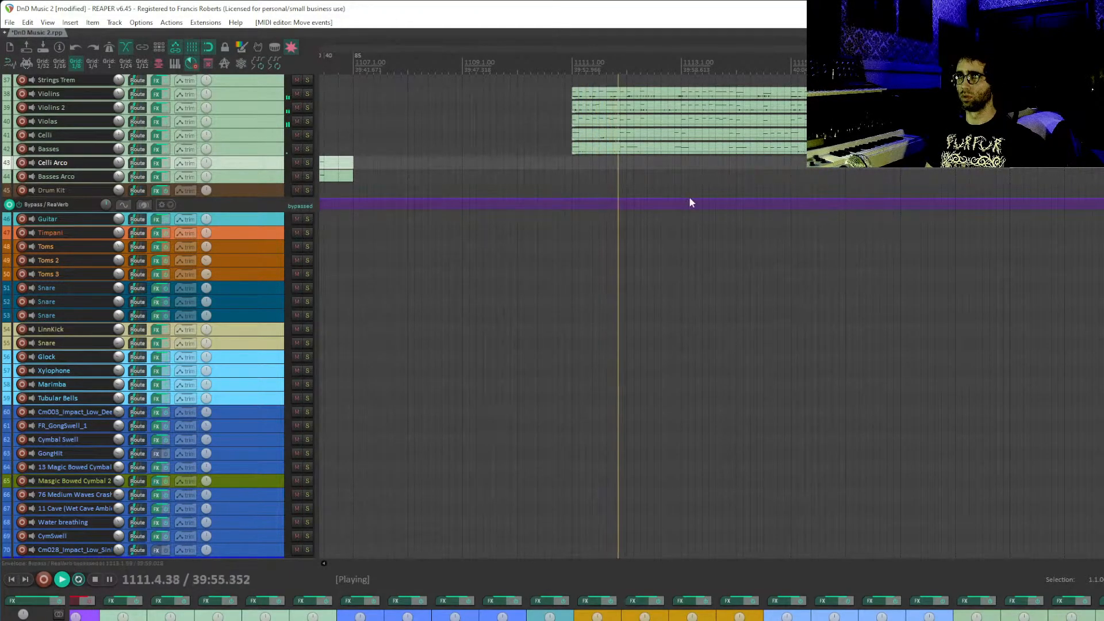
{"action": "scroll", "coordinate": [674, 186], "scroll_direction": "up", "scroll_amount": 1}
{"action": "scroll", "coordinate": [674, 186], "scroll_direction": "up", "scroll_amount": 5}
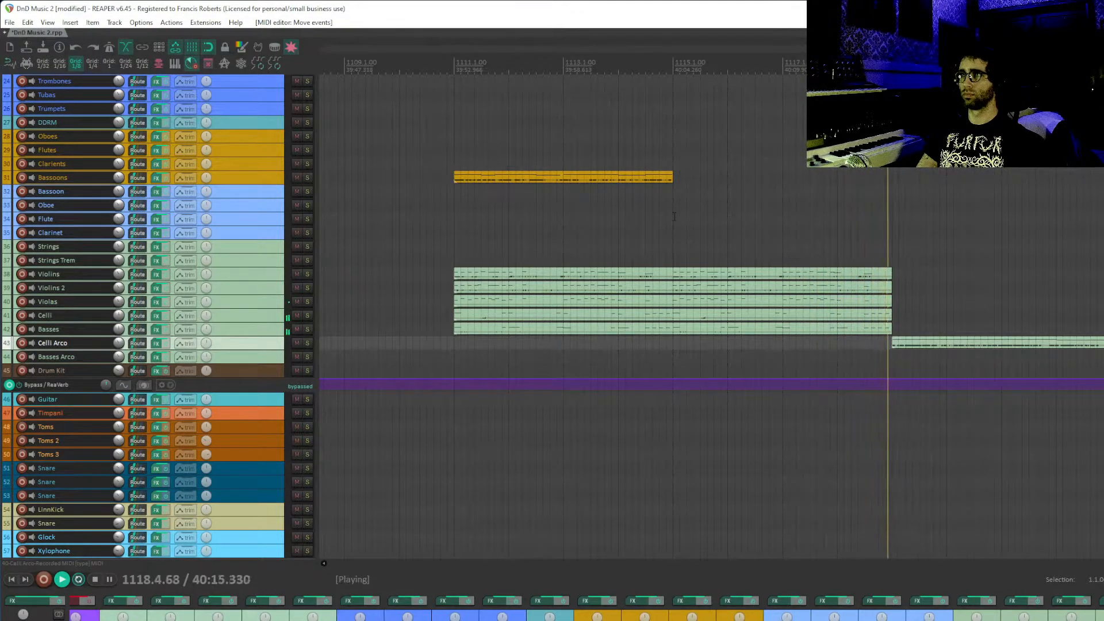
- Split the Violins, Violins 2, Violas, Celli and Basses items at measure 1115 and duplicate their second halves into measures 1119 to 1123
{"action": "left_click_drag", "start_coordinate": [811, 278], "coordinate": [799, 337]}
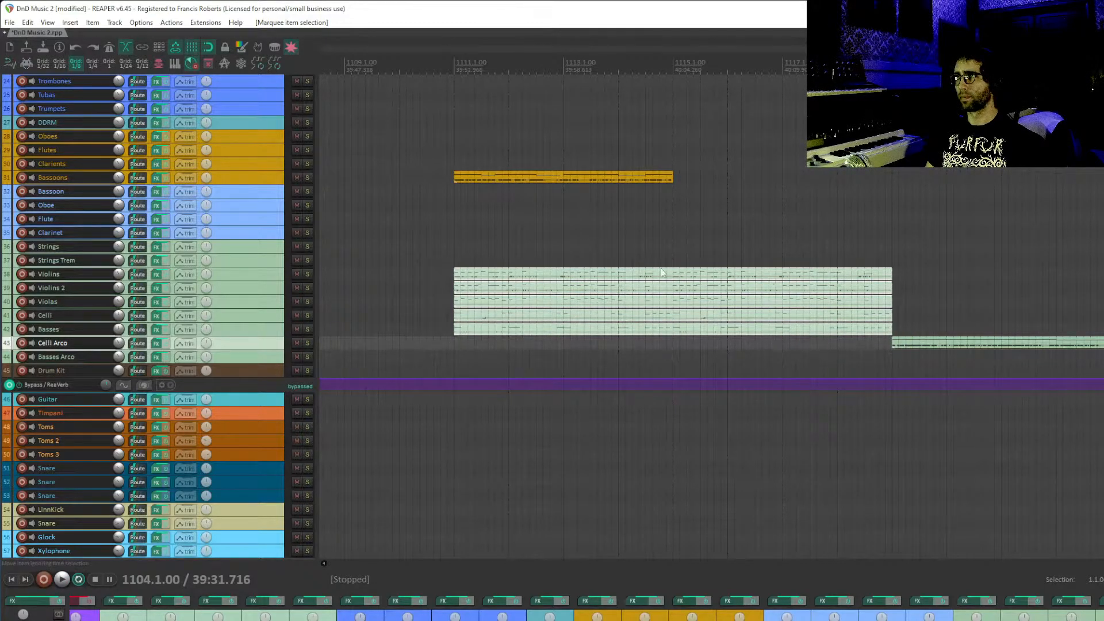
{"action": "key", "text": "s"}
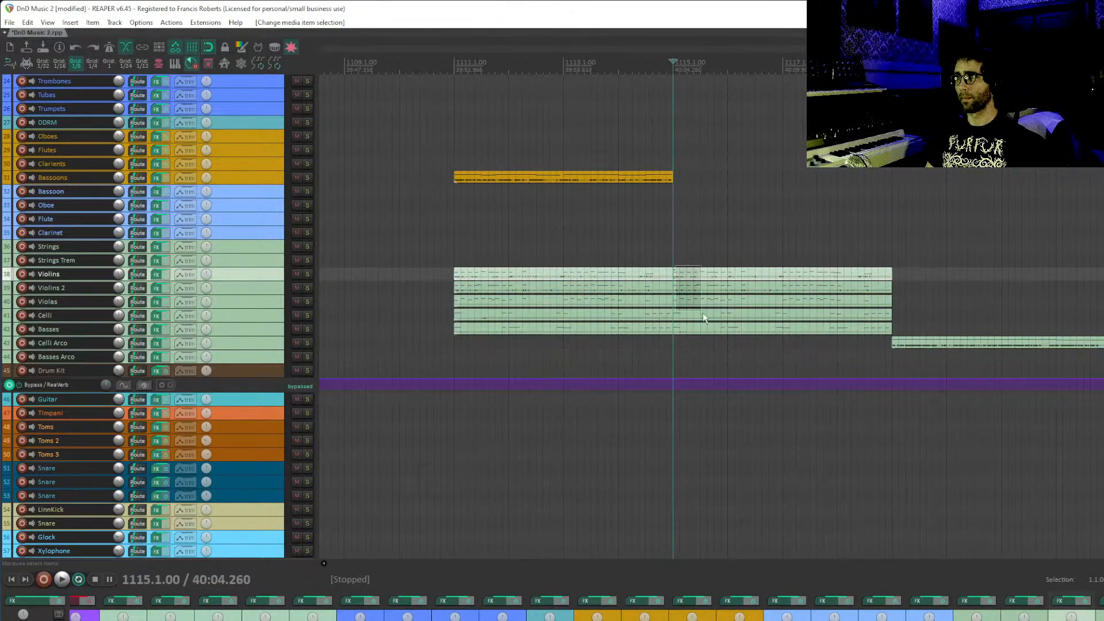
{"action": "key", "text": "ctrl+d"}
- Audition the passage into measure 1119 and delete the duplicated Celli item that overlaps the Celli Arco part
{"action": "left_click", "coordinate": [890, 234]}
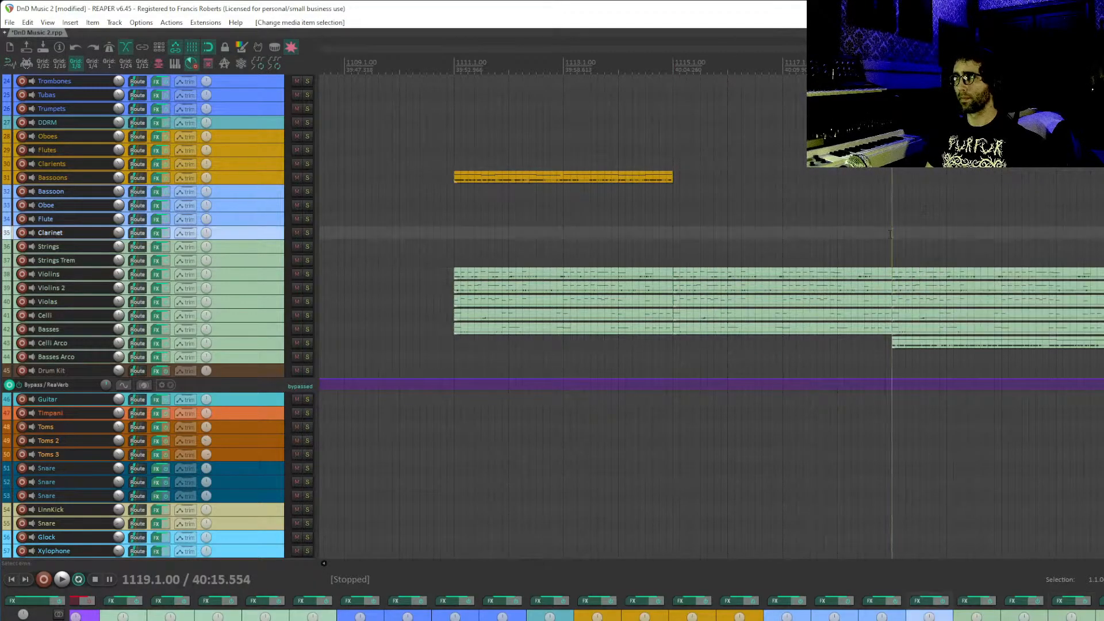
{"action": "left_click", "coordinate": [833, 215]}
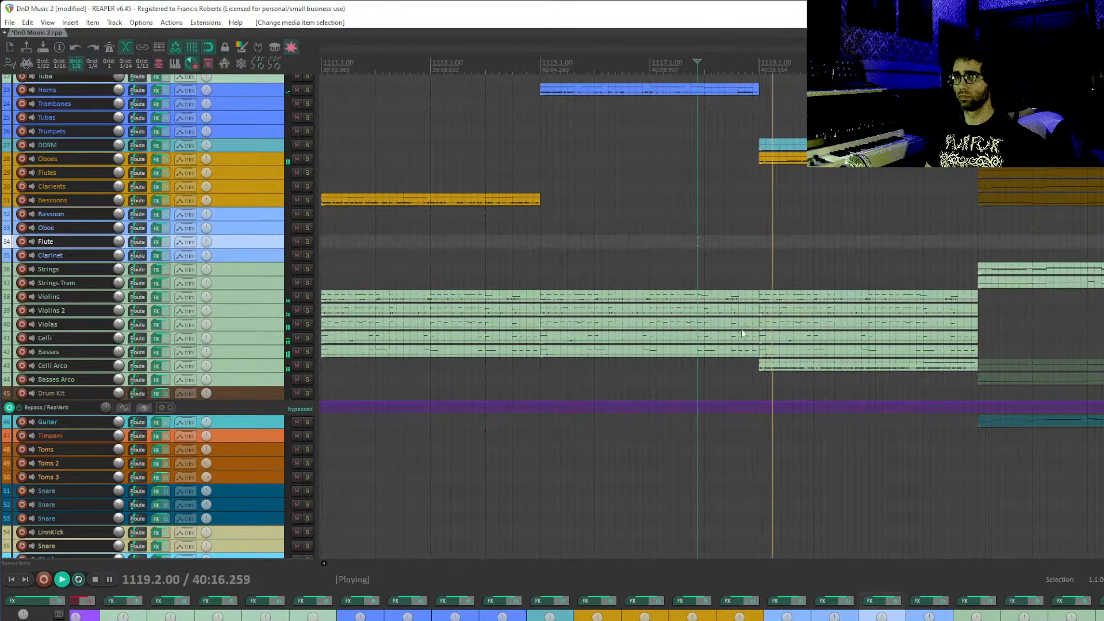
{"action": "left_click", "coordinate": [773, 337]}
{"action": "key", "text": "Delete"}
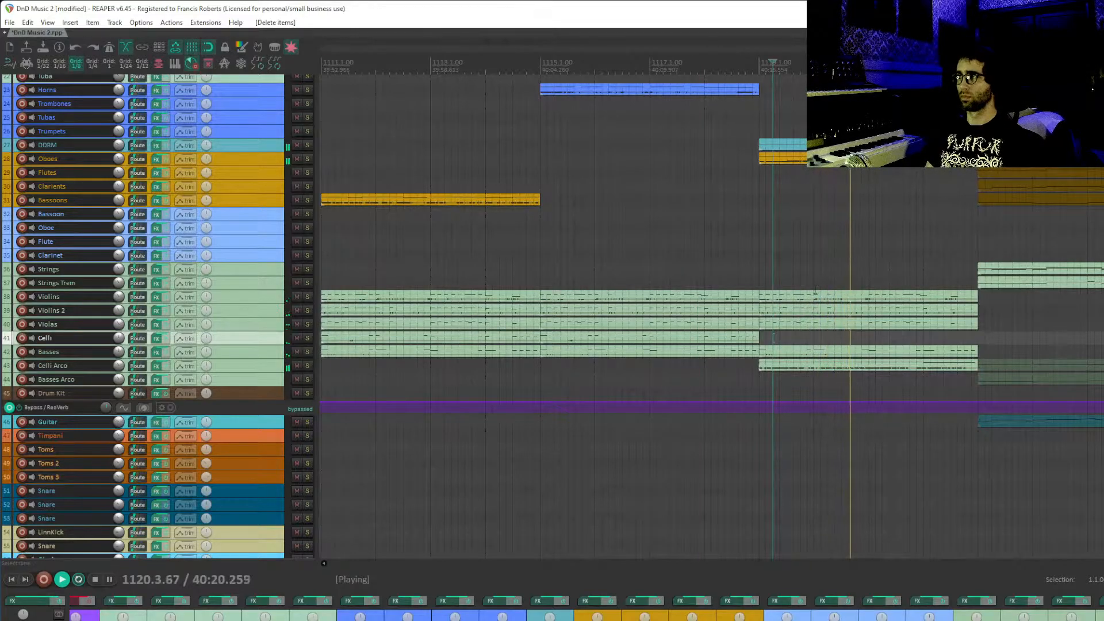
- Try duplicating the Violins, Violins 2 and Violas items into measures 1123 to 1127, audition them with the brass and delete the copies
{"action": "left_click_drag", "start_coordinate": [963, 226], "coordinate": [551, 207]}
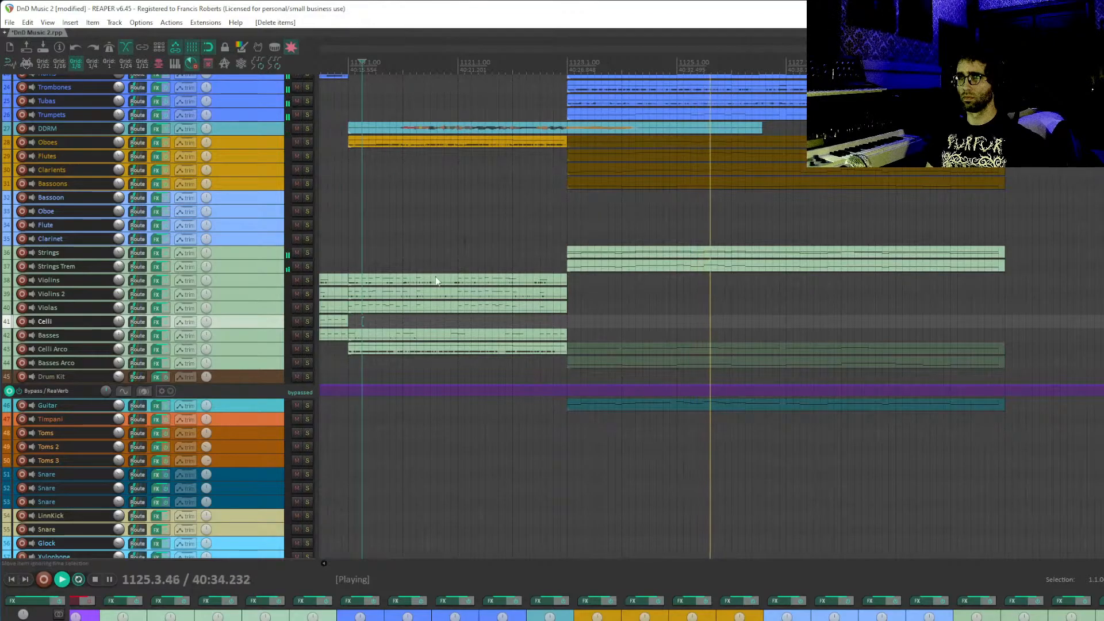
{"action": "left_click_drag", "start_coordinate": [421, 293], "coordinate": [414, 313]}
{"action": "key", "text": "ctrl+d"}
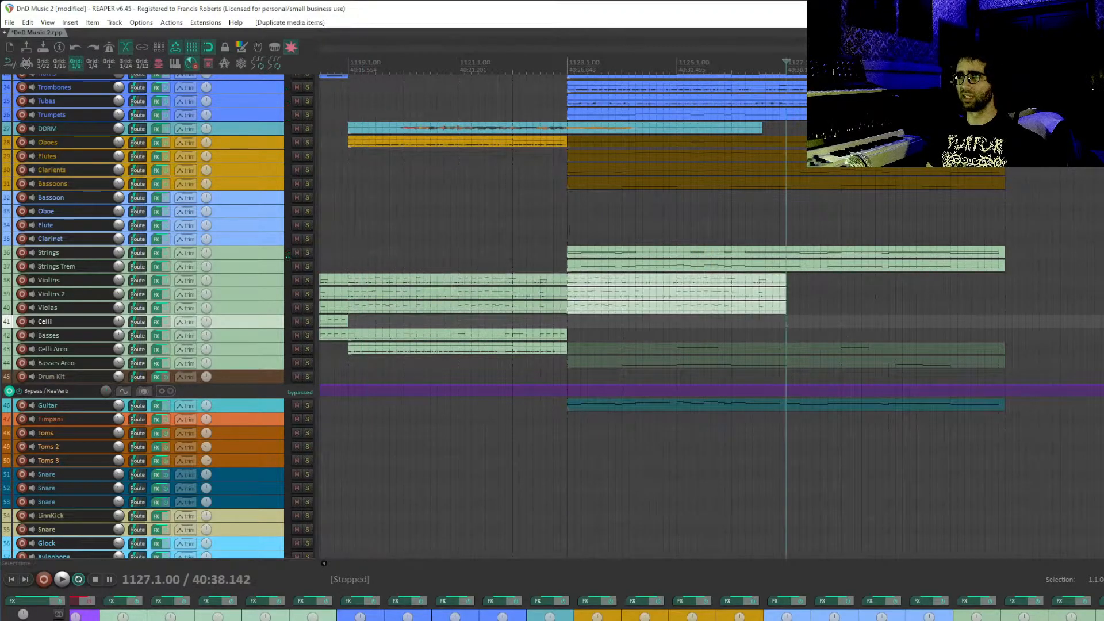
{"action": "left_click", "coordinate": [568, 229]}
{"action": "key", "text": "space"}
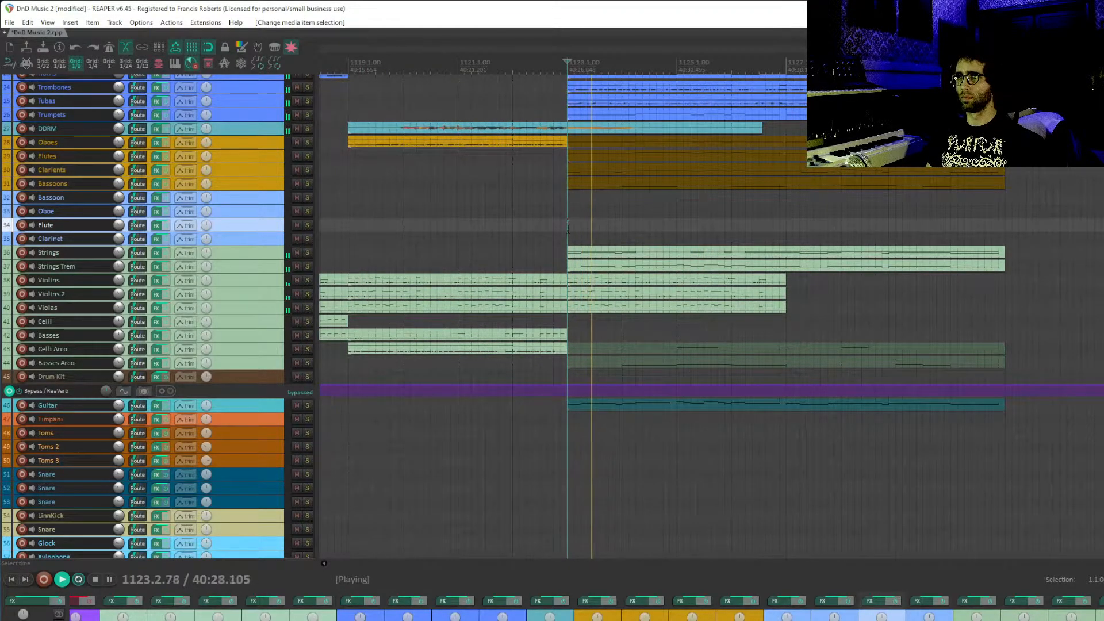
{"action": "scroll", "coordinate": [485, 180], "scroll_direction": "up", "scroll_amount": 10}
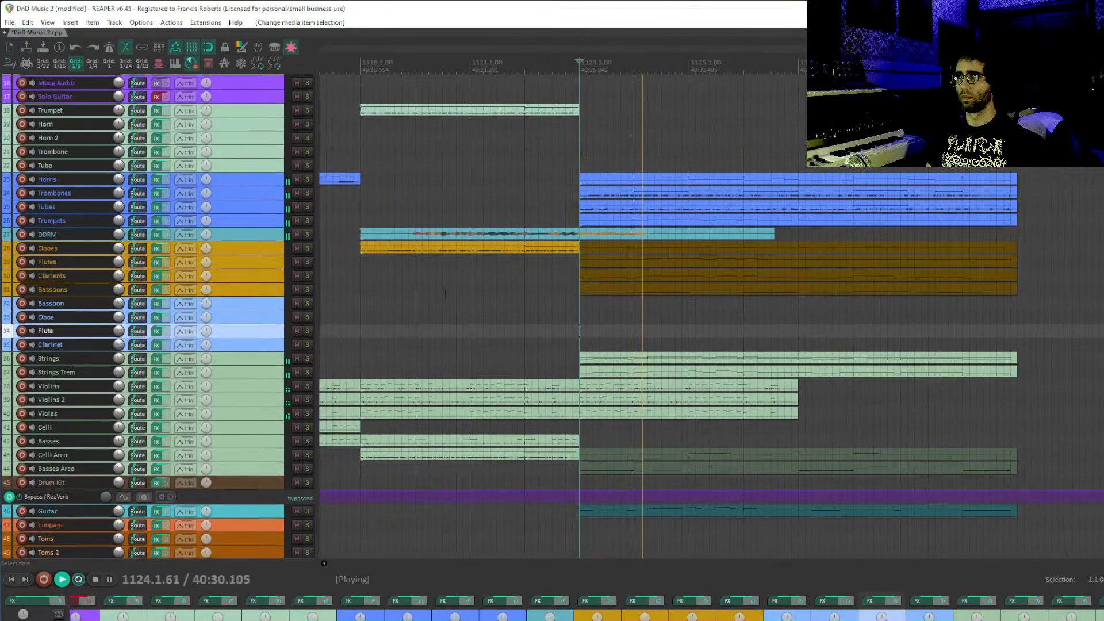
{"action": "scroll", "coordinate": [511, 184], "scroll_direction": "up", "scroll_amount": 3}
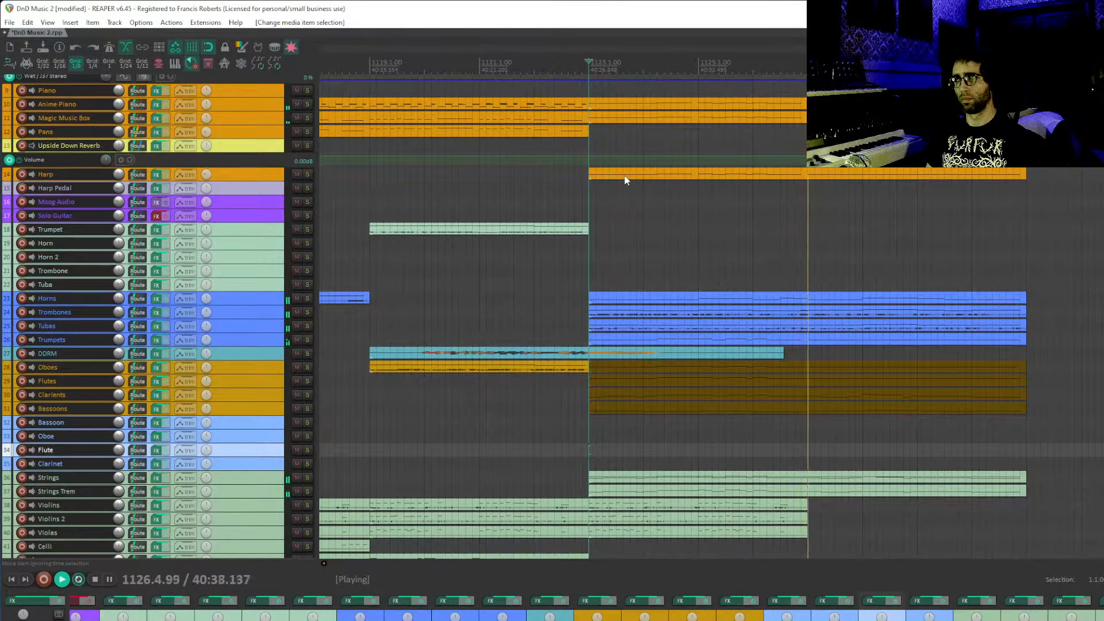
{"action": "scroll", "coordinate": [712, 202], "scroll_direction": "down", "scroll_amount": 3}
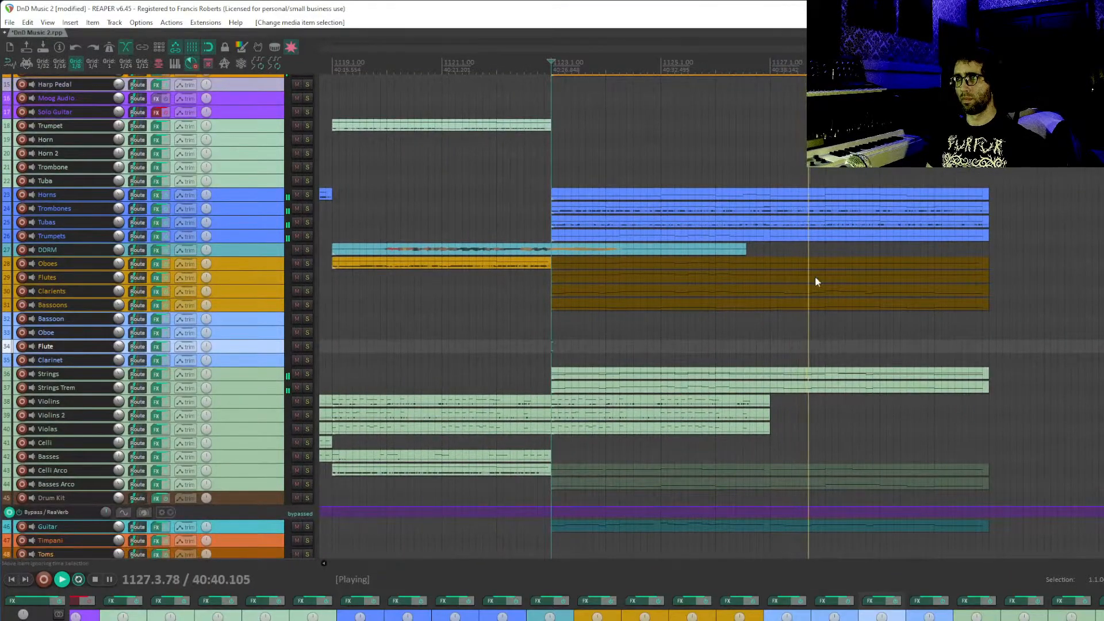
{"action": "scroll", "coordinate": [594, 184], "scroll_direction": "down", "scroll_amount": 3}
{"action": "scroll", "coordinate": [593, 184], "scroll_direction": "right", "scroll_amount": 3}
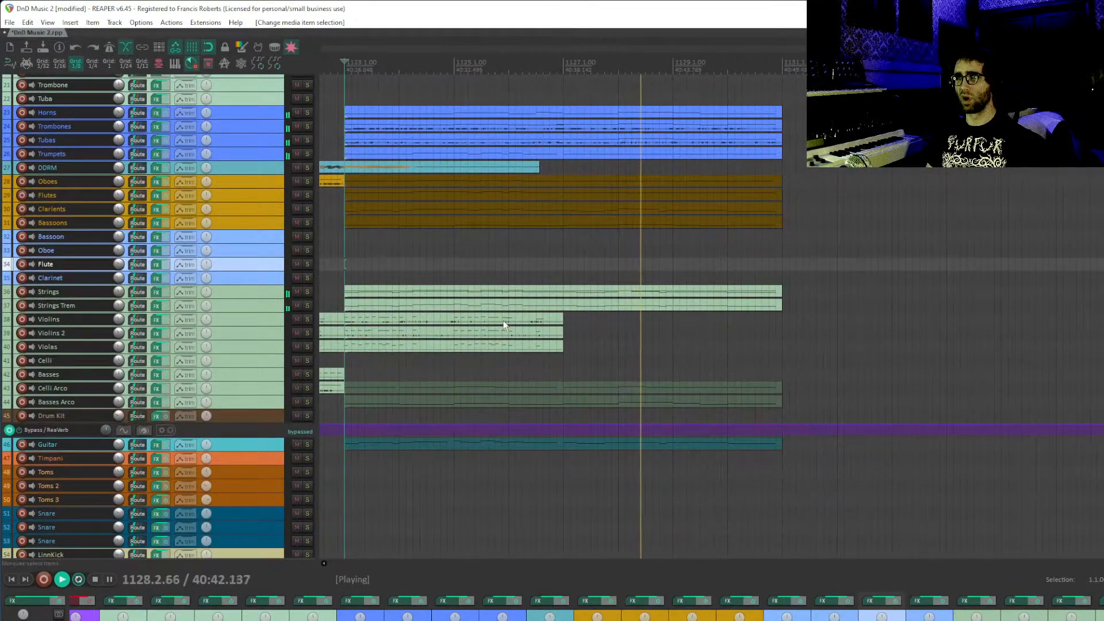
{"action": "key", "text": "Delete"}
- Review the end of the arrangement around measure 1123 and save the project
{"action": "scroll", "coordinate": [466, 279], "scroll_direction": "down", "scroll_amount": 3}
{"action": "scroll", "coordinate": [480, 305], "scroll_direction": "up", "scroll_amount": 5}
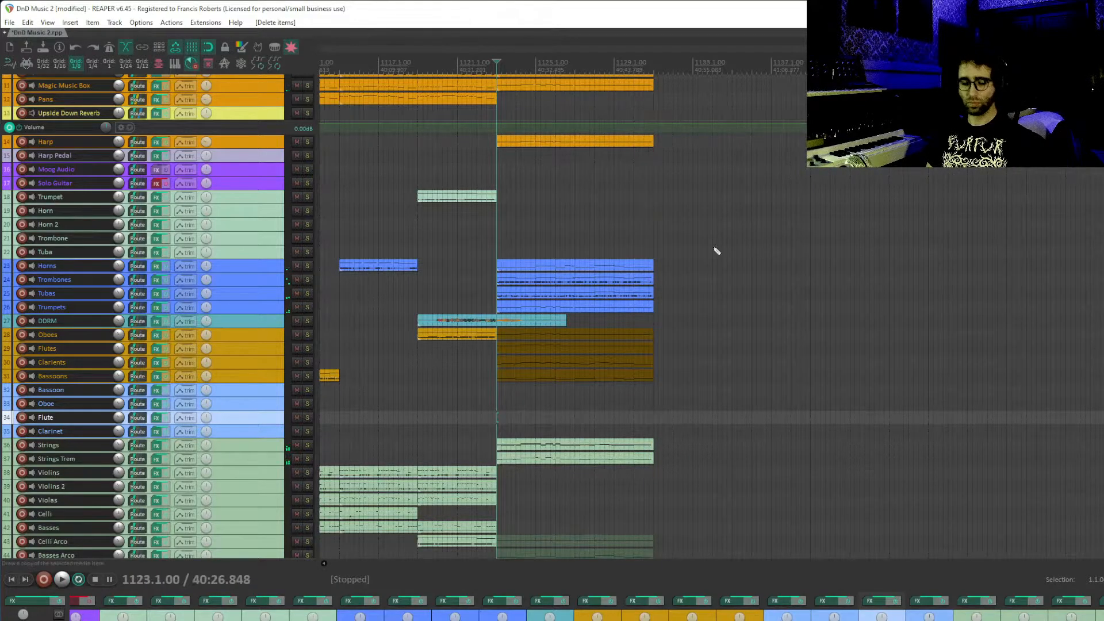
{"action": "key", "text": "ctrl+s"}
- Go to The Home Of The Stalwarts and play it from the start of the Anime Piano item at measure 1189
{"action": "scroll", "coordinate": [716, 251], "scroll_direction": "down", "scroll_amount": 5}
{"action": "left_click_drag", "start_coordinate": [1040, 96], "coordinate": [650, 265]}
{"action": "left_click", "coordinate": [650, 265]}
{"action": "scroll", "coordinate": [727, 286], "scroll_direction": "up", "scroll_amount": 6}
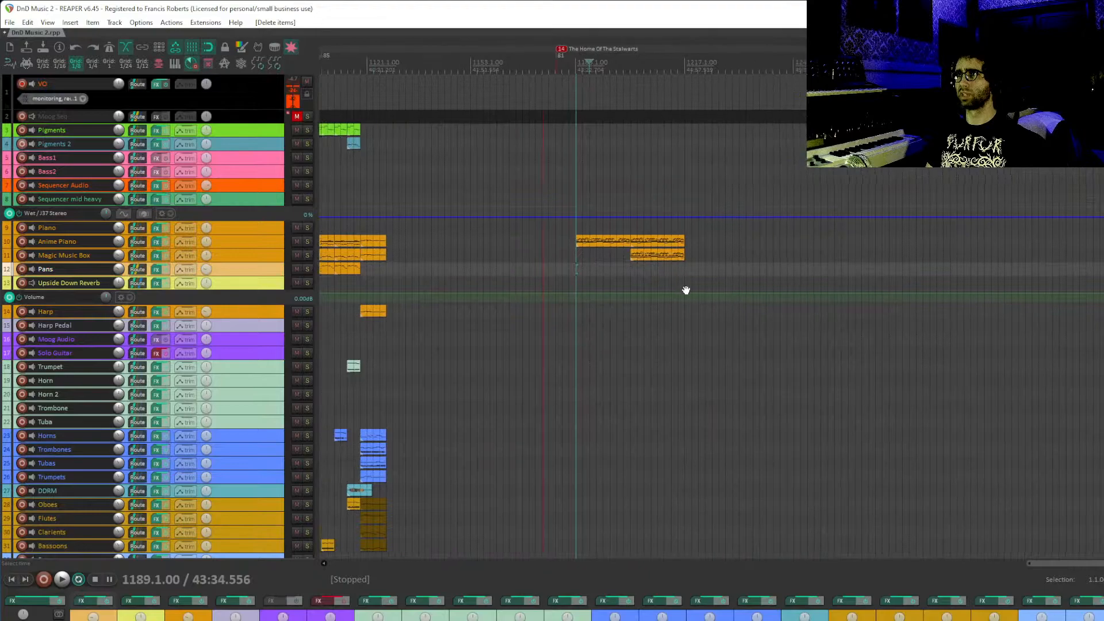
{"action": "left_click_drag", "start_coordinate": [959, 259], "coordinate": [649, 264]}
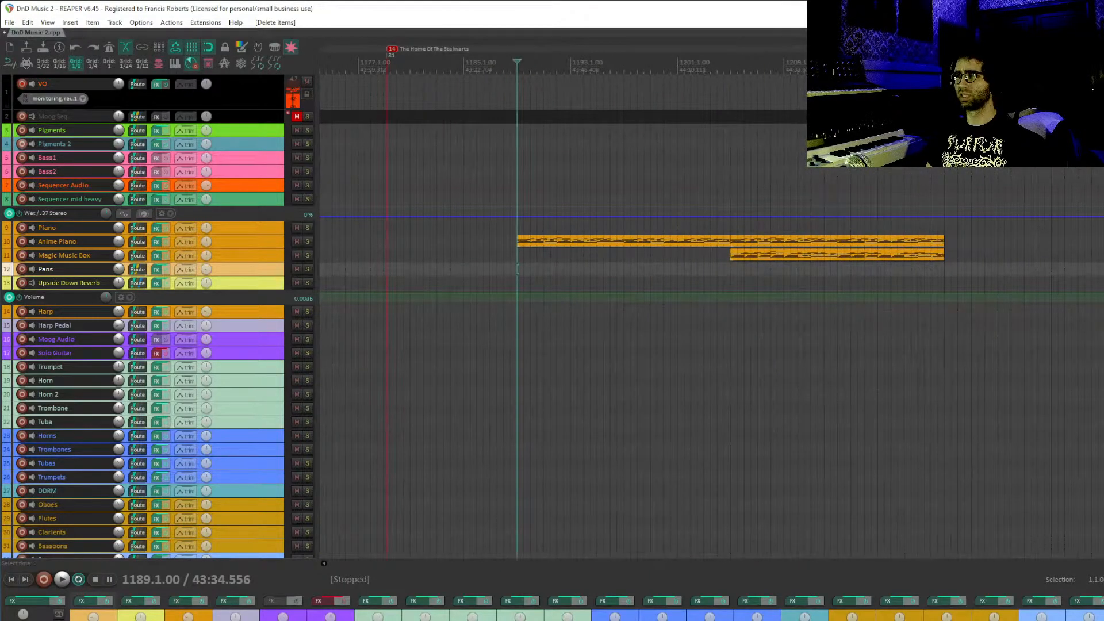
{"action": "left_click", "coordinate": [539, 240]}
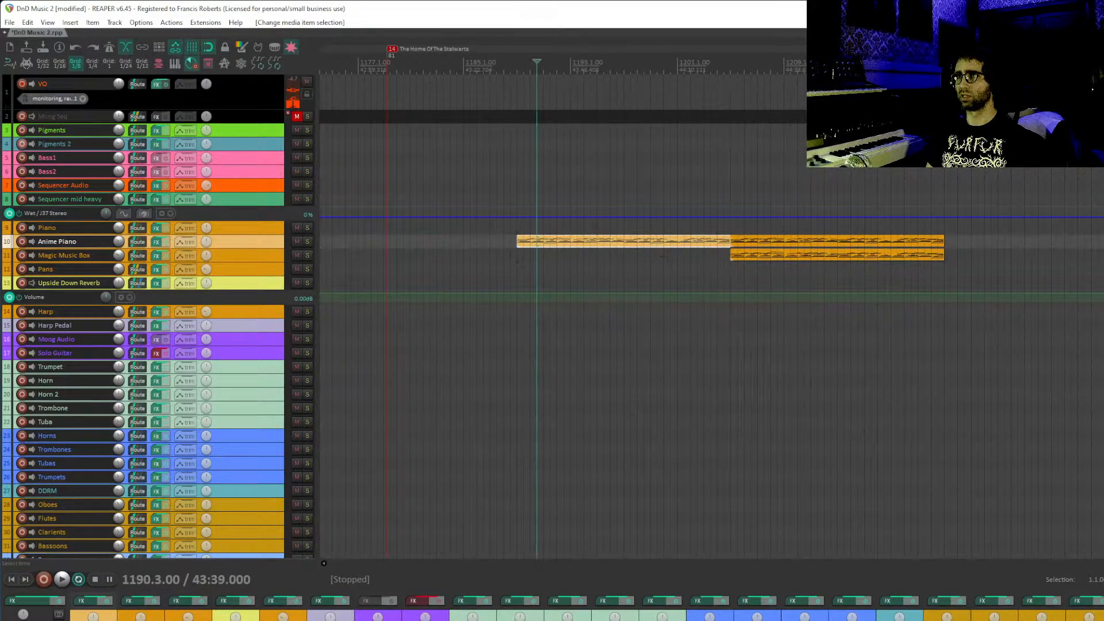
{"action": "left_click", "coordinate": [516, 254]}
{"action": "key", "text": "space"}
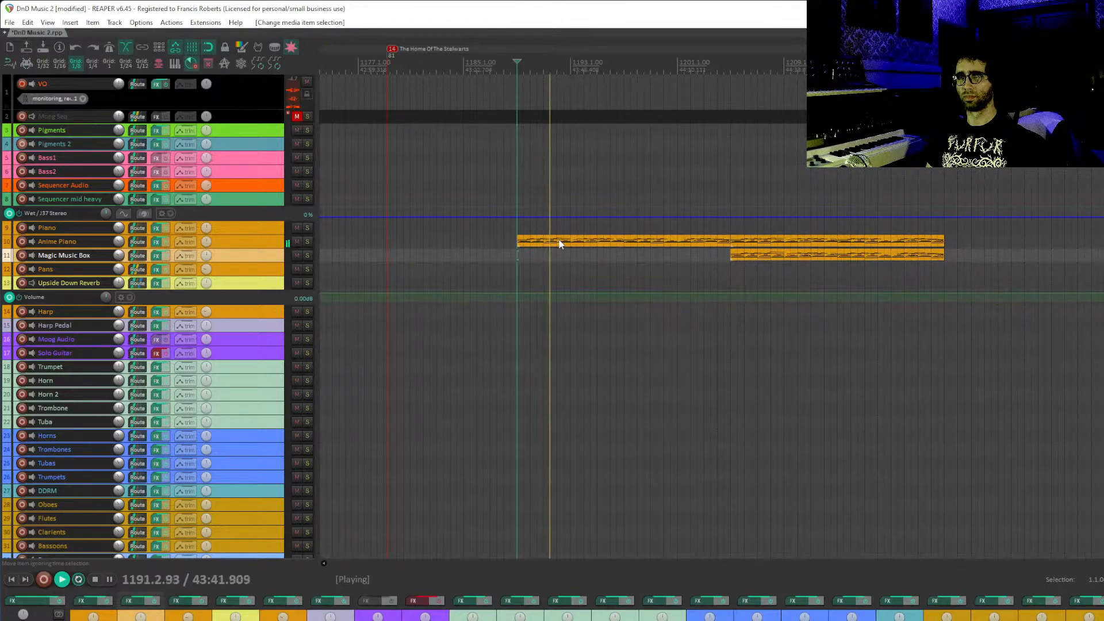
- Open the Anime Piano item at measure 1189 in the MIDI editor and examine its middle-register notes during playback
{"action": "left_click_drag", "start_coordinate": [561, 252], "coordinate": [458, 289]}
{"action": "double_click", "coordinate": [439, 241]}
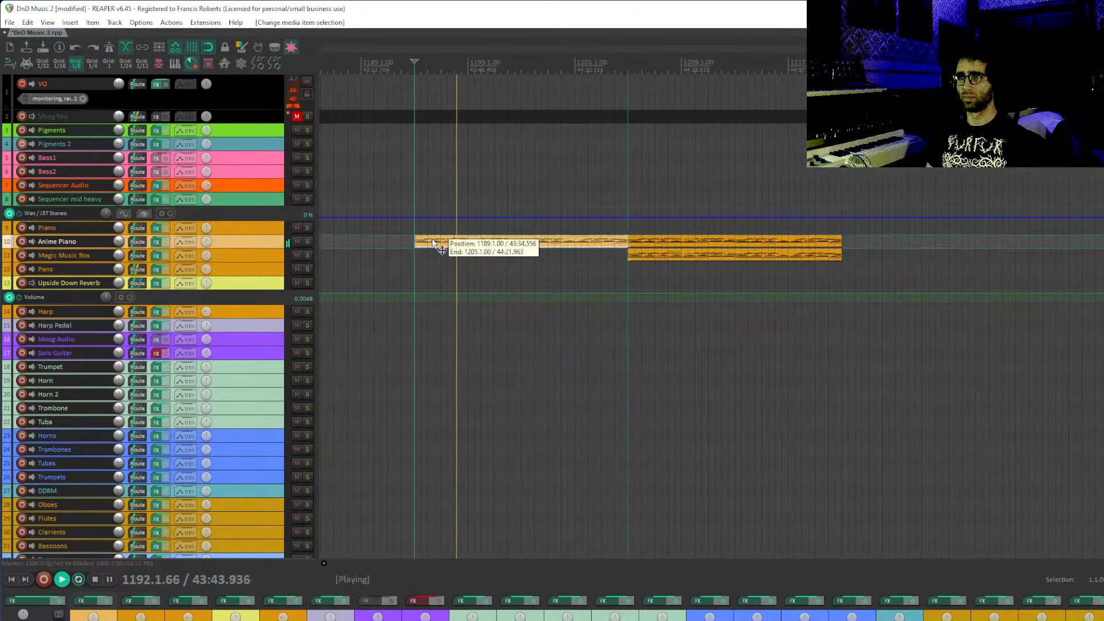
{"action": "scroll", "coordinate": [656, 308], "scroll_direction": "up", "scroll_amount": 2}
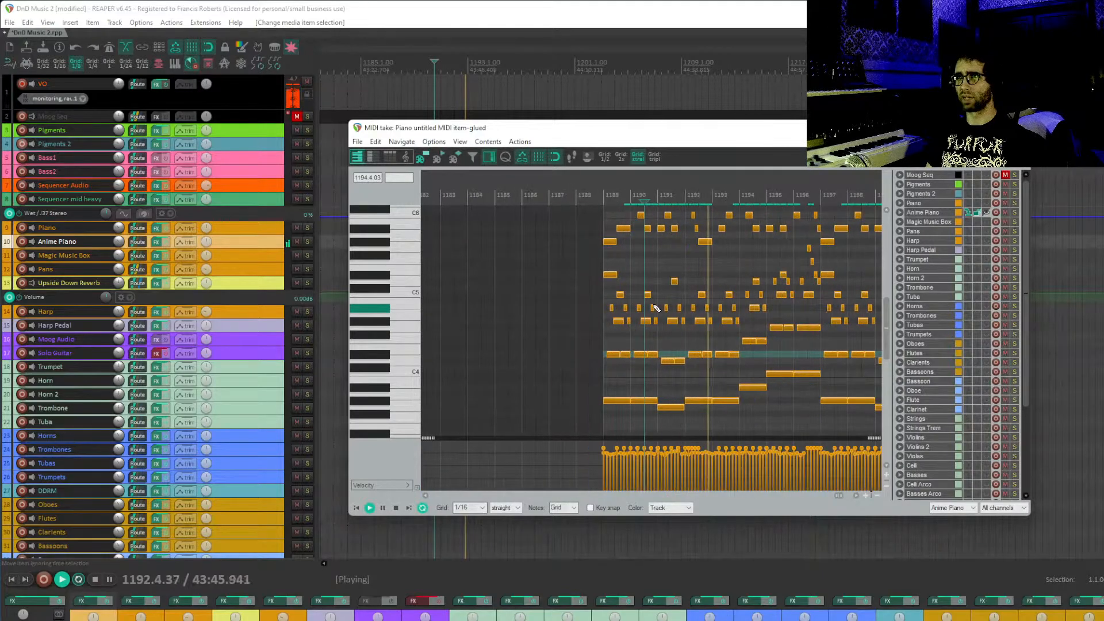
{"action": "scroll", "coordinate": [656, 309], "scroll_direction": "up", "scroll_amount": 4}
{"action": "scroll", "coordinate": [656, 308], "scroll_direction": "down", "scroll_amount": 2}
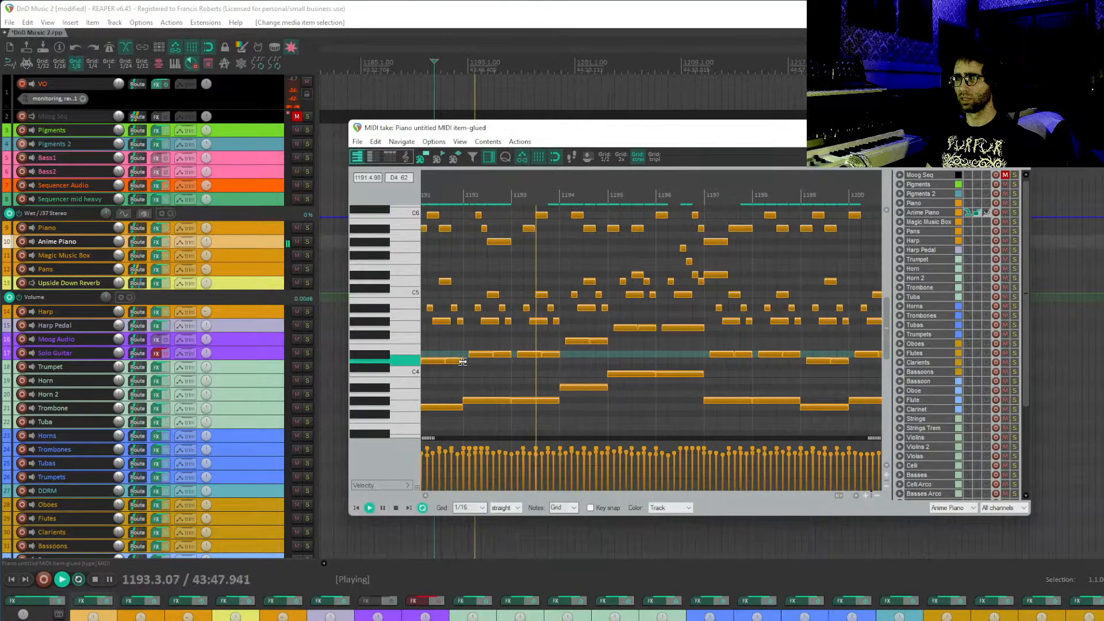
{"action": "left_click_drag", "start_coordinate": [462, 360], "coordinate": [644, 362]}
{"action": "scroll", "coordinate": [529, 374], "scroll_direction": "up", "scroll_amount": 4}
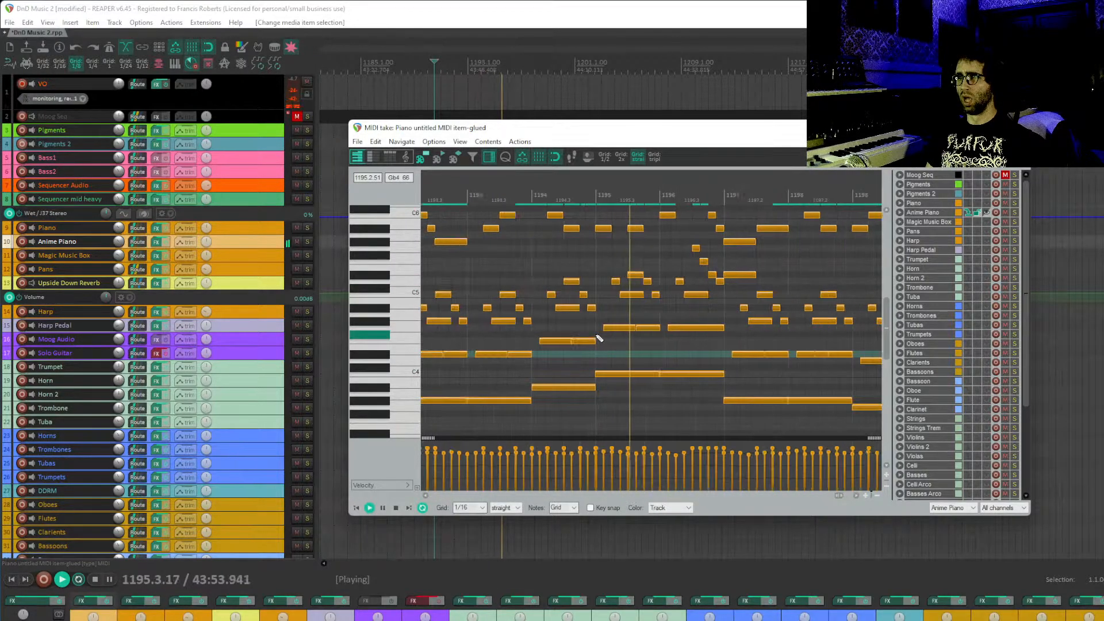
- Try to adjust the velocities of the middle-register Anime Piano notes across measures 1189 to 1204
{"action": "scroll", "coordinate": [598, 338], "scroll_direction": "down", "scroll_amount": 5}
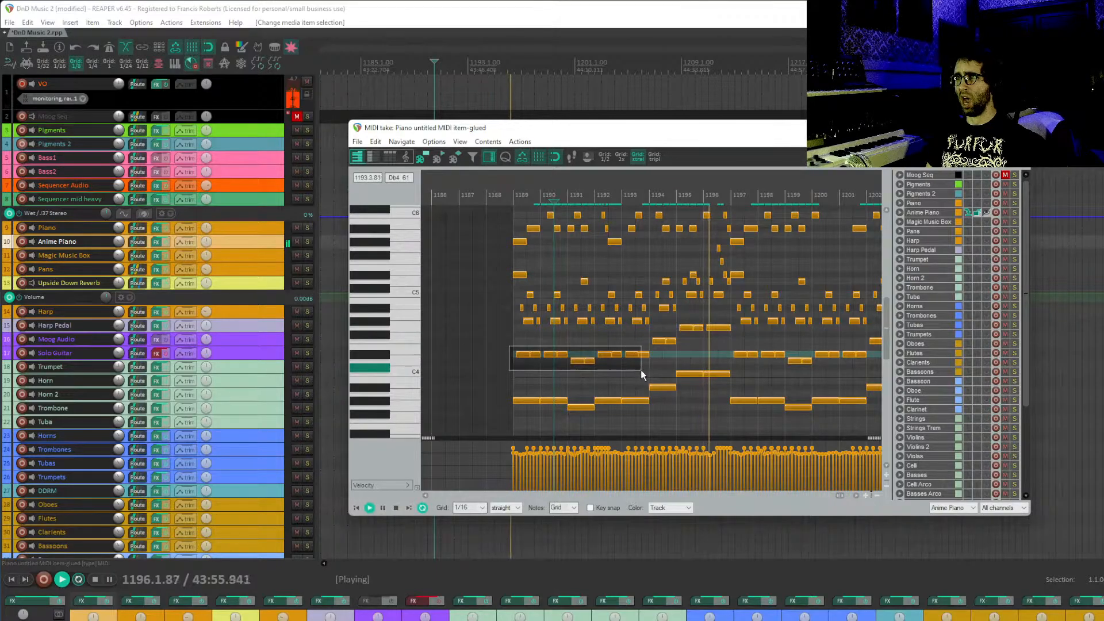
{"action": "left_click_drag", "start_coordinate": [661, 328], "coordinate": [708, 340]}
{"action": "left_click_drag", "start_coordinate": [852, 364], "coordinate": [716, 368]}
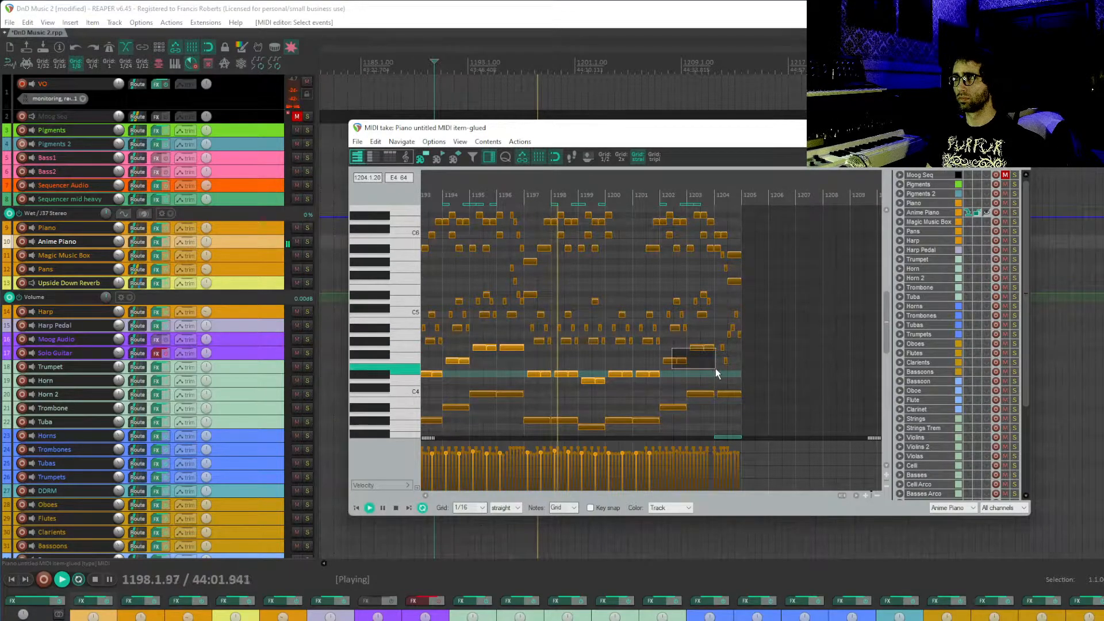
{"action": "left_click", "coordinate": [679, 450]}
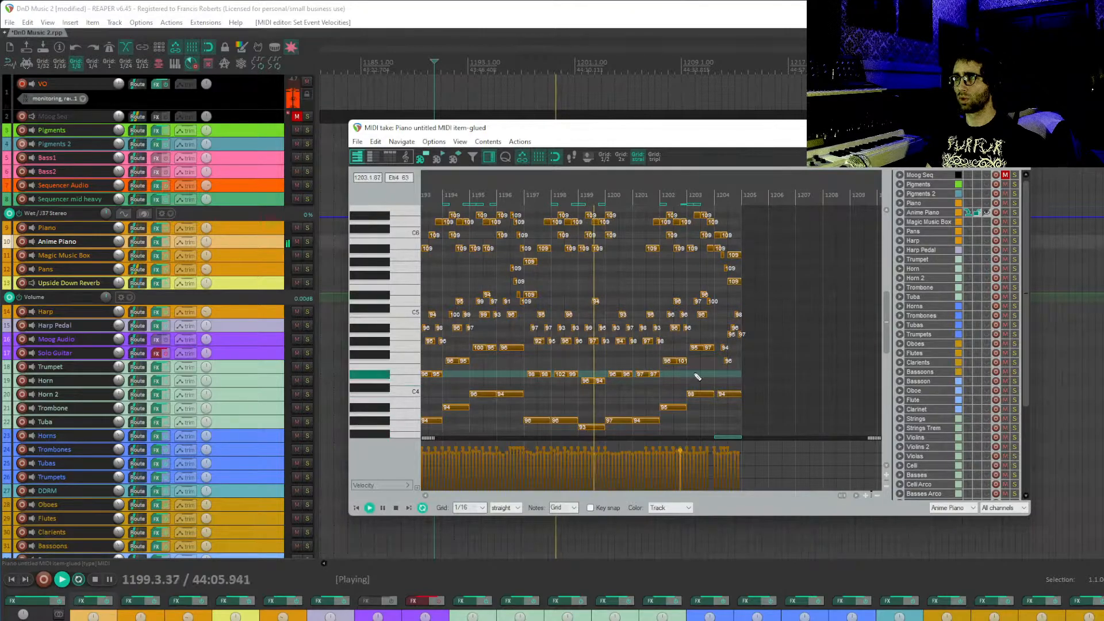
- Lower the velocities of the Anime Piano's middle-register D4 to G4 notes across measures 1189 to 1204 to about 87
{"action": "left_click_drag", "start_coordinate": [714, 344], "coordinate": [532, 391]}
{"action": "scroll", "coordinate": [530, 375], "scroll_direction": "left", "scroll_amount": 3}
{"action": "left_click_drag", "start_coordinate": [615, 339], "coordinate": [540, 379]}
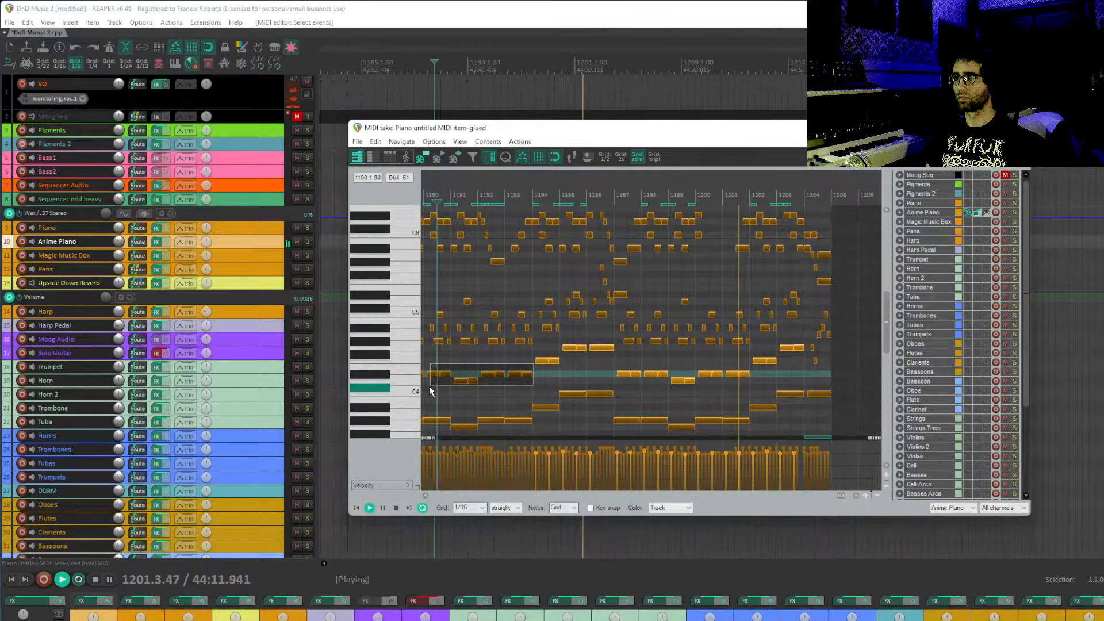
{"action": "scroll", "coordinate": [522, 370], "scroll_direction": "left", "scroll_amount": 3}
{"action": "scroll", "coordinate": [522, 370], "scroll_direction": "left", "scroll_amount": 2}
{"action": "left_click_drag", "start_coordinate": [554, 371], "coordinate": [520, 389]}
{"action": "scroll", "coordinate": [686, 390], "scroll_direction": "up", "scroll_amount": 7}
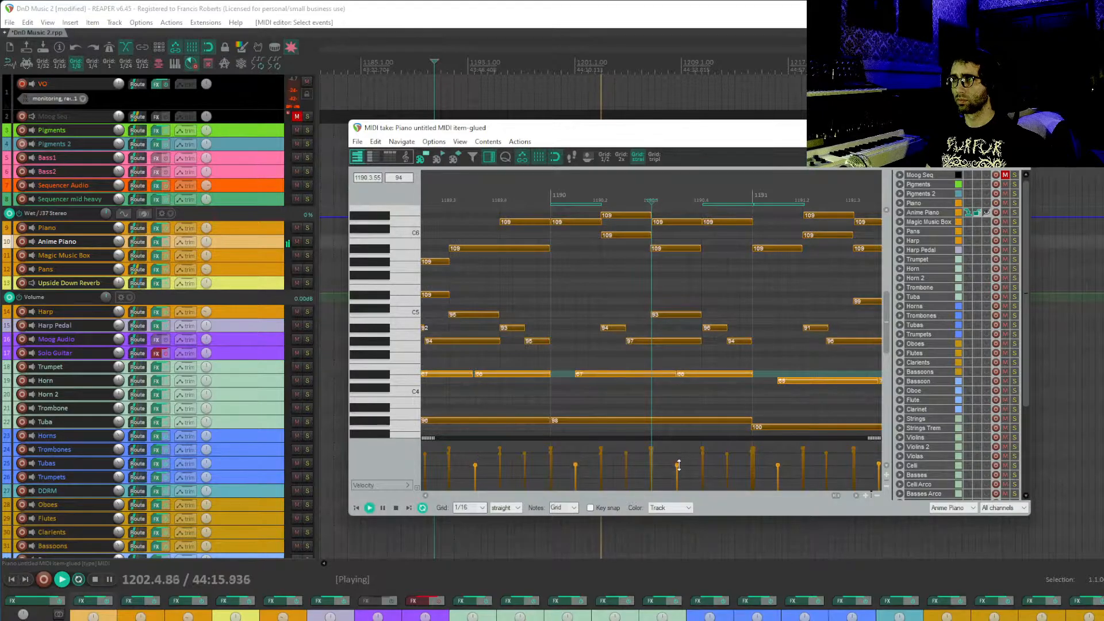
{"action": "scroll", "coordinate": [678, 464], "scroll_direction": "down", "scroll_amount": 8}
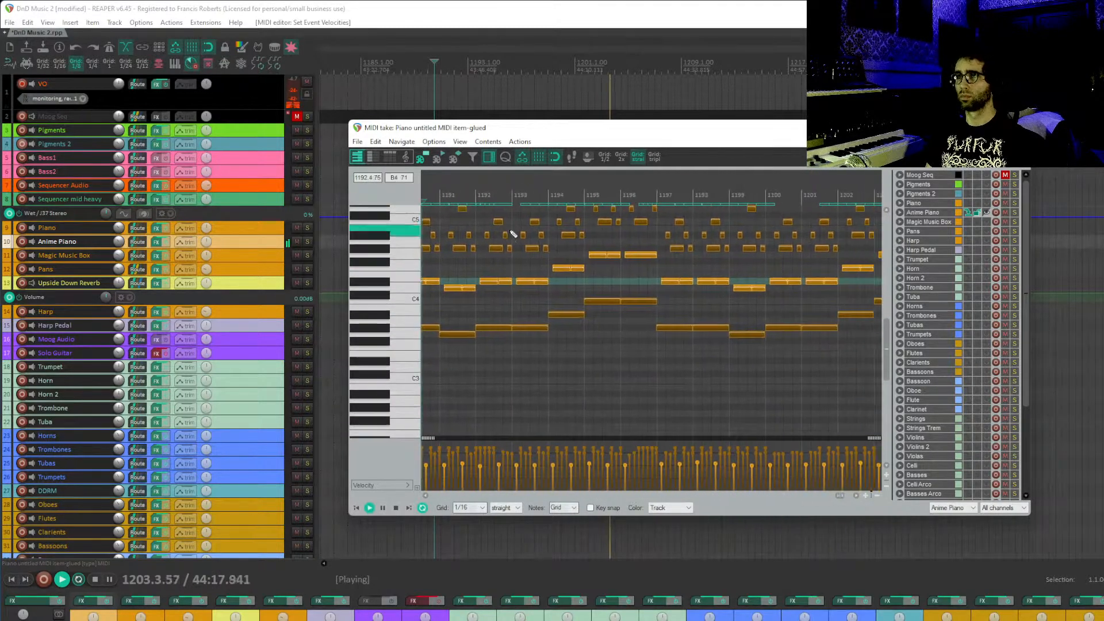
{"action": "left_click_drag", "start_coordinate": [565, 393], "coordinate": [576, 362]}
{"action": "scroll", "coordinate": [712, 249], "scroll_direction": "down", "scroll_amount": 3}
{"action": "left_click_drag", "start_coordinate": [713, 249], "coordinate": [586, 302]}
{"action": "key", "text": "Escape"}
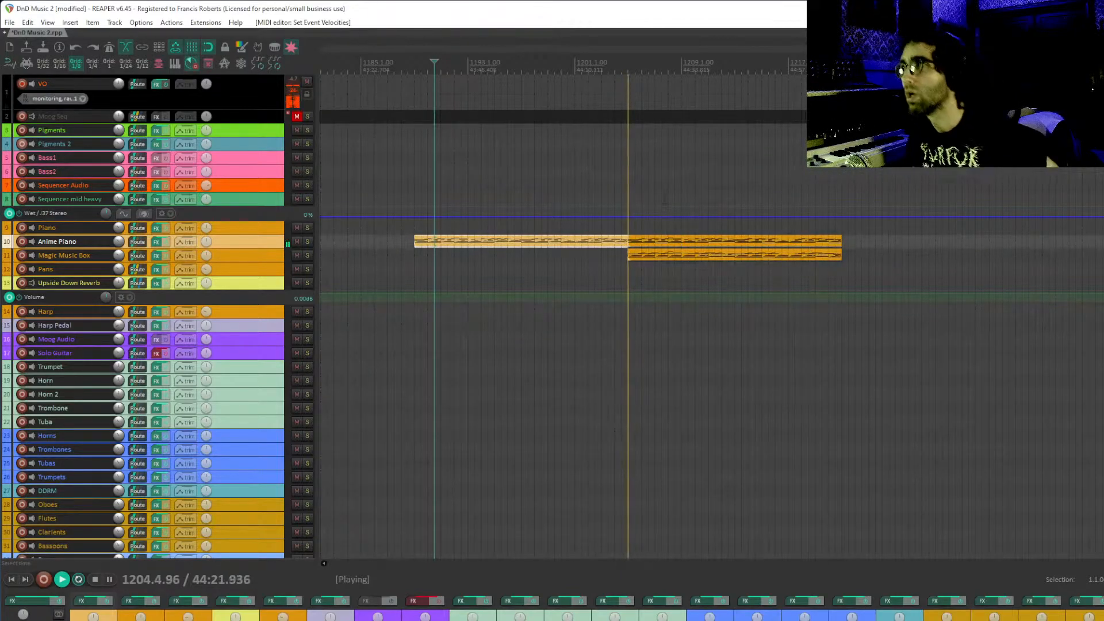
{"action": "key", "text": "space"}
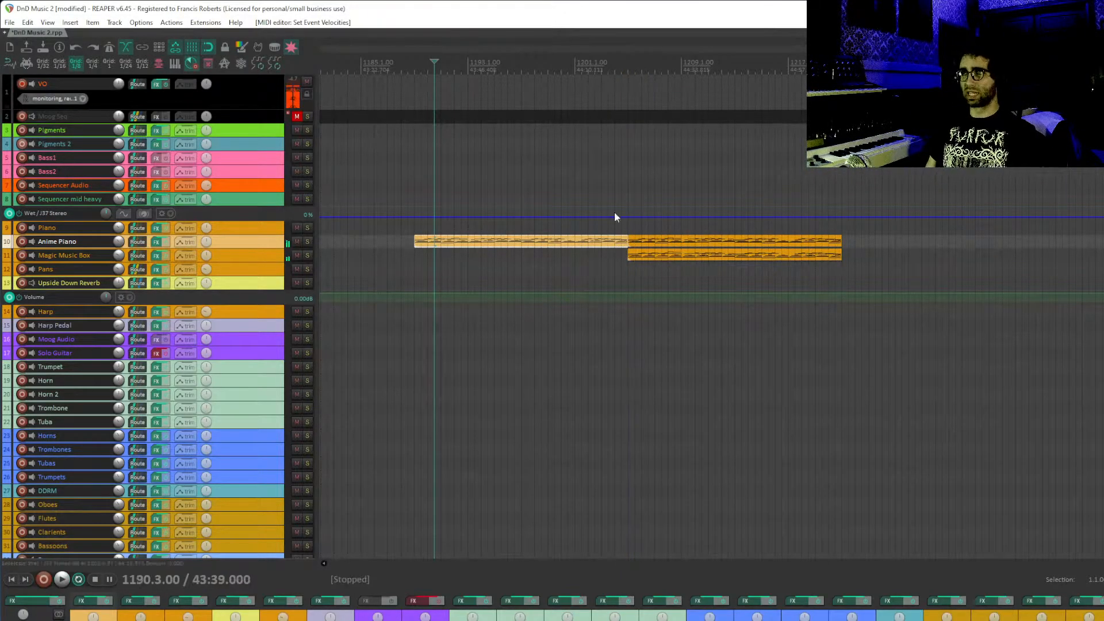
- Duplicate the Anime Piano and Magic Music Box items at measure 1205 twice, end to end
{"action": "left_click", "coordinate": [595, 183]}
{"action": "left_click_drag", "start_coordinate": [595, 183], "coordinate": [583, 184]}
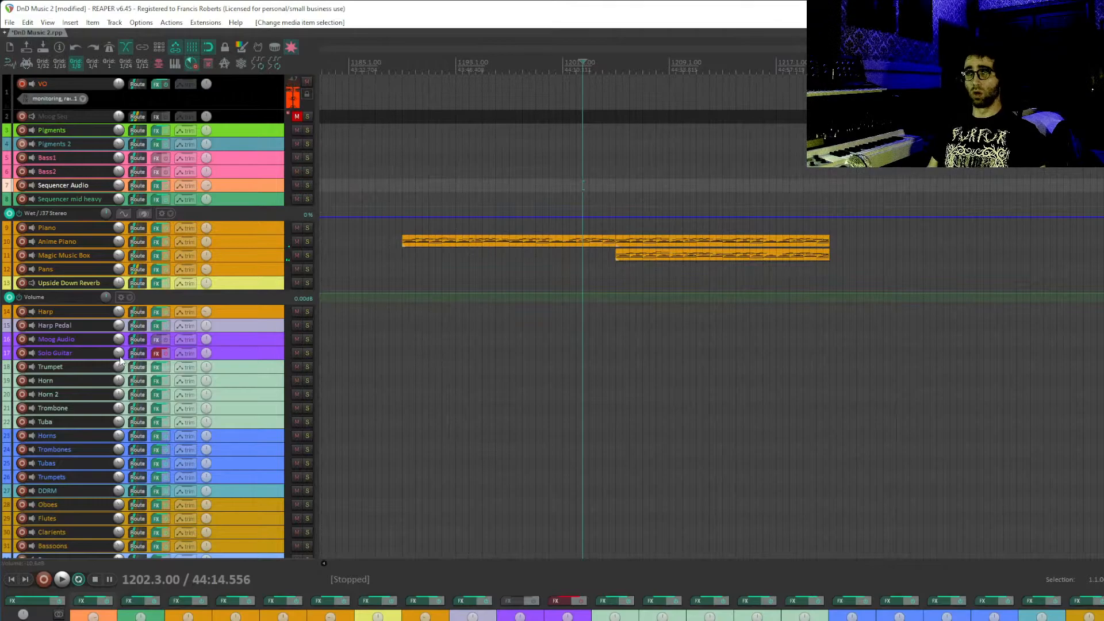
{"action": "scroll", "coordinate": [120, 360], "scroll_direction": "down", "scroll_amount": 10}
{"action": "scroll", "coordinate": [120, 366], "scroll_direction": "up", "scroll_amount": 9}
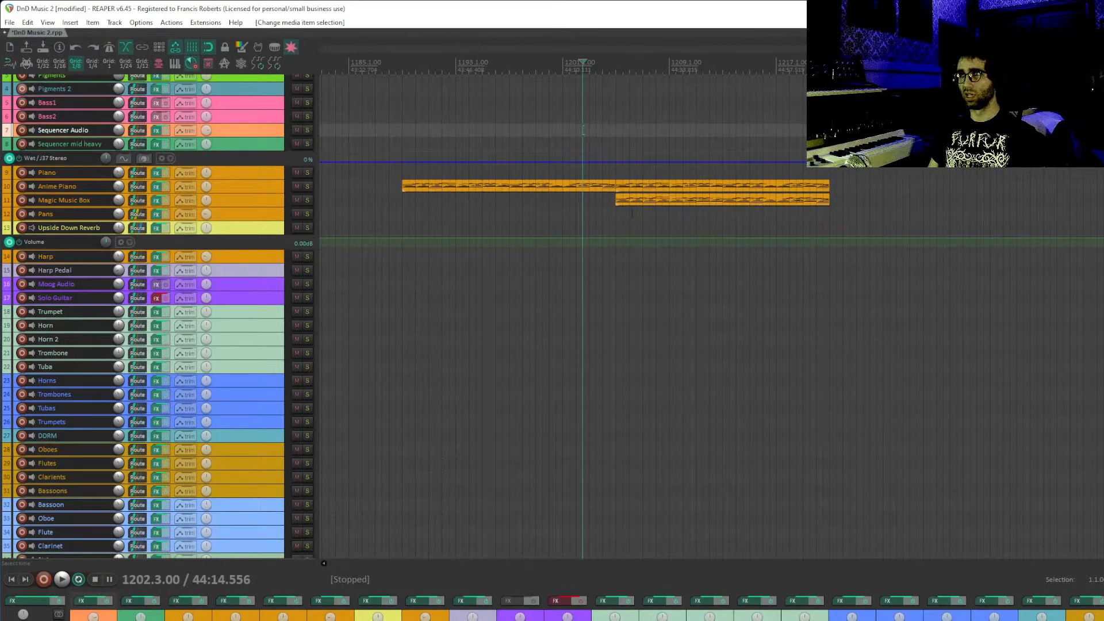
{"action": "key", "text": "ctrl+d"}
{"action": "key", "text": "ctrl+d"}
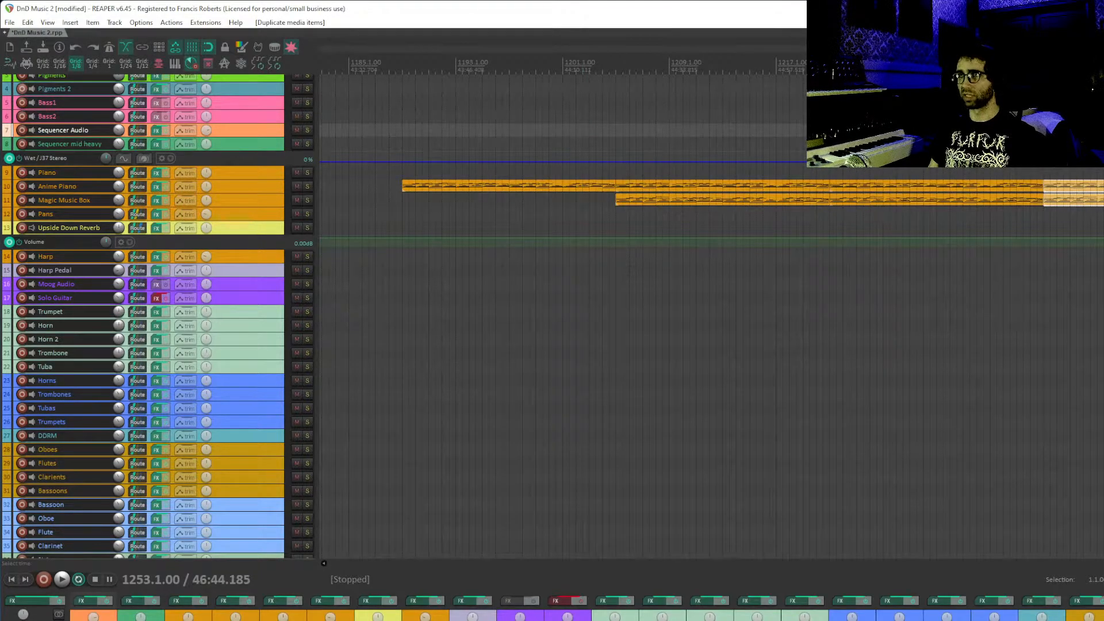
- Arm the Strings track for recording and save the project
{"action": "left_click", "coordinate": [577, 340]}
{"action": "scroll", "coordinate": [137, 420], "scroll_direction": "down", "scroll_amount": 6}
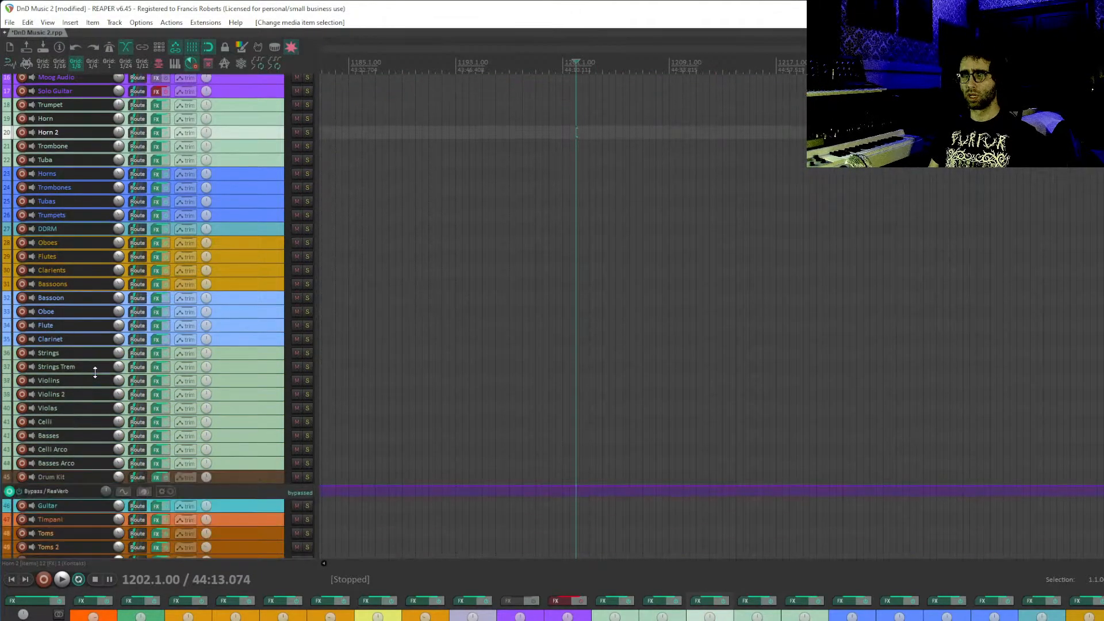
{"action": "left_click", "coordinate": [23, 356]}
{"action": "scroll", "coordinate": [23, 358], "scroll_direction": "up", "scroll_amount": 6}
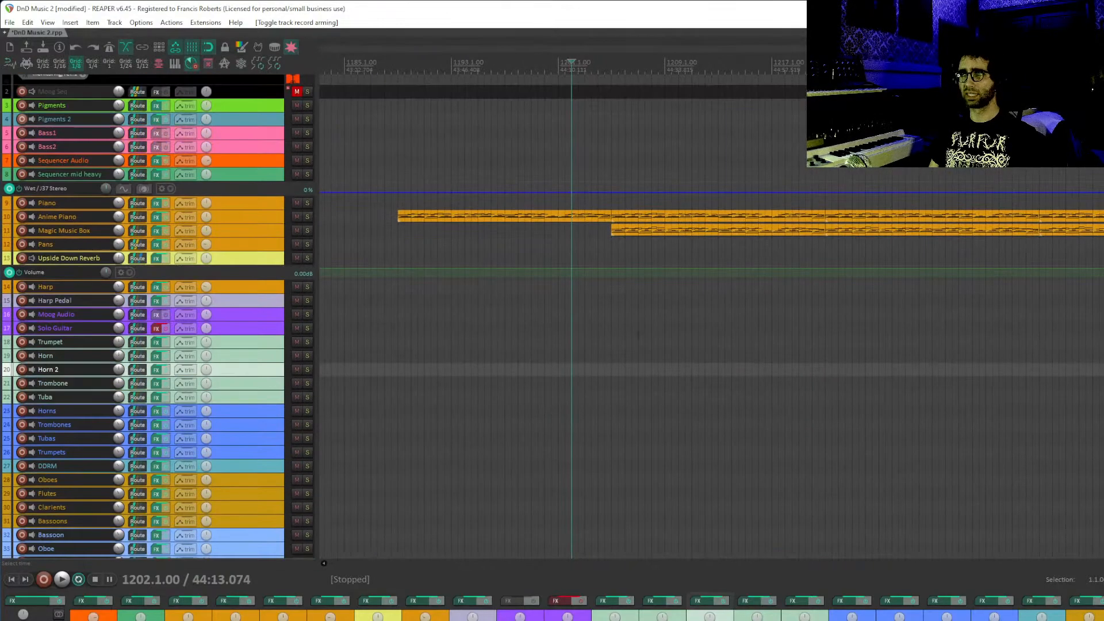
{"action": "left_click", "coordinate": [568, 328]}
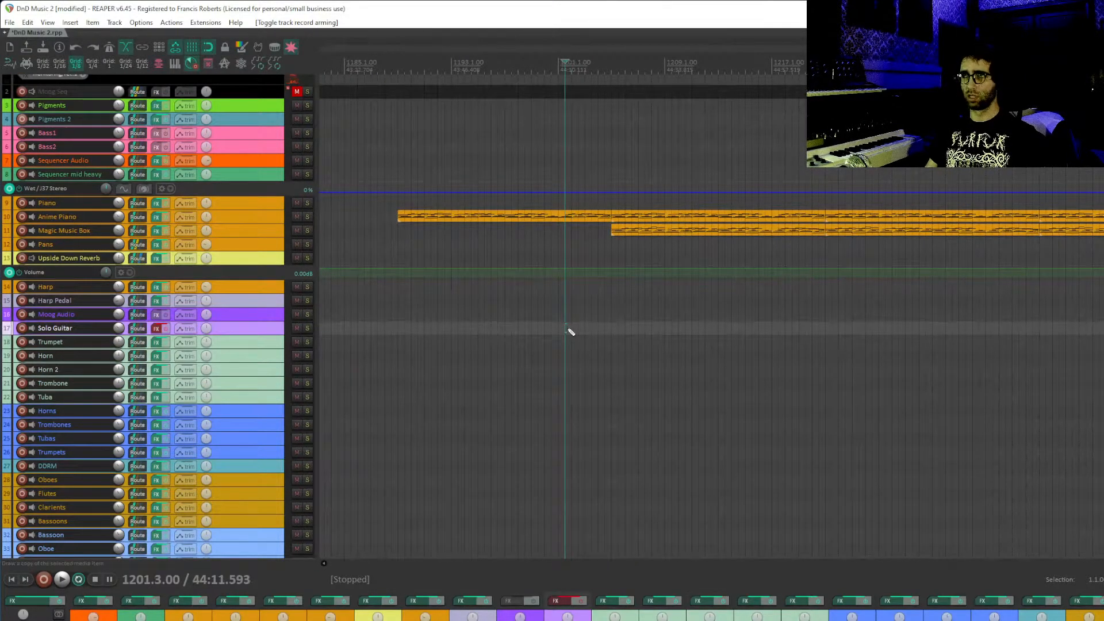
{"action": "key", "text": "ctrl+s"}
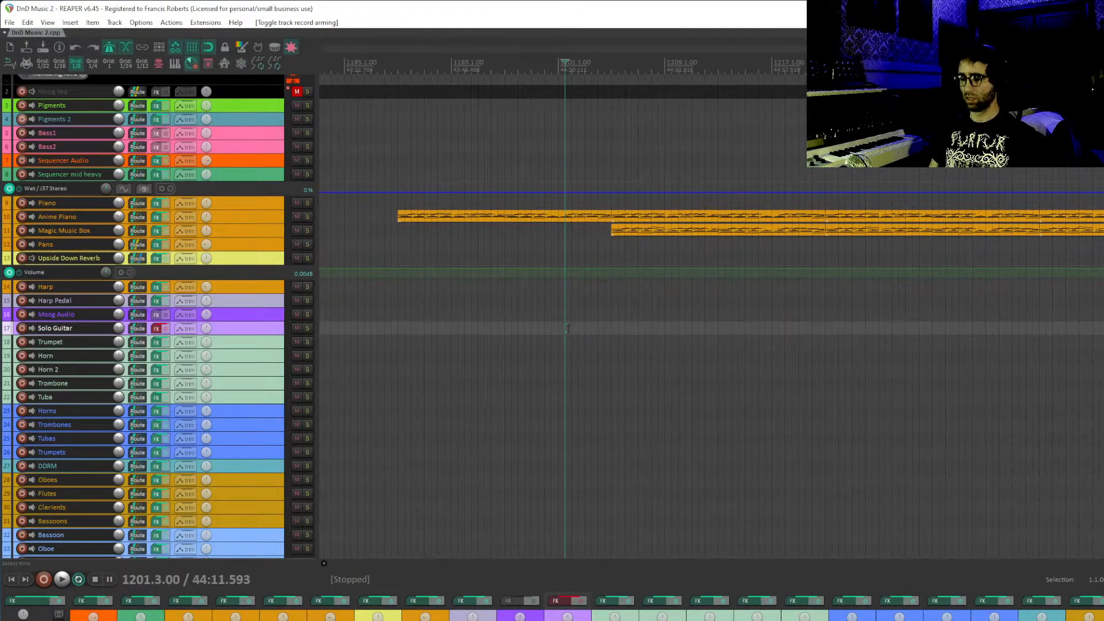
- Open the Anime Piano item at measure 1205 in the MIDI editor and examine its opening notes
{"action": "double_click", "coordinate": [622, 217]}
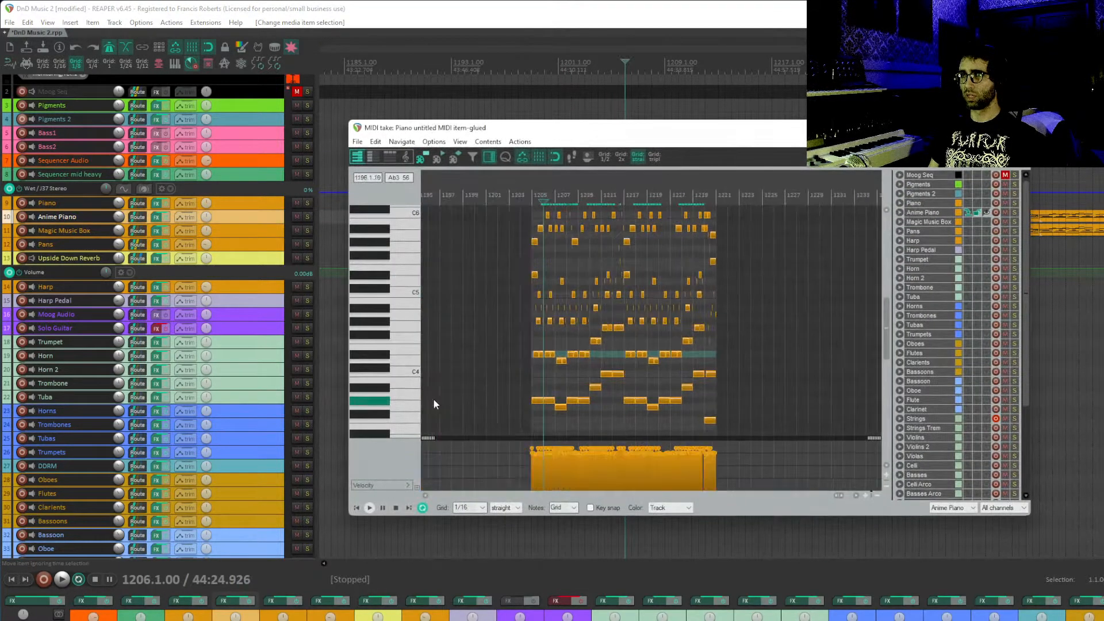
{"action": "scroll", "coordinate": [570, 409], "scroll_direction": "up", "scroll_amount": 2}
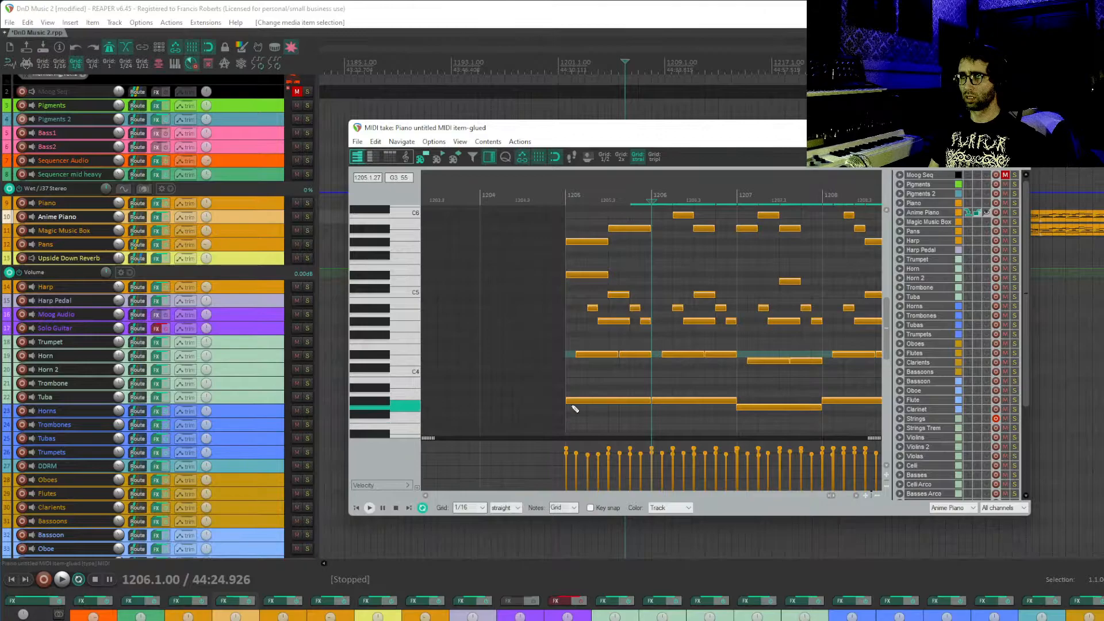
{"action": "left_click", "coordinate": [572, 403]}
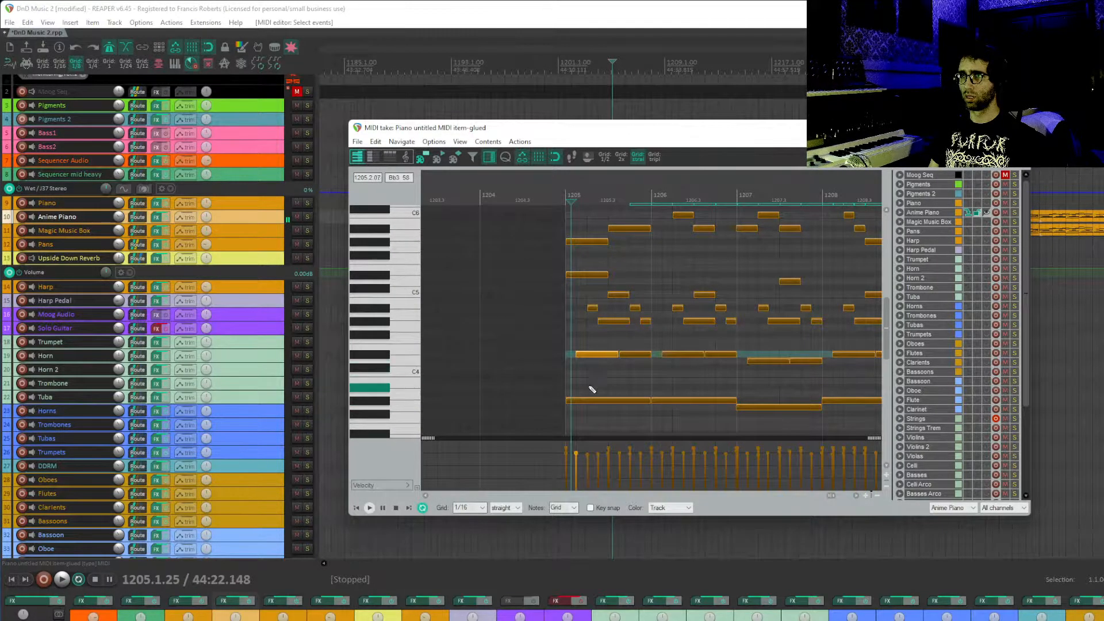
{"action": "key", "text": "Escape"}
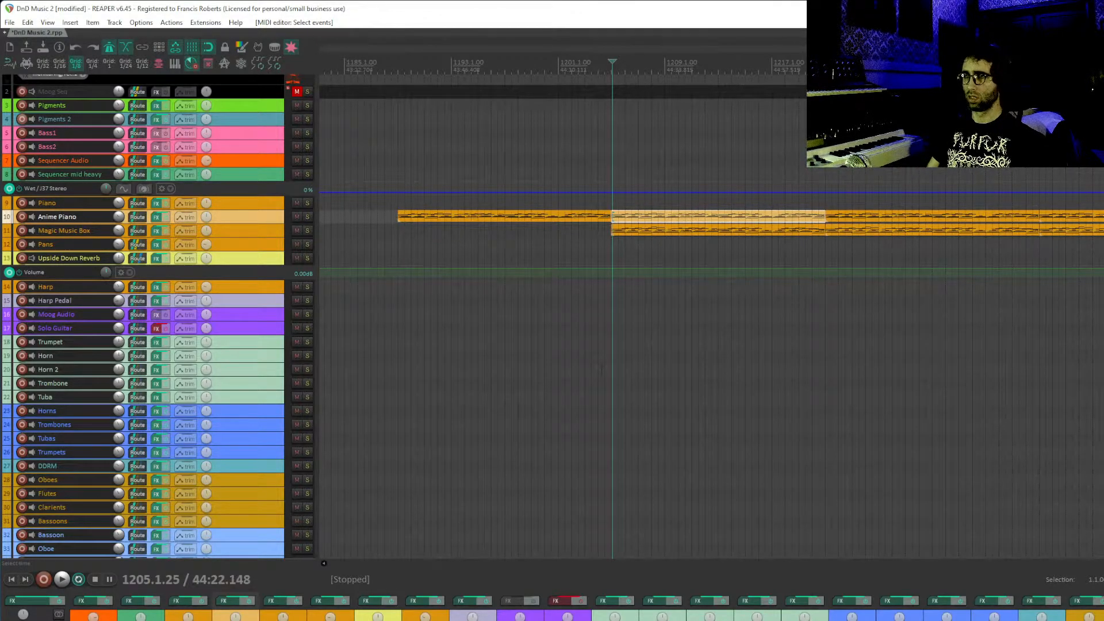
- Try to record a Strings part from measure 1205 and undo the recorded take
{"action": "left_click", "coordinate": [611, 313]}
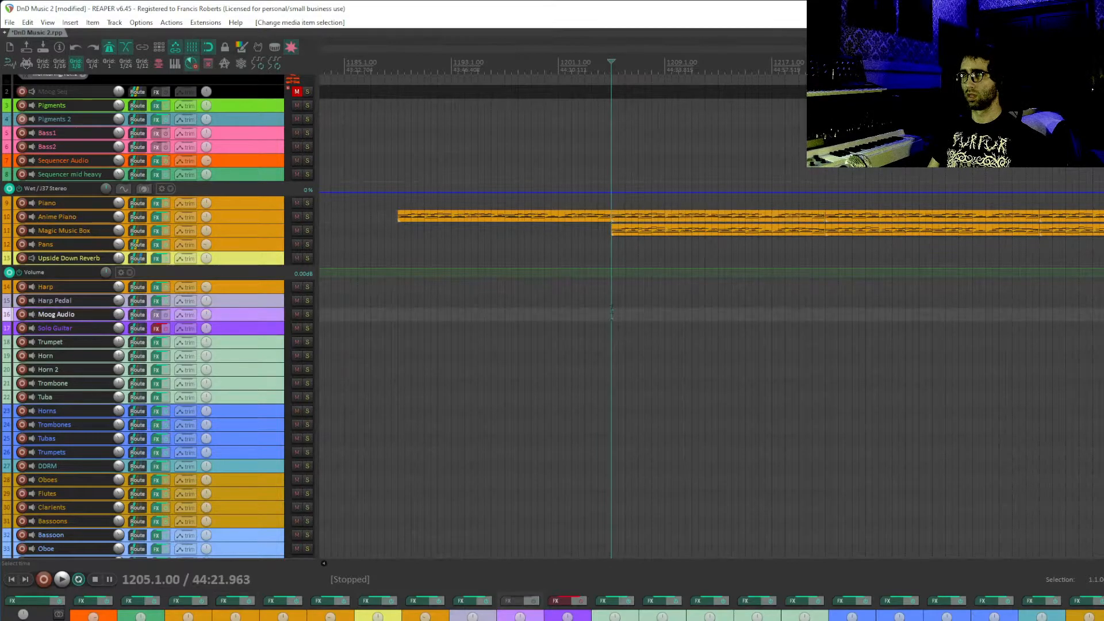
{"action": "key", "text": "ctrl+m"}
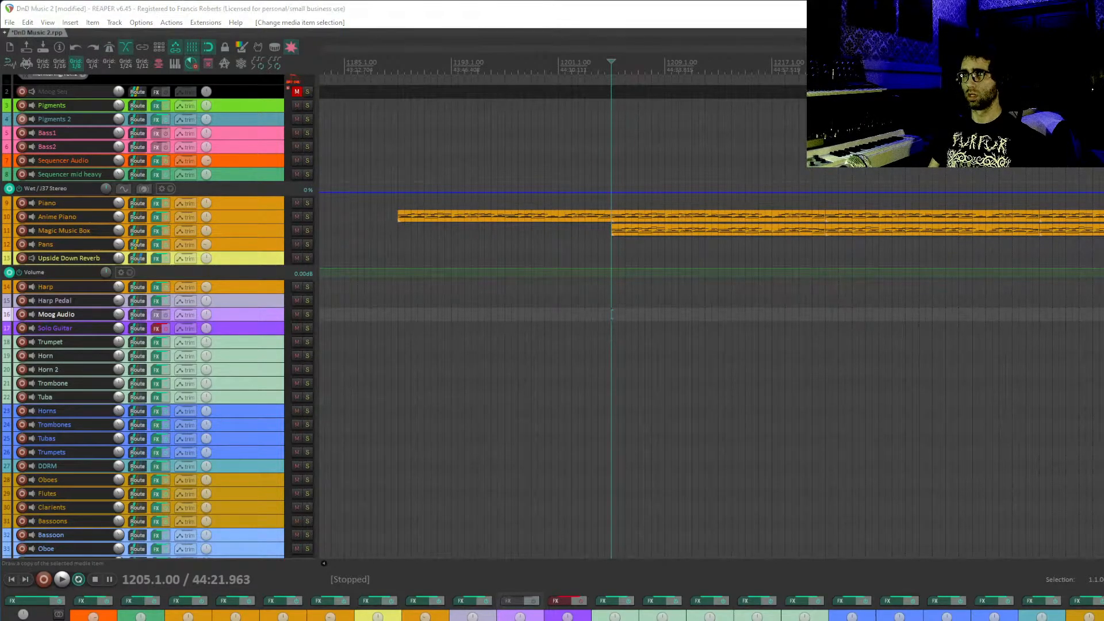
{"action": "left_click", "coordinate": [620, 386]}
{"action": "left_click", "coordinate": [612, 381]}
{"action": "key", "text": "ctrl+r"}
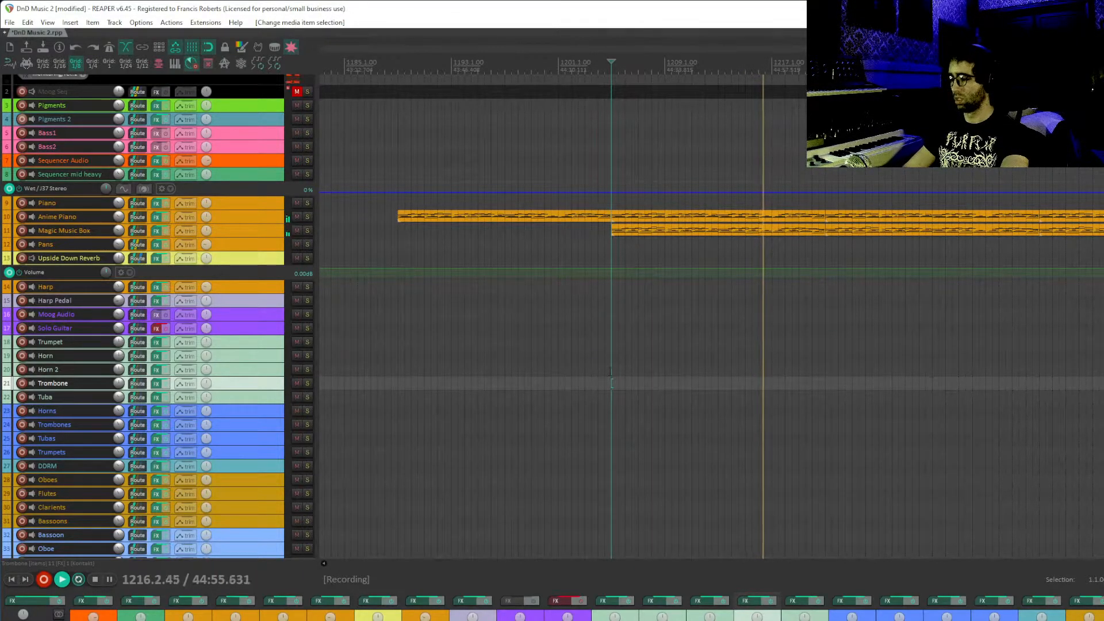
{"action": "key", "text": "space"}
{"action": "left_click_drag", "start_coordinate": [674, 394], "coordinate": [661, 352]}
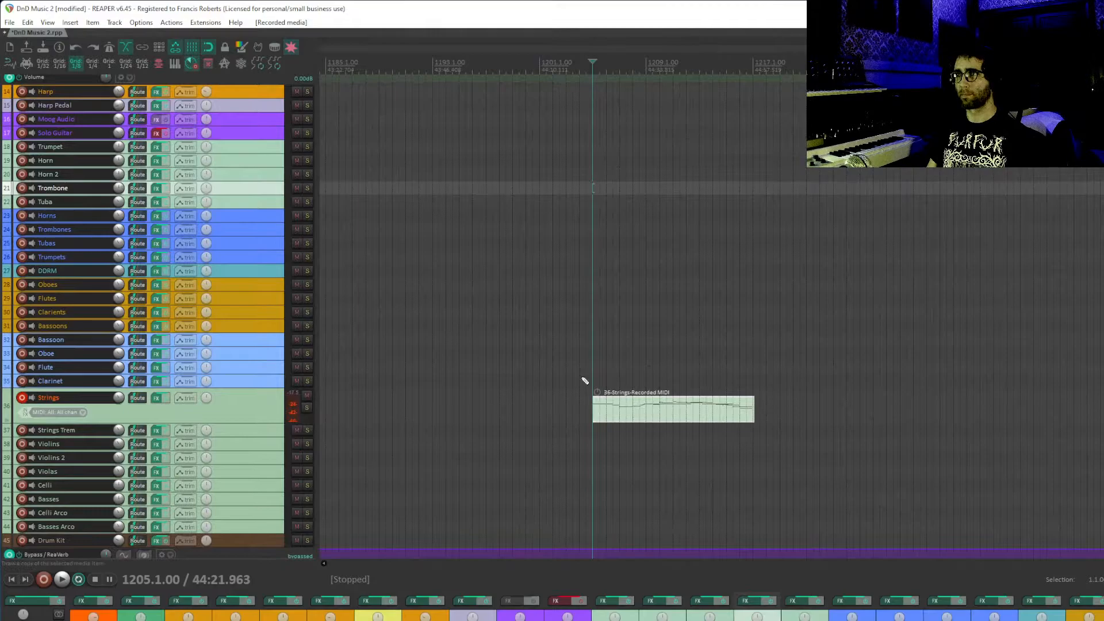
{"action": "key", "text": "ctrl+z"}
- Add a marker at measure 1205 and record a short trial Strings take from it, deleting the take
{"action": "left_click_drag", "start_coordinate": [595, 361], "coordinate": [580, 395]}
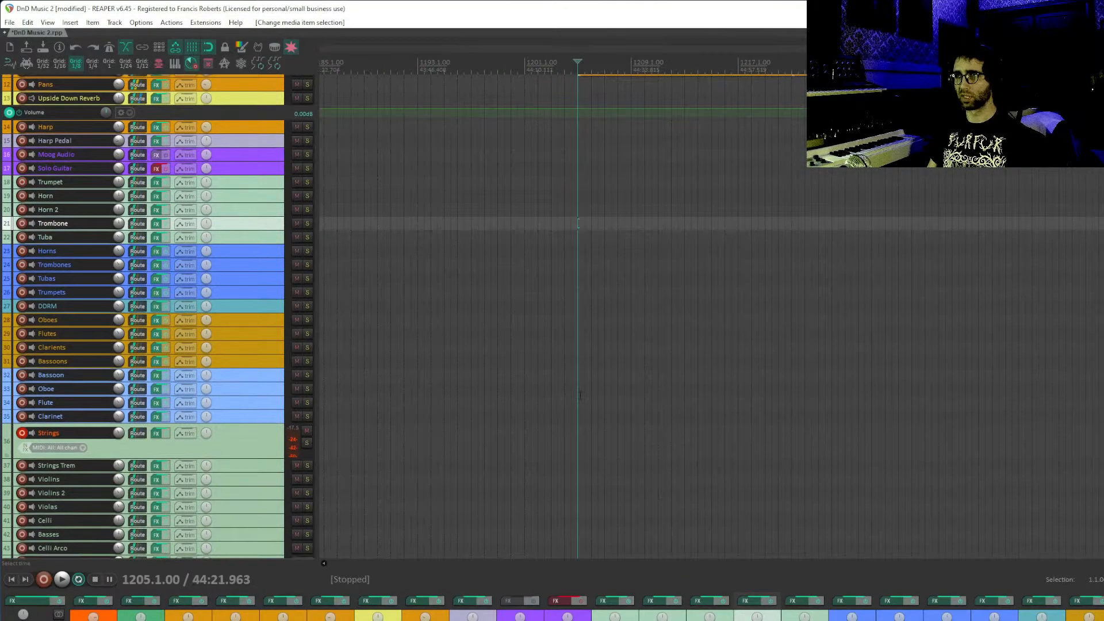
{"action": "left_click_drag", "start_coordinate": [798, 325], "coordinate": [711, 258]}
{"action": "key", "text": "ctrl+r"}
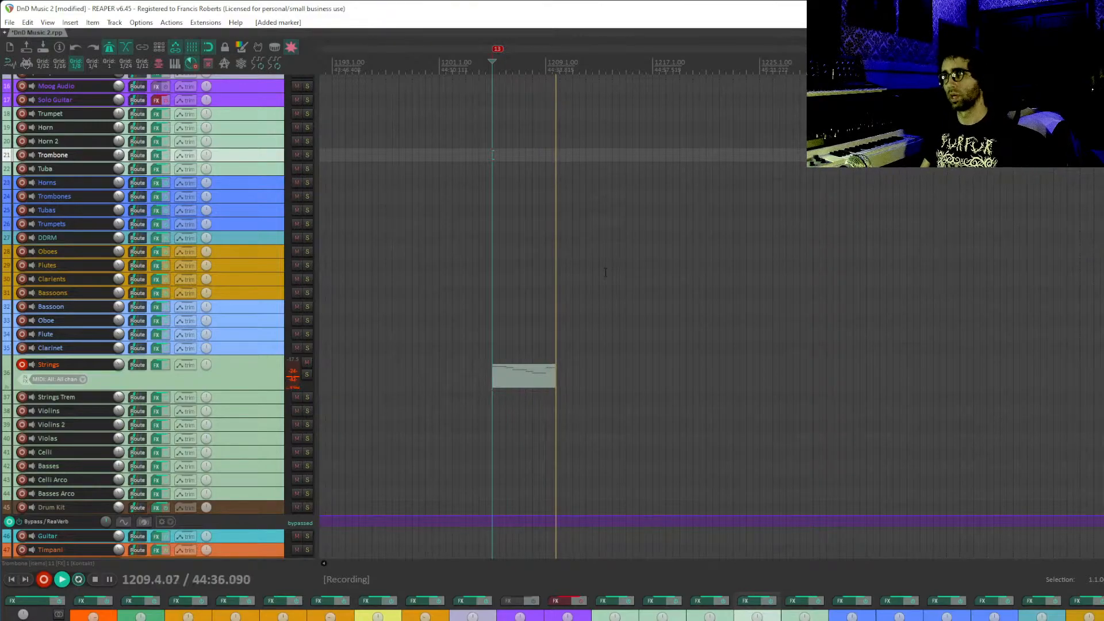
{"action": "key", "text": "space"}
{"action": "left_click", "coordinate": [491, 335]}
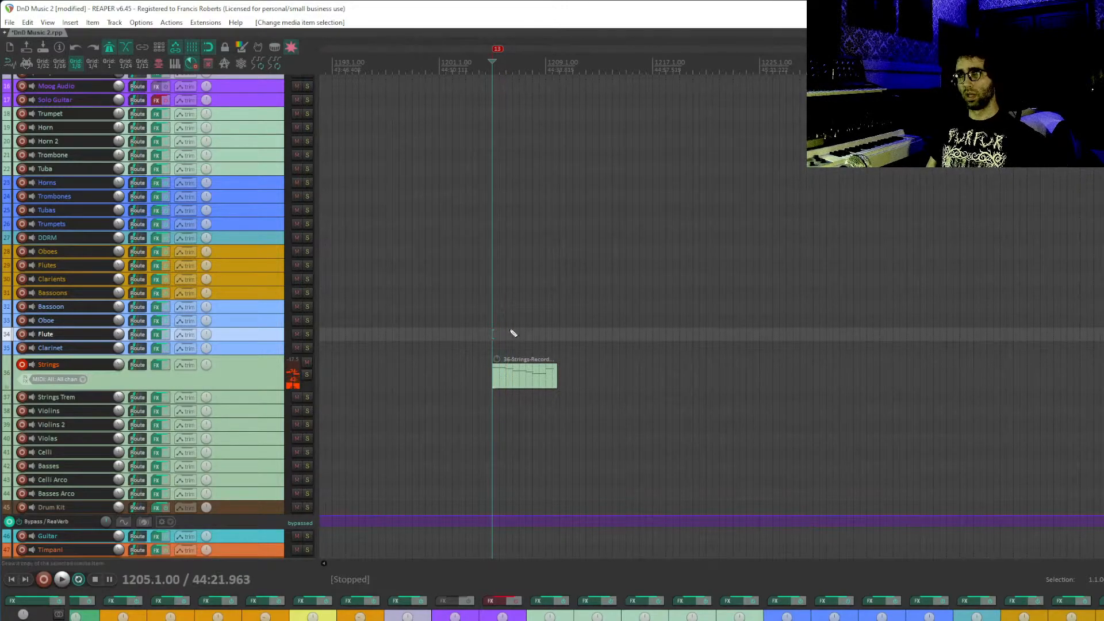
{"action": "left_click", "coordinate": [536, 382]}
{"action": "key", "text": "Delete"}
- Record two more trial Strings takes from measure 1205 and discard both
{"action": "left_click", "coordinate": [493, 372]}
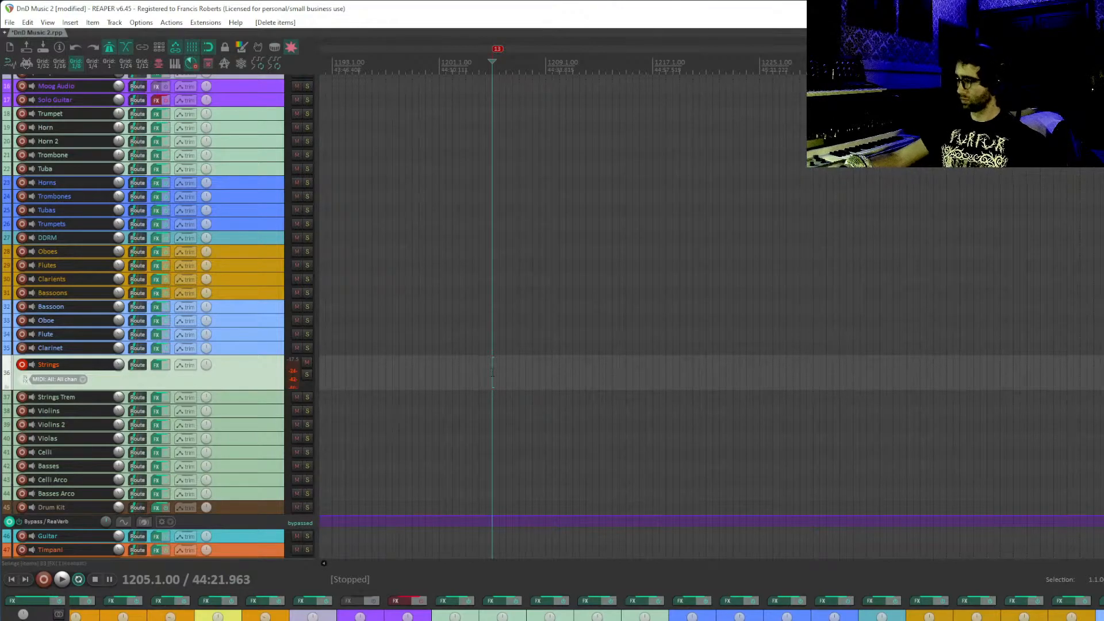
{"action": "key", "text": "ctrl+r"}
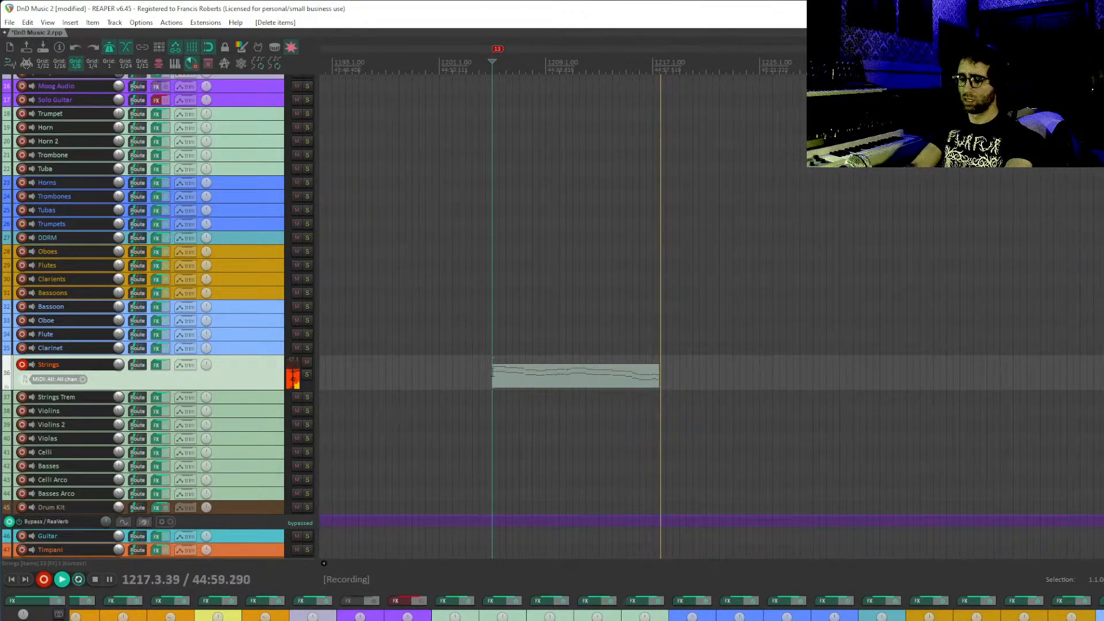
{"action": "key", "text": "space"}
{"action": "scroll", "coordinate": [598, 411], "scroll_direction": "up", "scroll_amount": 3}
{"action": "scroll", "coordinate": [572, 441], "scroll_direction": "down", "scroll_amount": 3}
{"action": "key", "text": "Delete"}
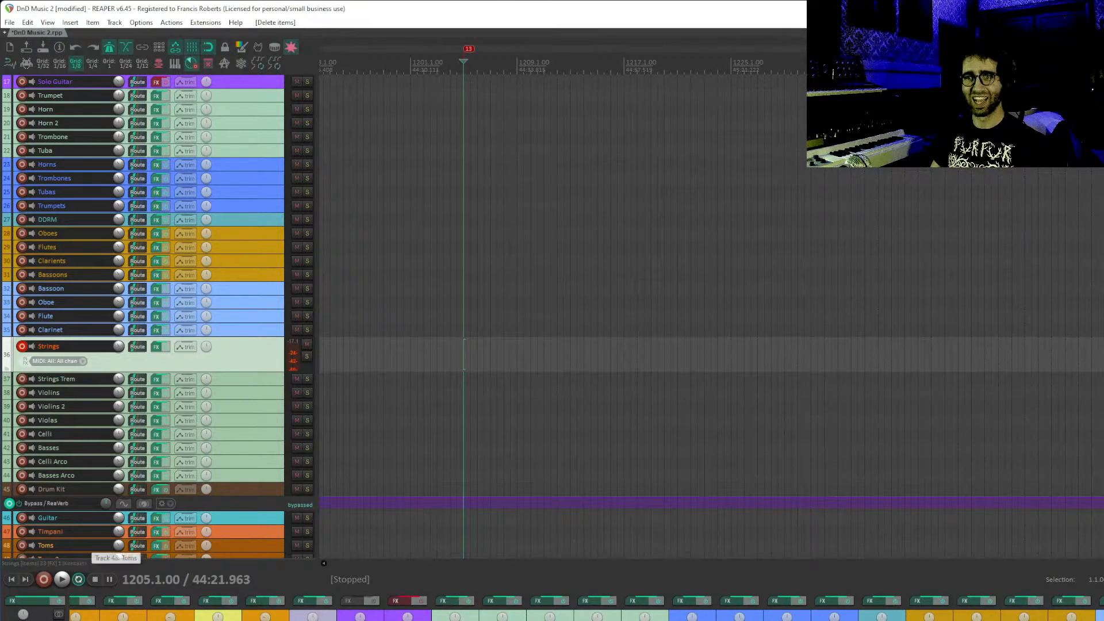
{"action": "key", "text": "ctrl+r"}
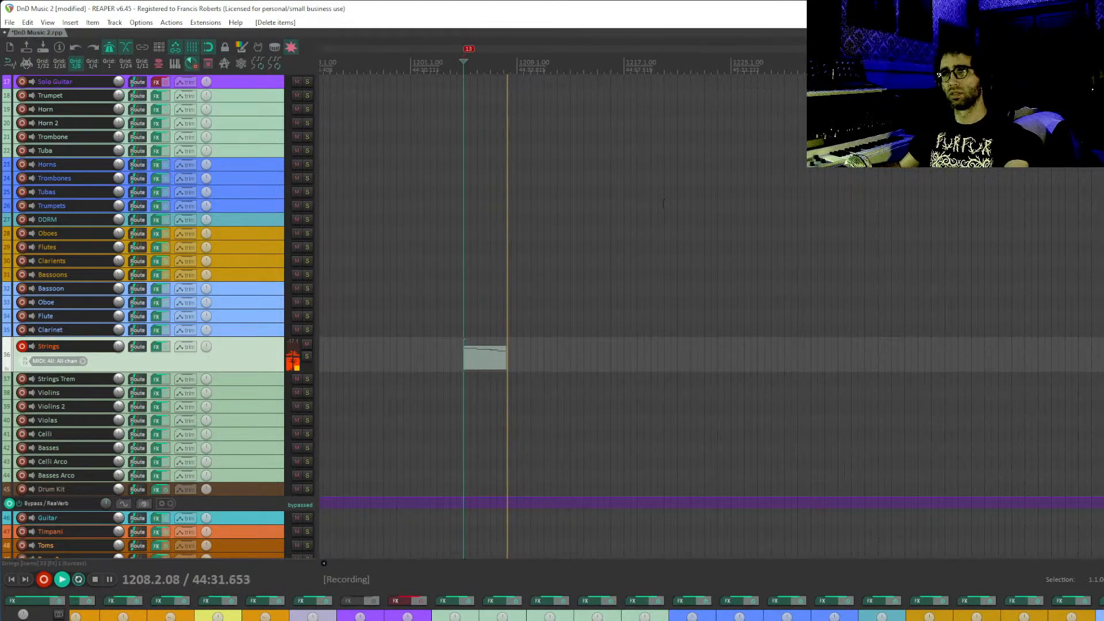
{"action": "key", "text": "space"}
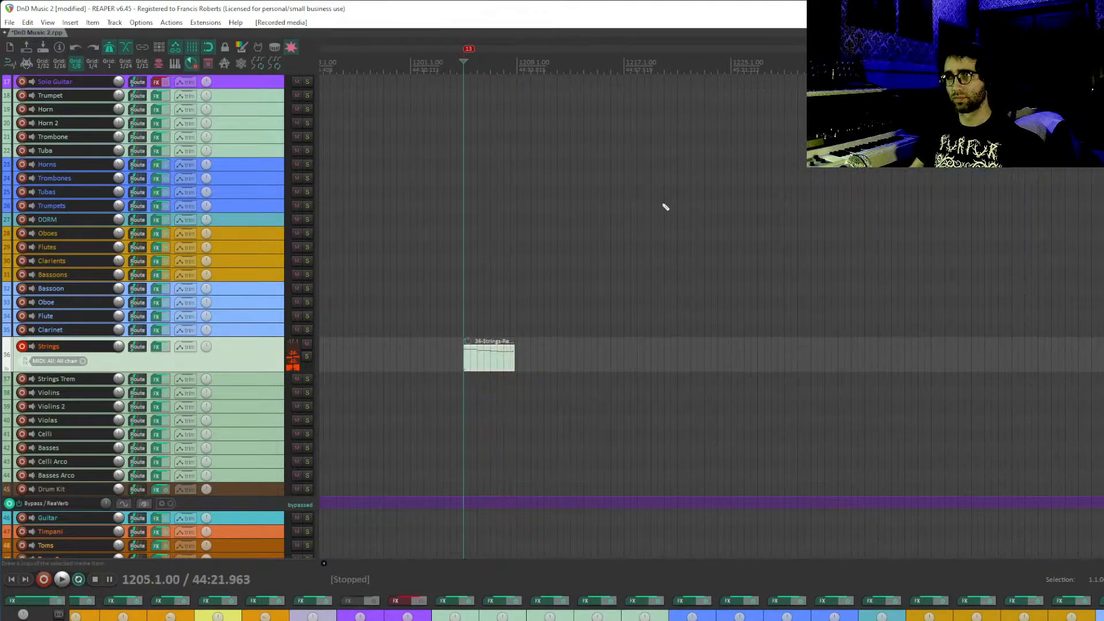
- Record the Strings part from measure 1205 to about measure 1224 and disarm the track
{"action": "key", "text": "ctrl+r"}
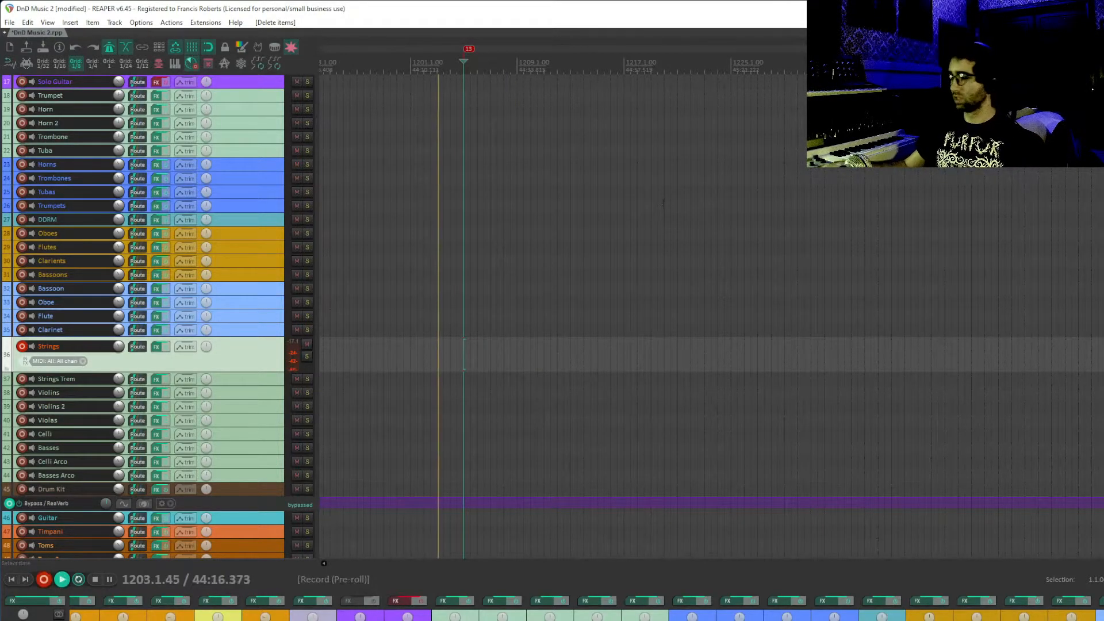
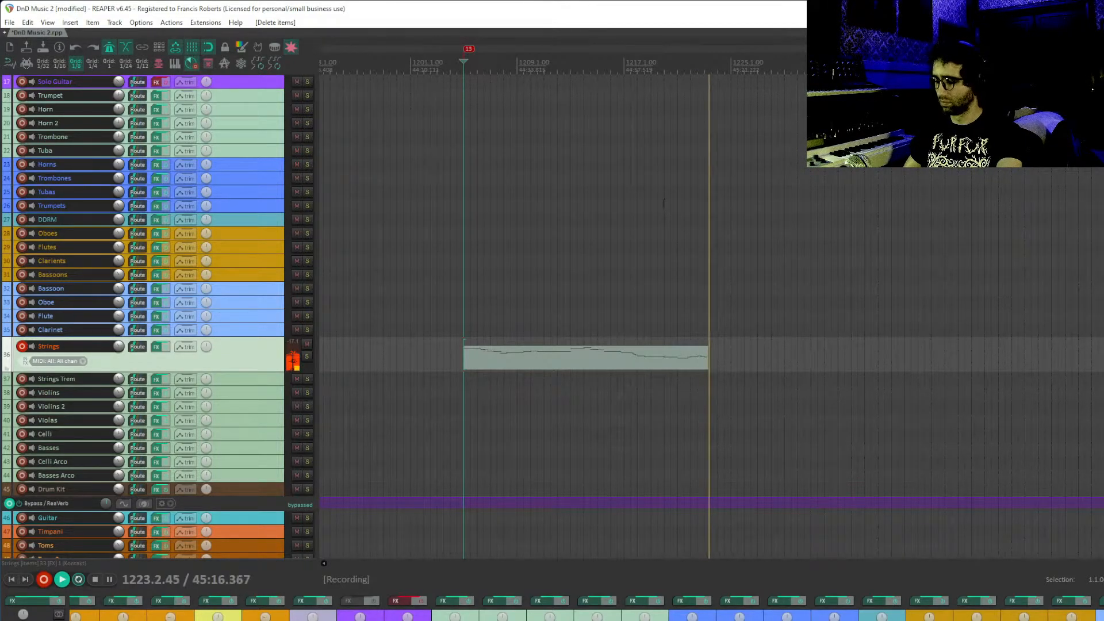
{"action": "key", "text": "space"}
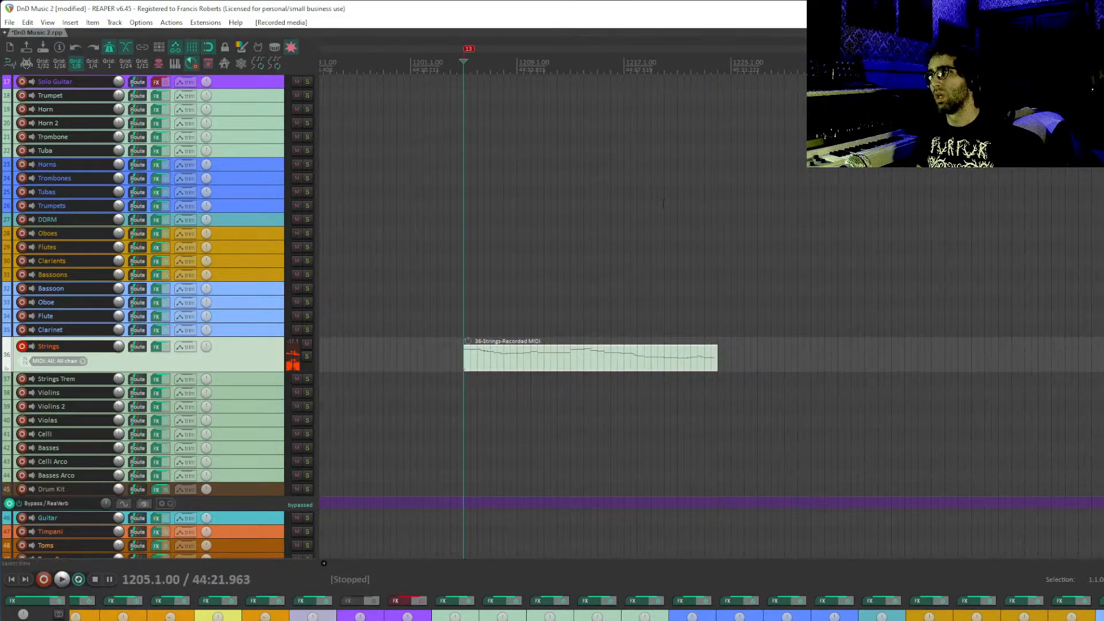
{"action": "left_click", "coordinate": [21, 347]}
- Play back from measure 1205, try the Oboe track as the armed instrument, and arm the Clarients track in its place
{"action": "key", "text": "space"}
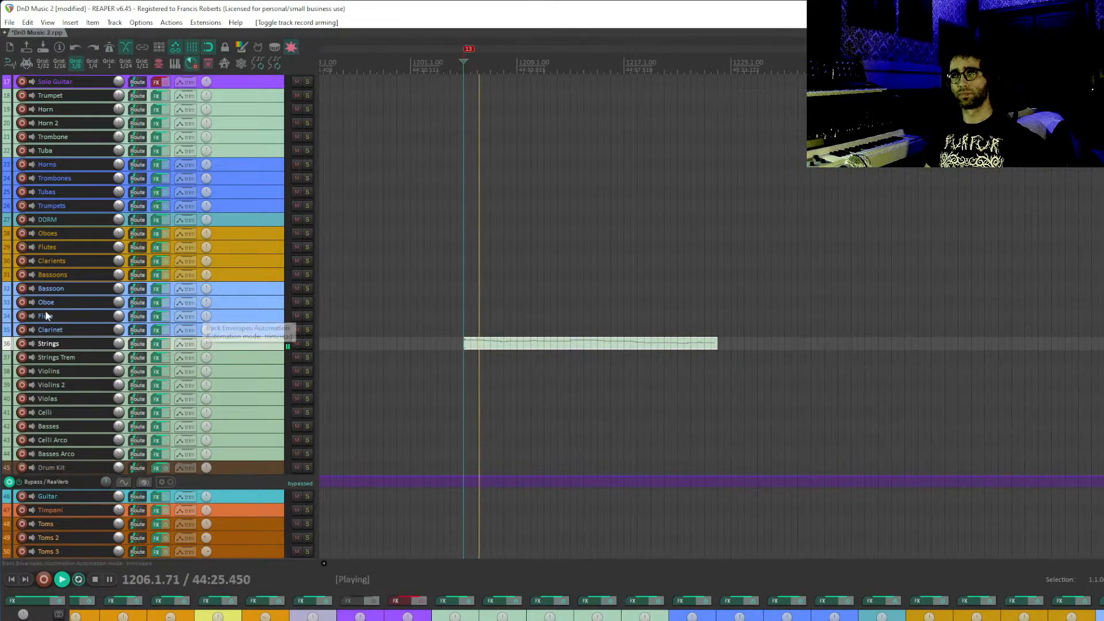
{"action": "left_click", "coordinate": [22, 301]}
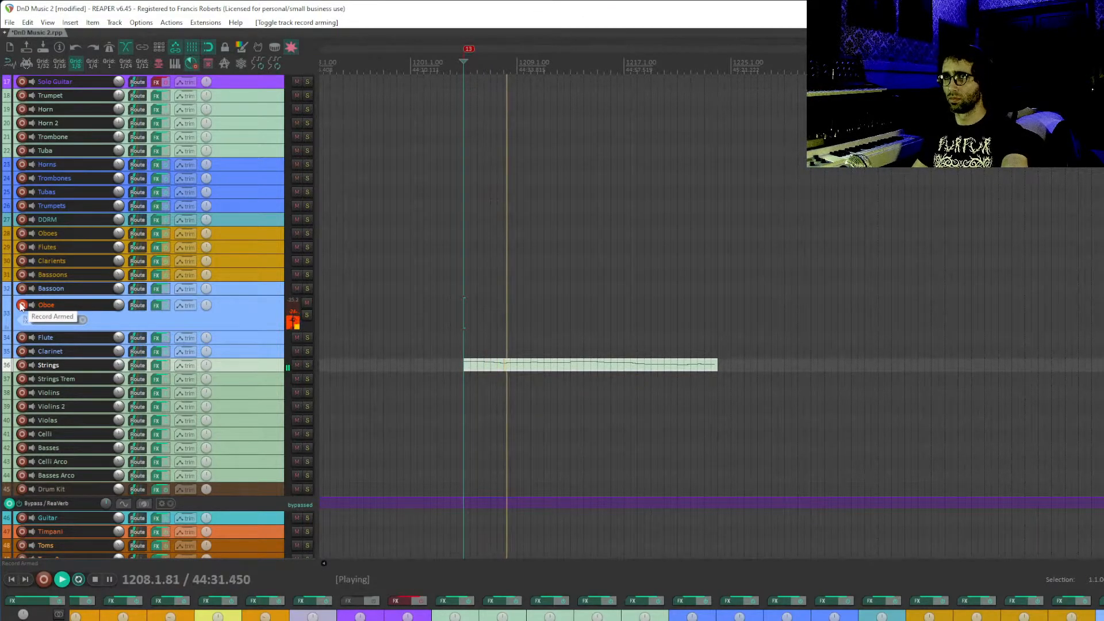
{"action": "left_click", "coordinate": [21, 306]}
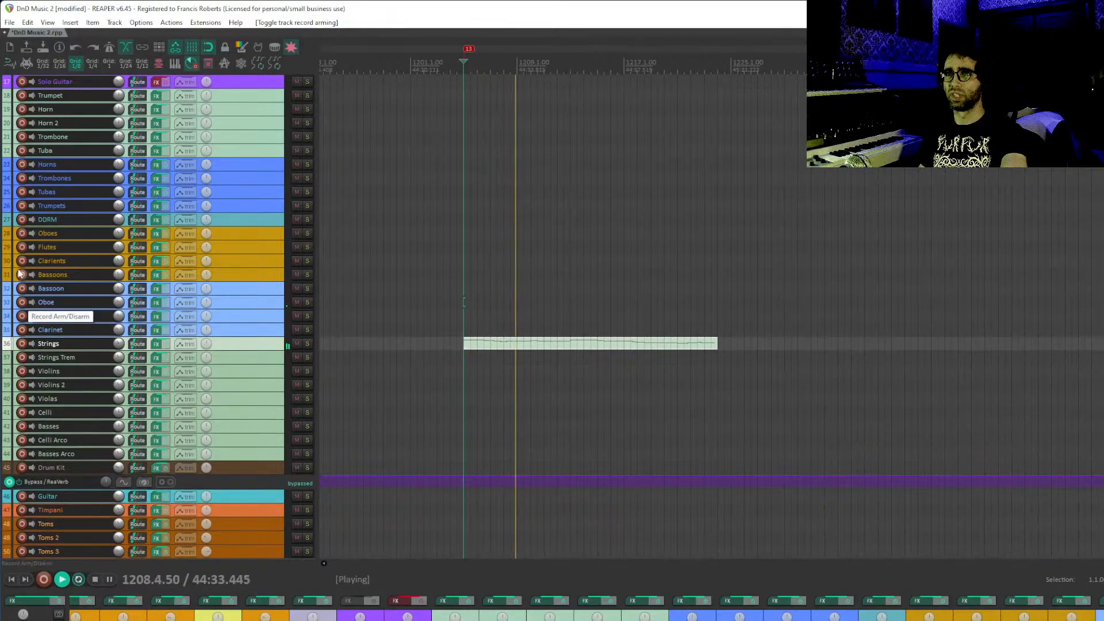
{"action": "left_click", "coordinate": [22, 261]}
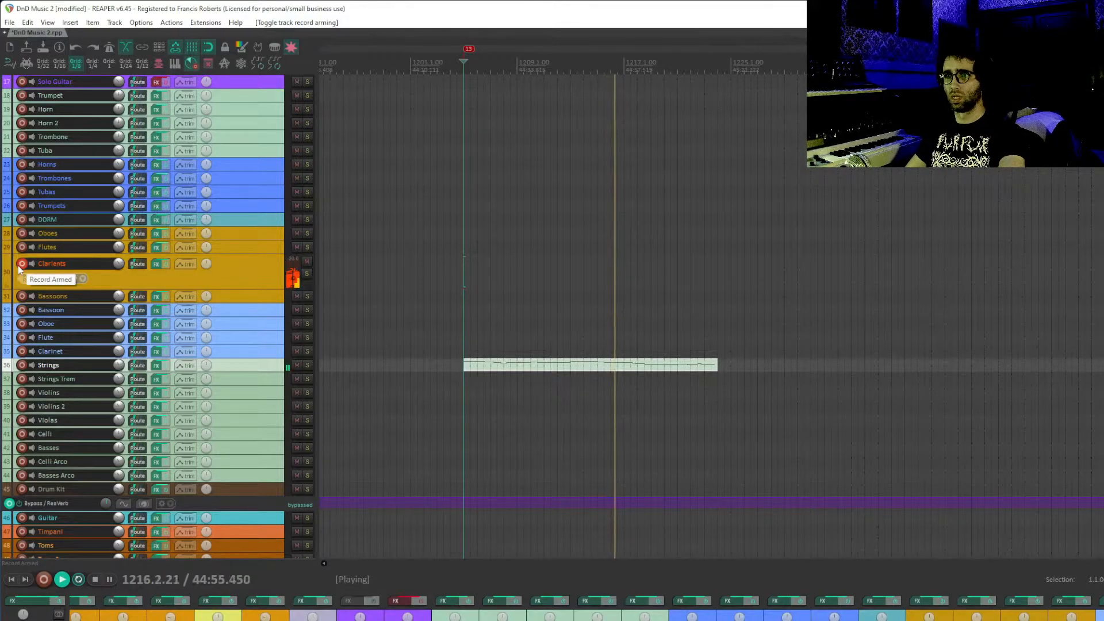
- Stop playback, disarm Clarients, and audition the Flutes track over the Strings from measure 1205, disarming it at the end
{"action": "key", "text": "space"}
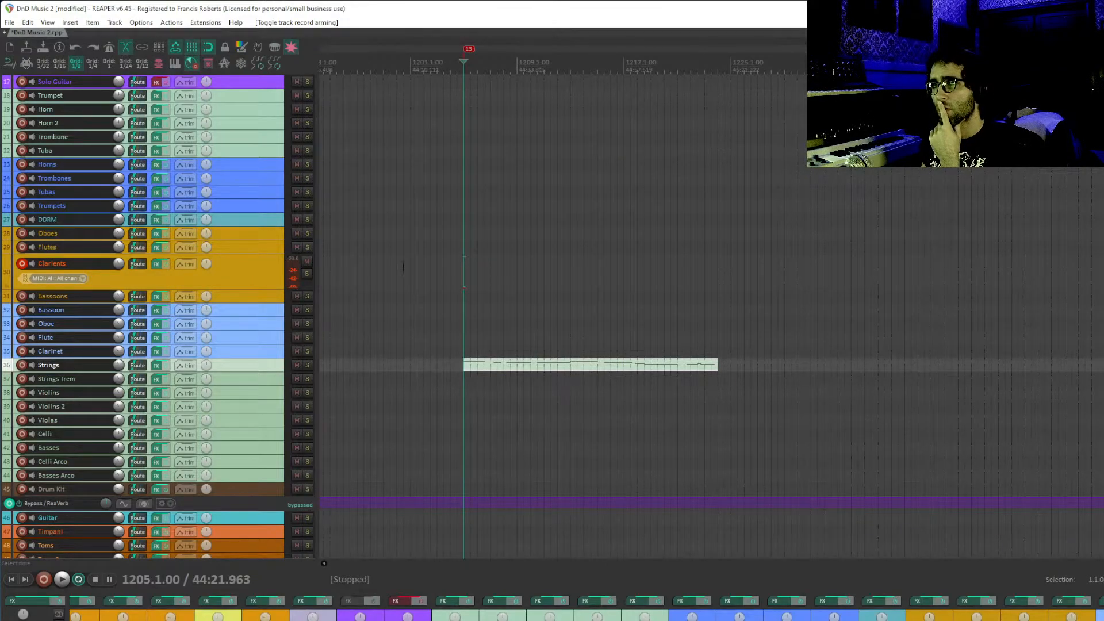
{"action": "left_click", "coordinate": [21, 268]}
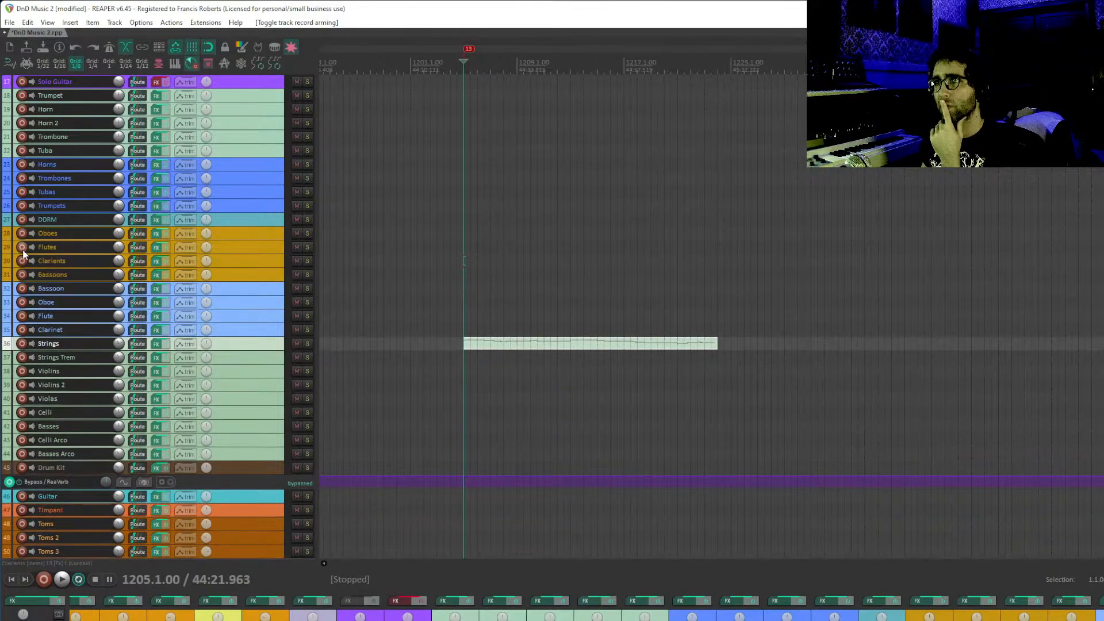
{"action": "left_click", "coordinate": [22, 248]}
{"action": "key", "text": "space"}
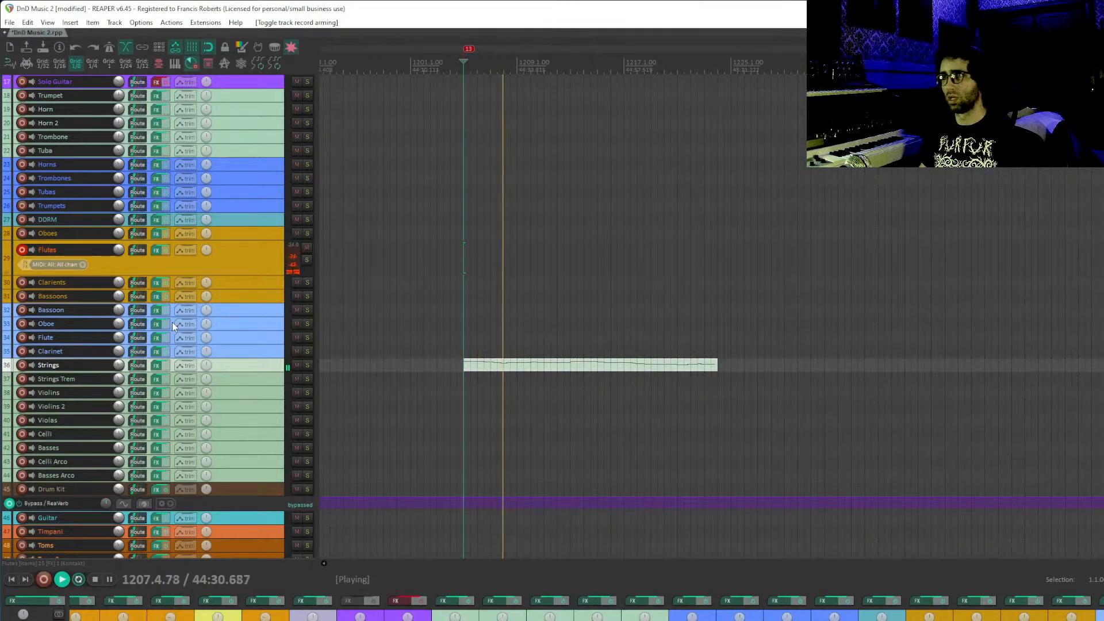
{"action": "left_click_drag", "start_coordinate": [565, 300], "coordinate": [521, 263]}
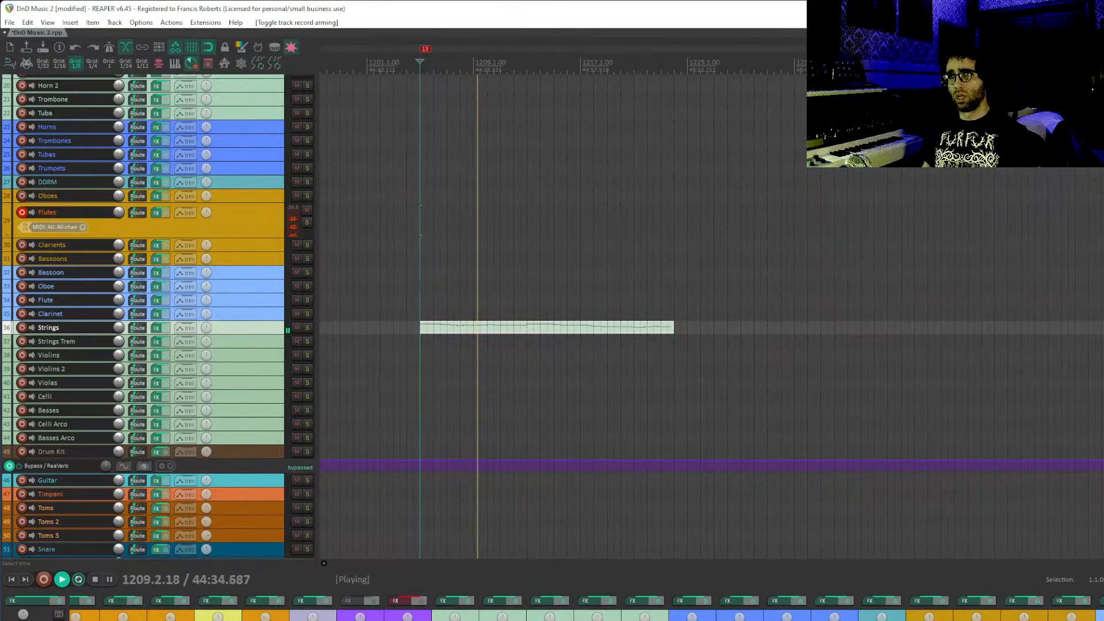
{"action": "key", "text": "space"}
{"action": "left_click", "coordinate": [22, 212]}
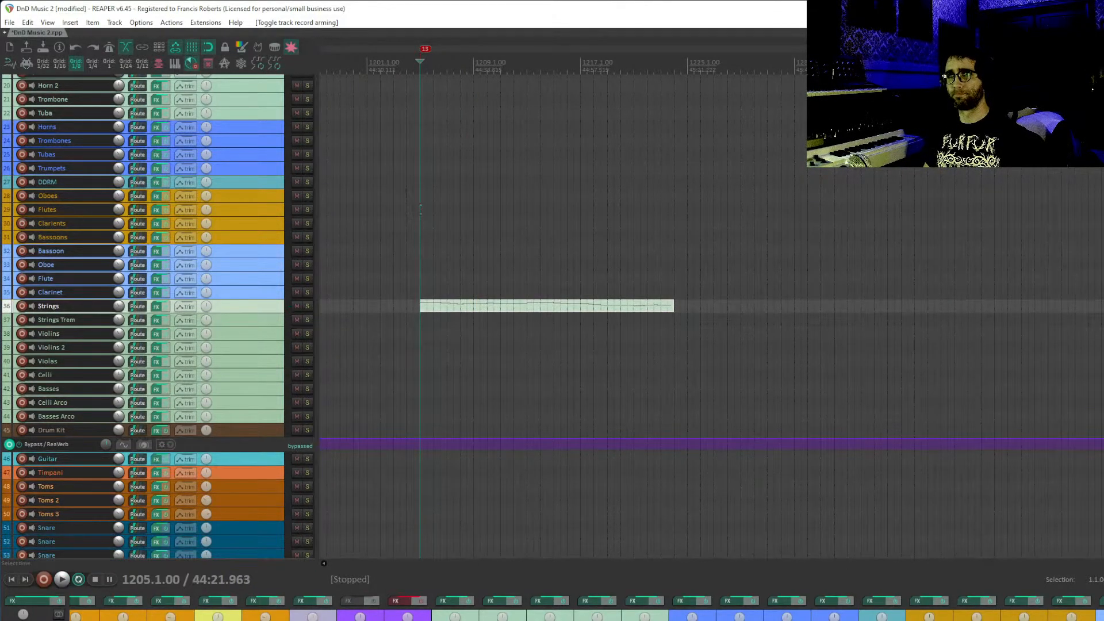
- Audition the Horns track as the armed instrument over the Strings from measure 1205 to about measure 1219, and disarm it
{"action": "left_click", "coordinate": [21, 127]}
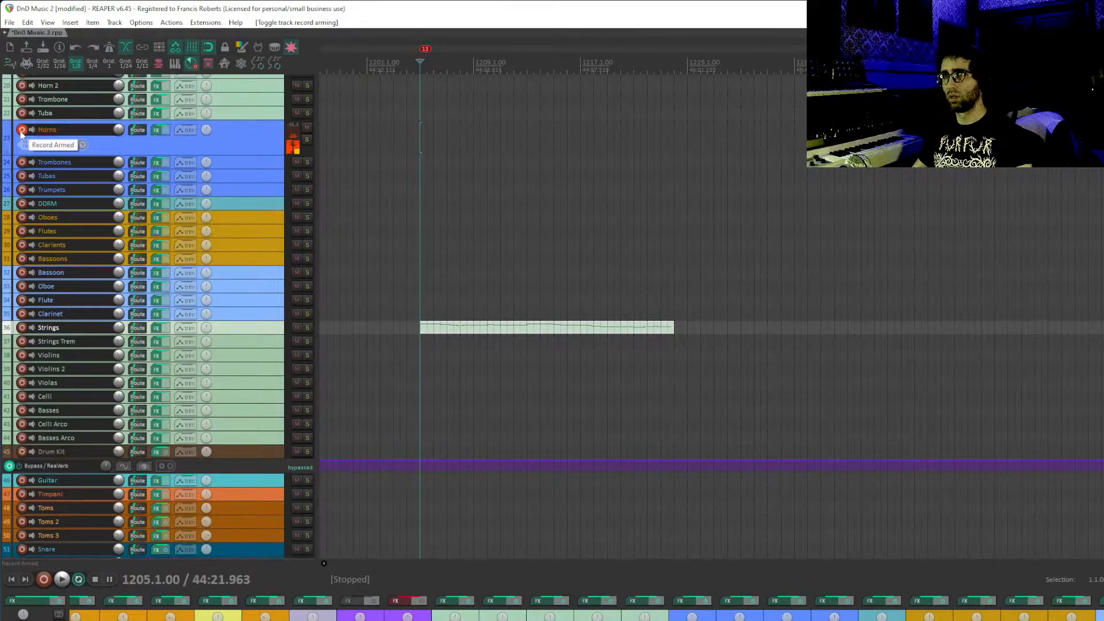
{"action": "key", "text": "space"}
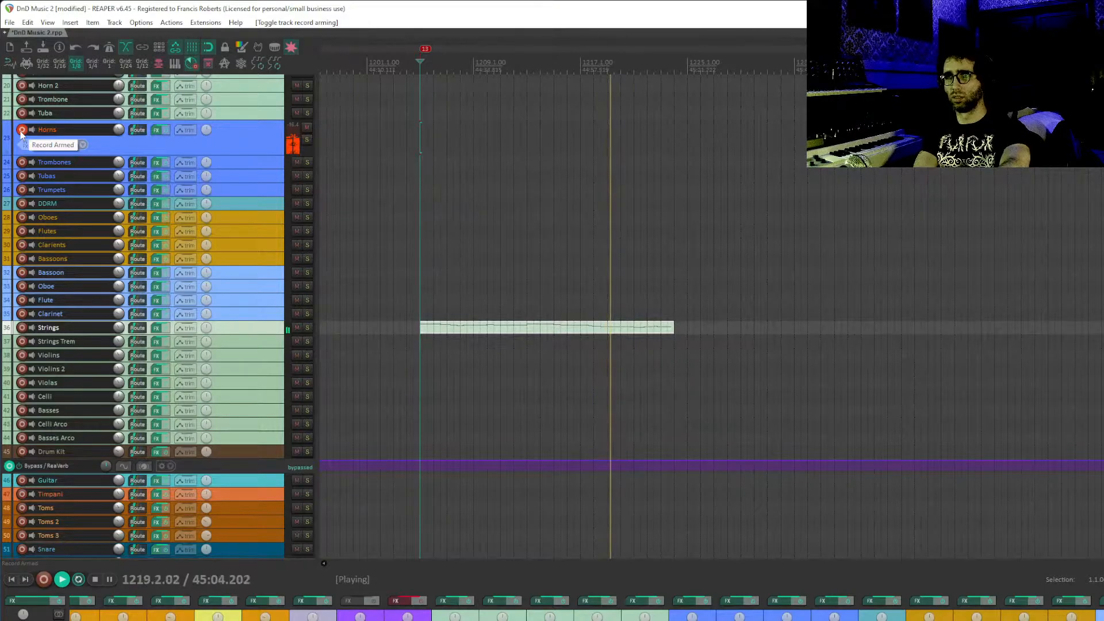
{"action": "key", "text": "space"}
{"action": "left_click", "coordinate": [21, 131]}
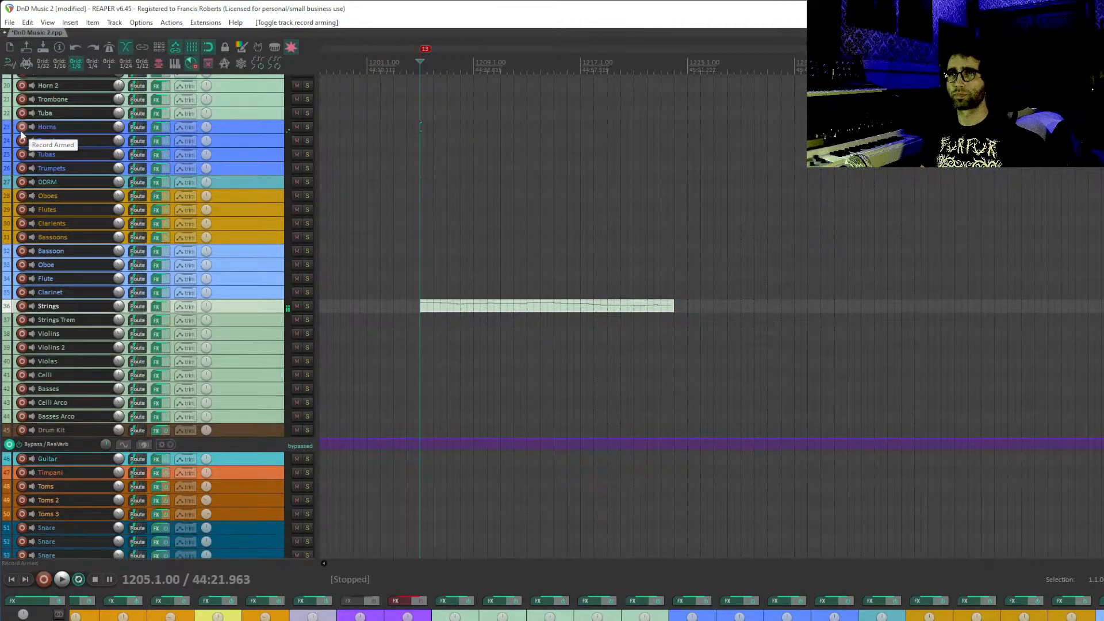
{"action": "left_click_drag", "start_coordinate": [499, 249], "coordinate": [459, 284]}
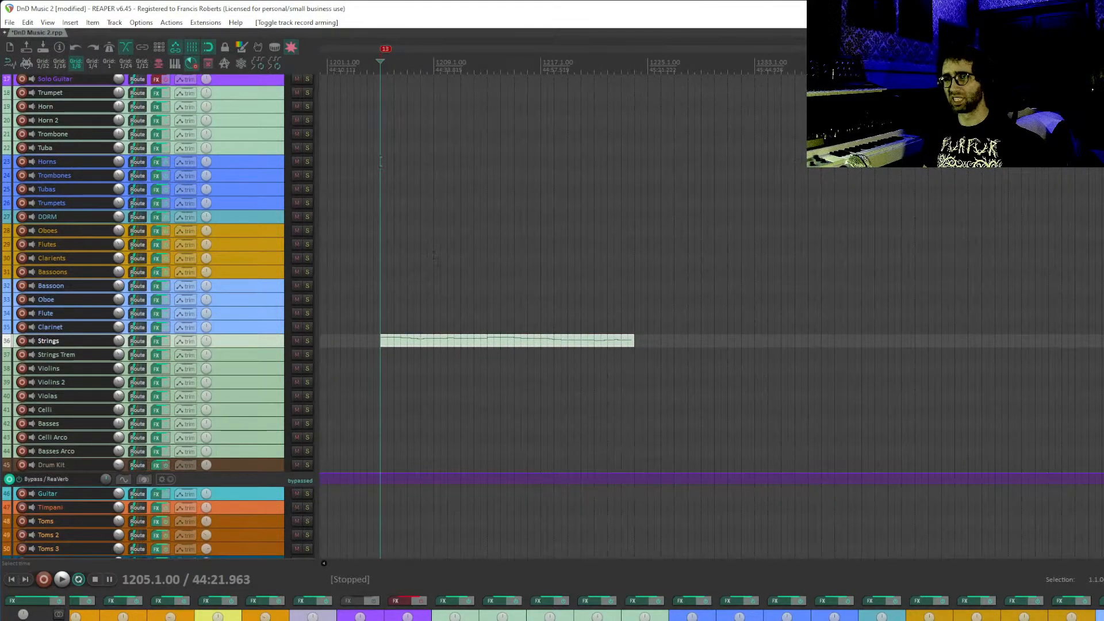
- Listen to the recorded Strings part from measure 1205 while selecting the Flute and Bassoon tracks as candidates
{"action": "left_click", "coordinate": [381, 314]}
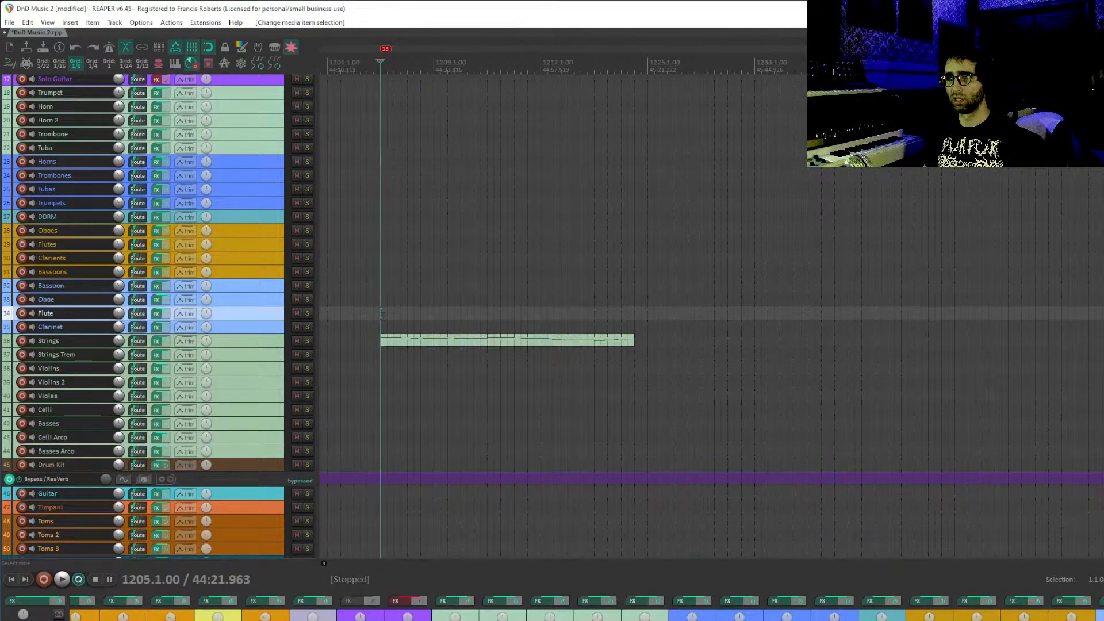
{"action": "left_click_drag", "start_coordinate": [380, 313], "coordinate": [354, 283]}
{"action": "key", "text": "space"}
{"action": "key", "text": "space"}
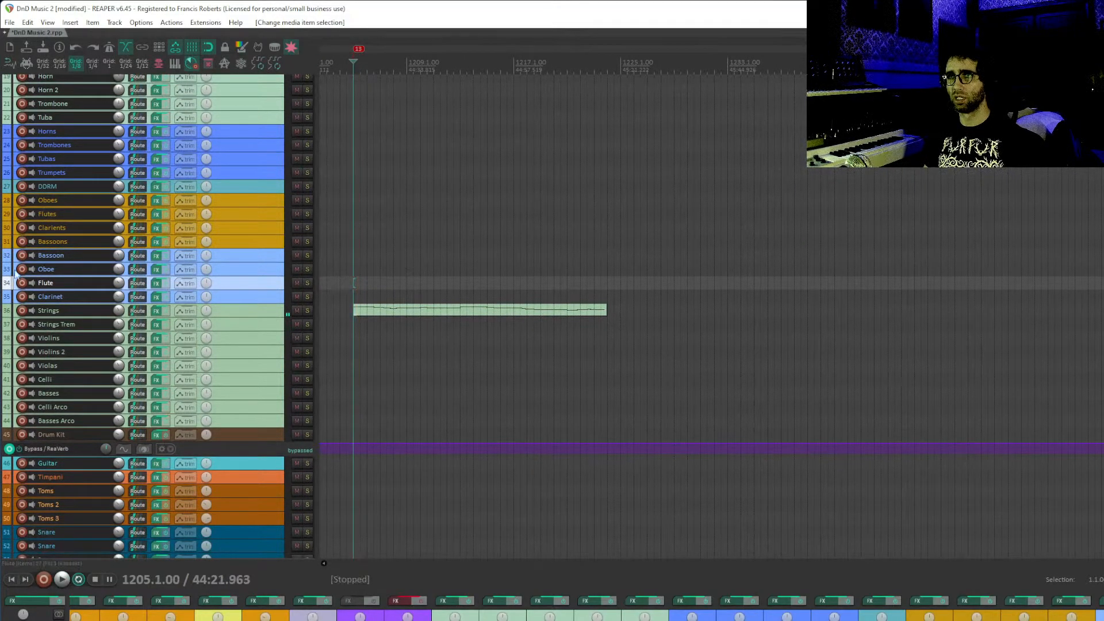
{"action": "left_click", "coordinate": [257, 257]}
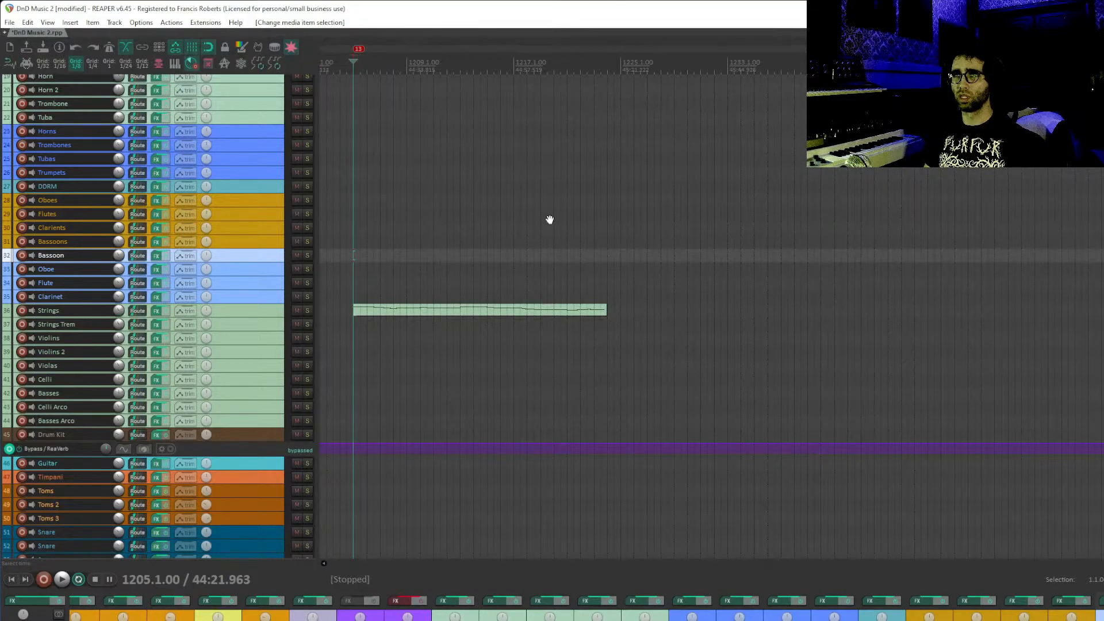
{"action": "scroll", "coordinate": [549, 133], "scroll_direction": "down", "scroll_amount": 3}
{"action": "left_click_drag", "start_coordinate": [476, 200], "coordinate": [466, 260]}
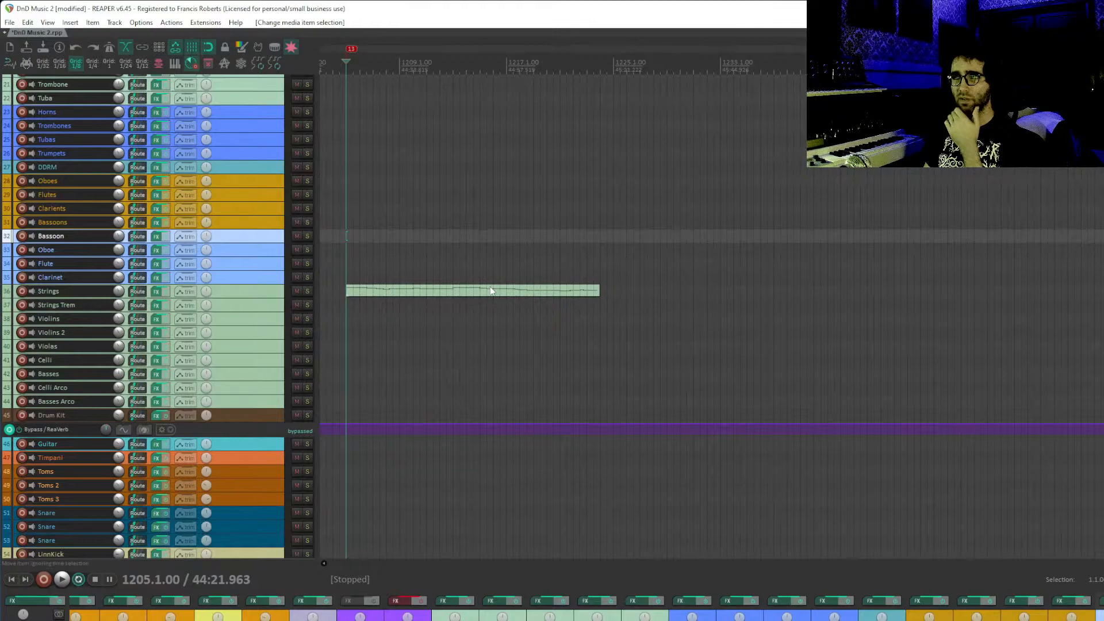
{"action": "left_click_drag", "start_coordinate": [449, 223], "coordinate": [461, 249]}
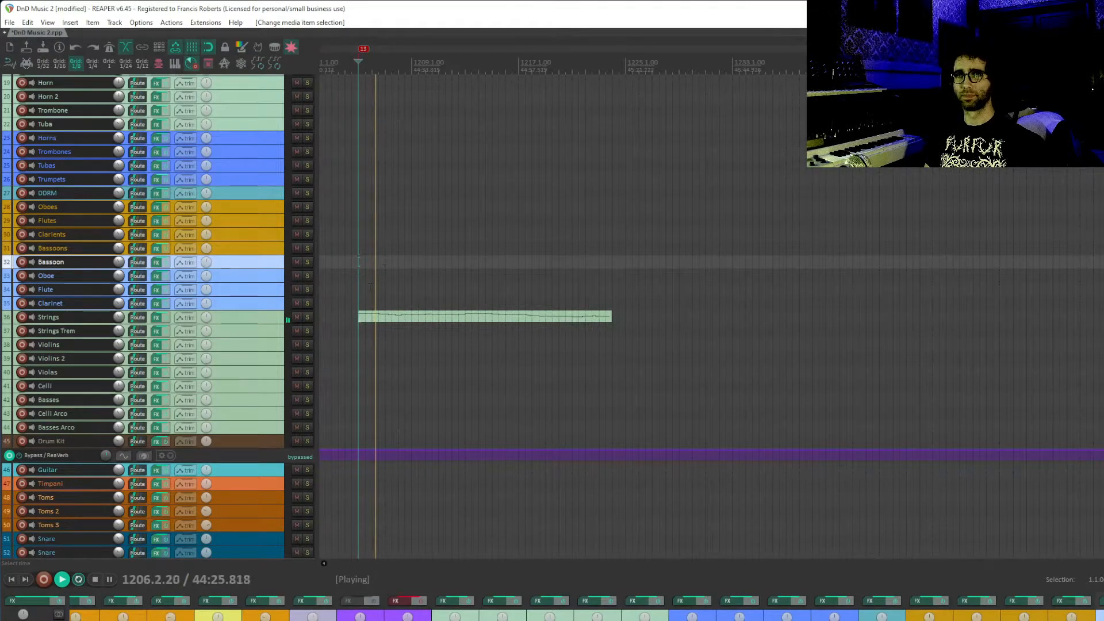
{"action": "left_click_drag", "start_coordinate": [372, 270], "coordinate": [491, 528]}
{"action": "left_click_drag", "start_coordinate": [491, 366], "coordinate": [510, 89]}
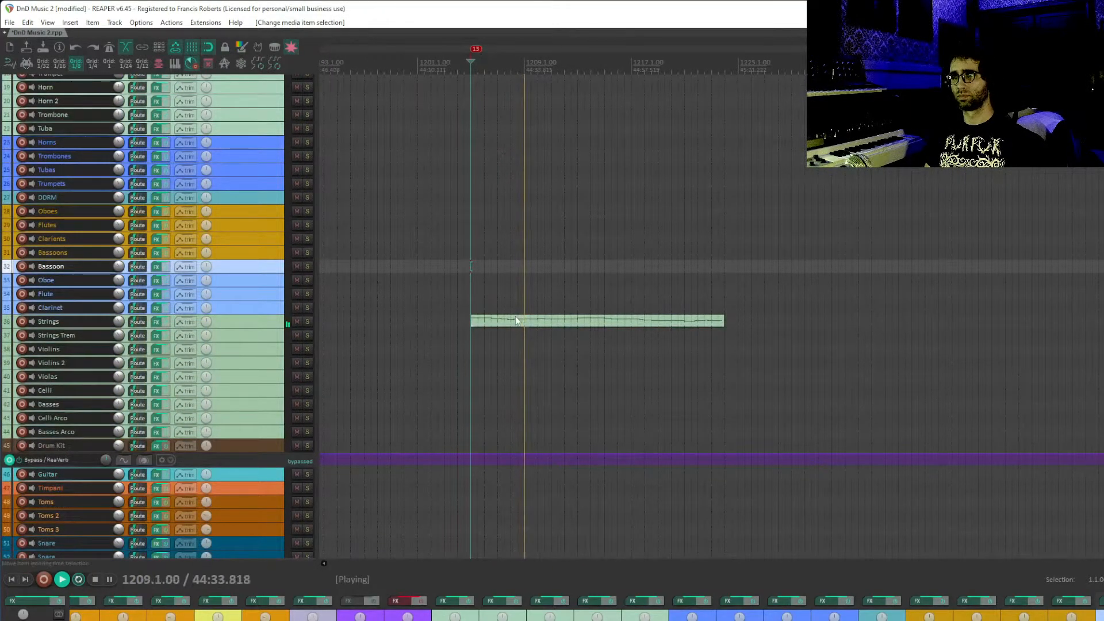
- Stop playback, open the recorded Strings take in the MIDI editor, and display its 01 Mod Wheel MSB lane
{"action": "left_click", "coordinate": [505, 324]}
{"action": "key", "text": "space"}
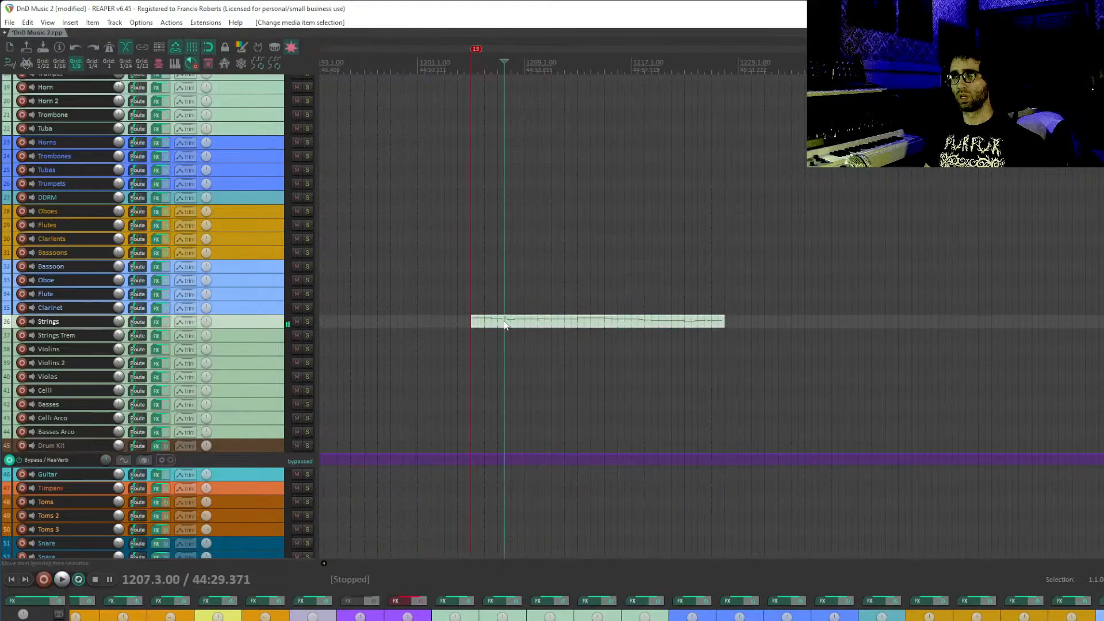
{"action": "double_click", "coordinate": [505, 323]}
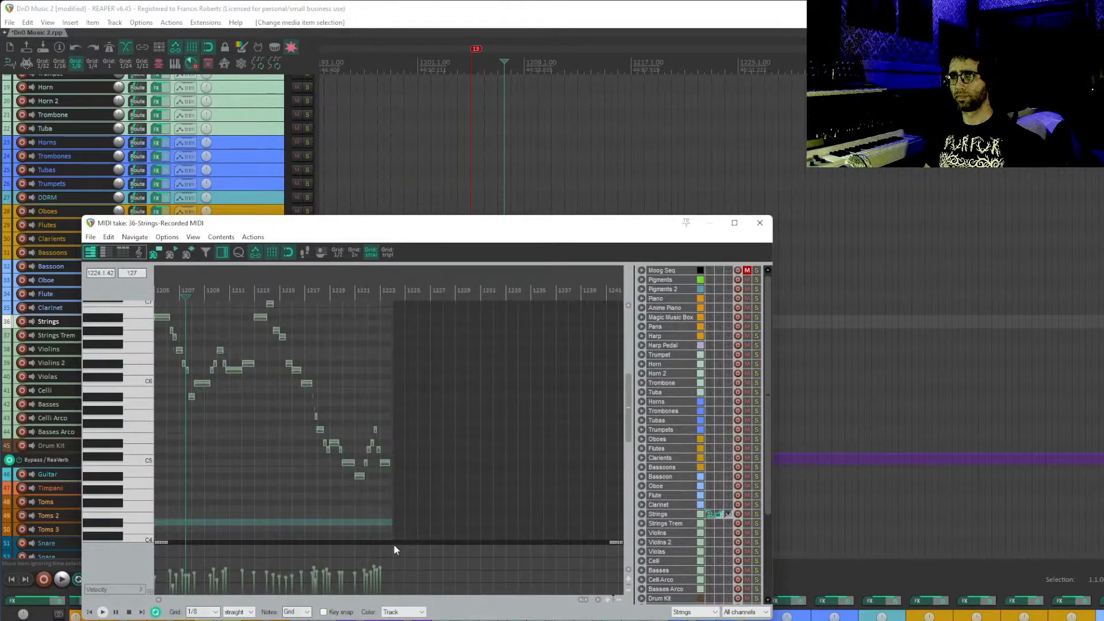
{"action": "left_click", "coordinate": [127, 587]}
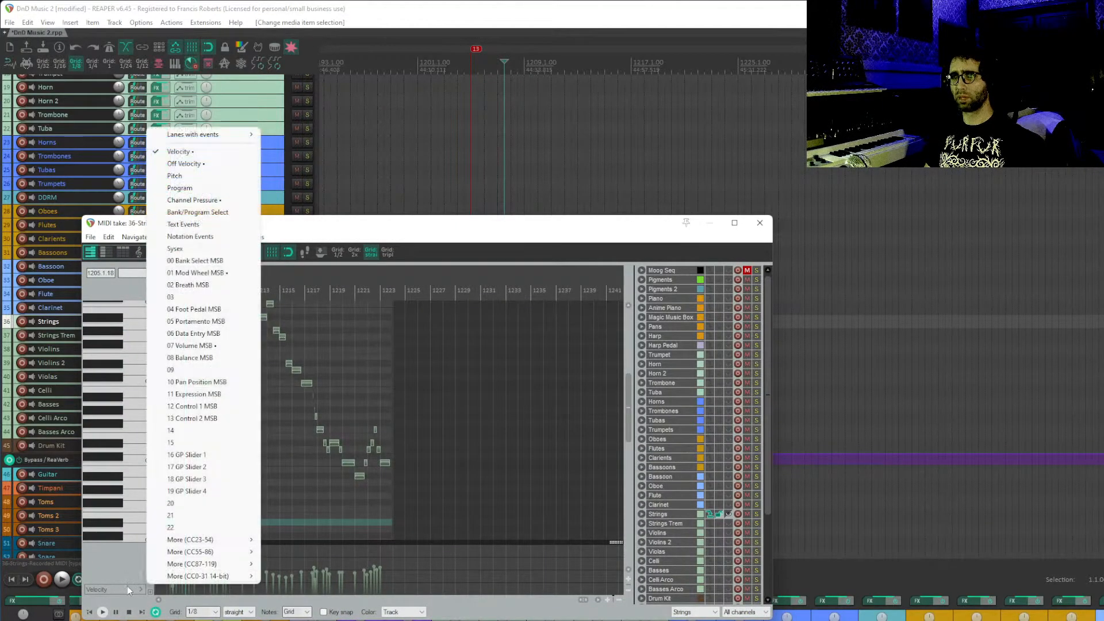
{"action": "left_click", "coordinate": [212, 274]}
- Lower all mod wheel events of the Strings take slightly and play the result
{"action": "left_click_drag", "start_coordinate": [425, 587], "coordinate": [151, 546]}
{"action": "scroll", "coordinate": [208, 559], "scroll_direction": "up", "scroll_amount": 8}
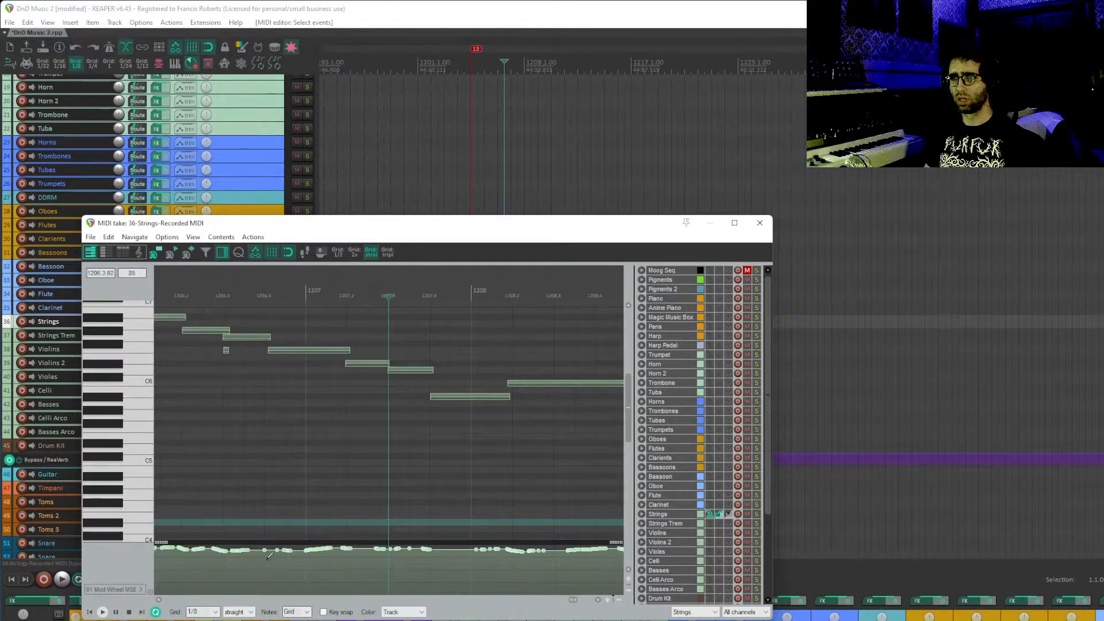
{"action": "left_click_drag", "start_coordinate": [289, 554], "coordinate": [289, 565]}
{"action": "key", "text": "space"}
- Quantize the notes of the Strings take
{"action": "scroll", "coordinate": [333, 488], "scroll_direction": "down", "scroll_amount": 8}
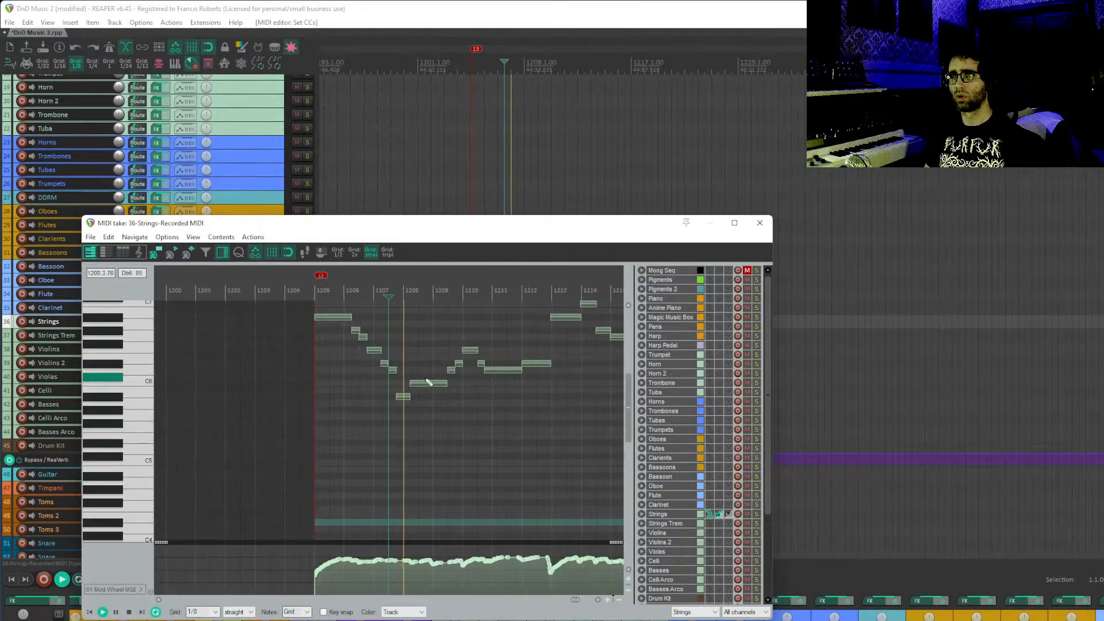
{"action": "left_click_drag", "start_coordinate": [288, 343], "coordinate": [629, 558]}
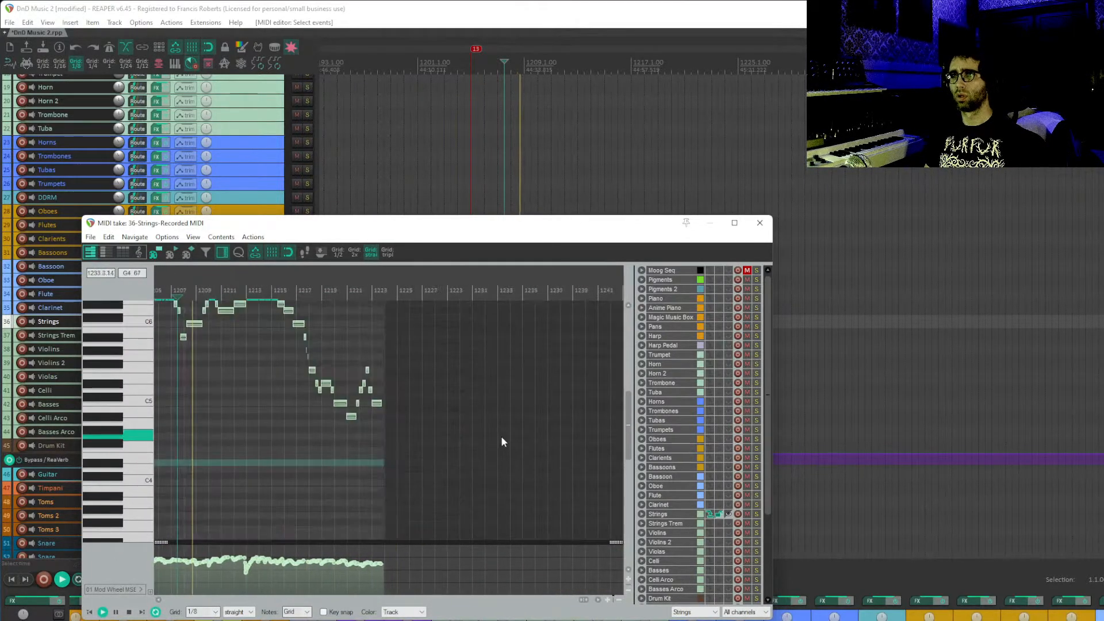
{"action": "key", "text": "q"}
{"action": "key", "text": "Return"}
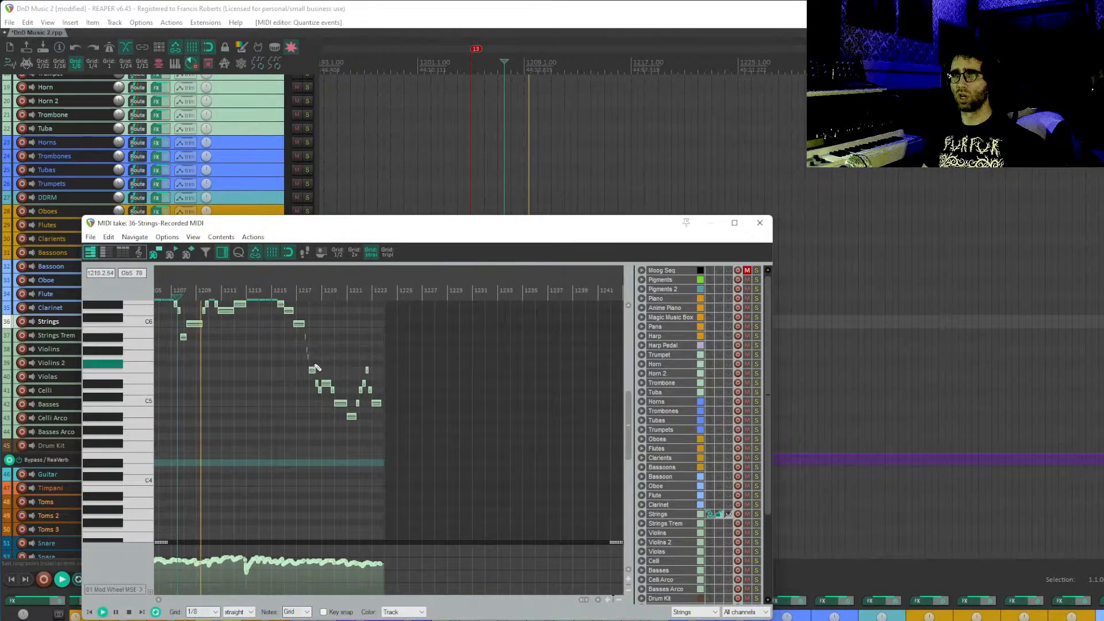
- Examine the quantized Strings notes from about measure 1209 to the end of the take
{"action": "scroll", "coordinate": [314, 366], "scroll_direction": "up", "scroll_amount": 8}
{"action": "left_click_drag", "start_coordinate": [336, 374], "coordinate": [267, 459]}
{"action": "left_click_drag", "start_coordinate": [540, 377], "coordinate": [181, 441]}
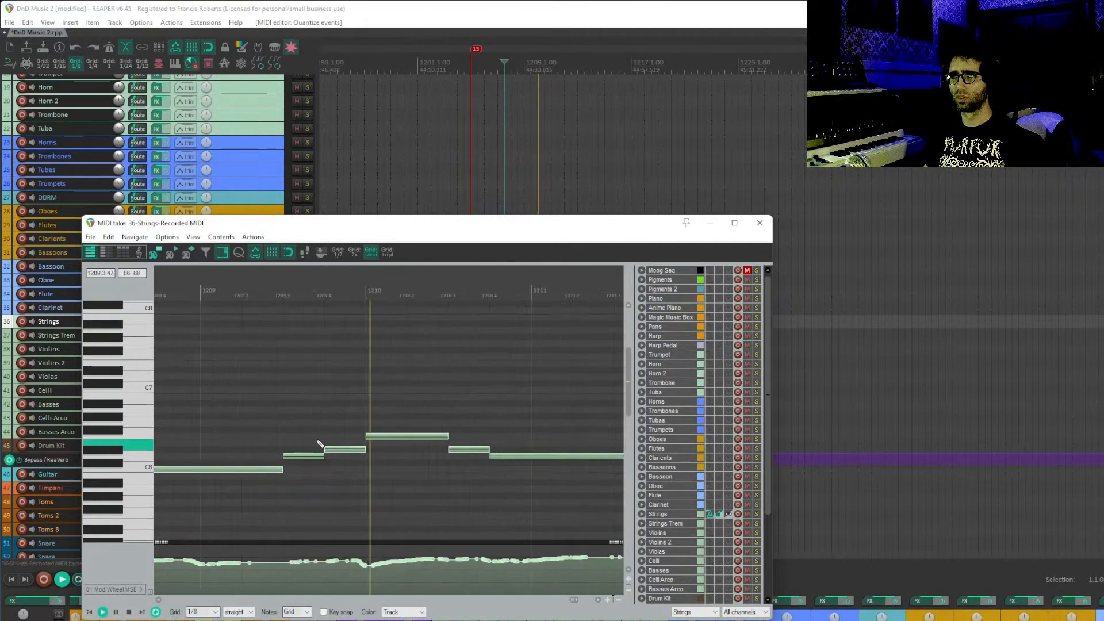
{"action": "left_click_drag", "start_coordinate": [510, 416], "coordinate": [341, 395]}
{"action": "left_click_drag", "start_coordinate": [427, 403], "coordinate": [261, 402]}
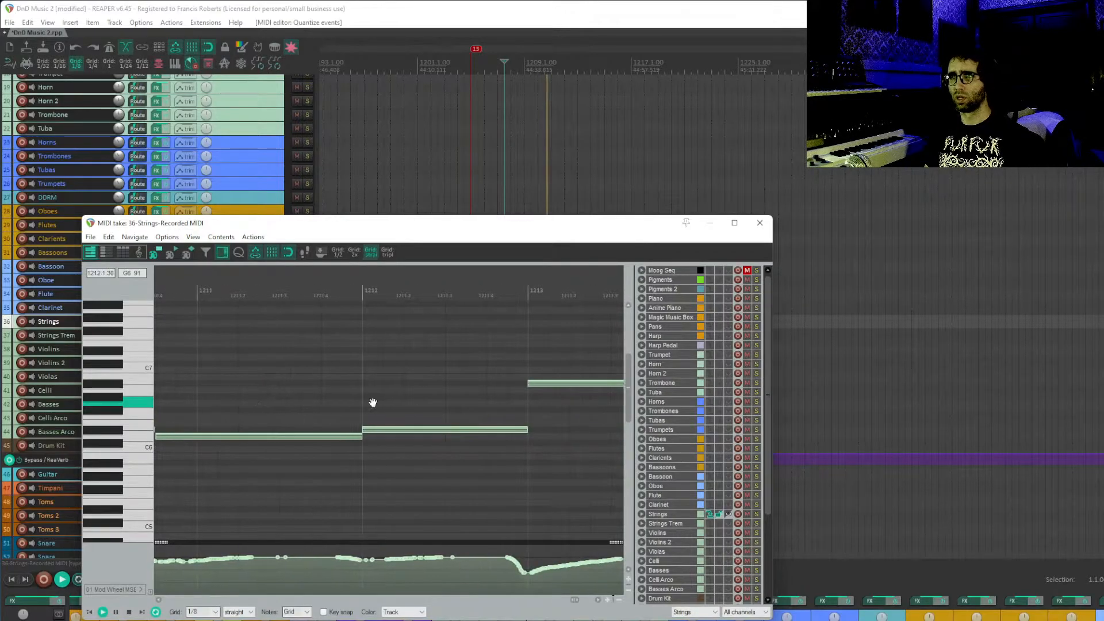
{"action": "left_click_drag", "start_coordinate": [374, 401], "coordinate": [280, 401]}
{"action": "left_click_drag", "start_coordinate": [464, 392], "coordinate": [316, 409]}
{"action": "left_click_drag", "start_coordinate": [487, 415], "coordinate": [433, 414]}
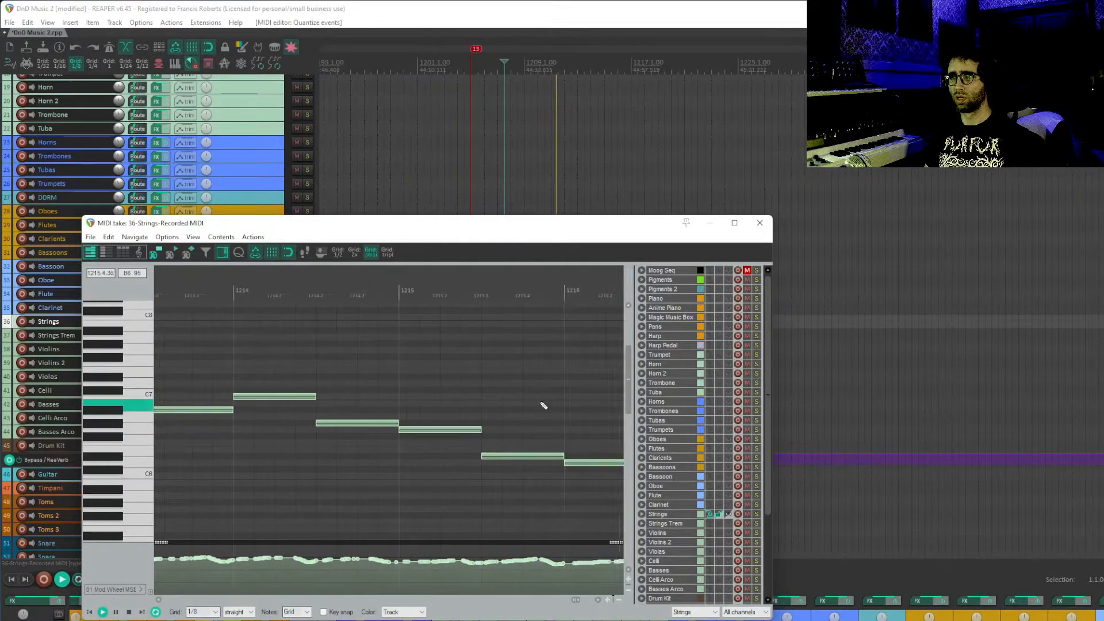
{"action": "left_click_drag", "start_coordinate": [542, 407], "coordinate": [359, 406]}
{"action": "left_click_drag", "start_coordinate": [501, 419], "coordinate": [372, 402]}
{"action": "left_click_drag", "start_coordinate": [443, 435], "coordinate": [343, 387]}
{"action": "left_click_drag", "start_coordinate": [414, 406], "coordinate": [335, 367]}
{"action": "left_click_drag", "start_coordinate": [408, 375], "coordinate": [264, 374]}
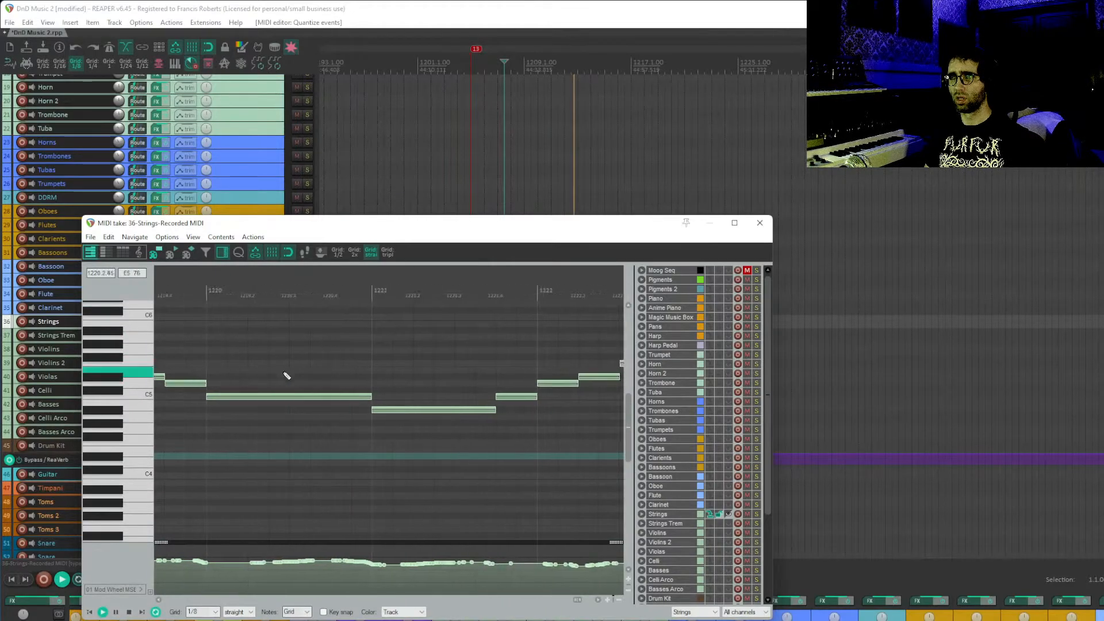
{"action": "left_click_drag", "start_coordinate": [513, 377], "coordinate": [241, 376]}
{"action": "left_click_drag", "start_coordinate": [410, 377], "coordinate": [335, 377]}
{"action": "scroll", "coordinate": [339, 402], "scroll_direction": "down", "scroll_amount": 8}
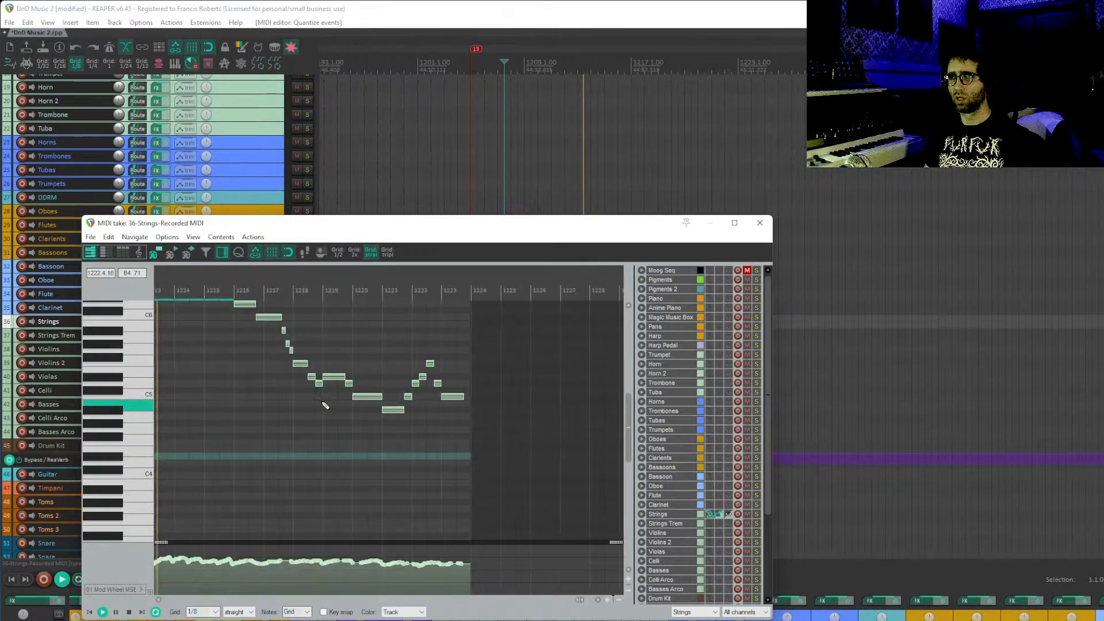
- Delete the stray short F6 note in measure 1206 of the Strings take
{"action": "left_click_drag", "start_coordinate": [199, 363], "coordinate": [520, 496]}
{"action": "scroll", "coordinate": [498, 426], "scroll_direction": "up", "scroll_amount": 1}
{"action": "scroll", "coordinate": [498, 425], "scroll_direction": "up", "scroll_amount": 7}
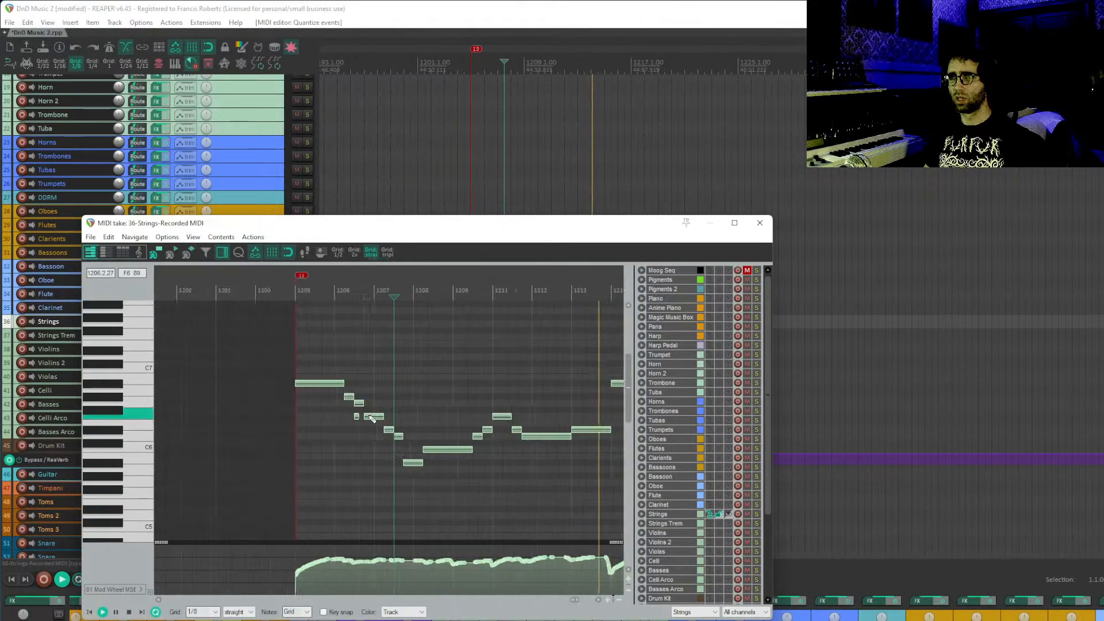
{"action": "left_click_drag", "start_coordinate": [318, 411], "coordinate": [352, 427]}
{"action": "key", "text": "Delete"}
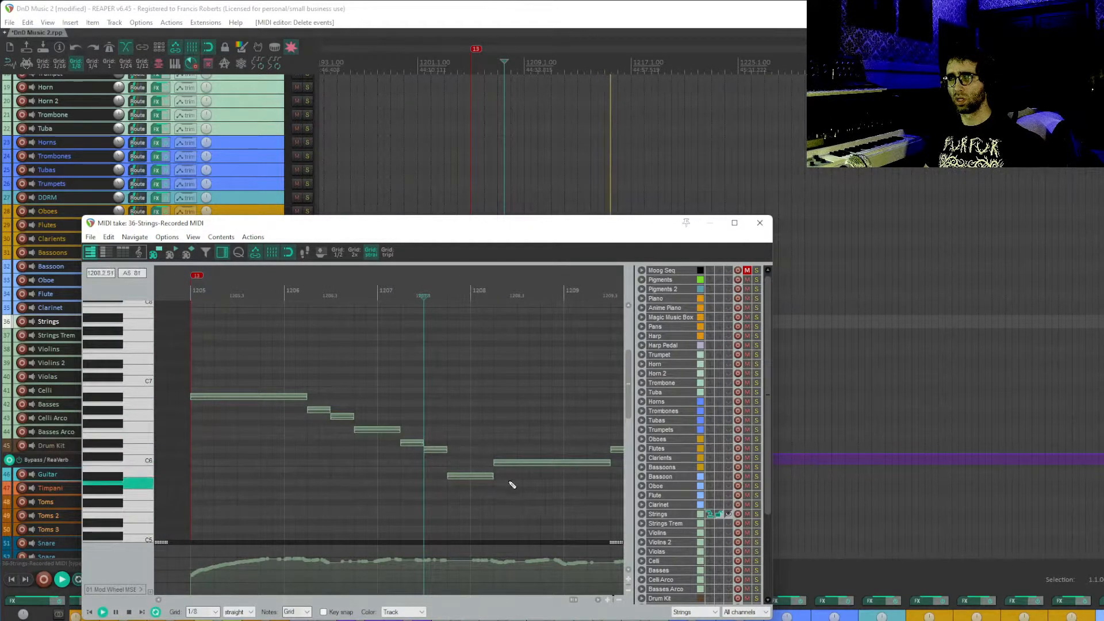
- Play through the rest of the Strings take, move its final note at measure 1223 down to A4, and stop playback
{"action": "left_click_drag", "start_coordinate": [592, 441], "coordinate": [225, 457]}
{"action": "left_click_drag", "start_coordinate": [379, 460], "coordinate": [0, 461]}
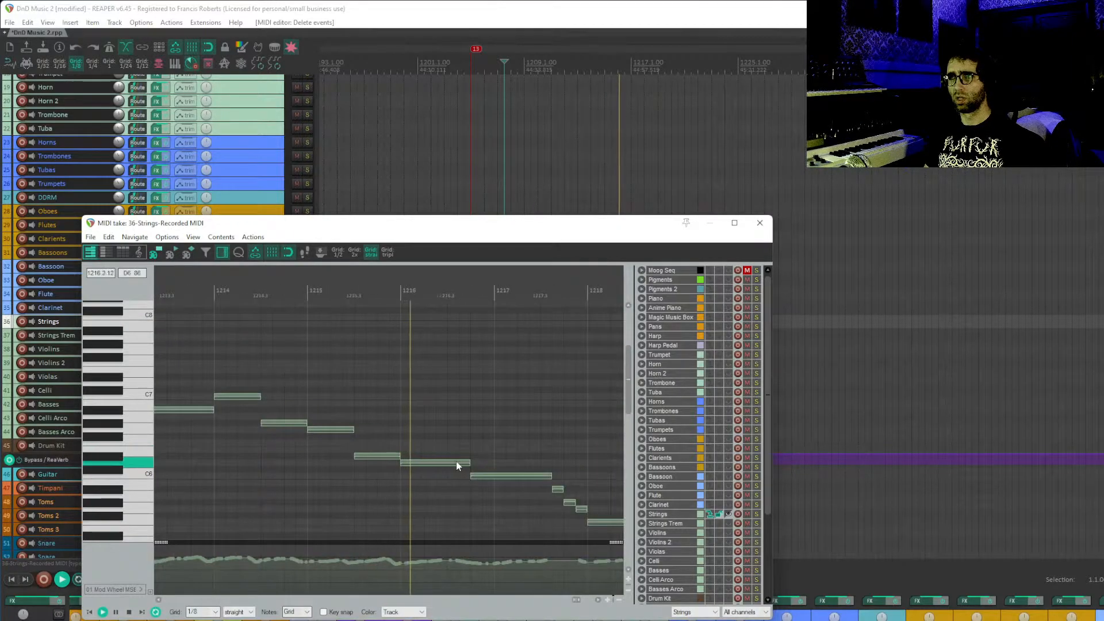
{"action": "left_click_drag", "start_coordinate": [449, 461], "coordinate": [189, 429]}
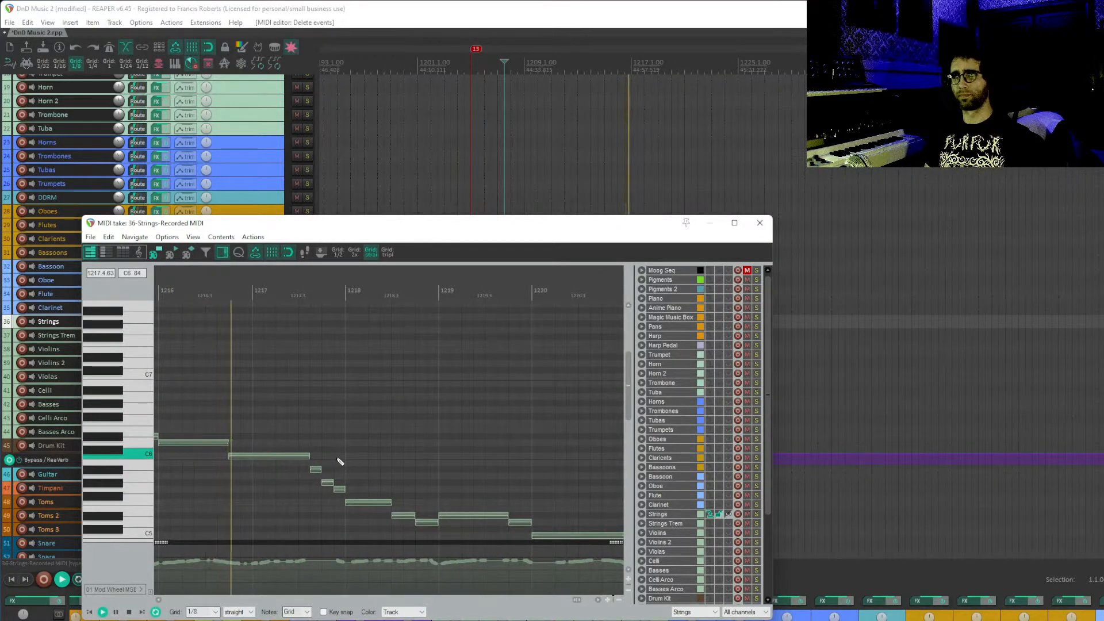
{"action": "left_click_drag", "start_coordinate": [362, 468], "coordinate": [286, 380]}
{"action": "scroll", "coordinate": [278, 413], "scroll_direction": "up", "scroll_amount": 1}
{"action": "left_click_drag", "start_coordinate": [364, 394], "coordinate": [279, 348]}
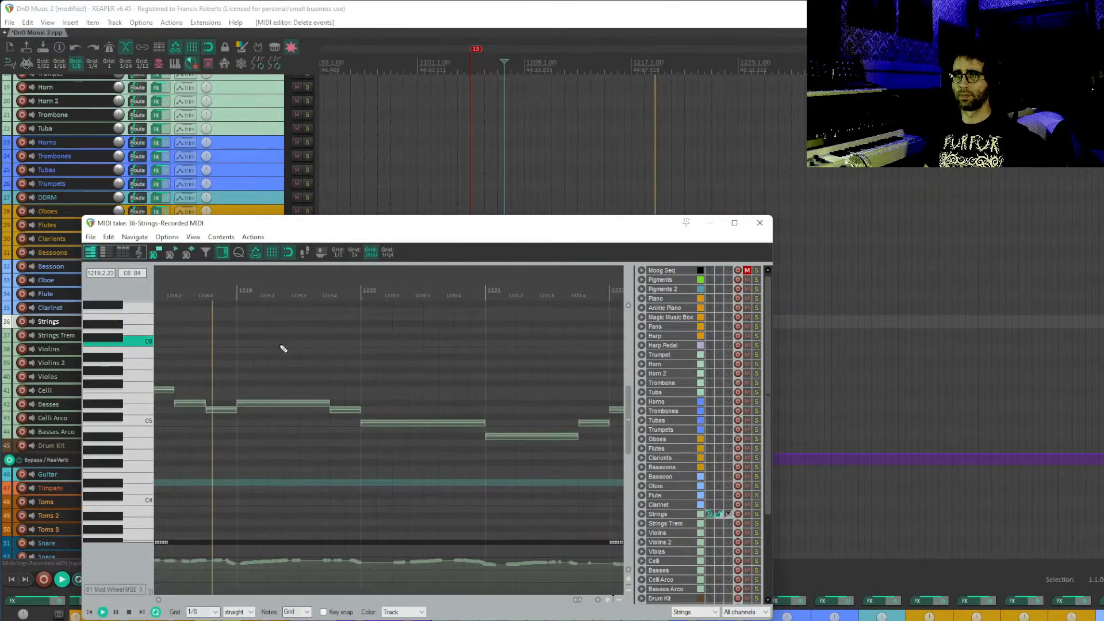
{"action": "left_click_drag", "start_coordinate": [433, 381], "coordinate": [364, 357]}
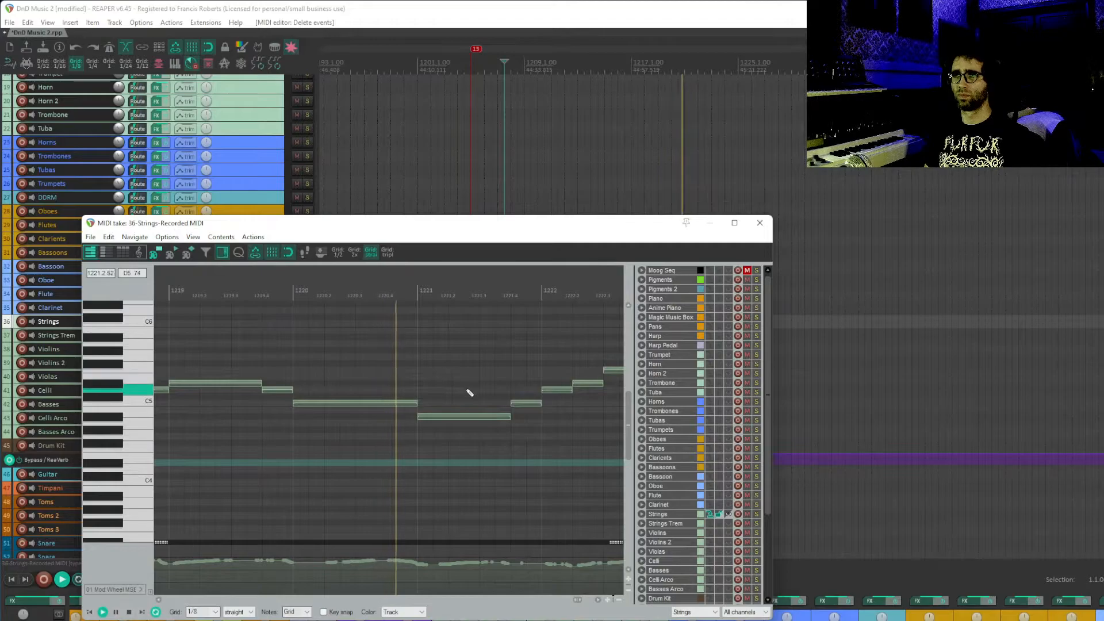
{"action": "left_click_drag", "start_coordinate": [513, 387], "coordinate": [414, 350]}
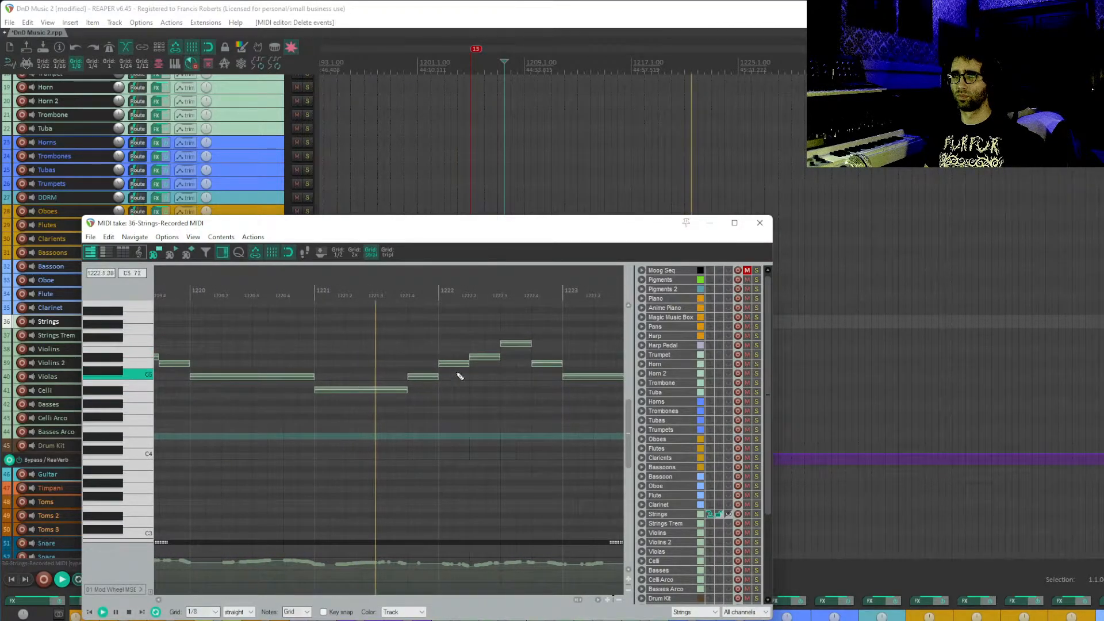
{"action": "left_click_drag", "start_coordinate": [520, 345], "coordinate": [397, 411]}
{"action": "key", "text": "space"}
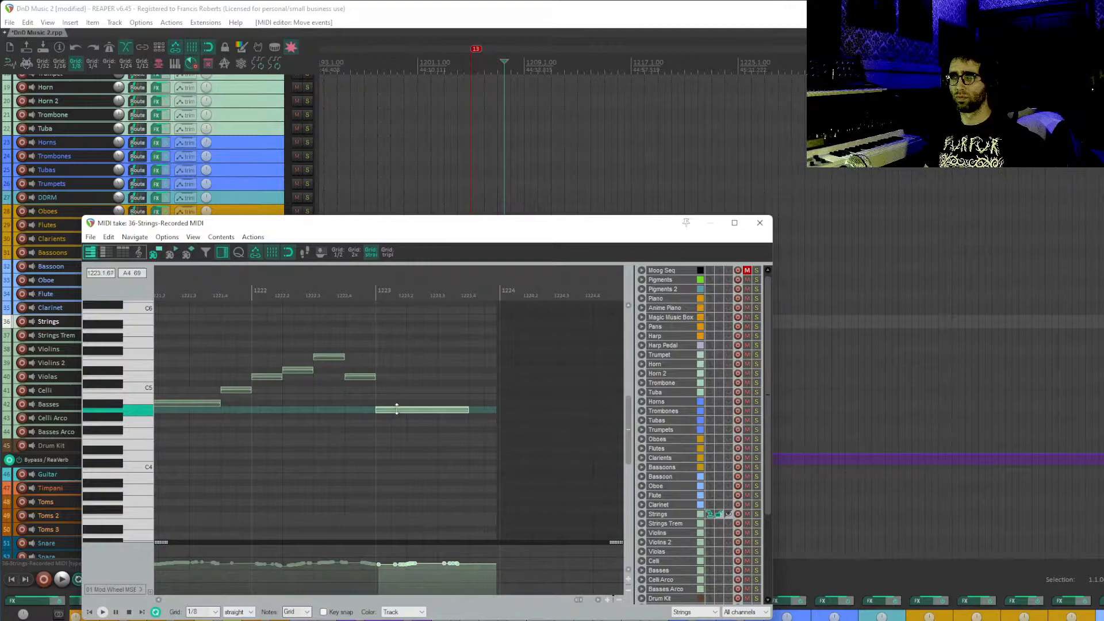
- Raise the final note at measure 1223 of the Strings take by a semitone, audition the ending, and close the take
{"action": "left_click_drag", "start_coordinate": [395, 409], "coordinate": [396, 405]}
{"action": "left_click", "coordinate": [342, 419]}
{"action": "key", "text": "space"}
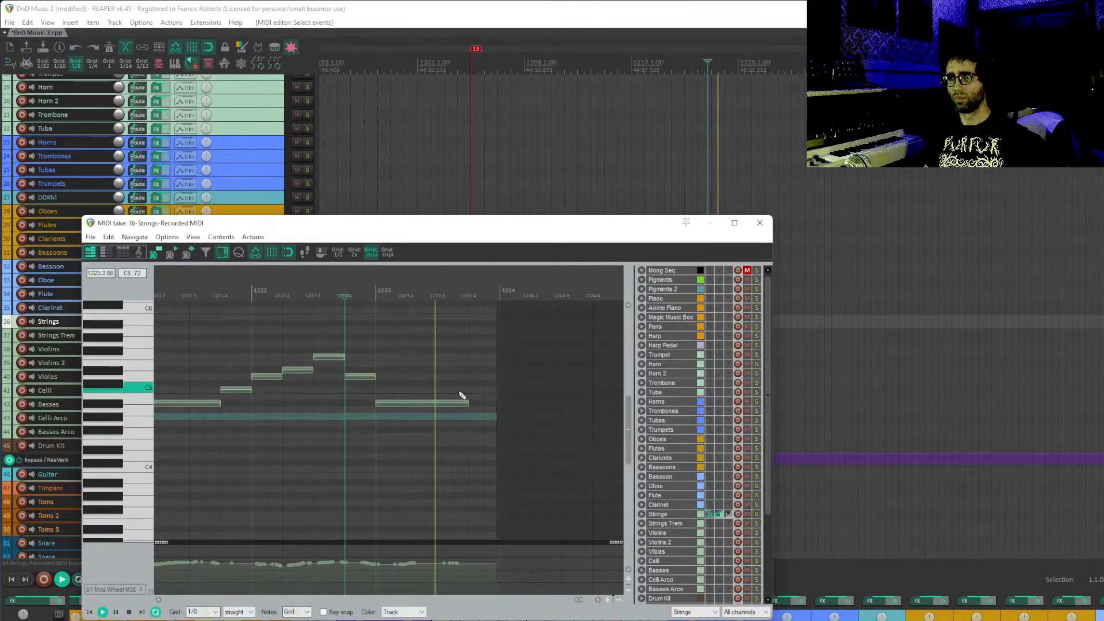
{"action": "key", "text": "Escape"}
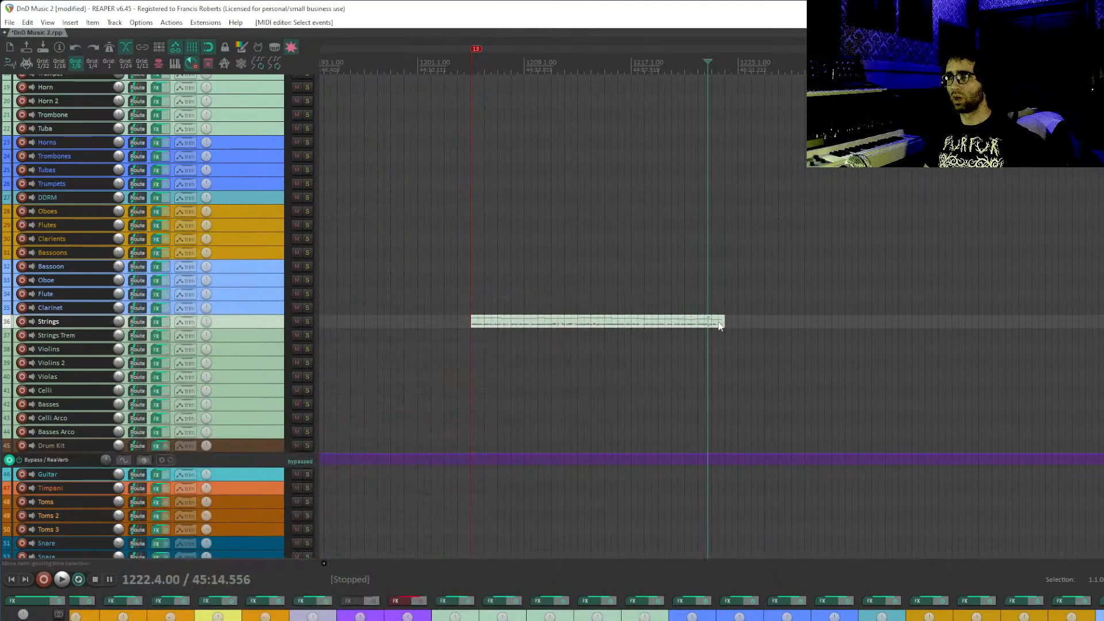
- Position the edit cursor at measure 1223 near the end of the Strings item and arm the Strings track for recording
{"action": "scroll", "coordinate": [718, 325], "scroll_direction": "up", "scroll_amount": 3}
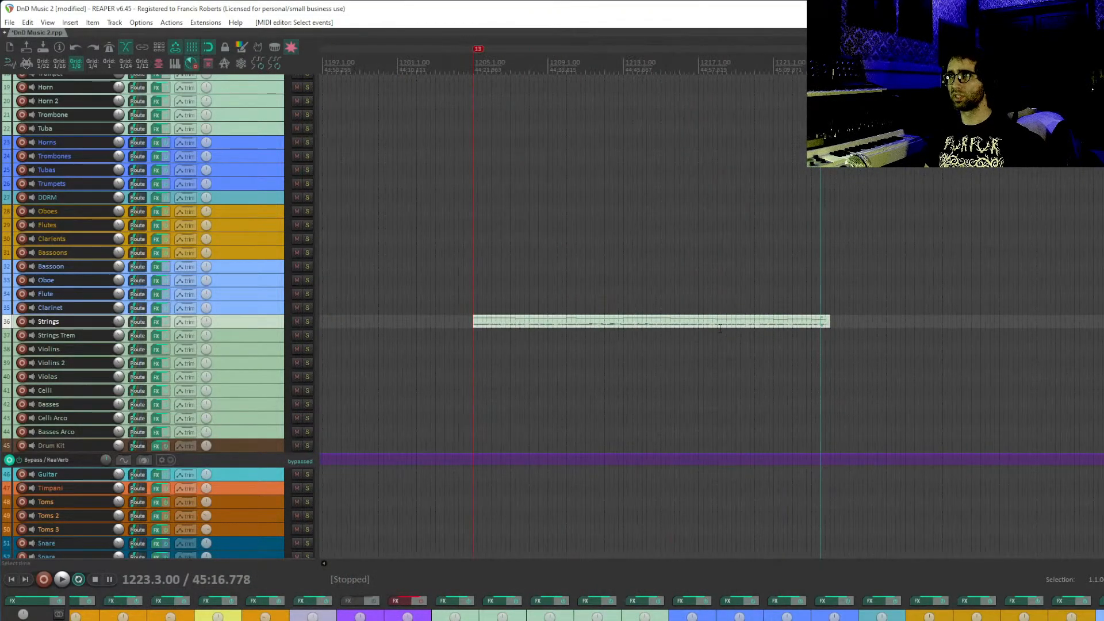
{"action": "left_click_drag", "start_coordinate": [790, 207], "coordinate": [695, 198]}
{"action": "left_click", "coordinate": [696, 302]}
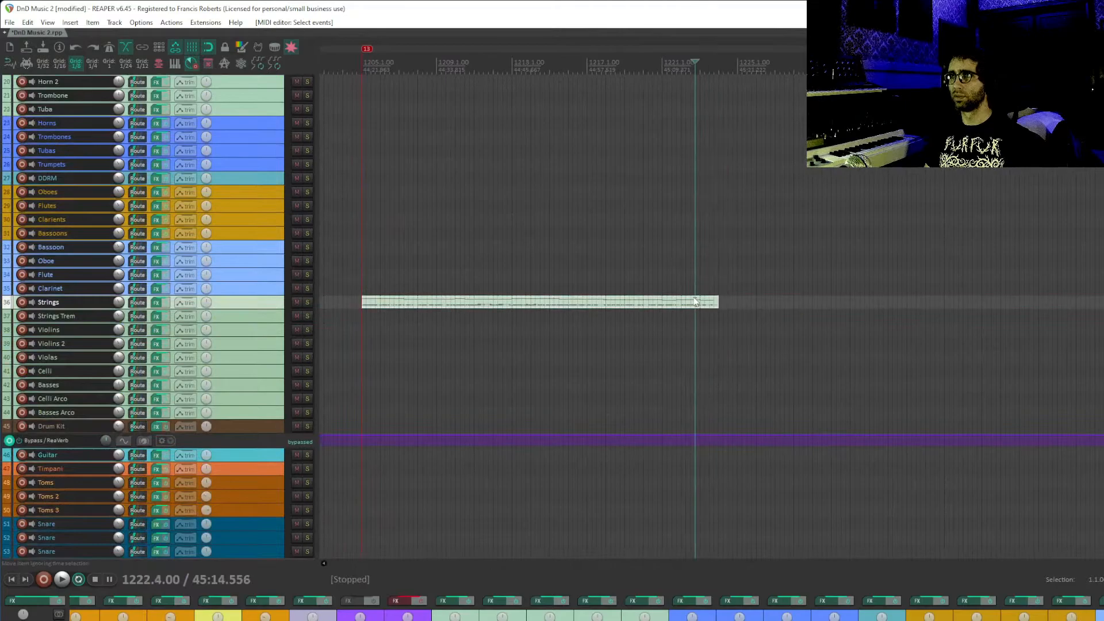
{"action": "scroll", "coordinate": [872, 321], "scroll_direction": "up", "scroll_amount": 5}
{"action": "double_click", "coordinate": [847, 304]}
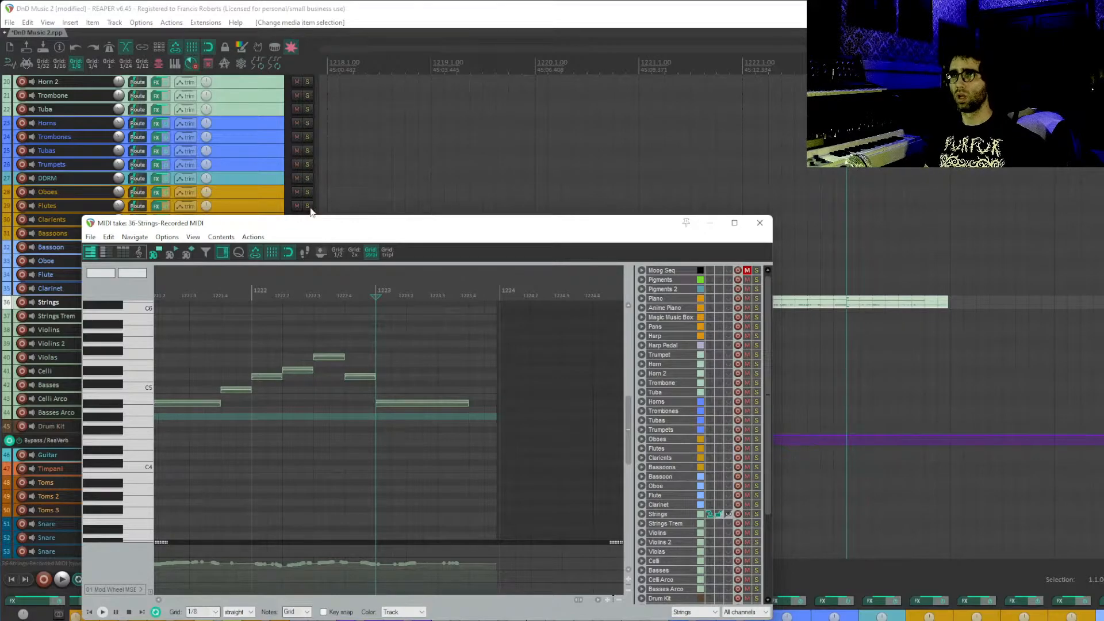
{"action": "left_click_drag", "start_coordinate": [298, 230], "coordinate": [467, 391]}
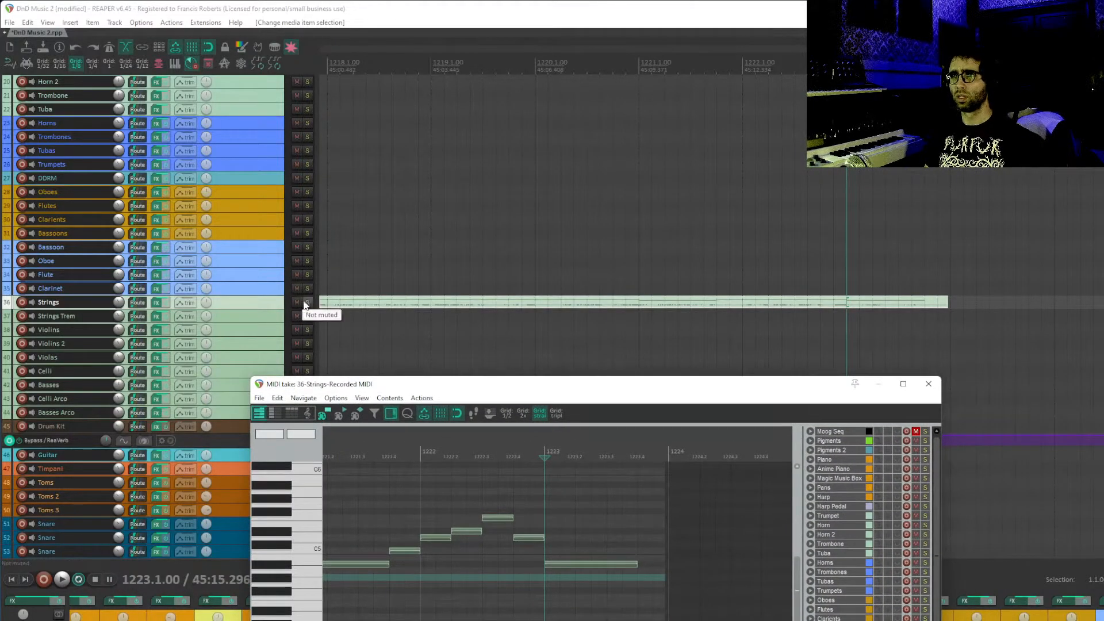
{"action": "left_click", "coordinate": [21, 302]}
{"action": "left_click_drag", "start_coordinate": [401, 391], "coordinate": [298, 184]}
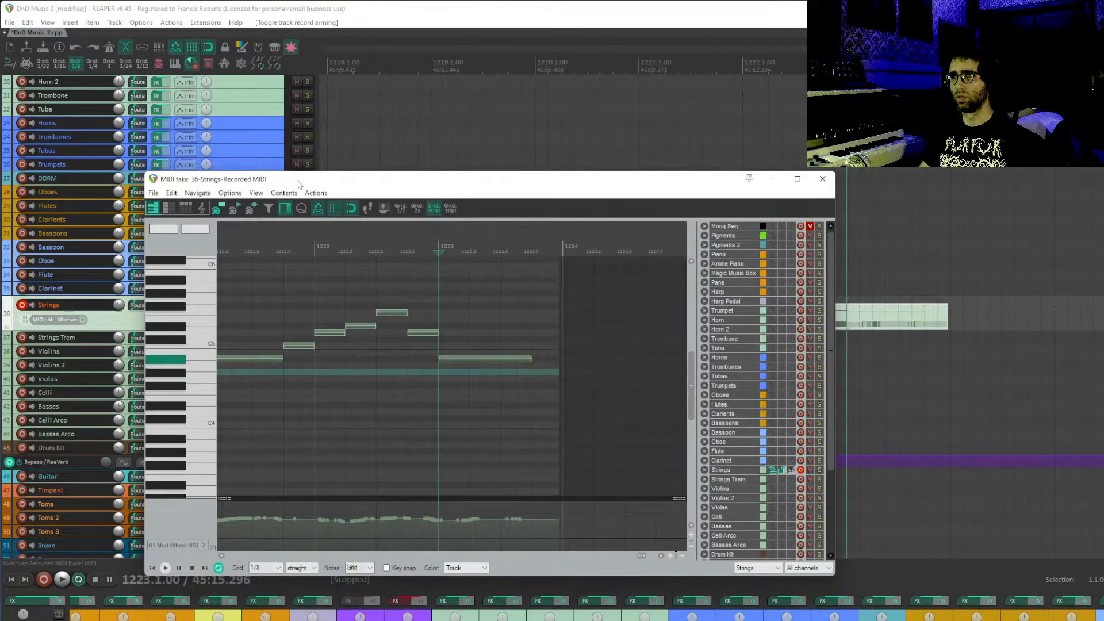
- Record the Strings continuation from measure 1223 to about measure 1237, discarding the first attempt
{"action": "key", "text": "ctrl+r"}
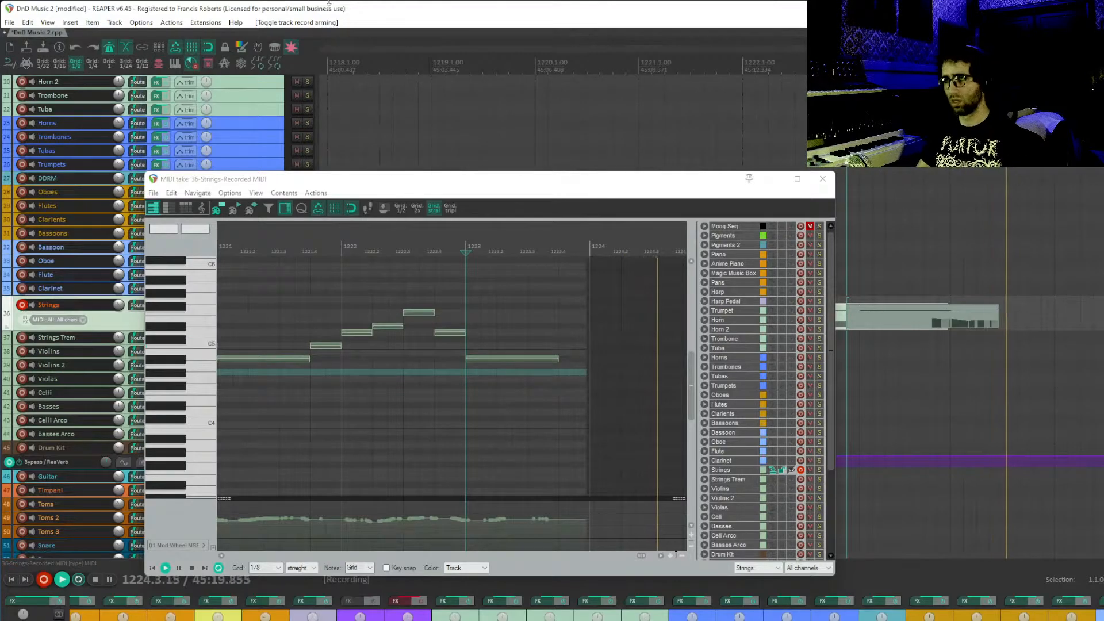
{"action": "key", "text": "space"}
{"action": "key", "text": "ctrl+z"}
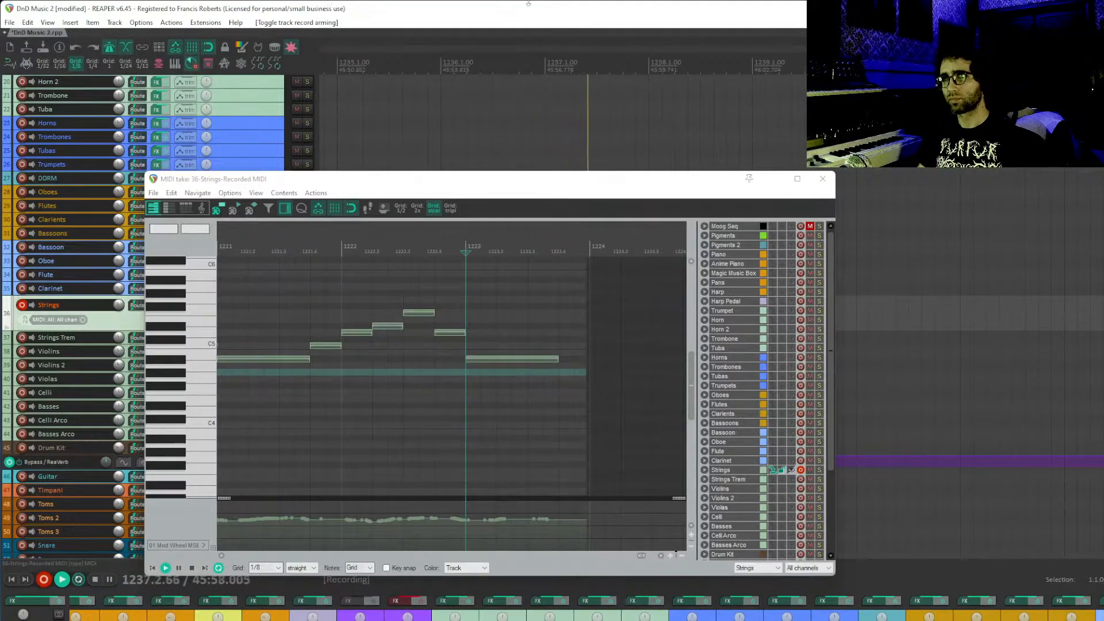
{"action": "key", "text": "space"}
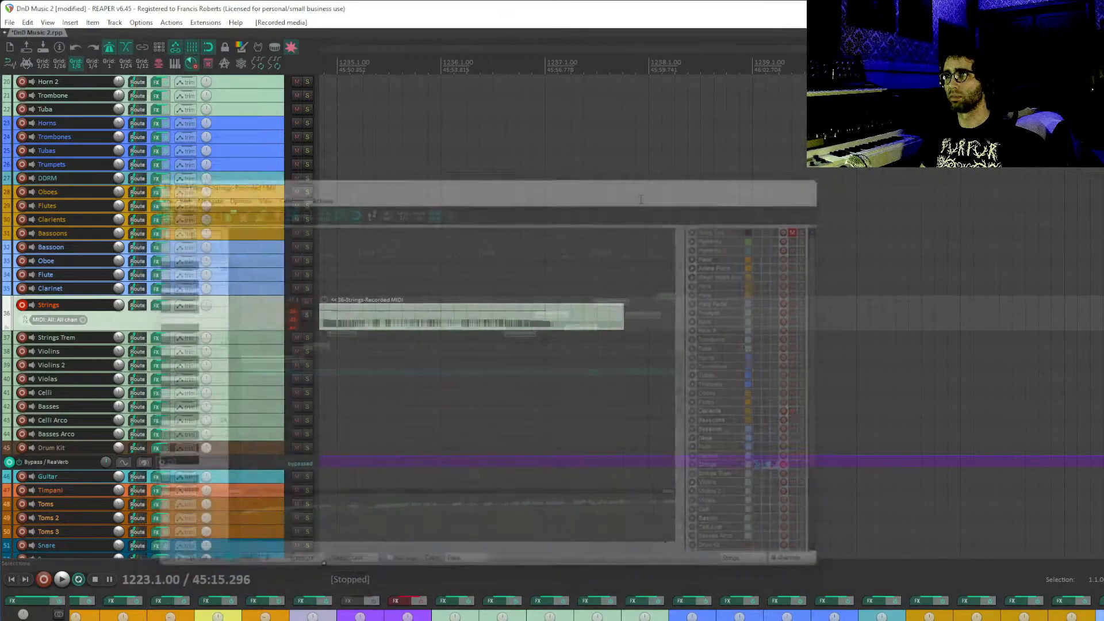
- Open the new Strings take that starts at measure 1223 and quantize its notes
{"action": "scroll", "coordinate": [614, 325], "scroll_direction": "up", "scroll_amount": 10}
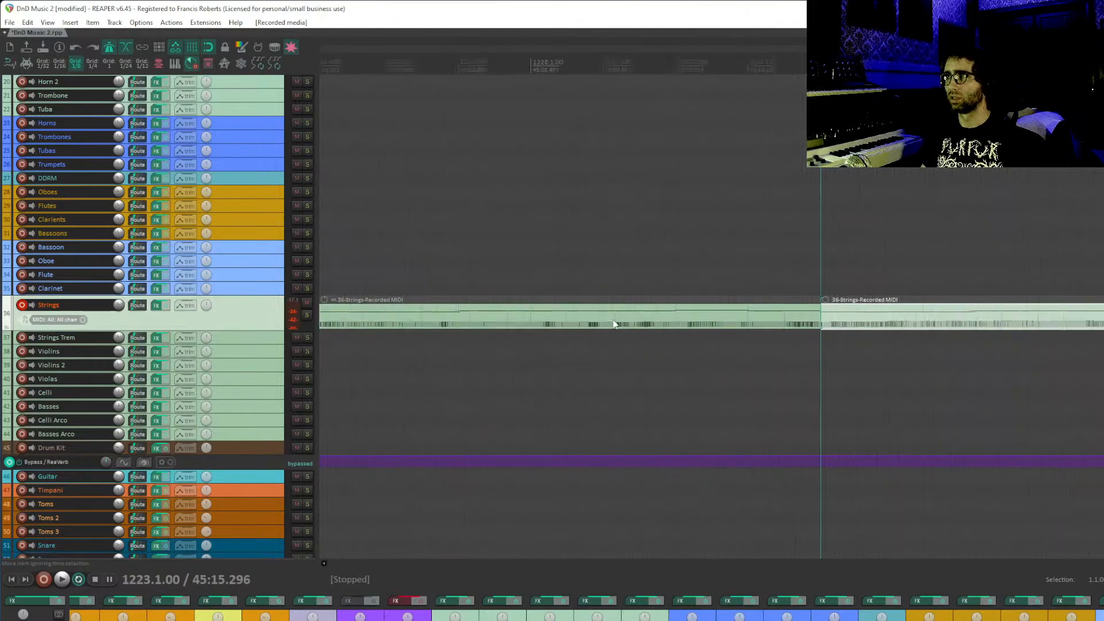
{"action": "left_click", "coordinate": [719, 320]}
{"action": "left_click", "coordinate": [843, 328]}
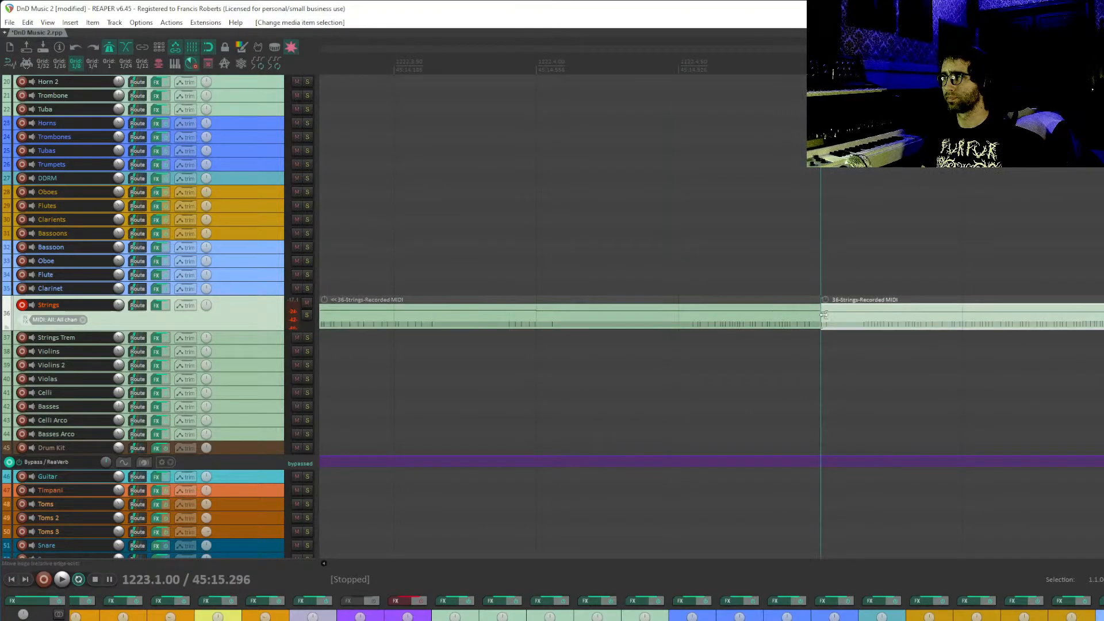
{"action": "double_click", "coordinate": [853, 316]}
{"action": "scroll", "coordinate": [567, 409], "scroll_direction": "down", "scroll_amount": 9}
{"action": "left_click_drag", "start_coordinate": [575, 458], "coordinate": [218, 2]}
{"action": "key", "text": "q"}
{"action": "key", "text": "Return"}
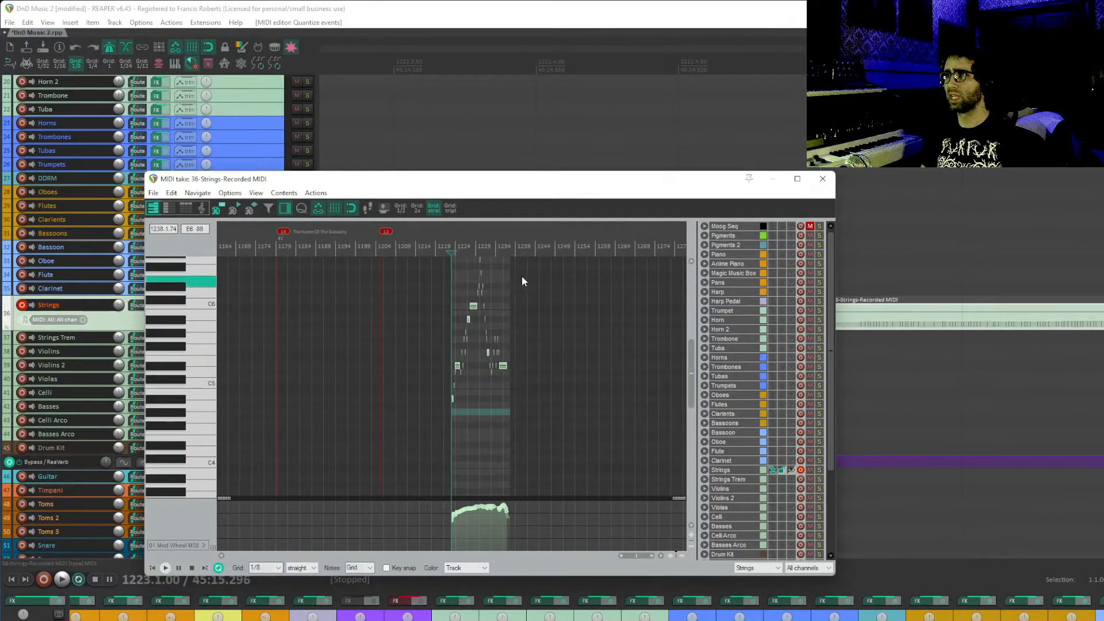
- Examine the quantized notes of the second Strings take through to its end and close it
{"action": "scroll", "coordinate": [523, 276], "scroll_direction": "up", "scroll_amount": 11}
{"action": "left_click_drag", "start_coordinate": [564, 371], "coordinate": [420, 376]}
{"action": "left_click_drag", "start_coordinate": [490, 359], "coordinate": [332, 395]}
{"action": "left_click_drag", "start_coordinate": [555, 361], "coordinate": [380, 394]}
{"action": "left_click_drag", "start_coordinate": [505, 382], "coordinate": [399, 331]}
{"action": "left_click_drag", "start_coordinate": [579, 398], "coordinate": [473, 329]}
{"action": "left_click_drag", "start_coordinate": [537, 361], "coordinate": [338, 329]}
{"action": "left_click_drag", "start_coordinate": [550, 325], "coordinate": [391, 348]}
{"action": "left_click_drag", "start_coordinate": [531, 352], "coordinate": [271, 363]}
{"action": "key", "text": "Escape"}
- Disarm the Strings track and delete its excess recorded material after measure 1237
{"action": "left_click", "coordinate": [815, 276]}
{"action": "scroll", "coordinate": [814, 323], "scroll_direction": "down", "scroll_amount": 8}
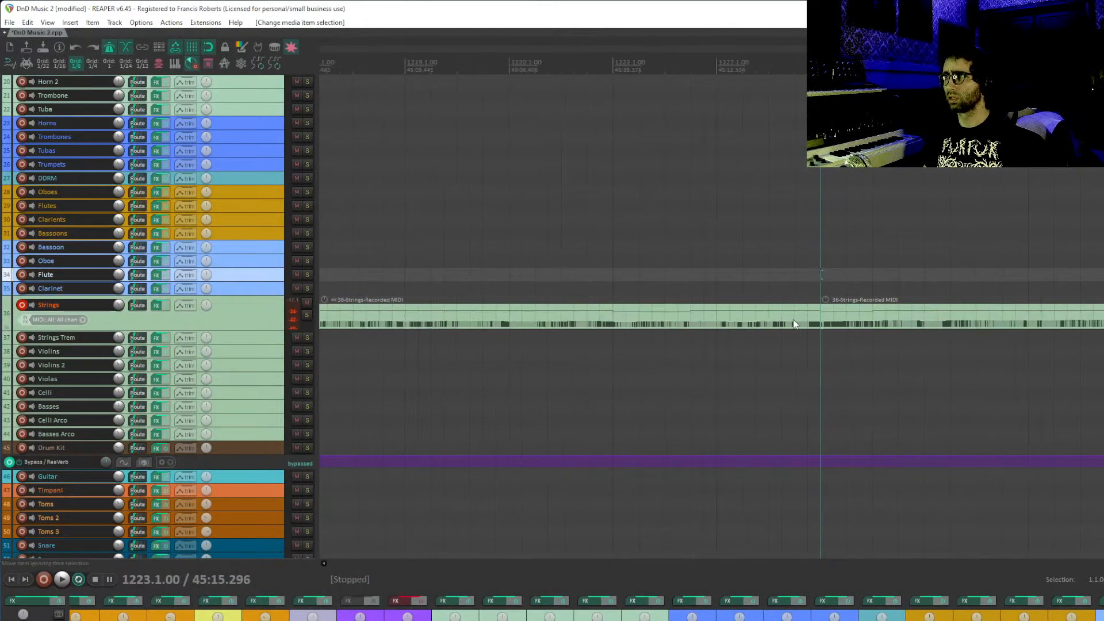
{"action": "scroll", "coordinate": [794, 324], "scroll_direction": "down", "scroll_amount": 5}
{"action": "left_click", "coordinate": [346, 261]}
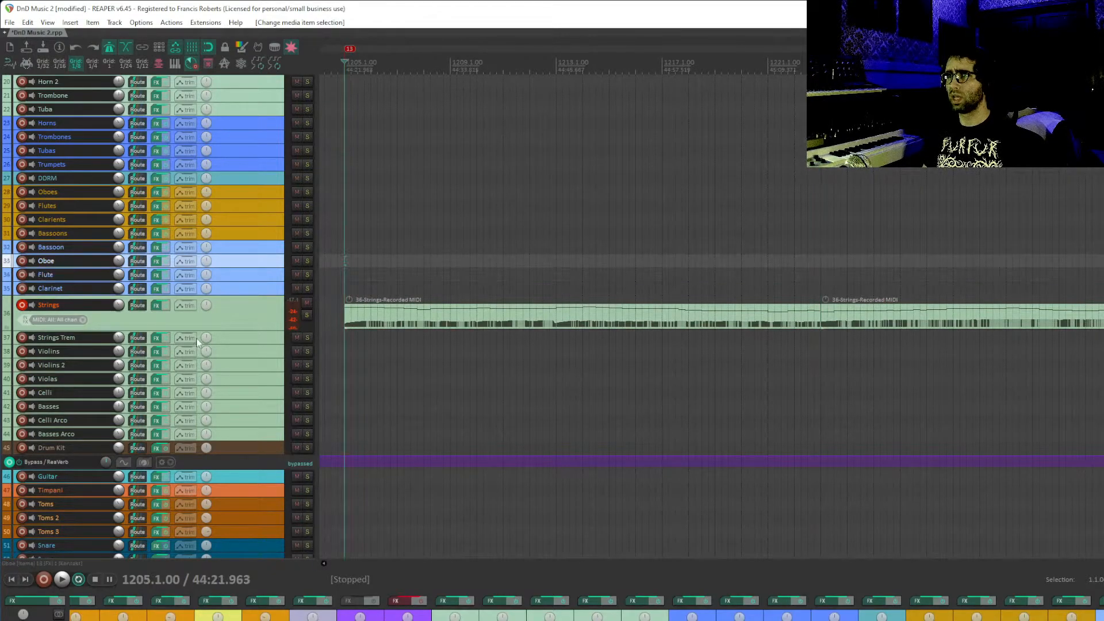
{"action": "left_click", "coordinate": [22, 305]}
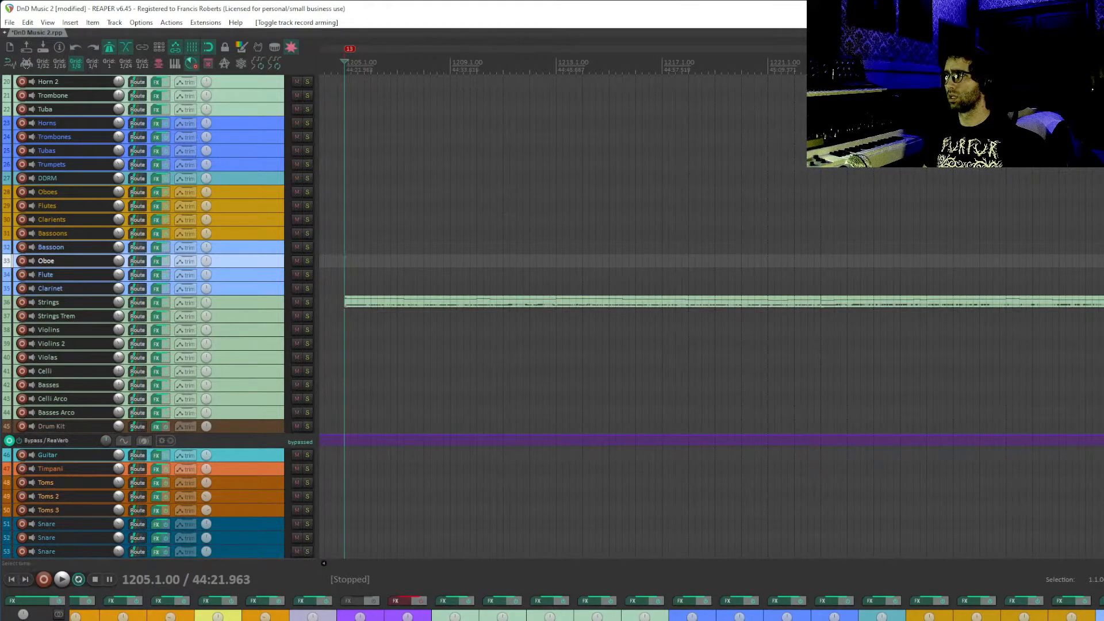
{"action": "left_click", "coordinate": [1103, 275]}
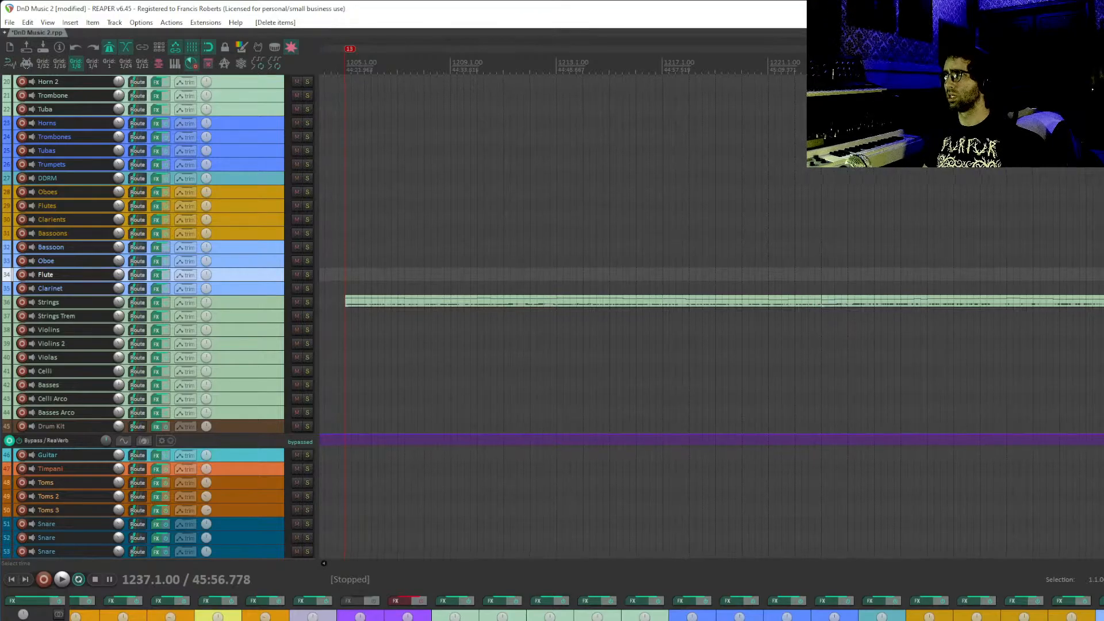
- Loop measures 1205 to 1237 over the Anime Piano and Magic Music Box items and audition the loop point with the metronome off
{"action": "scroll", "coordinate": [711, 316], "scroll_direction": "up", "scroll_amount": 5}
{"action": "left_click", "coordinate": [1103, 241]}
{"action": "scroll", "coordinate": [817, 263], "scroll_direction": "down", "scroll_amount": 4}
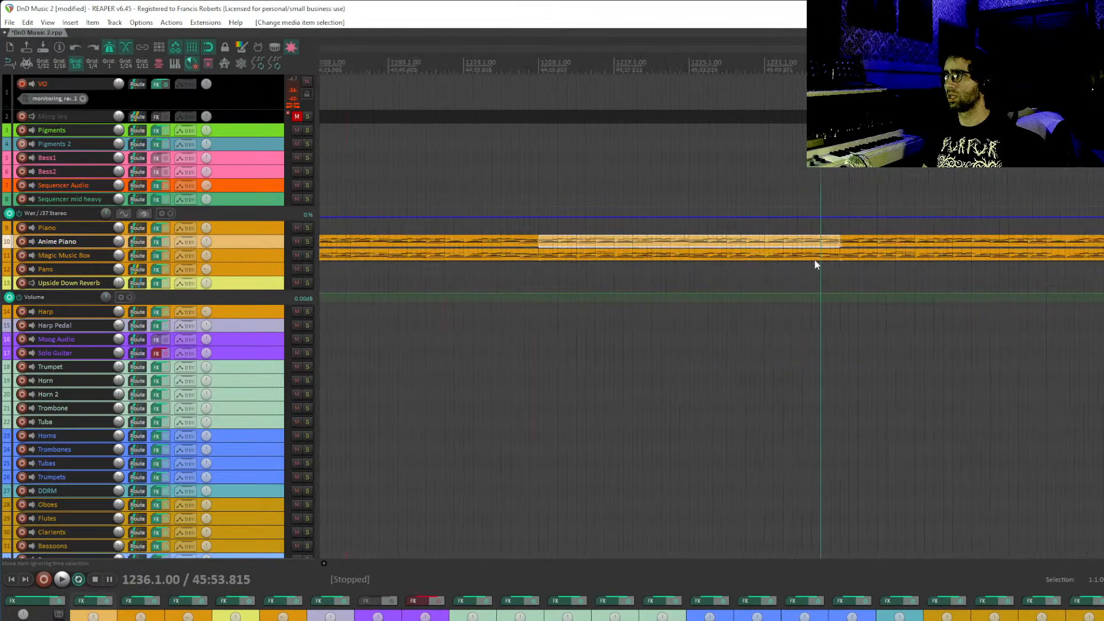
{"action": "left_click_drag", "start_coordinate": [806, 239], "coordinate": [783, 359]}
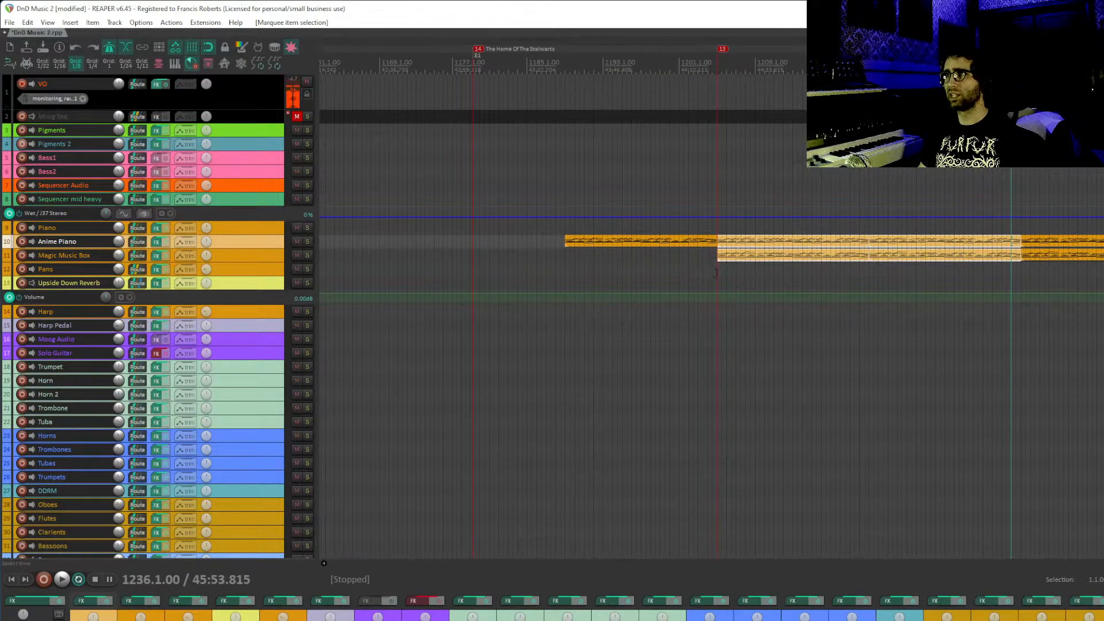
{"action": "left_click_drag", "start_coordinate": [717, 271], "coordinate": [1021, 269]}
{"action": "left_click", "coordinate": [997, 202]}
{"action": "key", "text": "space"}
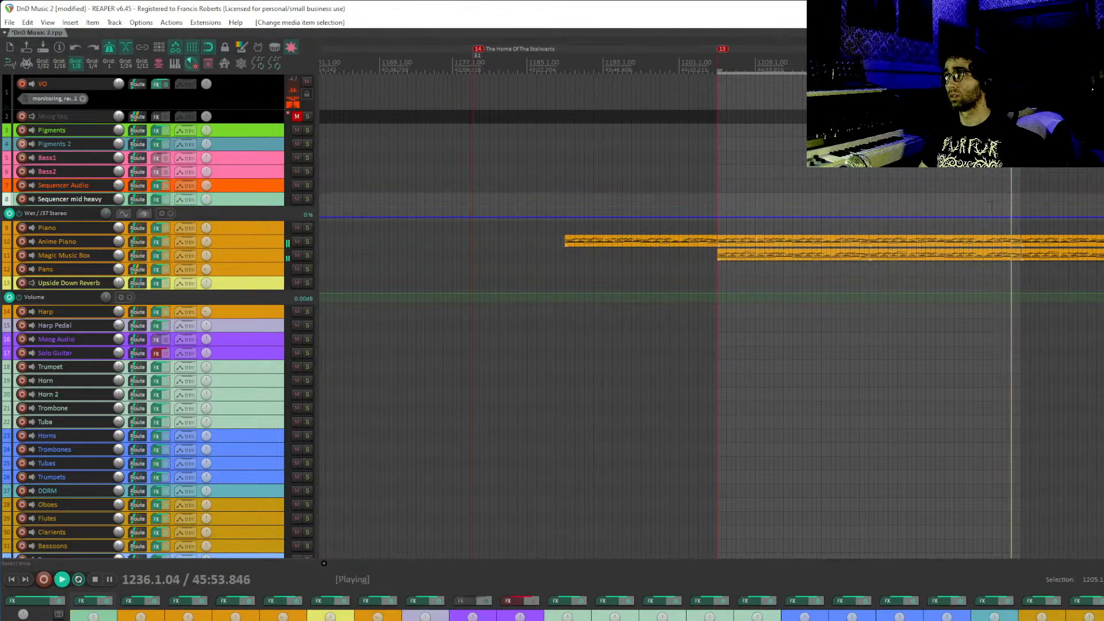
{"action": "key", "text": "c"}
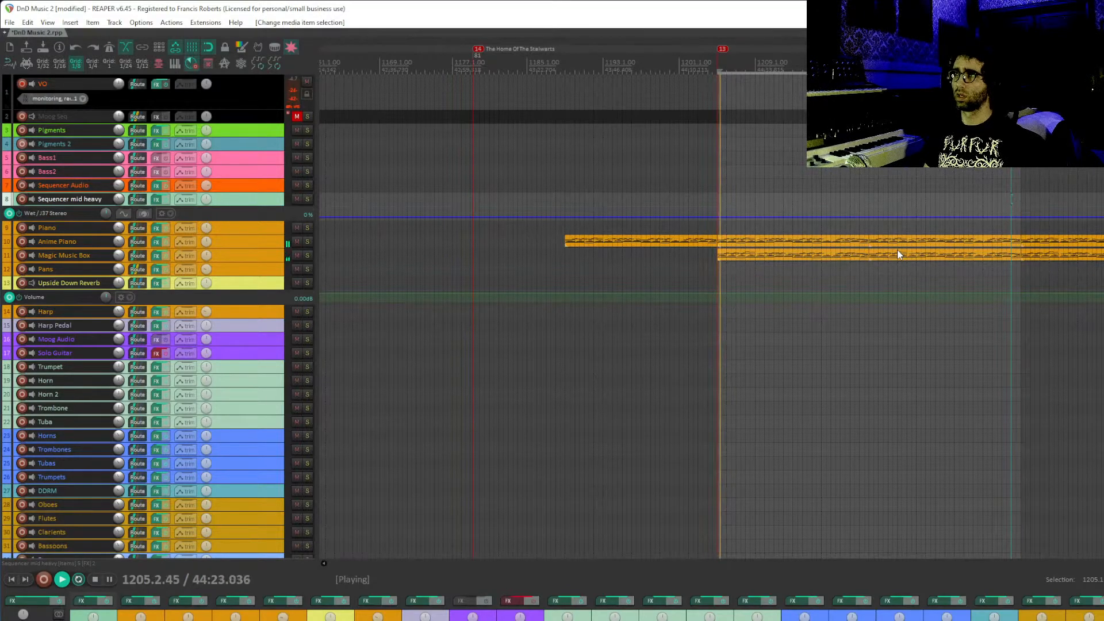
{"action": "key", "text": "space"}
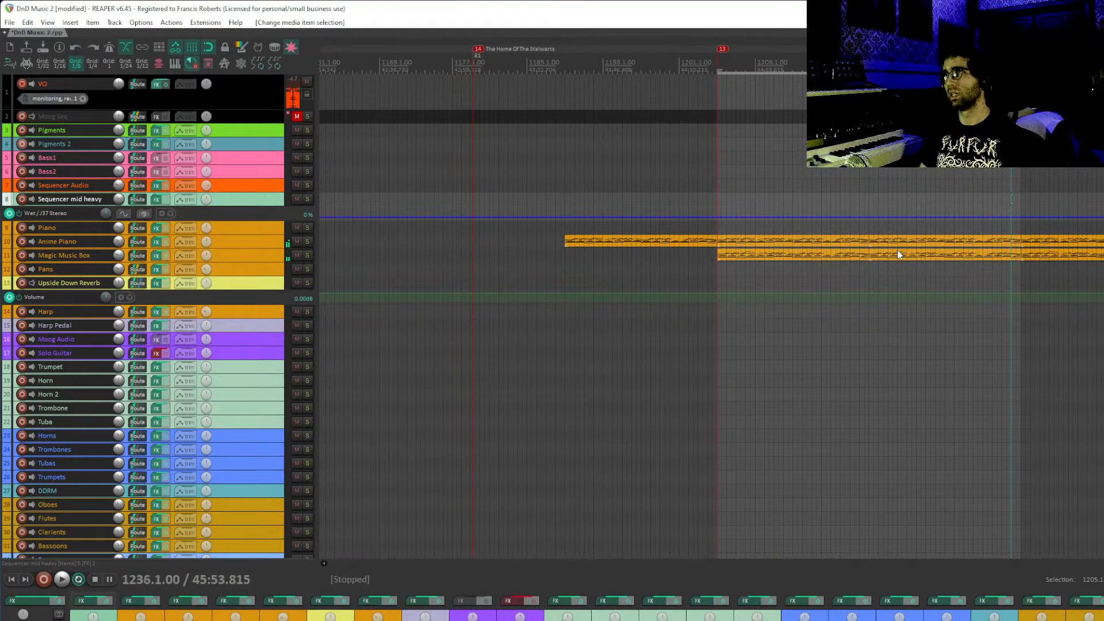
- Clear the time selection and save the project
{"action": "key", "text": "Escape"}
{"action": "left_click_drag", "start_coordinate": [741, 276], "coordinate": [769, 277]}
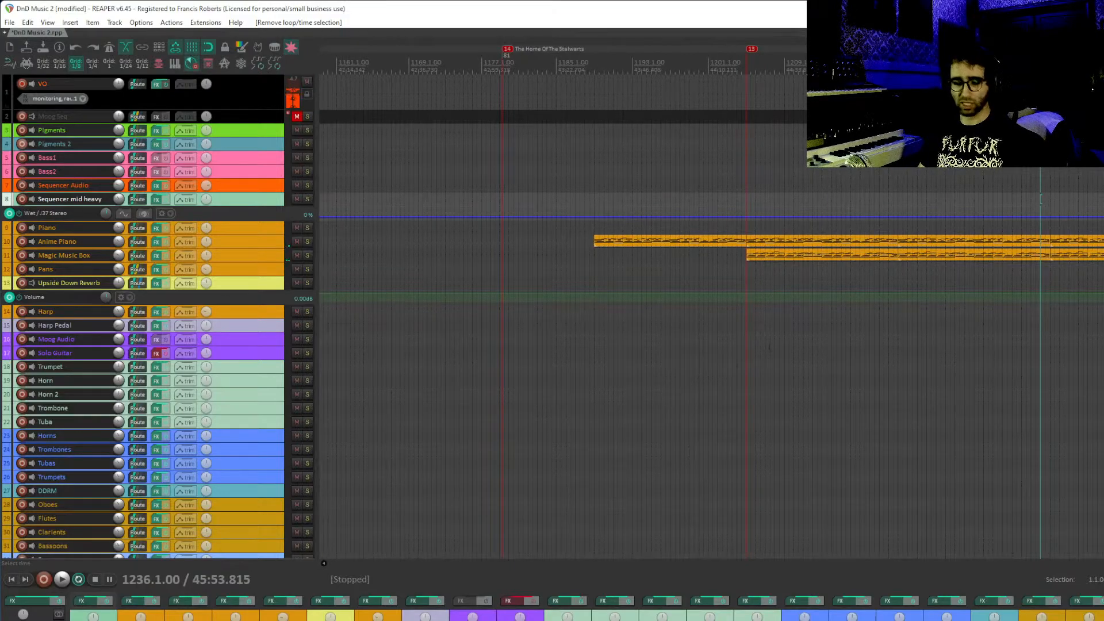
{"action": "key", "text": "ctrl+s"}
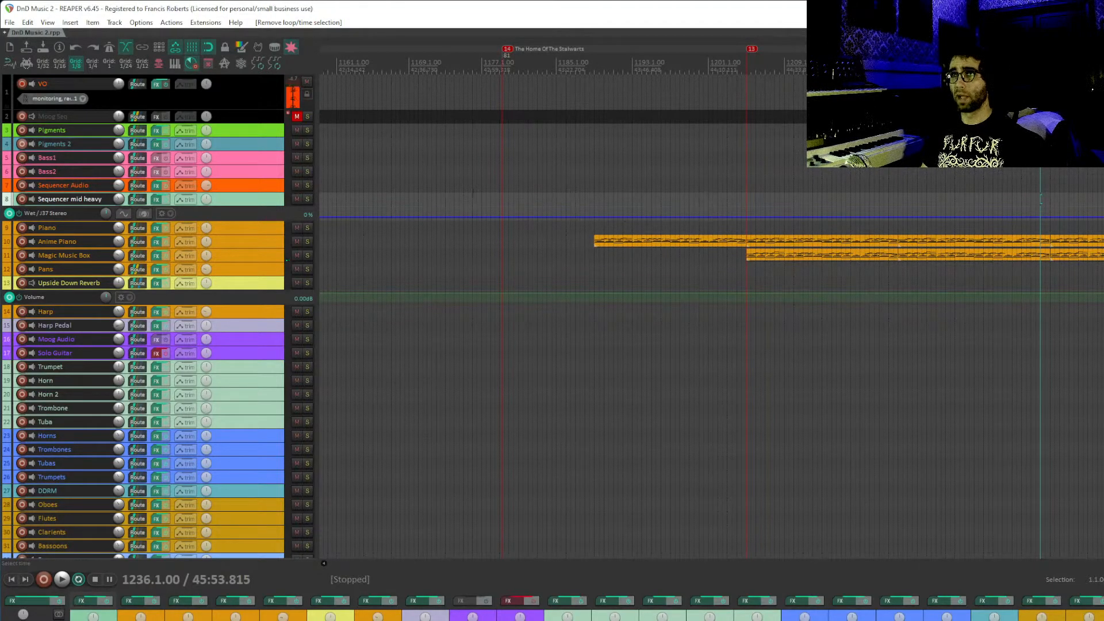
- Arm the Bassoons track and rehearse its part over playback from measure 1205
{"action": "left_click_drag", "start_coordinate": [380, 306], "coordinate": [244, 81]}
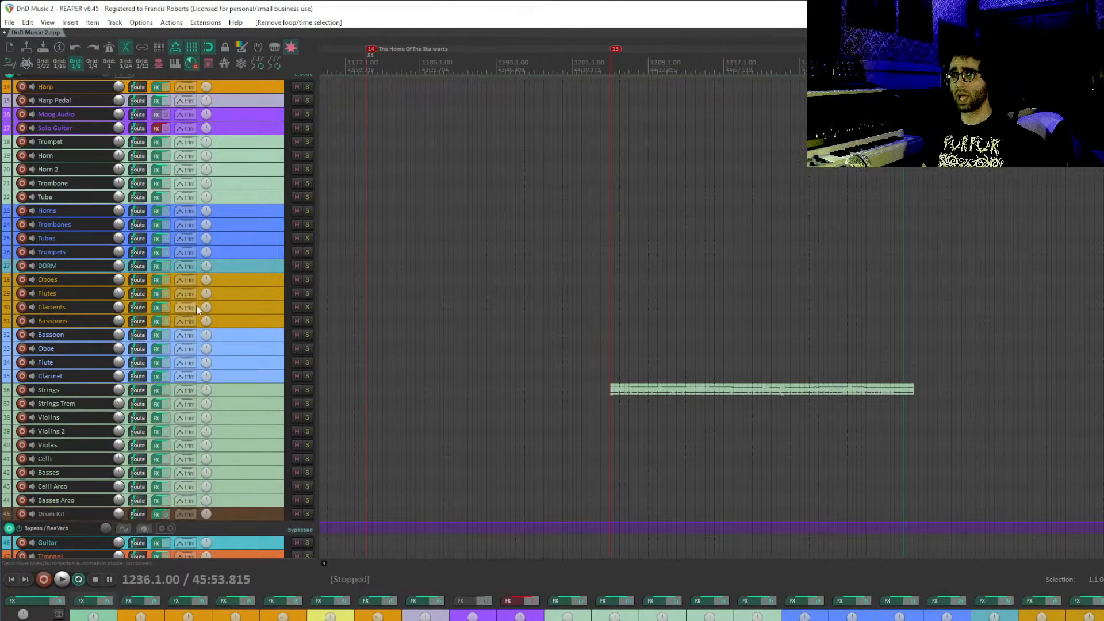
{"action": "left_click", "coordinate": [23, 320]}
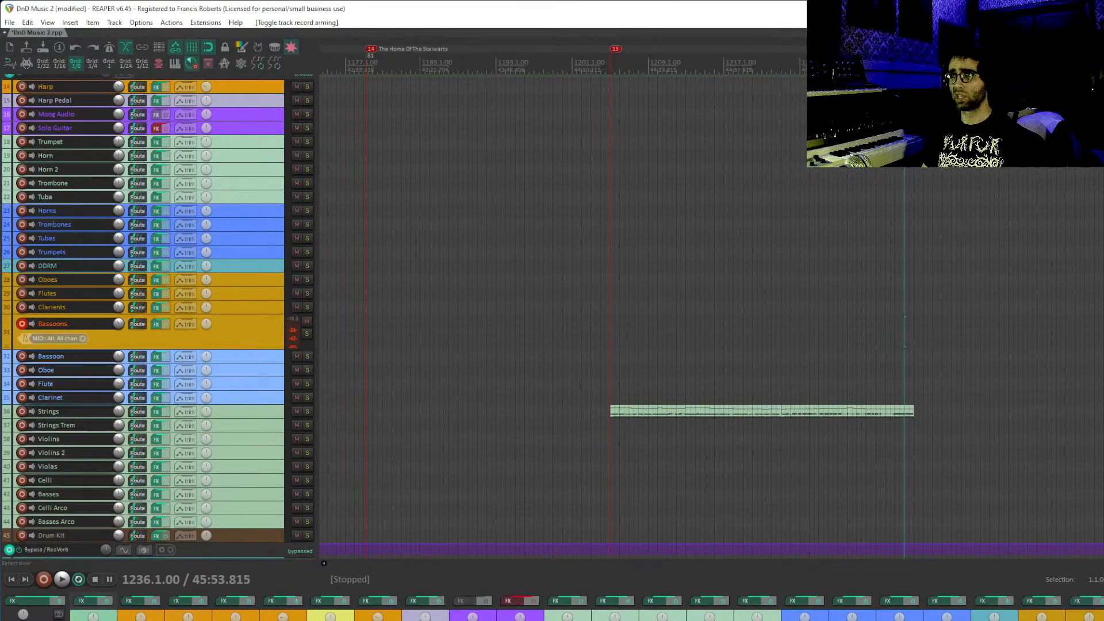
{"action": "left_click", "coordinate": [610, 354]}
{"action": "key", "text": "space"}
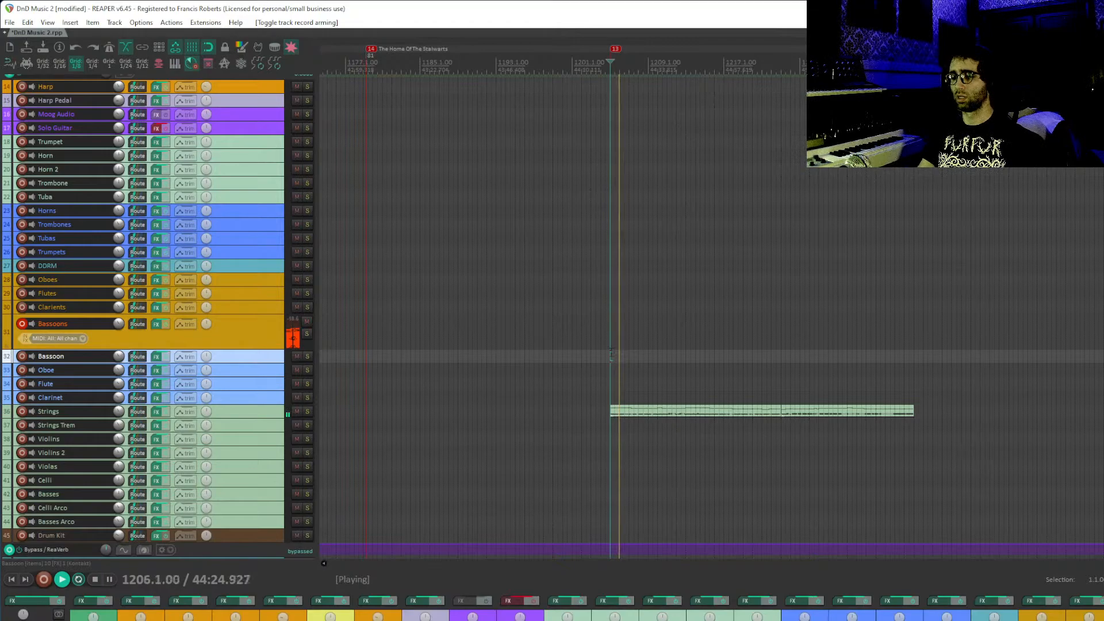
{"action": "key", "text": "space"}
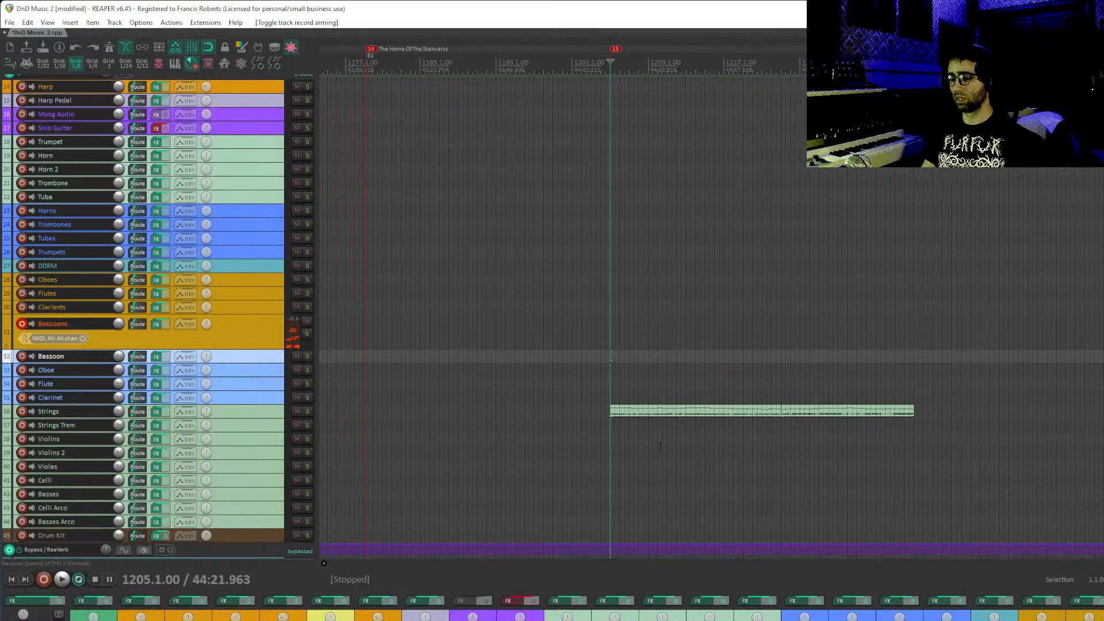
{"action": "key", "text": "space"}
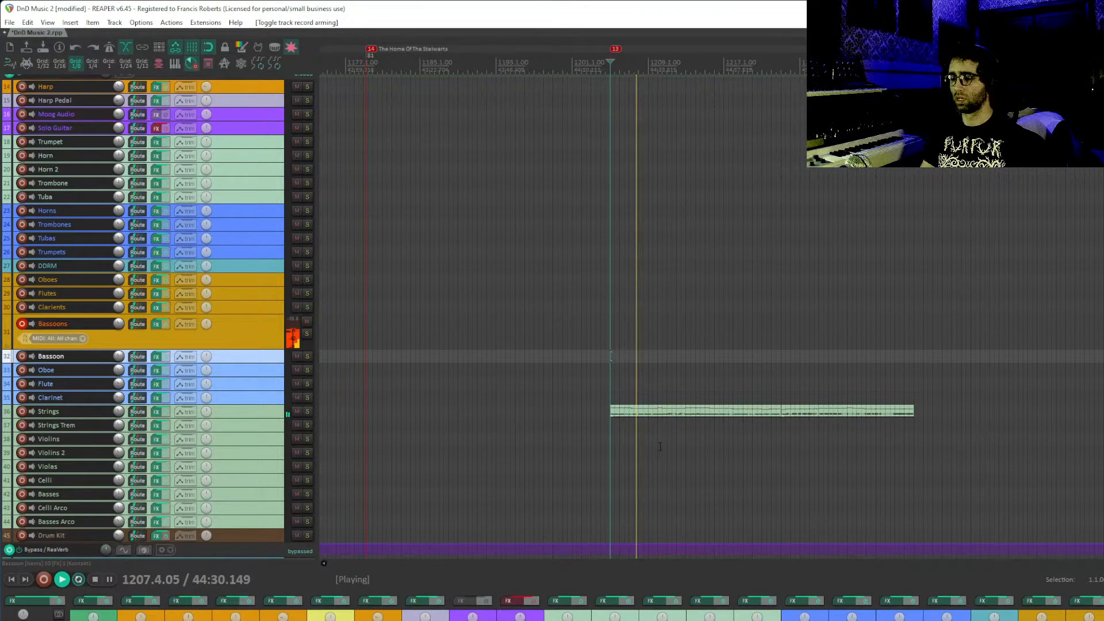
{"action": "key", "text": "space"}
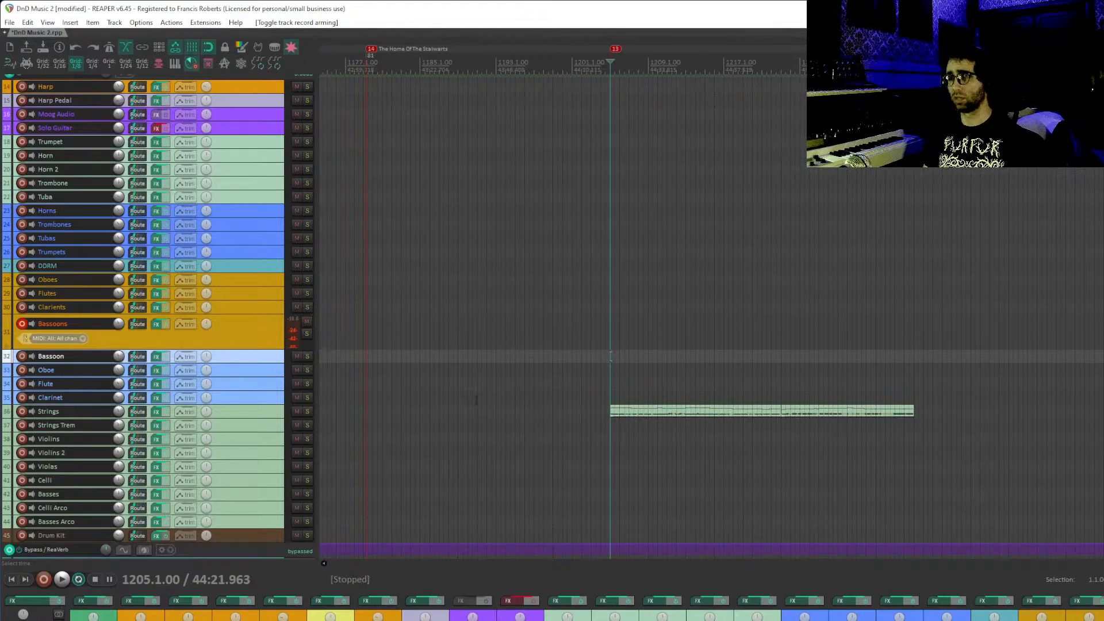
- Record the Bassoons part from measure 1205 to about measure 1213
{"action": "left_click_drag", "start_coordinate": [537, 468], "coordinate": [569, 491]}
{"action": "key", "text": "ctrl+r"}
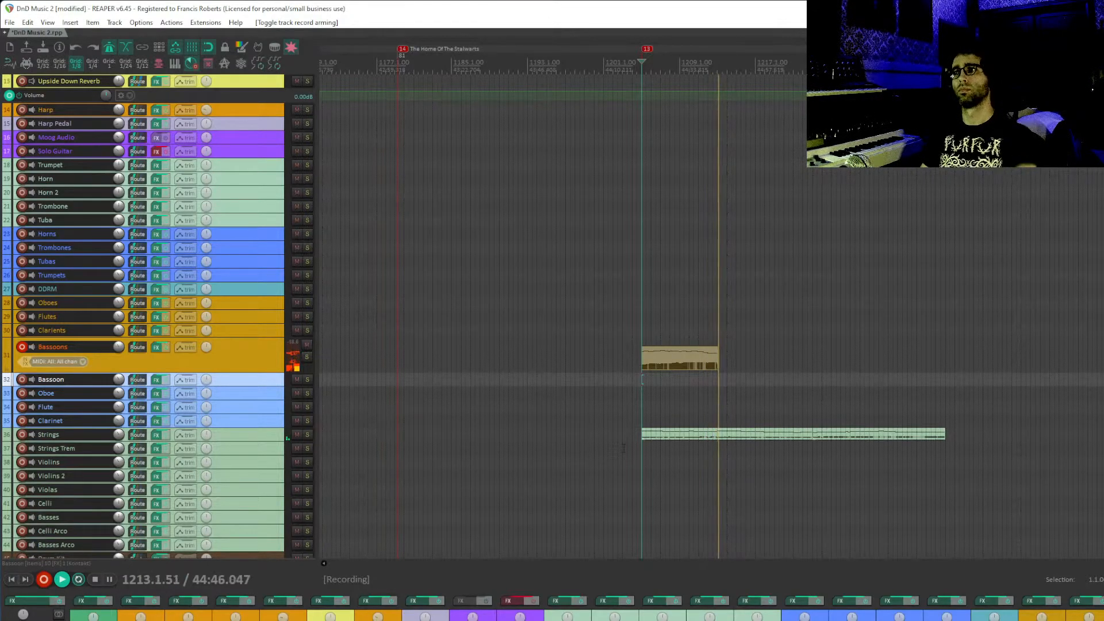
{"action": "key", "text": "space"}
- Disarm Bassoons, arm the Clarients track with the edit cursor at measure 1213, and save the project
{"action": "left_click", "coordinate": [21, 346]}
{"action": "left_click", "coordinate": [22, 330]}
{"action": "left_click", "coordinate": [724, 337]}
{"action": "scroll", "coordinate": [729, 338], "scroll_direction": "up", "scroll_amount": 4}
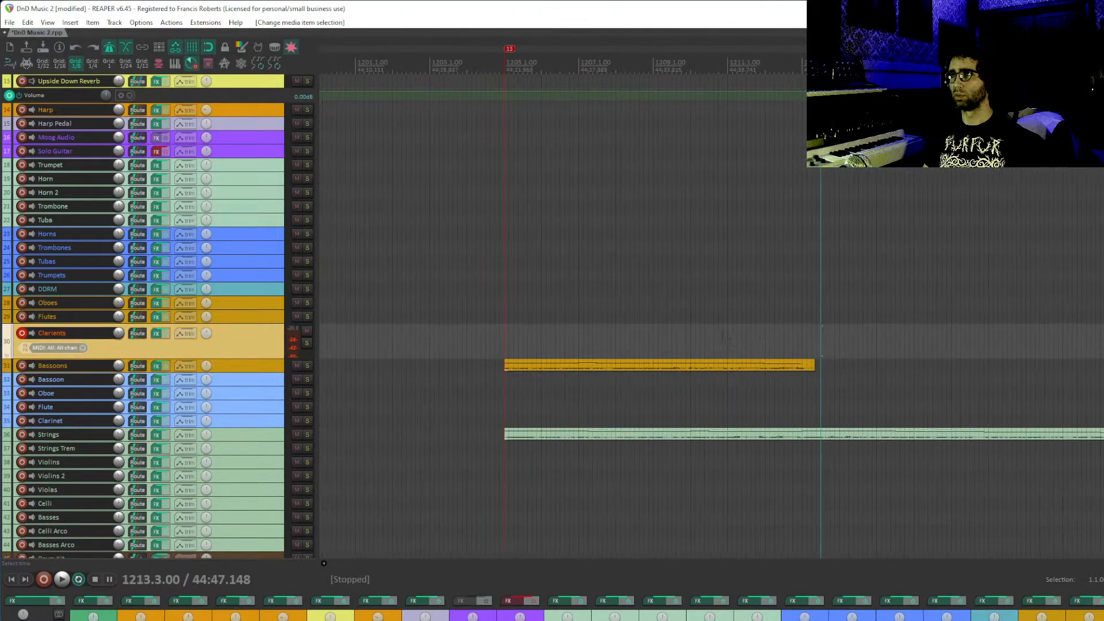
{"action": "left_click_drag", "start_coordinate": [816, 338], "coordinate": [769, 389]}
{"action": "left_click", "coordinate": [779, 344]}
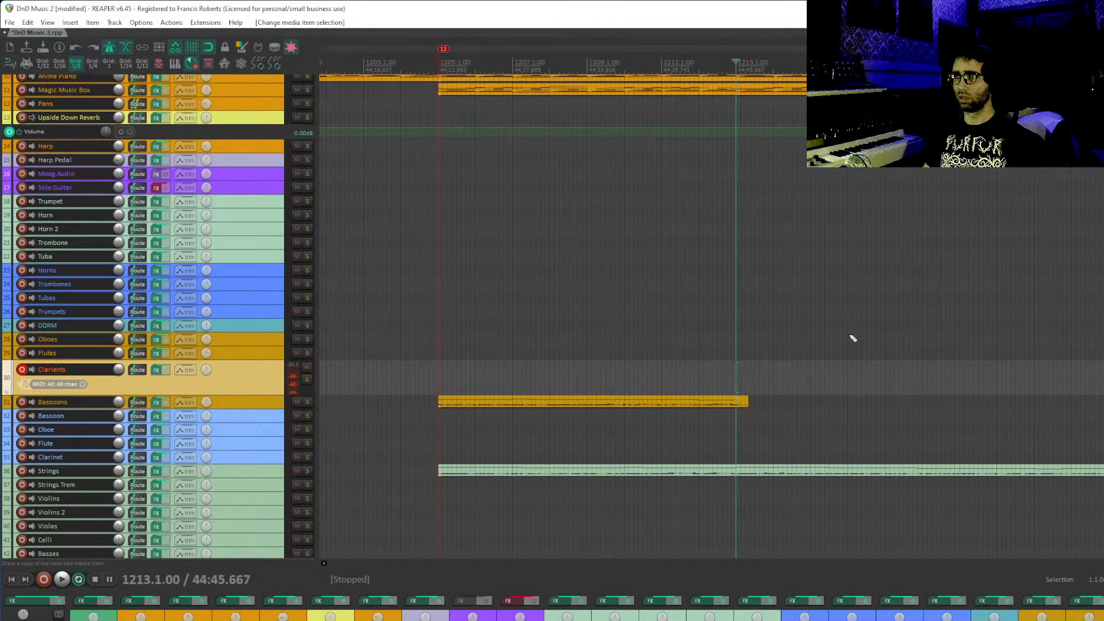
{"action": "key", "text": "ctrl+s"}
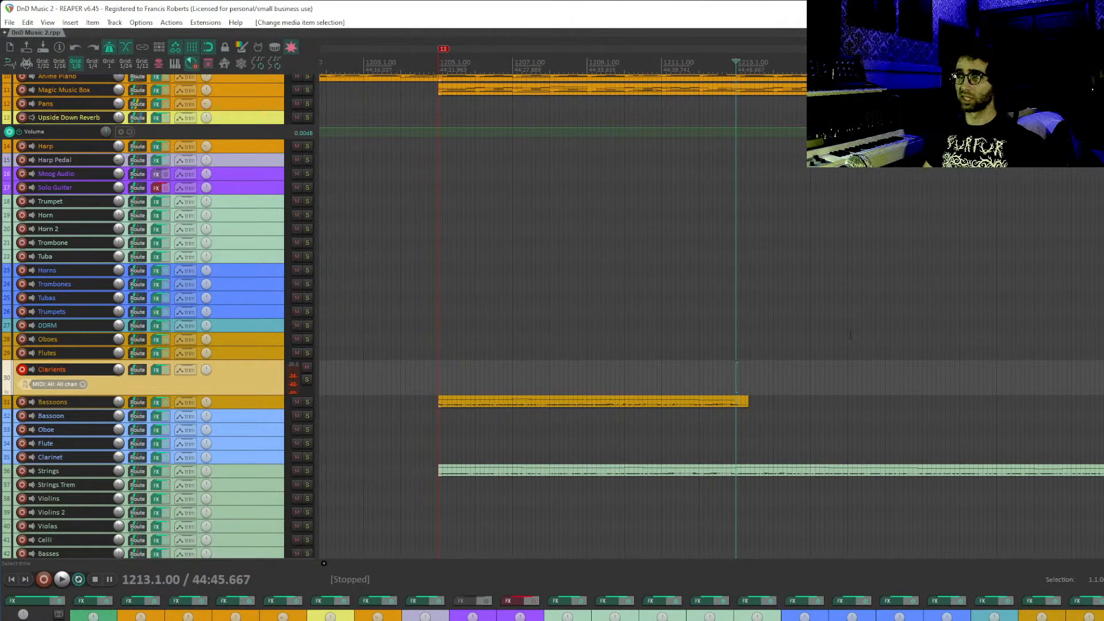
{"action": "left_click_drag", "start_coordinate": [913, 230], "coordinate": [892, 257]}
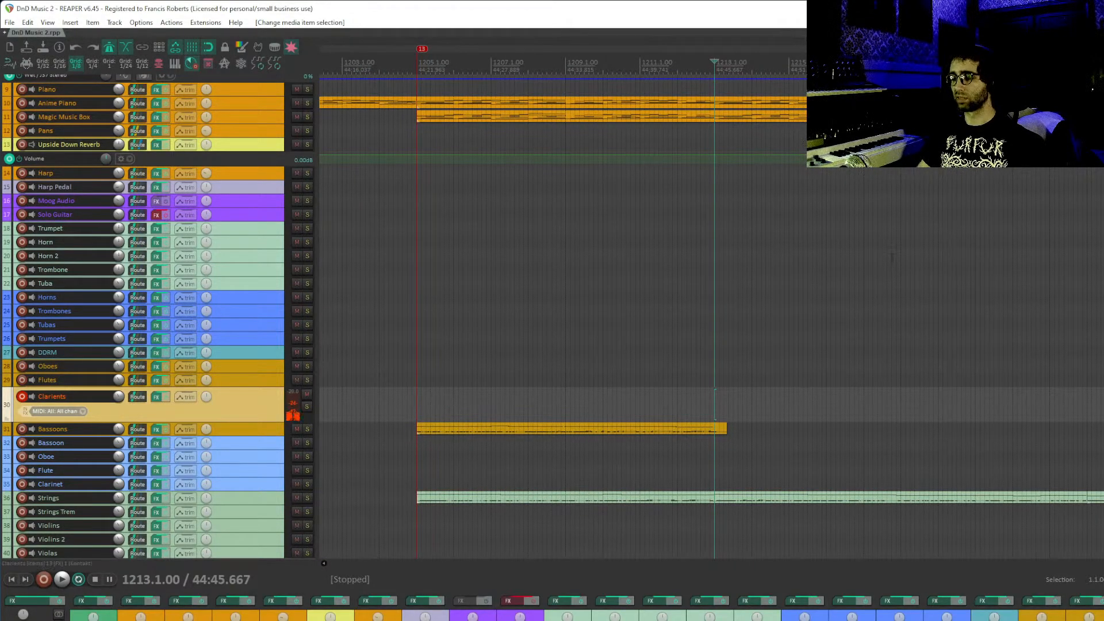
- Record the Clarients part from measure 1213 to about measure 1221 and quantize its notes
{"action": "key", "text": "ctrl+r"}
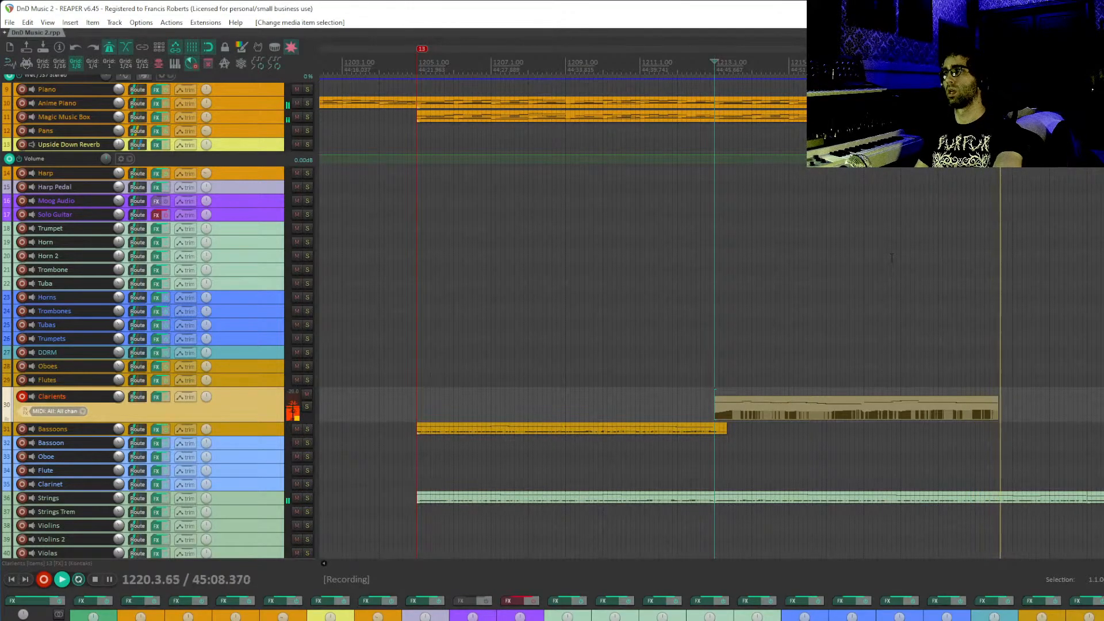
{"action": "key", "text": "space"}
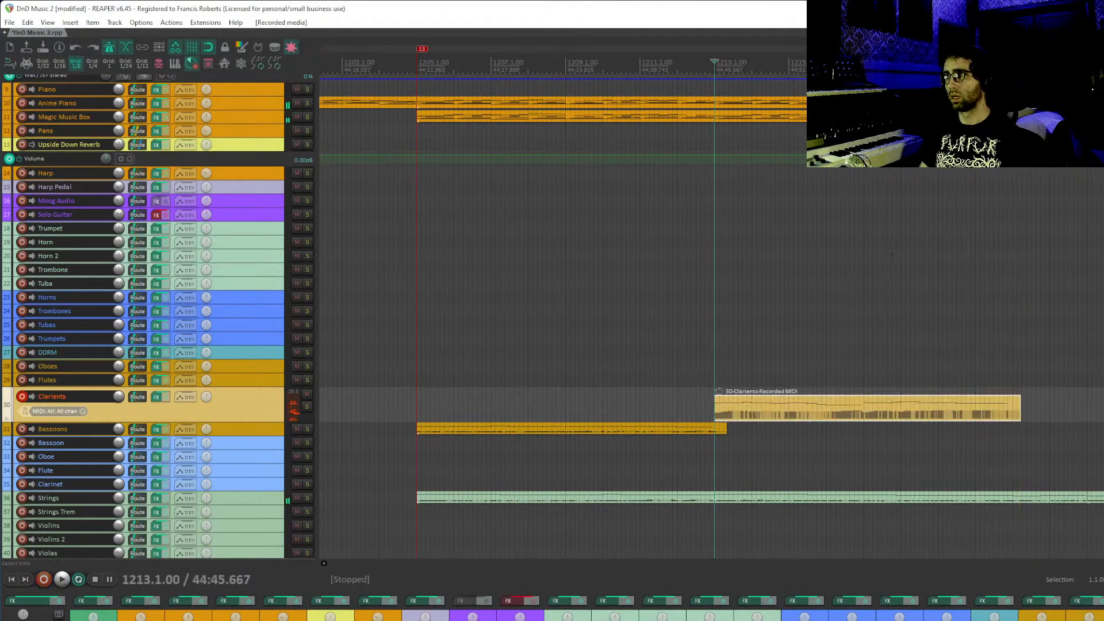
{"action": "double_click", "coordinate": [789, 402]}
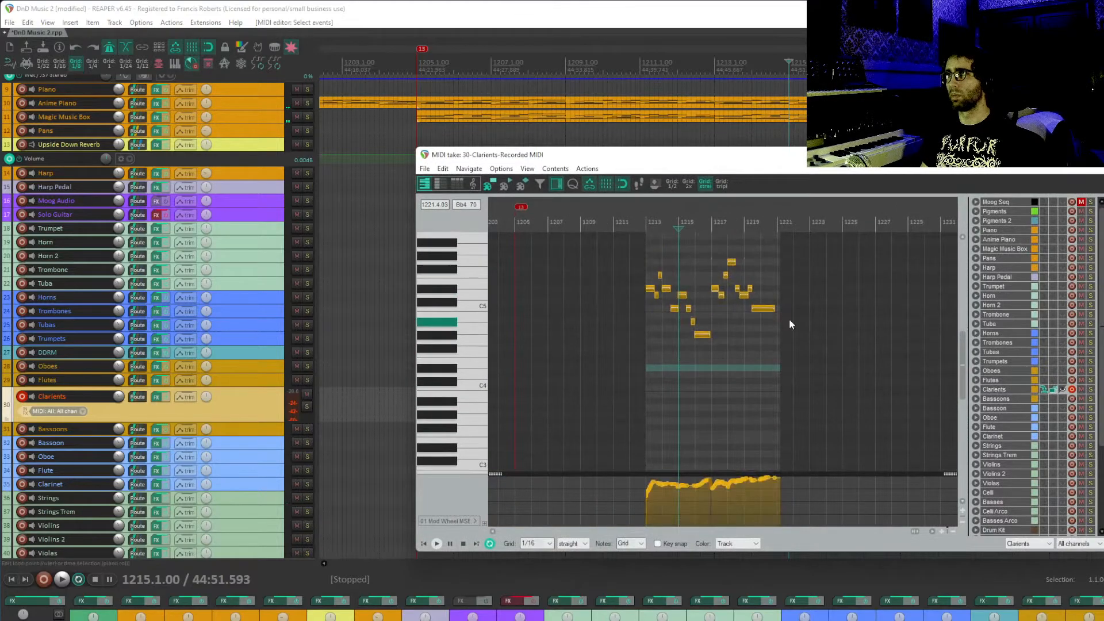
{"action": "key", "text": "q"}
{"action": "key", "text": "Escape"}
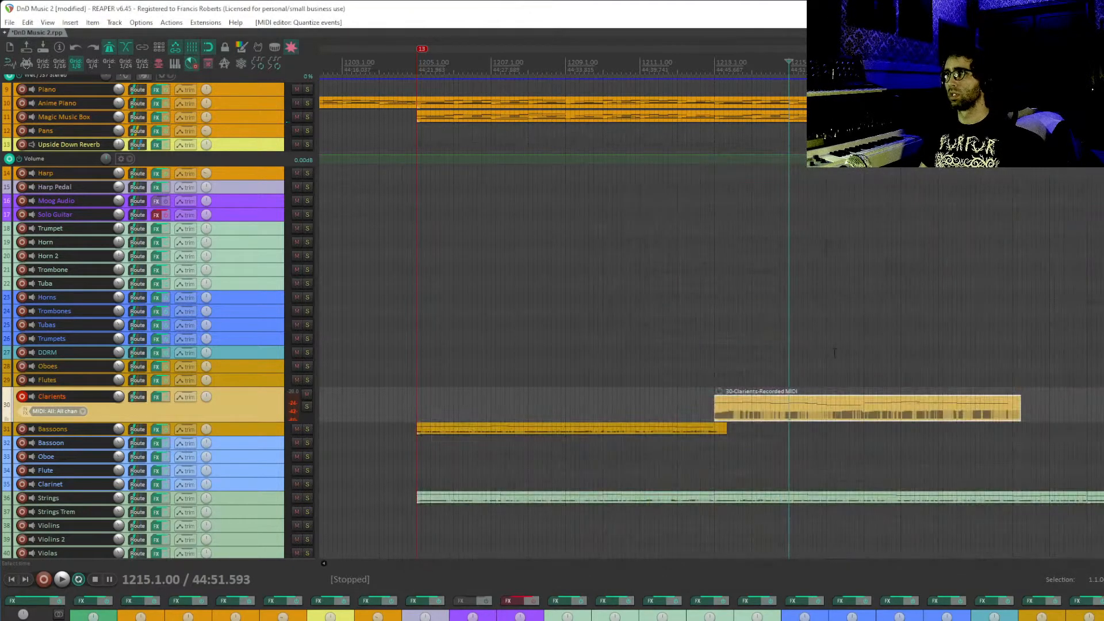
- Quantize the Bassoons notes and cut off the item's tail so it ends at measure 1213
{"action": "double_click", "coordinate": [691, 430]}
{"action": "key", "text": "q"}
{"action": "key", "text": "Return"}
{"action": "key", "text": "Escape"}
{"action": "left_click", "coordinate": [712, 430]}
{"action": "key", "text": "s"}
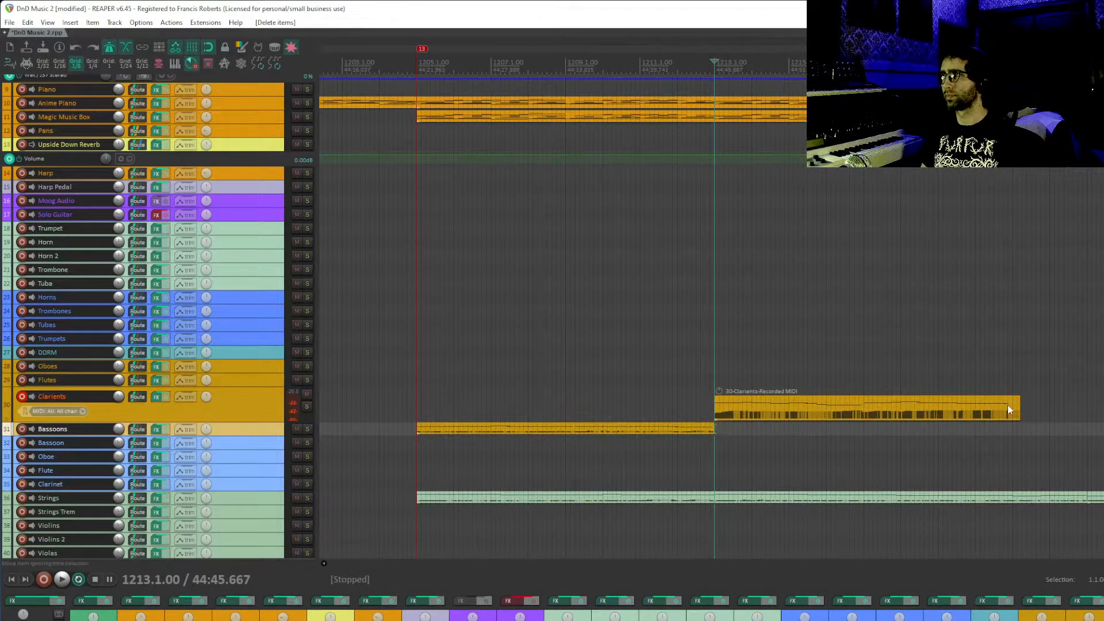
- Cut the tail of the Clarients recording at measure 1221 and disarm its track
{"action": "left_click", "coordinate": [1013, 410]}
{"action": "key", "text": "s"}
{"action": "left_click_drag", "start_coordinate": [798, 301], "coordinate": [885, 310]}
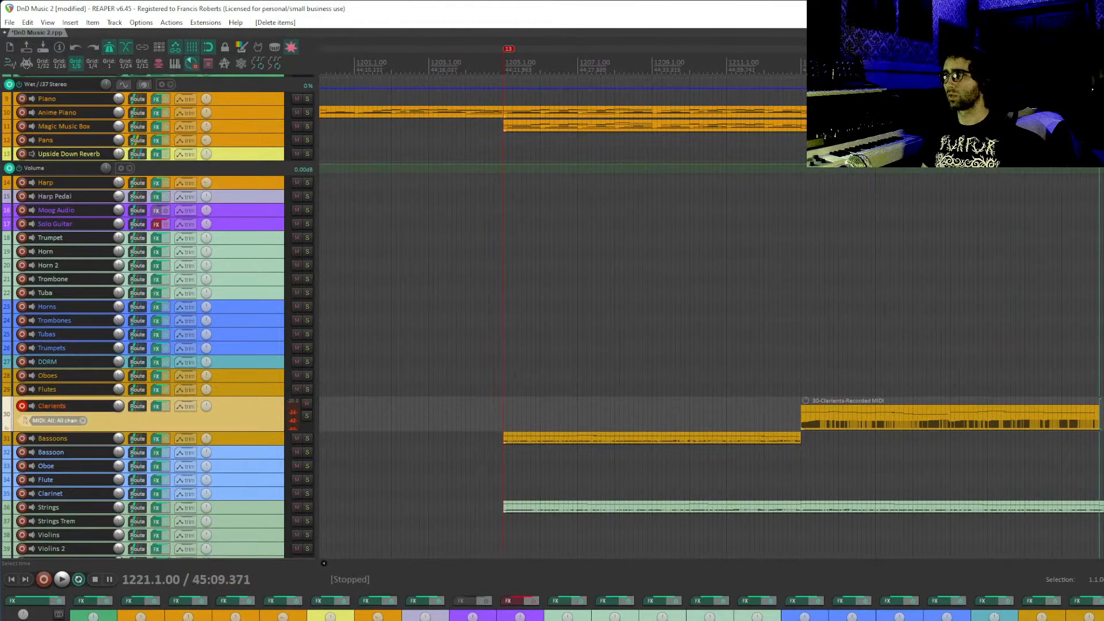
{"action": "left_click", "coordinate": [506, 375]}
{"action": "left_click", "coordinate": [23, 406]}
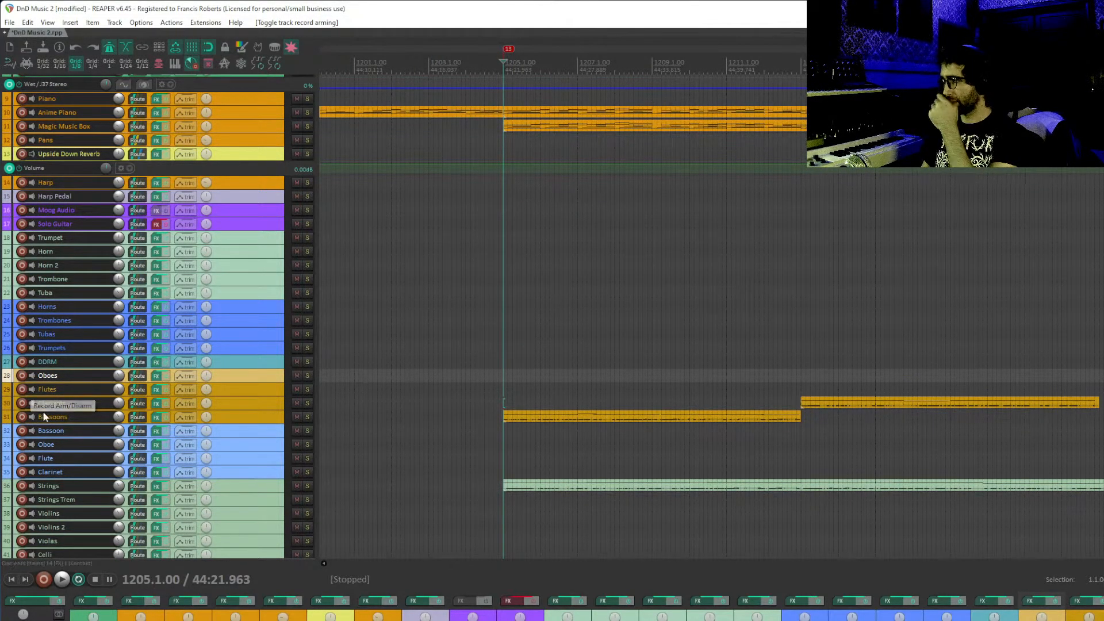
- Try the armed Oboes track over playback from measure 1213, and disarm it
{"action": "left_click", "coordinate": [22, 377]}
{"action": "left_click", "coordinate": [801, 388]}
{"action": "key", "text": "space"}
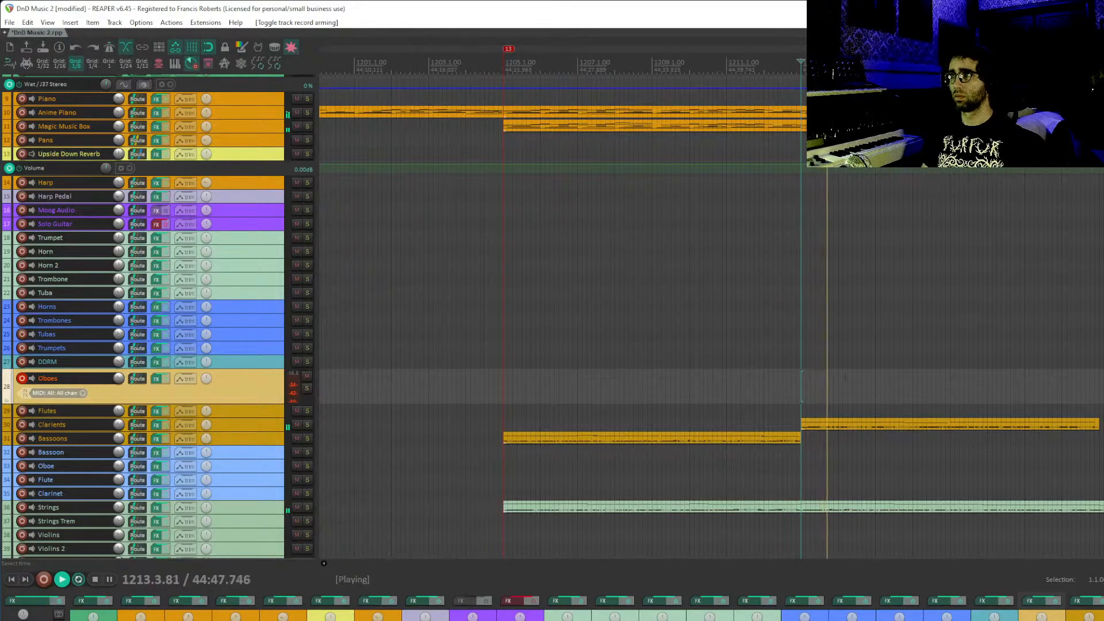
{"action": "scroll", "coordinate": [787, 399], "scroll_direction": "up", "scroll_amount": 2}
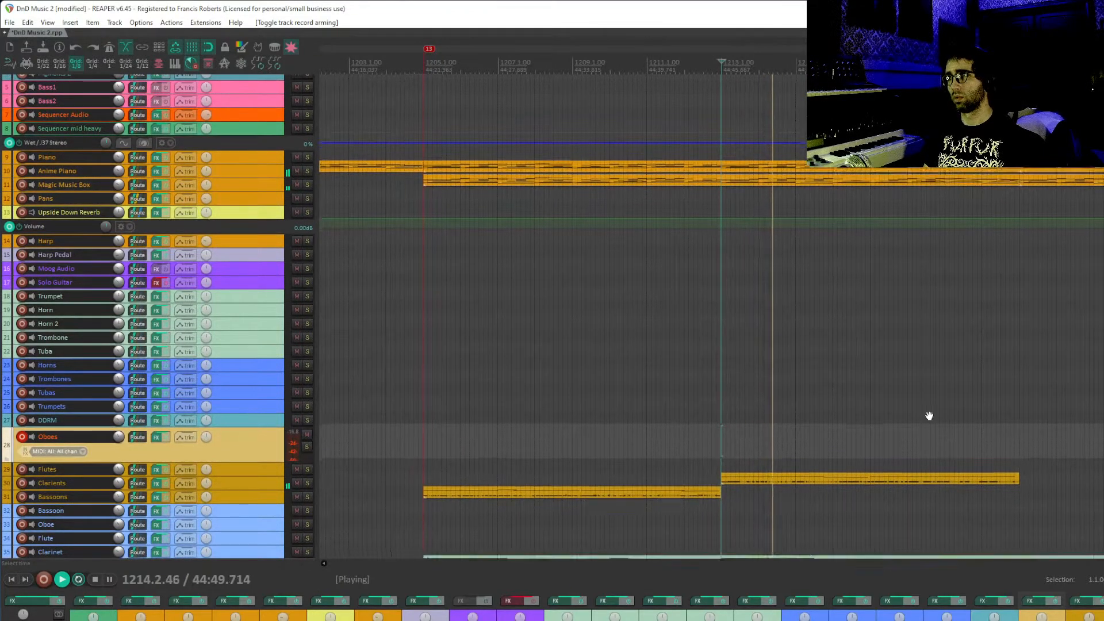
{"action": "scroll", "coordinate": [933, 434], "scroll_direction": "down", "scroll_amount": 3}
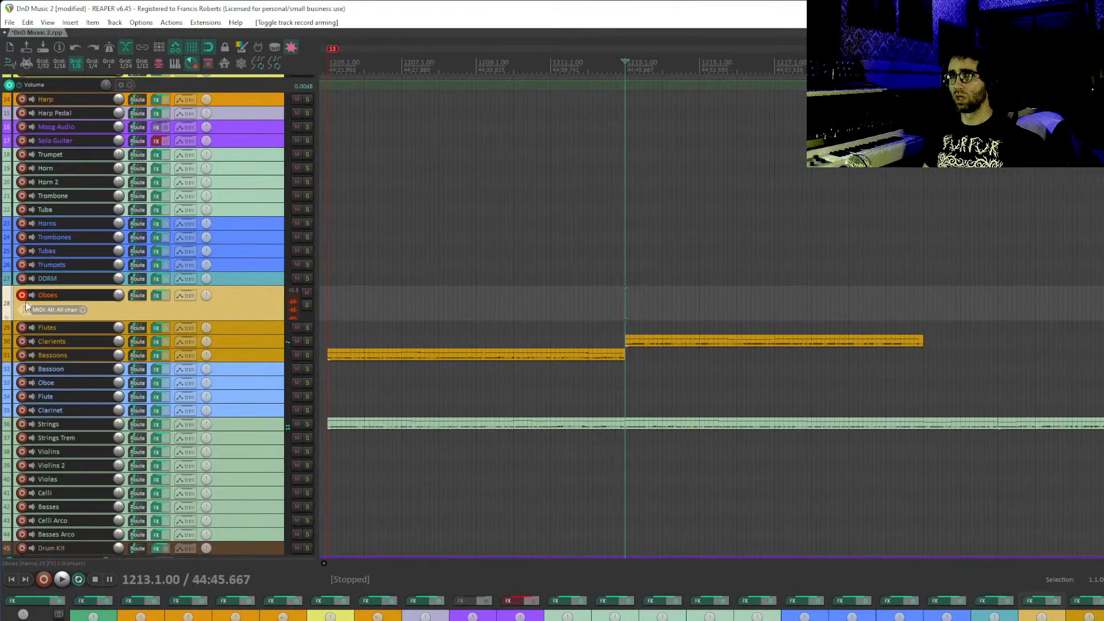
{"action": "left_click", "coordinate": [22, 295]}
- Arm the Flutes track and place the edit cursor at measure 1221
{"action": "left_click", "coordinate": [22, 306]}
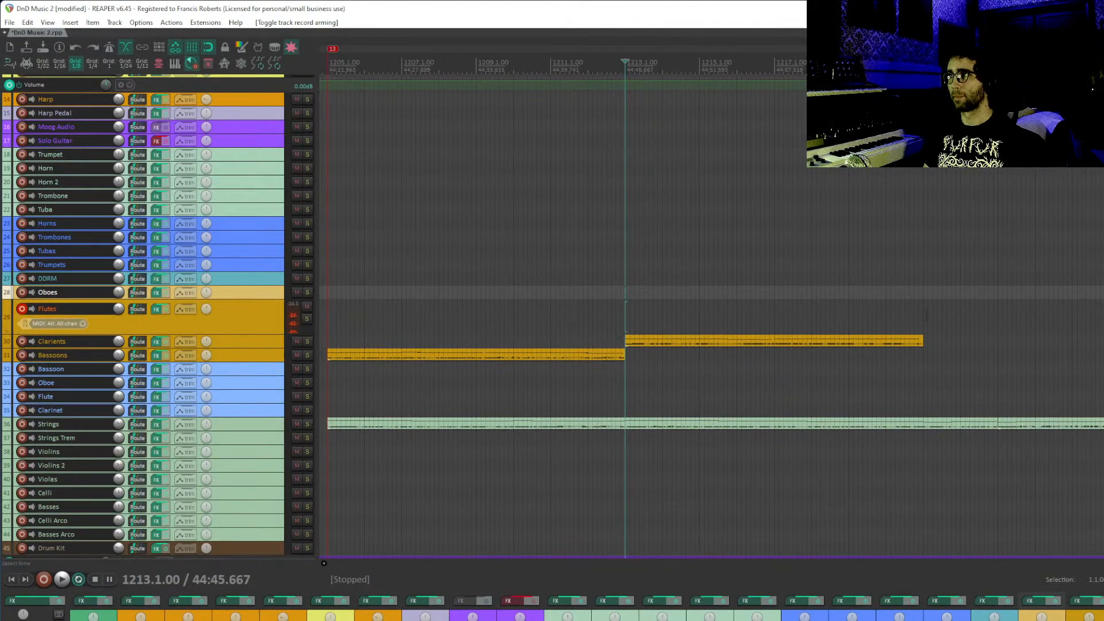
{"action": "left_click", "coordinate": [926, 316]}
{"action": "scroll", "coordinate": [914, 318], "scroll_direction": "right", "scroll_amount": 3}
{"action": "scroll", "coordinate": [909, 319], "scroll_direction": "up", "scroll_amount": 2}
{"action": "key", "text": "ctrl+r"}
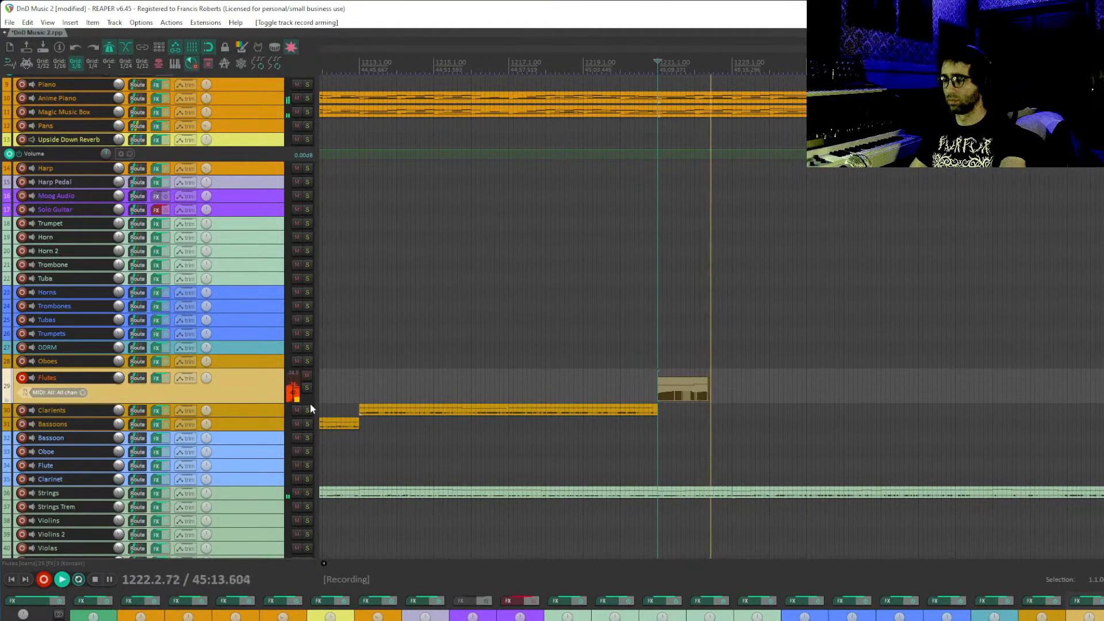
{"action": "key", "text": "space"}
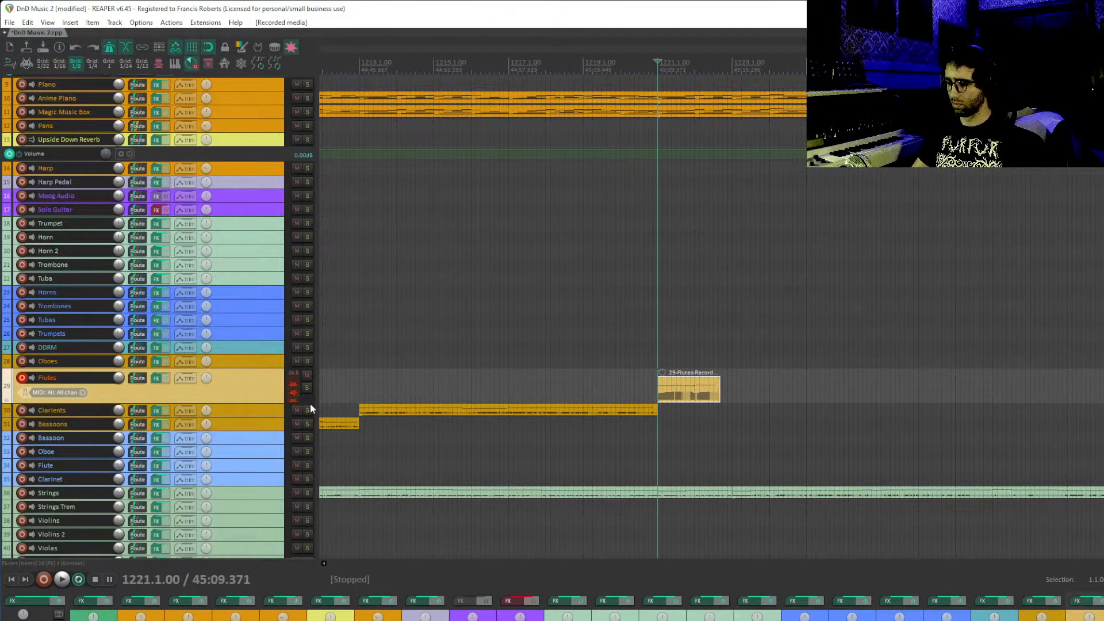
{"action": "key", "text": "ctrl+z"}
- Record the Flutes part from measure 1221 to about measure 1230 and quantize its notes
{"action": "key", "text": "ctrl+r"}
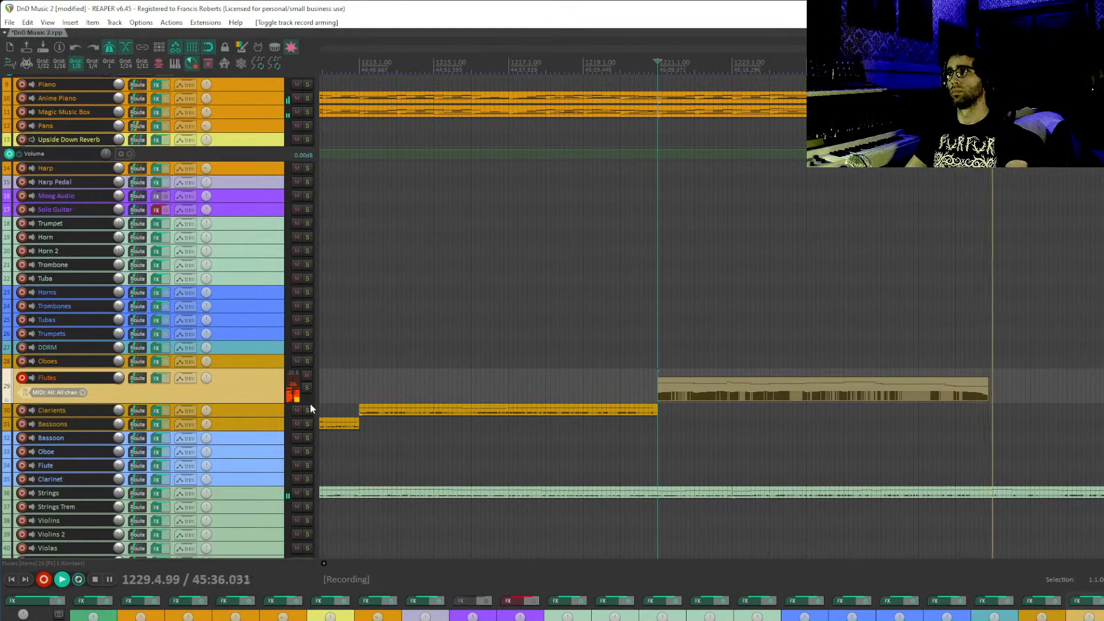
{"action": "key", "text": "space"}
{"action": "double_click", "coordinate": [666, 393]}
{"action": "key", "text": "q"}
{"action": "key", "text": "Return"}
{"action": "scroll", "coordinate": [778, 360], "scroll_direction": "up", "scroll_amount": 4}
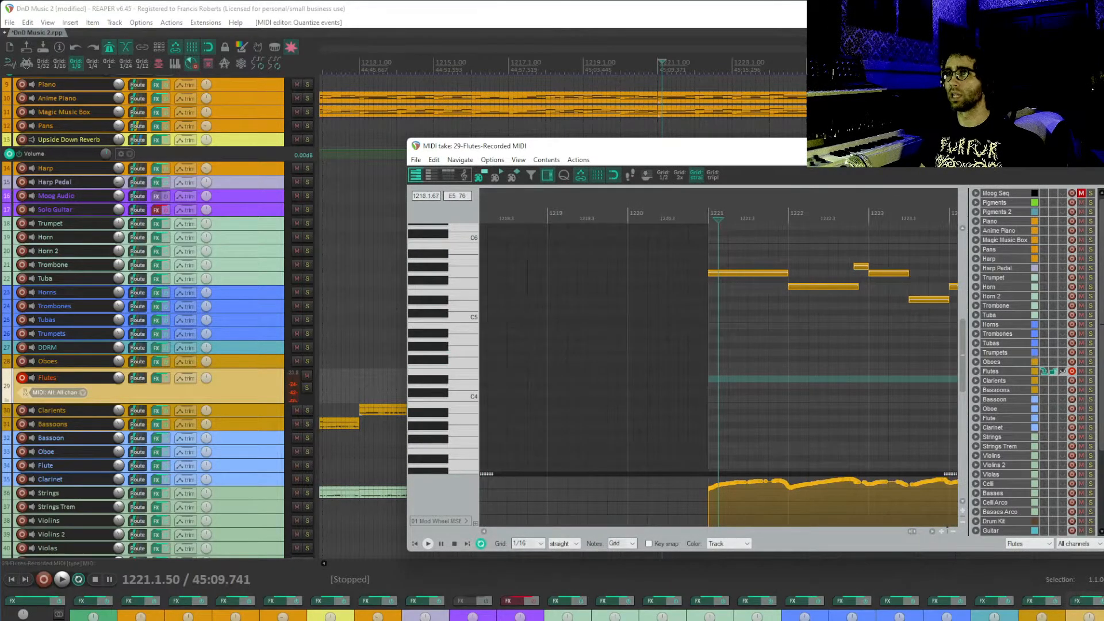
- Disarm Flutes and, while playing the part back, shorten its note in measure 1222 that overlaps the following note
{"action": "left_click", "coordinate": [23, 377]}
{"action": "left_click", "coordinate": [692, 216]}
{"action": "key", "text": "space"}
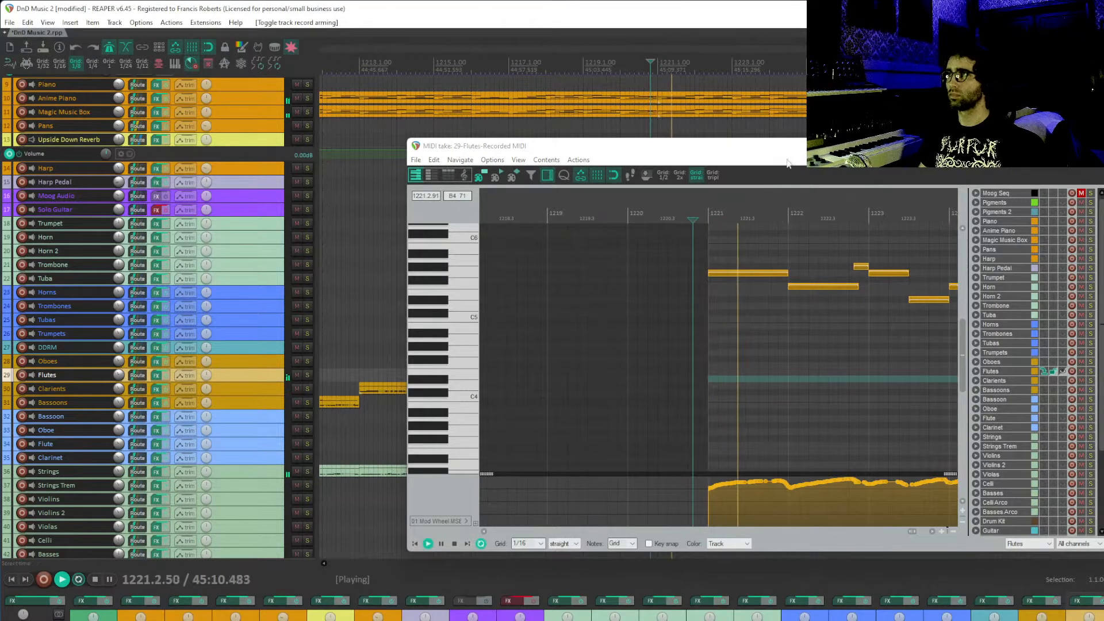
{"action": "left_click_drag", "start_coordinate": [812, 310], "coordinate": [540, 356]}
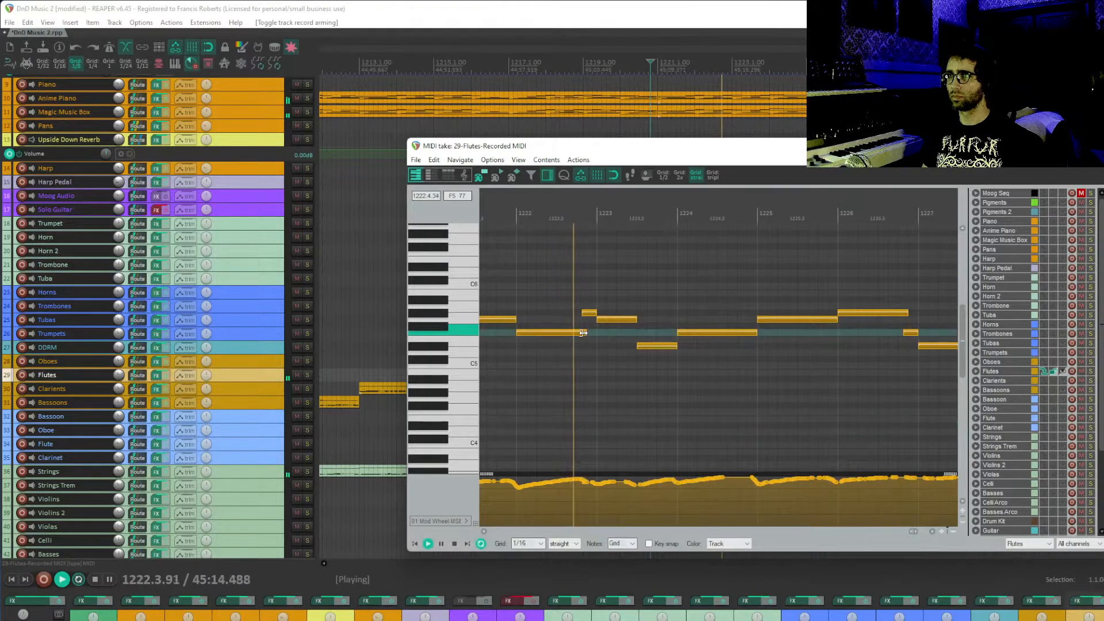
{"action": "scroll", "coordinate": [662, 357], "scroll_direction": "up", "scroll_amount": 3}
{"action": "scroll", "coordinate": [598, 346], "scroll_direction": "down", "scroll_amount": 2}
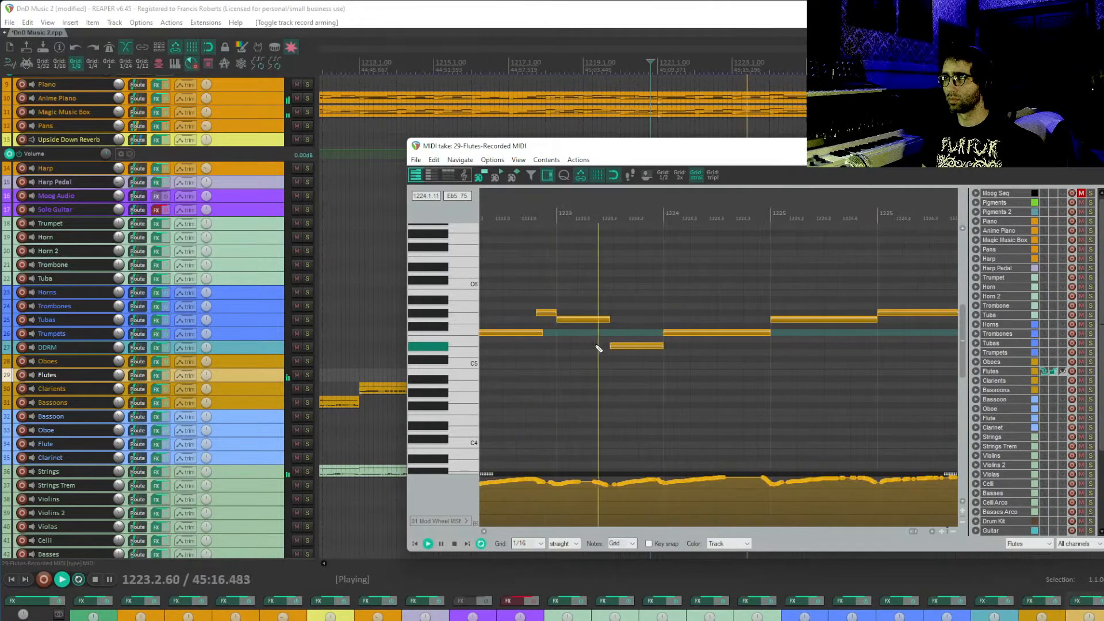
{"action": "scroll", "coordinate": [575, 324], "scroll_direction": "up", "scroll_amount": 2}
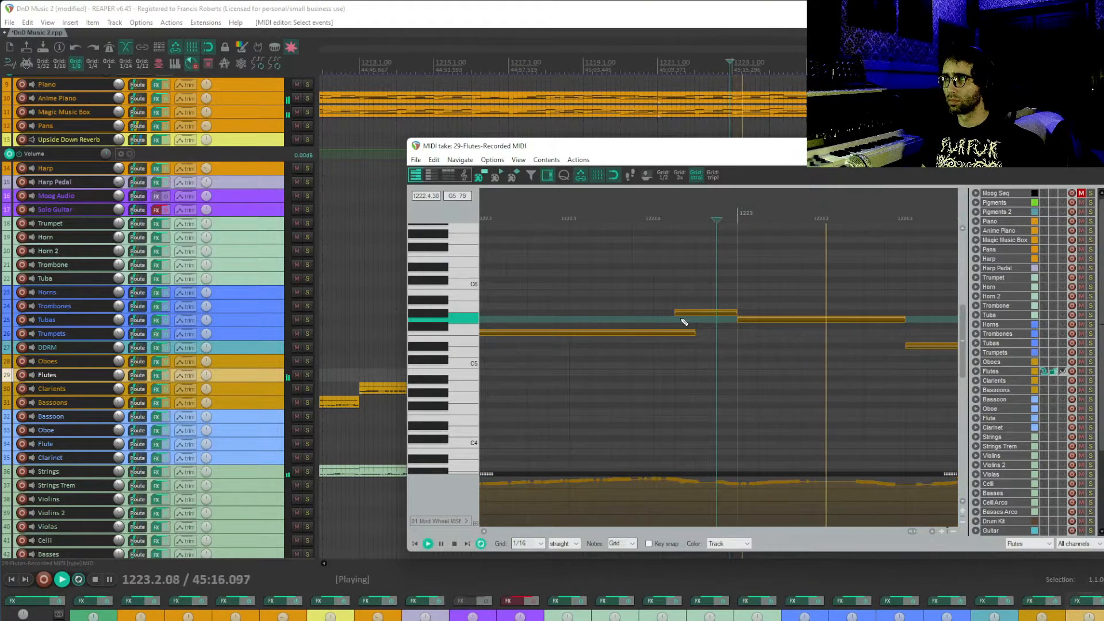
{"action": "scroll", "coordinate": [701, 324], "scroll_direction": "up", "scroll_amount": 1}
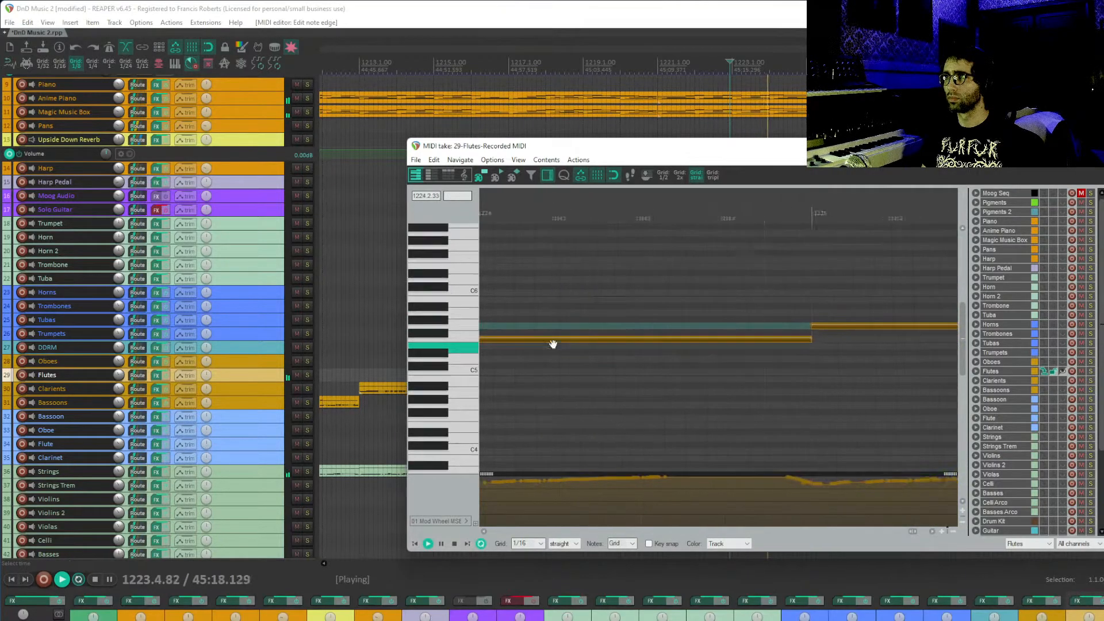
- Lower the Flutes note in measure 1224 to C5 and resume playback
{"action": "key", "text": "space"}
{"action": "left_click_drag", "start_coordinate": [613, 341], "coordinate": [614, 377]}
{"action": "key", "text": "space"}
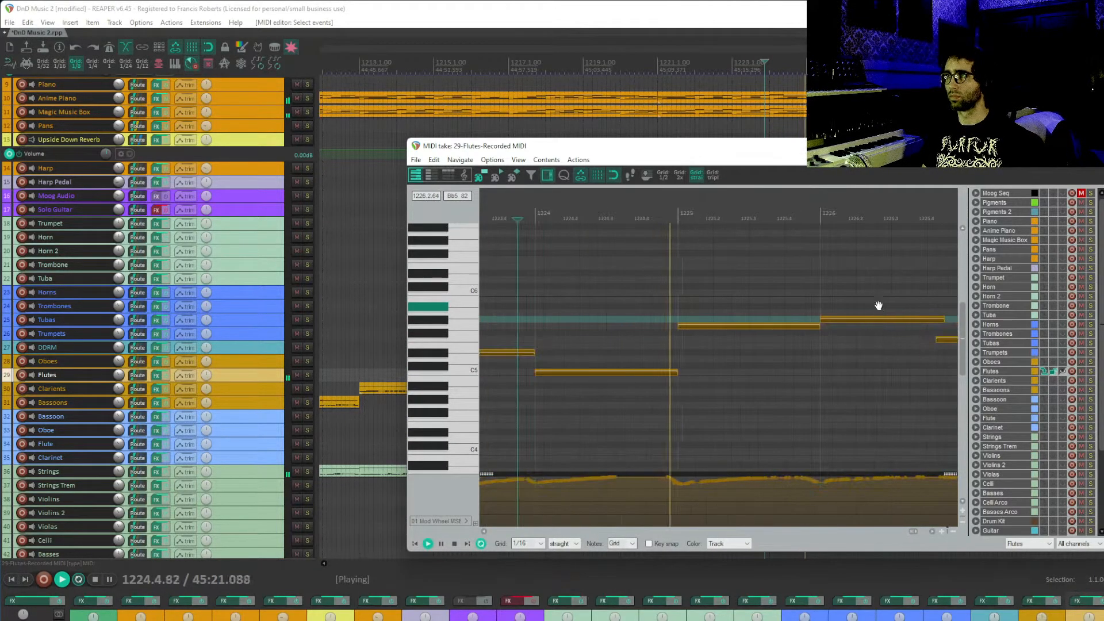
- Trim the overlapping Flutes notes between measures 1226 and 1228, and end the last note at measure 1230
{"action": "left_click", "coordinate": [850, 340]}
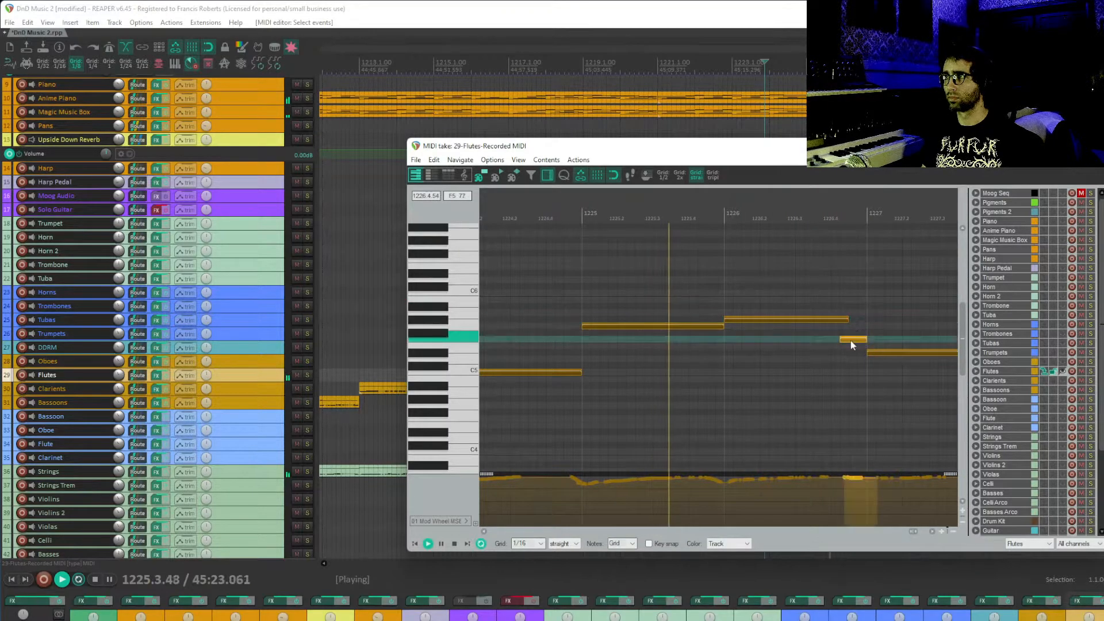
{"action": "left_click_drag", "start_coordinate": [841, 340], "coordinate": [848, 345]}
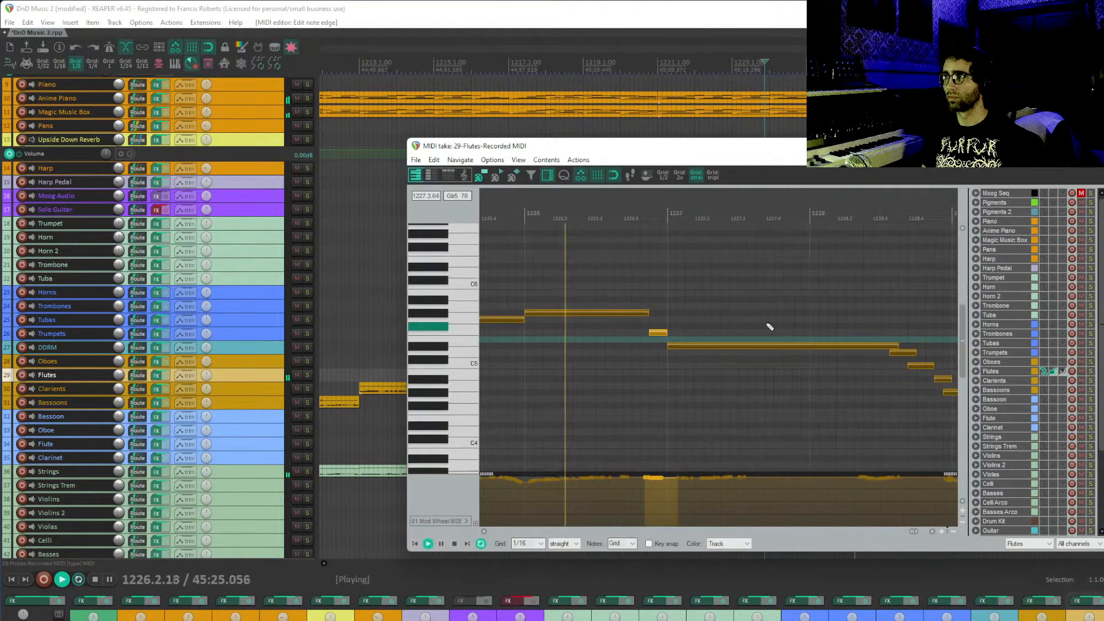
{"action": "left_click_drag", "start_coordinate": [787, 353], "coordinate": [847, 397]}
{"action": "left_click_drag", "start_coordinate": [882, 347], "coordinate": [687, 304]}
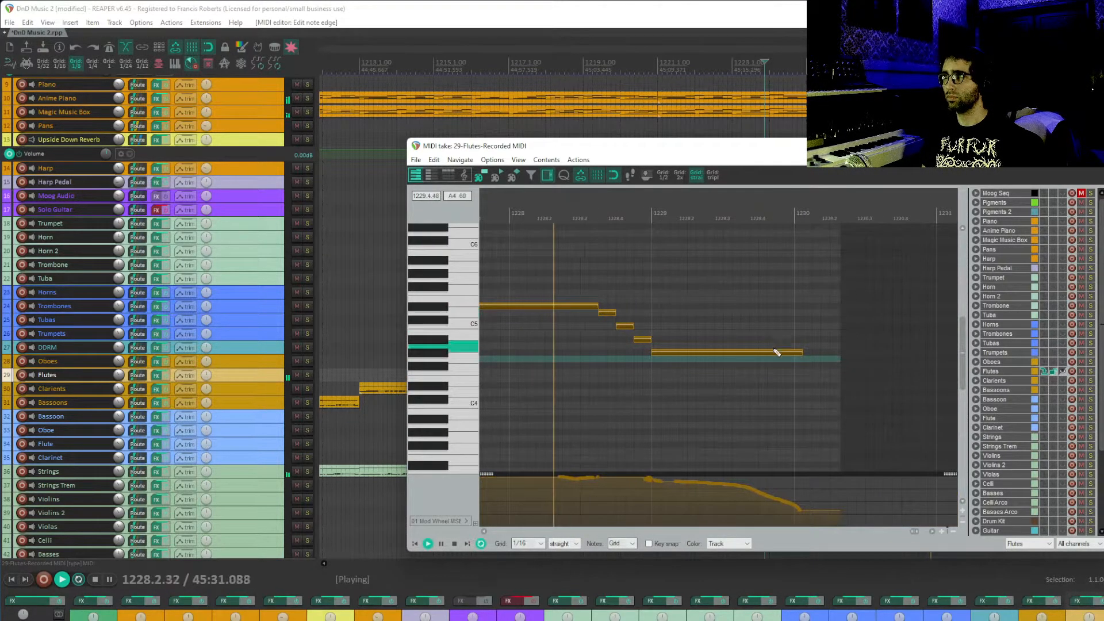
{"action": "left_click_drag", "start_coordinate": [799, 354], "coordinate": [793, 356]}
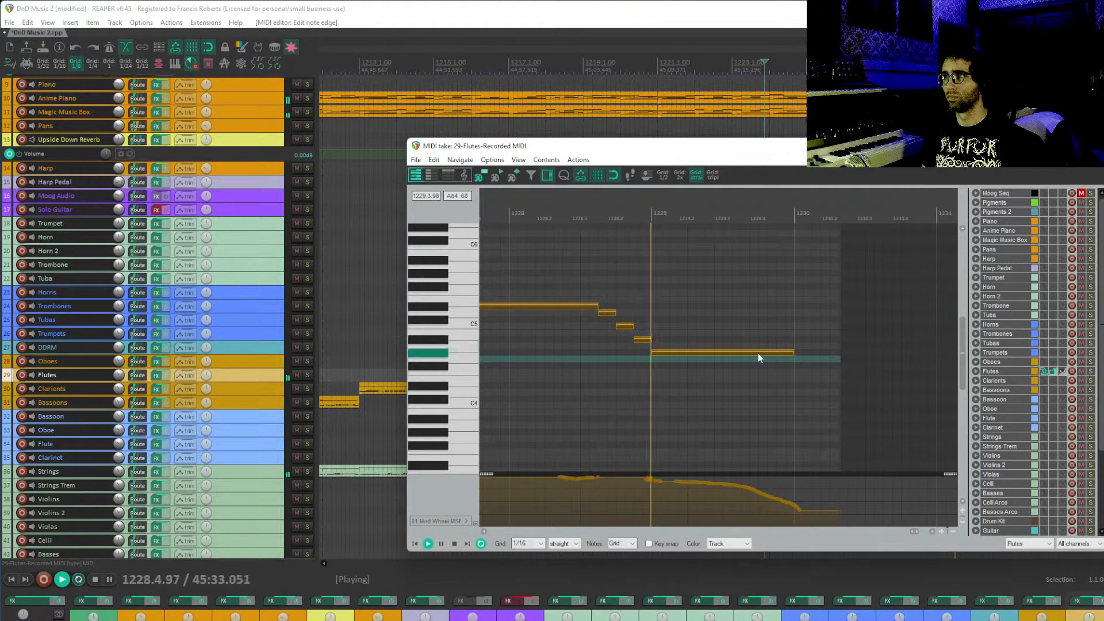
{"action": "key", "text": "Escape"}
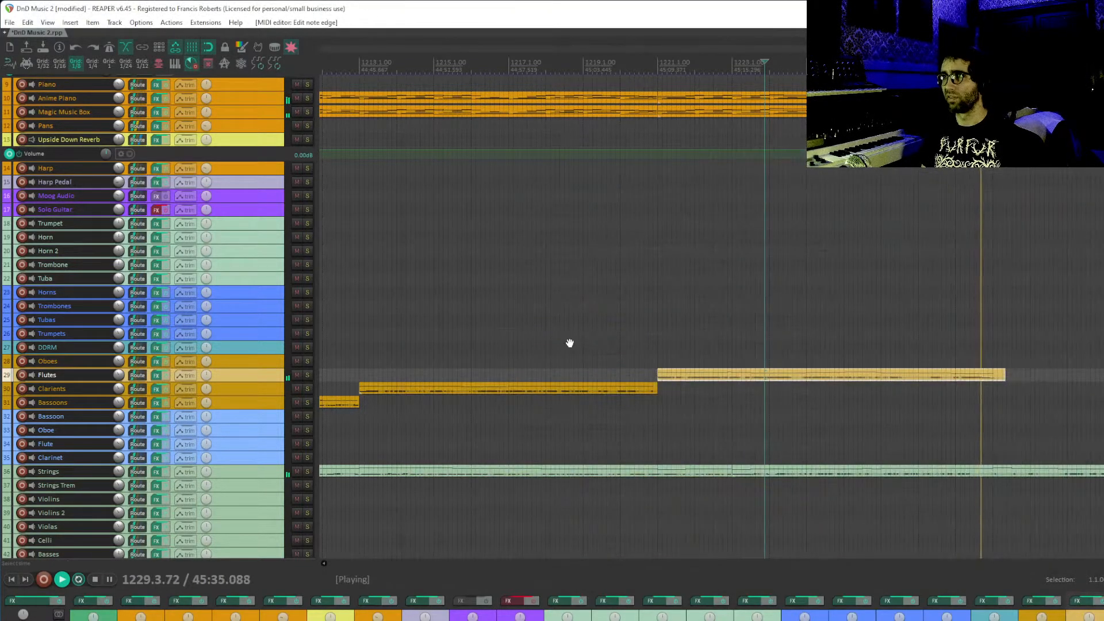
{"action": "key", "text": "space"}
- Shorten the first Clarients note in measure 1213 so it ends where the next note begins
{"action": "double_click", "coordinate": [594, 387]}
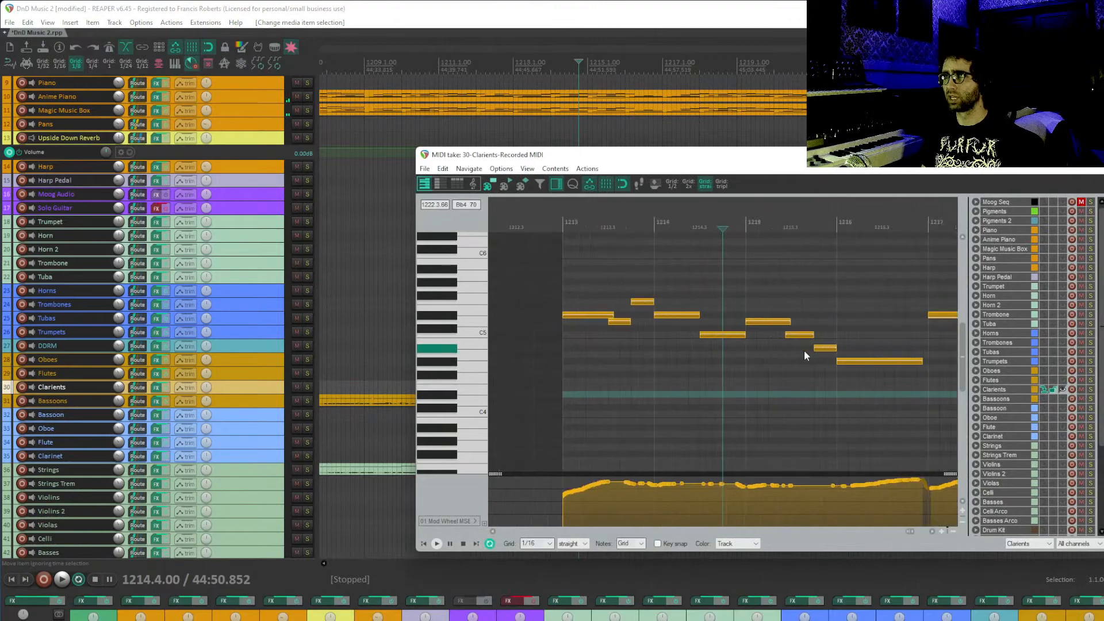
{"action": "scroll", "coordinate": [578, 357], "scroll_direction": "up", "scroll_amount": 1}
{"action": "left_click", "coordinate": [568, 356]}
{"action": "scroll", "coordinate": [569, 355], "scroll_direction": "up", "scroll_amount": 2}
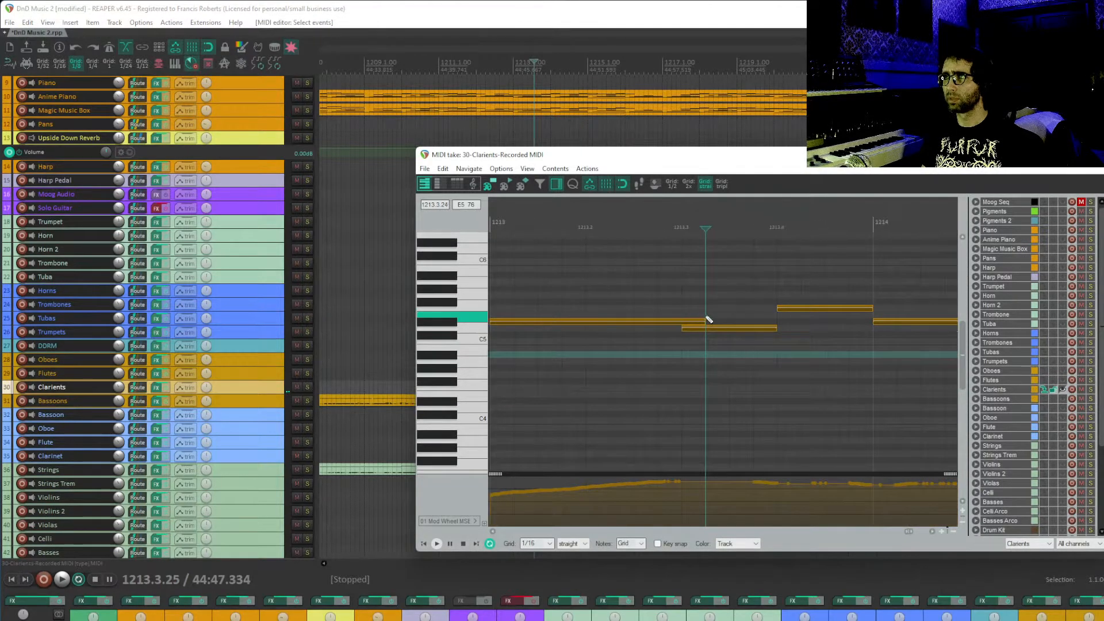
{"action": "left_click_drag", "start_coordinate": [701, 319], "coordinate": [682, 319]}
{"action": "scroll", "coordinate": [862, 347], "scroll_direction": "down", "scroll_amount": 4}
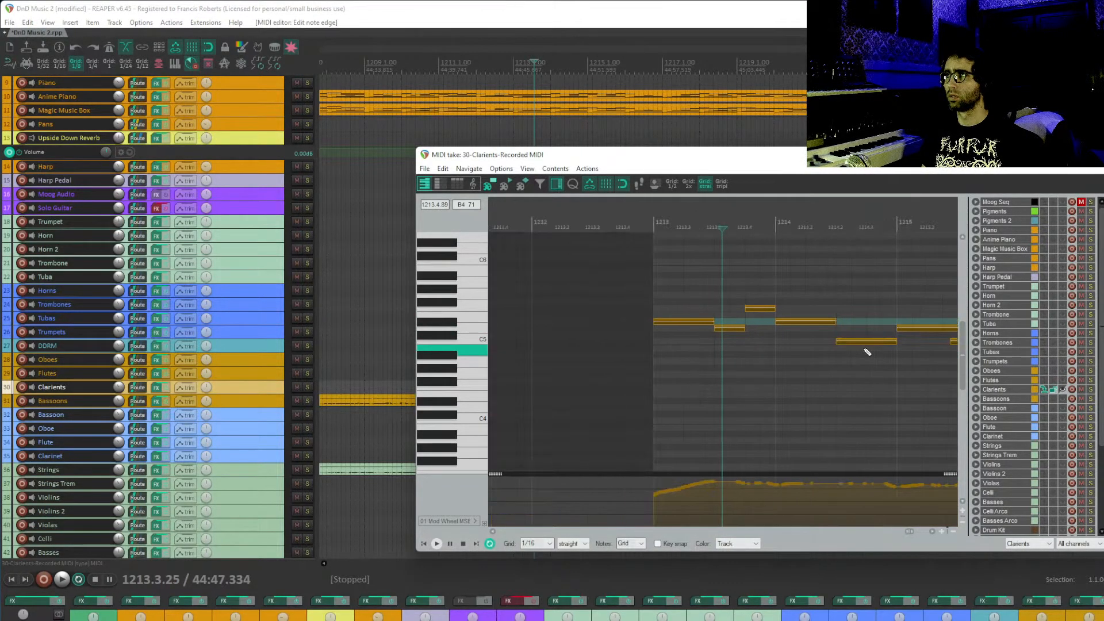
- Trim the remaining overlapping Clarients notes through measure 1219 and close the part
{"action": "left_click_drag", "start_coordinate": [775, 355], "coordinate": [589, 334]}
{"action": "left_click_drag", "start_coordinate": [688, 316], "coordinate": [565, 324]}
{"action": "left_click_drag", "start_coordinate": [696, 310], "coordinate": [732, 315]}
{"action": "left_click", "coordinate": [729, 314]}
{"action": "left_click_drag", "start_coordinate": [855, 323], "coordinate": [602, 324]}
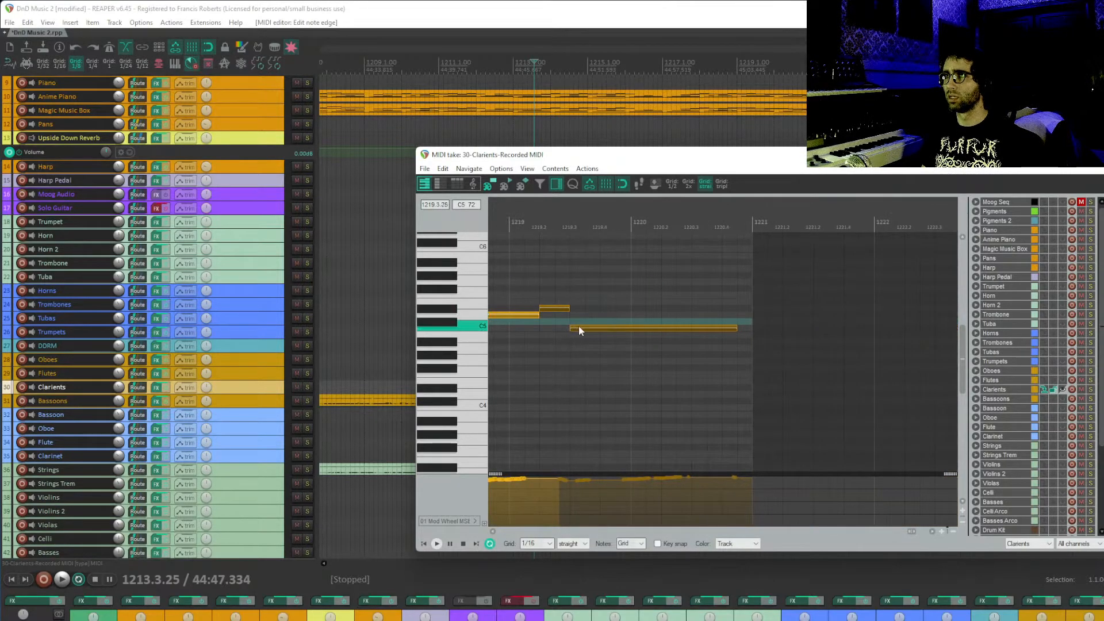
{"action": "key", "text": "Escape"}
- Play back the transition from Clarients to Flutes around measure 1220
{"action": "left_click", "coordinate": [784, 346]}
{"action": "key", "text": "space"}
{"action": "left_click_drag", "start_coordinate": [784, 346], "coordinate": [634, 338]}
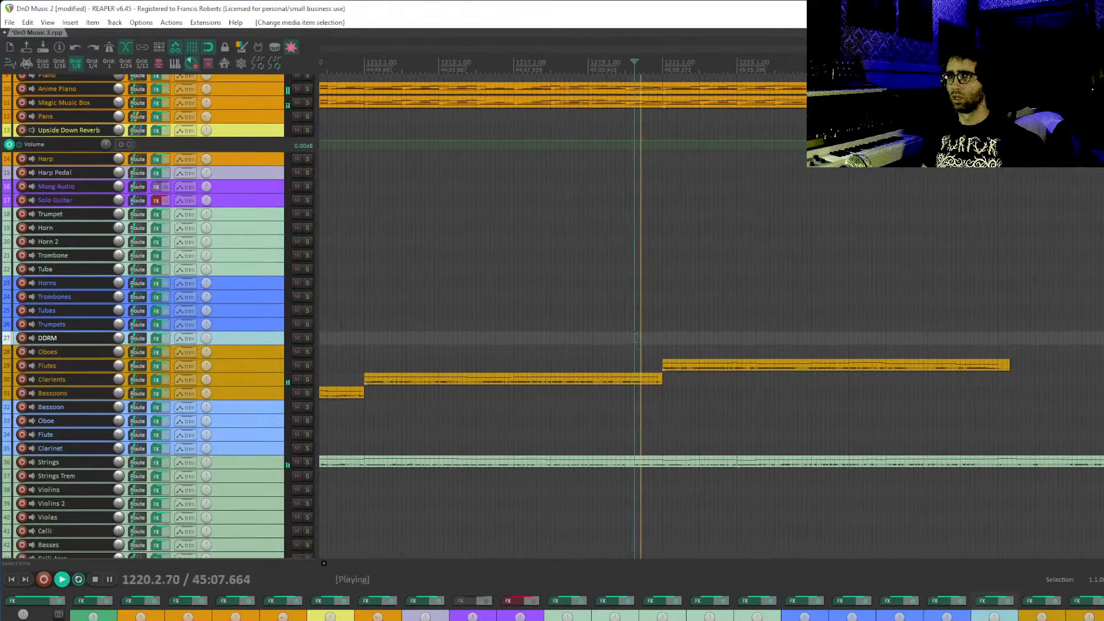
- Arm the Oboes track, place the edit cursor at measure 1230, and save the project
{"action": "left_click", "coordinate": [23, 352]}
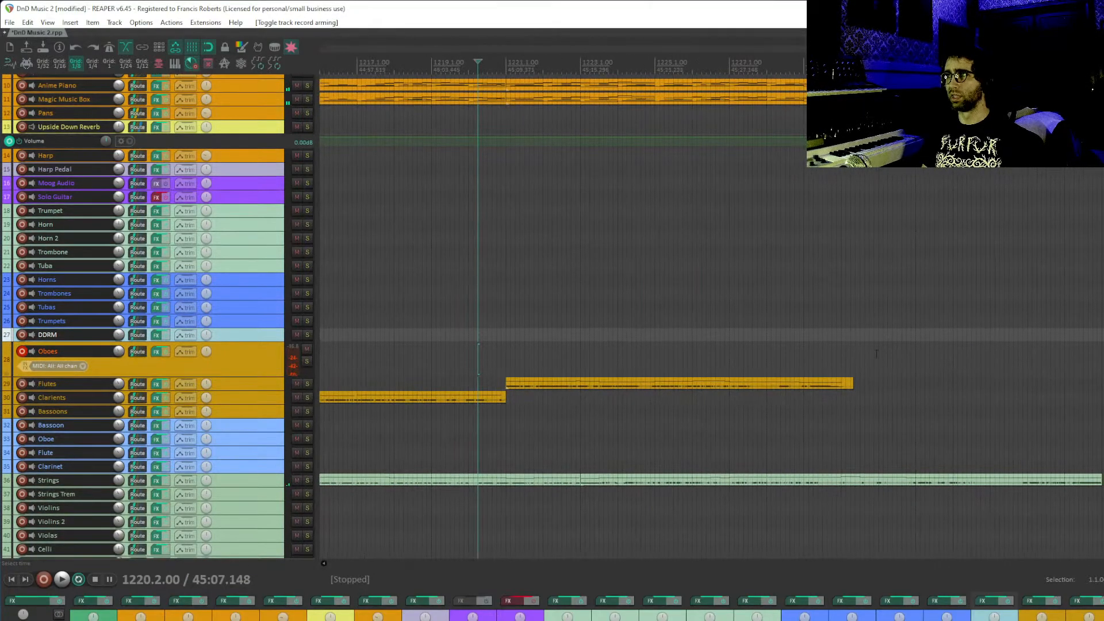
{"action": "left_click", "coordinate": [842, 359]}
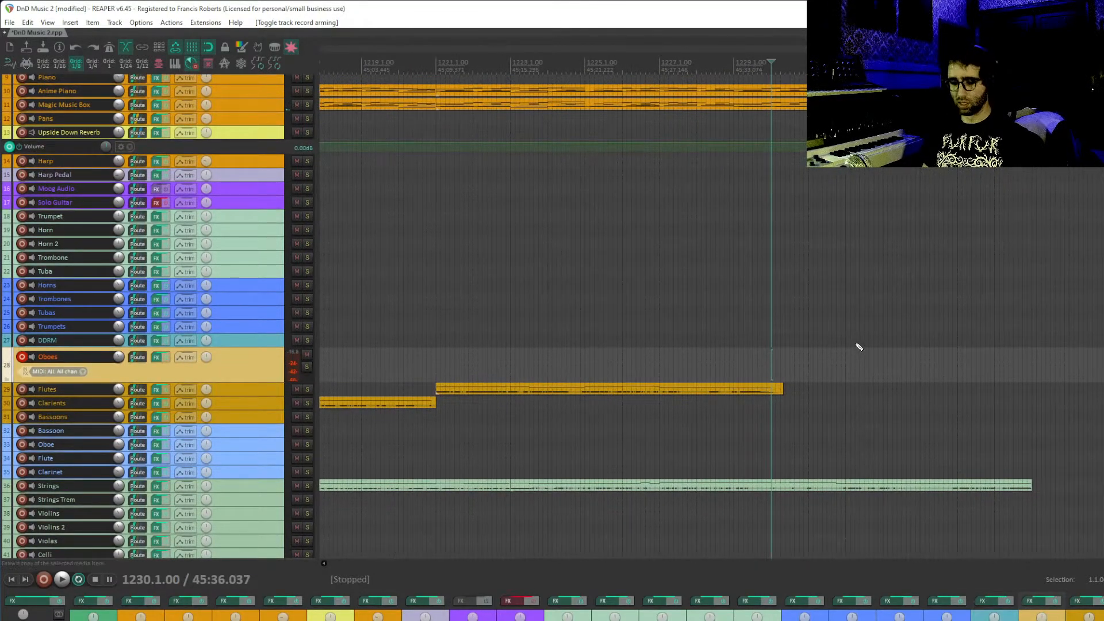
{"action": "scroll", "coordinate": [859, 347], "scroll_direction": "down", "scroll_amount": 2}
{"action": "key", "text": "ctrl+s"}
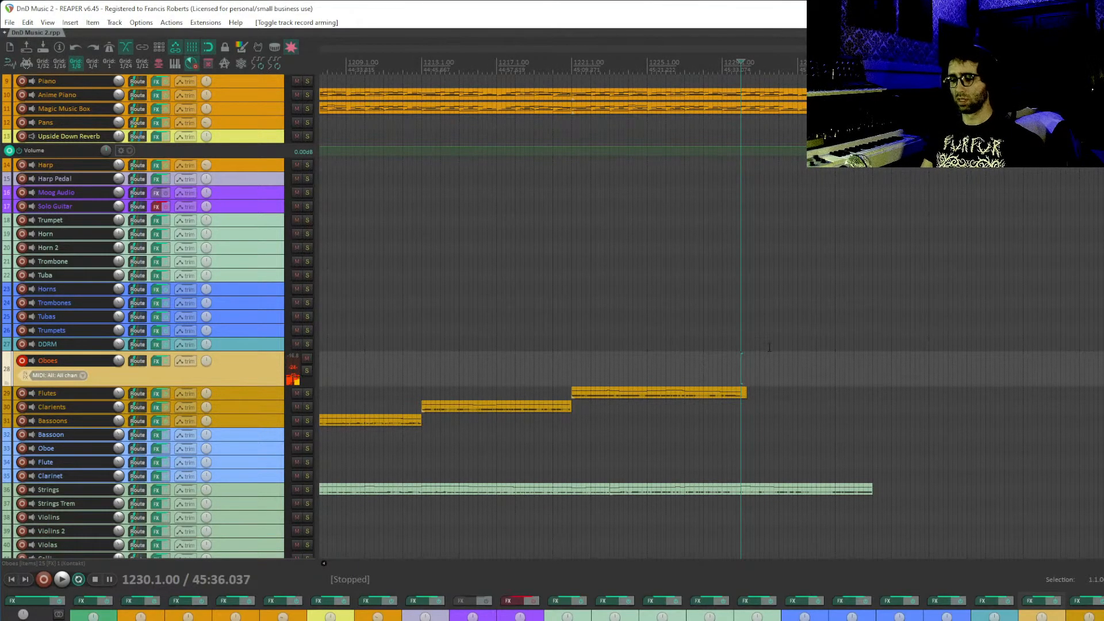
- Move the edit cursor to measure 1229 on the armed Oboes track
{"action": "key", "text": "ctrl+r"}
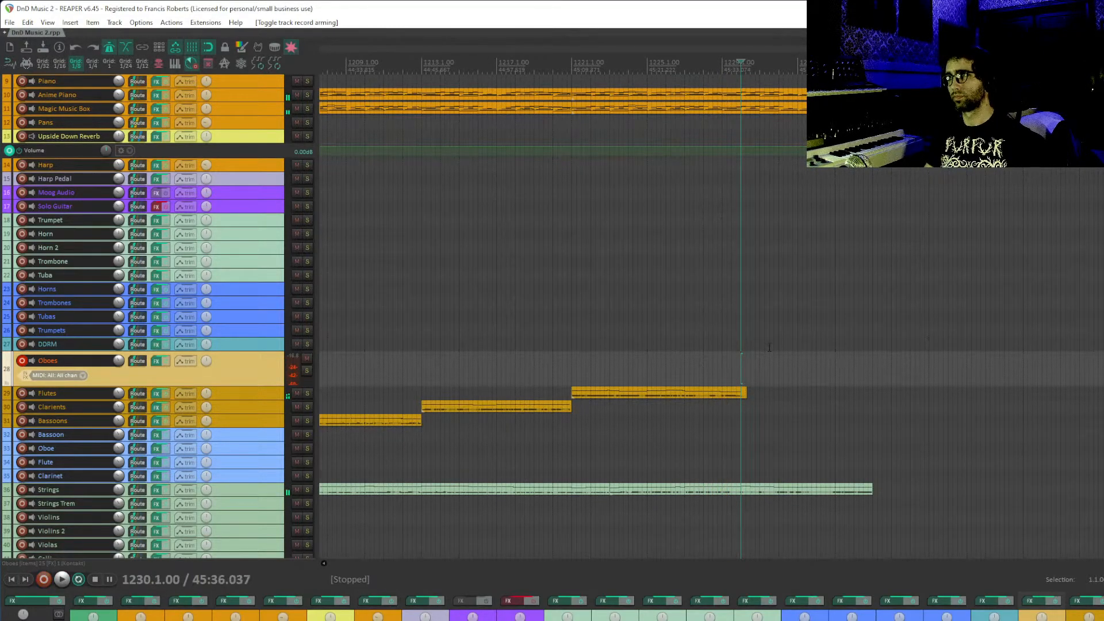
{"action": "left_click", "coordinate": [722, 369]}
{"action": "key", "text": "ctrl+r"}
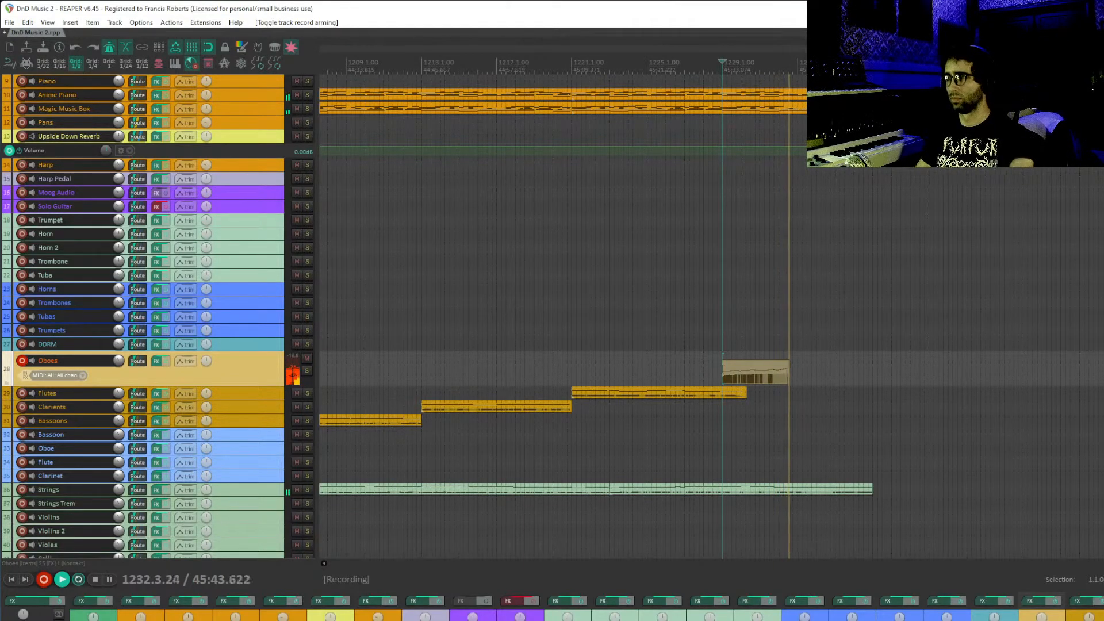
{"action": "key", "text": "space"}
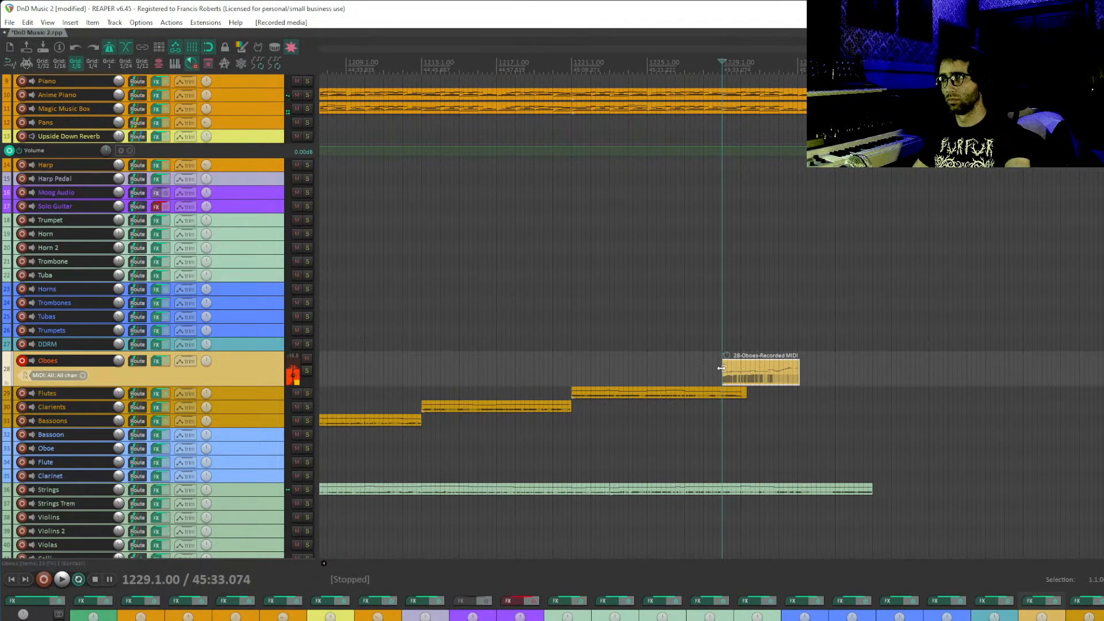
{"action": "key", "text": "ctrl+z"}
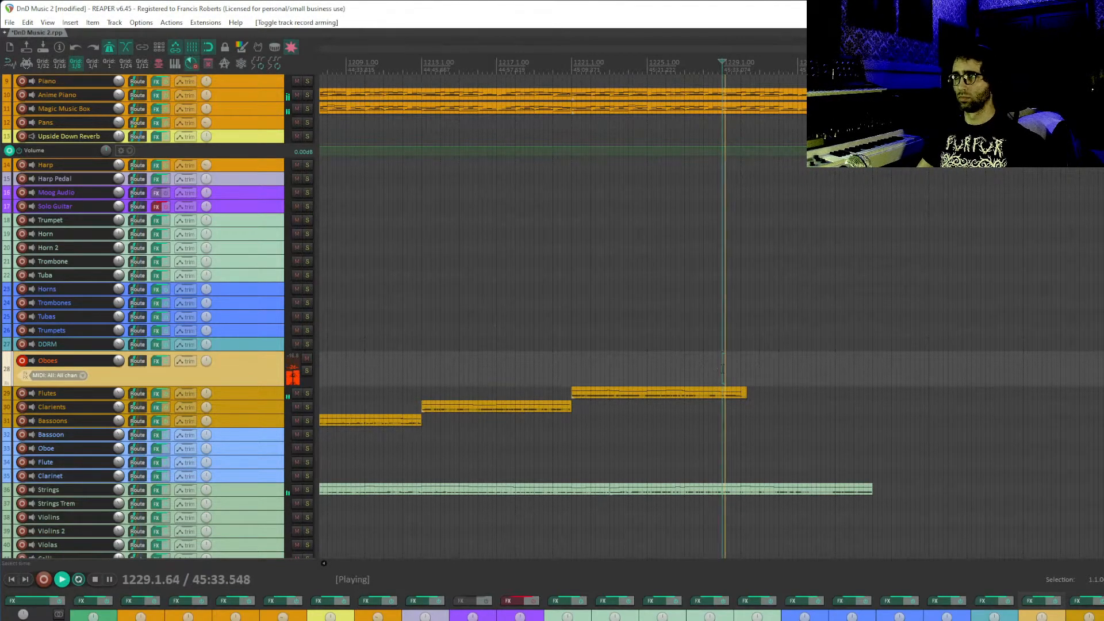
{"action": "key", "text": "ctrl+r"}
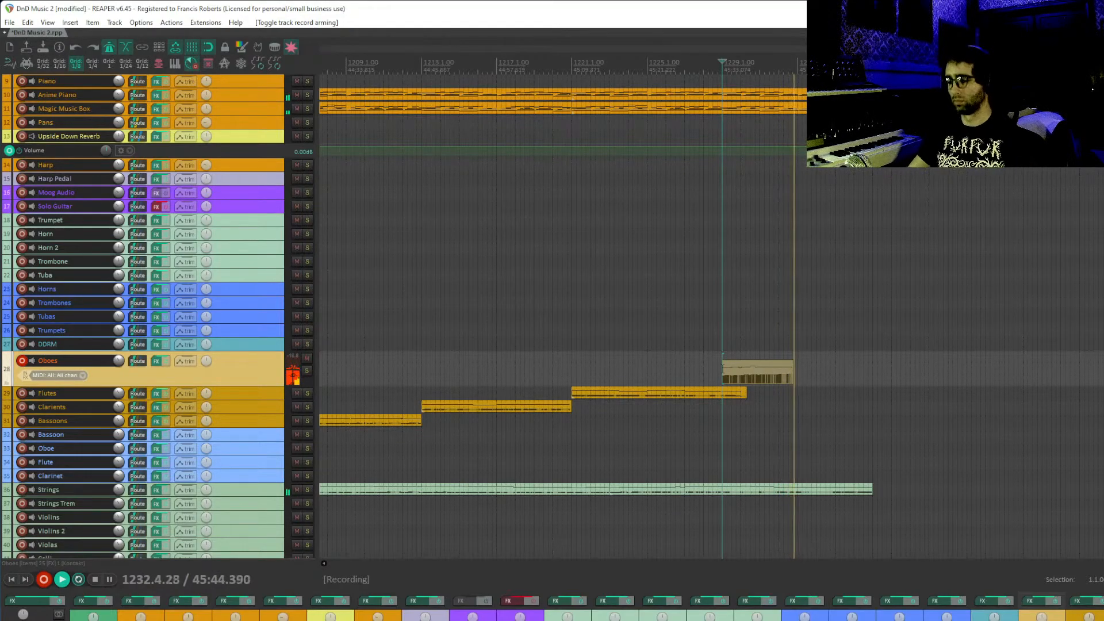
{"action": "key", "text": "space"}
{"action": "key", "text": "ctrl+z"}
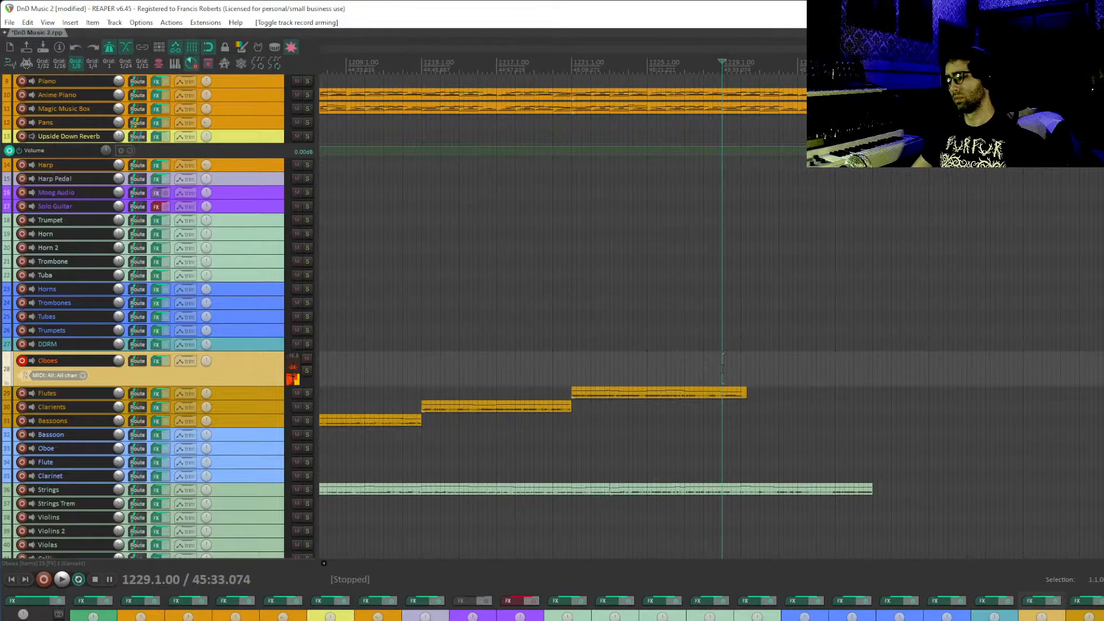
- Record the Oboes part from measure 1229 to about measure 1239 and open the take for MIDI editing
{"action": "key", "text": "ctrl+r"}
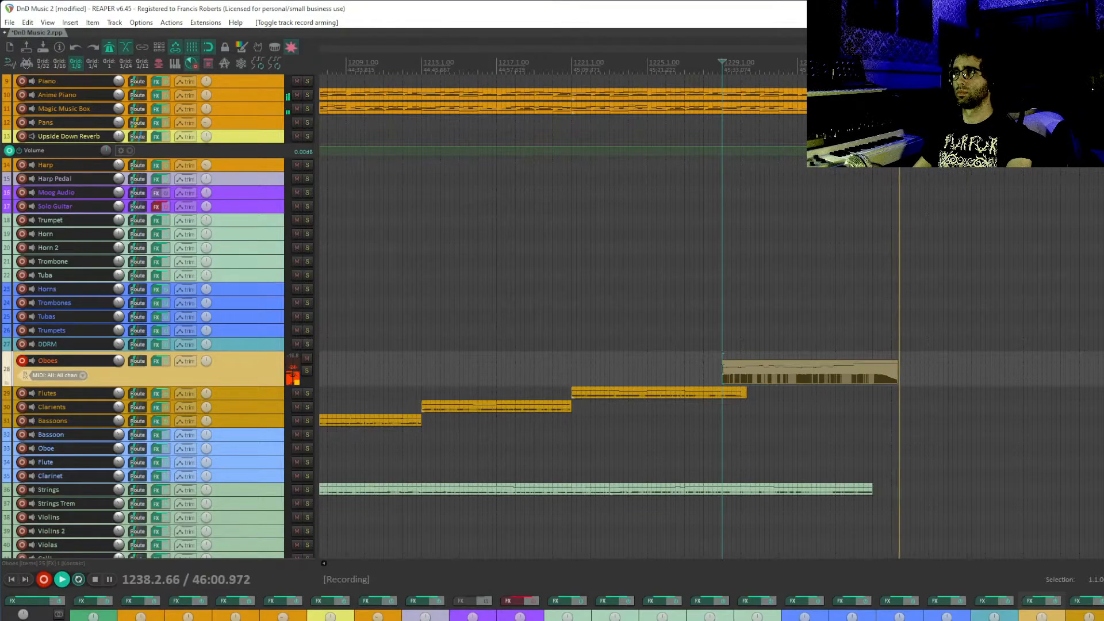
{"action": "key", "text": "space"}
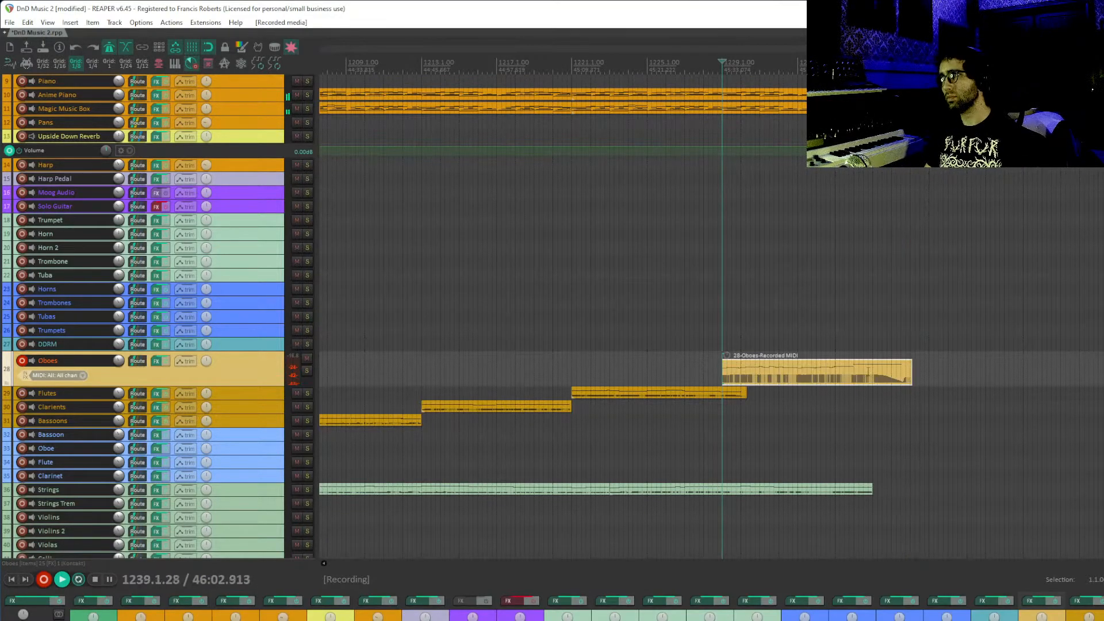
{"action": "double_click", "coordinate": [848, 384]}
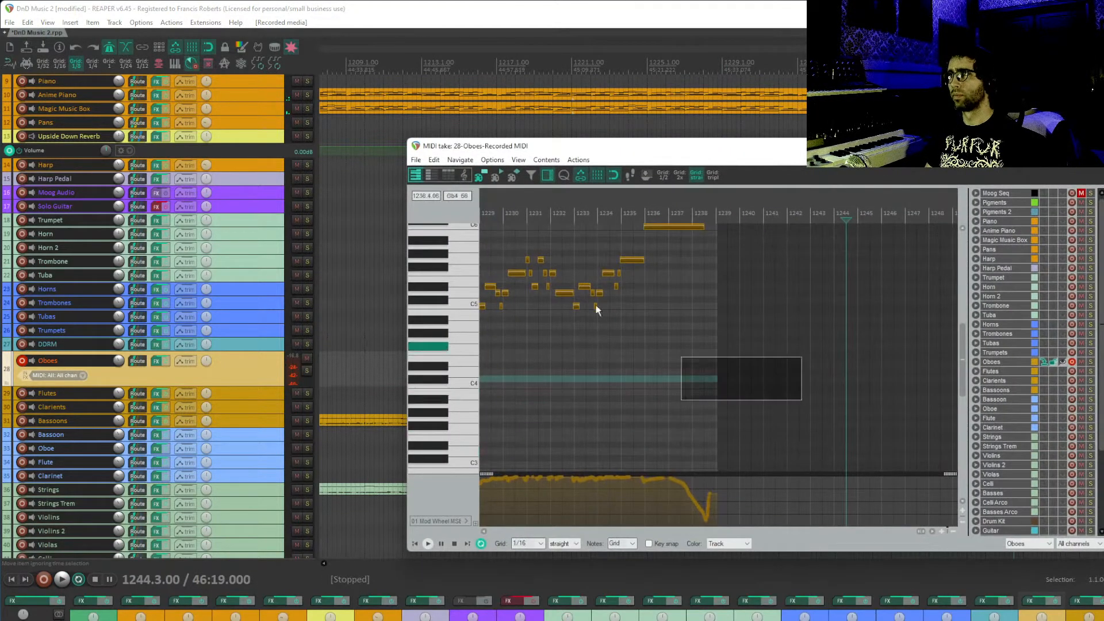
- Quantize all notes in the recorded Oboes take
{"action": "scroll", "coordinate": [680, 356], "scroll_direction": "up", "scroll_amount": 2}
{"action": "key", "text": "ctrl+a"}
{"action": "key", "text": "q"}
{"action": "key", "text": "Return"}
- Align the starts of the overlapping Oboes notes from the end of measure 1234 to measure 1236 with the beats
{"action": "scroll", "coordinate": [511, 298], "scroll_direction": "up", "scroll_amount": 4}
{"action": "left_click_drag", "start_coordinate": [558, 336], "coordinate": [1003, 425]}
{"action": "left_click", "coordinate": [679, 393]}
{"action": "scroll", "coordinate": [771, 385], "scroll_direction": "left", "scroll_amount": 4}
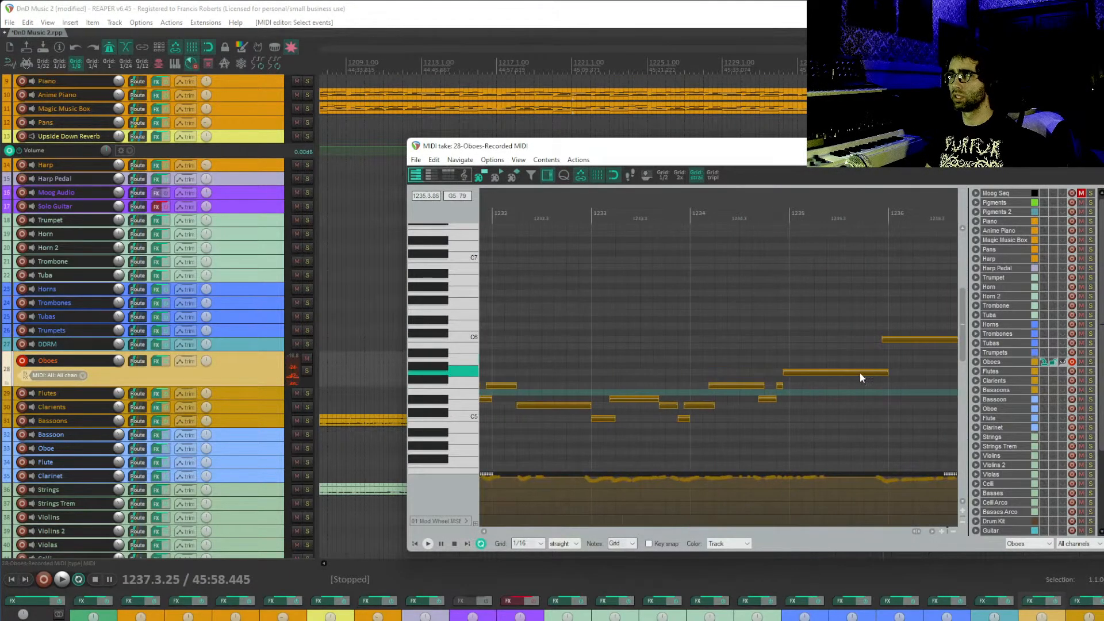
{"action": "left_click_drag", "start_coordinate": [893, 347], "coordinate": [889, 339]}
{"action": "left_click_drag", "start_coordinate": [786, 358], "coordinate": [857, 355]}
{"action": "left_click", "coordinate": [852, 352]}
{"action": "scroll", "coordinate": [853, 351], "scroll_direction": "up", "scroll_amount": 4}
{"action": "left_click_drag", "start_coordinate": [670, 356], "coordinate": [741, 368]}
{"action": "scroll", "coordinate": [709, 385], "scroll_direction": "down", "scroll_amount": 3}
- Play back the Oboes line from beat 4 of measure 1234
{"action": "left_click", "coordinate": [742, 345]}
{"action": "key", "text": "space"}
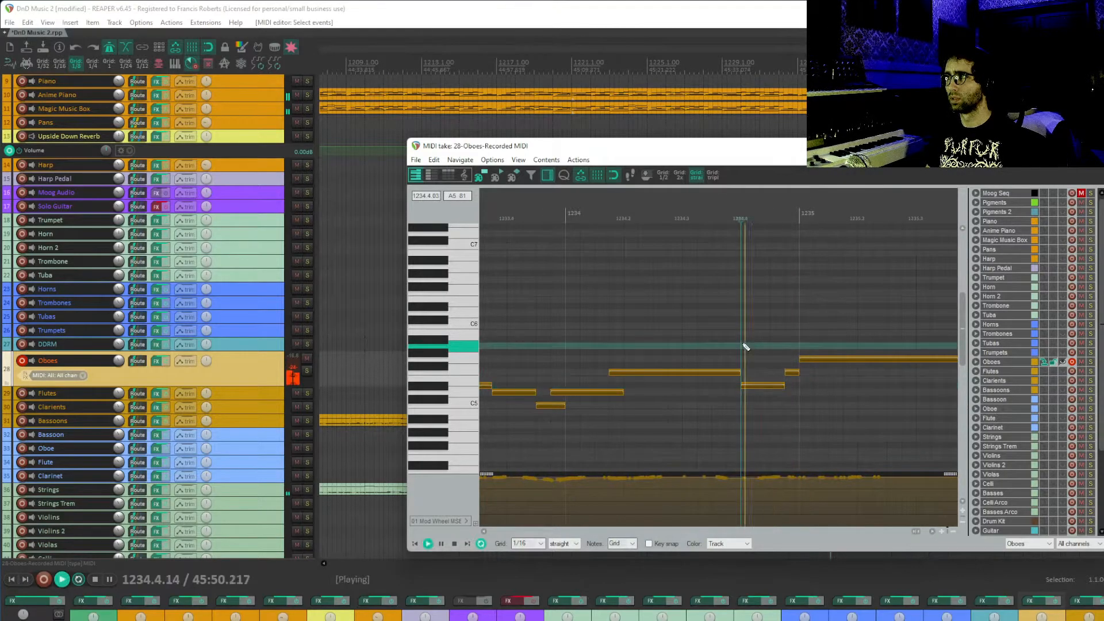
{"action": "key", "text": "space"}
{"action": "key", "text": "space"}
{"action": "key", "text": "space"}
- Move the starts of the long overlapping Oboes notes in measures 1233 and 1234 onto beat 2
{"action": "left_click_drag", "start_coordinate": [611, 372], "coordinate": [624, 371]}
{"action": "left_click_drag", "start_coordinate": [592, 377], "coordinate": [807, 375]}
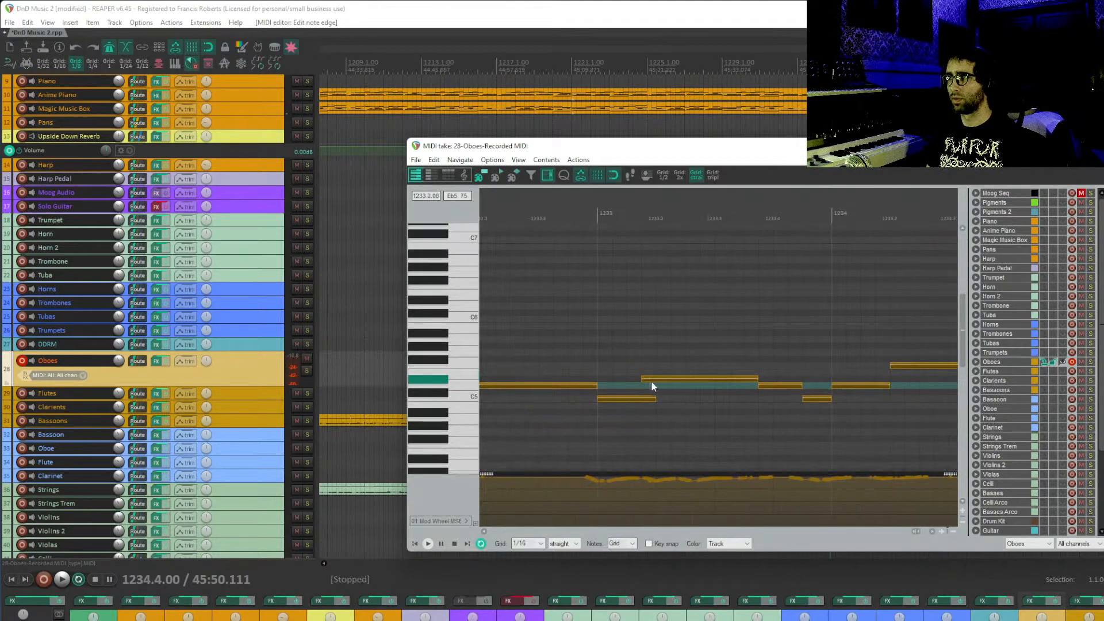
{"action": "left_click_drag", "start_coordinate": [643, 377], "coordinate": [656, 377]}
{"action": "left_click_drag", "start_coordinate": [651, 364], "coordinate": [805, 364]}
{"action": "left_click_drag", "start_coordinate": [646, 368], "coordinate": [891, 378]}
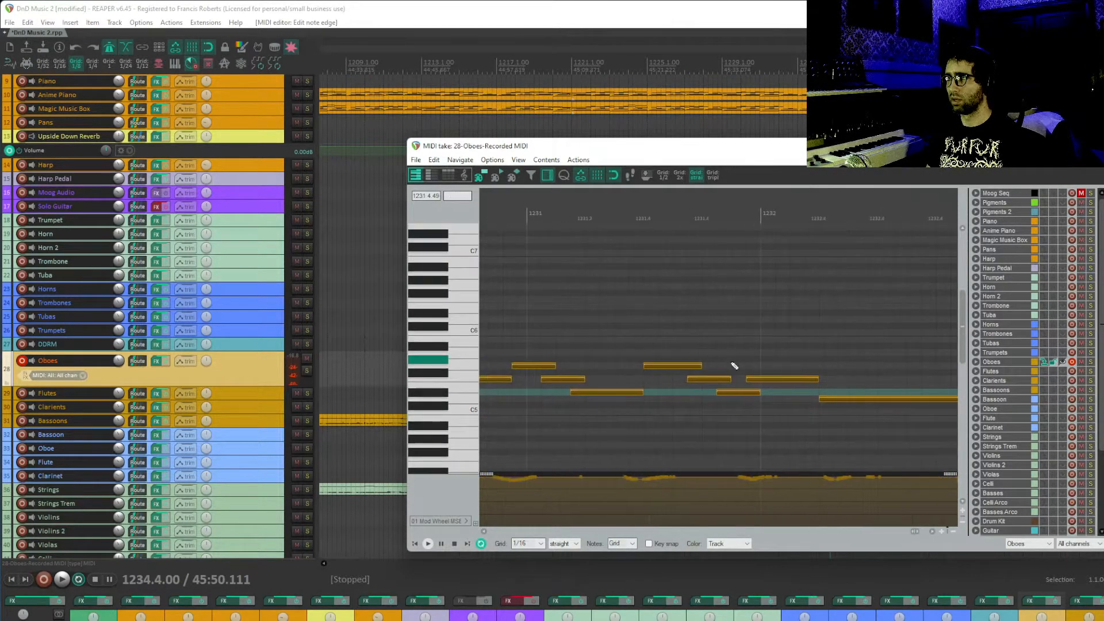
- Move the starts of the overlapping Oboes notes in measure 1231 and at measure 1232 onto the grid
{"action": "left_click_drag", "start_coordinate": [753, 381], "coordinate": [724, 404]}
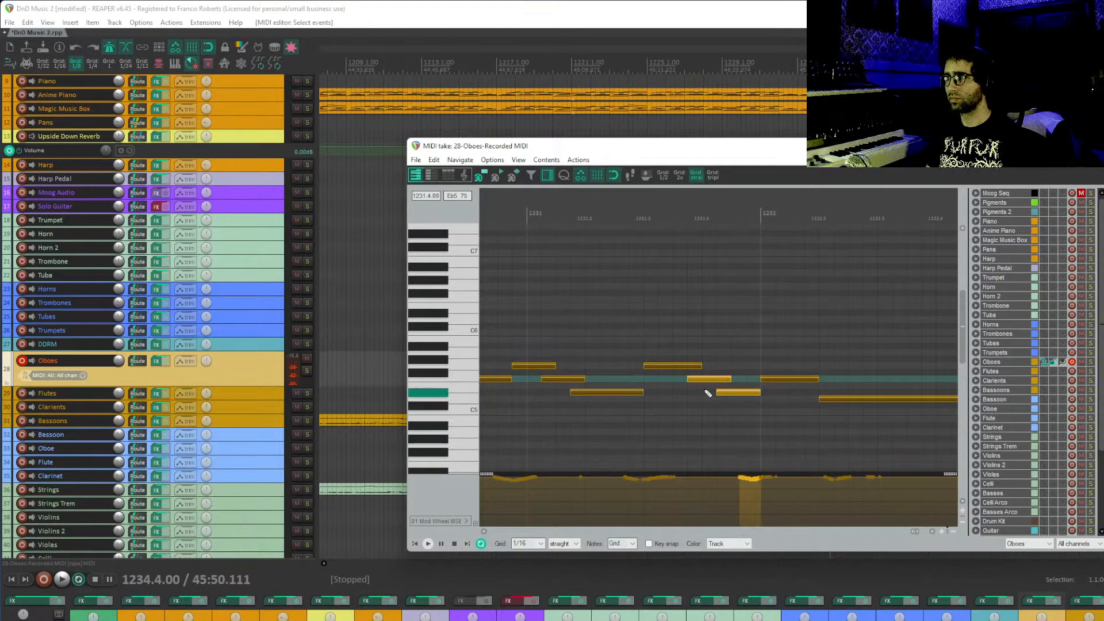
{"action": "scroll", "coordinate": [686, 374], "scroll_direction": "left", "scroll_amount": 2}
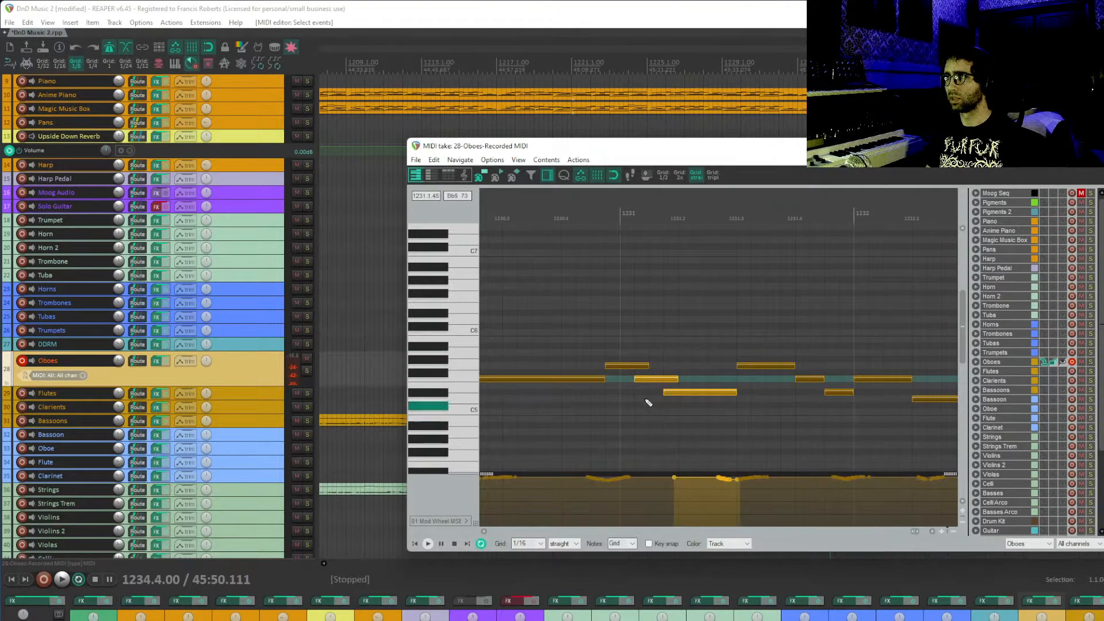
{"action": "left_click", "coordinate": [615, 366]}
{"action": "left_click_drag", "start_coordinate": [607, 368], "coordinate": [624, 375]}
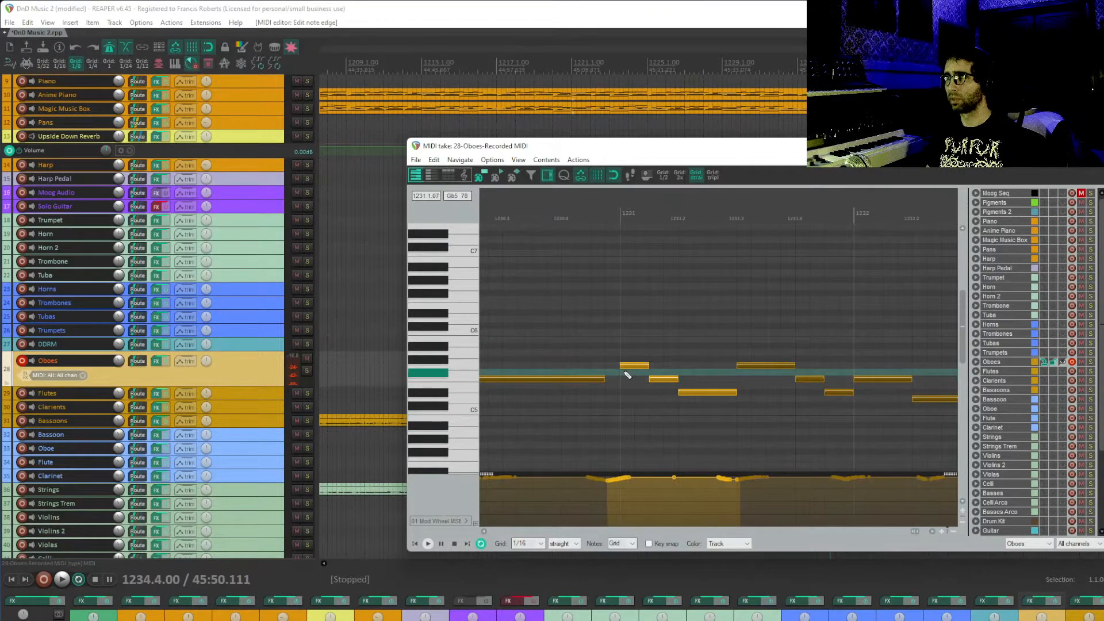
- Line up the overlapping Oboes note edges in measures 1229 and 1230 with the grid and close the MIDI editor
{"action": "scroll", "coordinate": [779, 367], "scroll_direction": "left", "scroll_amount": 5}
{"action": "left_click_drag", "start_coordinate": [791, 378], "coordinate": [775, 379]}
{"action": "left_click_drag", "start_coordinate": [692, 347], "coordinate": [796, 348]}
{"action": "left_click_drag", "start_coordinate": [790, 374], "coordinate": [828, 397]}
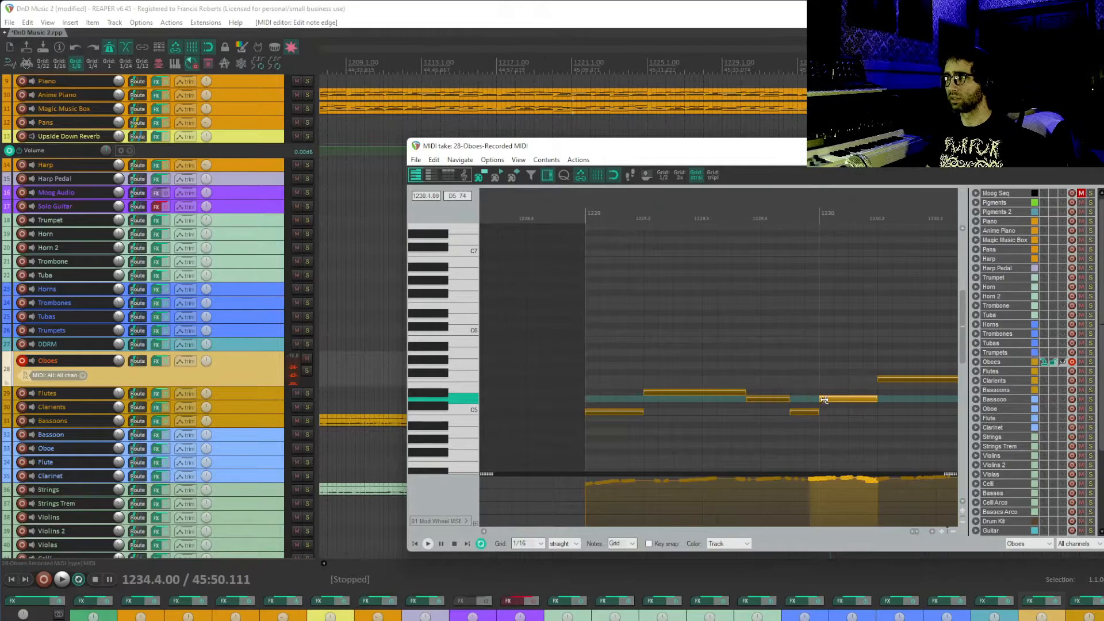
{"action": "mouse_move", "coordinate": [765, 406]}
{"action": "left_mouse_down"}
{"action": "mouse_move", "coordinate": [771, 387]}
{"action": "mouse_move", "coordinate": [754, 398]}
{"action": "left_mouse_up"}
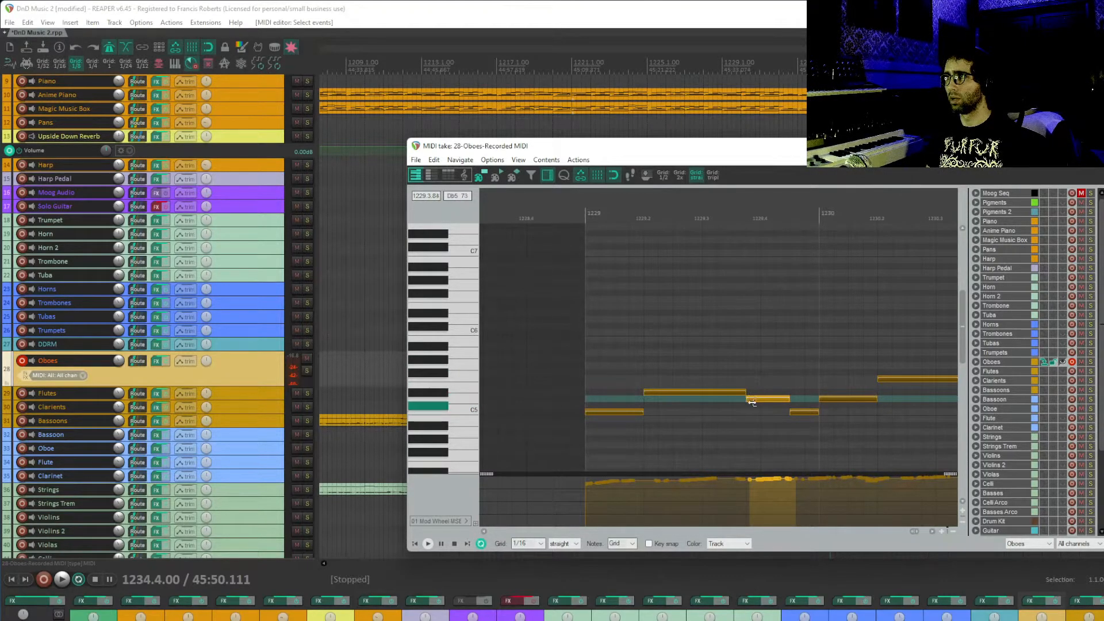
{"action": "left_click", "coordinate": [741, 392]}
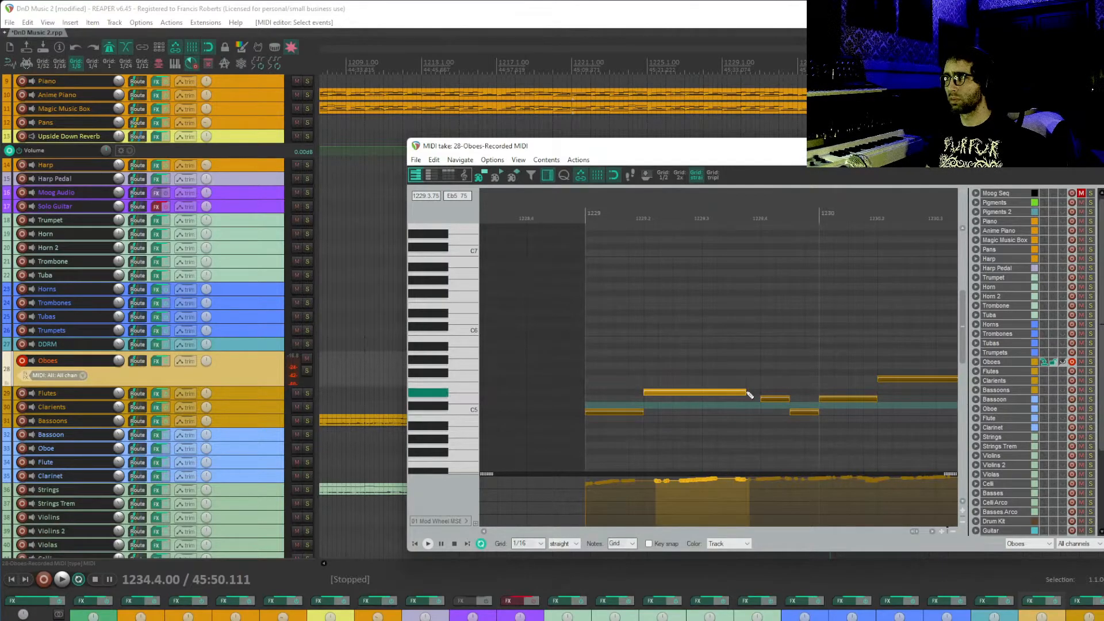
{"action": "left_click_drag", "start_coordinate": [743, 391], "coordinate": [760, 397]}
{"action": "scroll", "coordinate": [765, 397], "scroll_direction": "down", "scroll_amount": 2}
{"action": "key", "text": "Escape"}
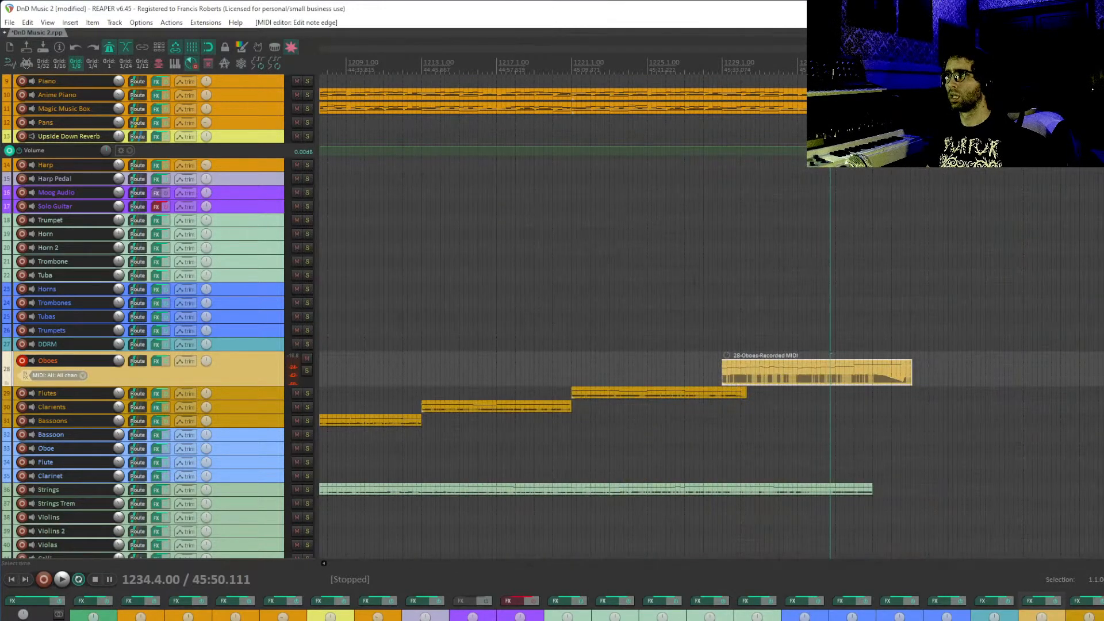
- Place the edit cursor at measure 1189, where the Anime Piano part begins, and save the project
{"action": "left_click", "coordinate": [688, 270]}
{"action": "scroll", "coordinate": [688, 271], "scroll_direction": "down", "scroll_amount": 2}
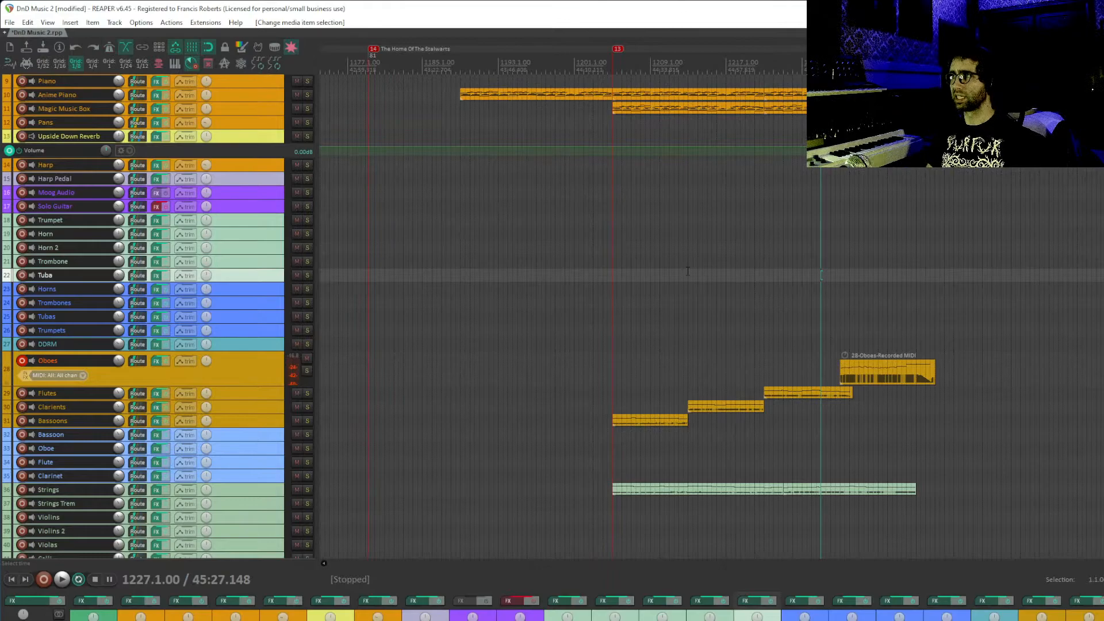
{"action": "left_click_drag", "start_coordinate": [911, 111], "coordinate": [786, 223]}
{"action": "left_click", "coordinate": [848, 218]}
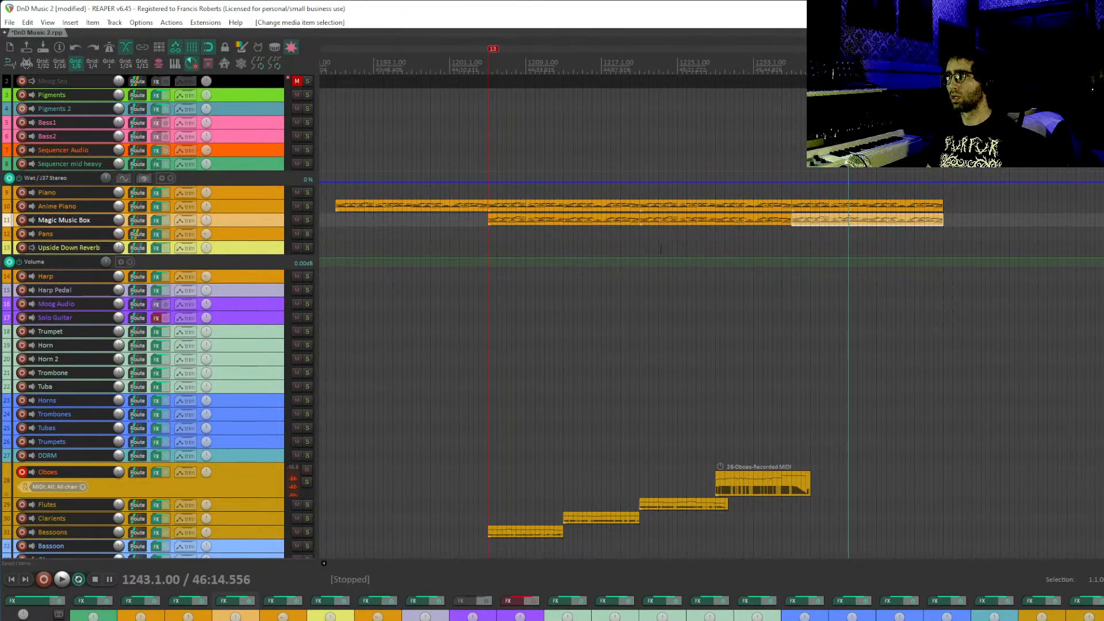
{"action": "mouse_move", "coordinate": [399, 206]}
{"action": "left_mouse_down"}
{"action": "mouse_move", "coordinate": [542, 197]}
{"action": "mouse_move", "coordinate": [571, 208]}
{"action": "mouse_move", "coordinate": [563, 222]}
{"action": "left_mouse_up"}
{"action": "left_click", "coordinate": [488, 139]}
{"action": "left_click", "coordinate": [480, 141]}
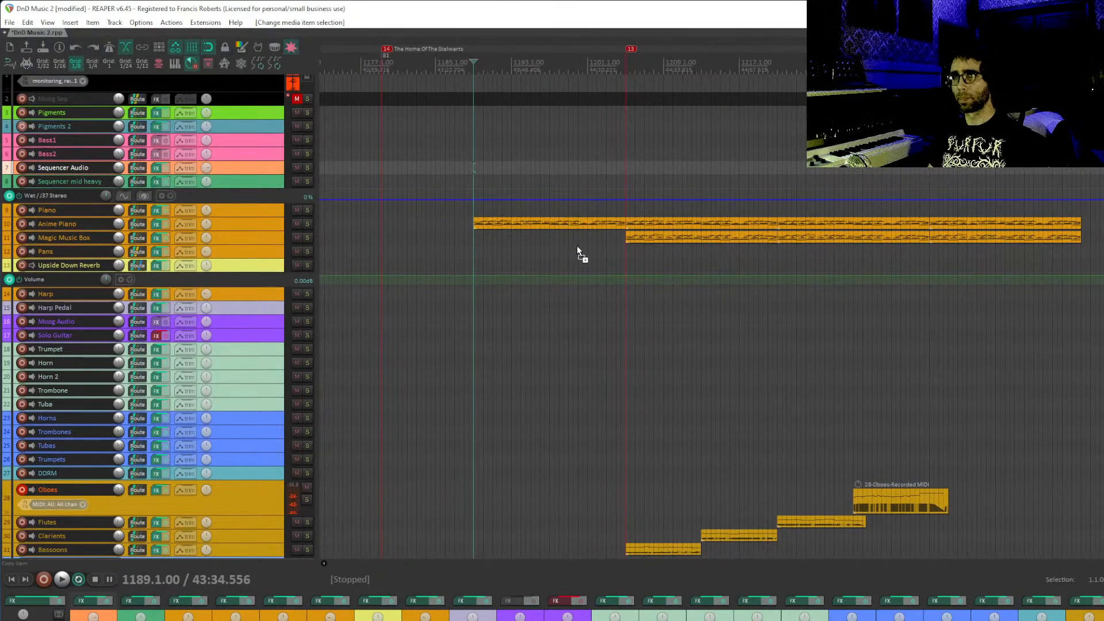
{"action": "key", "text": "ctrl+s"}
{"action": "key", "text": "space"}
{"action": "key", "text": "space"}
- Set the time selection from measure 1205 to the end of the Anime Piano and Magic Music Box parts
{"action": "left_click_drag", "start_coordinate": [624, 141], "coordinate": [932, 170]}
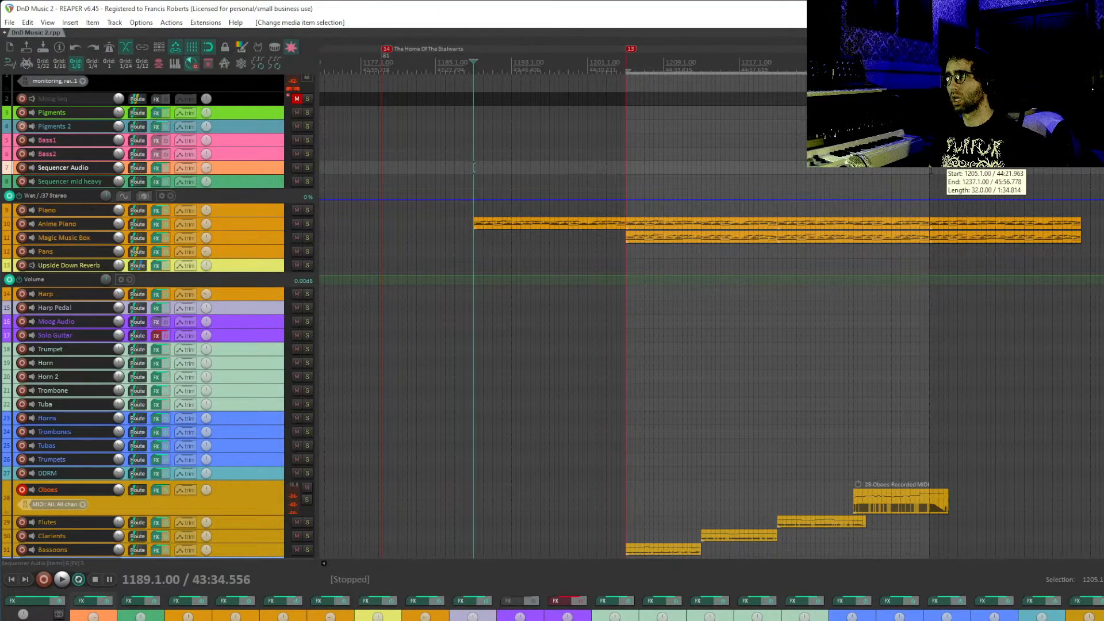
{"action": "left_click_drag", "start_coordinate": [931, 170], "coordinate": [1077, 170]}
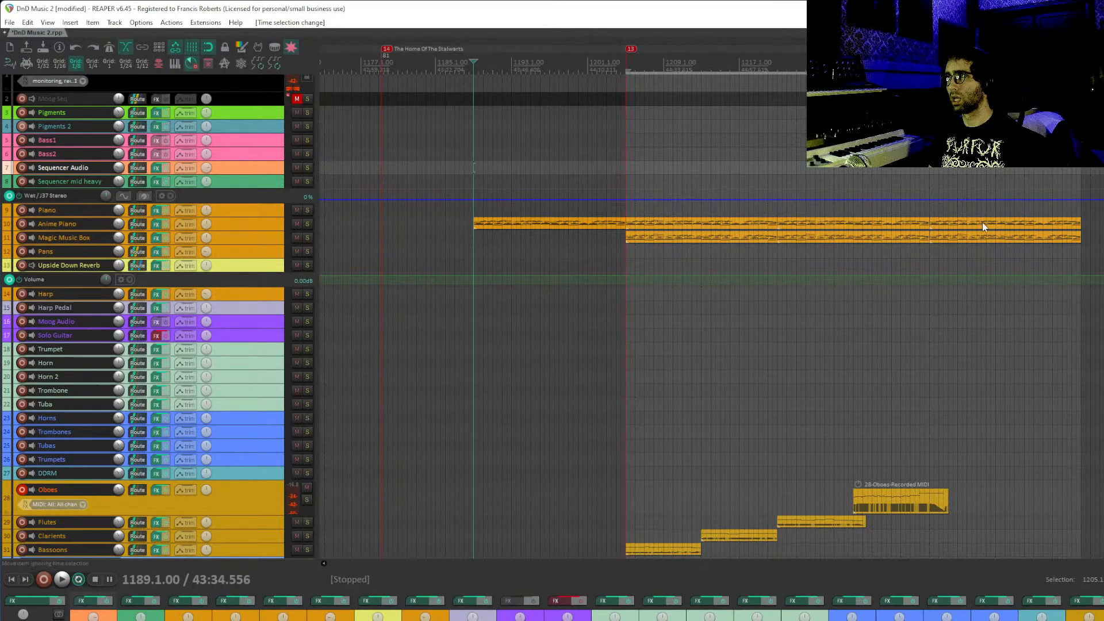
{"action": "left_click", "coordinate": [917, 225]}
{"action": "left_click_drag", "start_coordinate": [917, 225], "coordinate": [1034, 211]}
{"action": "mouse_move", "coordinate": [798, 463]}
{"action": "left_mouse_down"}
{"action": "mouse_move", "coordinate": [857, 190]}
{"action": "mouse_move", "coordinate": [822, 216]}
{"action": "mouse_move", "coordinate": [606, 266]}
{"action": "left_mouse_up"}
{"action": "left_click_drag", "start_coordinate": [732, 210], "coordinate": [827, 314]}
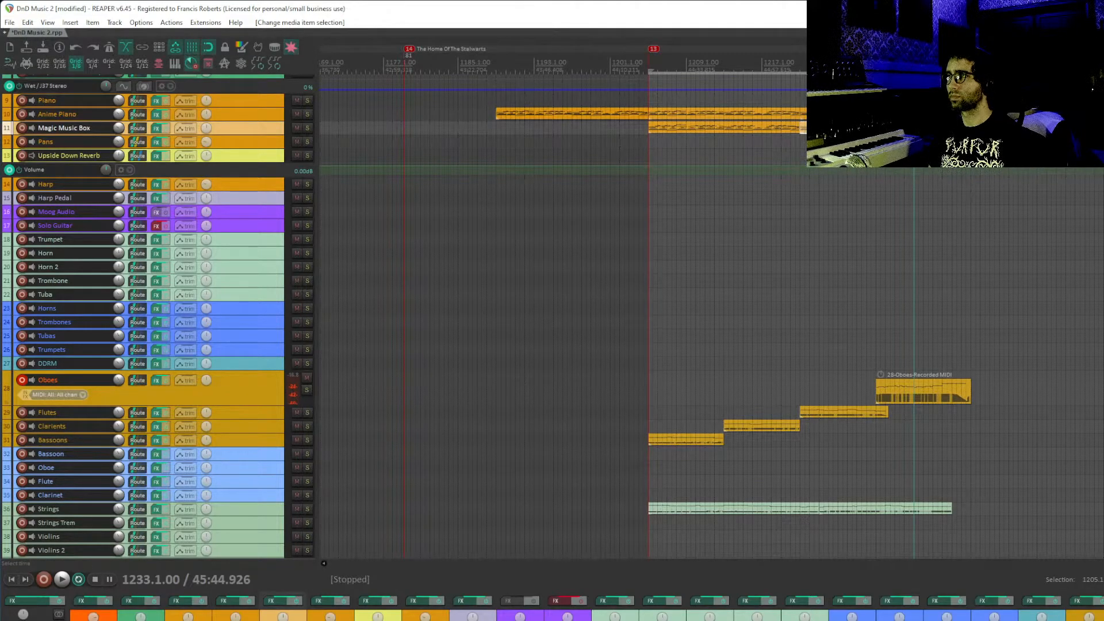
- Save the project, play it from measure 1189, and disarm the Oboes track
{"action": "left_click", "coordinate": [496, 67]}
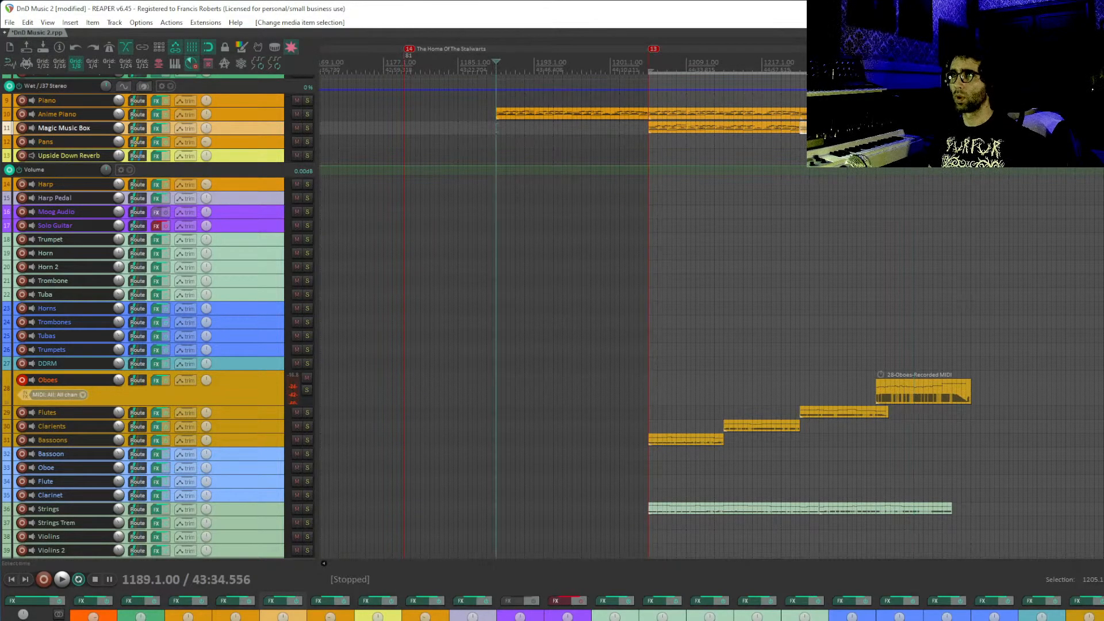
{"action": "left_click_drag", "start_coordinate": [511, 204], "coordinate": [498, 249]}
{"action": "key", "text": "ctrl+s"}
{"action": "key", "text": "space"}
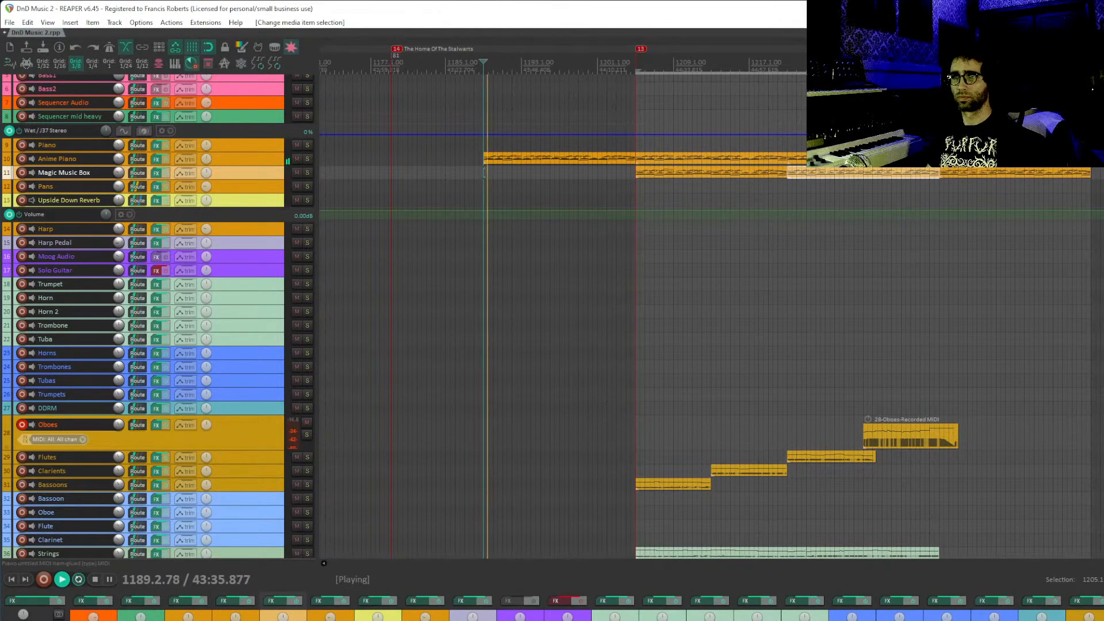
{"action": "left_click", "coordinate": [22, 425]}
- Examine the whole arrangement during playback, comparing the instrument tracks of earlier cues with the current section from measure 1205
{"action": "left_click_drag", "start_coordinate": [748, 123], "coordinate": [568, 161]}
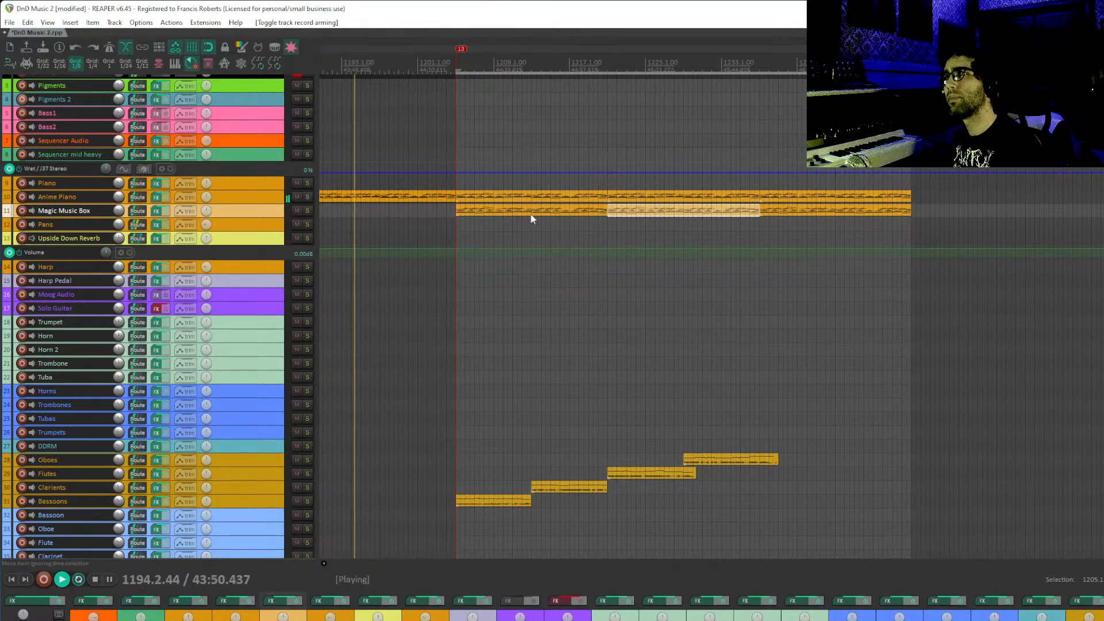
{"action": "left_click_drag", "start_coordinate": [556, 278], "coordinate": [616, 51]}
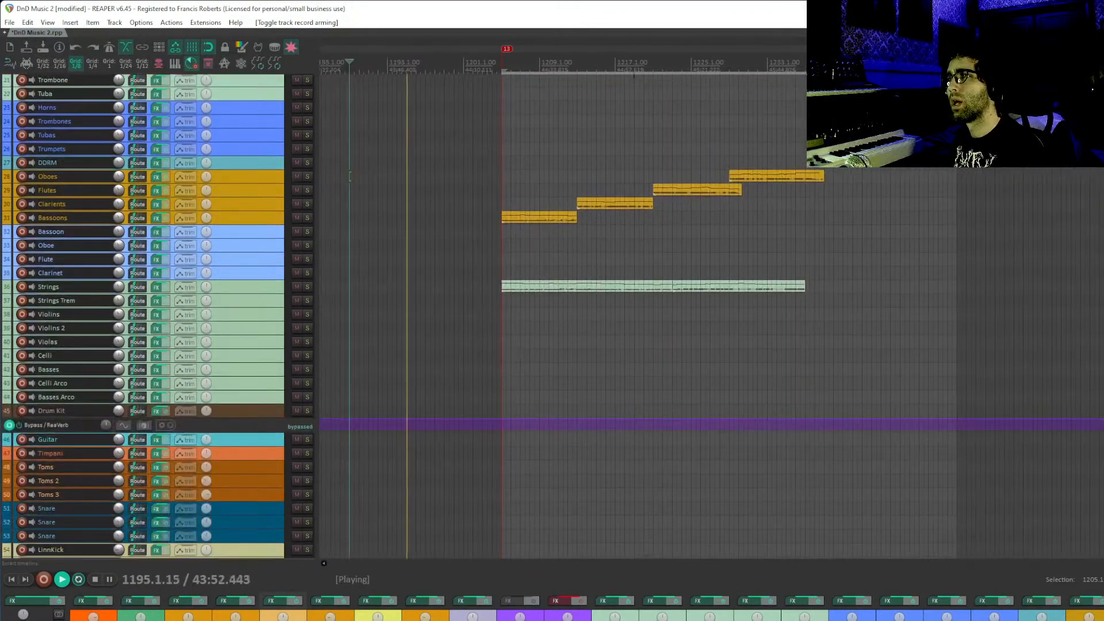
{"action": "left_click_drag", "start_coordinate": [771, 146], "coordinate": [741, 25]}
{"action": "left_click_drag", "start_coordinate": [731, 203], "coordinate": [713, 267]}
{"action": "scroll", "coordinate": [713, 267], "scroll_direction": "down", "scroll_amount": 6}
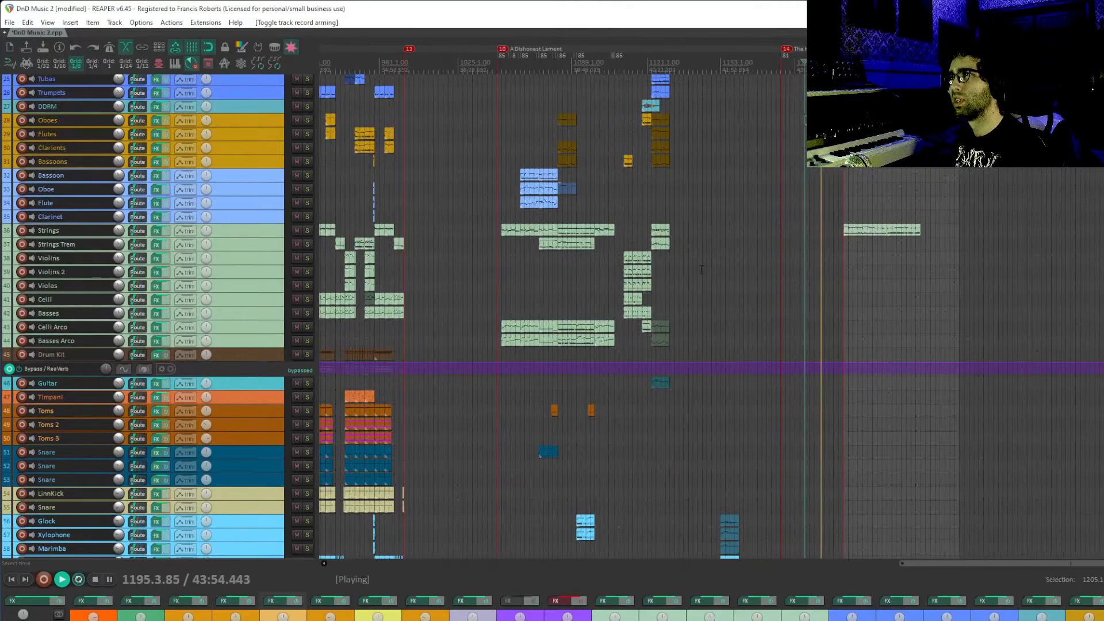
{"action": "scroll", "coordinate": [744, 301], "scroll_direction": "up", "scroll_amount": 4}
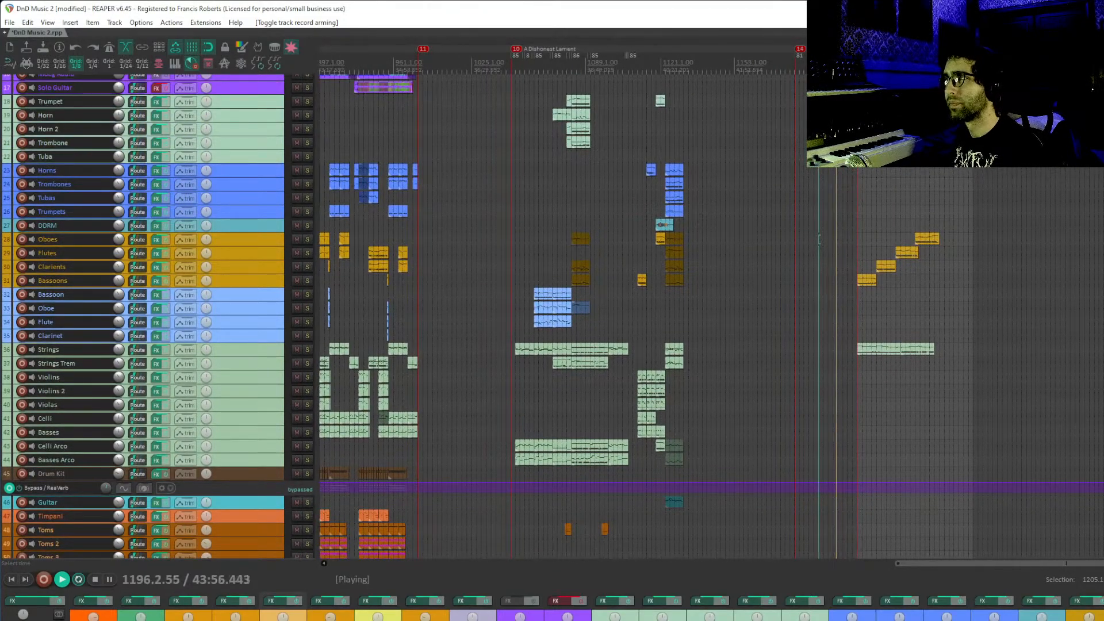
{"action": "left_click_drag", "start_coordinate": [899, 239], "coordinate": [849, 361]}
{"action": "left_click_drag", "start_coordinate": [782, 245], "coordinate": [764, 343]}
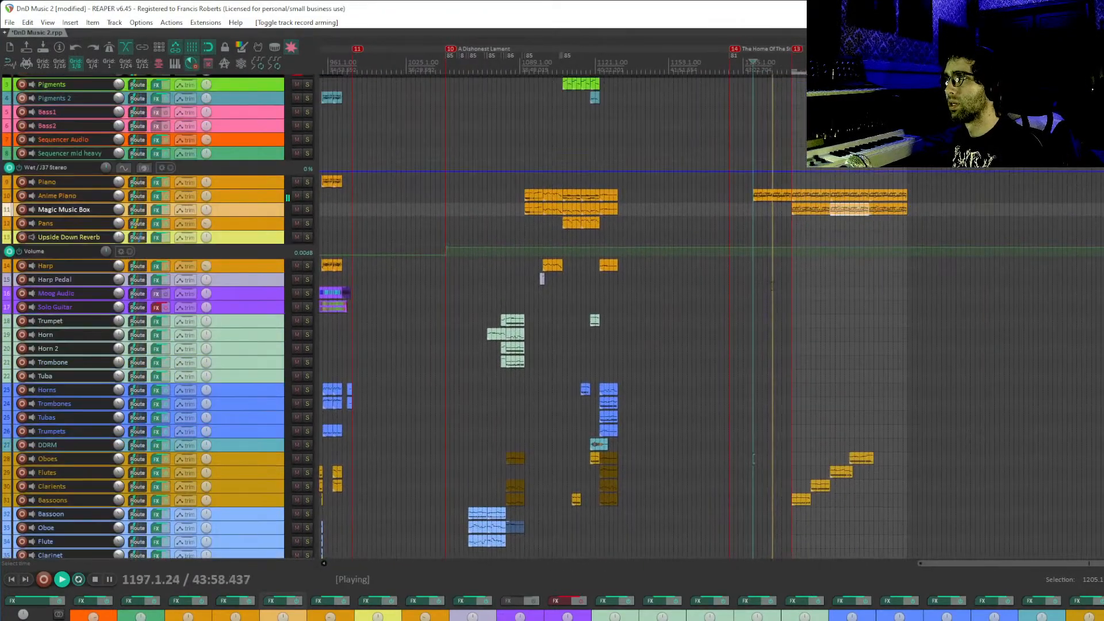
{"action": "scroll", "coordinate": [777, 253], "scroll_direction": "up", "scroll_amount": 4}
{"action": "scroll", "coordinate": [778, 254], "scroll_direction": "down", "scroll_amount": 8}
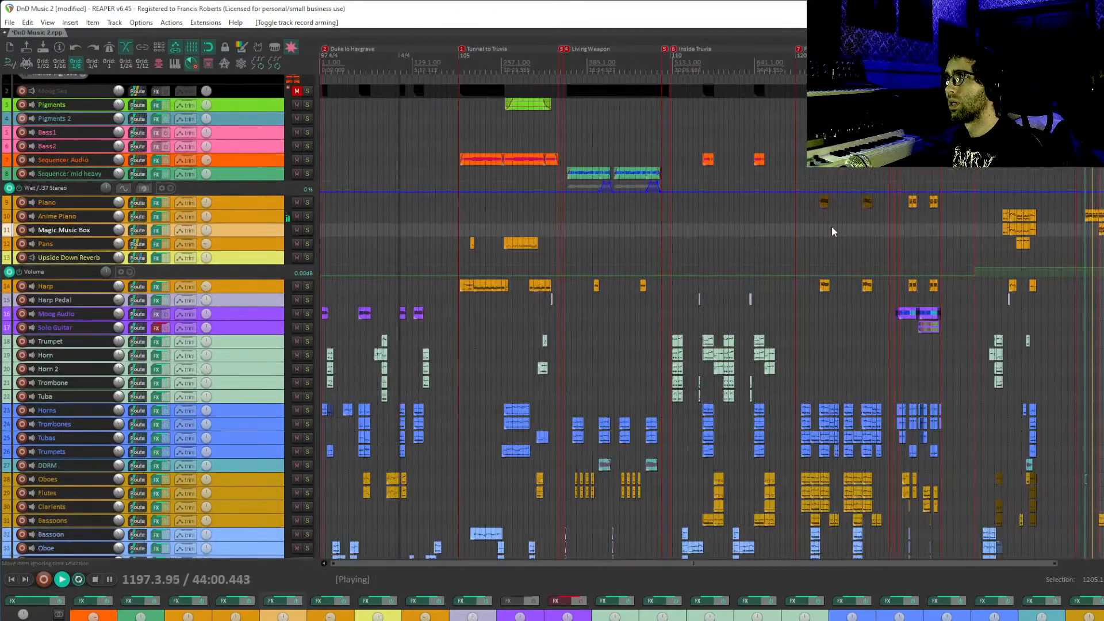
{"action": "scroll", "coordinate": [778, 253], "scroll_direction": "down", "scroll_amount": 10}
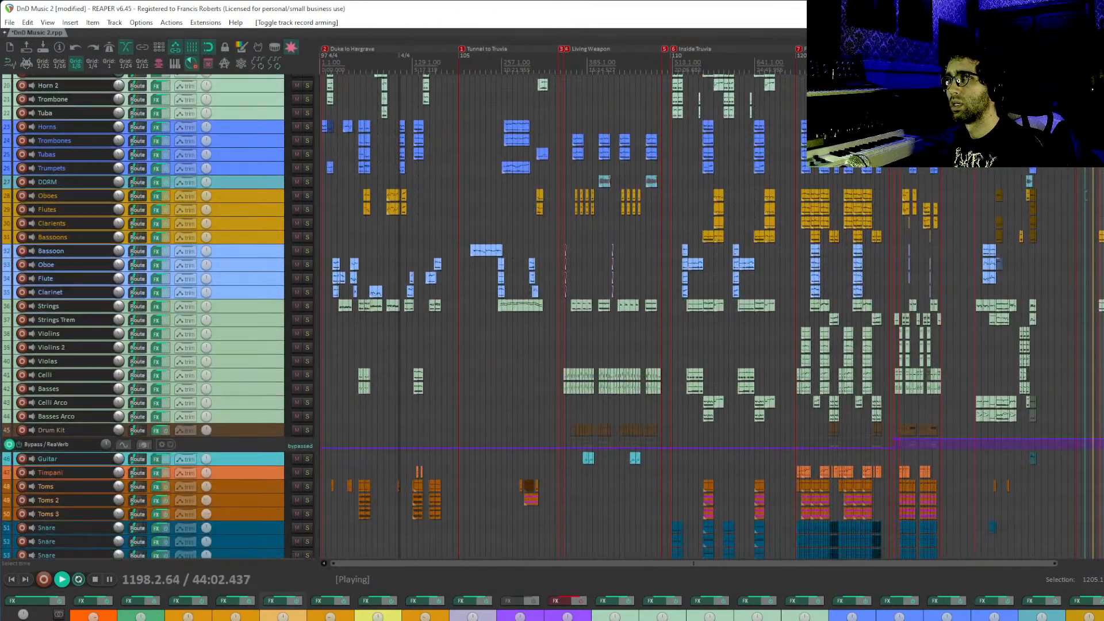
{"action": "left_click_drag", "start_coordinate": [928, 243], "coordinate": [920, 154]}
{"action": "left_click_drag", "start_coordinate": [886, 415], "coordinate": [867, 176]}
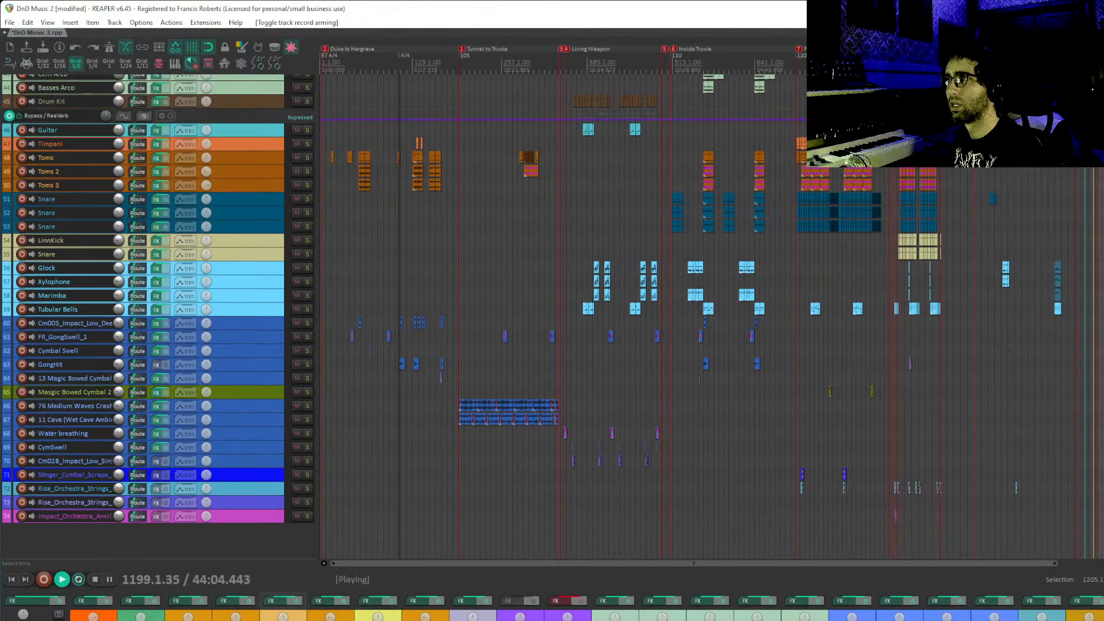
{"action": "left_click_drag", "start_coordinate": [862, 117], "coordinate": [803, 406]}
{"action": "left_click_drag", "start_coordinate": [954, 58], "coordinate": [992, 214]}
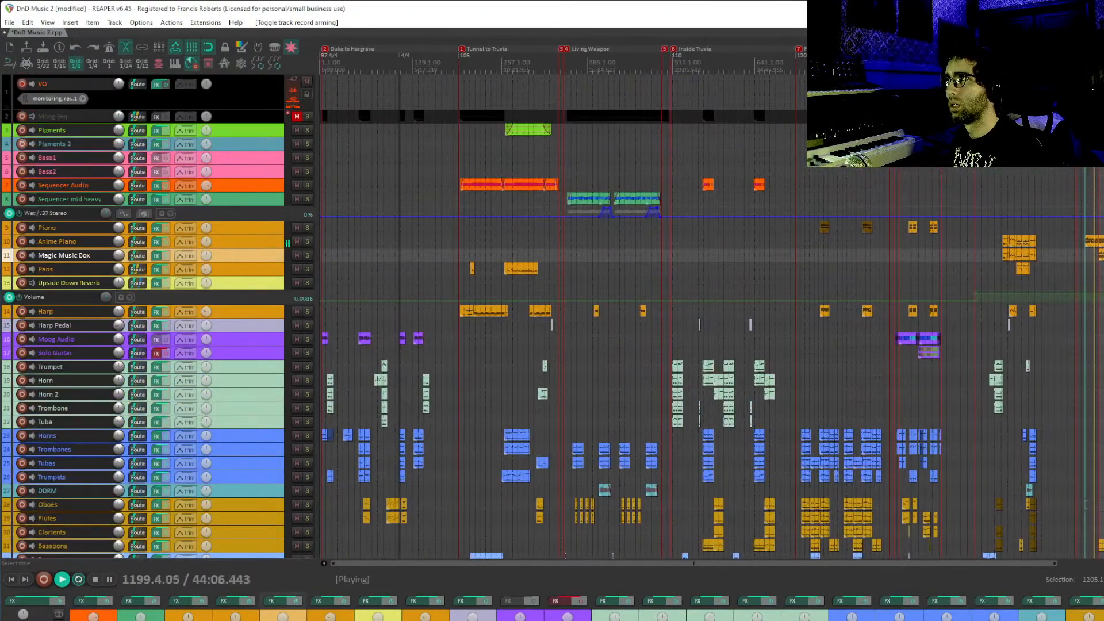
{"action": "scroll", "coordinate": [822, 310], "scroll_direction": "up", "scroll_amount": 10}
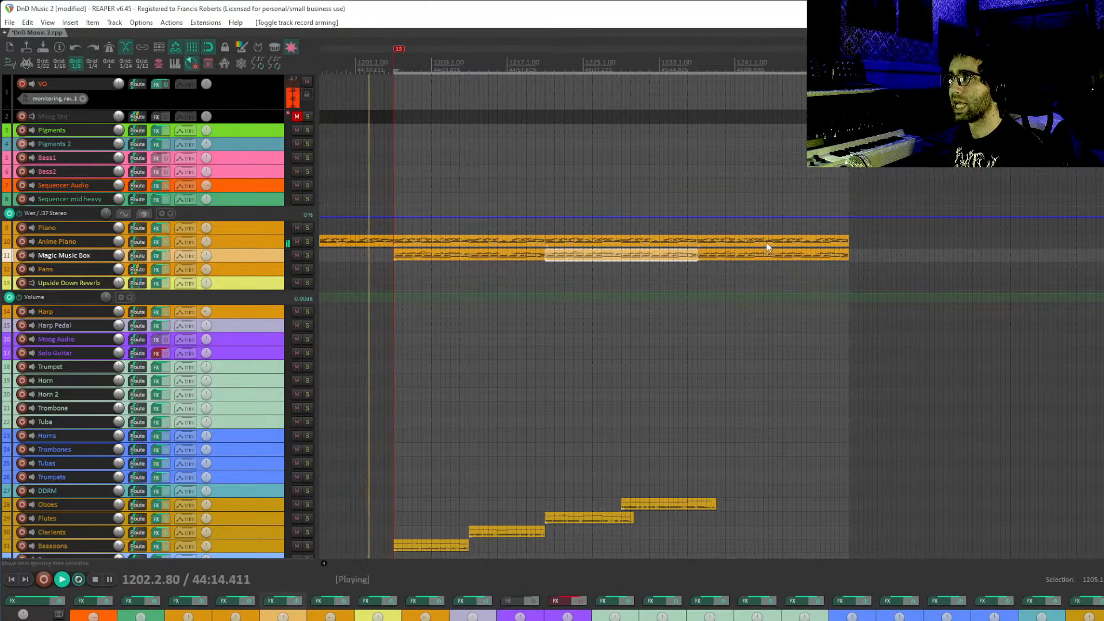
{"action": "left_click_drag", "start_coordinate": [511, 283], "coordinate": [722, 146]}
{"action": "left_click_drag", "start_coordinate": [810, 243], "coordinate": [734, 105]}
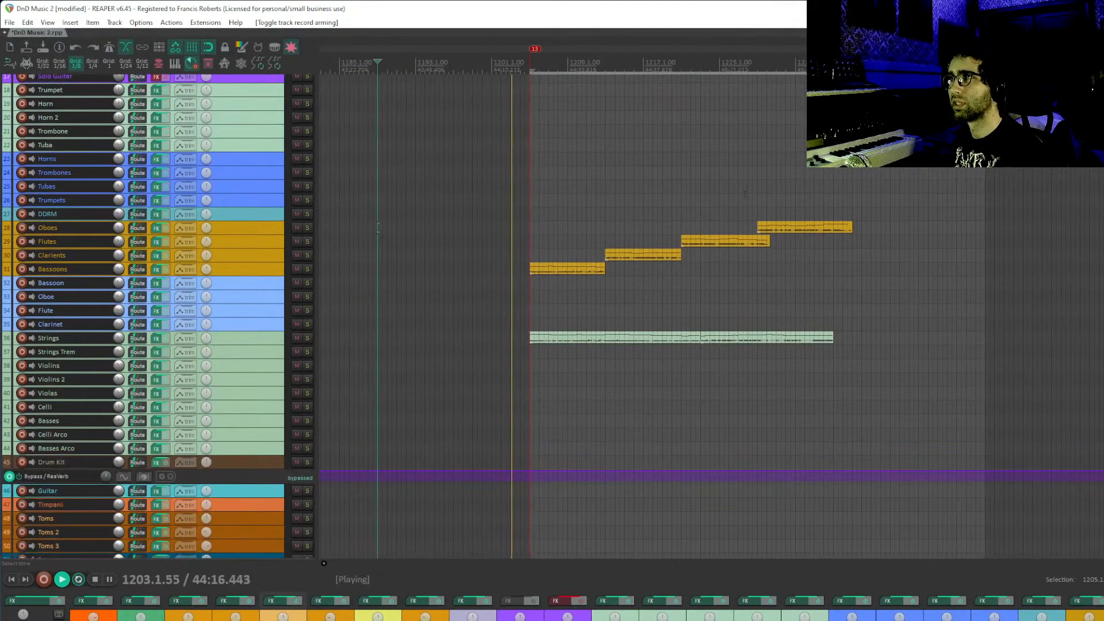